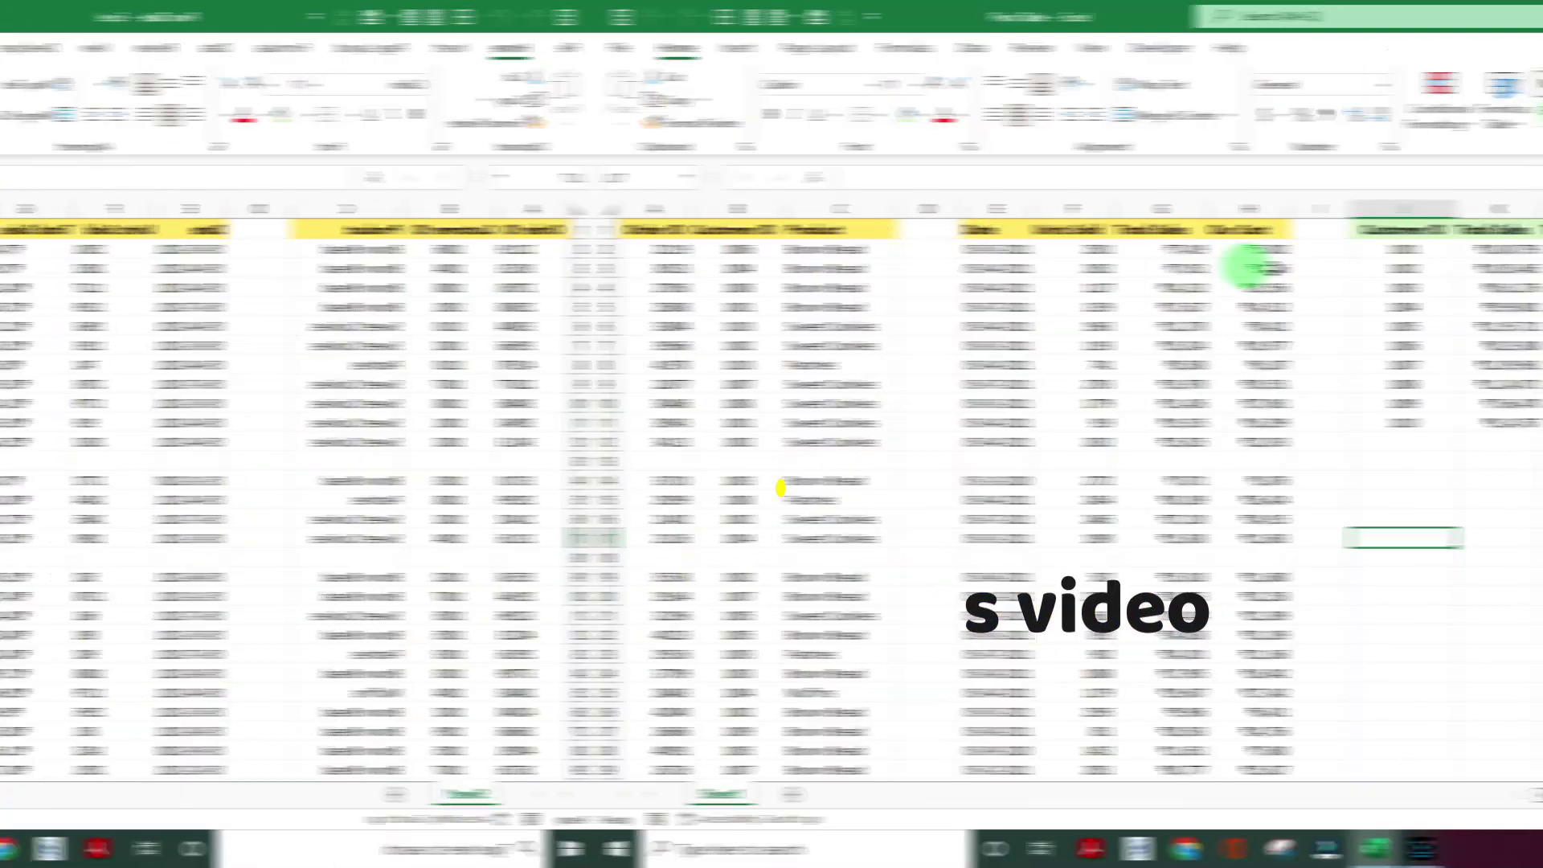
# Step: Look through the order records down the sheet and the summary table of sales, cost, orders and profit per customer
pyautogui.scroll(-20, 353, 412)
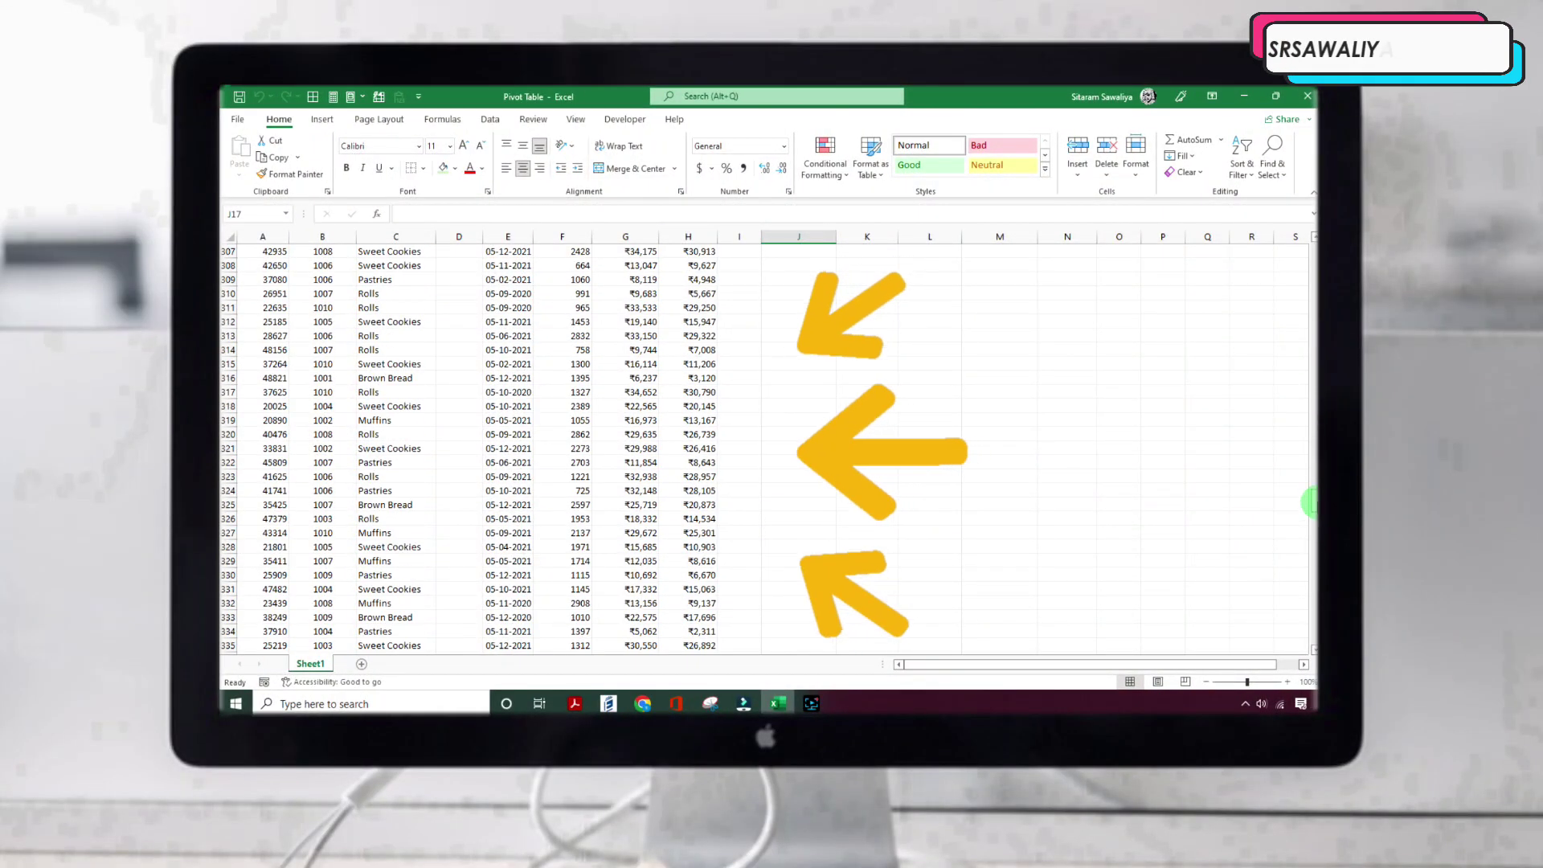
pyautogui.moveTo(1313, 419); pyautogui.dragTo(1312, 617)
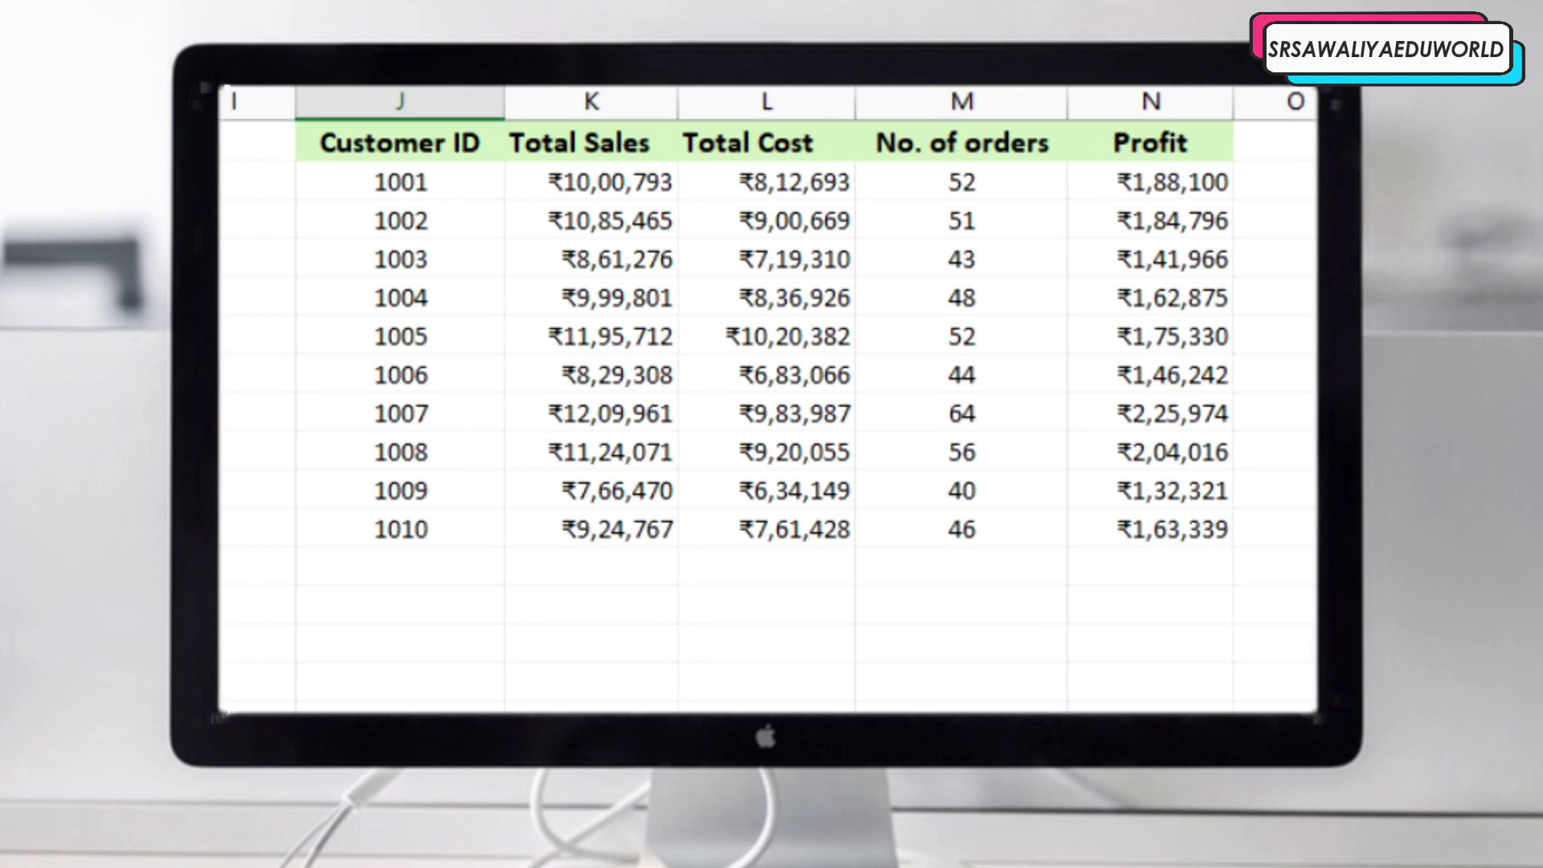
pyautogui.moveTo(403, 142); pyautogui.dragTo(1157, 537)
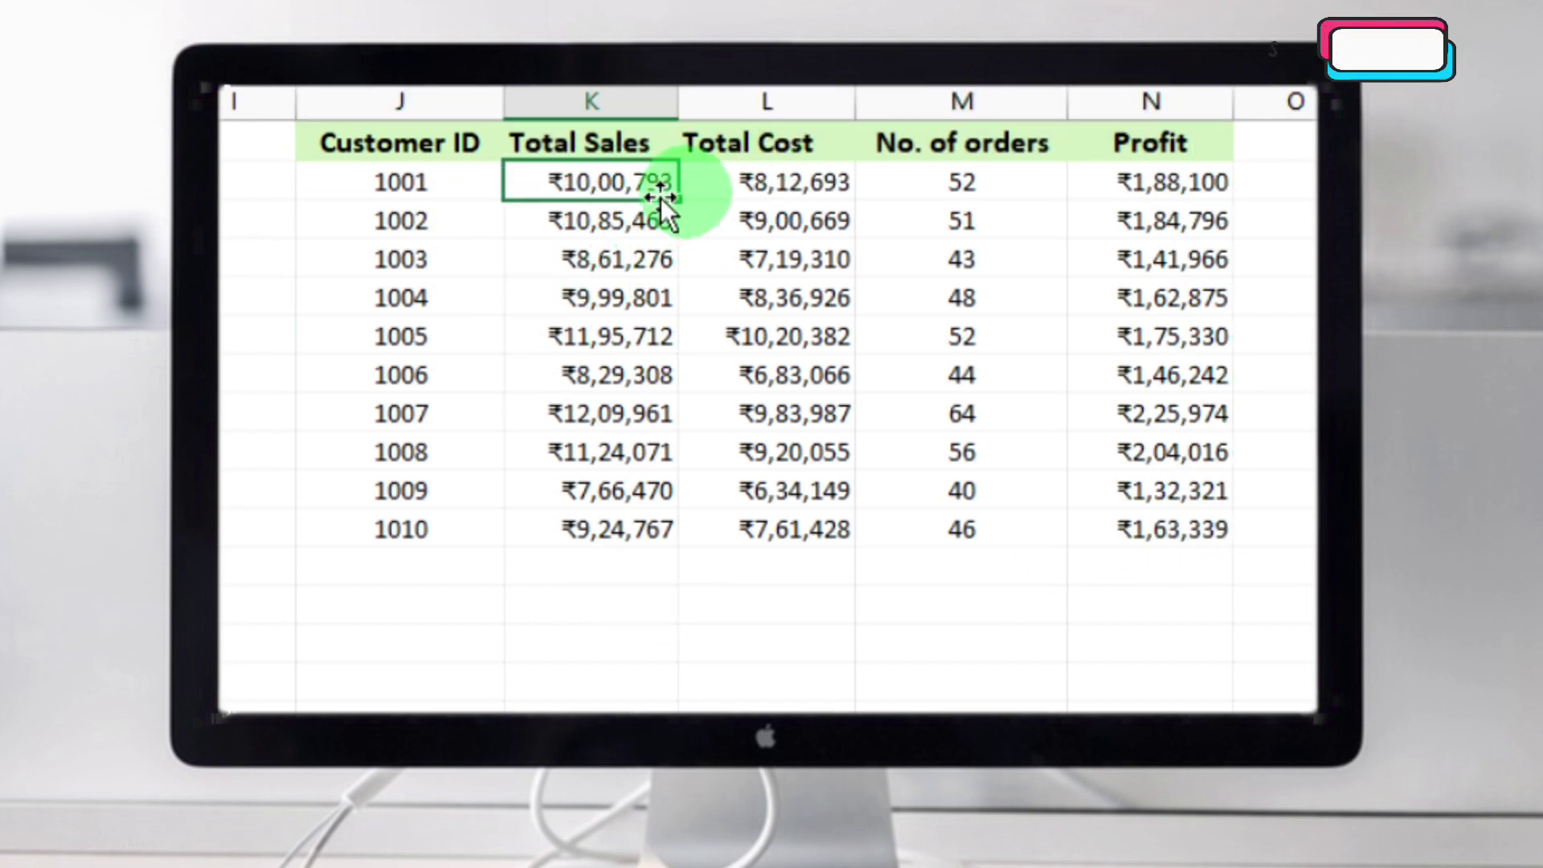
# Step: Inspect the customer summary's formulas in the Total Cost, No. of orders and Profit columns without changing them
pyautogui.click(781, 187)
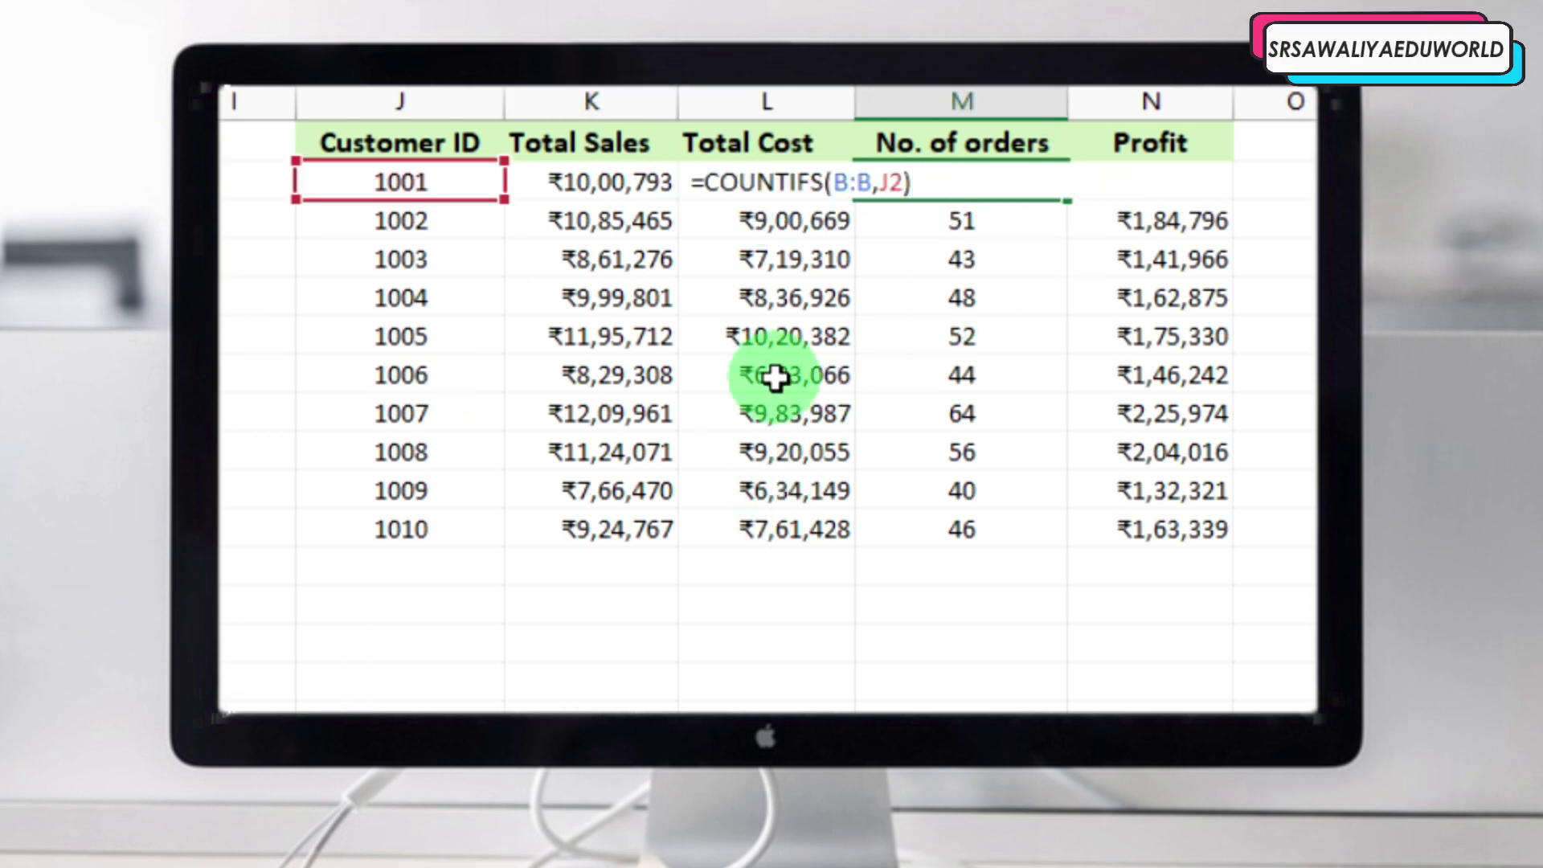
pyautogui.press('Escape')
pyautogui.doubleClick(970, 303)
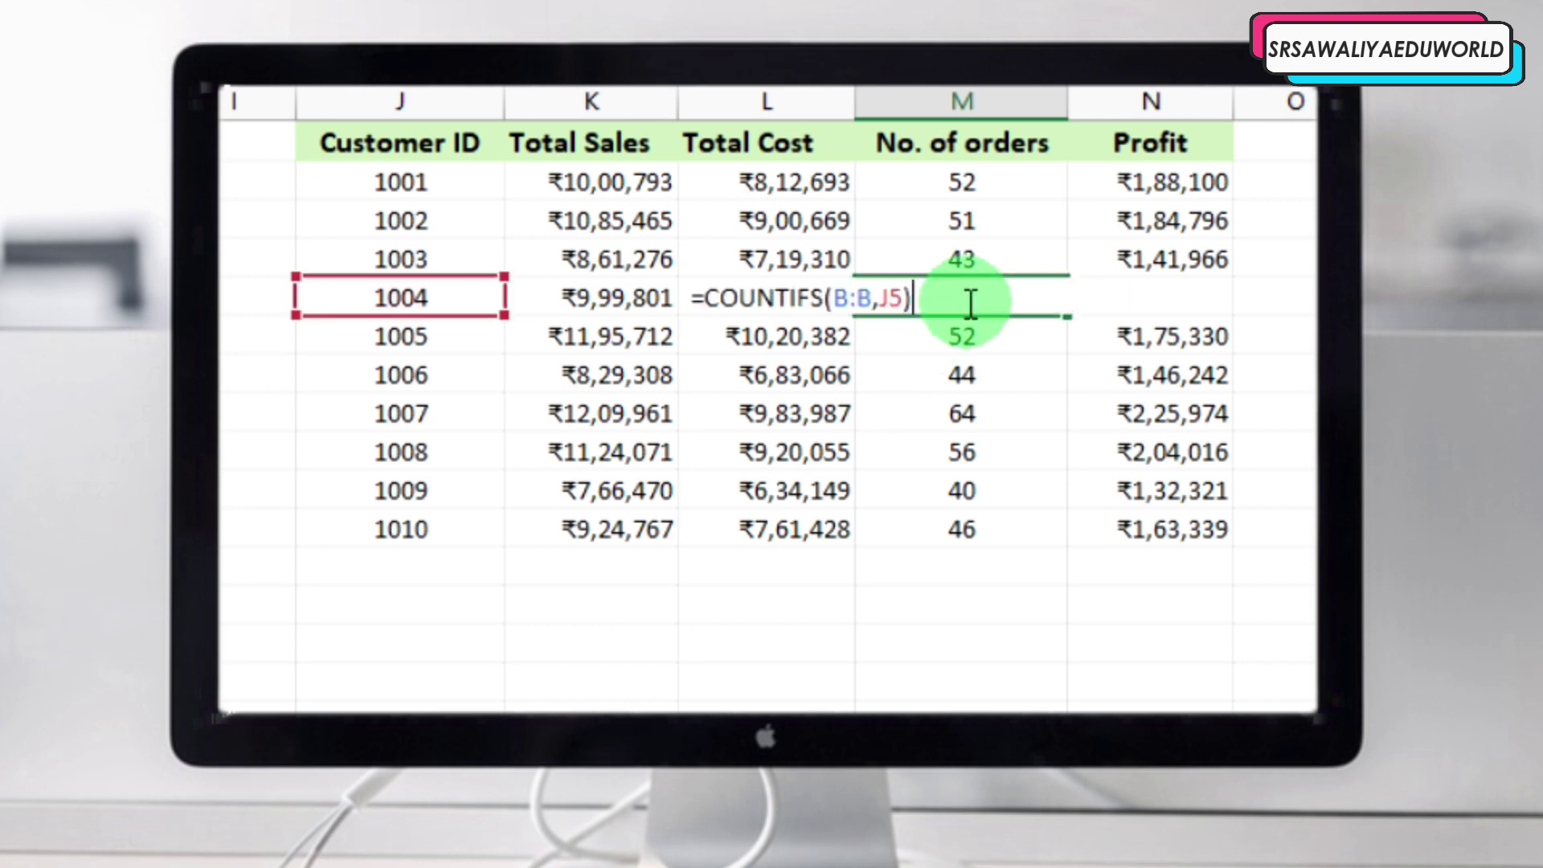
pyautogui.press('Escape')
pyautogui.doubleClick(1183, 198)
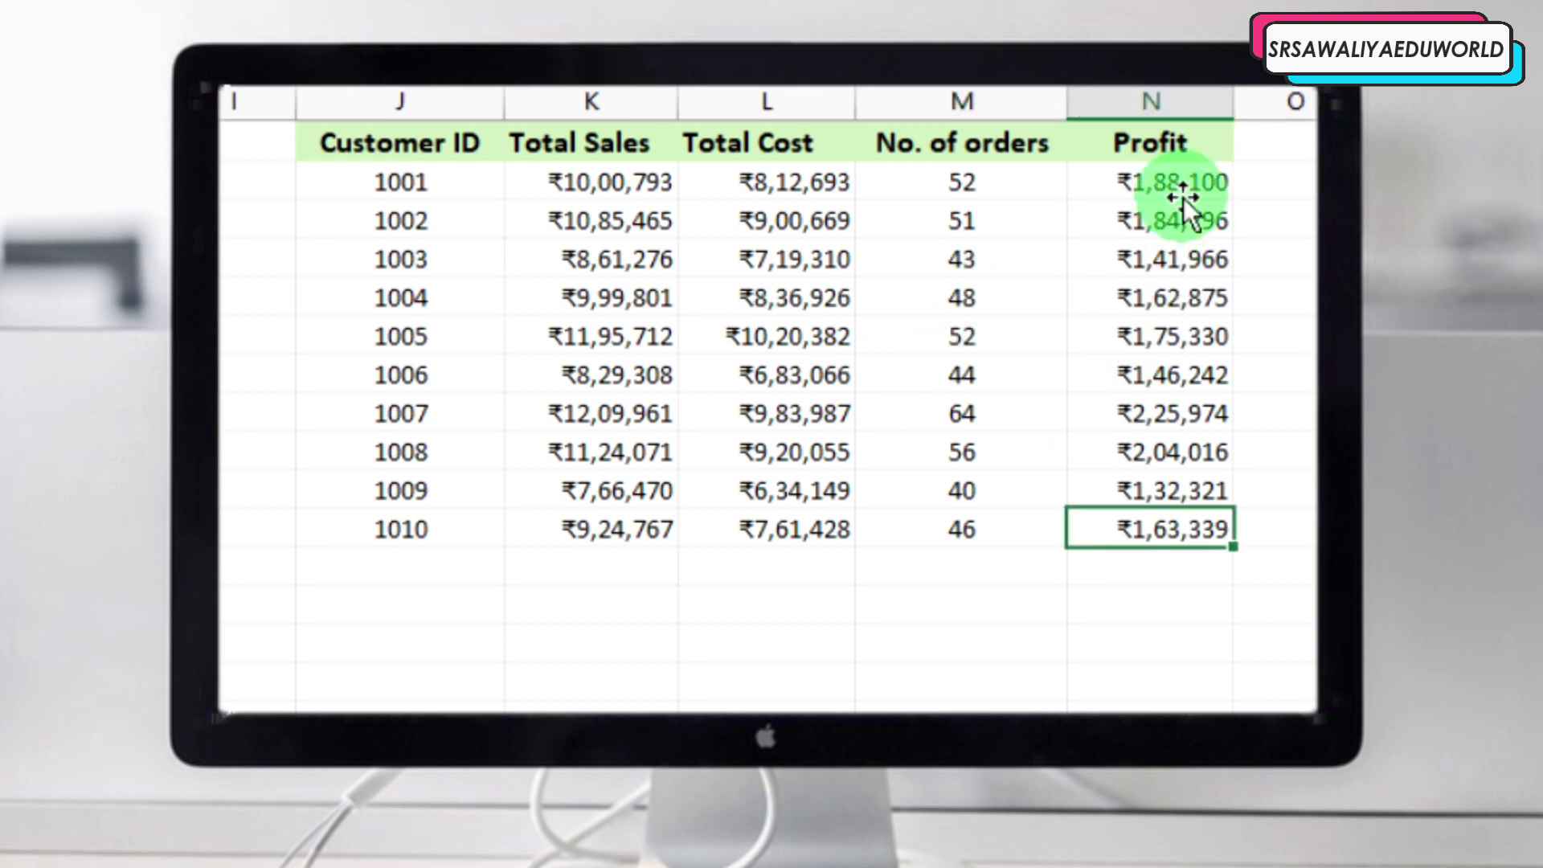
pyautogui.doubleClick(1186, 189)
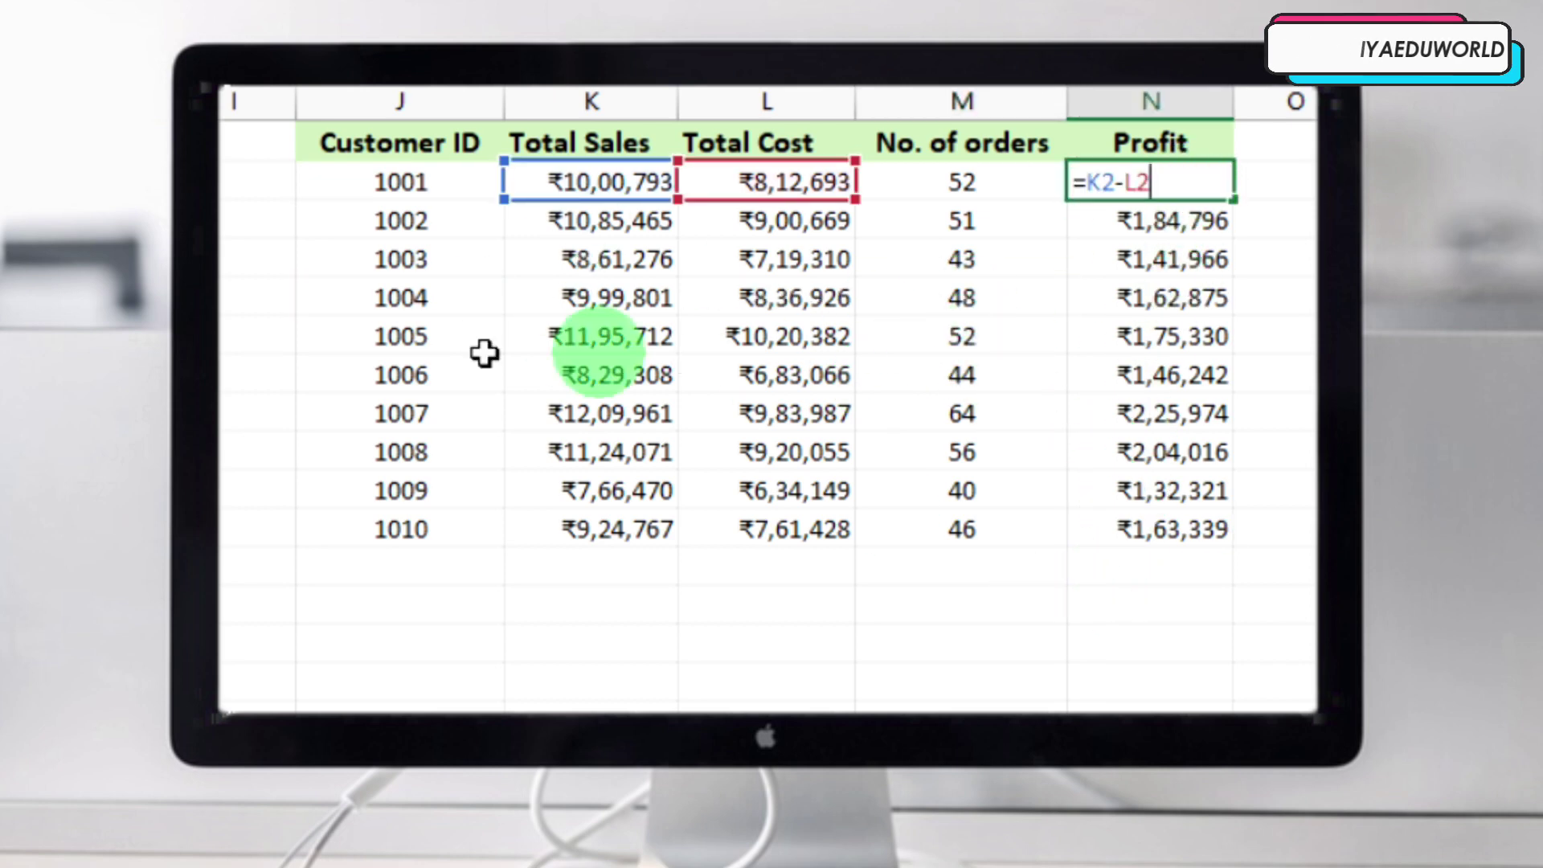
pyautogui.press('Escape')
pyautogui.click(469, 382)
pyautogui.click(804, 528)
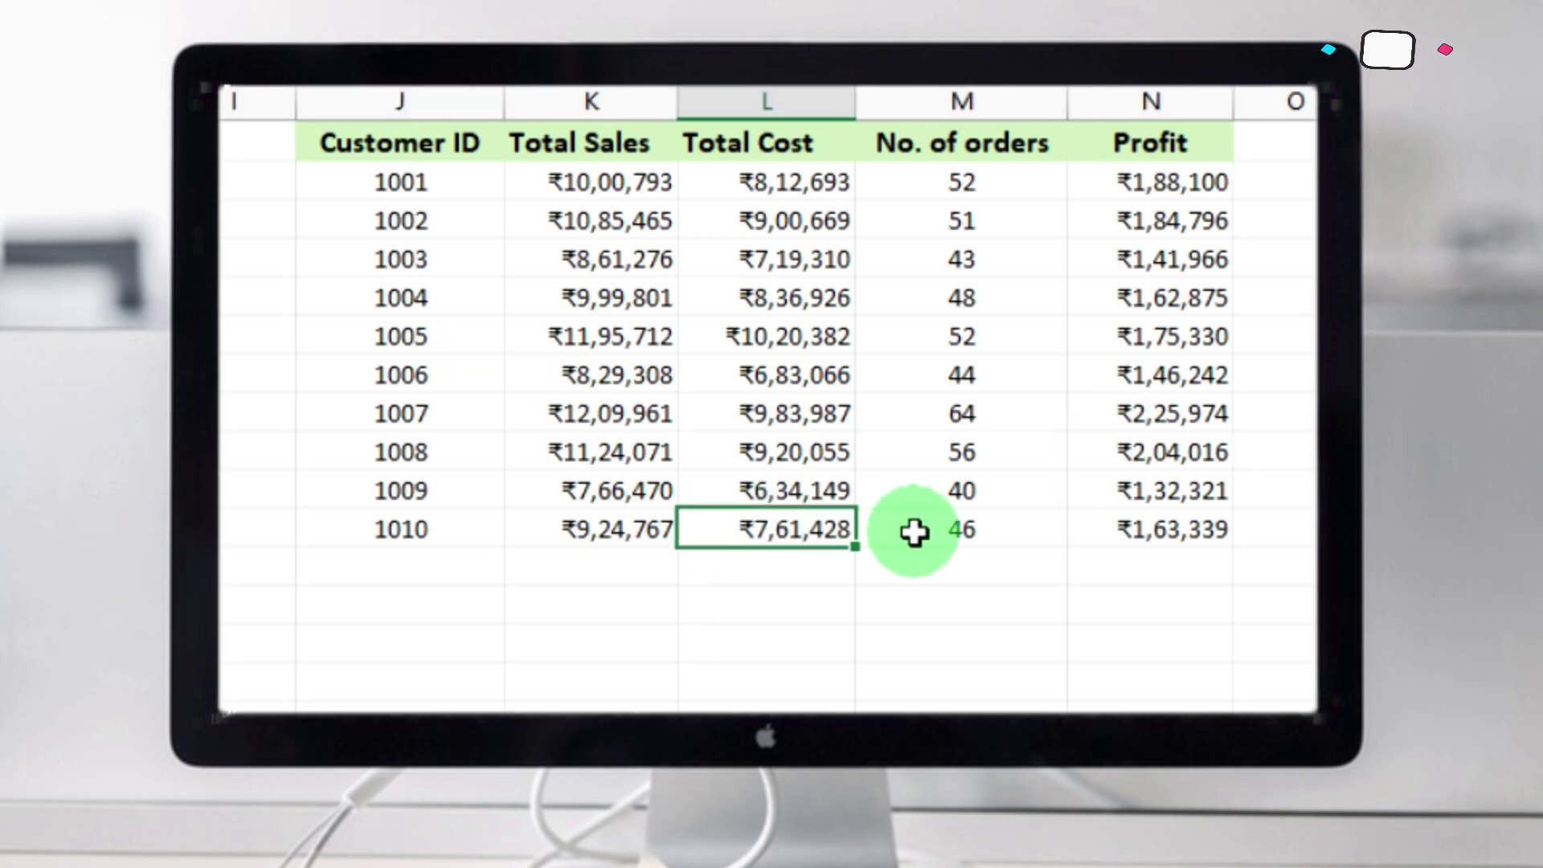
pyautogui.click(909, 530)
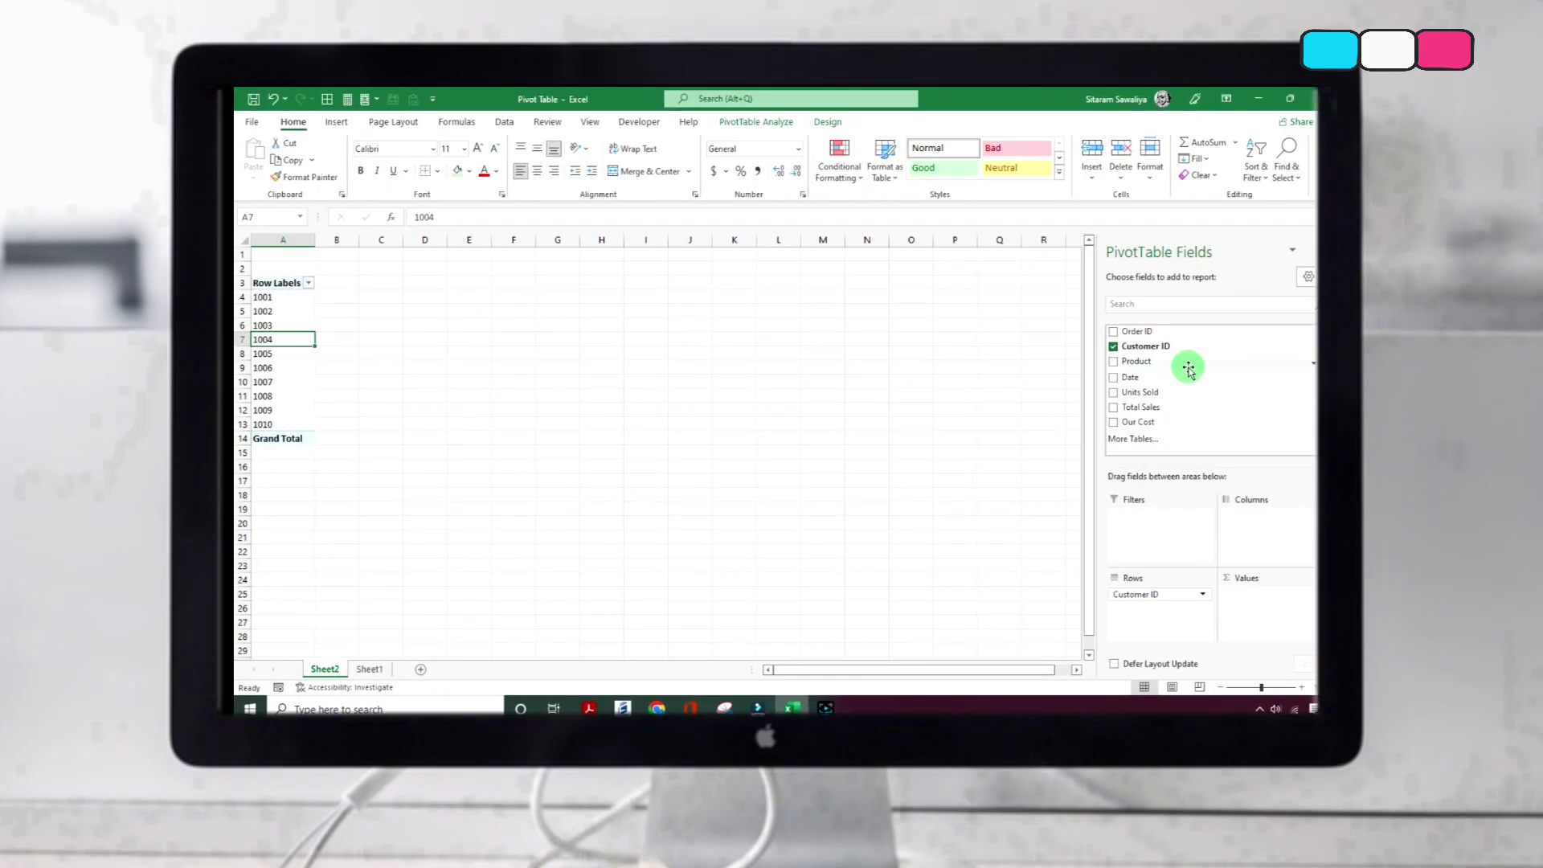
# Step: Add the Total Sales field to the pivot table's values, summed for each Customer ID
pyautogui.moveTo(1140, 406); pyautogui.dragTo(1160, 582)
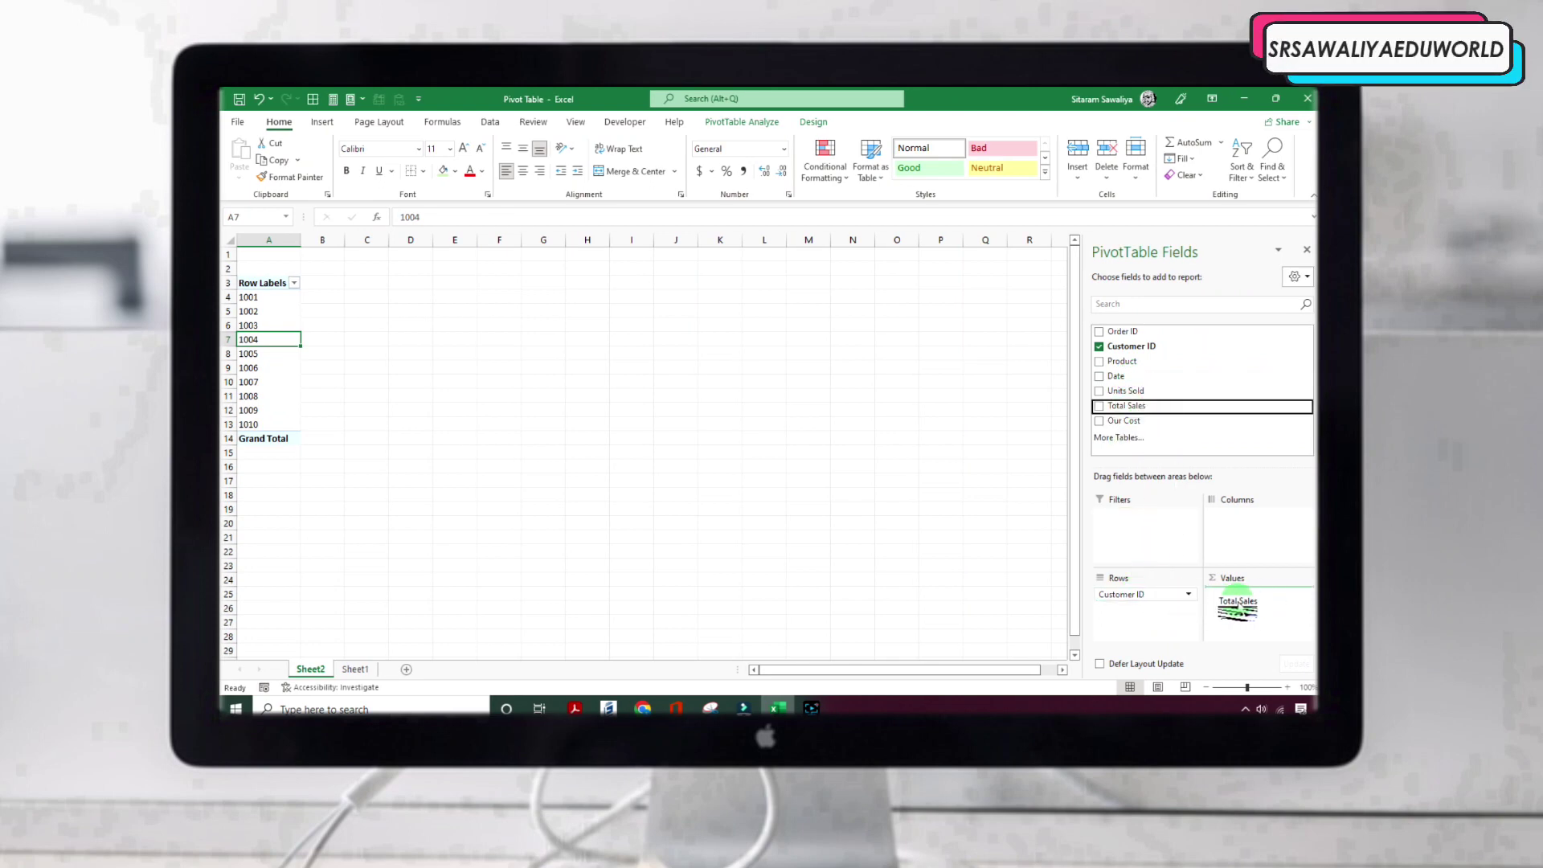
pyautogui.moveTo(1240, 604); pyautogui.dragTo(1246, 607)
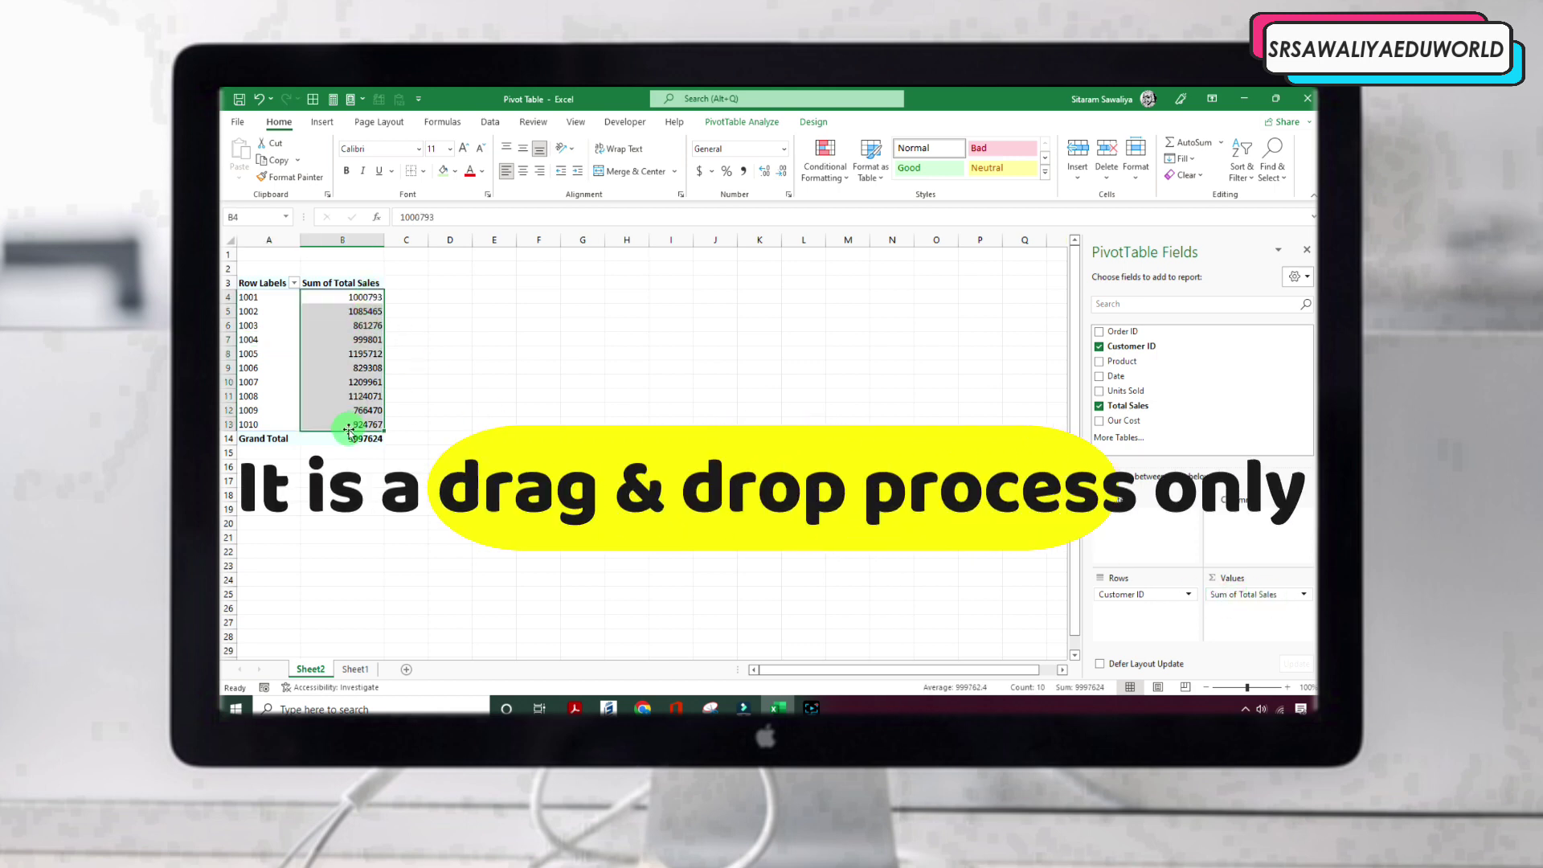
pyautogui.click(345, 298)
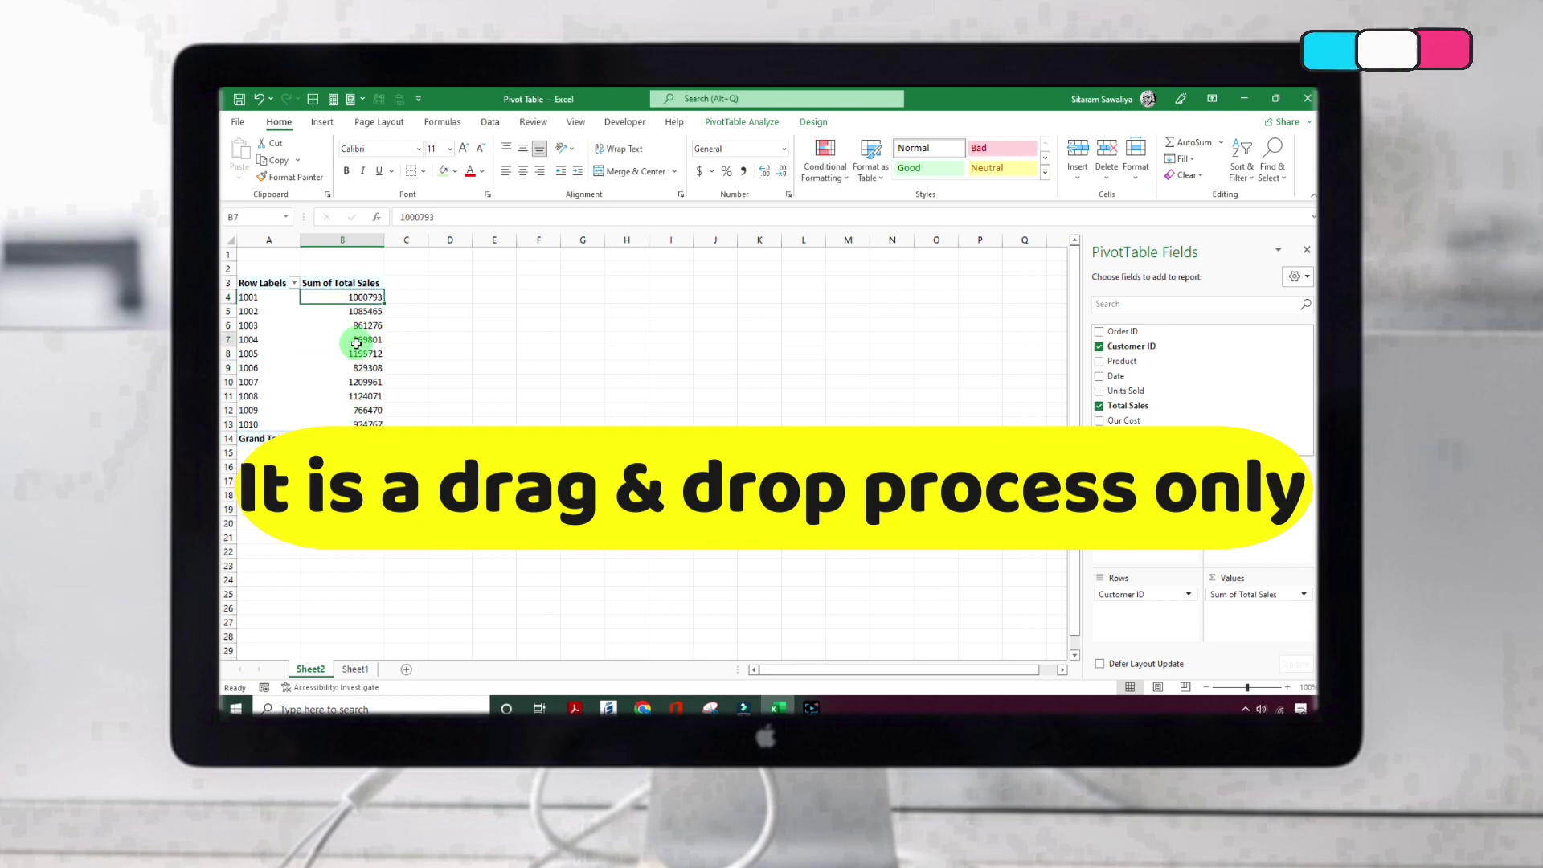
pyautogui.click(376, 283)
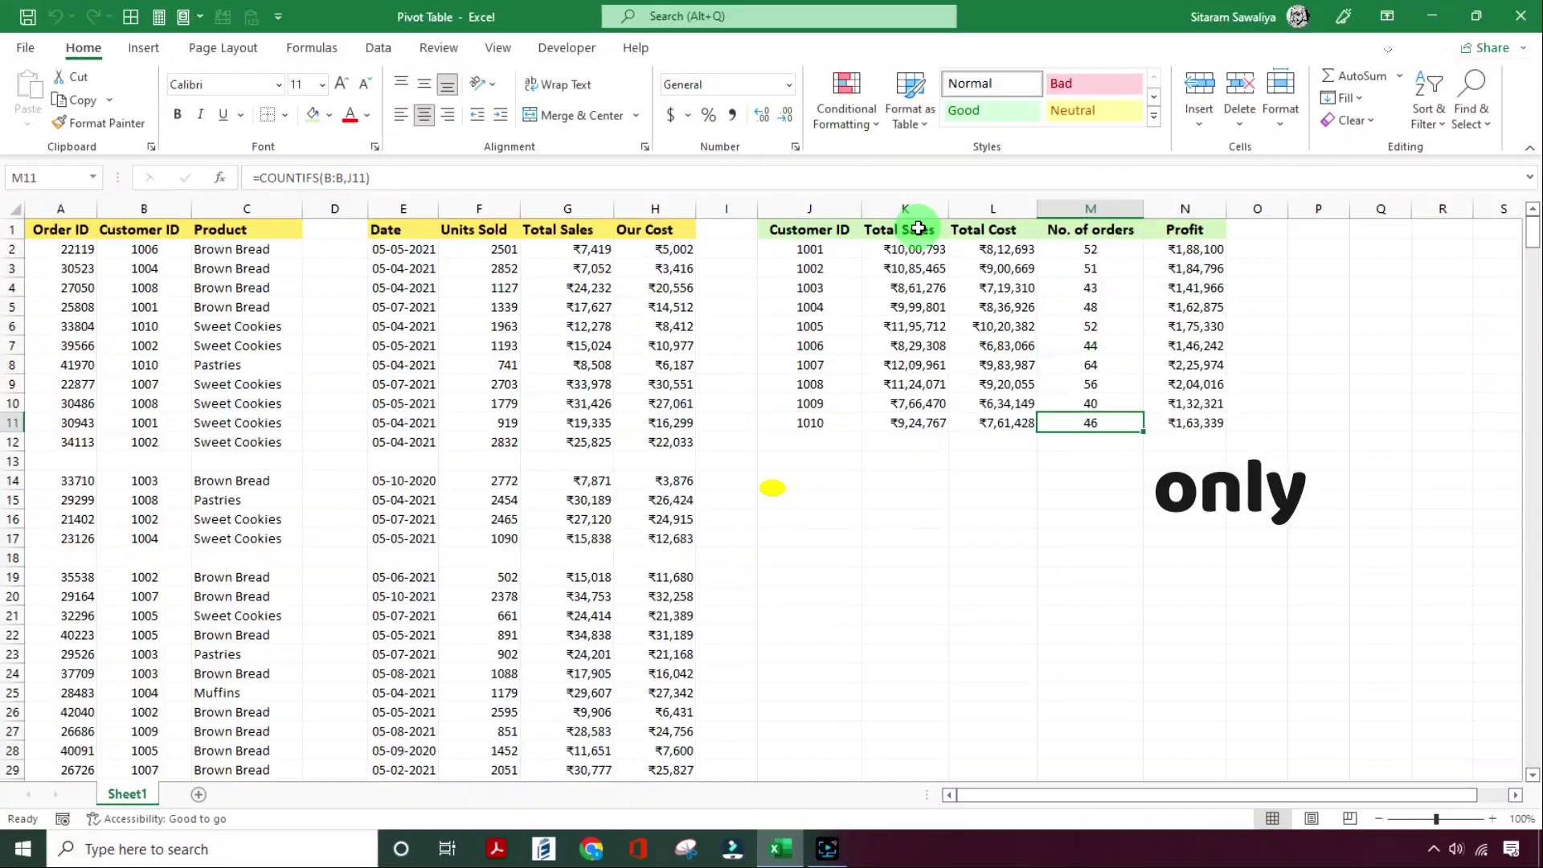
# Step: Examine the Total Sales, No. of orders, Profit and Total Cost columns of the customer summary on Sheet1
pyautogui.moveTo(918, 228); pyautogui.dragTo(916, 401)
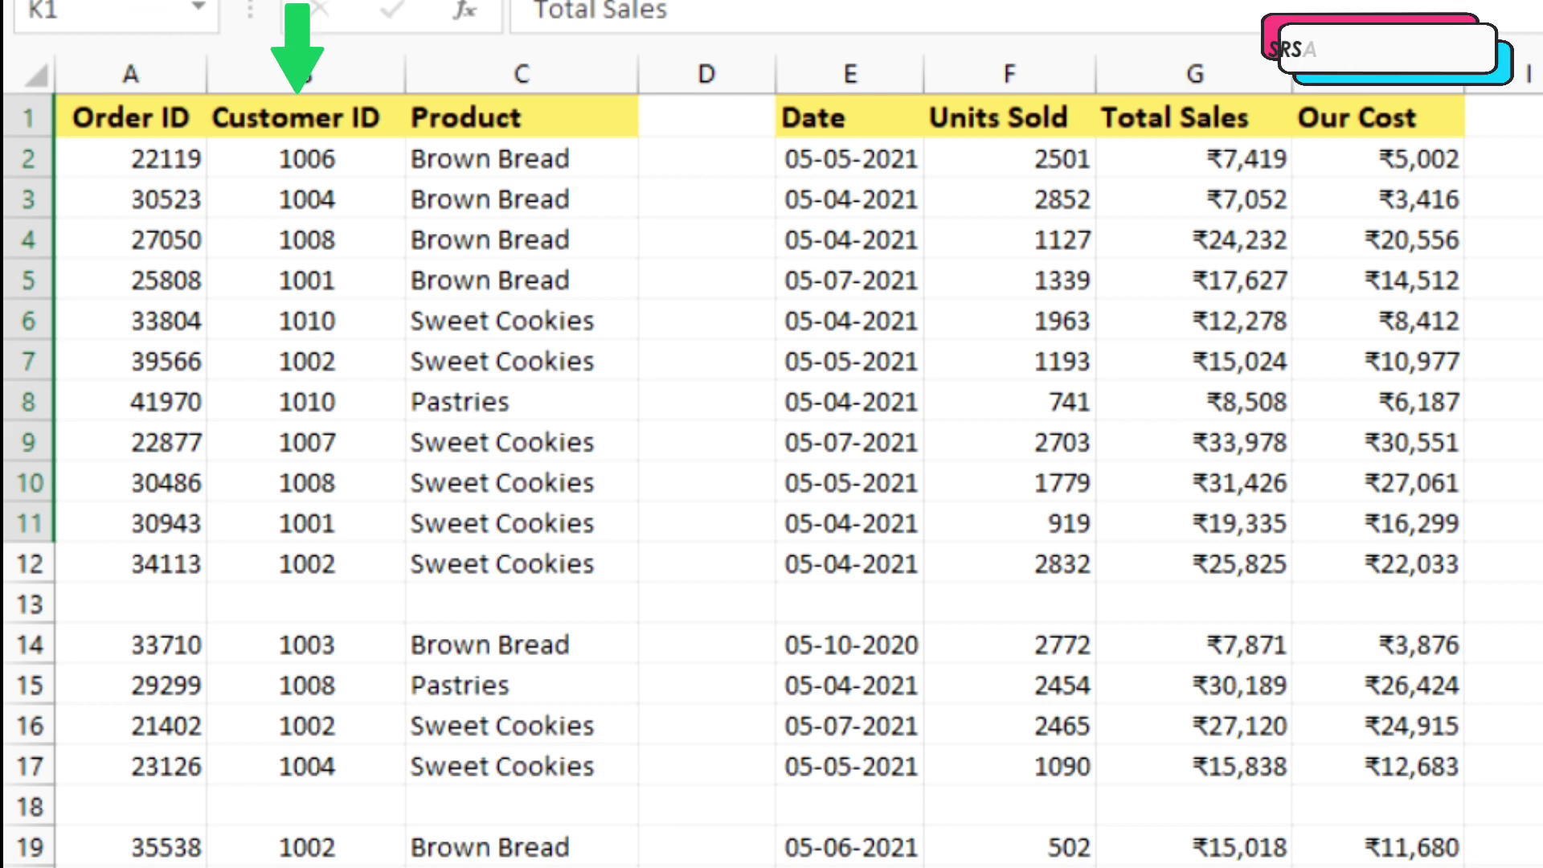
pyautogui.moveTo(1542, 159); pyautogui.dragTo(1542, 483)
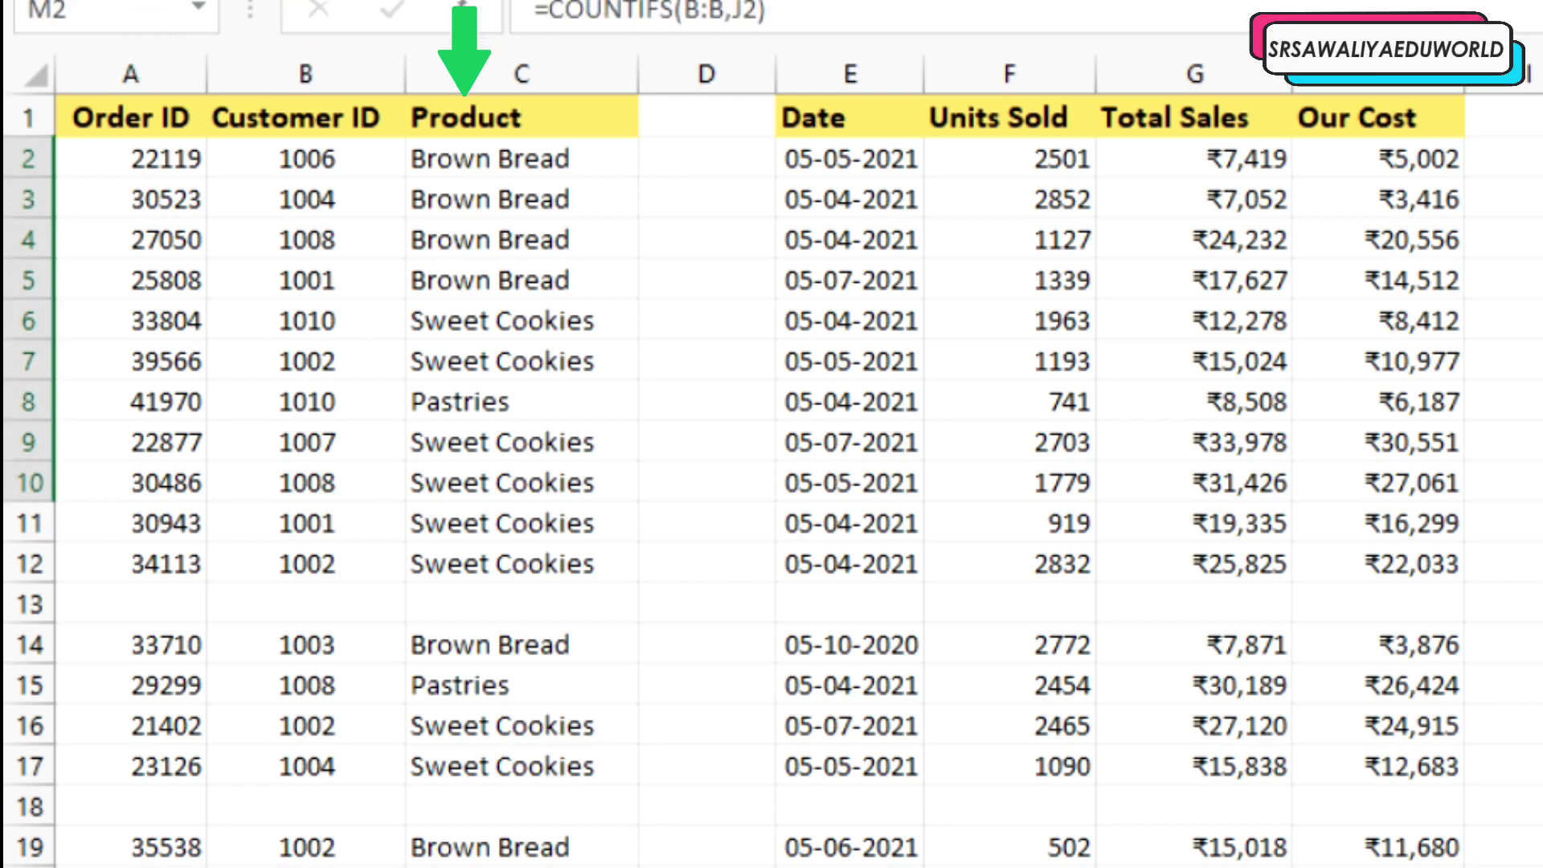
pyautogui.click(1541, 362)
pyautogui.click(1542, 321)
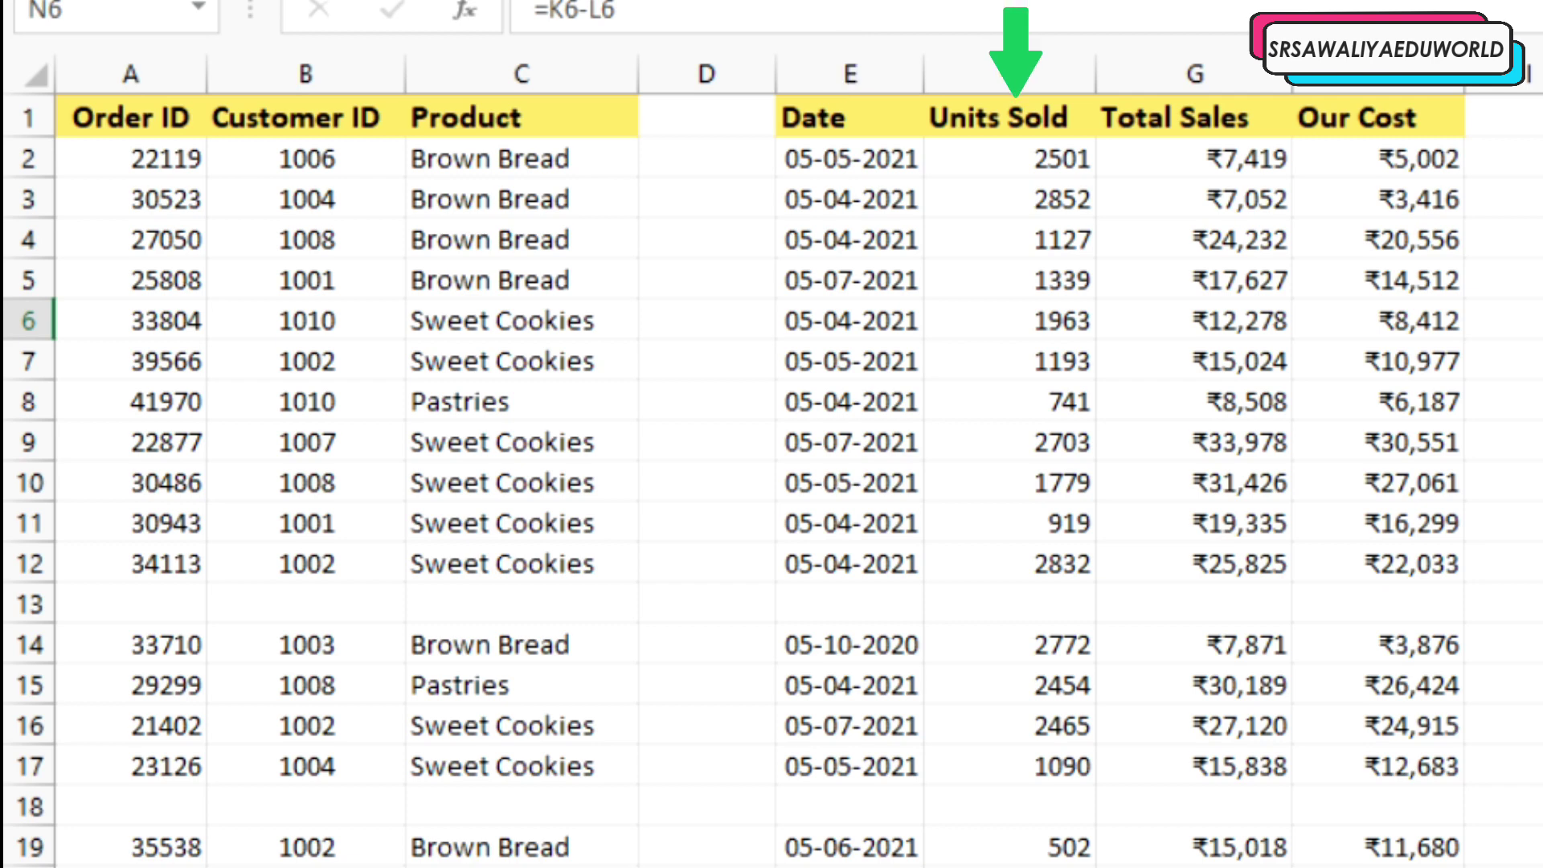
pyautogui.click(1541, 523)
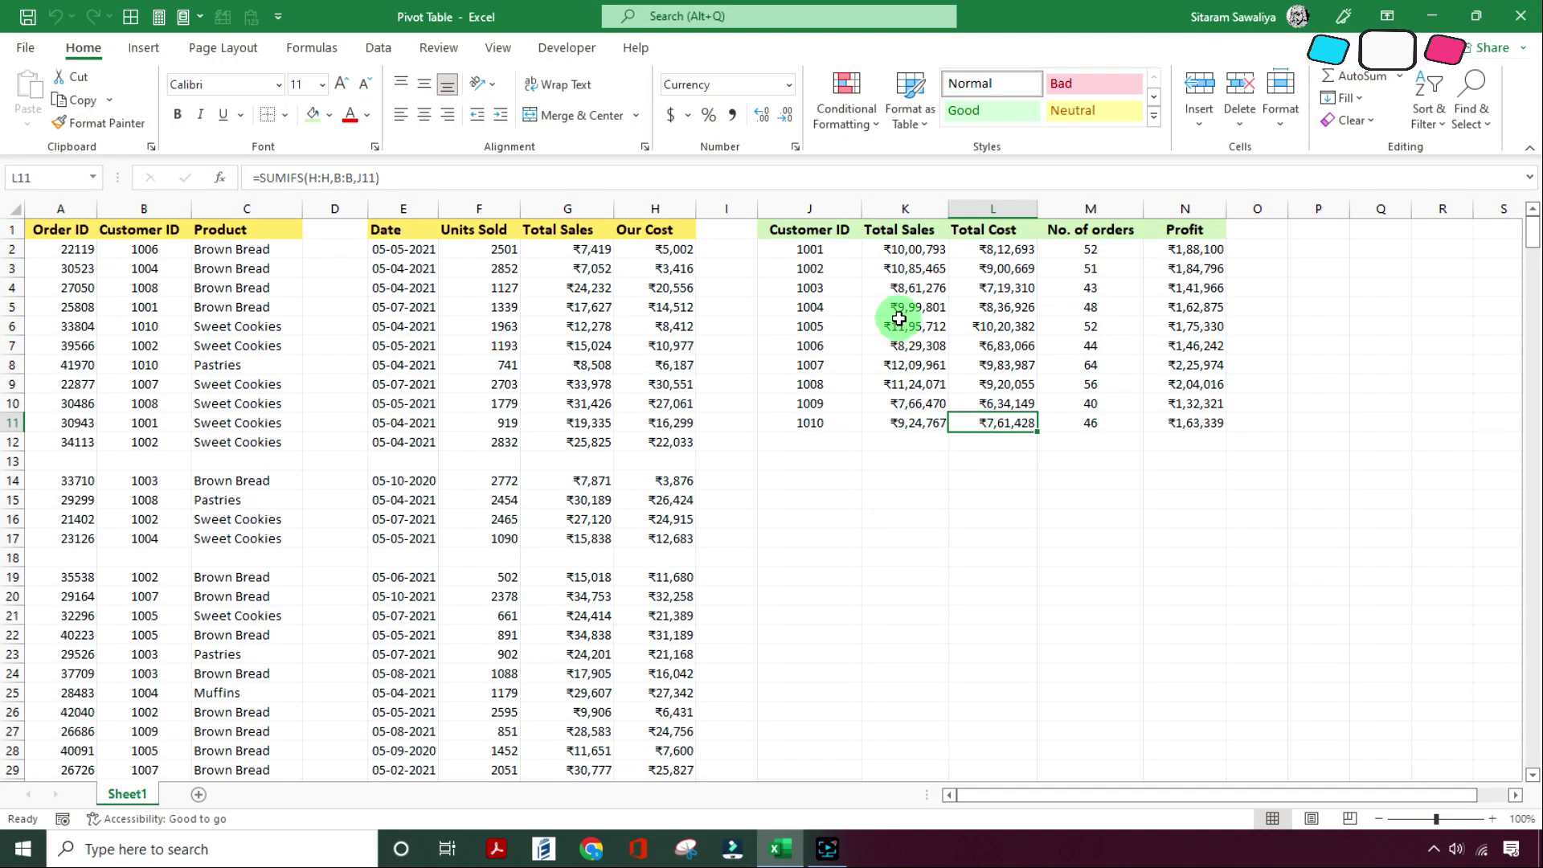
pyautogui.click(892, 290)
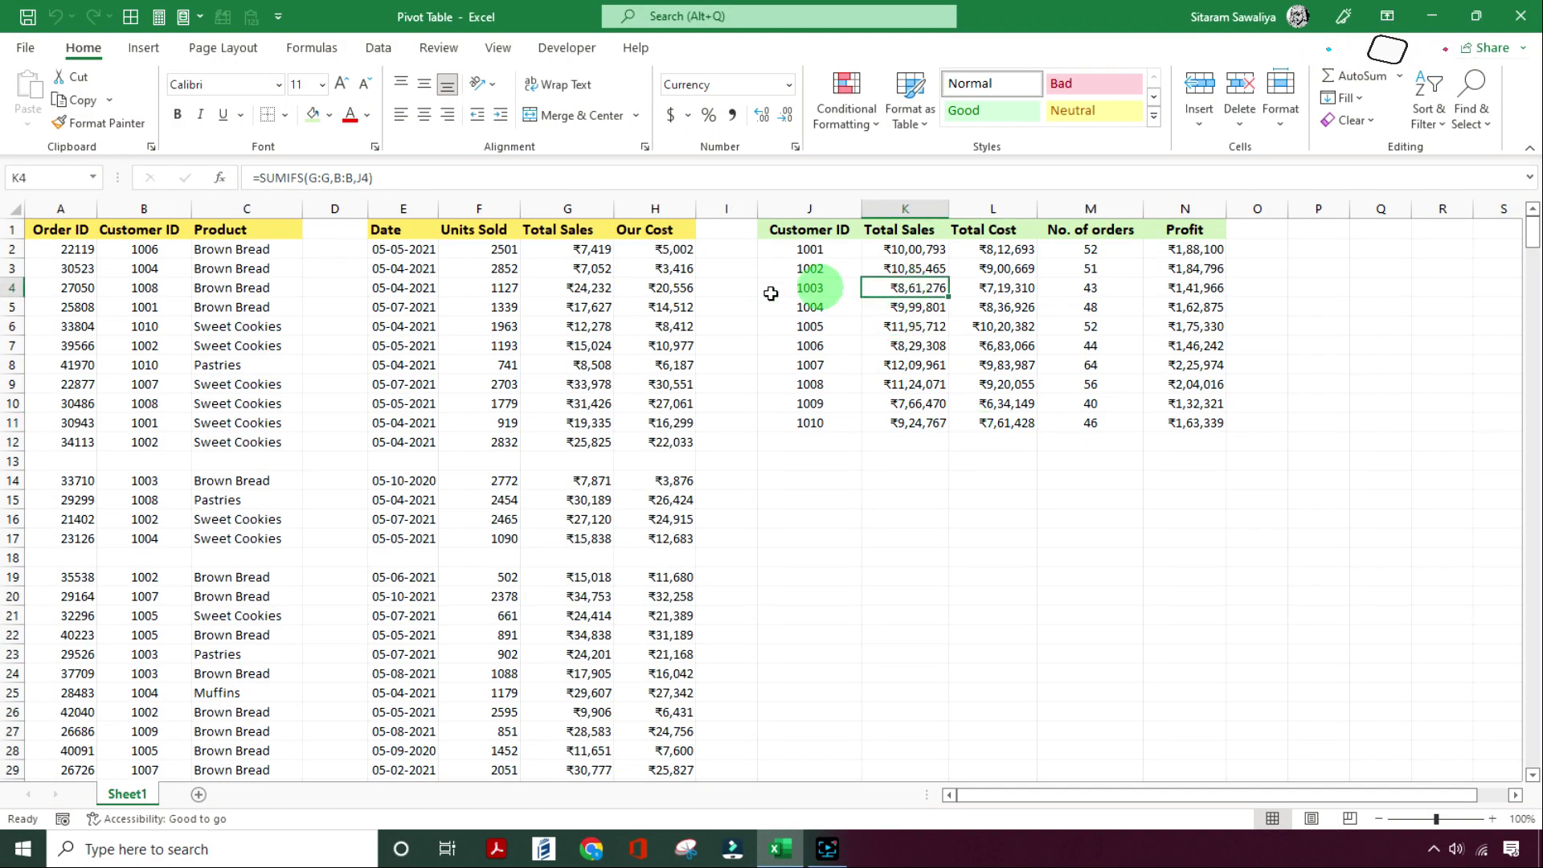
# Step: Delete the blank column D between Product and Date in the order data
pyautogui.click(334, 208)
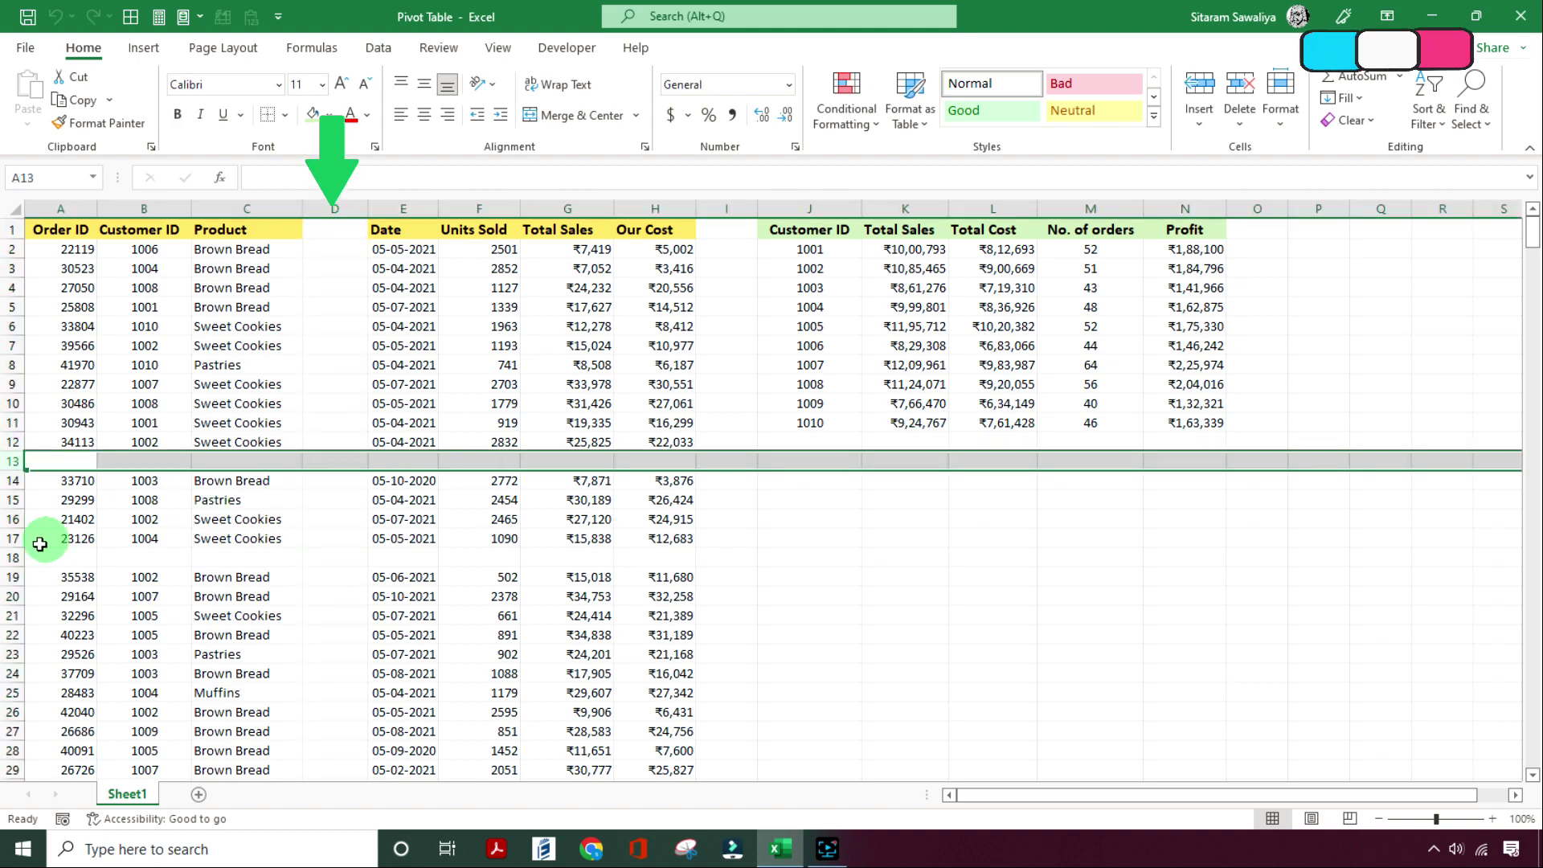
pyautogui.click(429, 462)
pyautogui.click(334, 208)
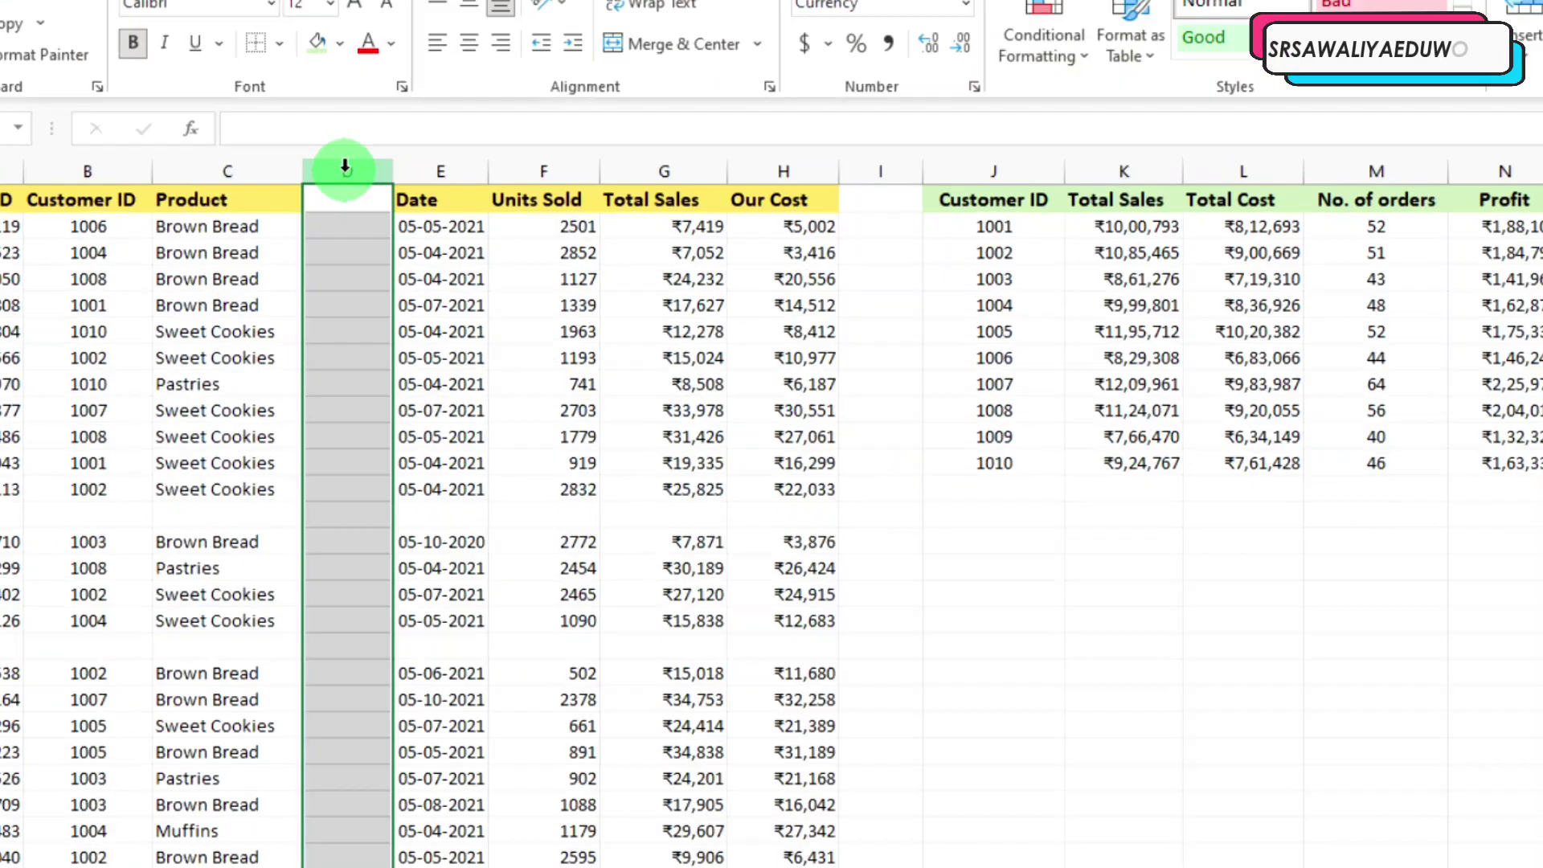
pyautogui.rightClick(334, 208)
pyautogui.click(540, 556)
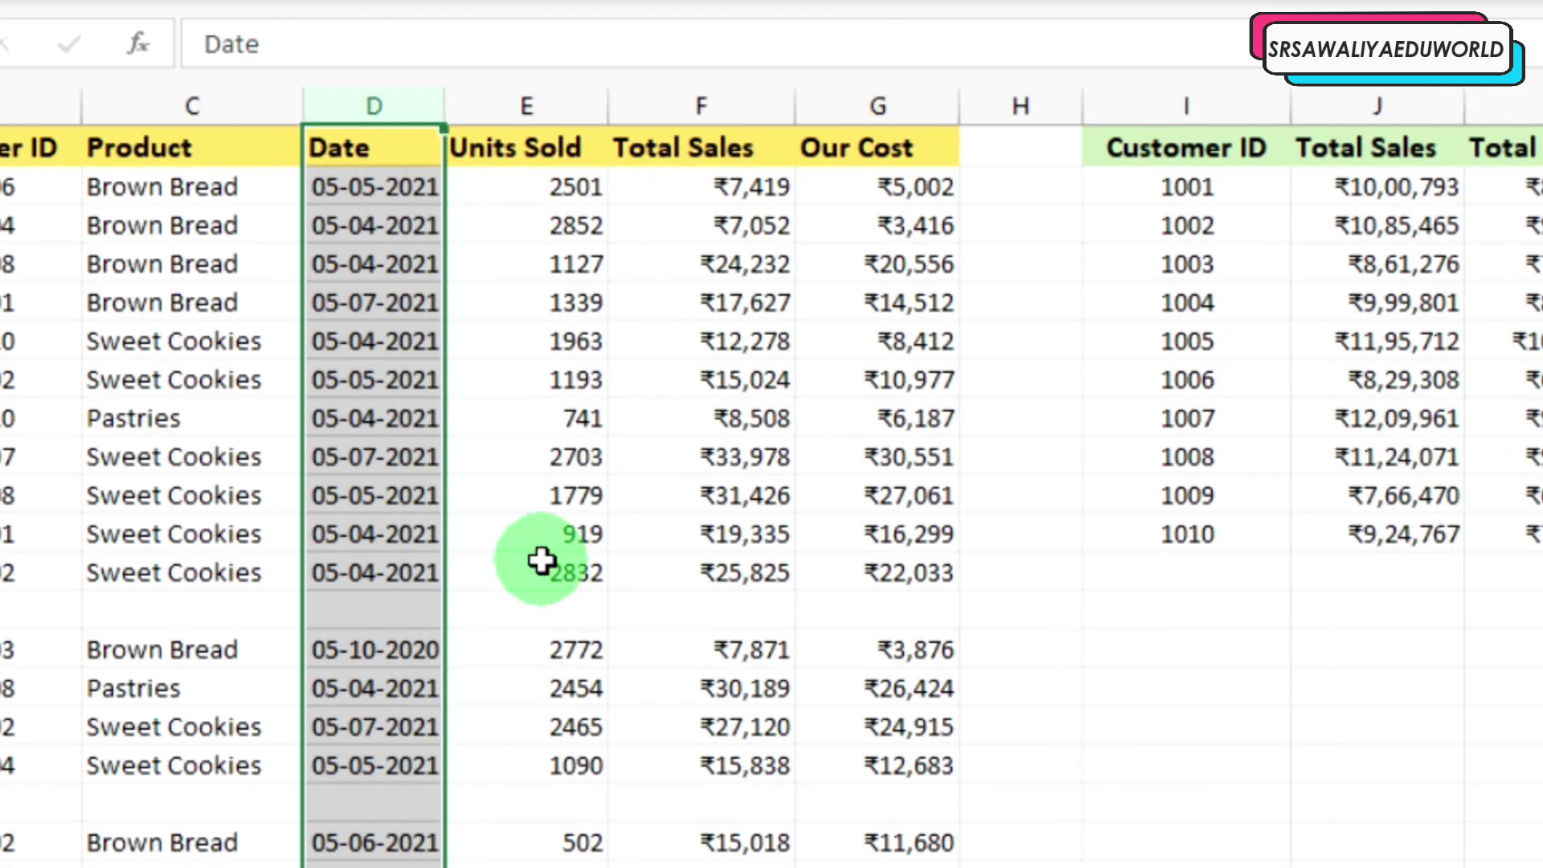
# Step: Delete the blank row 13 and the blank row 17 from the order data
pyautogui.click(87, 733)
pyautogui.click(13, 466)
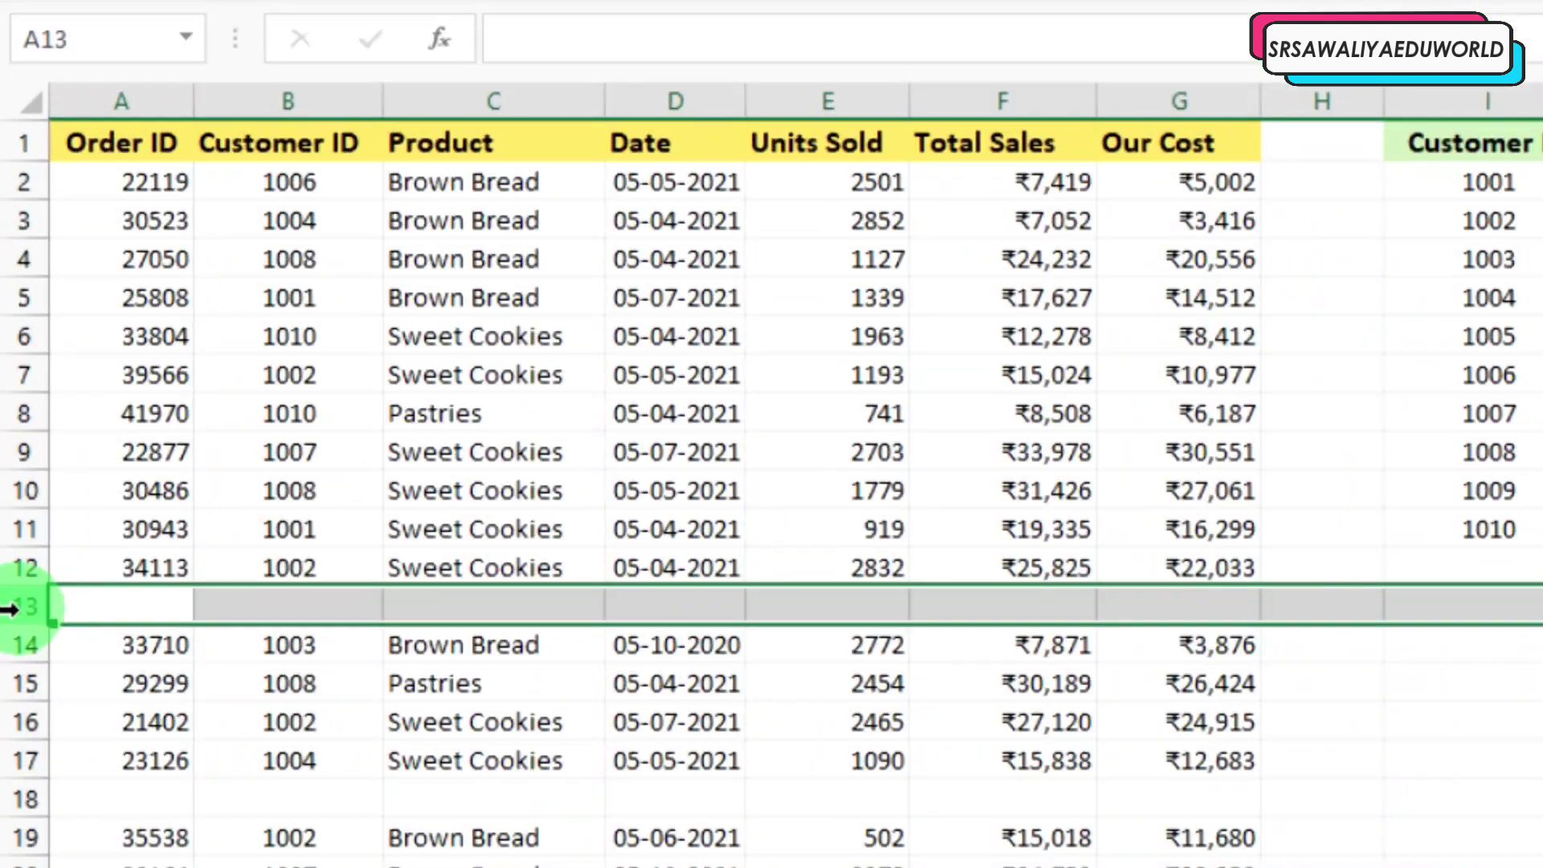
pyautogui.rightClick(13, 466)
pyautogui.click(159, 301)
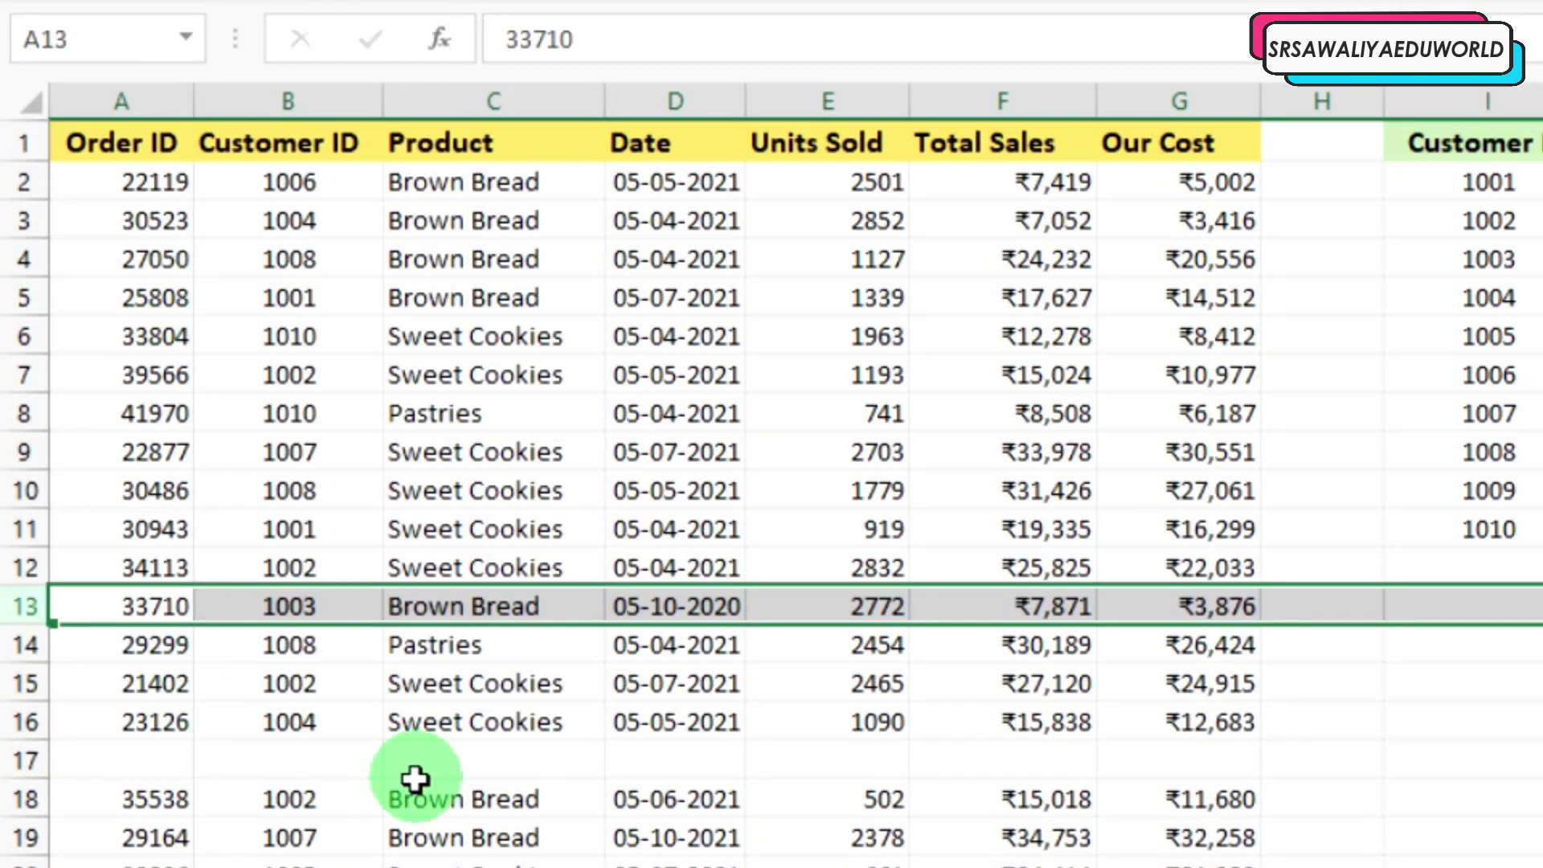
pyautogui.click(17, 760)
pyautogui.rightClick(16, 755)
pyautogui.click(162, 461)
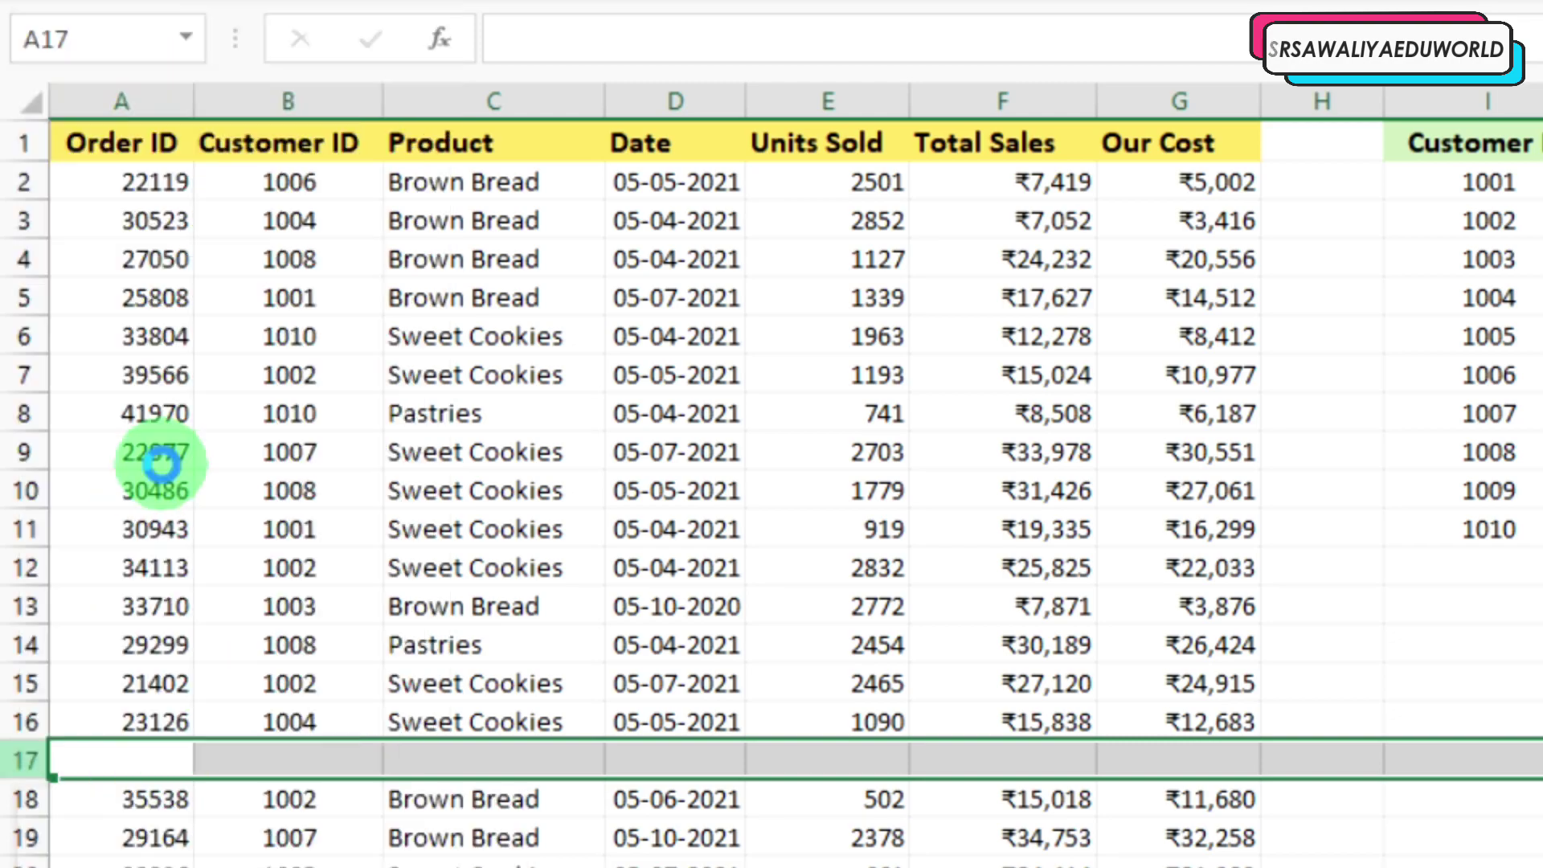
# Step: Check the cleaned order data and its header cells from Order ID to Our Cost in A1:G1
pyautogui.click(676, 863)
pyautogui.click(507, 452)
pyautogui.click(243, 446)
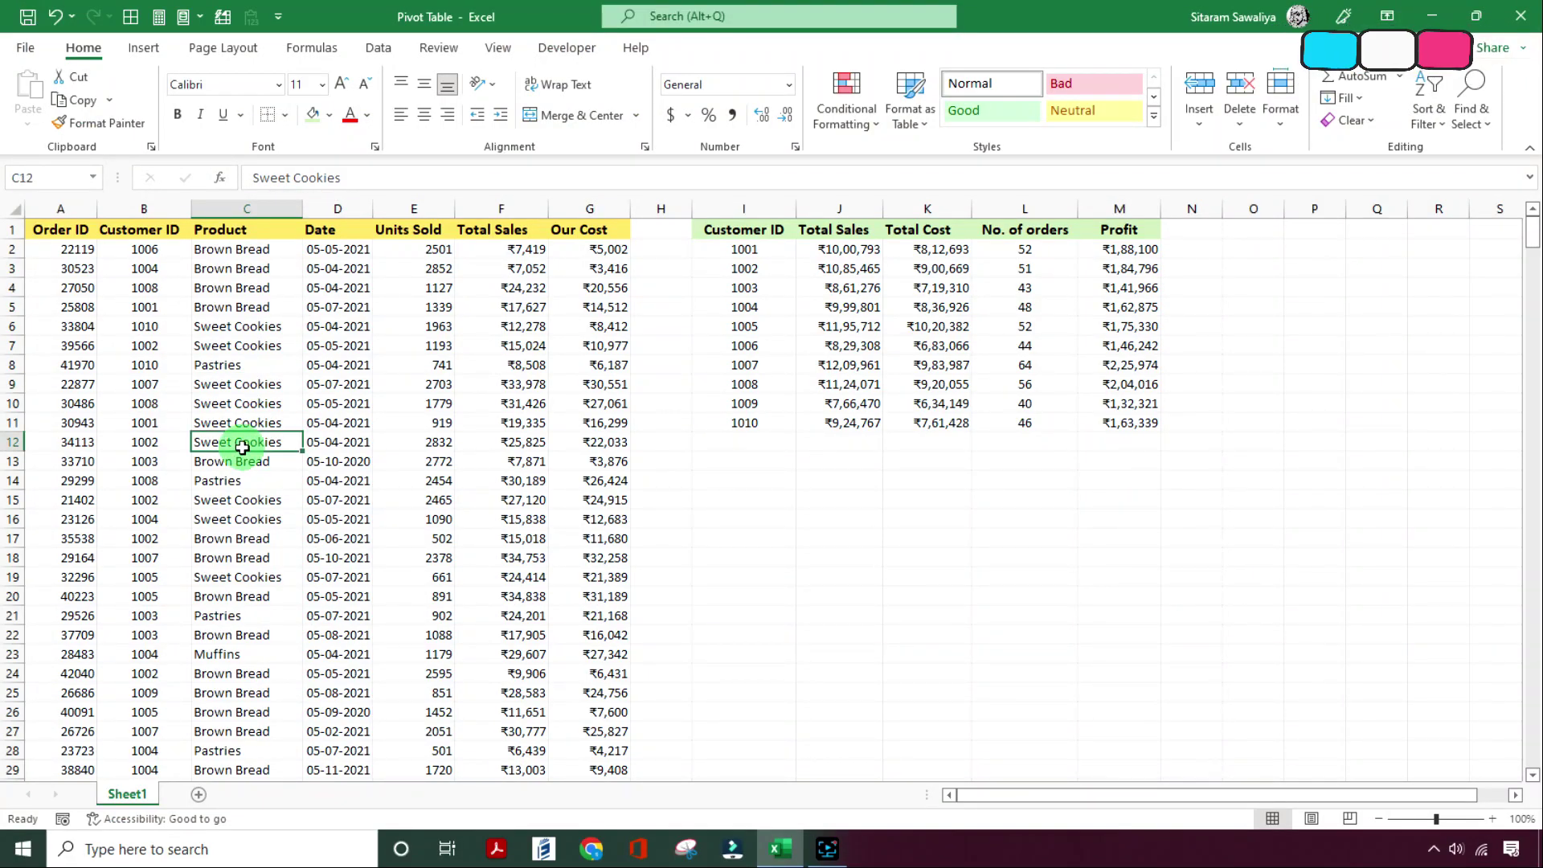
pyautogui.click(180, 384)
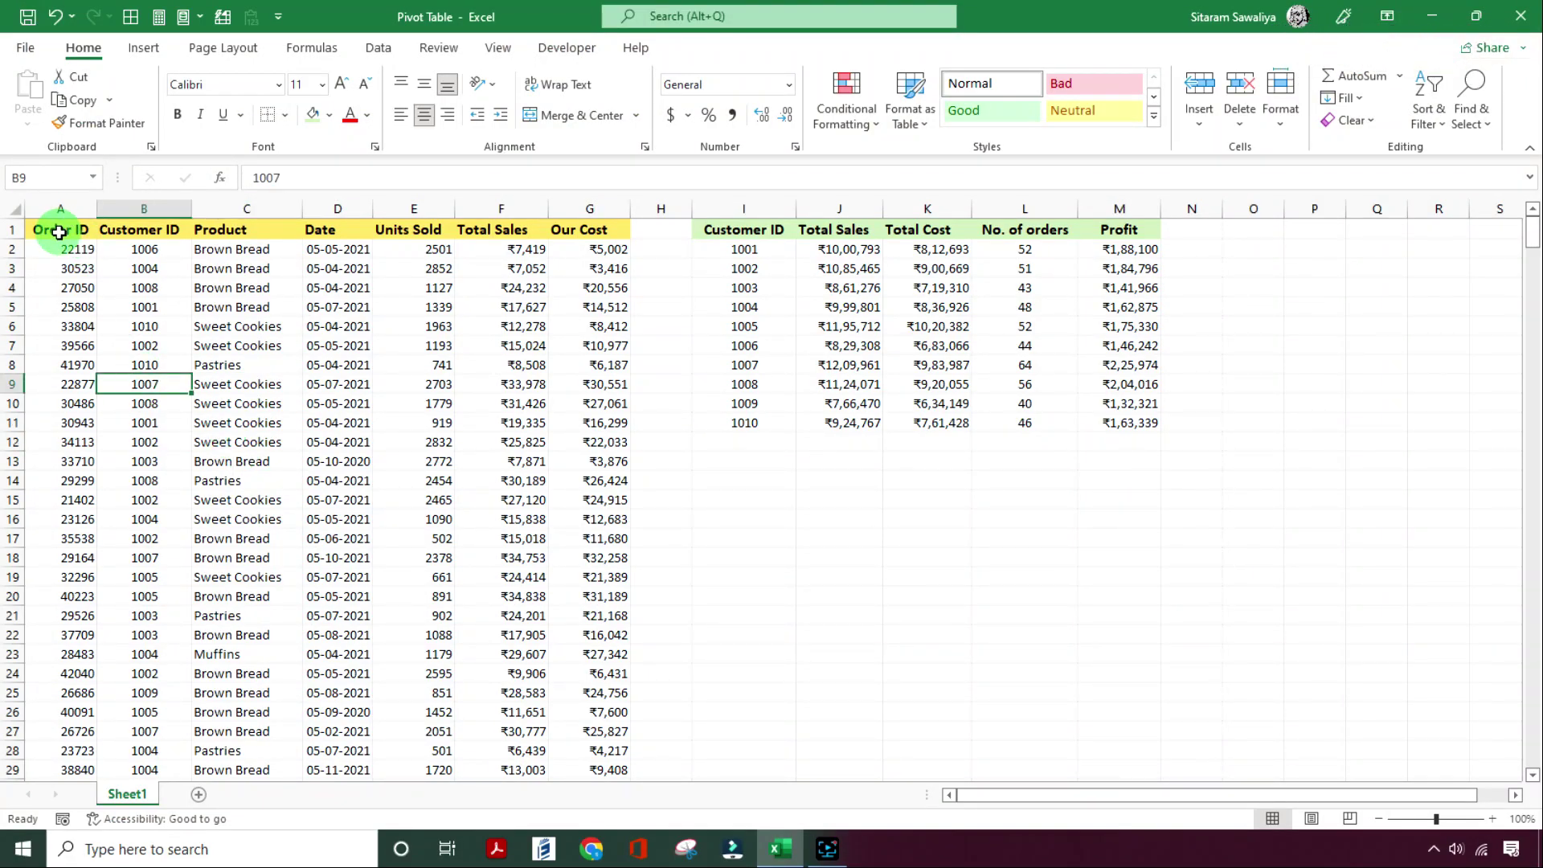
pyautogui.moveTo(59, 232); pyautogui.dragTo(599, 232)
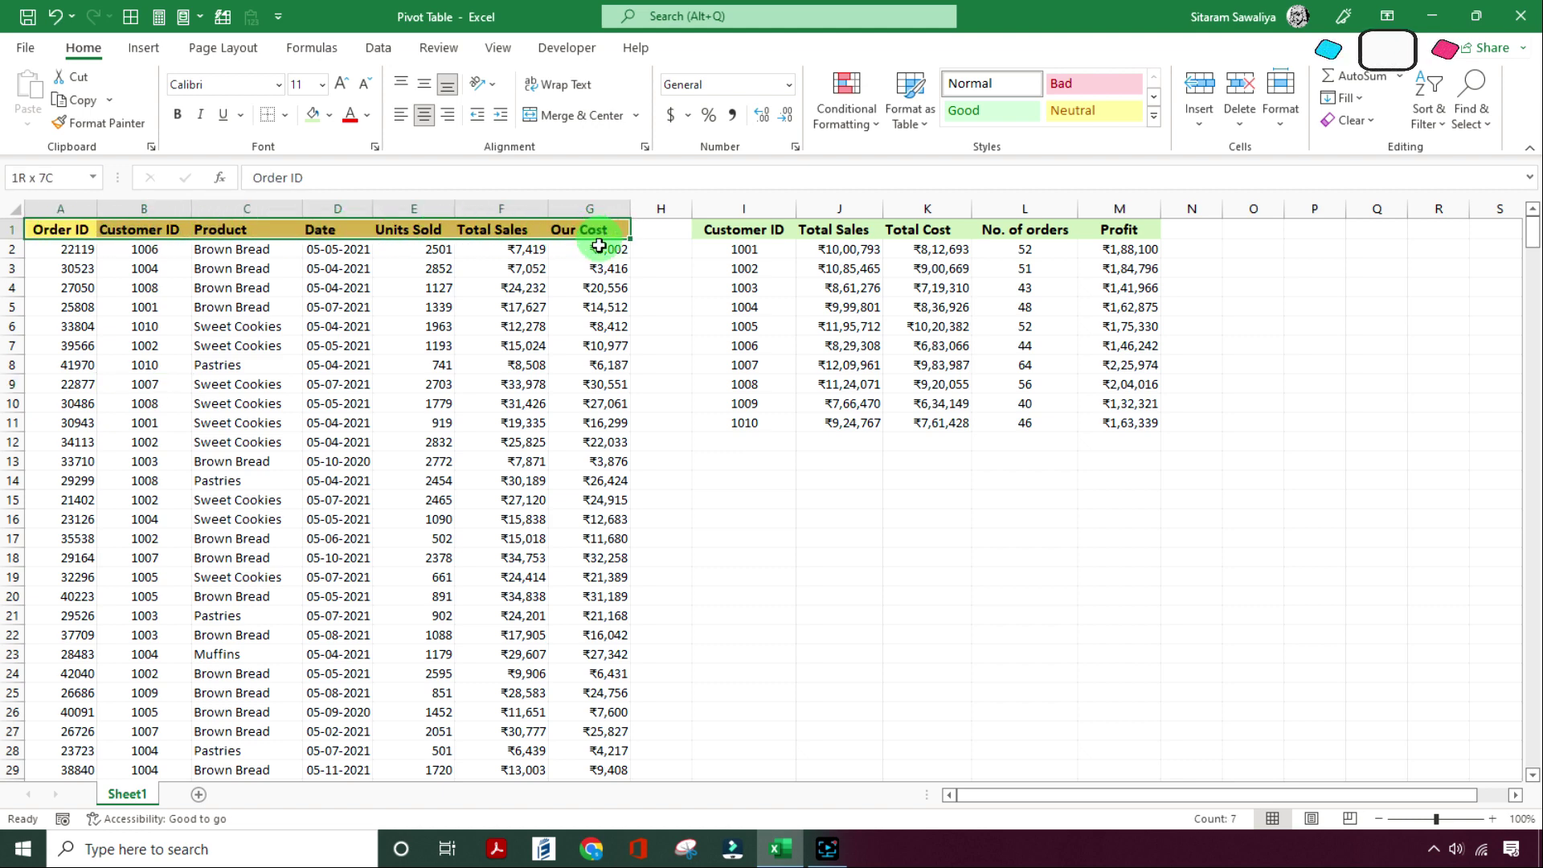
pyautogui.click(343, 402)
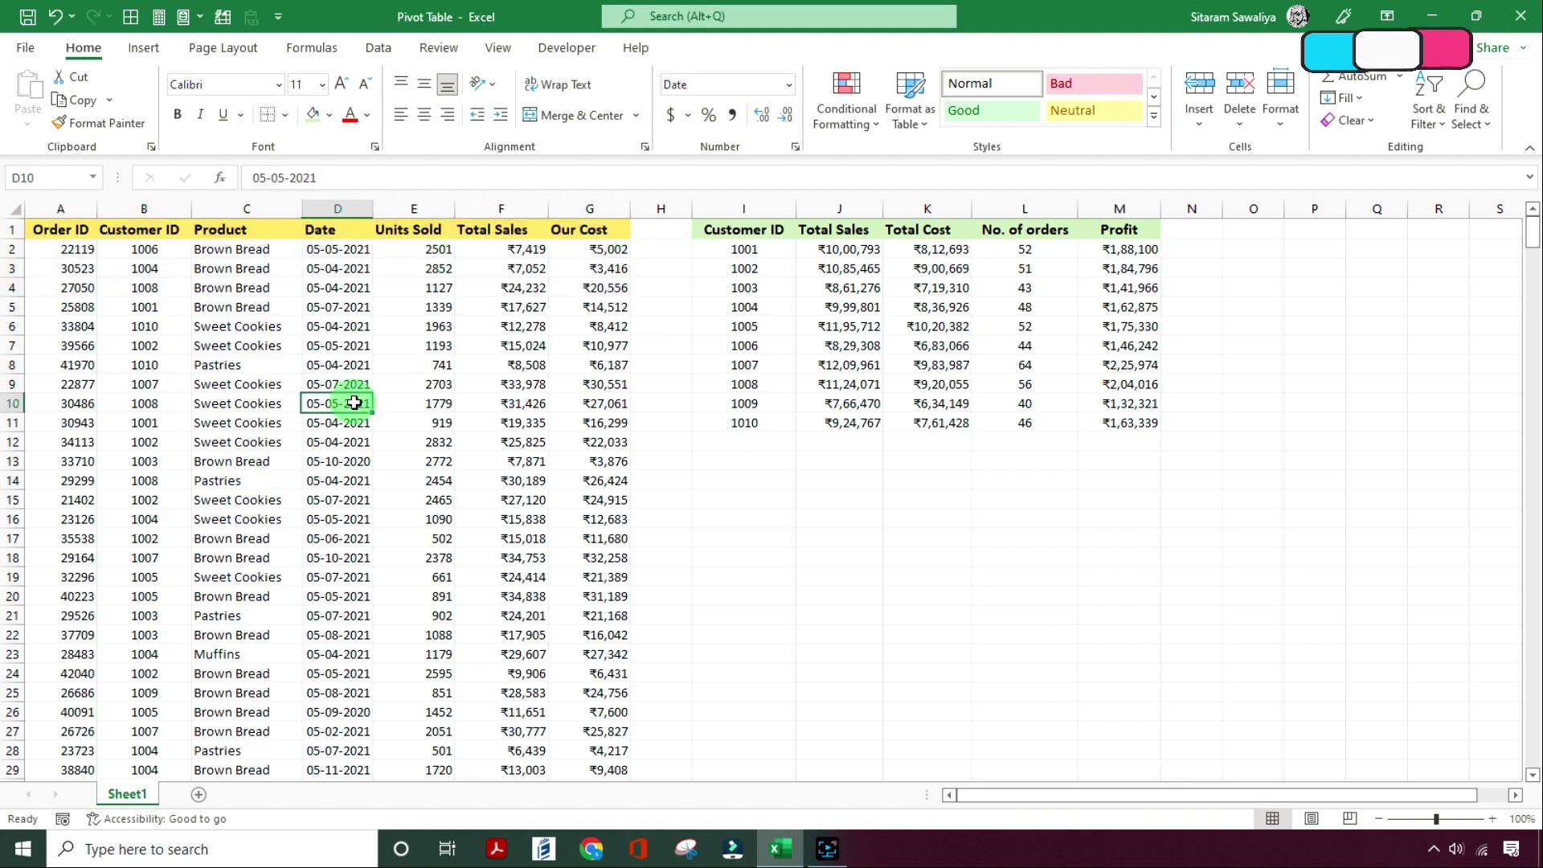
pyautogui.click(161, 386)
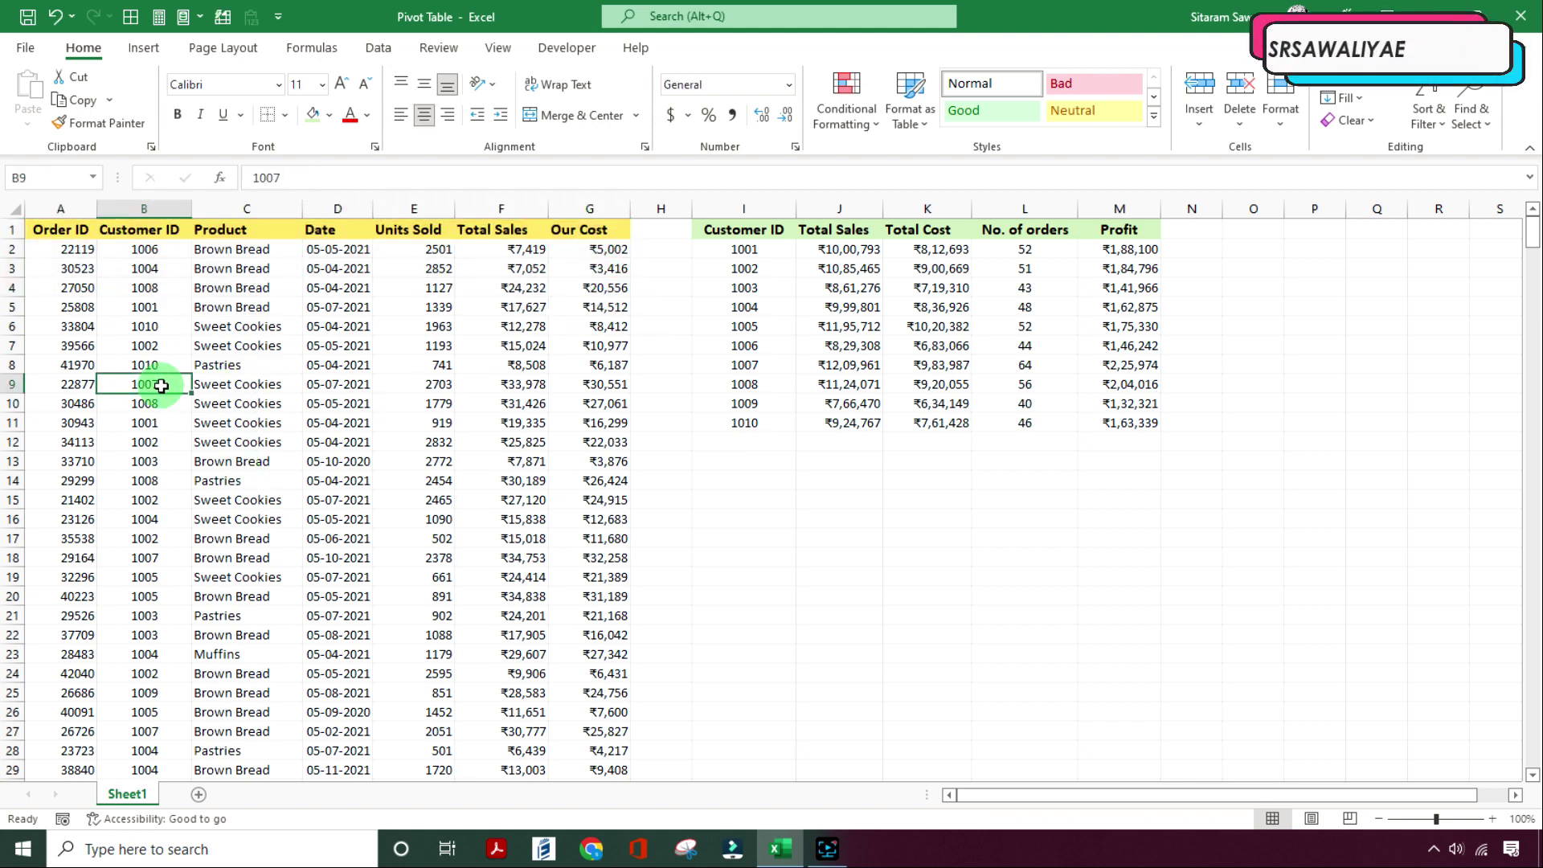
# Step: Convert the order data range A1:G497 into a table with headers
pyautogui.click(143, 50)
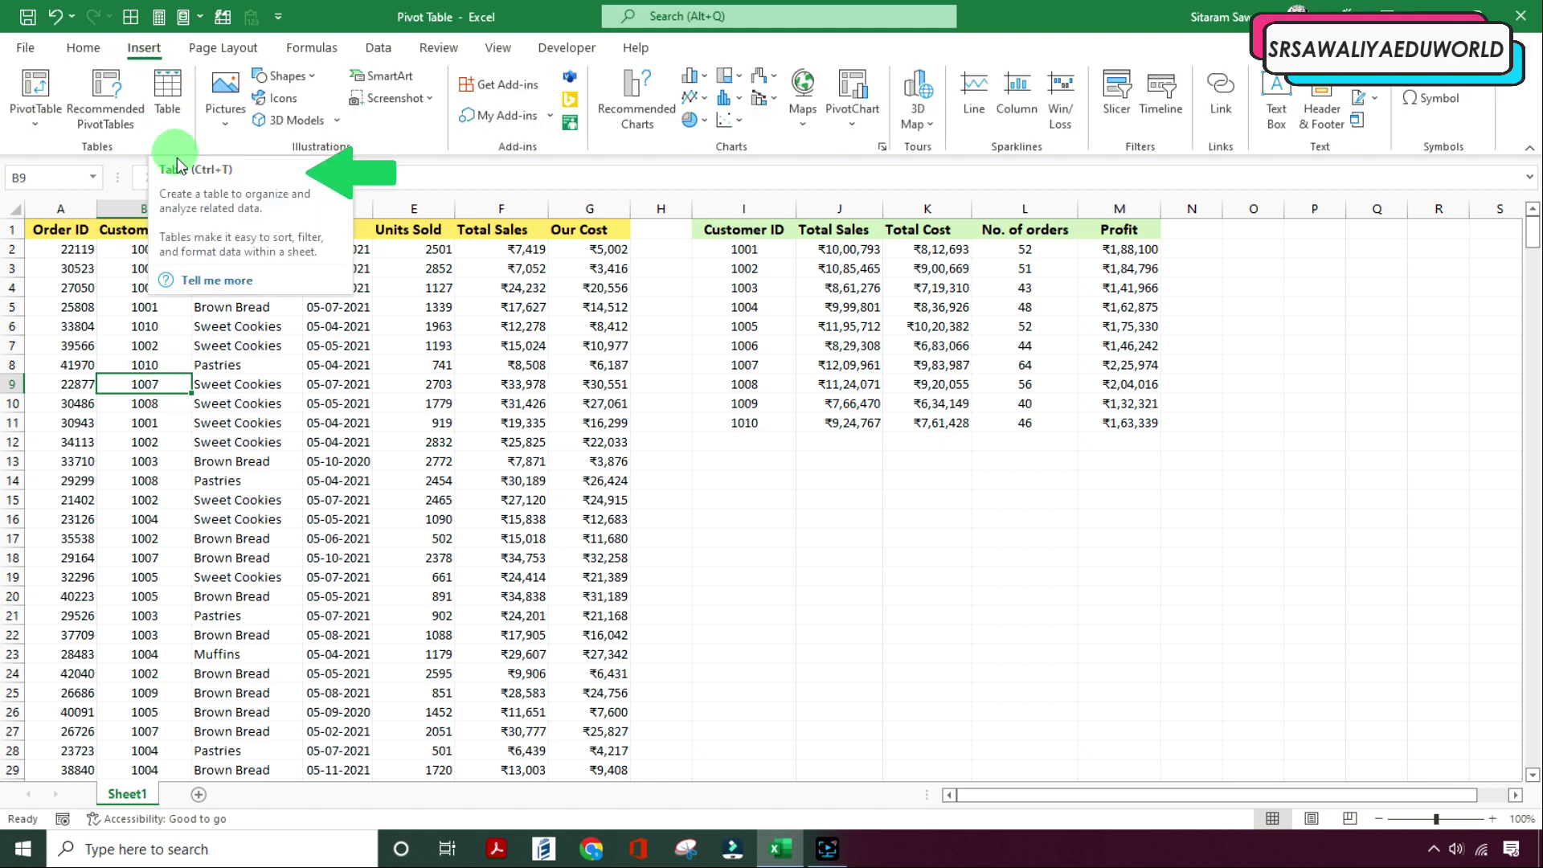
pyautogui.click(275, 403)
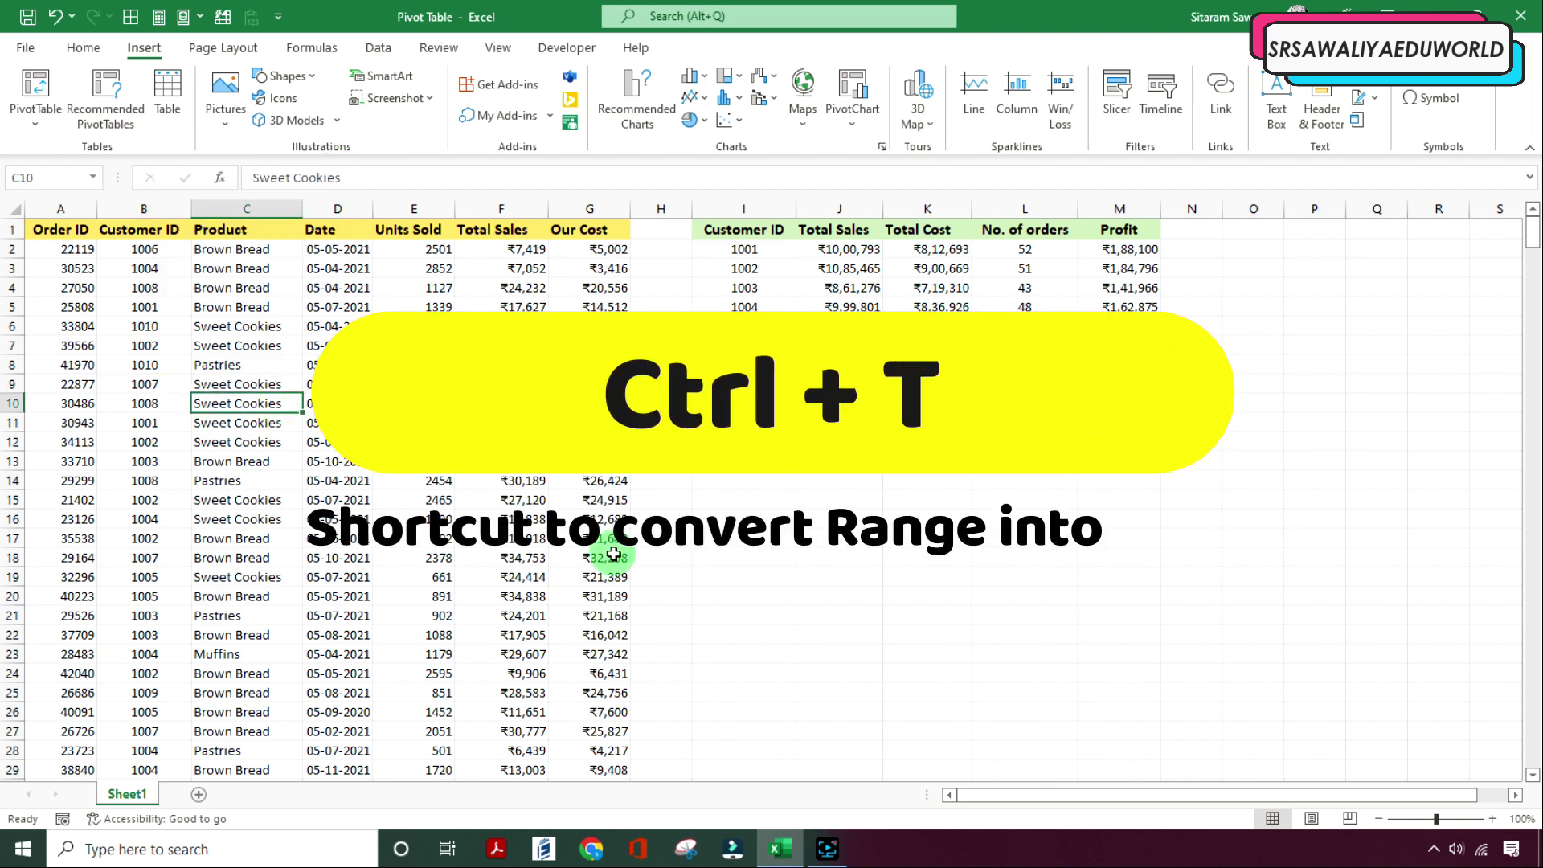
pyautogui.hotkey('ctrl', 't')
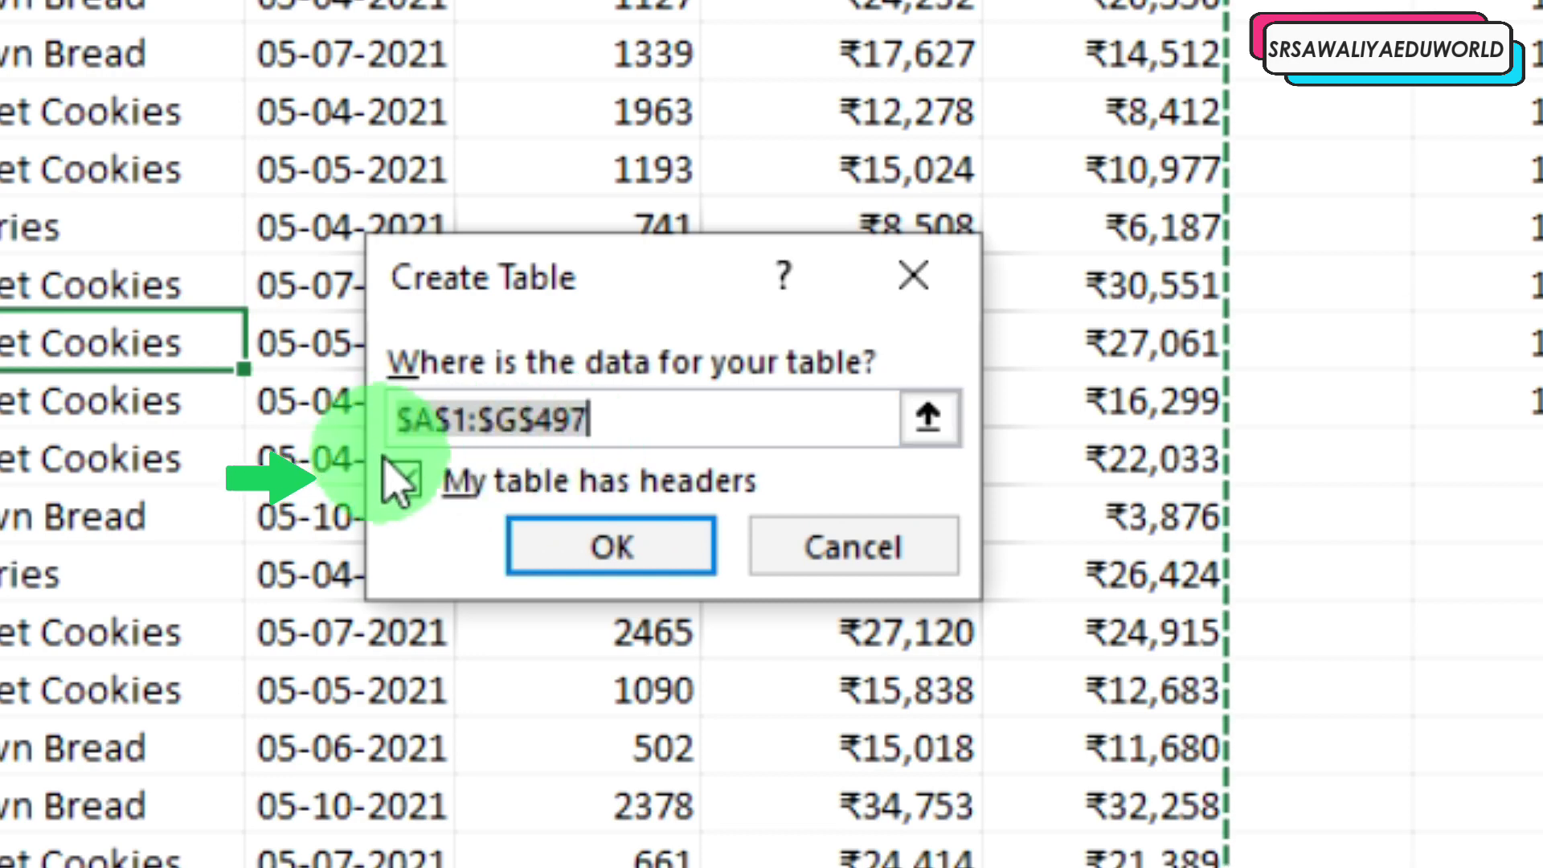
pyautogui.click(400, 482)
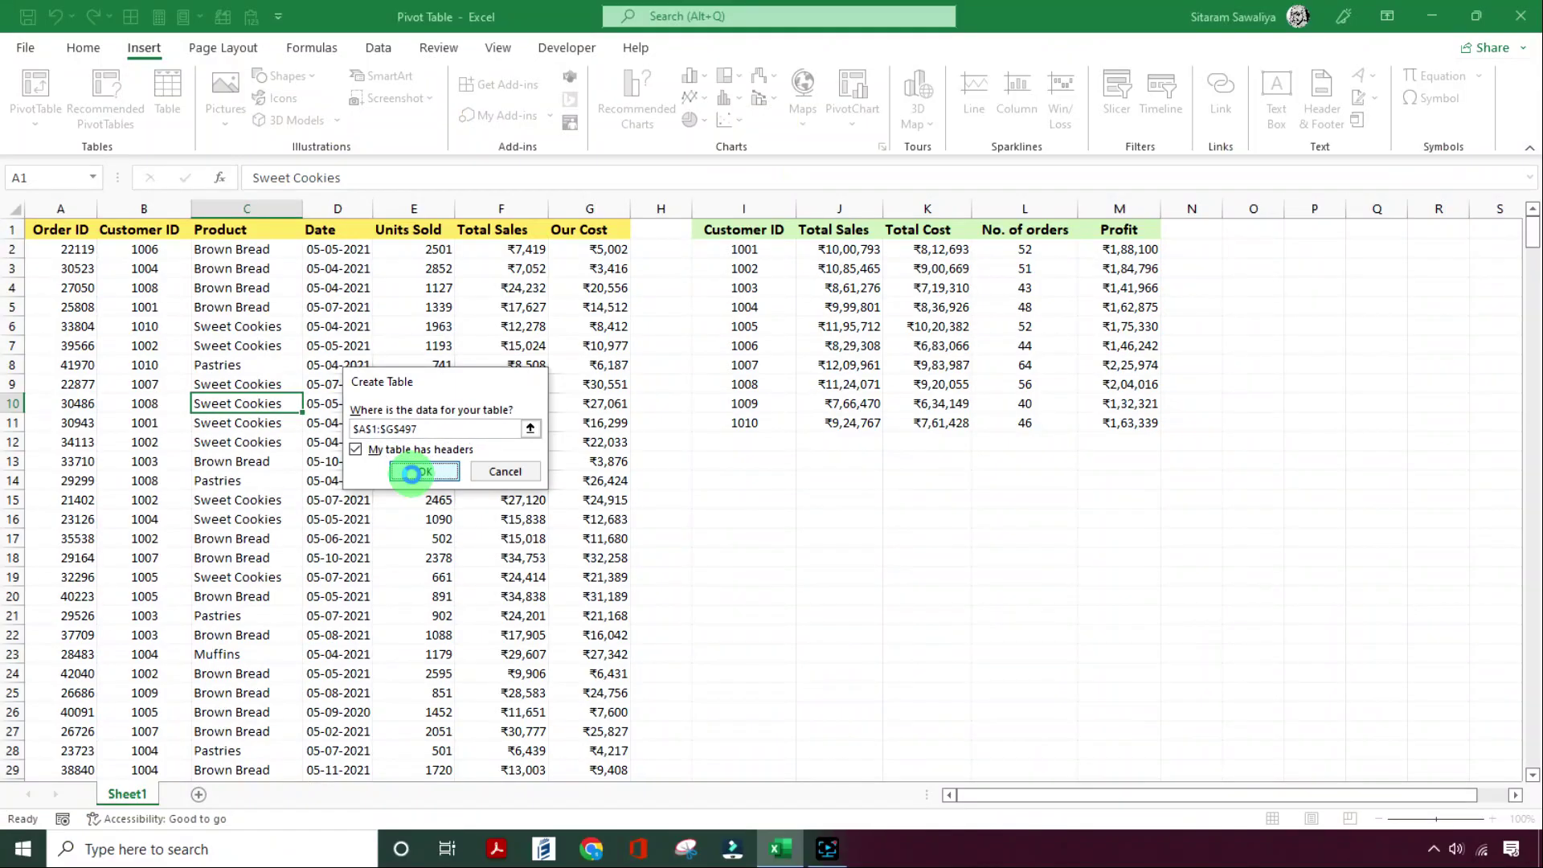
pyautogui.click(572, 562)
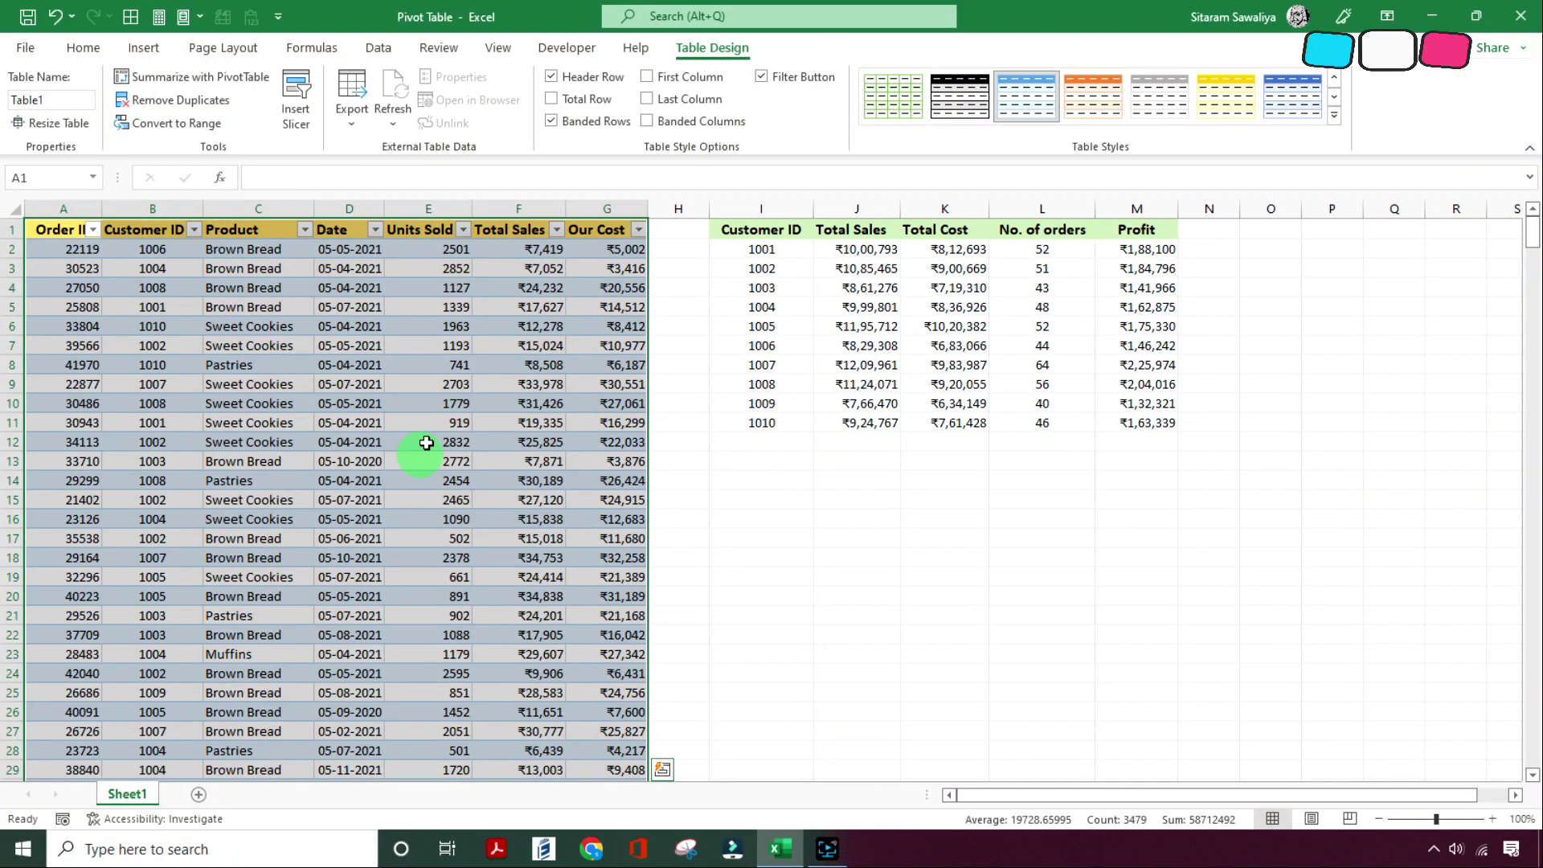
pyautogui.click(460, 376)
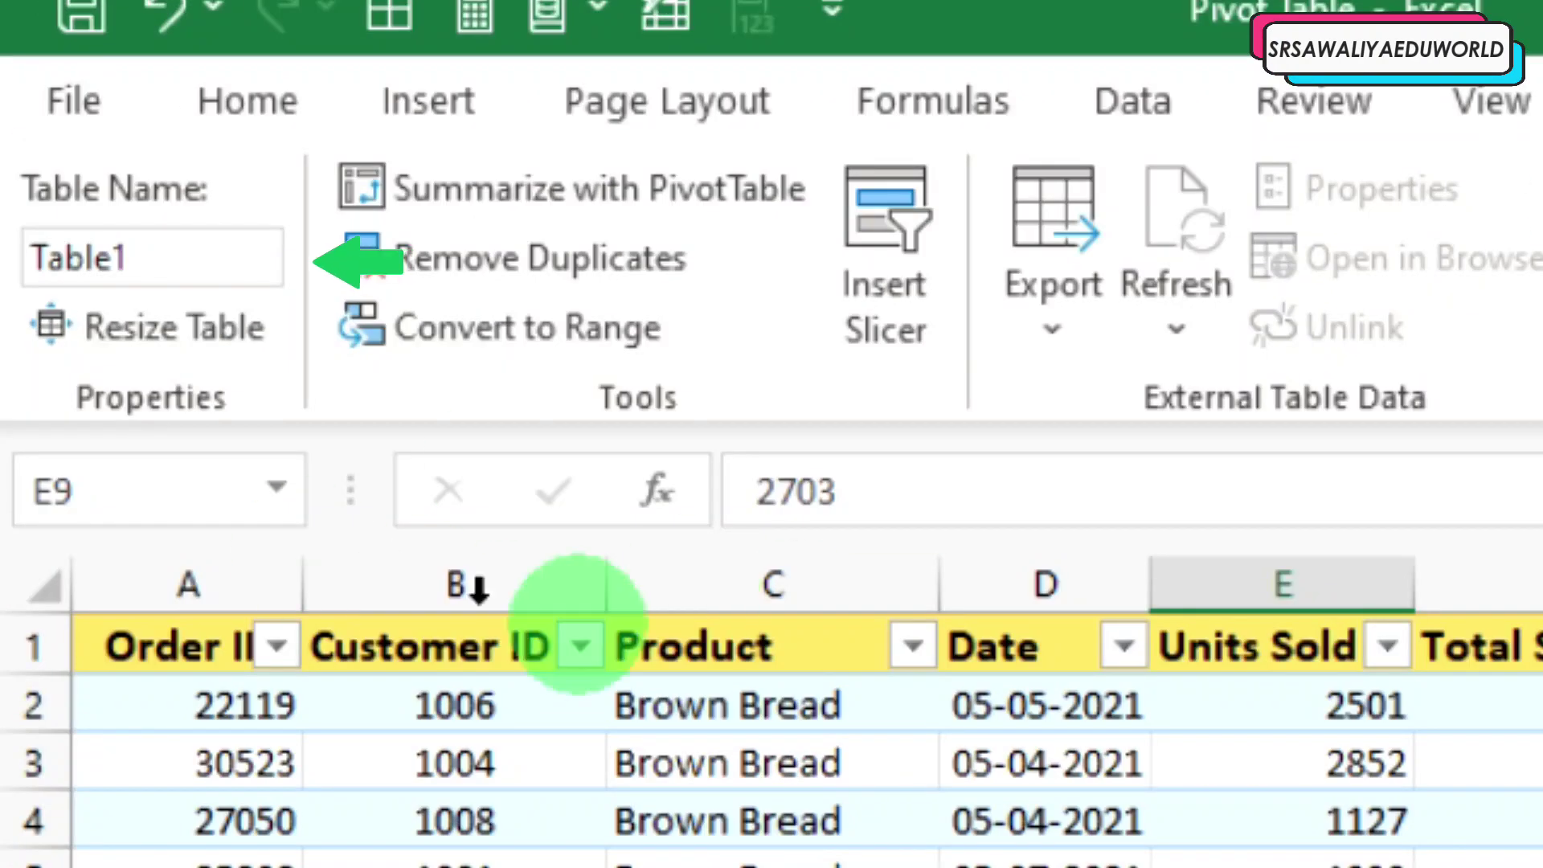
# Step: Rename the order data table as SalesData
pyautogui.doubleClick(144, 256)
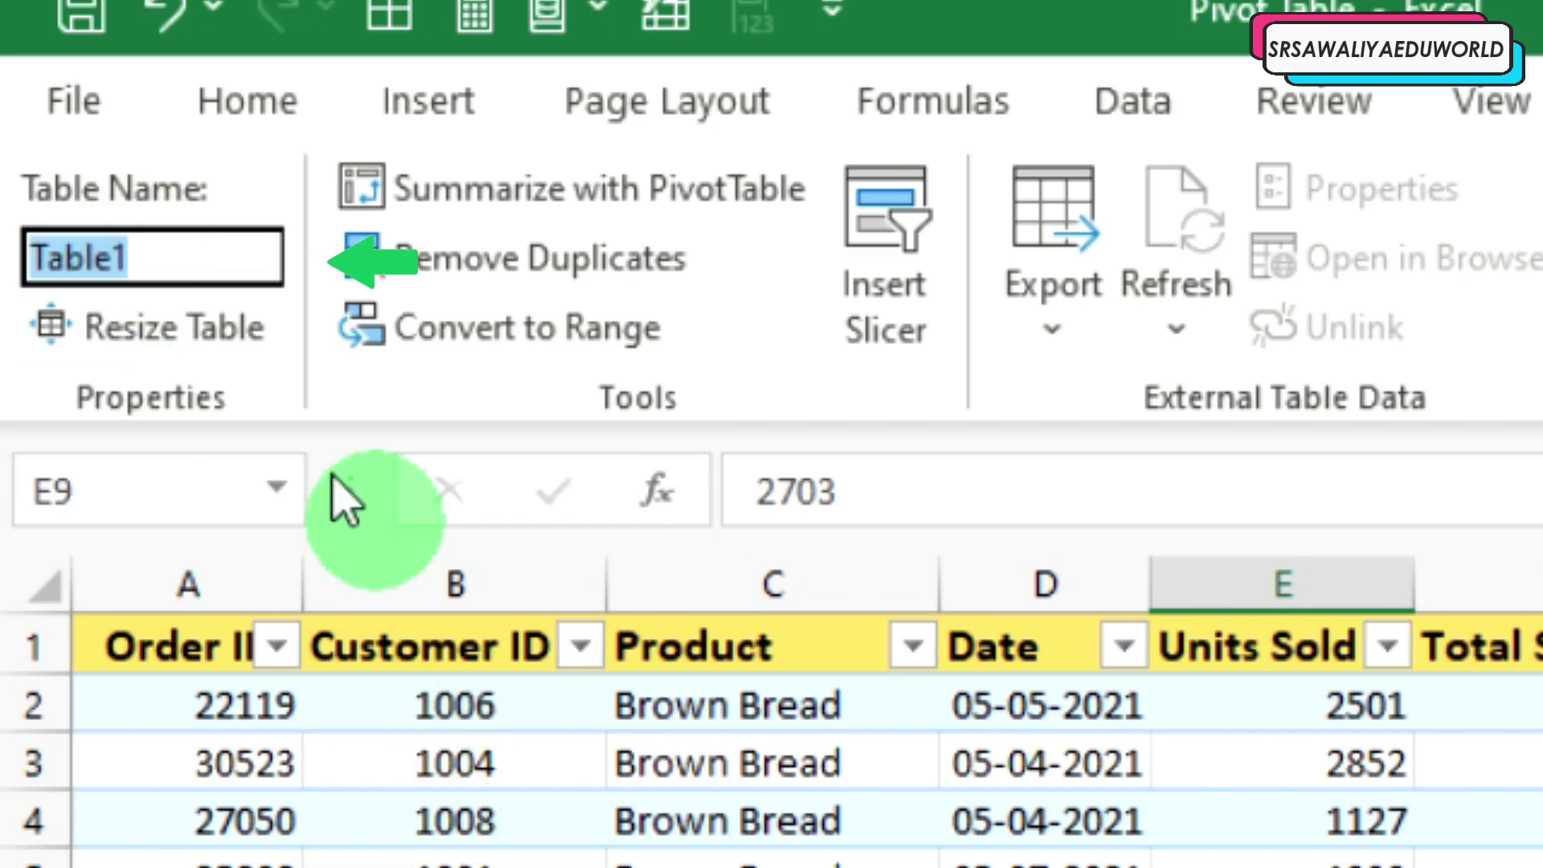
pyautogui.write('SalesData')
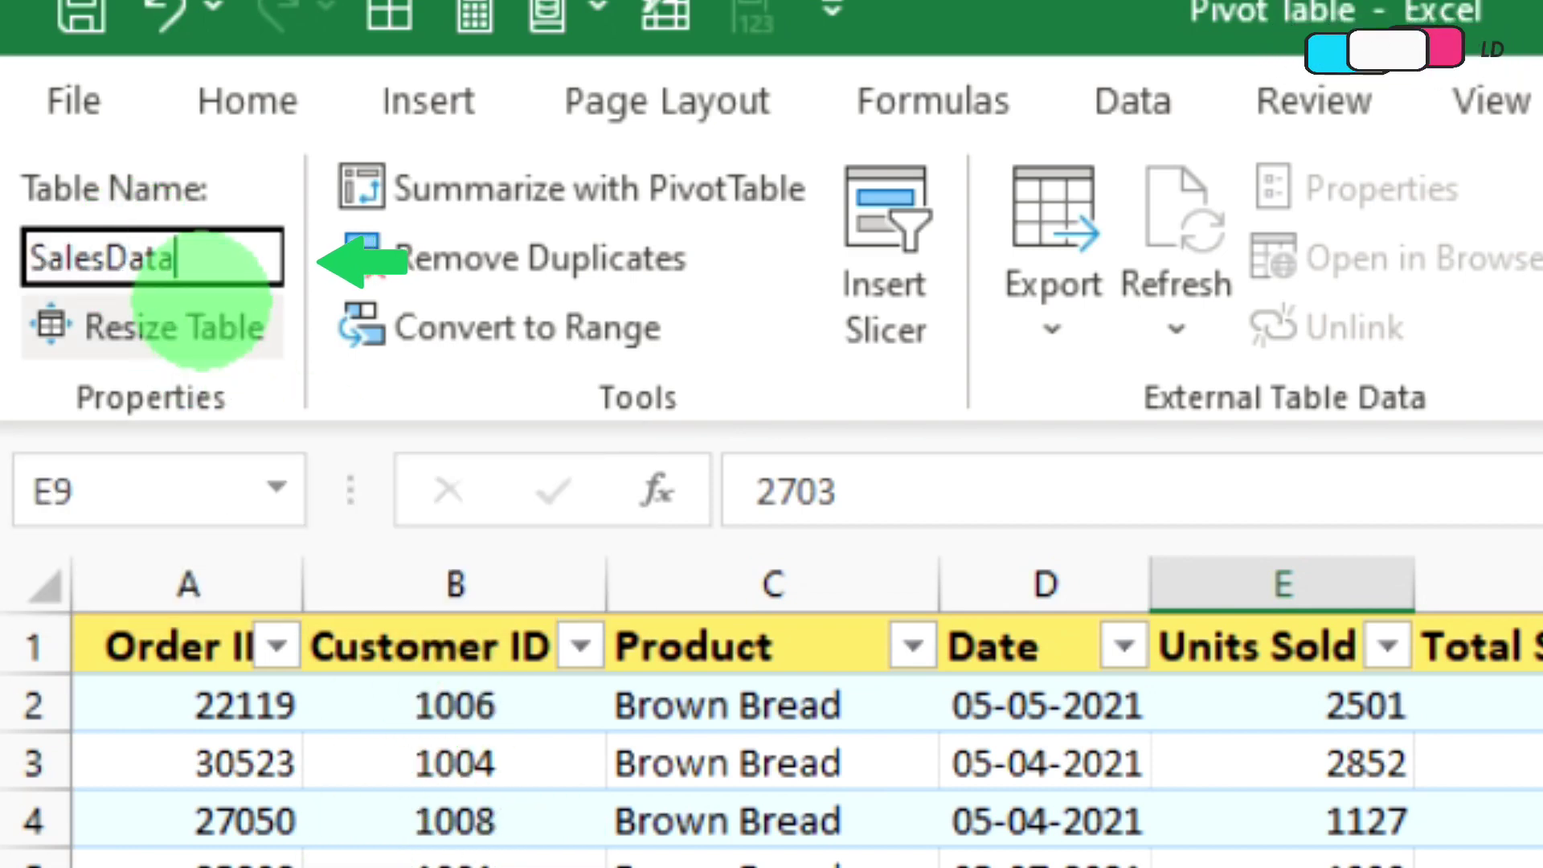
pyautogui.press('Return')
pyautogui.click(265, 461)
pyautogui.click(516, 538)
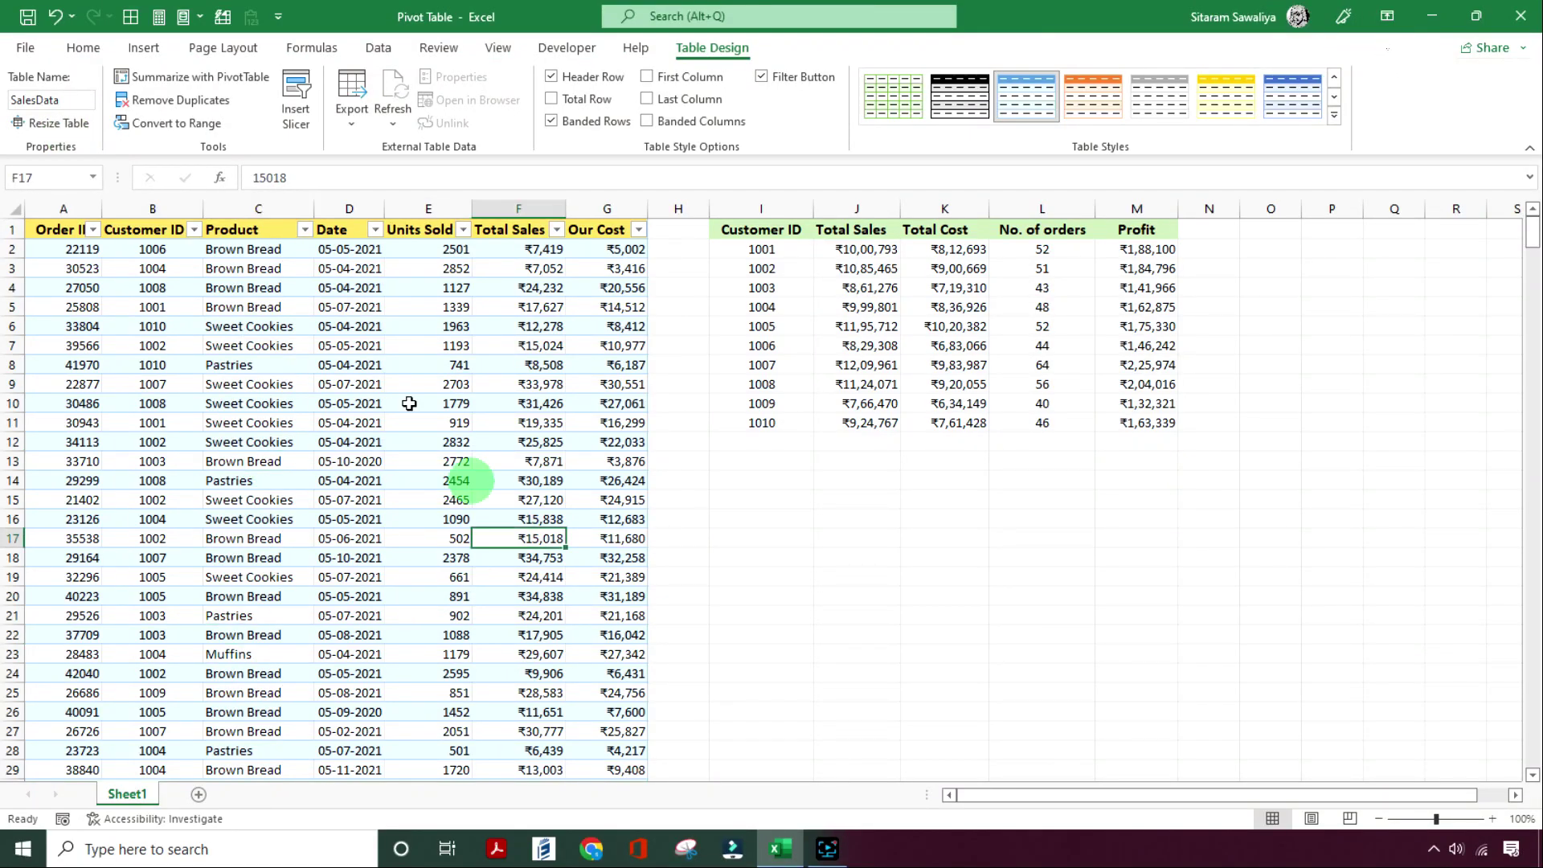
pyautogui.click(357, 364)
pyautogui.click(450, 366)
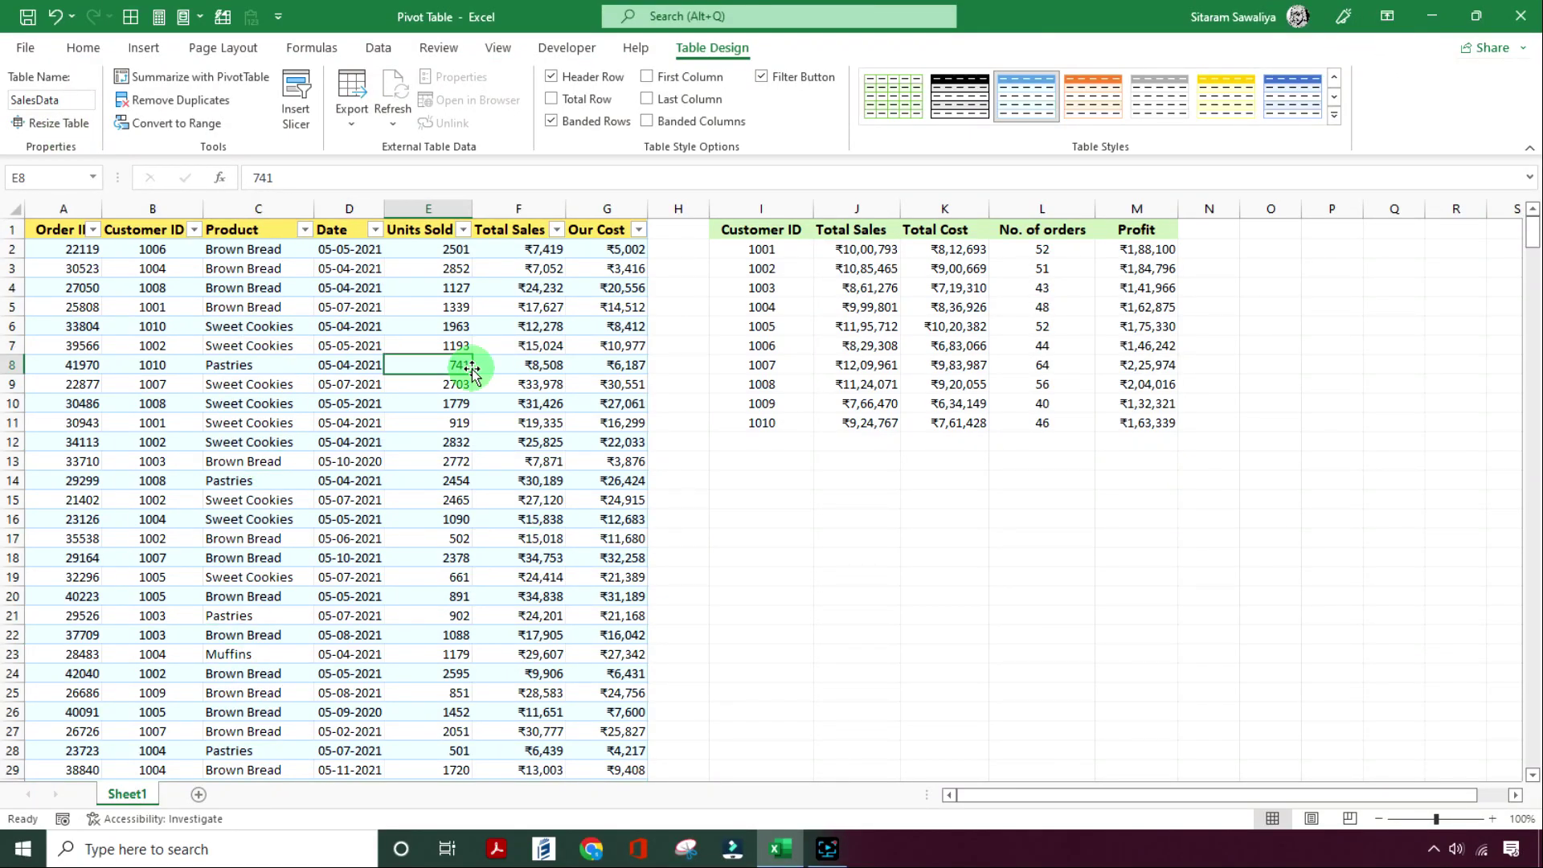
pyautogui.click(148, 52)
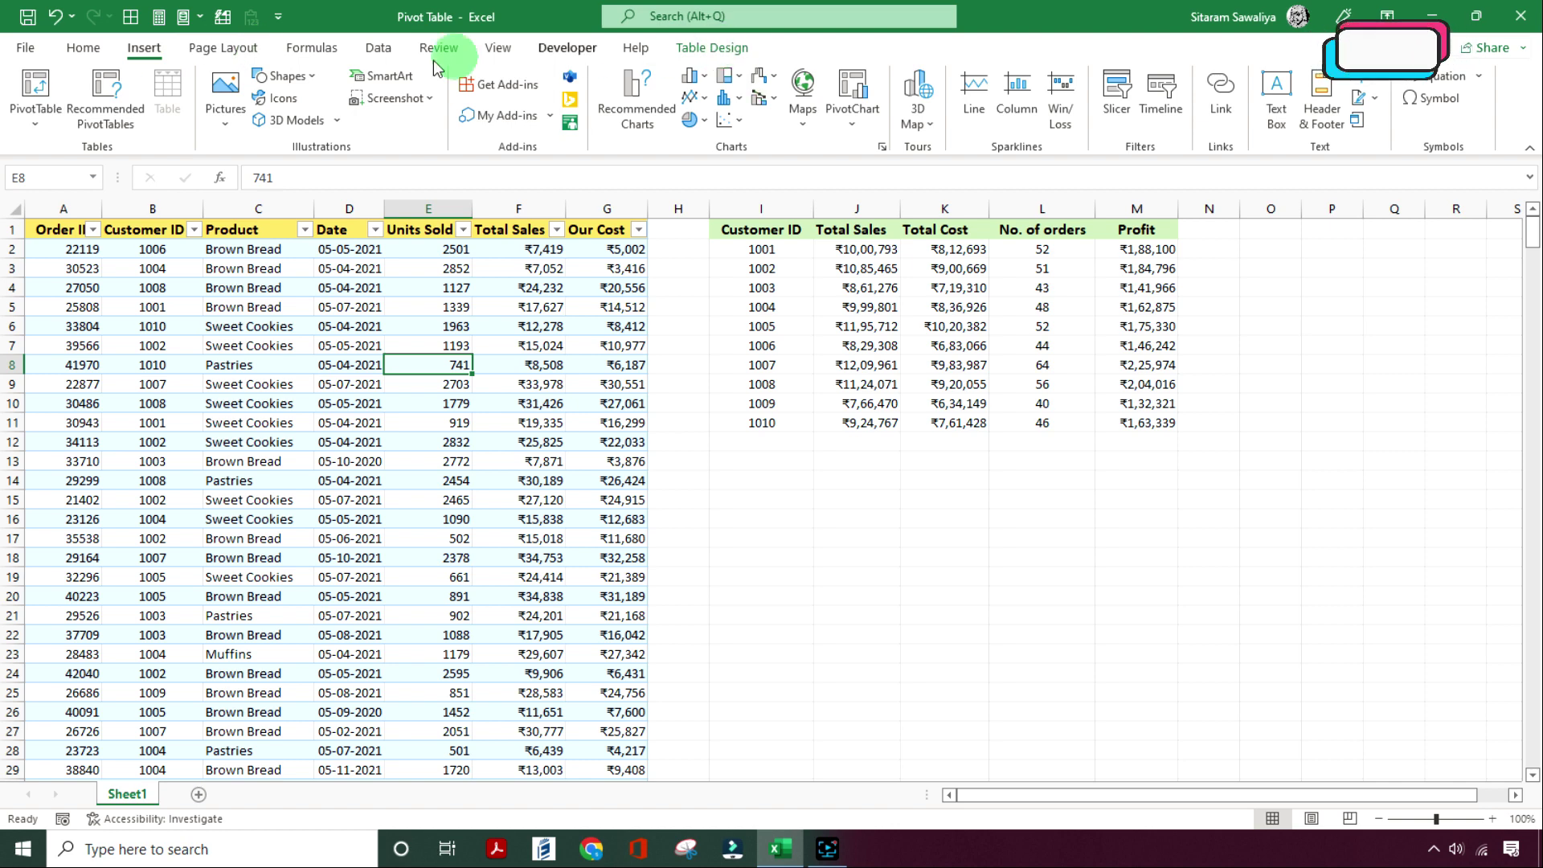
pyautogui.click(245, 364)
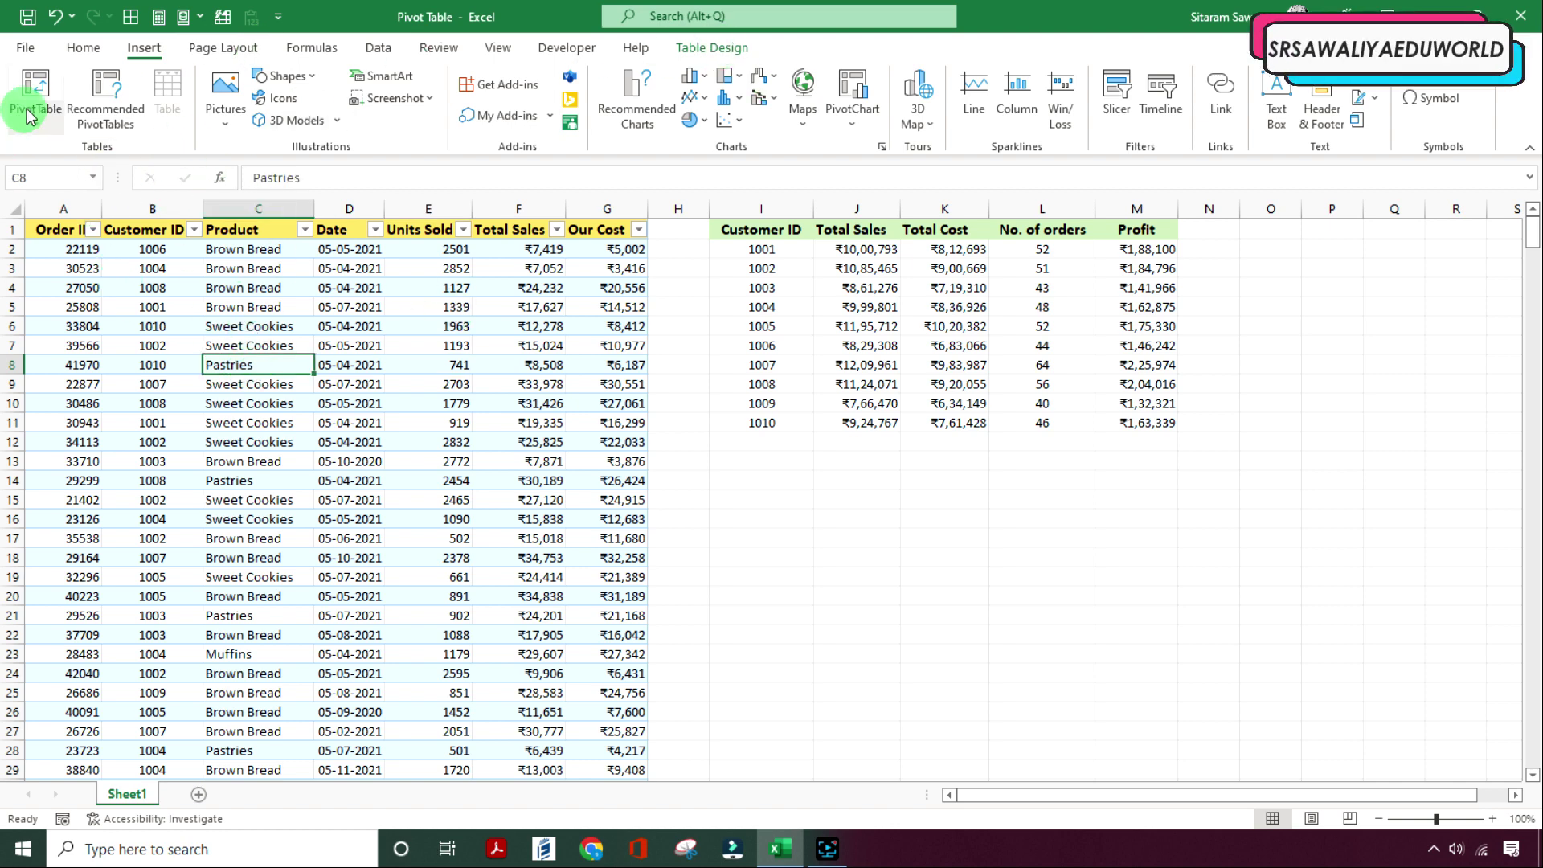
pyautogui.click(712, 48)
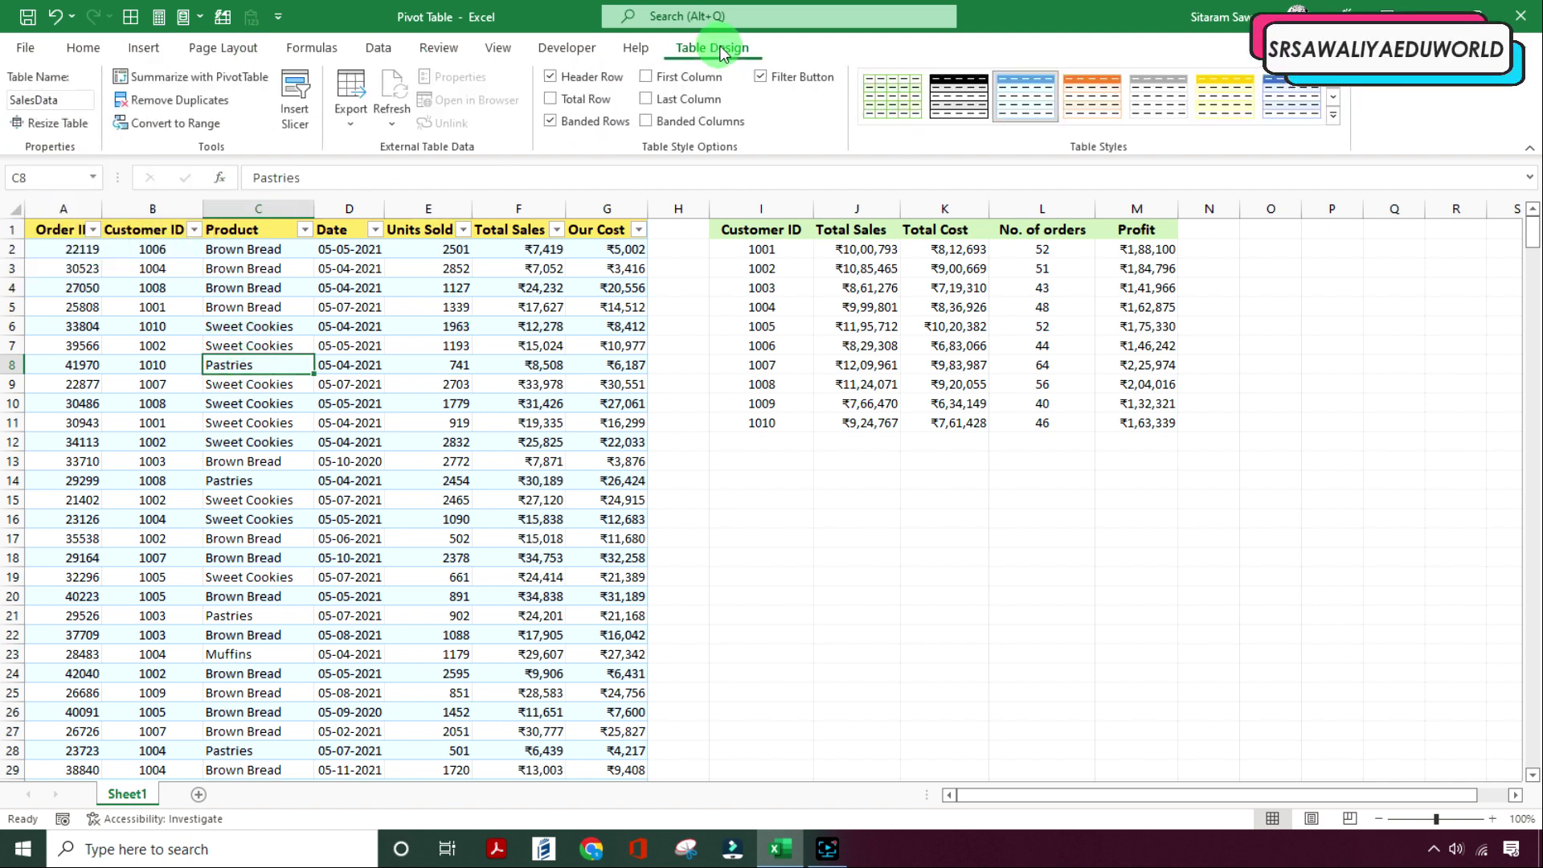
pyautogui.click(189, 78)
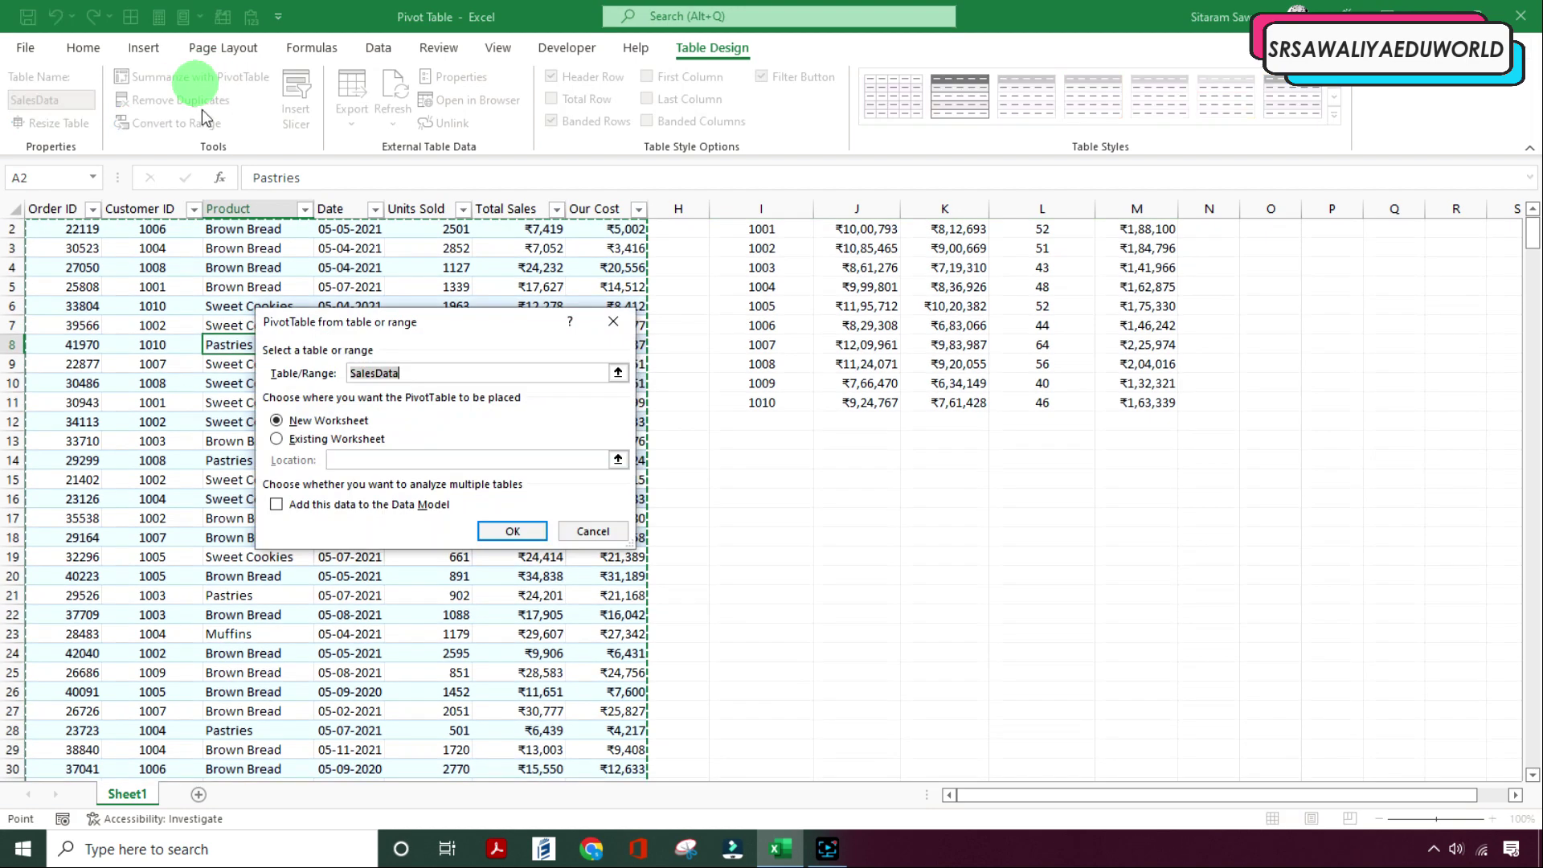
pyautogui.click(625, 534)
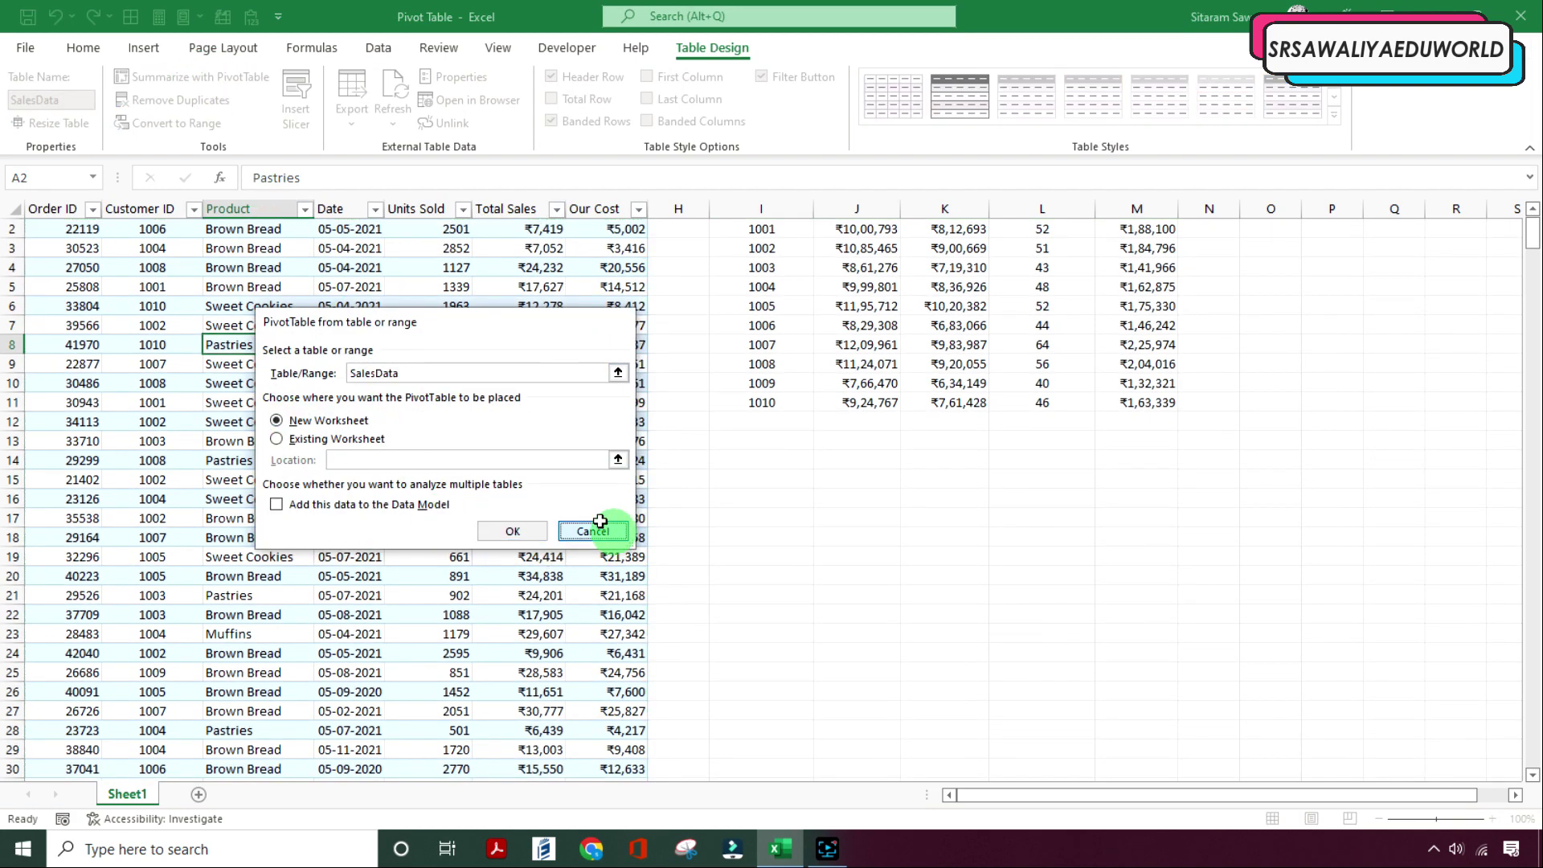
# Step: Create a pivot table from the SalesData table, placed on a new worksheet
pyautogui.click(150, 53)
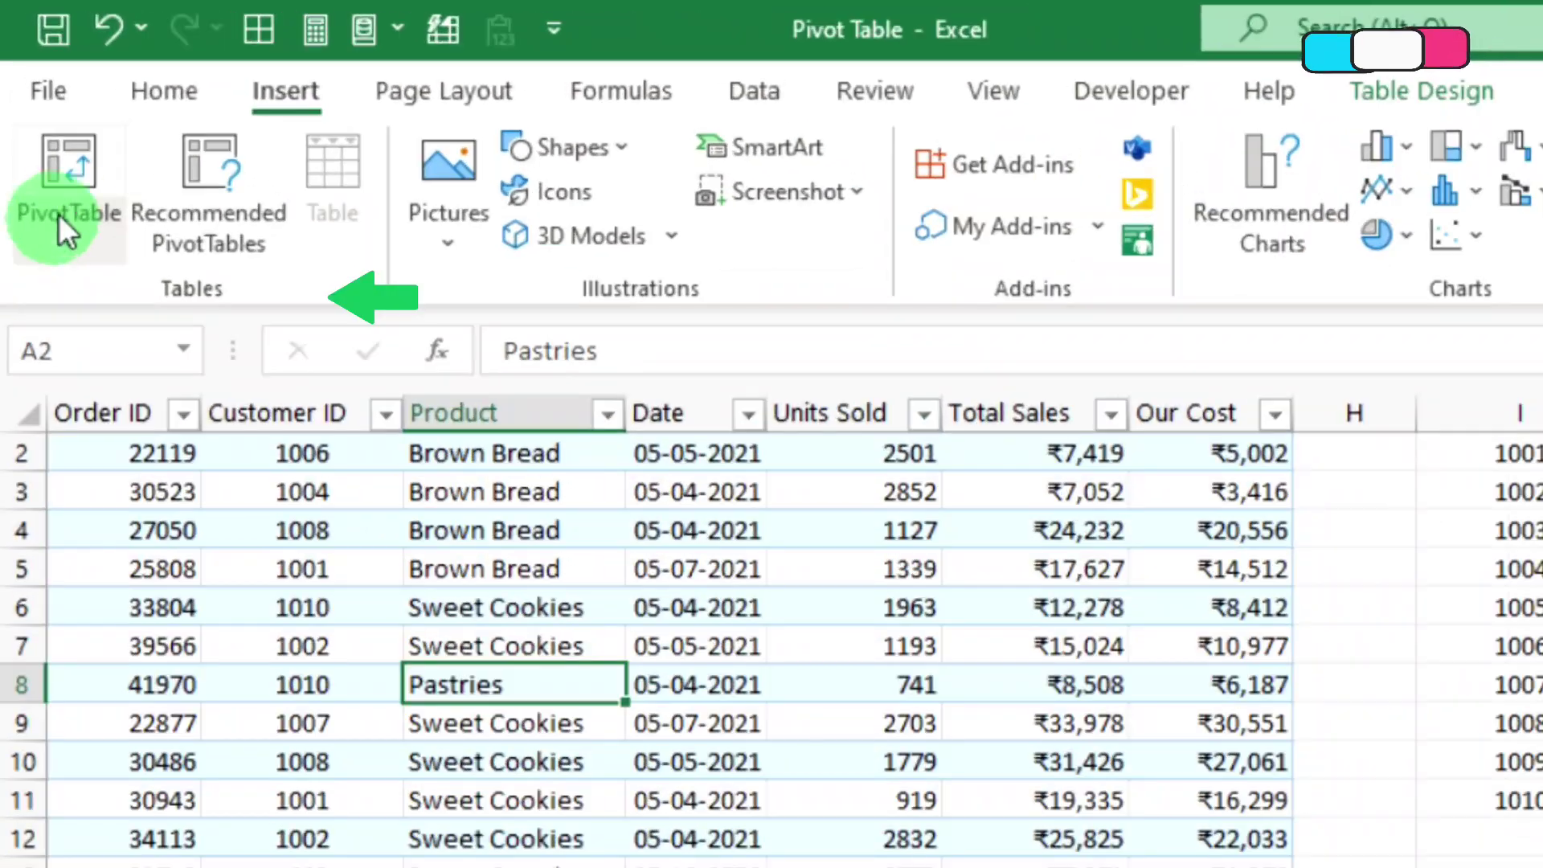
pyautogui.click(33, 104)
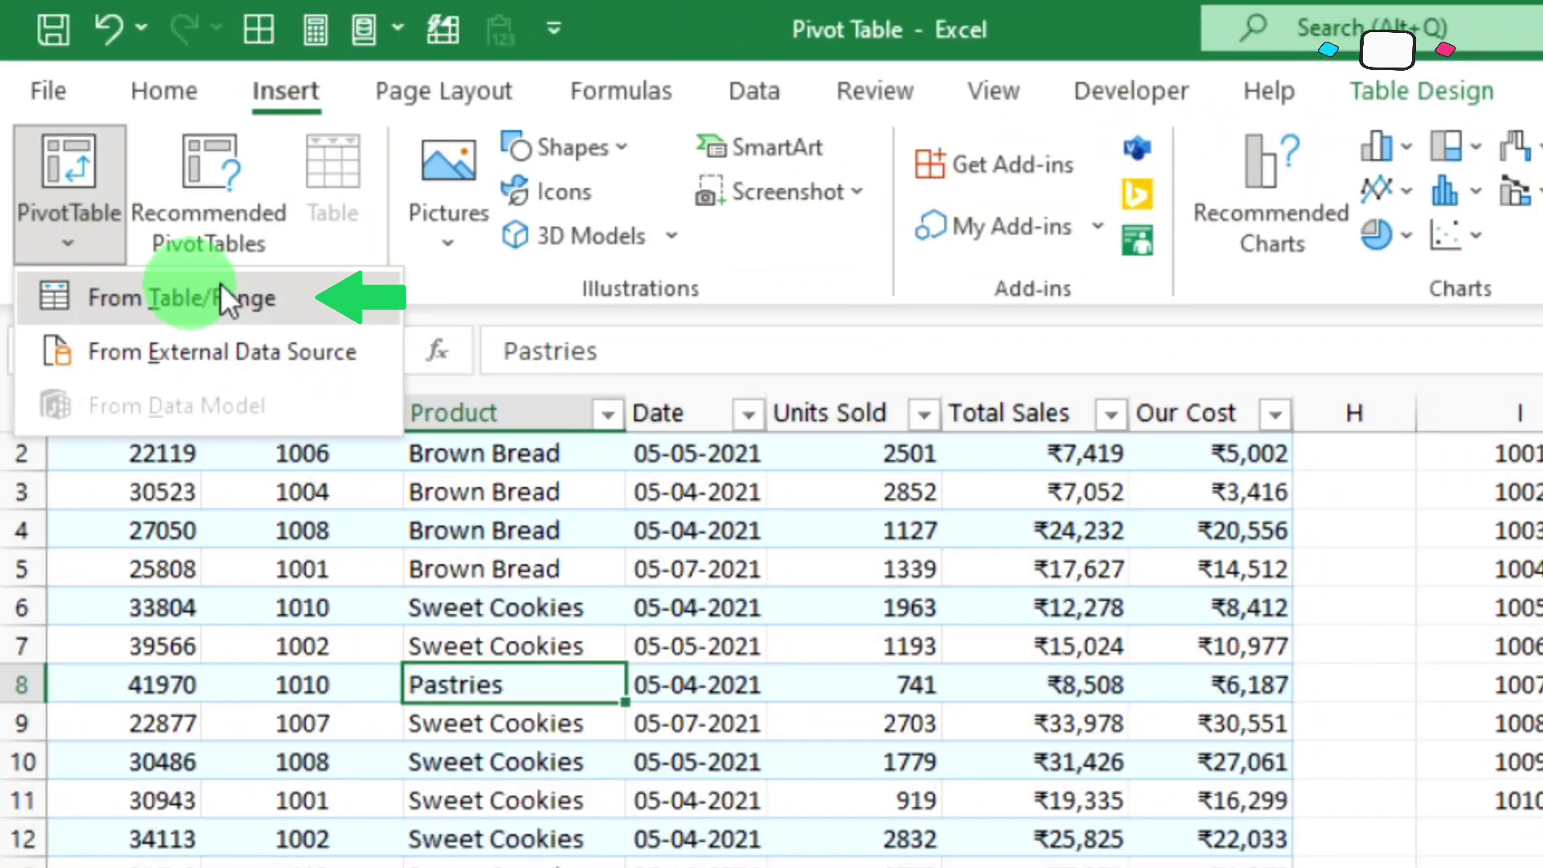
pyautogui.click(210, 302)
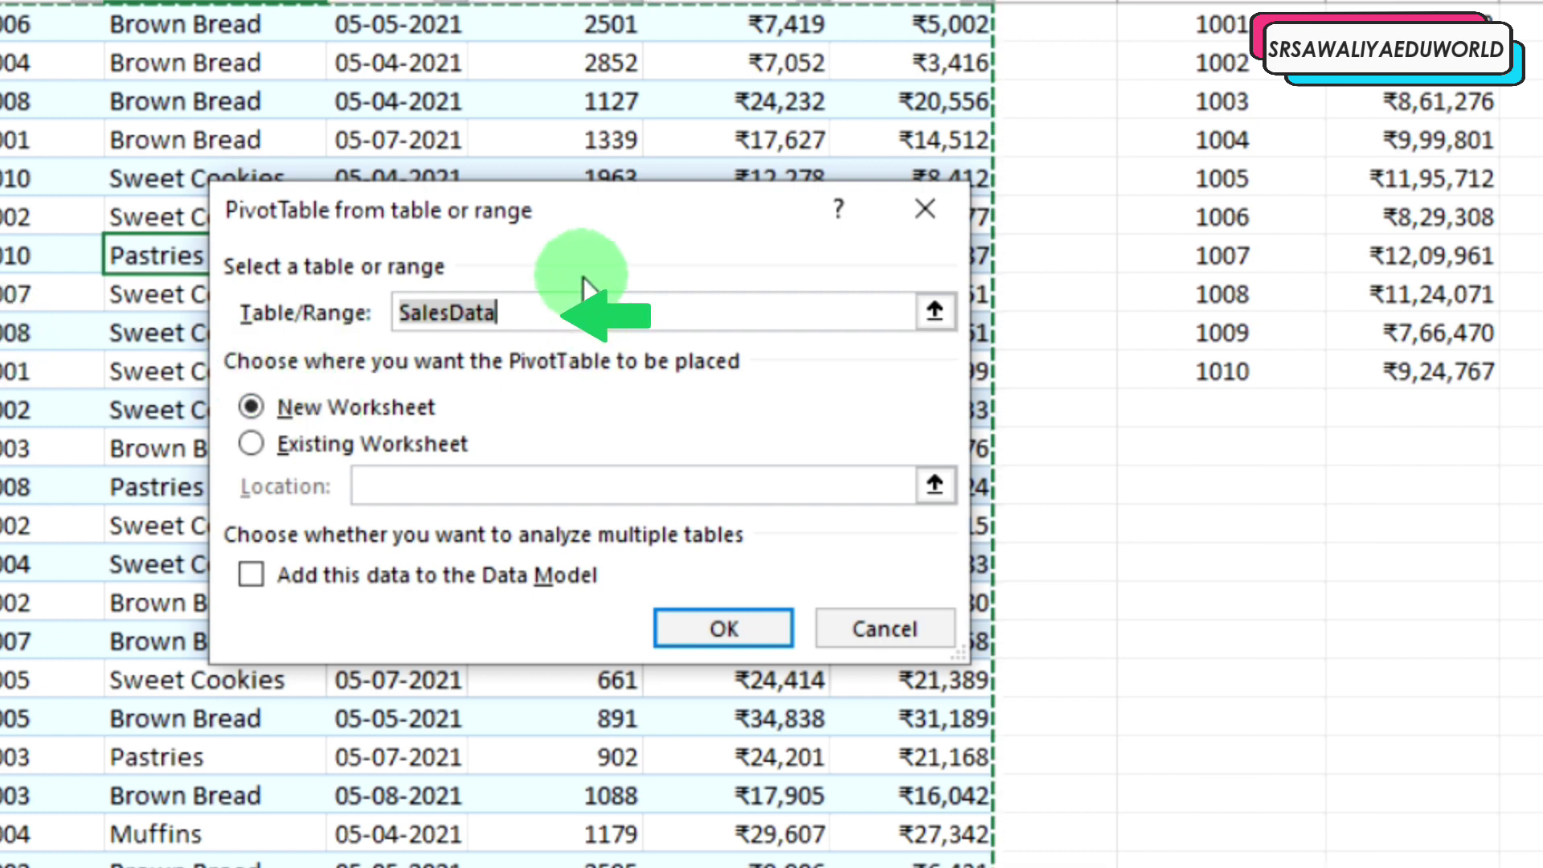
pyautogui.moveTo(602, 241); pyautogui.dragTo(639, 55)
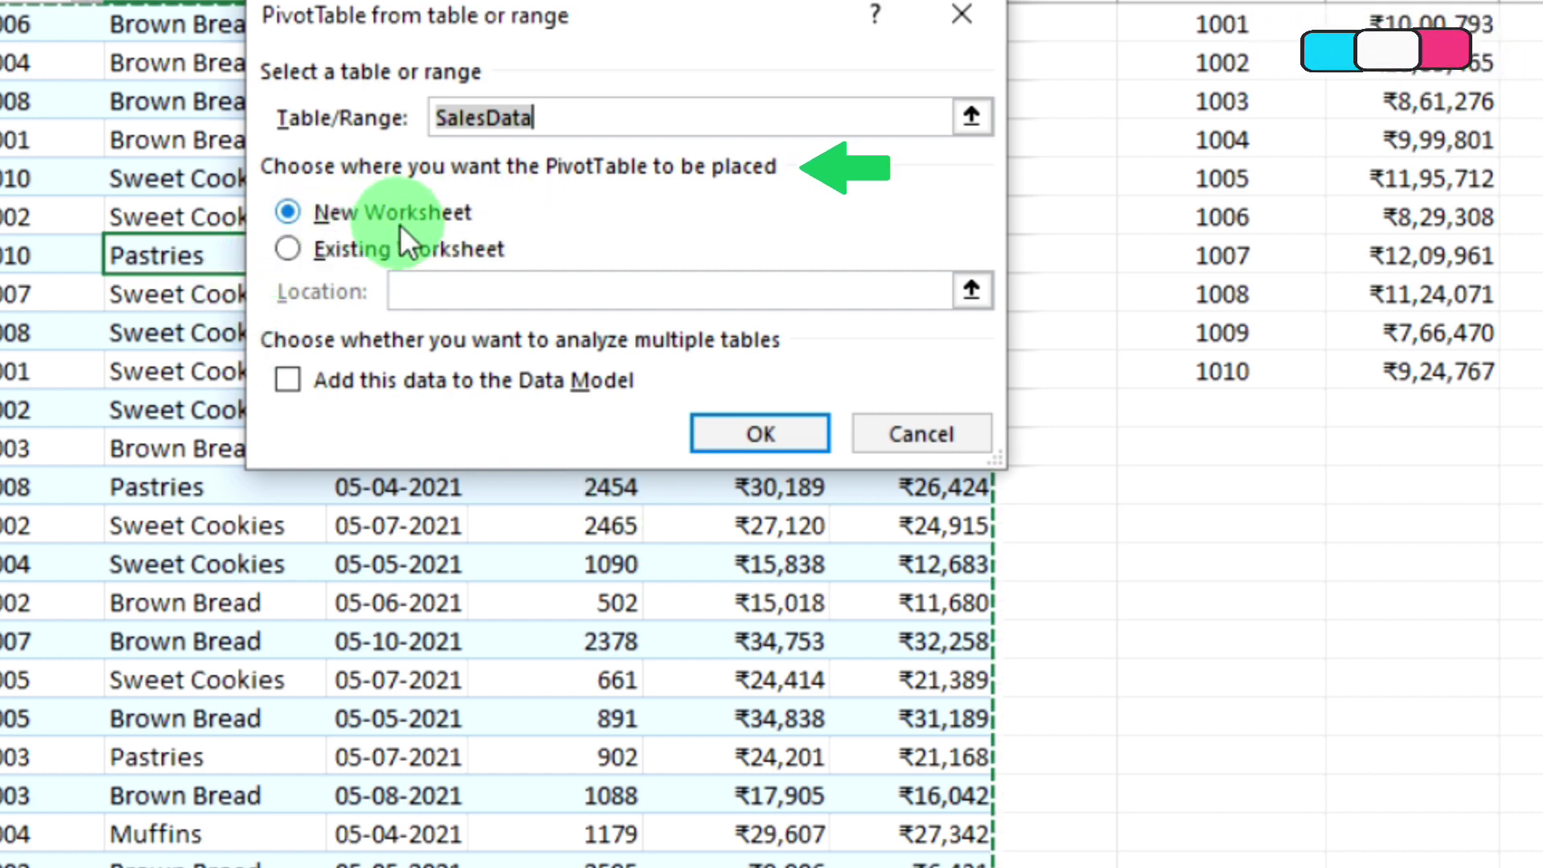
pyautogui.click(317, 247)
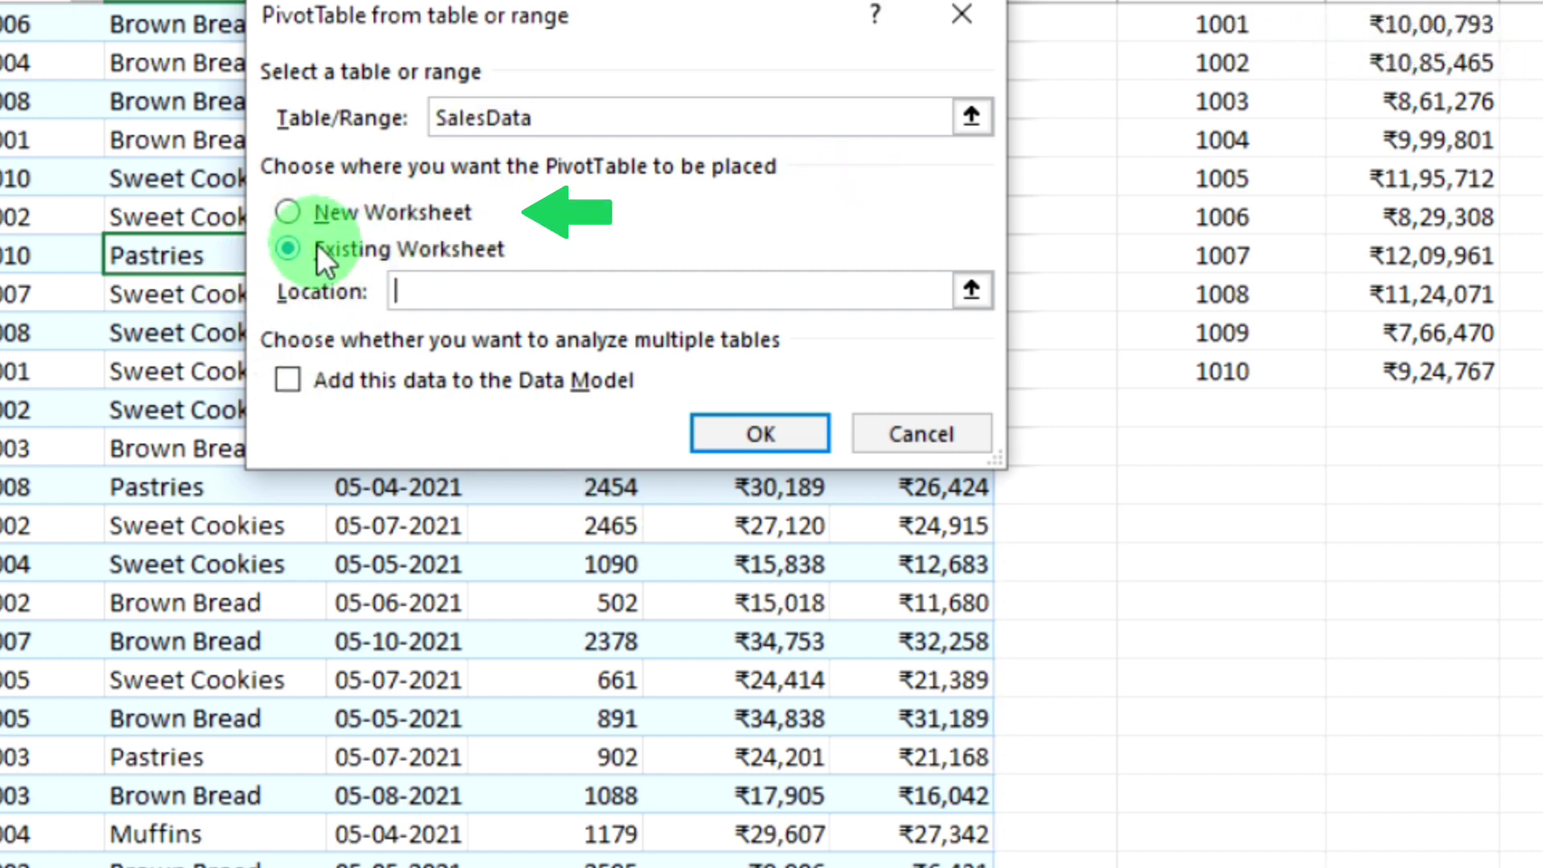
pyautogui.click(340, 215)
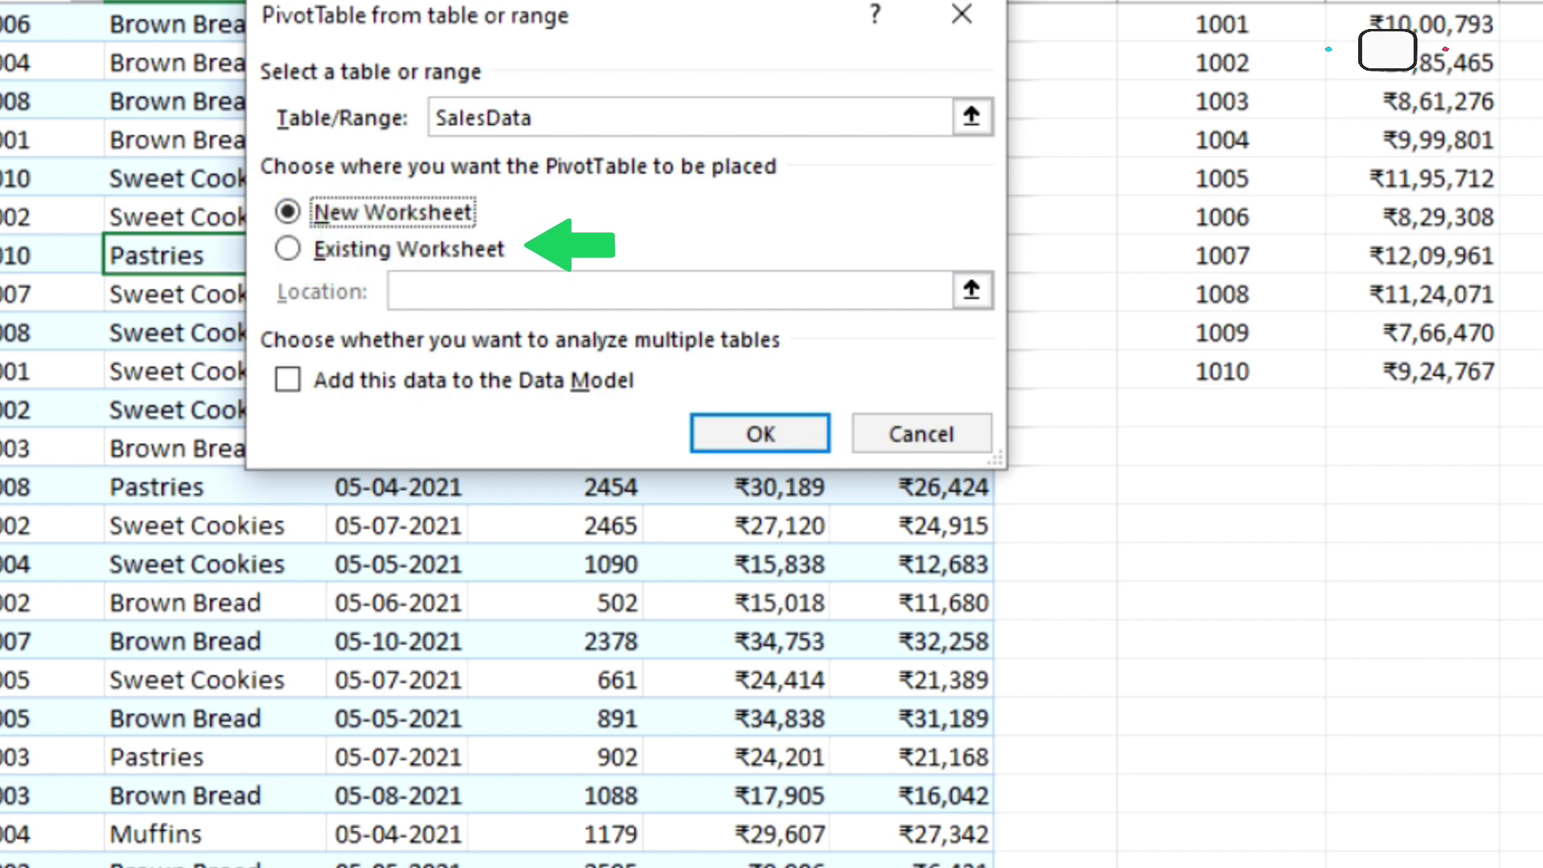
pyautogui.click(774, 445)
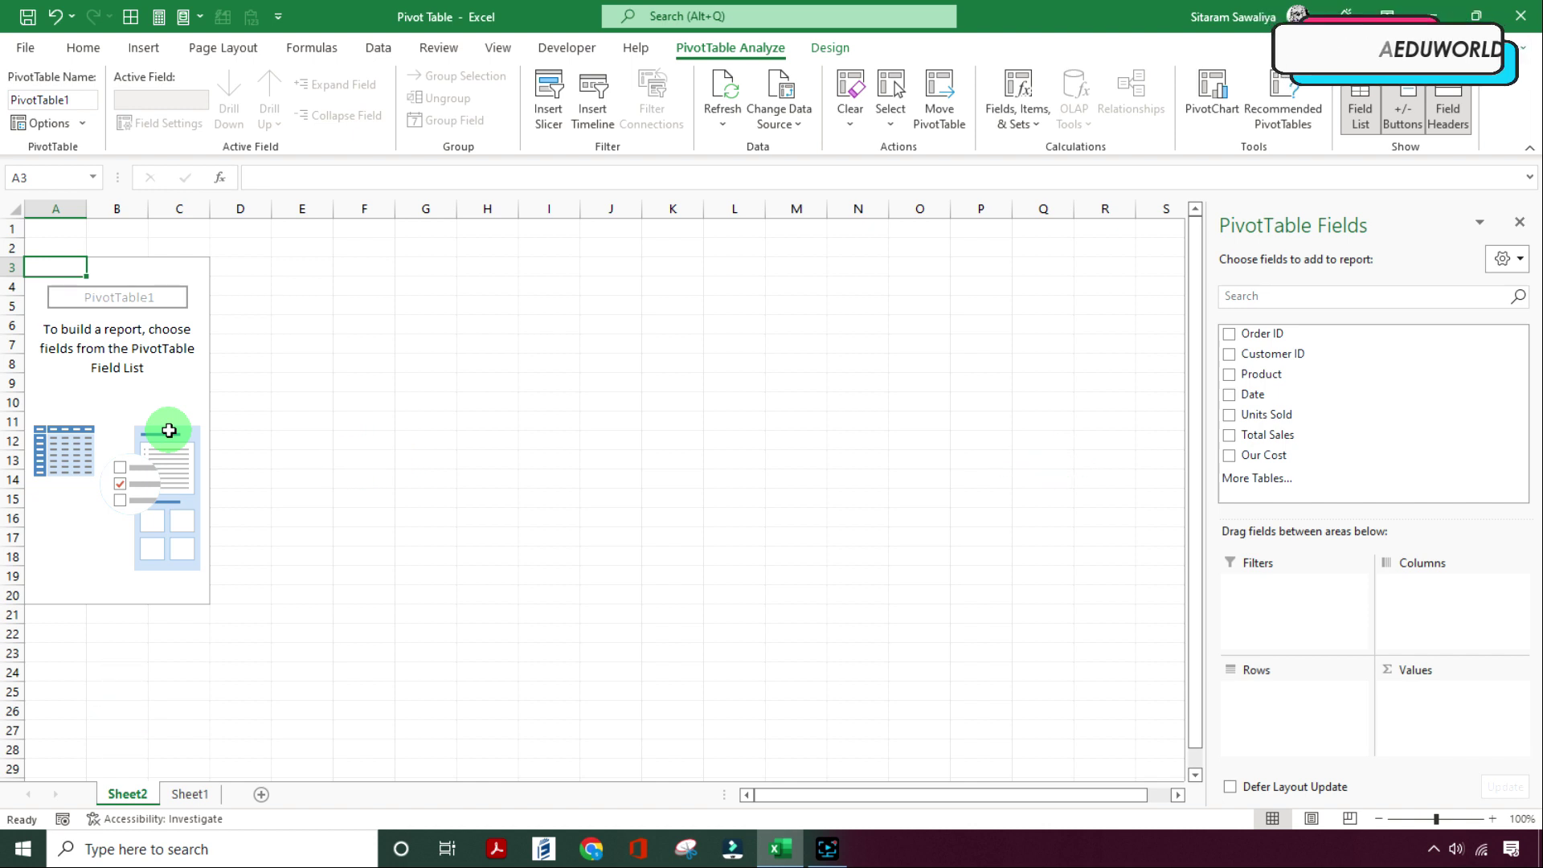
pyautogui.click(122, 287)
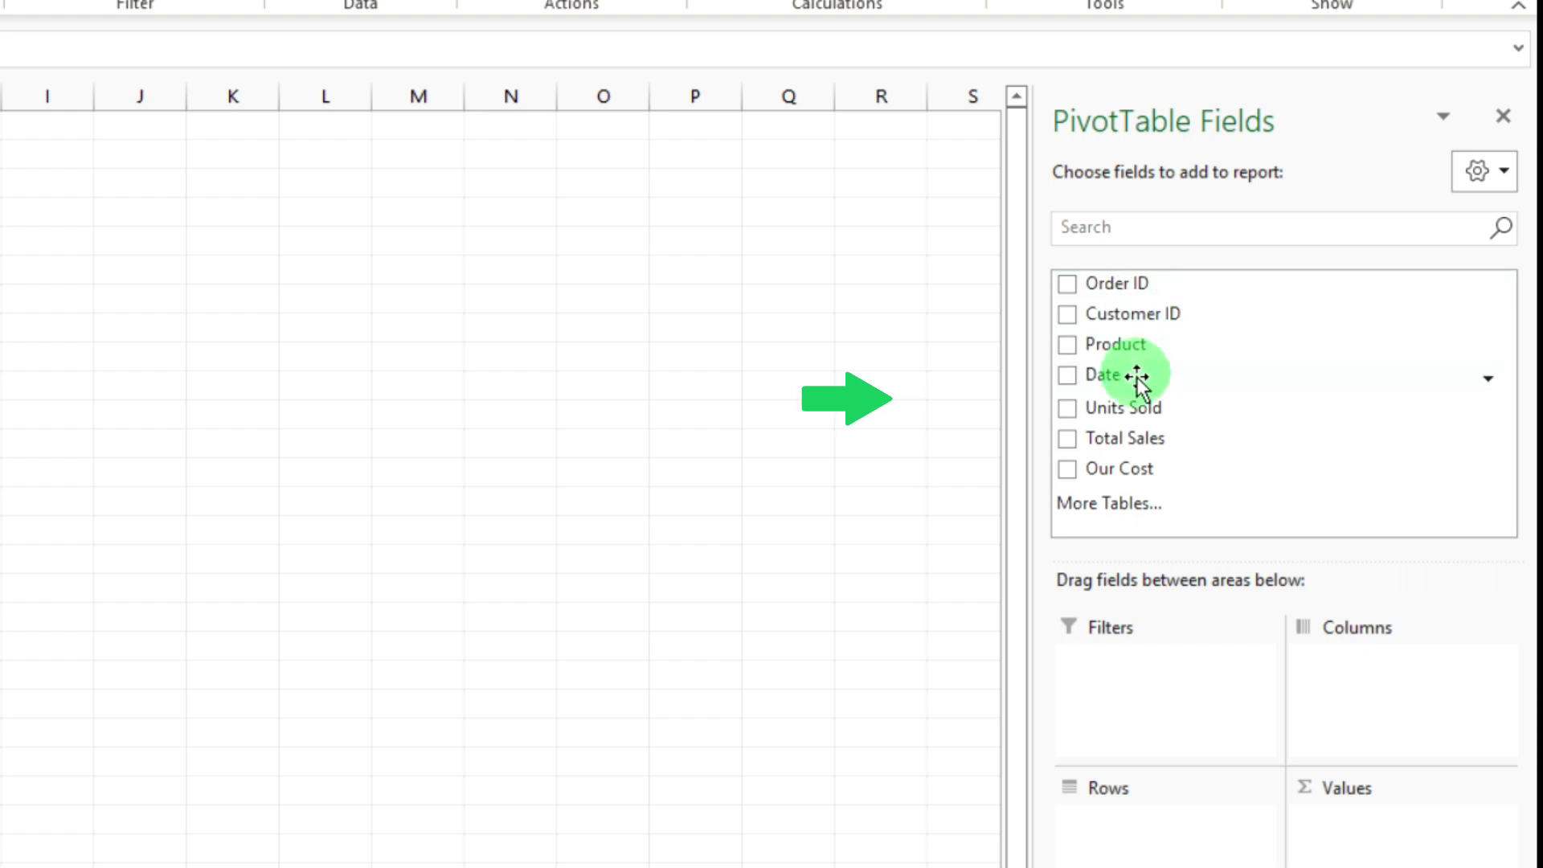
pyautogui.click(1117, 506)
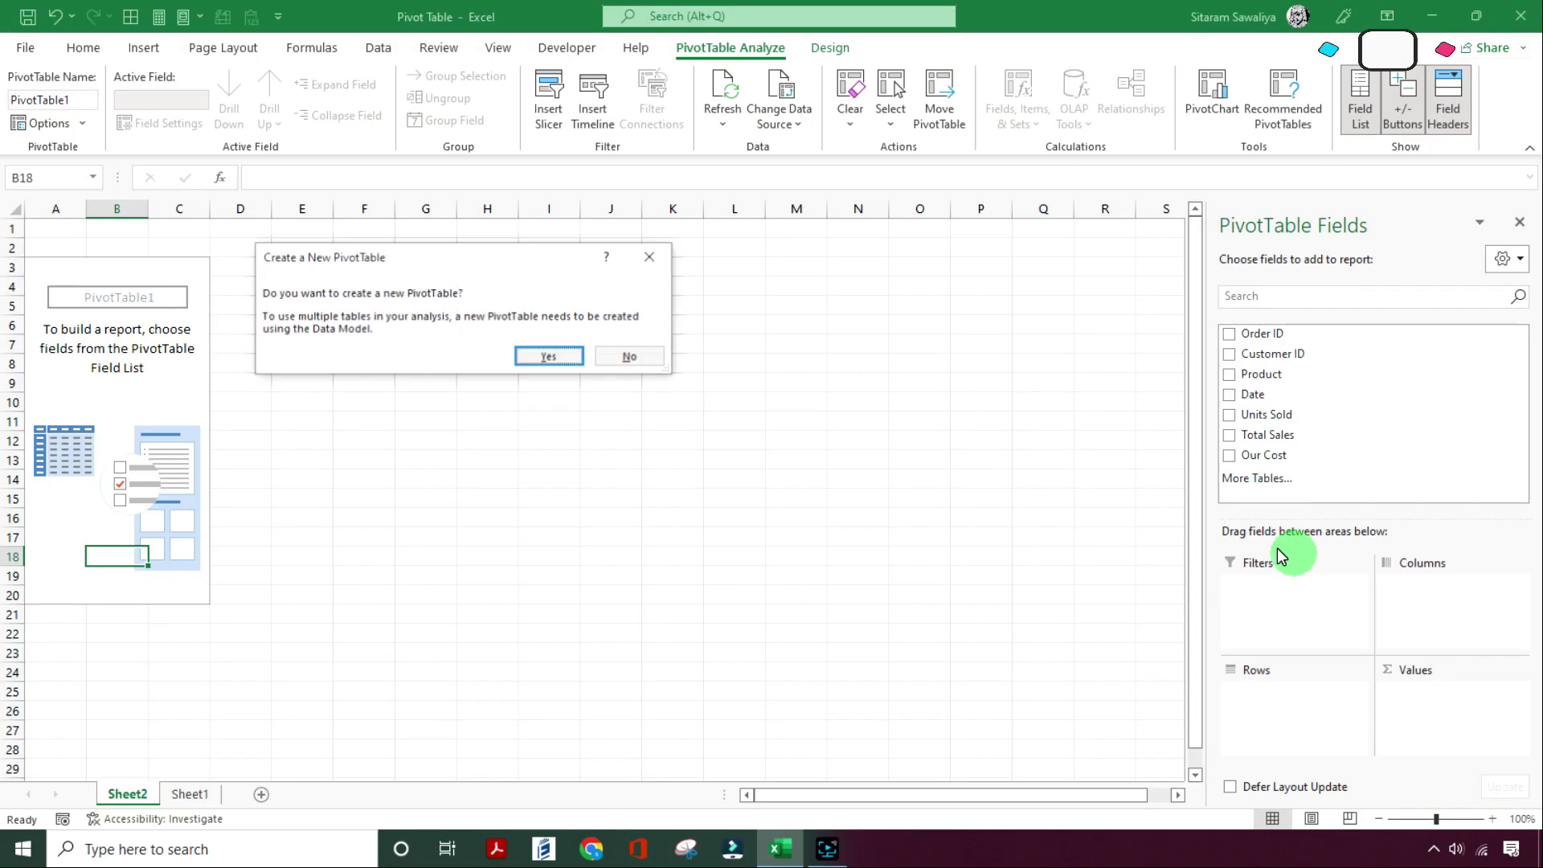
pyautogui.click(631, 357)
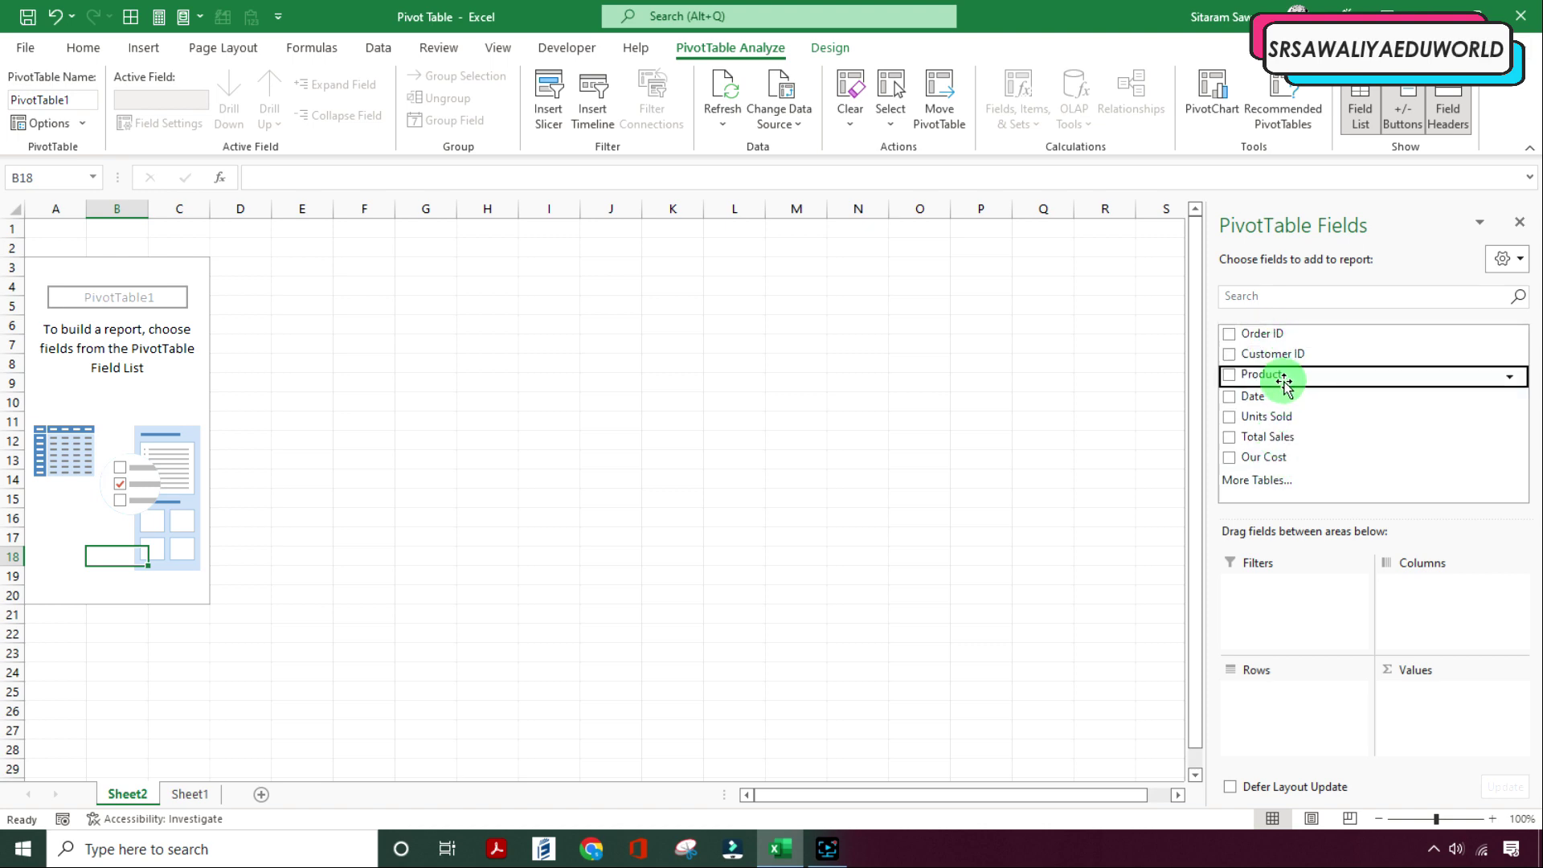
# Step: Examine the Customer ID column of the order data on Sheet1 and the matching pivot table field on Sheet2
pyautogui.click(185, 794)
pyautogui.click(208, 232)
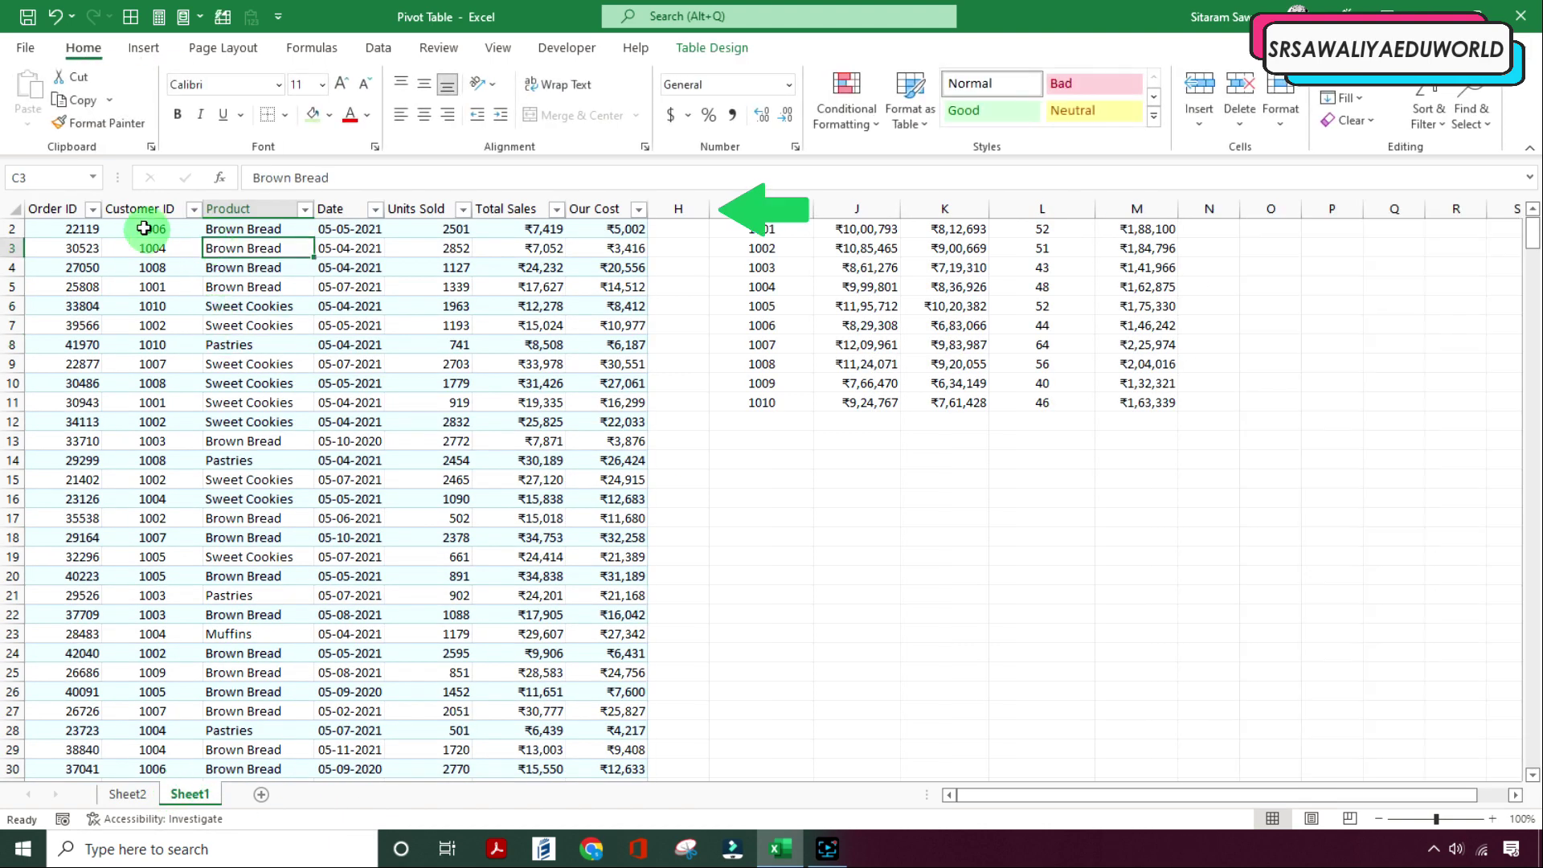
pyautogui.click(162, 229)
pyautogui.click(163, 211)
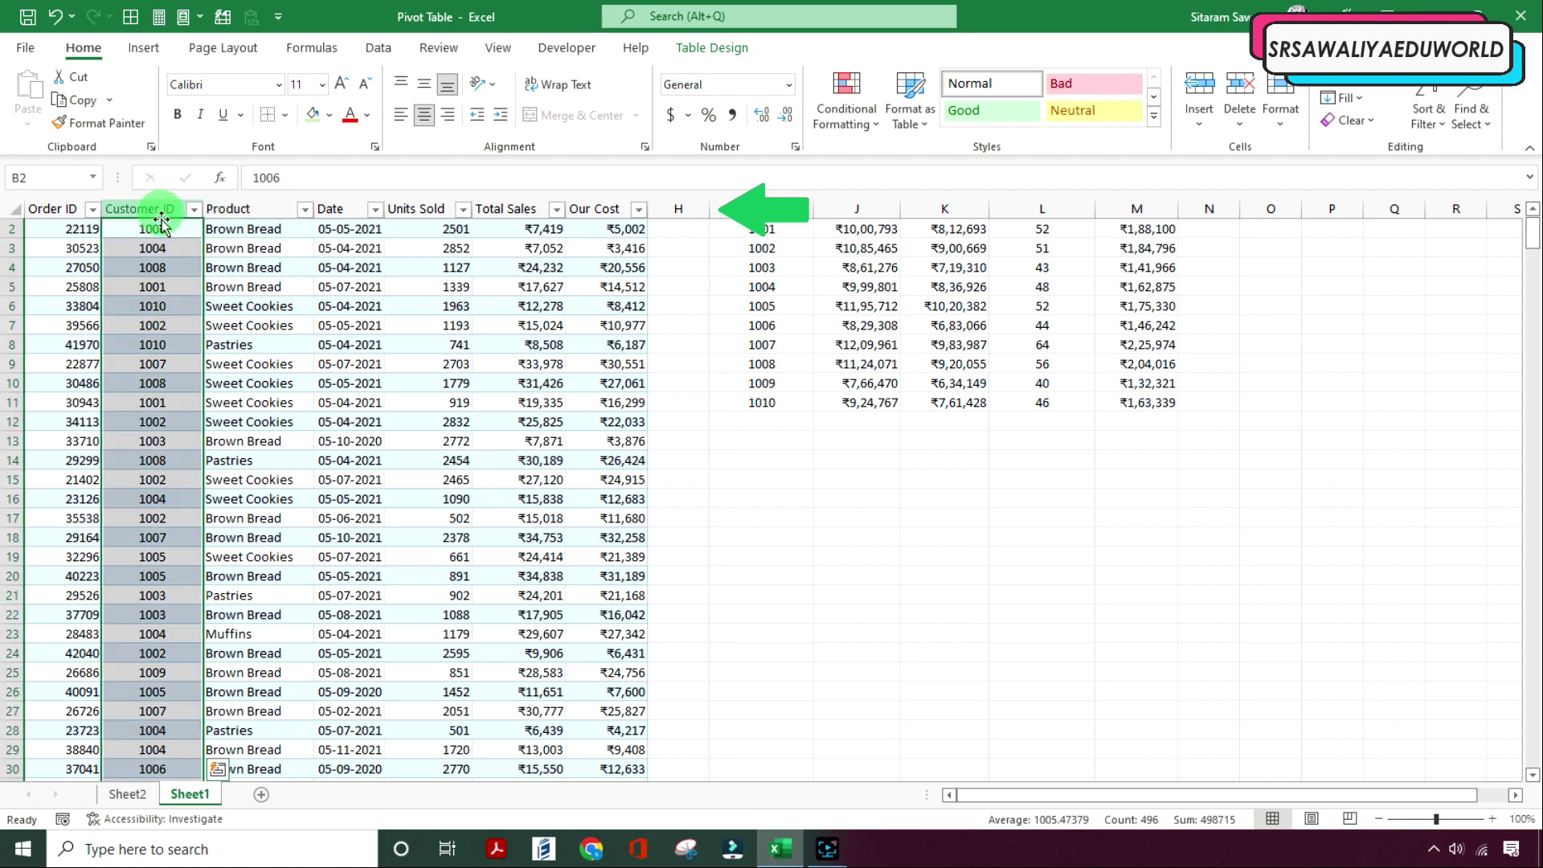
pyautogui.click(127, 793)
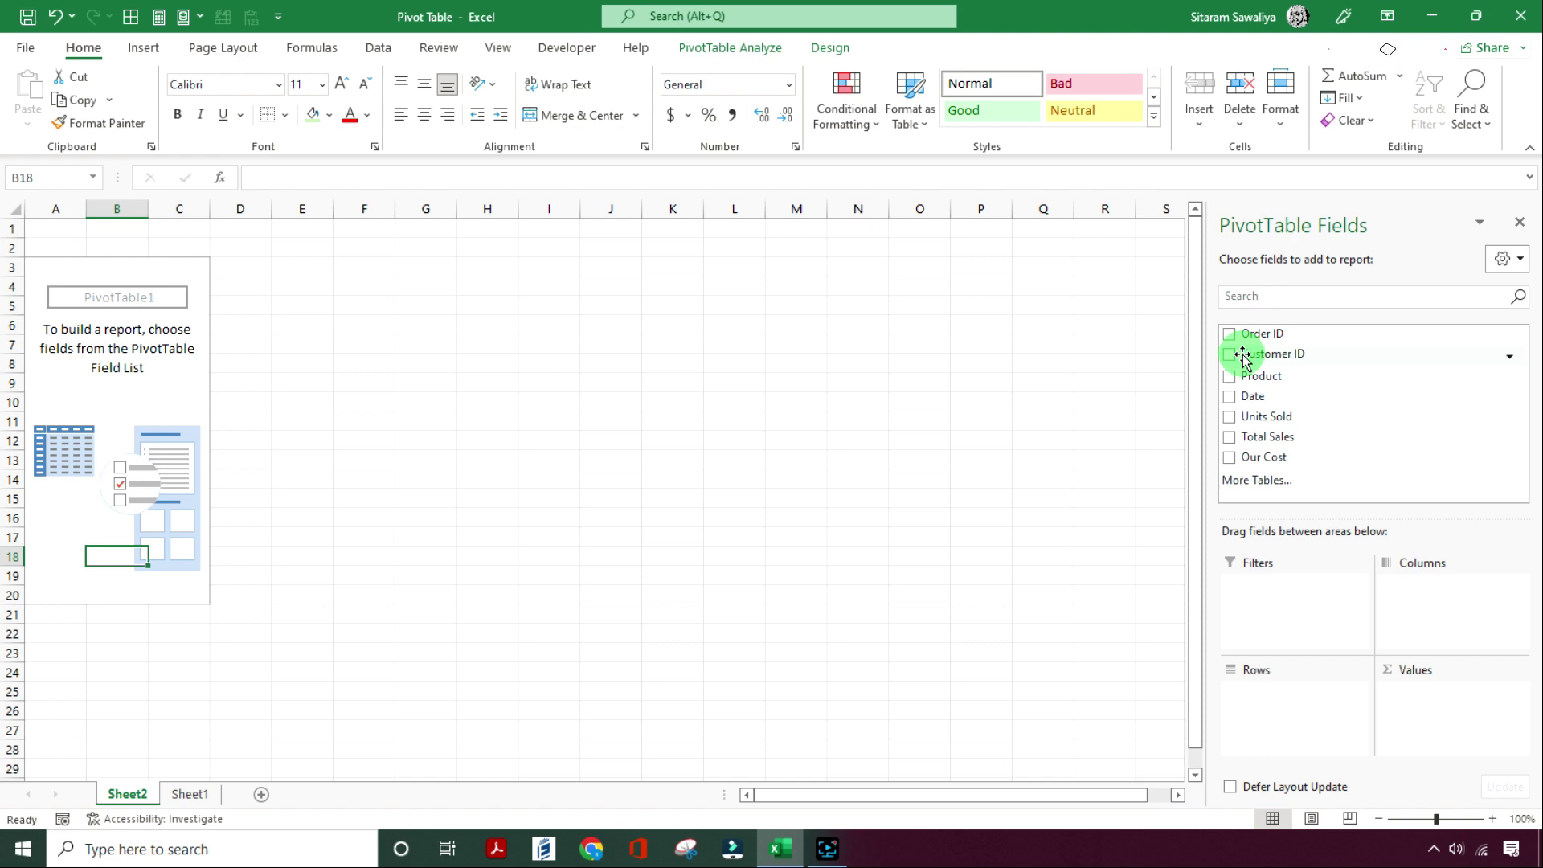
pyautogui.moveTo(1243, 354); pyautogui.dragTo(275, 384)
# Step: Examine the customer summary in I1:M11 on Sheet1, including its Customer ID list and a Total Sales formula
pyautogui.click(185, 797)
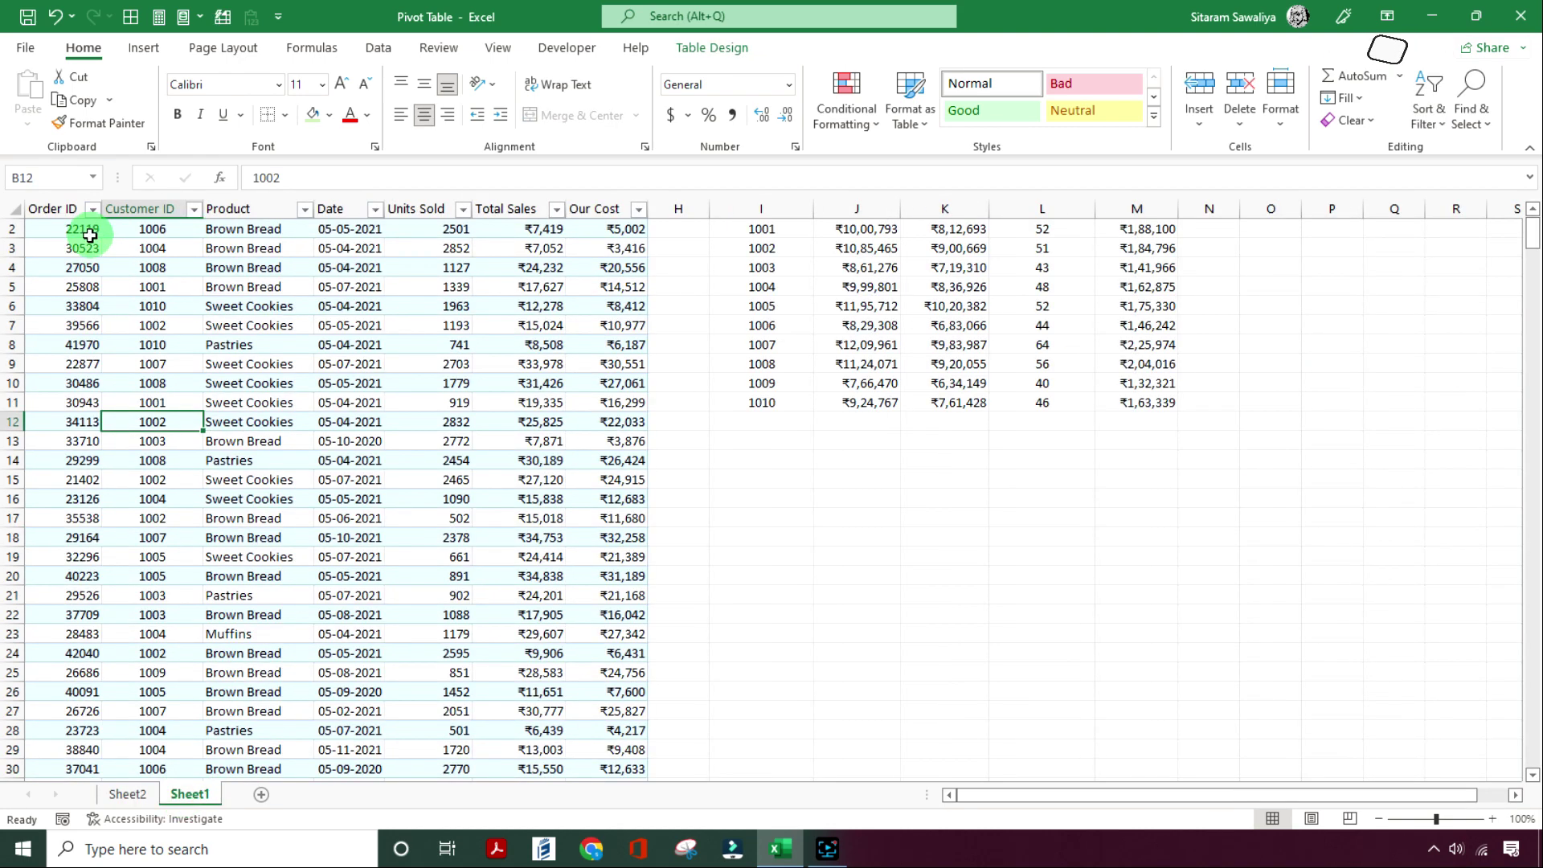
pyautogui.click(858, 286)
pyautogui.scroll(1, 894, 346)
pyautogui.moveTo(759, 234); pyautogui.dragTo(1136, 421)
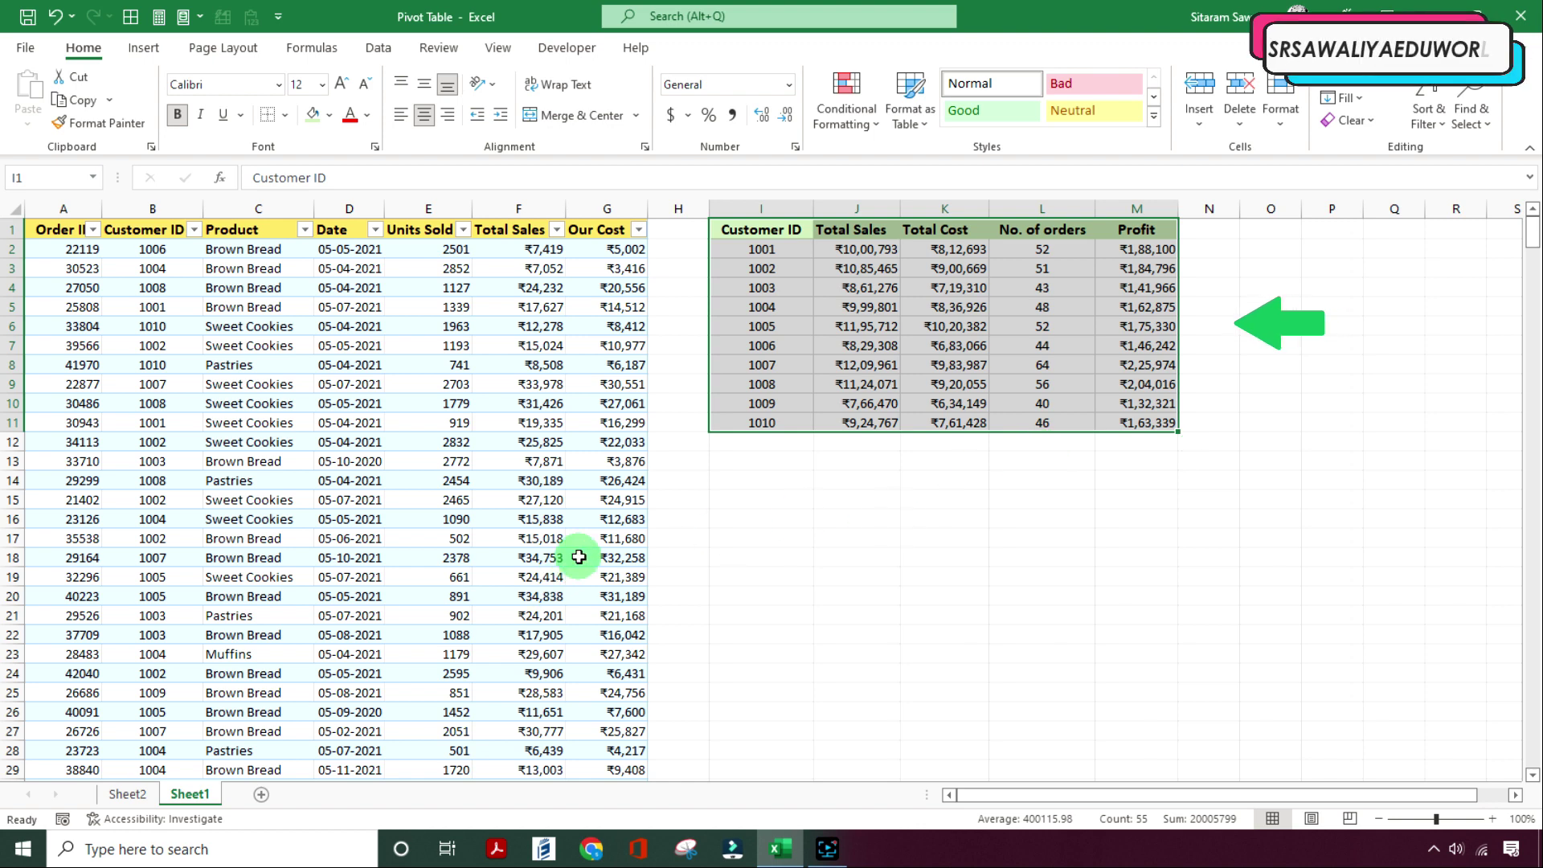
pyautogui.click(784, 289)
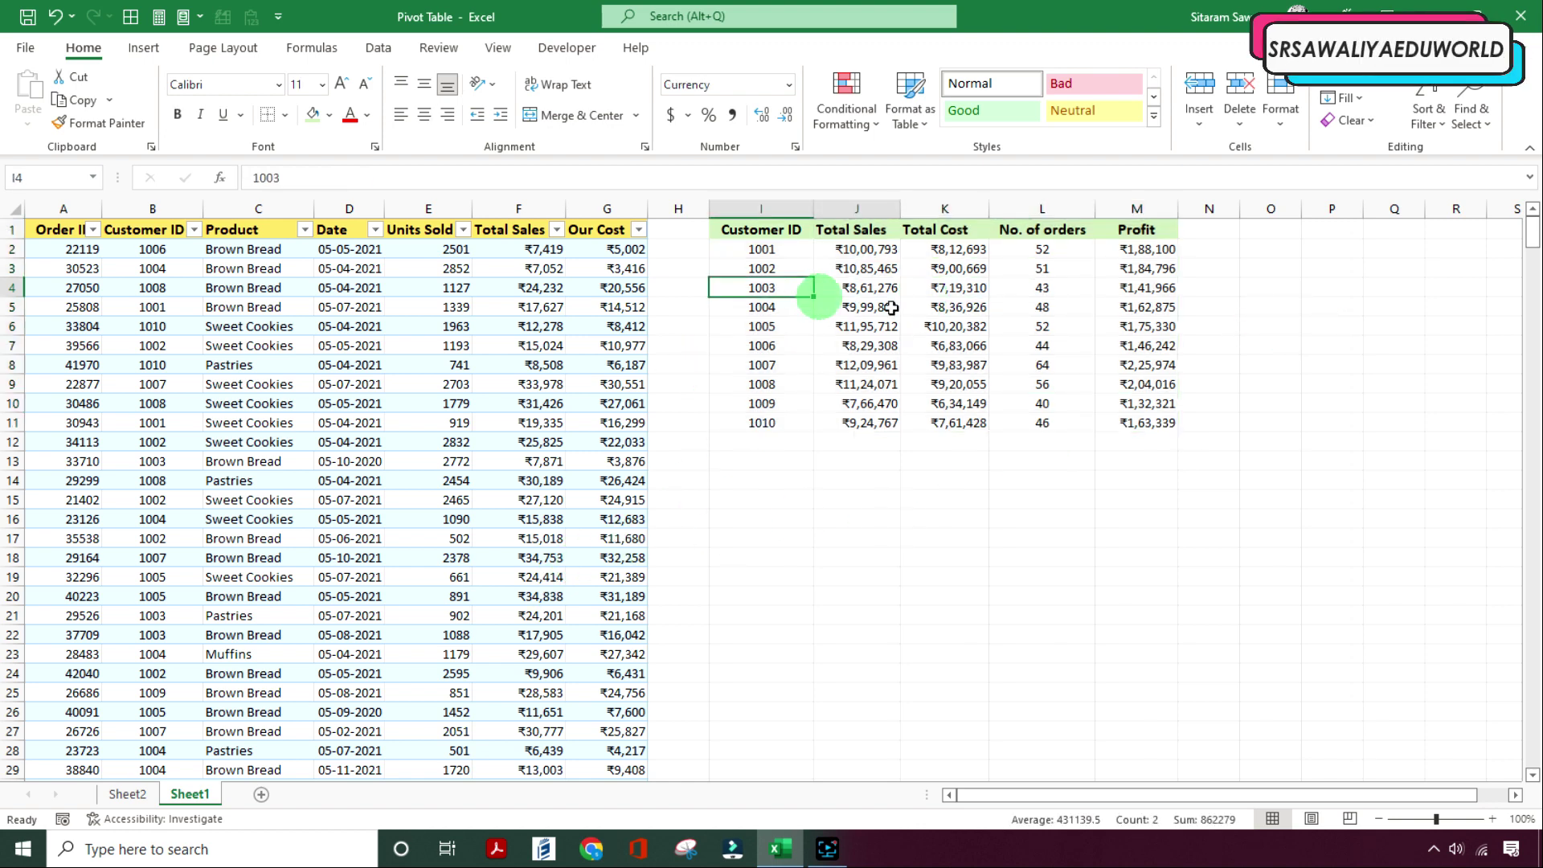
pyautogui.click(844, 367)
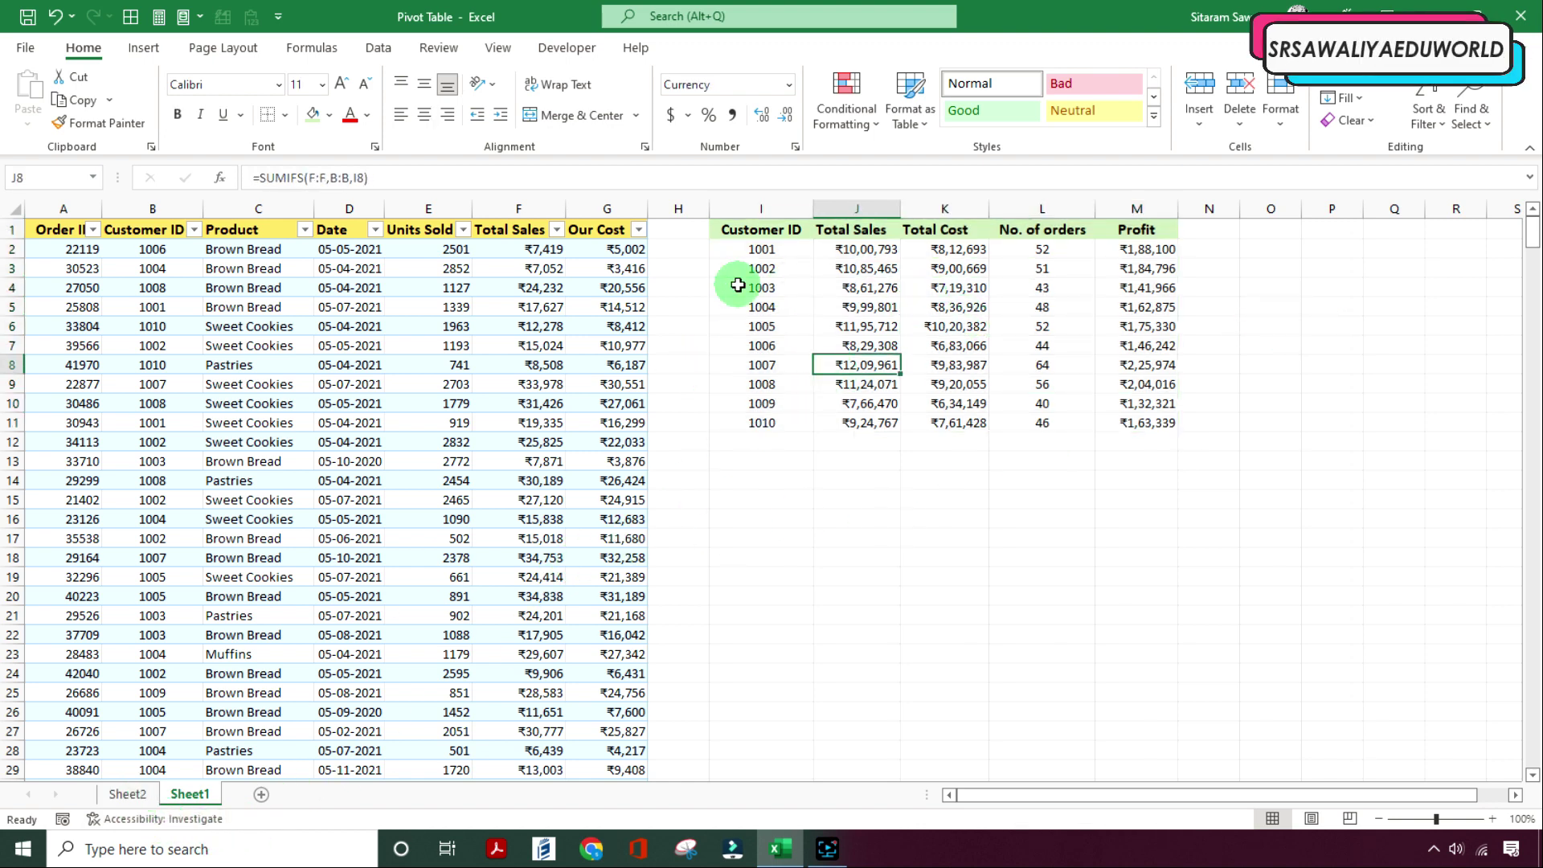
pyautogui.click(764, 231)
pyautogui.click(127, 794)
pyautogui.click(189, 794)
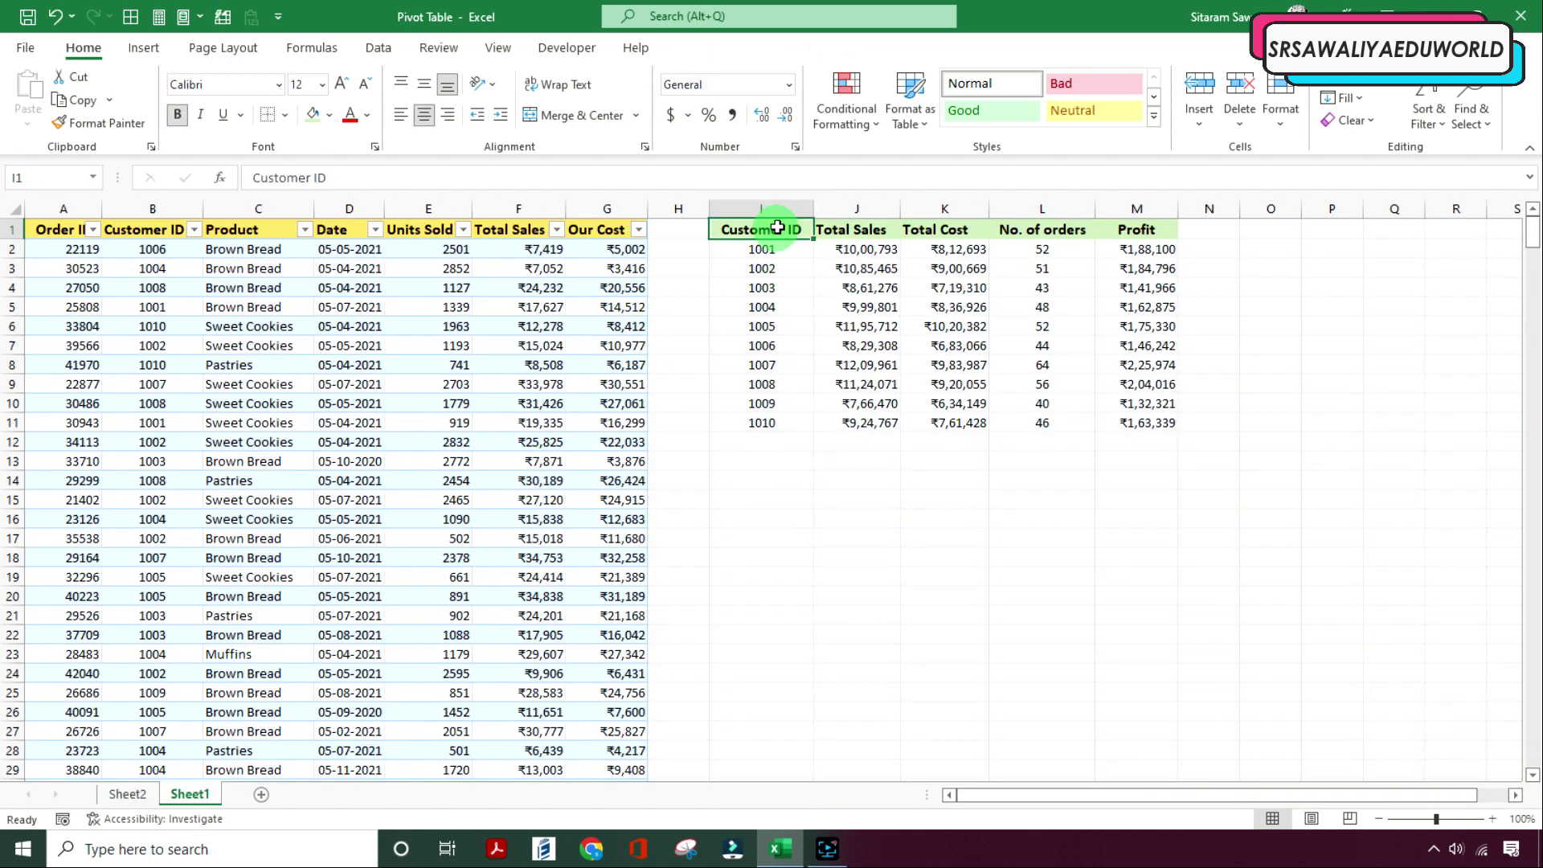
pyautogui.moveTo(777, 228); pyautogui.dragTo(779, 416)
pyautogui.click(759, 366)
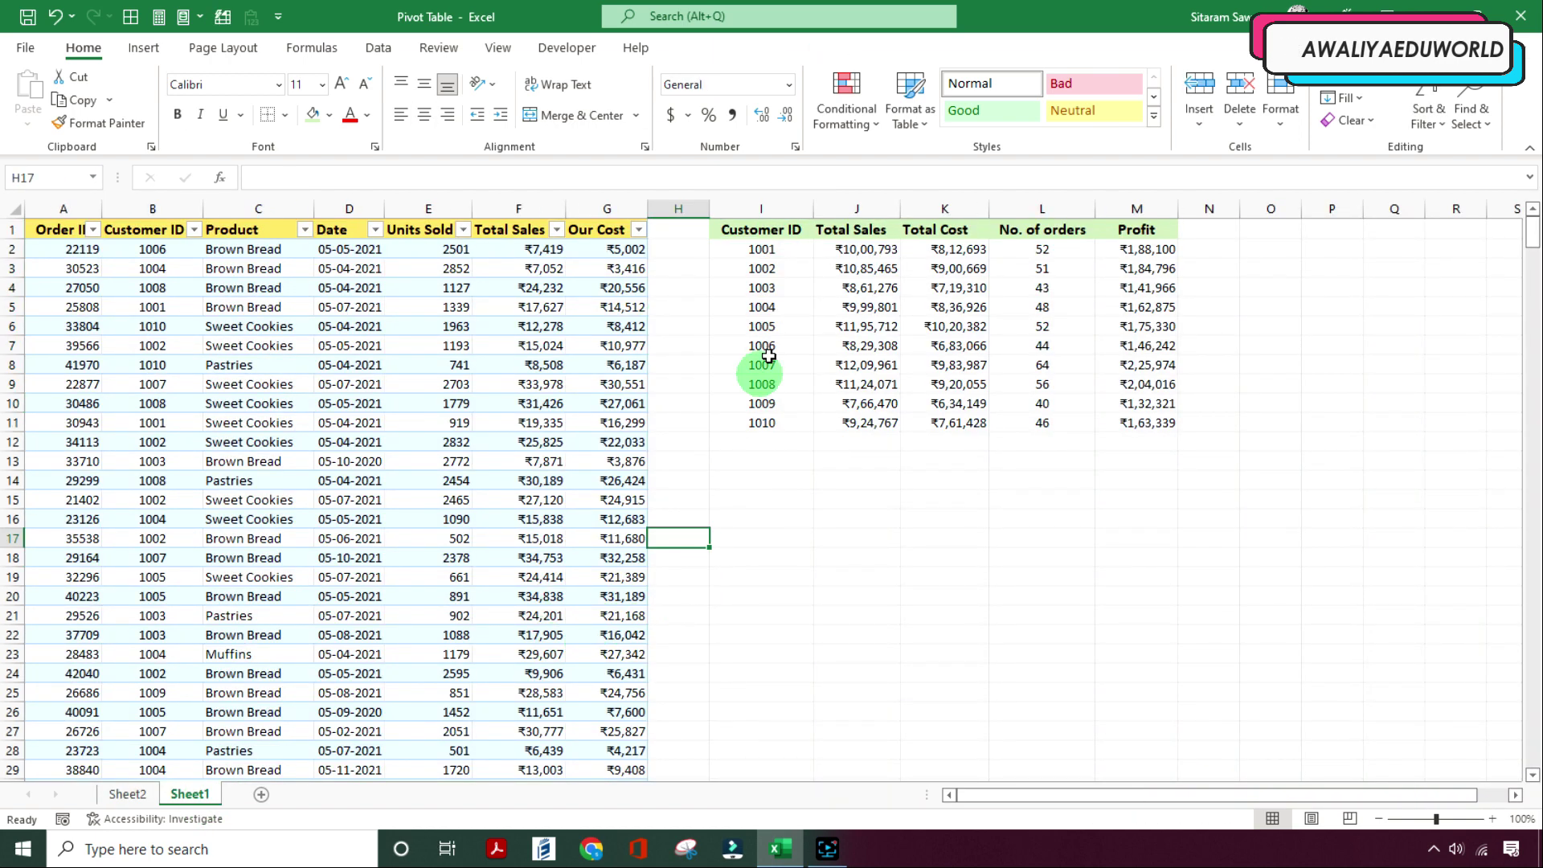
# Step: Add the Customer ID field to the Rows area of the pivot table on Sheet2
pyautogui.click(127, 794)
pyautogui.click(940, 417)
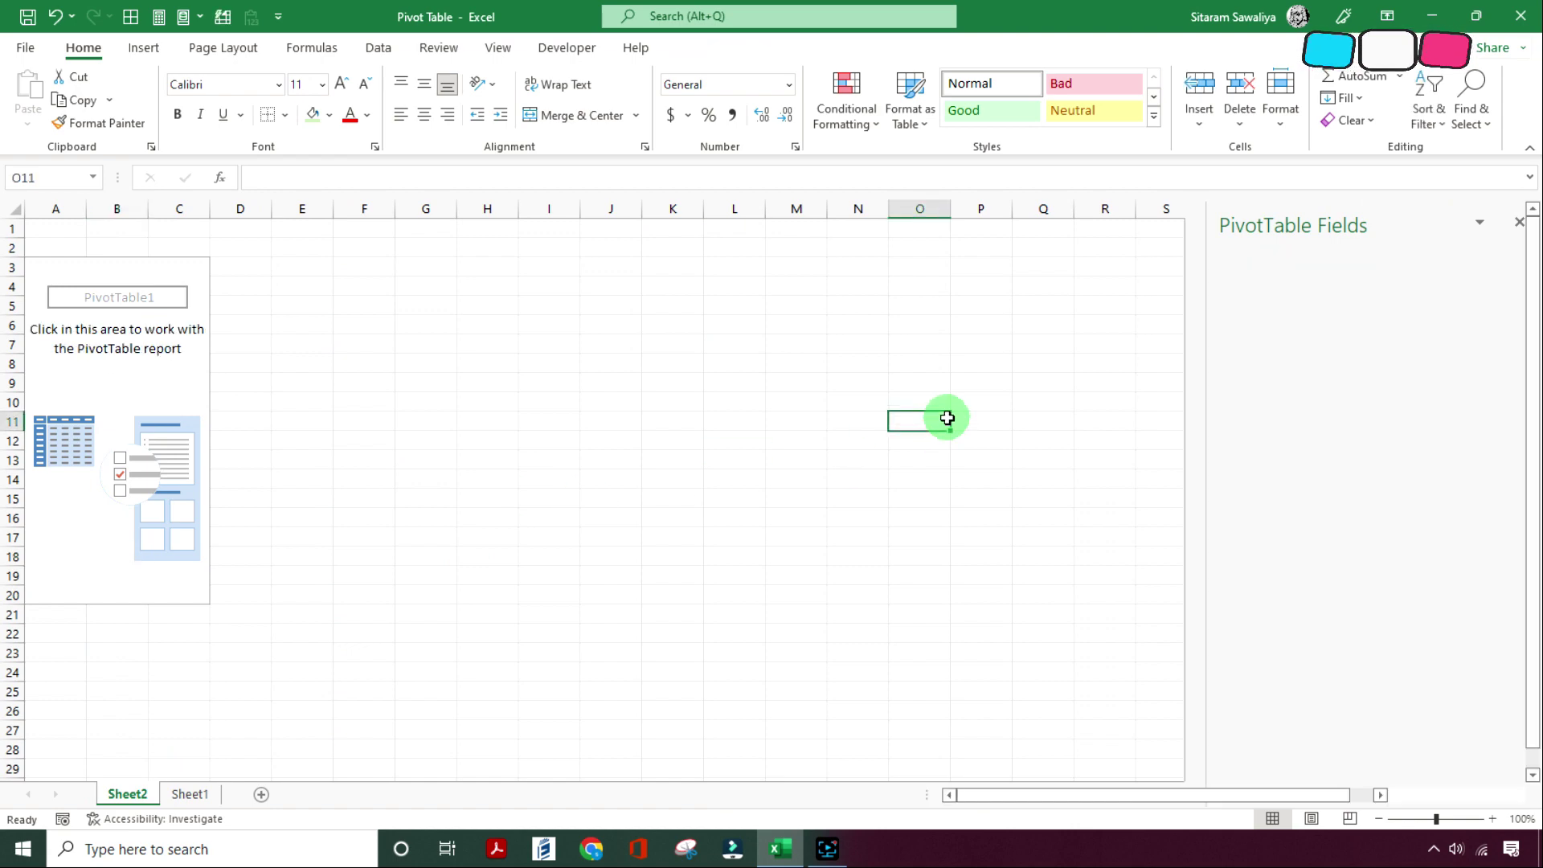
pyautogui.click(78, 332)
pyautogui.click(1238, 374)
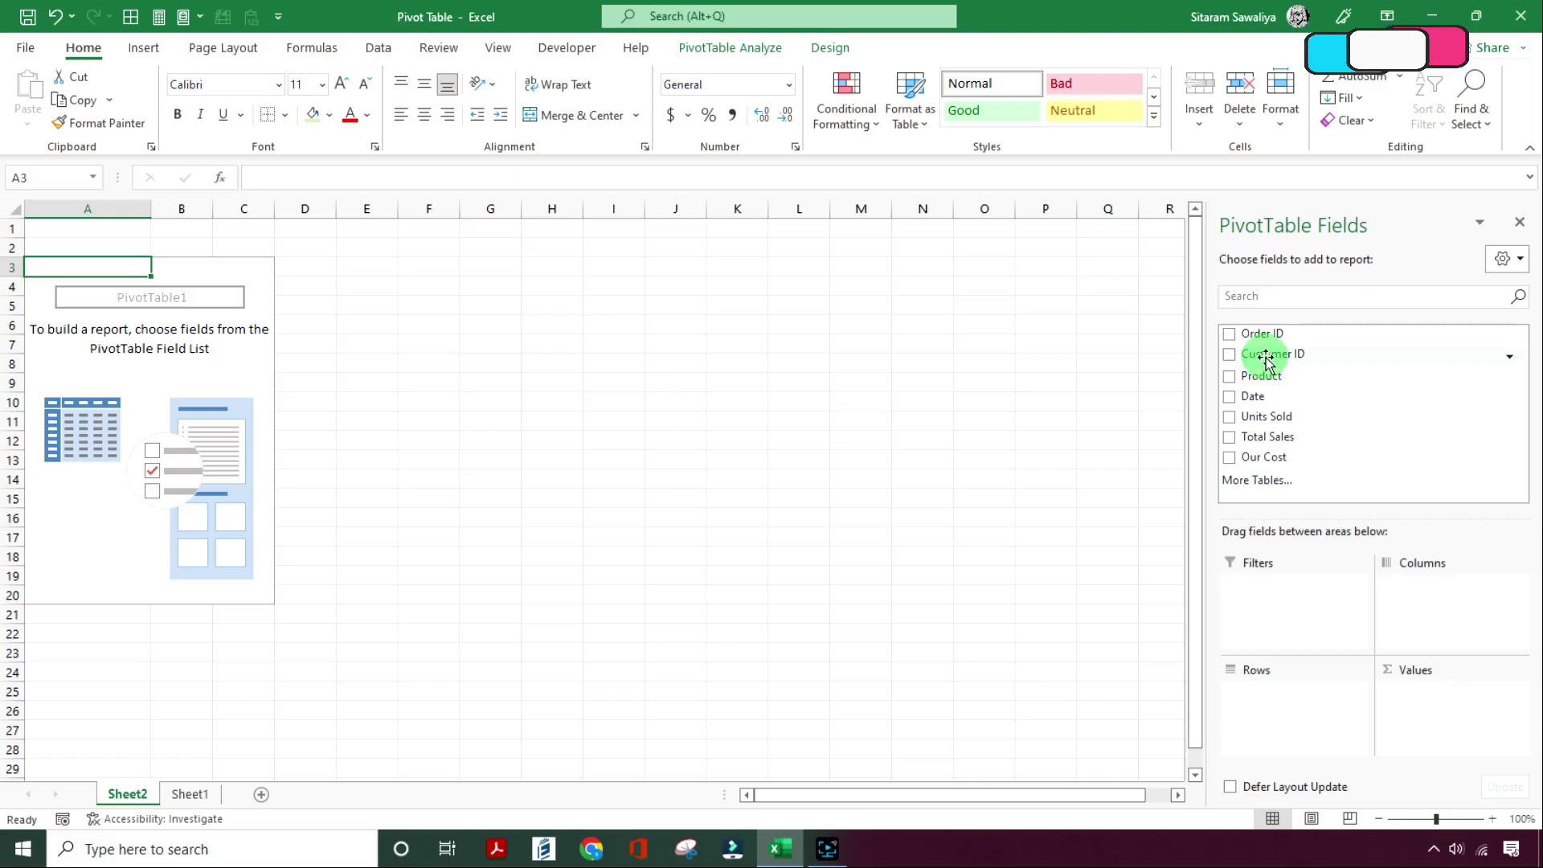
pyautogui.moveTo(1265, 360); pyautogui.dragTo(1291, 725)
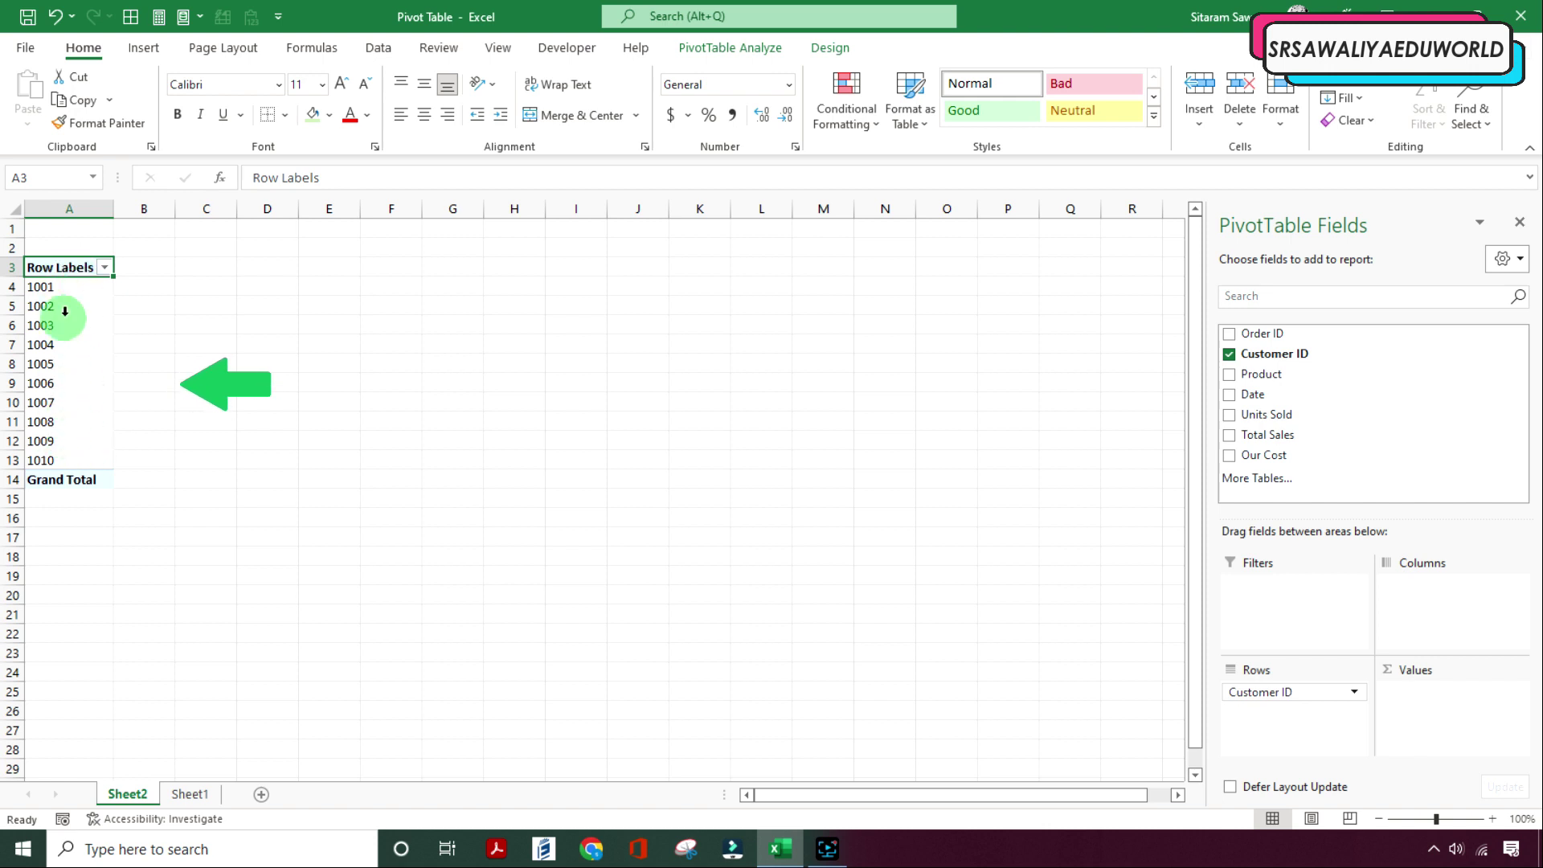
# Step: Compare the pivot table's row labels with the Customer ID list and Total Sales column of the summary on Sheet1
pyautogui.moveTo(68, 267); pyautogui.dragTo(69, 473)
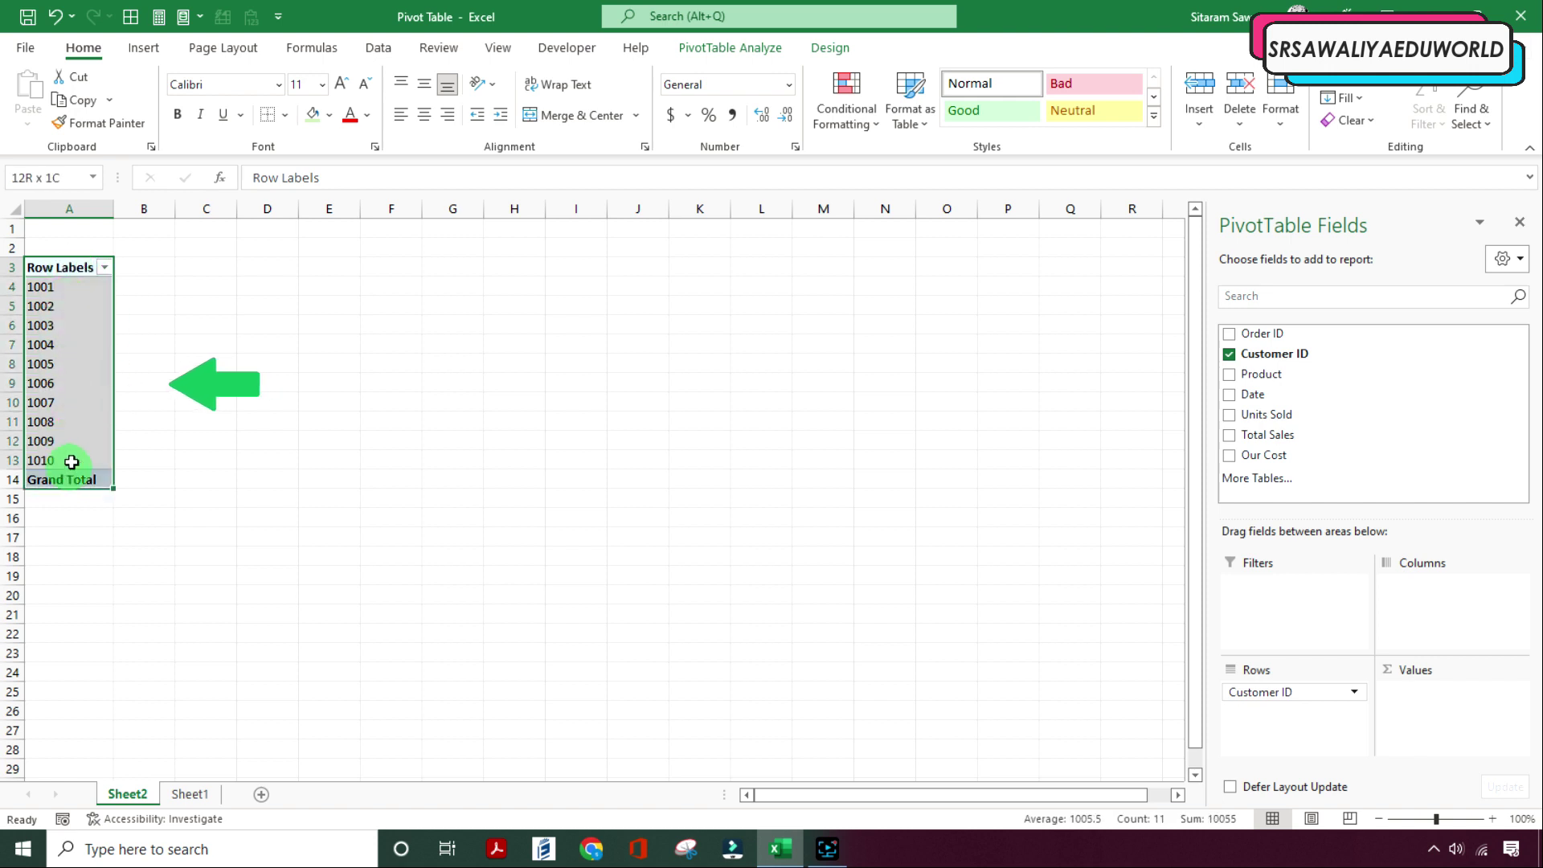
pyautogui.click(71, 266)
pyautogui.click(79, 432)
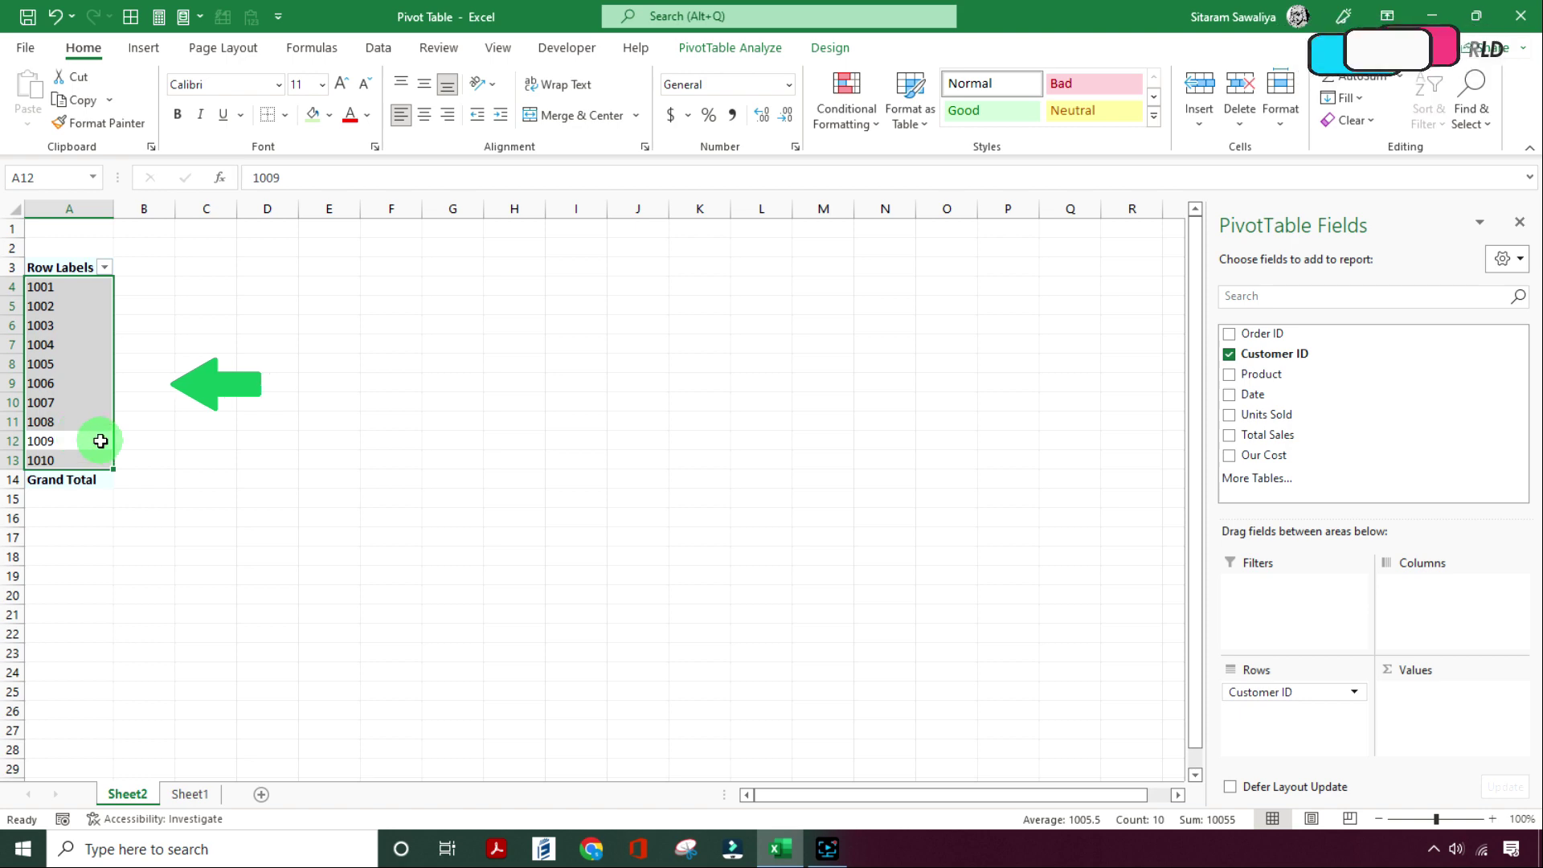
pyautogui.click(189, 794)
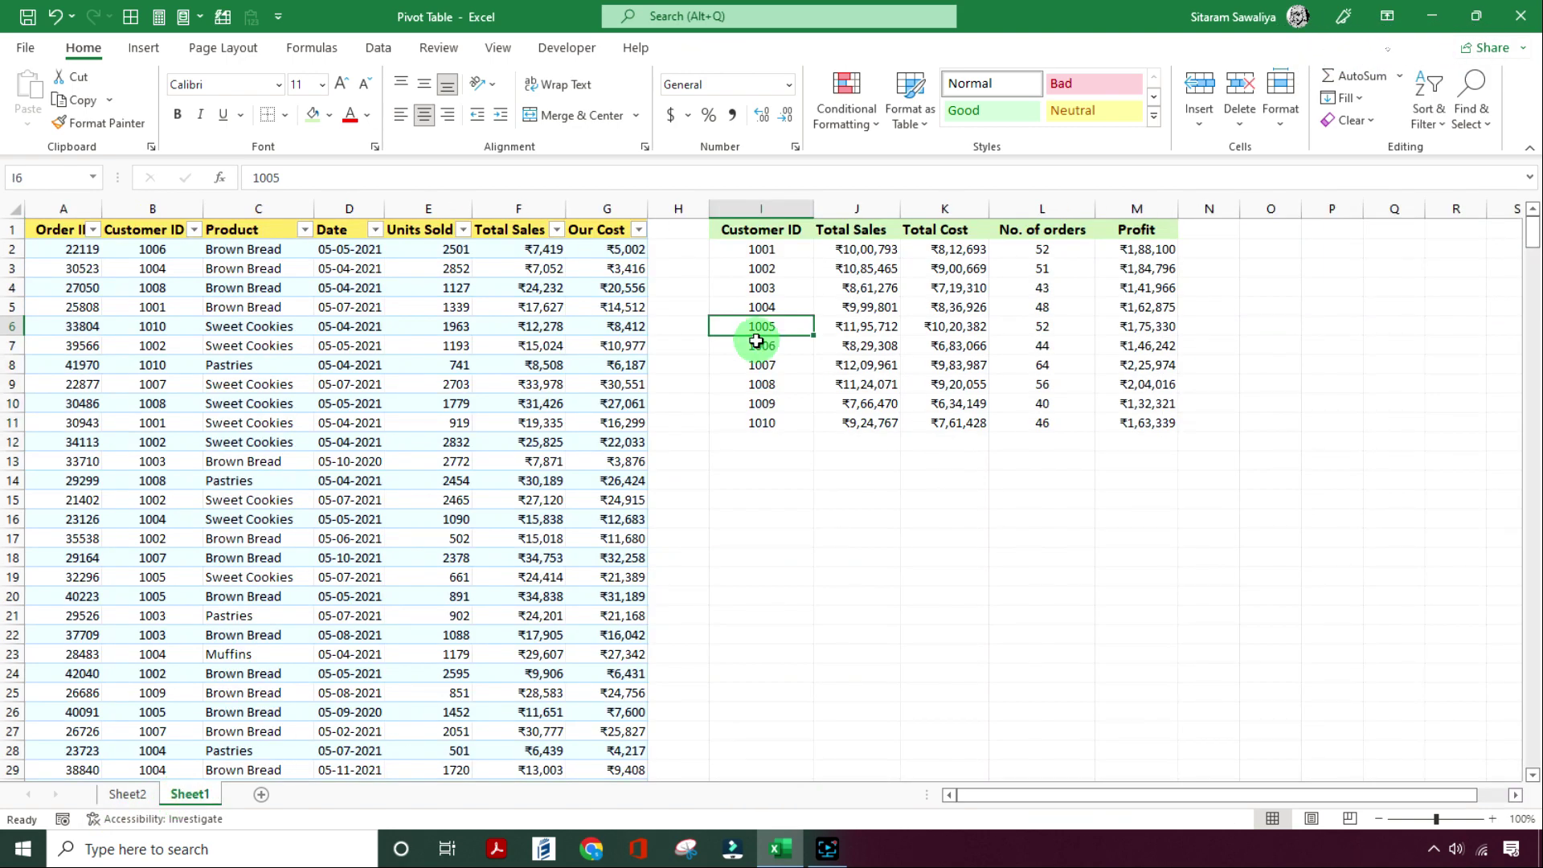
pyautogui.moveTo(862, 241); pyautogui.dragTo(855, 406)
pyautogui.click(740, 441)
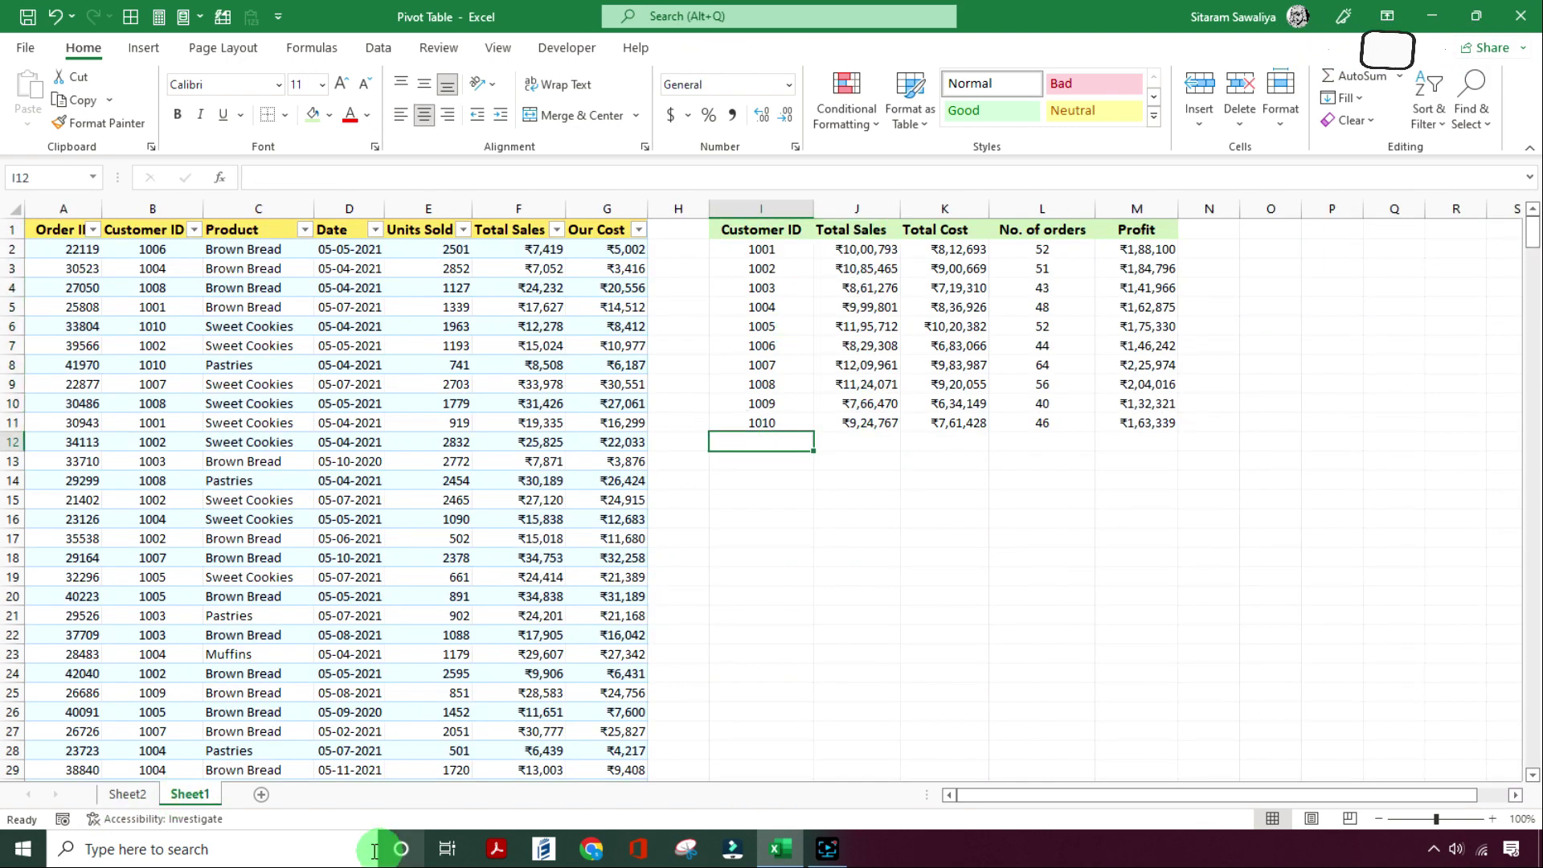
# Step: Add the Total Sales field to the Values area of the pivot table on Sheet2
pyautogui.click(113, 799)
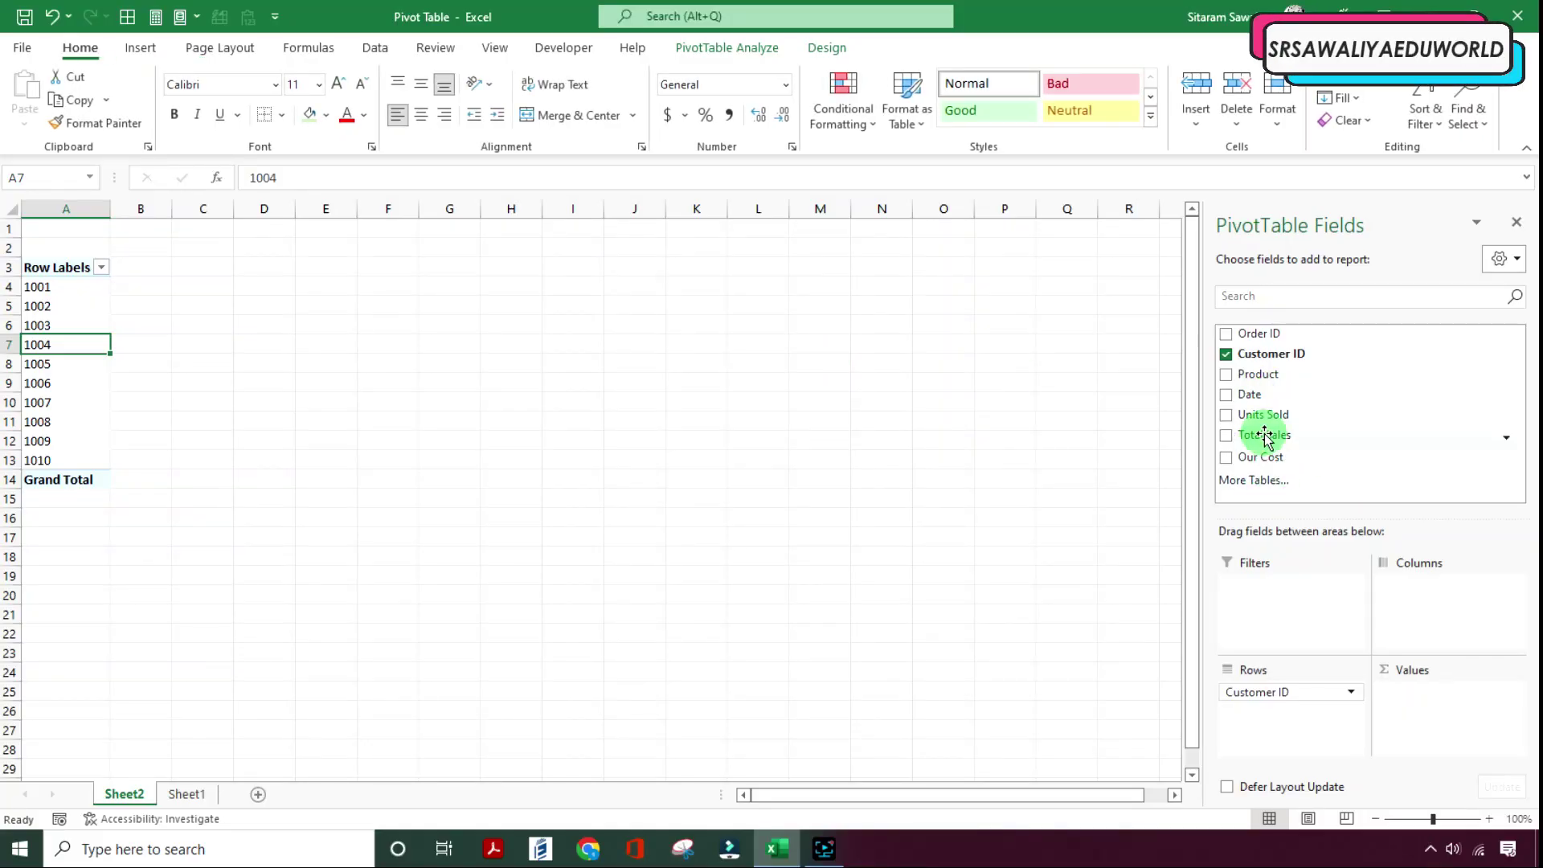
pyautogui.moveTo(1264, 435); pyautogui.dragTo(1436, 707)
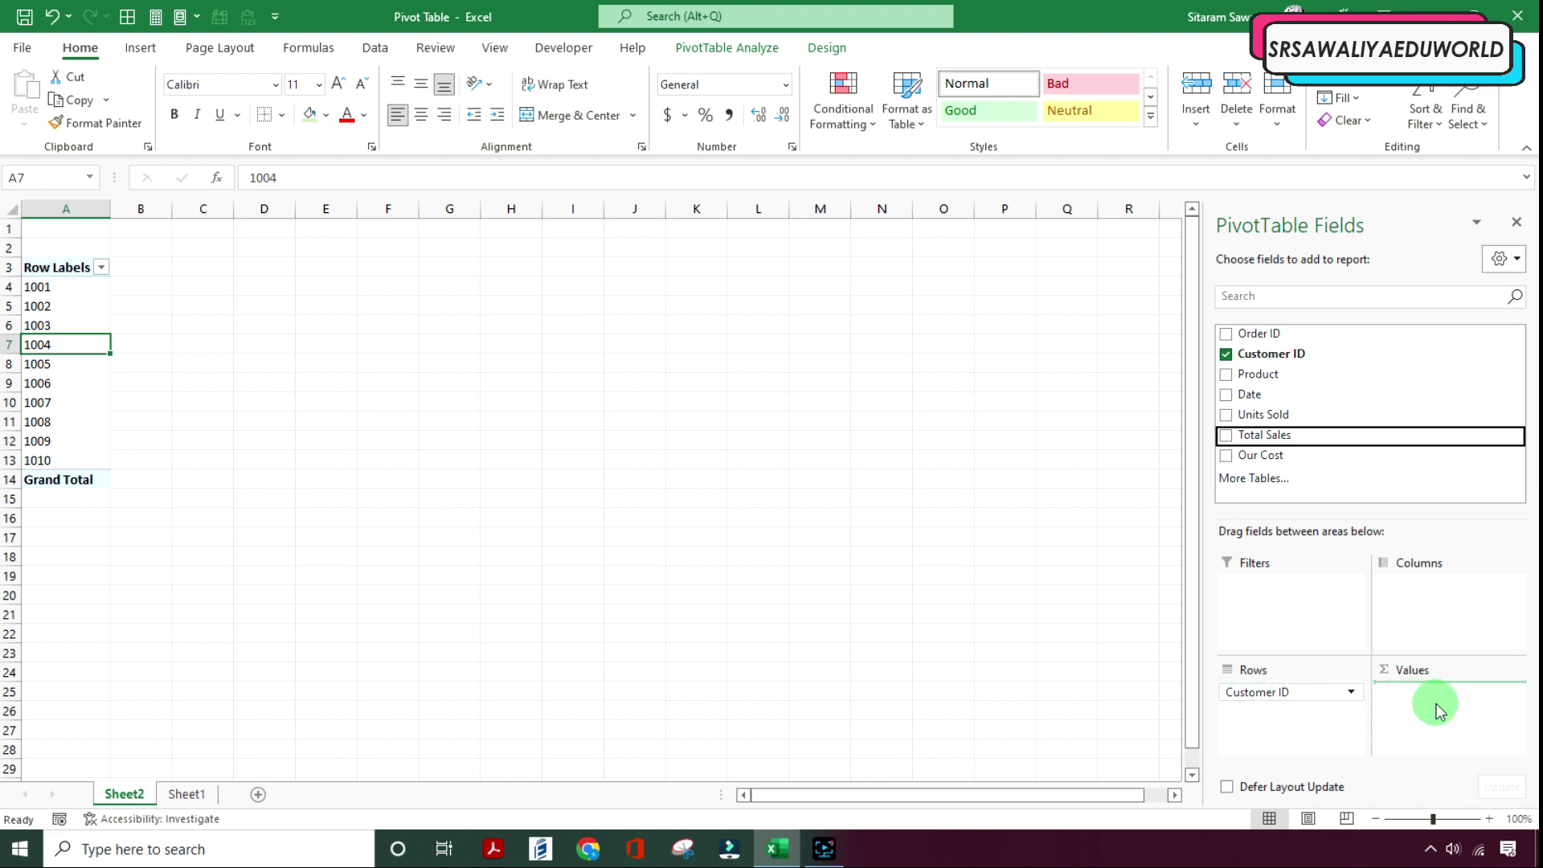
pyautogui.moveTo(1436, 711); pyautogui.dragTo(1436, 710)
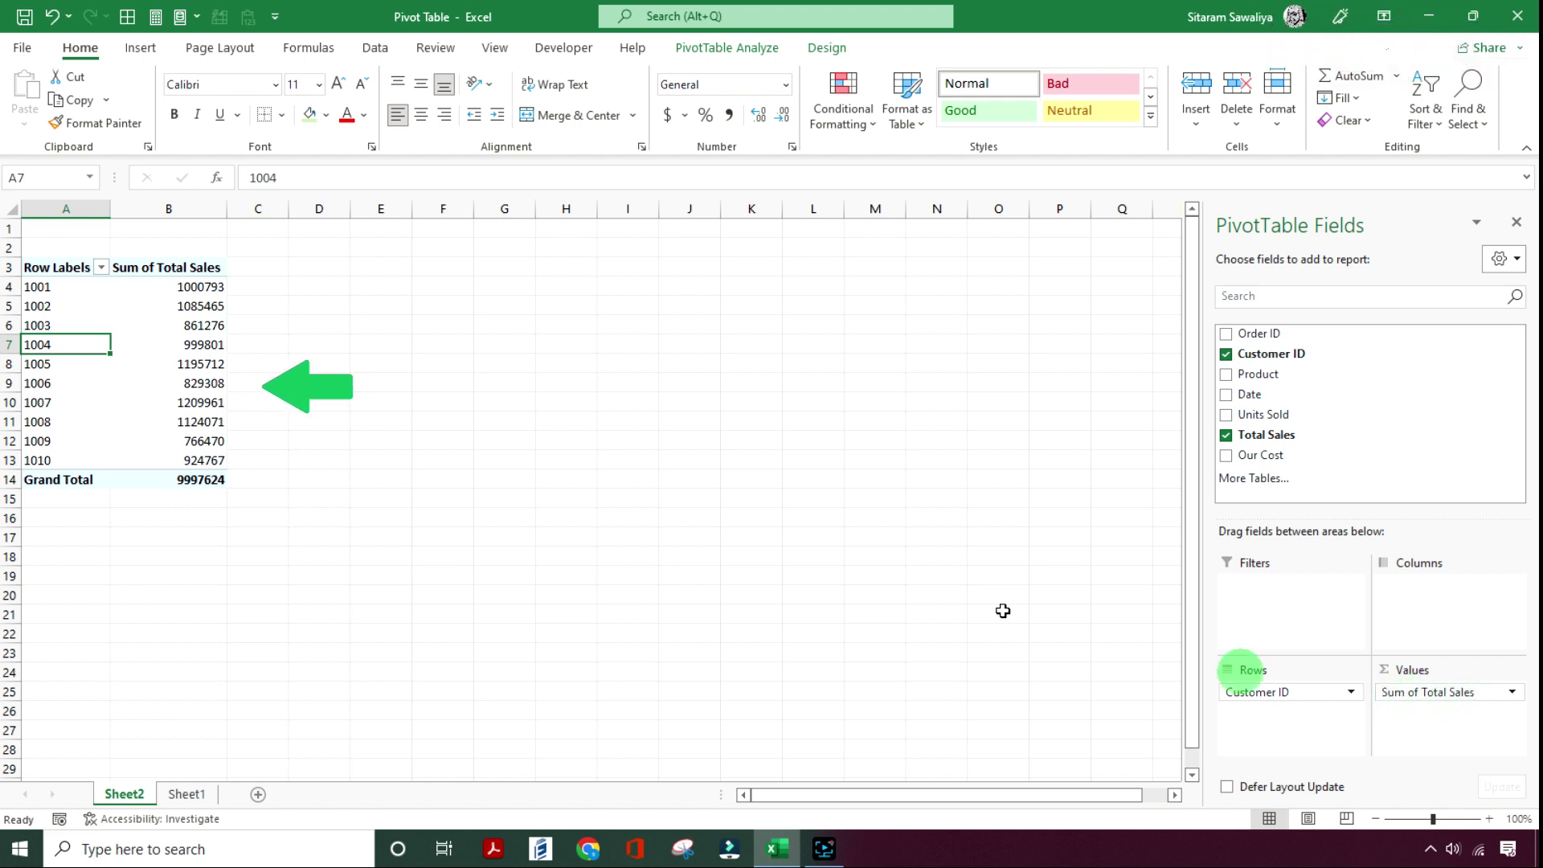
pyautogui.moveTo(201, 287); pyautogui.dragTo(178, 467)
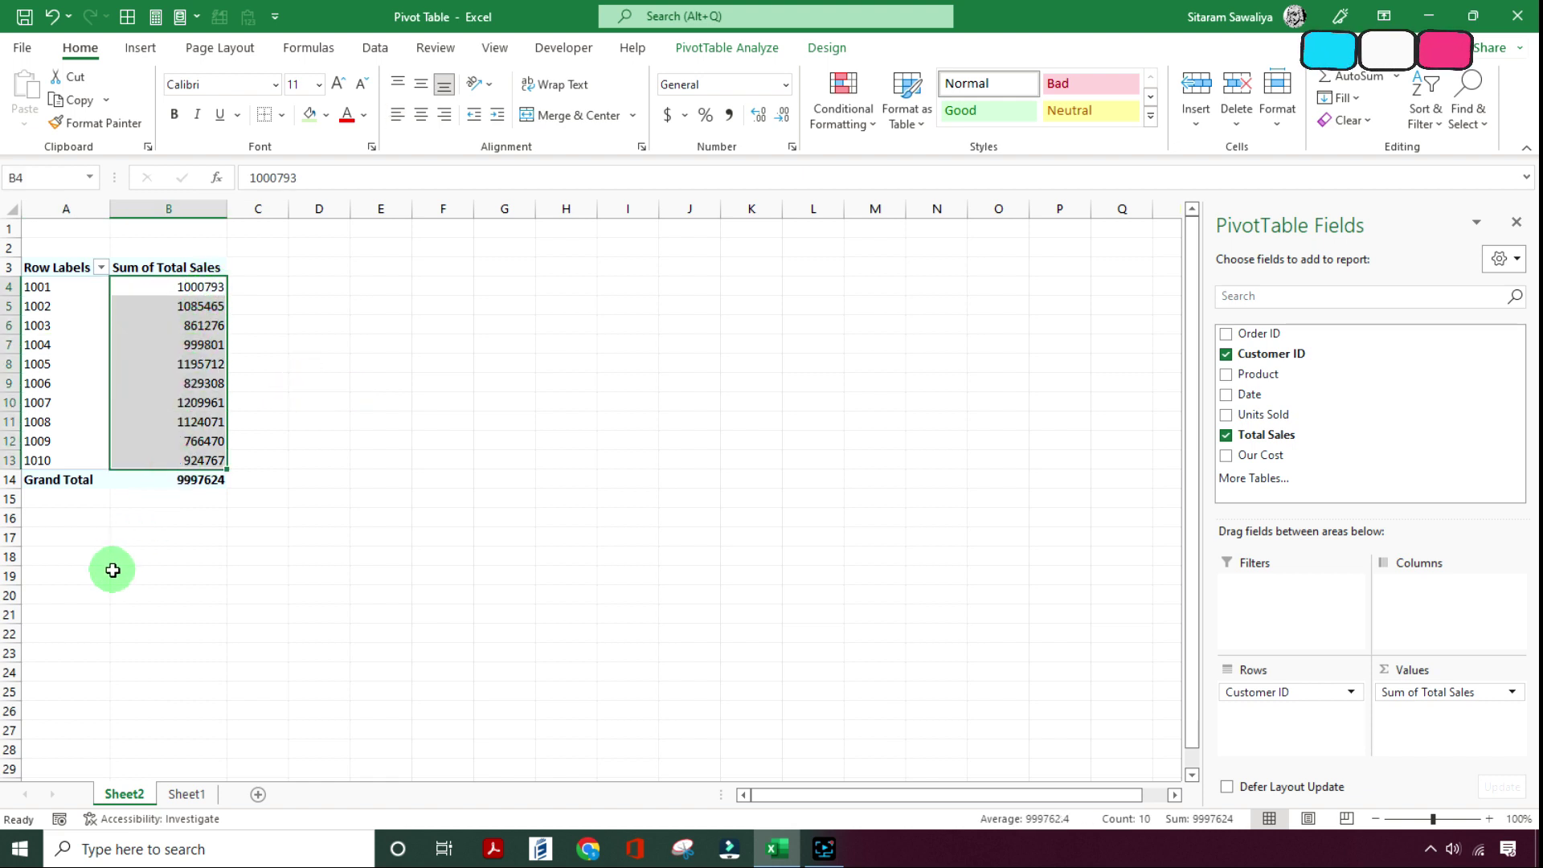
pyautogui.click(162, 339)
# Step: Format B4 as Currency with the ₹ English (India) symbol and no decimals, and copy that format to B5:B13
pyautogui.click(193, 287)
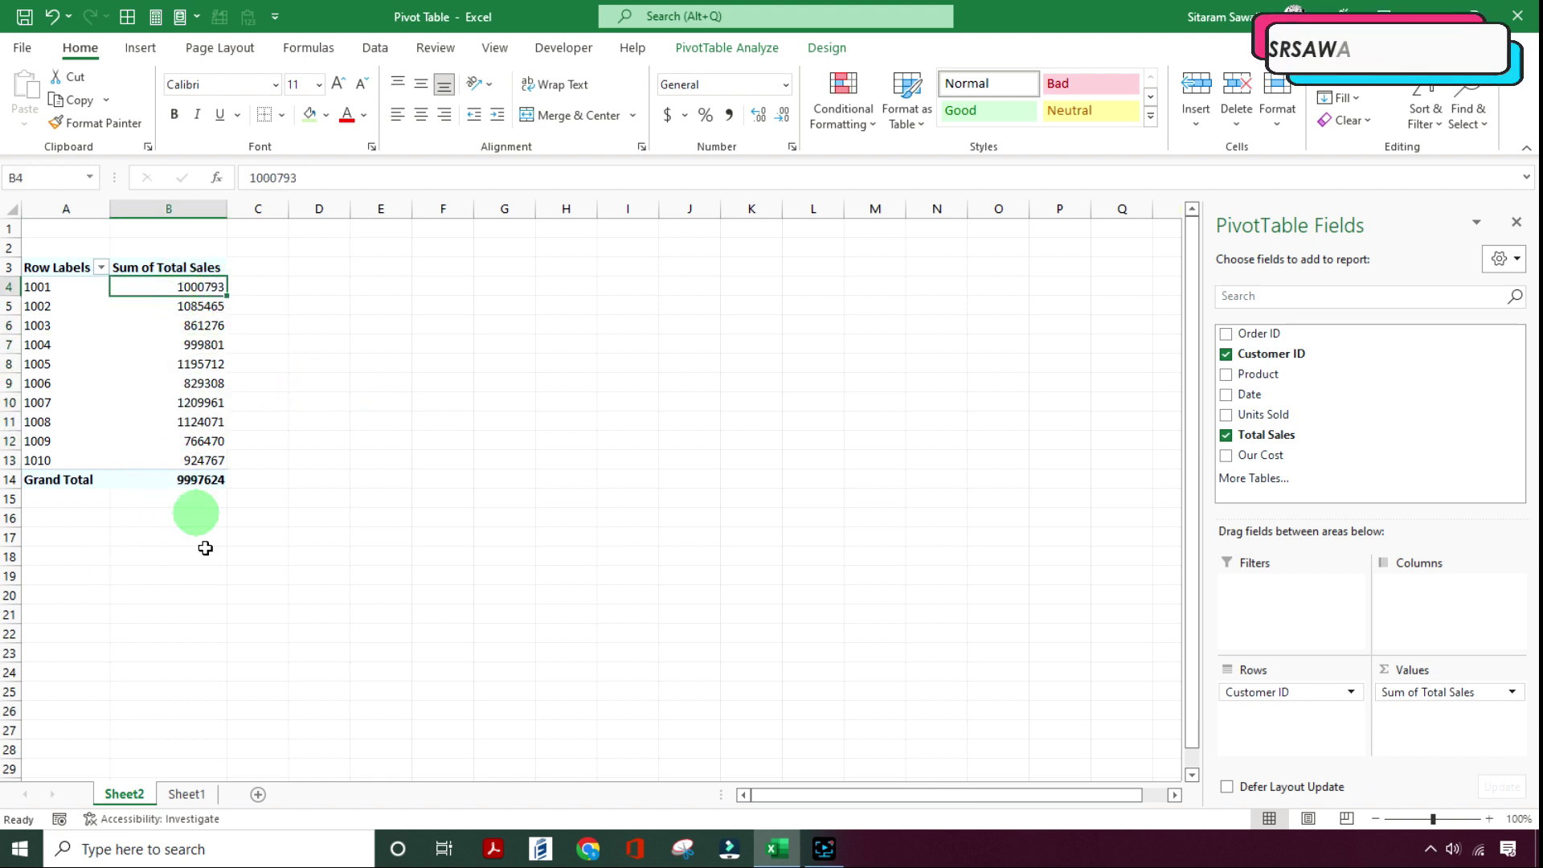
pyautogui.rightClick(199, 287)
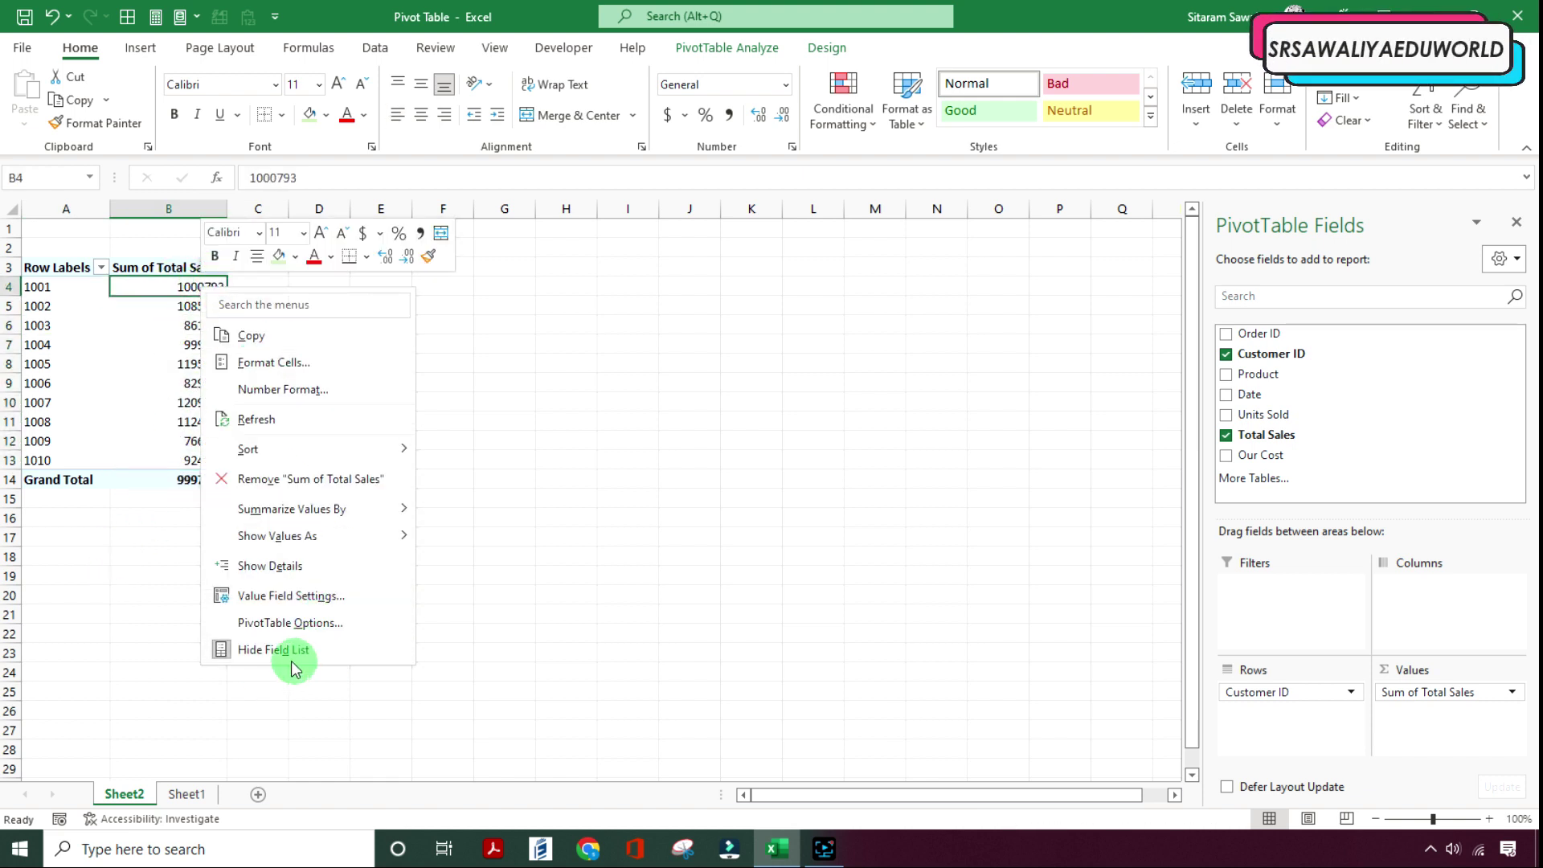
pyautogui.click(277, 361)
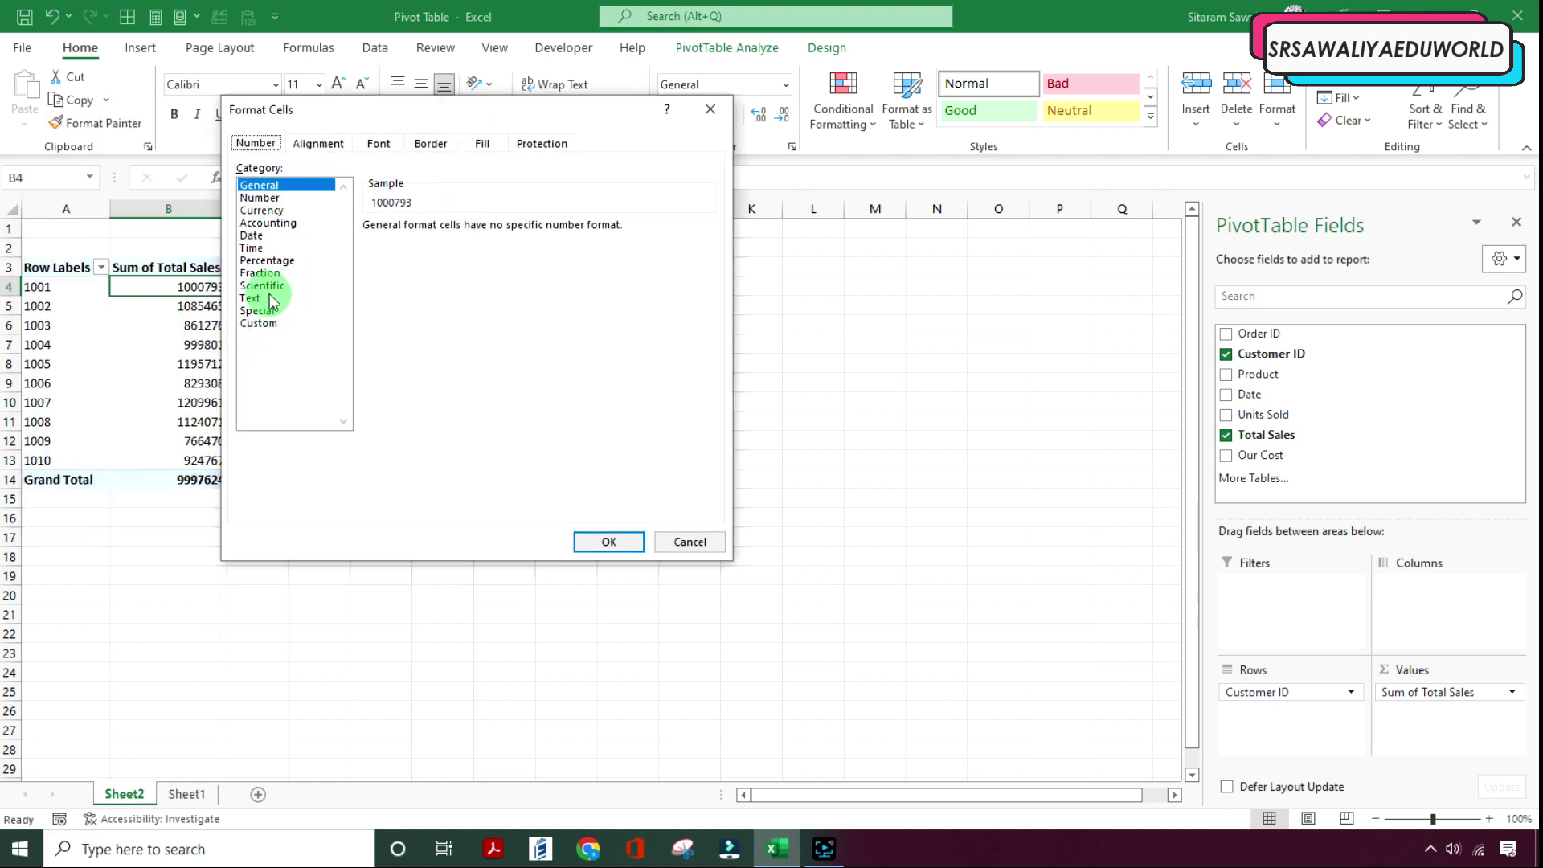
pyautogui.click(261, 210)
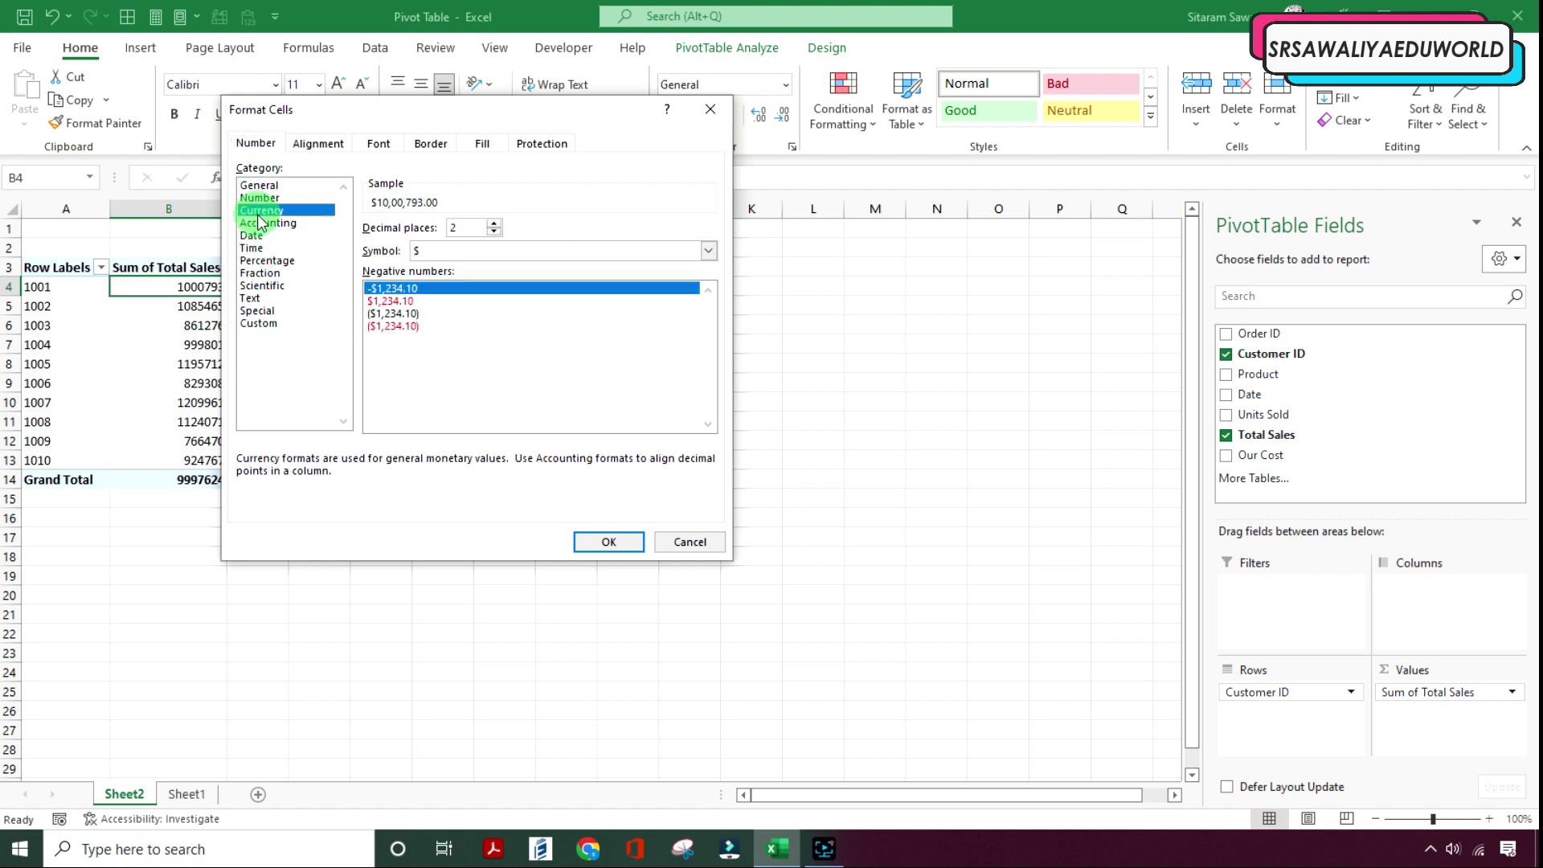
pyautogui.click(255, 323)
pyautogui.click(262, 210)
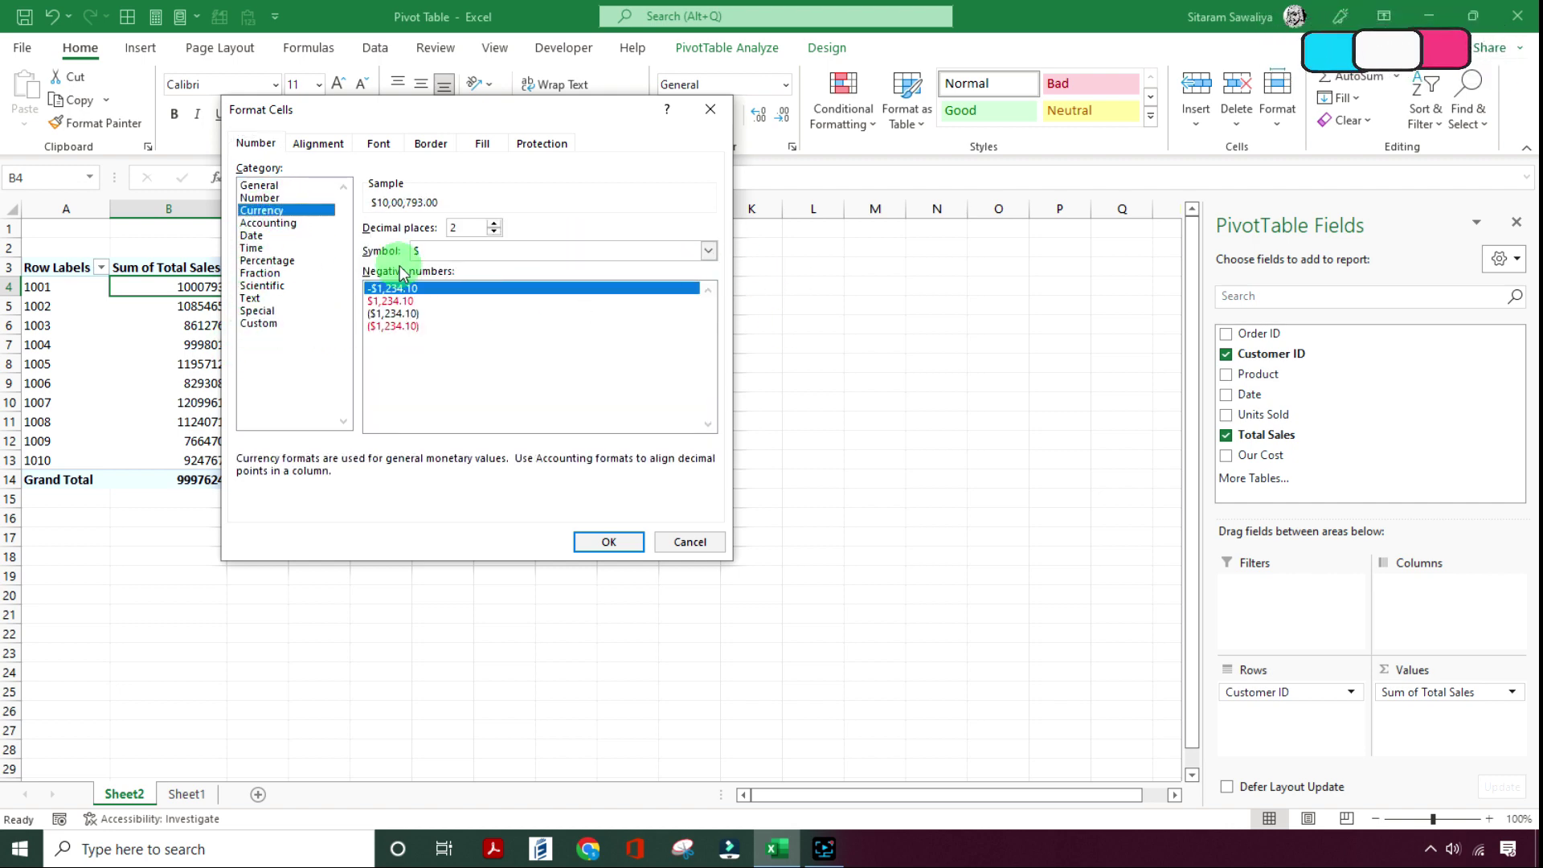
pyautogui.click(454, 251)
pyautogui.click(720, 296)
pyautogui.click(709, 251)
pyautogui.moveTo(709, 288); pyautogui.dragTo(710, 334)
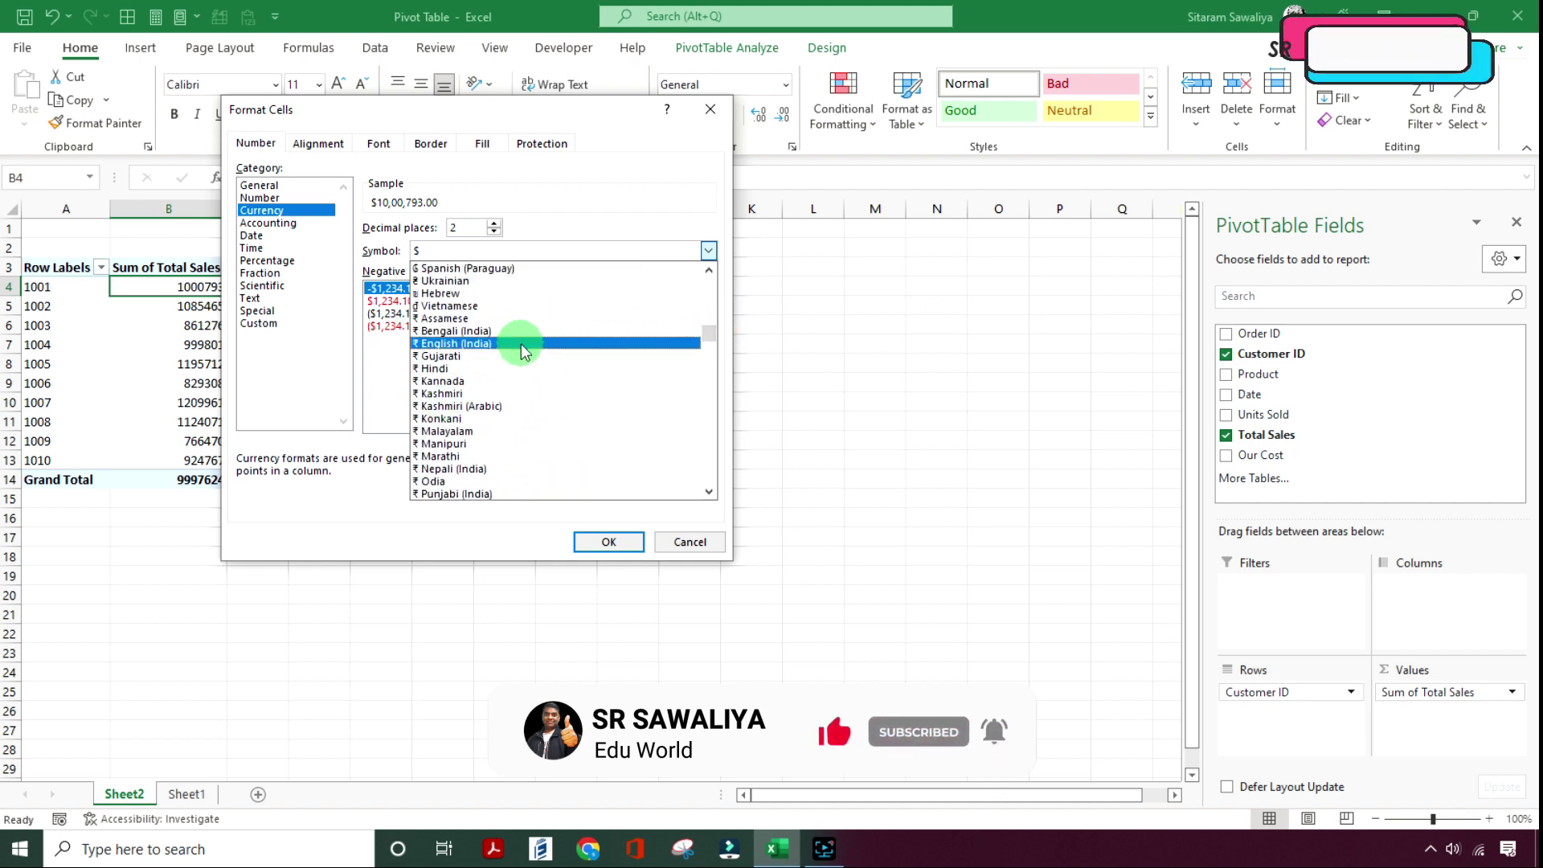
pyautogui.click(514, 343)
pyautogui.click(596, 546)
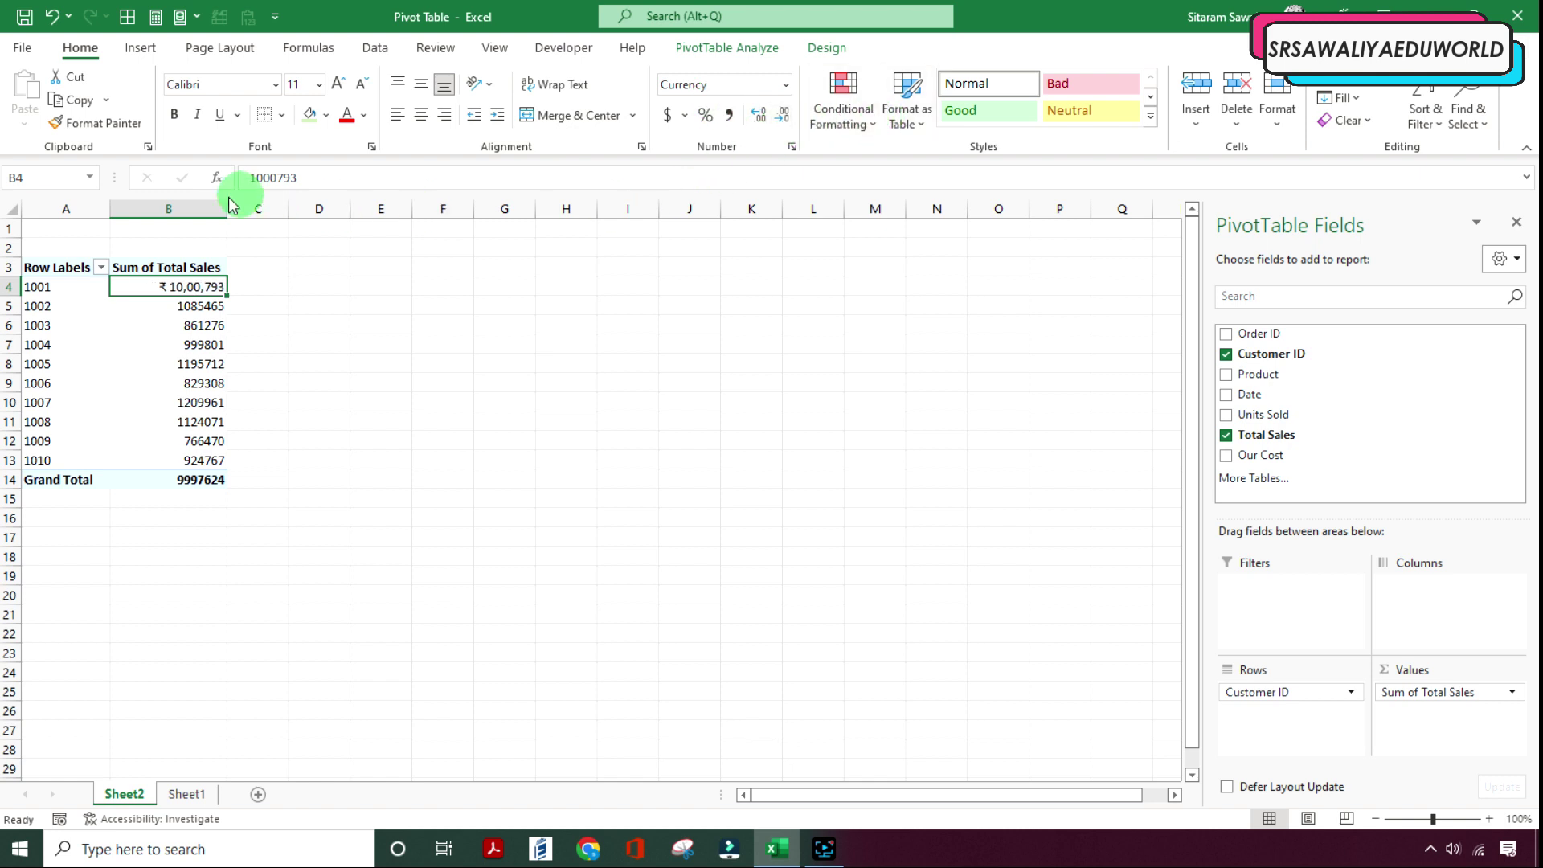
pyautogui.click(98, 123)
pyautogui.moveTo(188, 306); pyautogui.dragTo(215, 460)
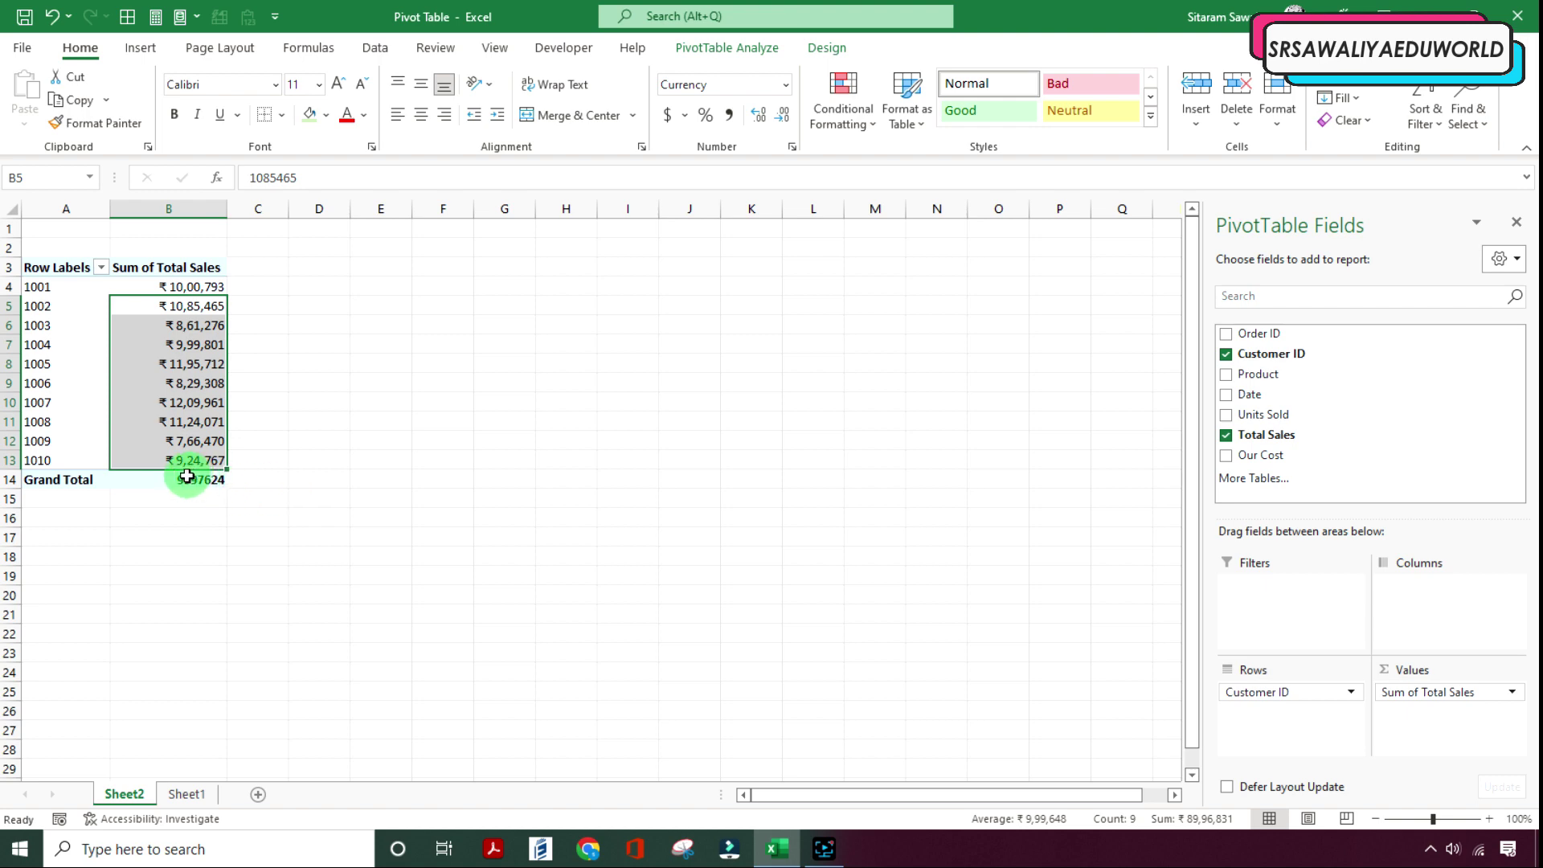
# Step: Check the Total Cost column of the summary on Sheet1 and add the Our Cost field to the pivot table's Values area on Sheet2
pyautogui.click(152, 818)
pyautogui.click(186, 794)
pyautogui.moveTo(940, 230); pyautogui.dragTo(942, 442)
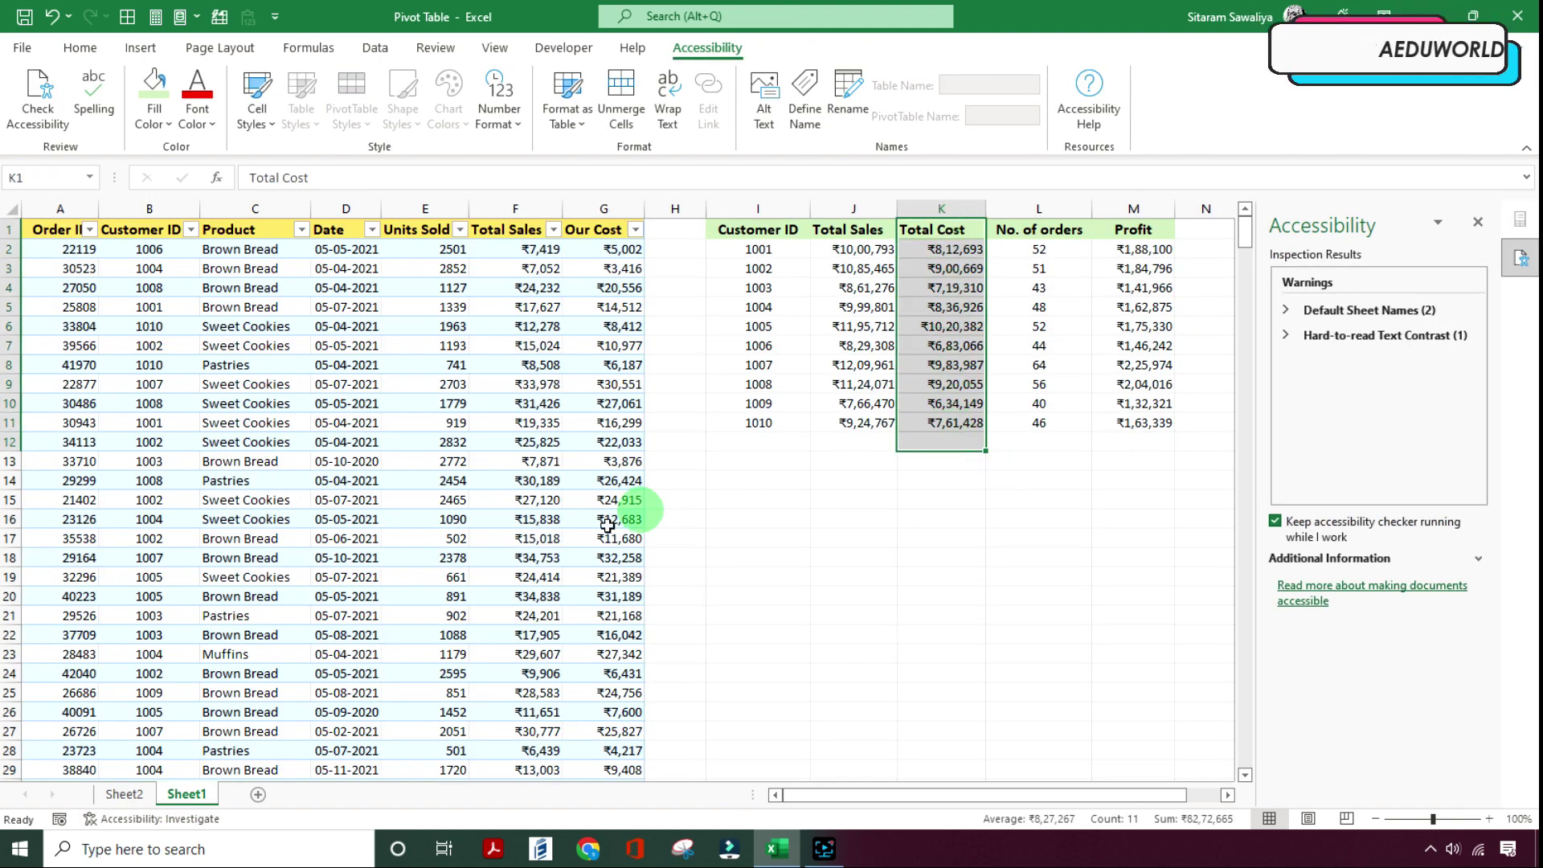
pyautogui.click(675, 479)
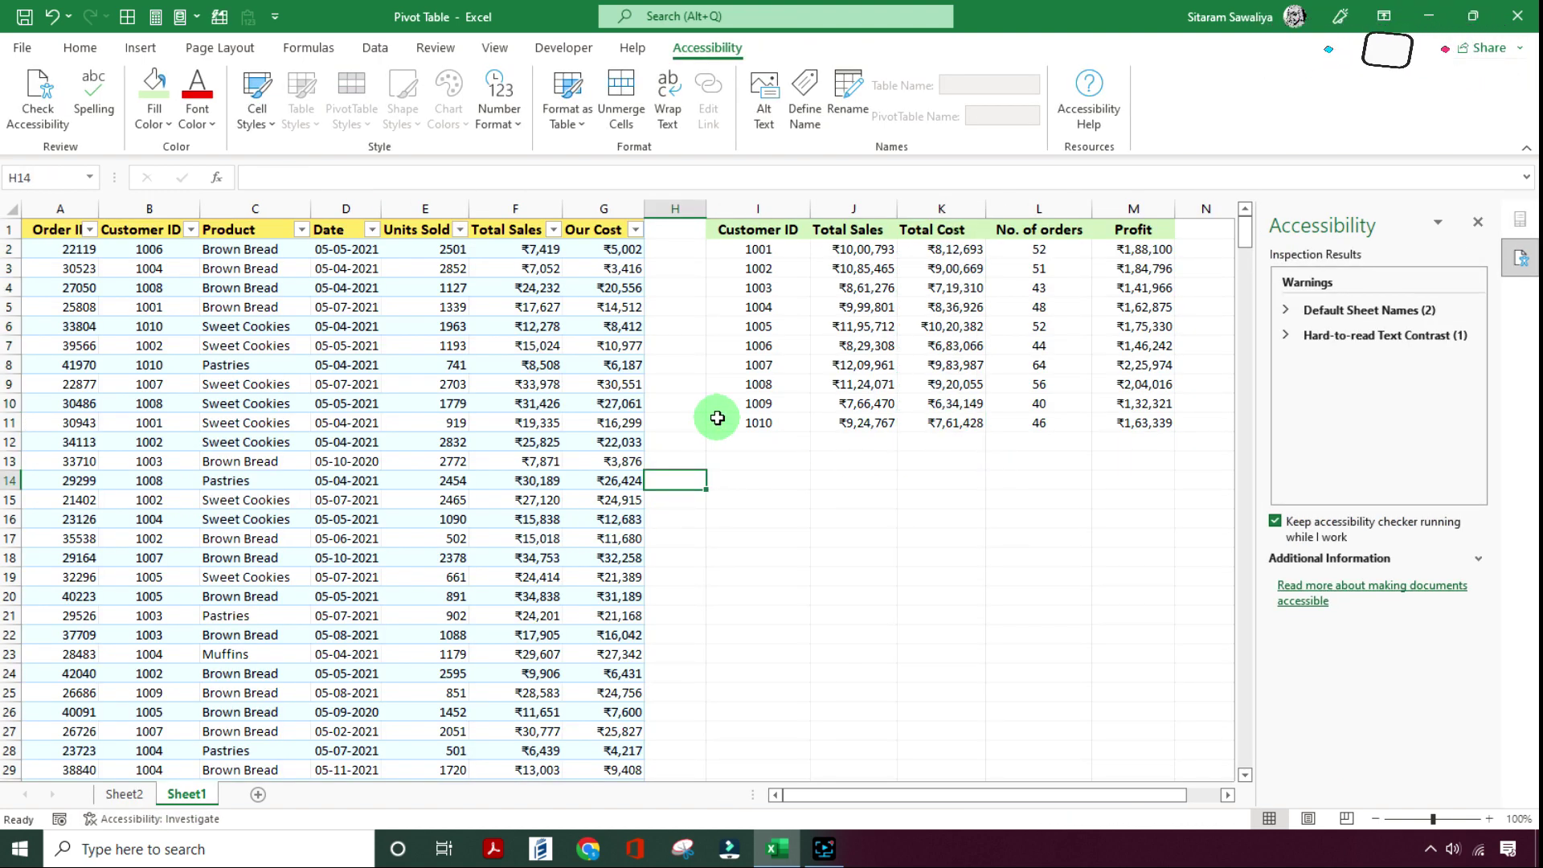
pyautogui.click(123, 794)
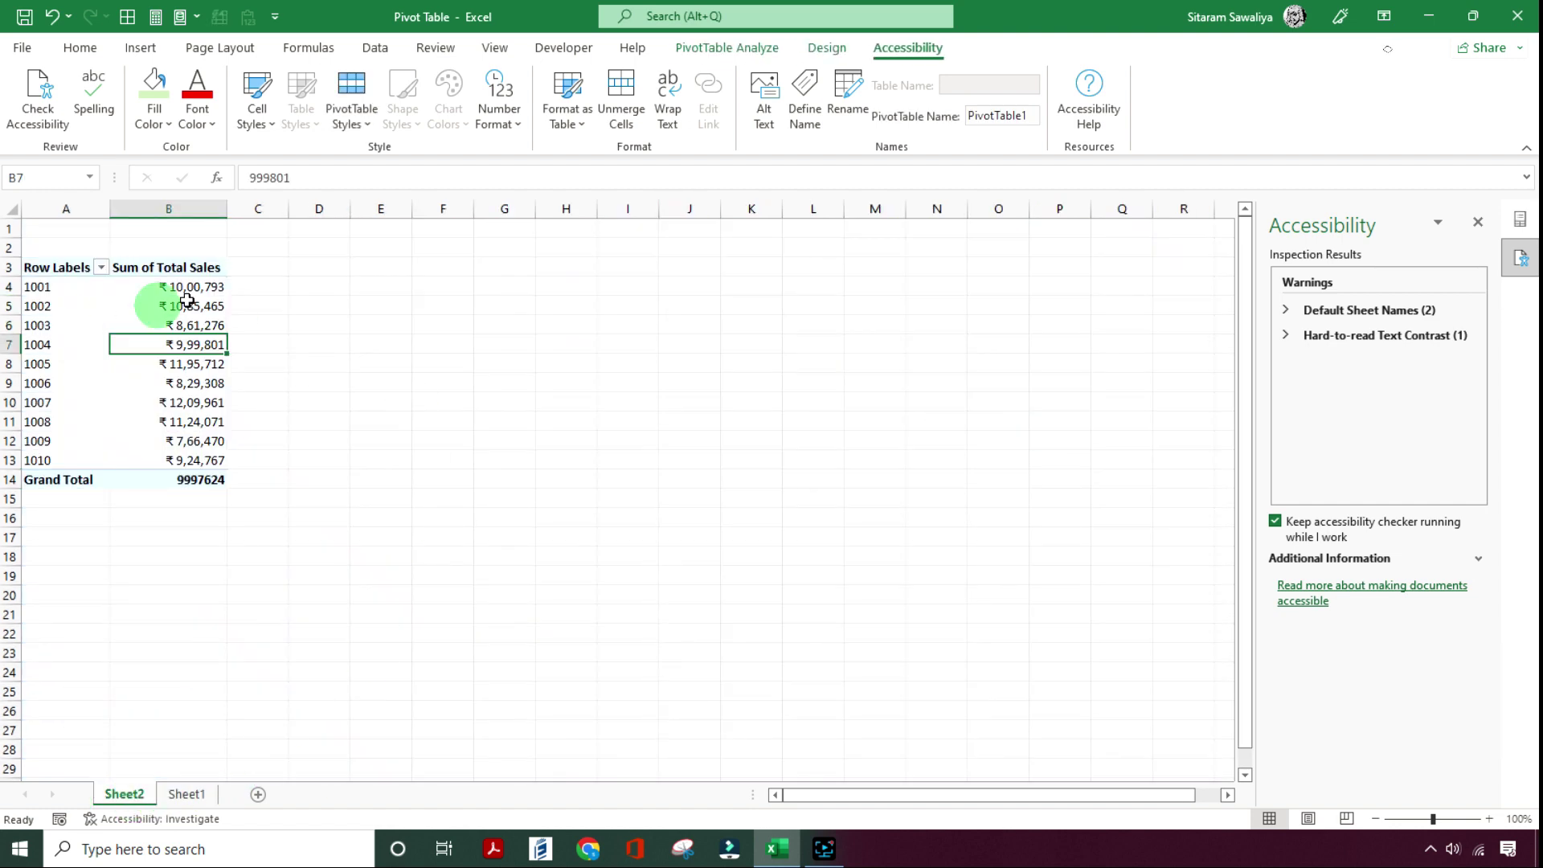
pyautogui.click(169, 364)
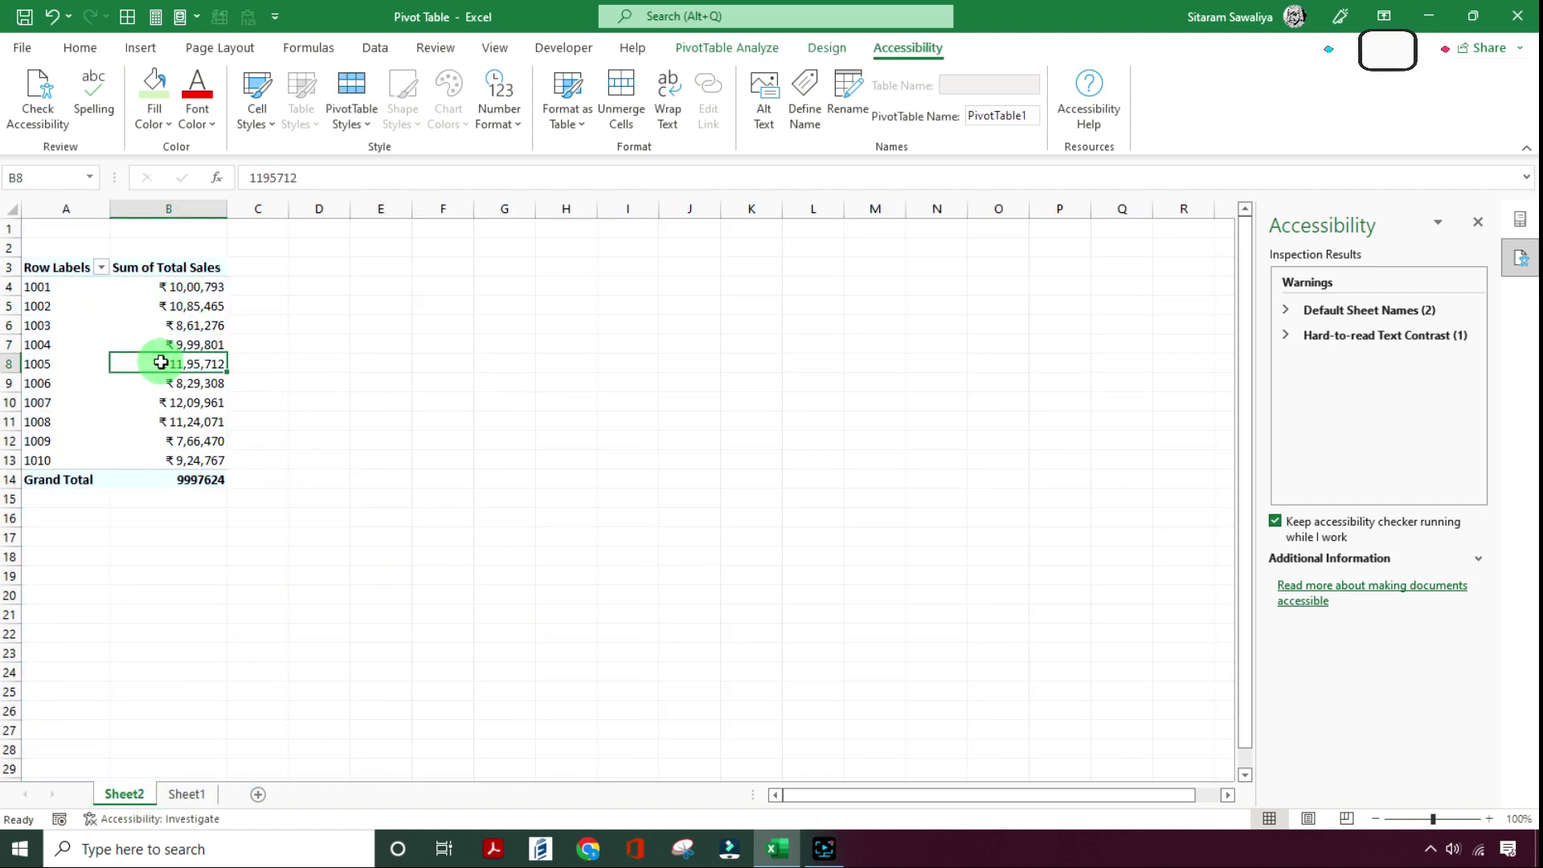
pyautogui.click(1477, 222)
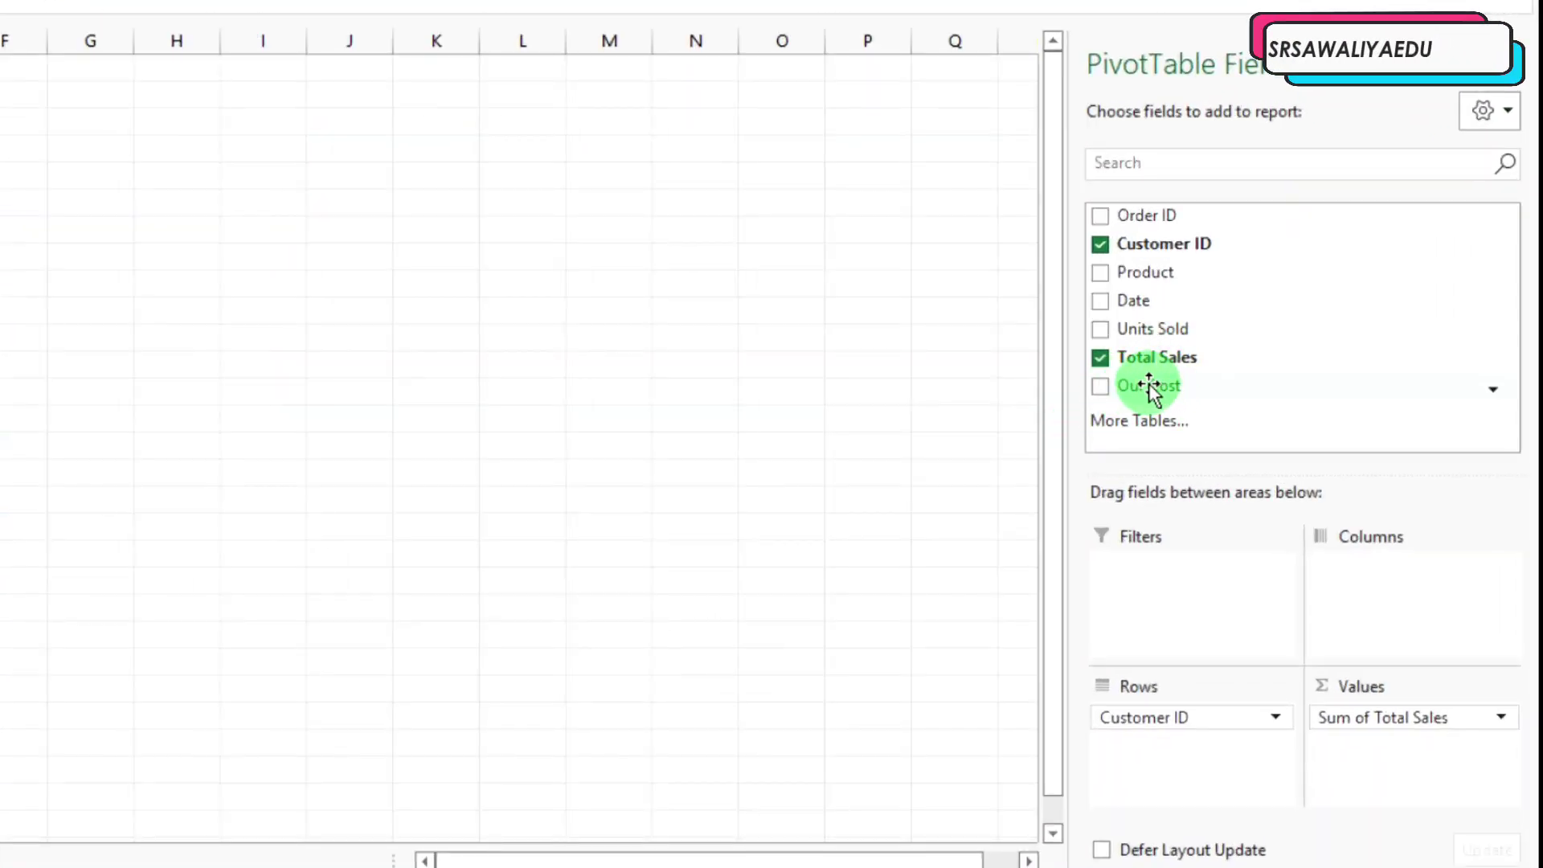
pyautogui.moveTo(1144, 387); pyautogui.dragTo(1377, 744)
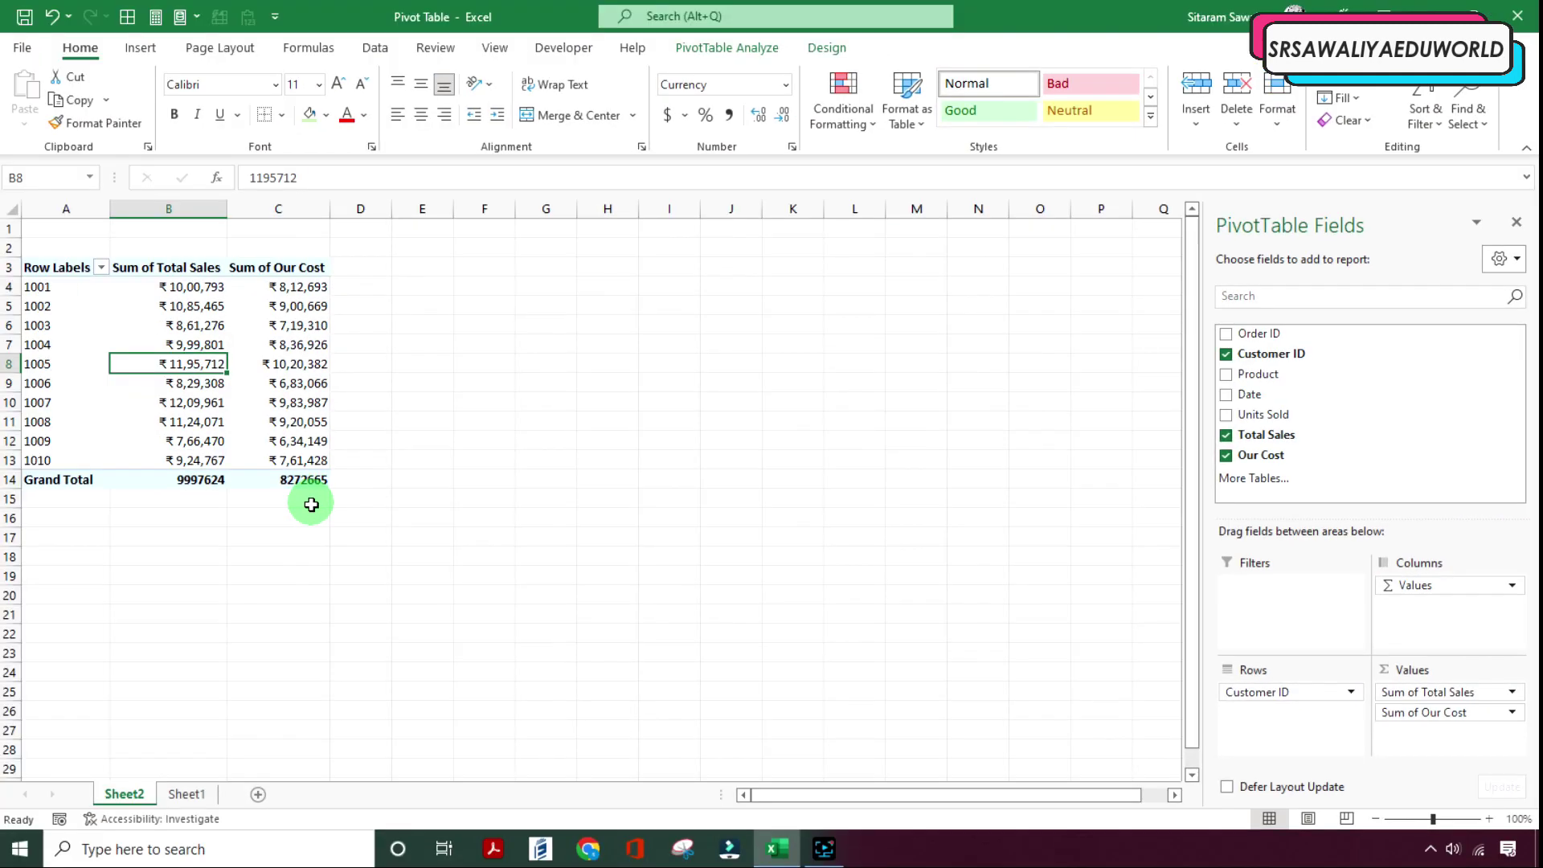
pyautogui.click(303, 432)
pyautogui.click(297, 288)
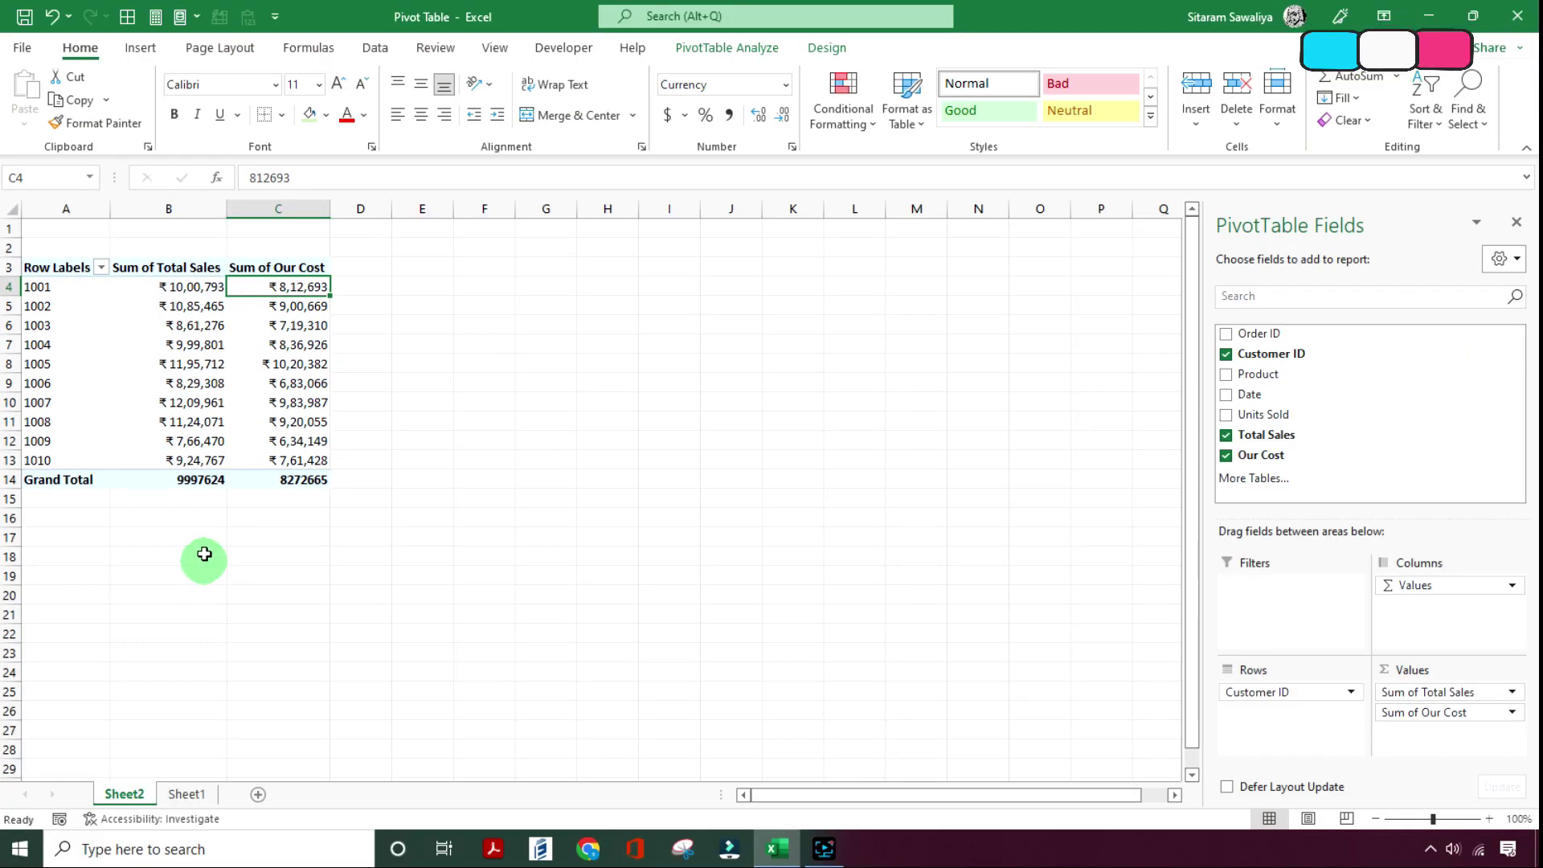
pyautogui.press('Down')
pyautogui.press('Down')
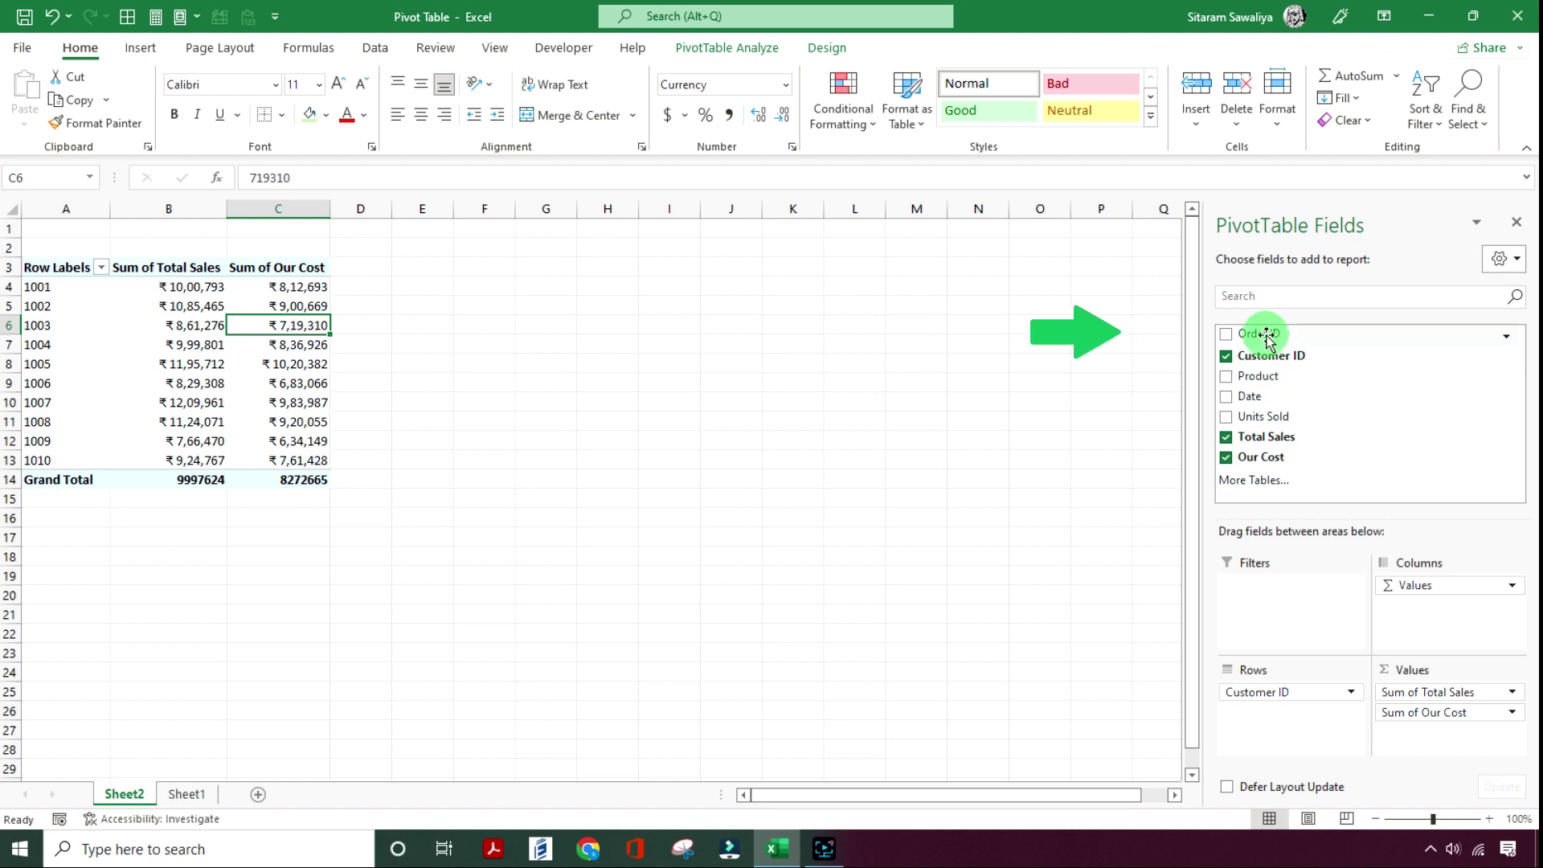
# Step: Add the Order ID field to the Values area and look through its summed values
pyautogui.moveTo(1267, 336); pyautogui.dragTo(1430, 733)
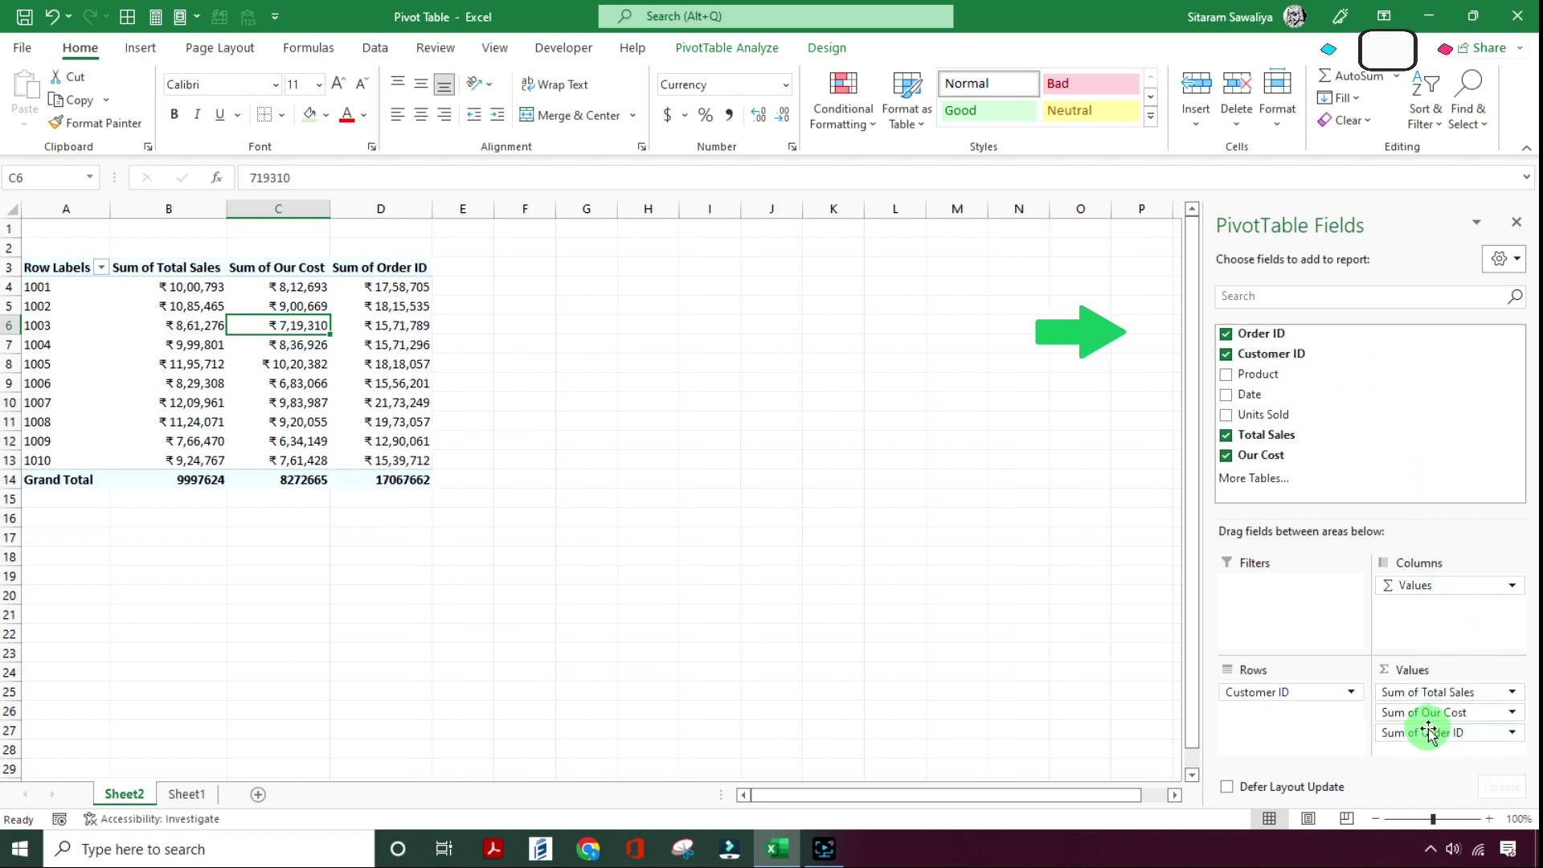
pyautogui.click(374, 291)
pyautogui.click(400, 364)
pyautogui.click(394, 426)
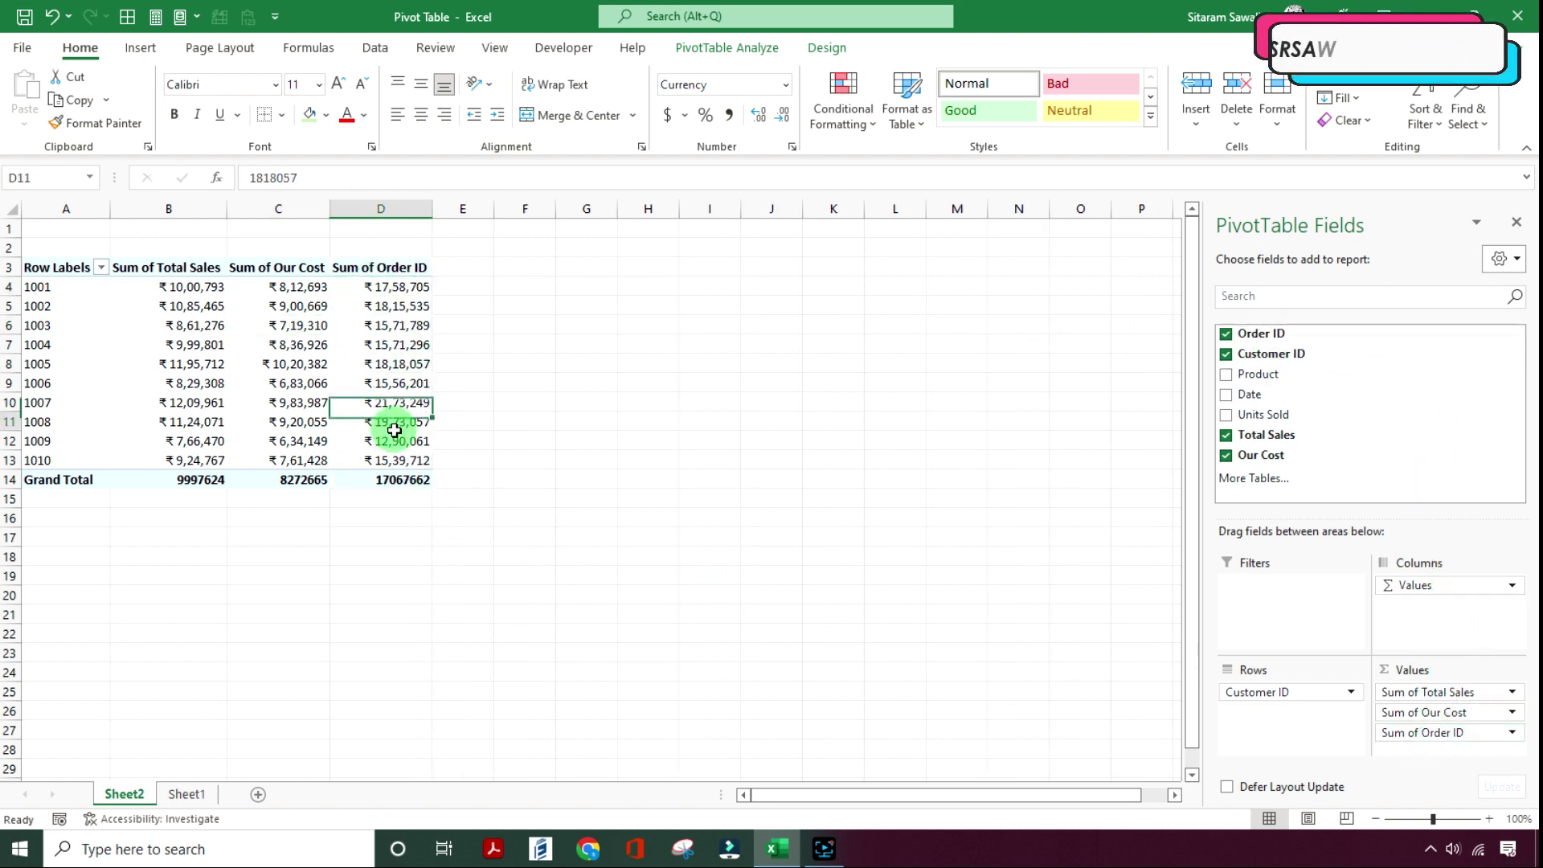
pyautogui.click(402, 288)
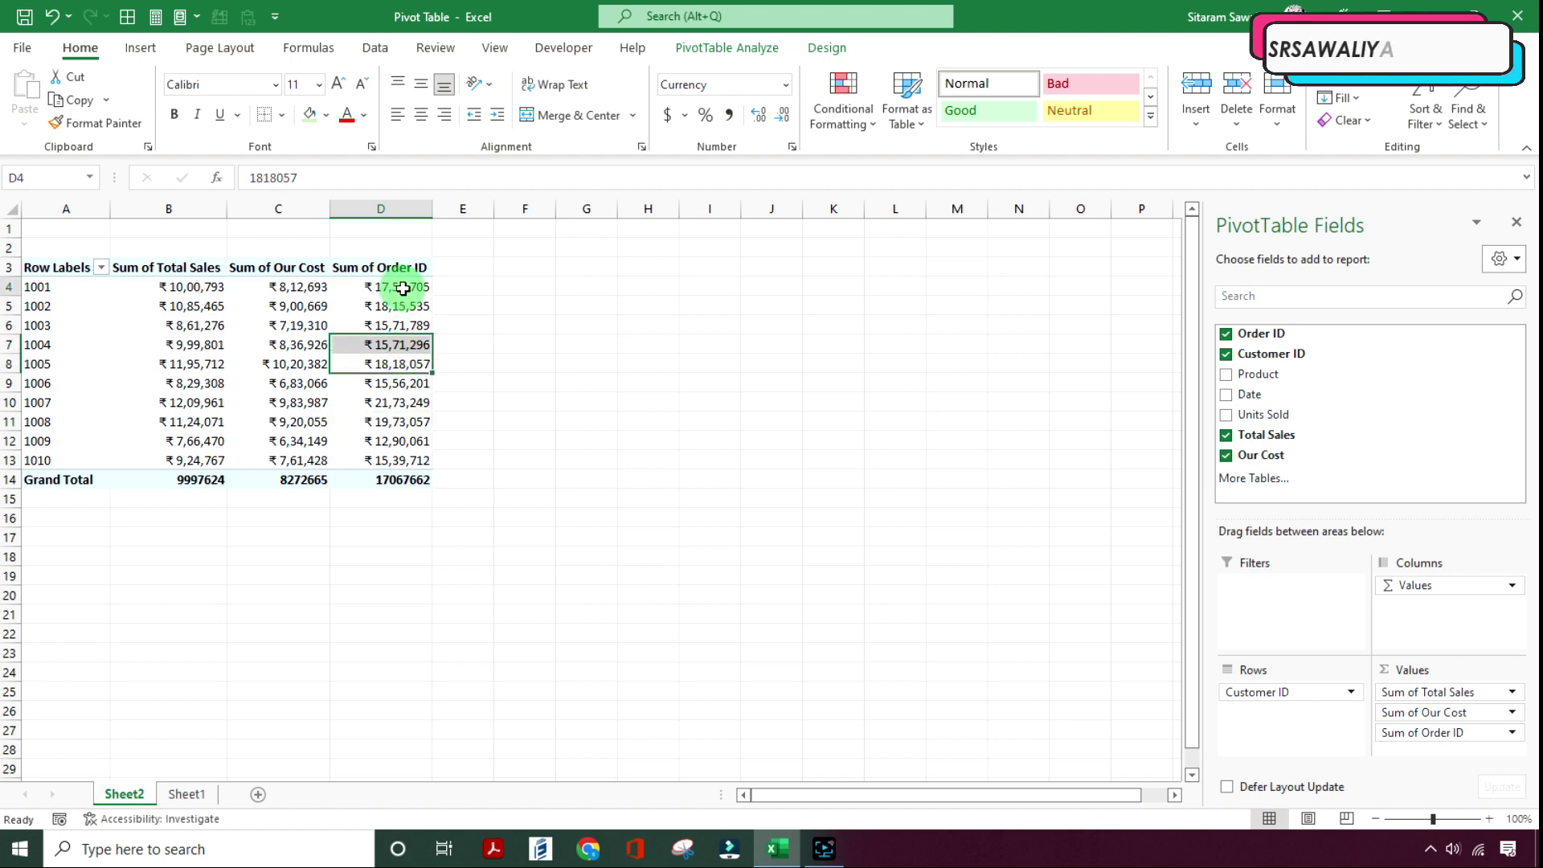
pyautogui.click(406, 445)
# Step: Compare the Order ID column on Sheet1 with the pivot table's order sums and summarize the Order ID values by Count
pyautogui.click(184, 794)
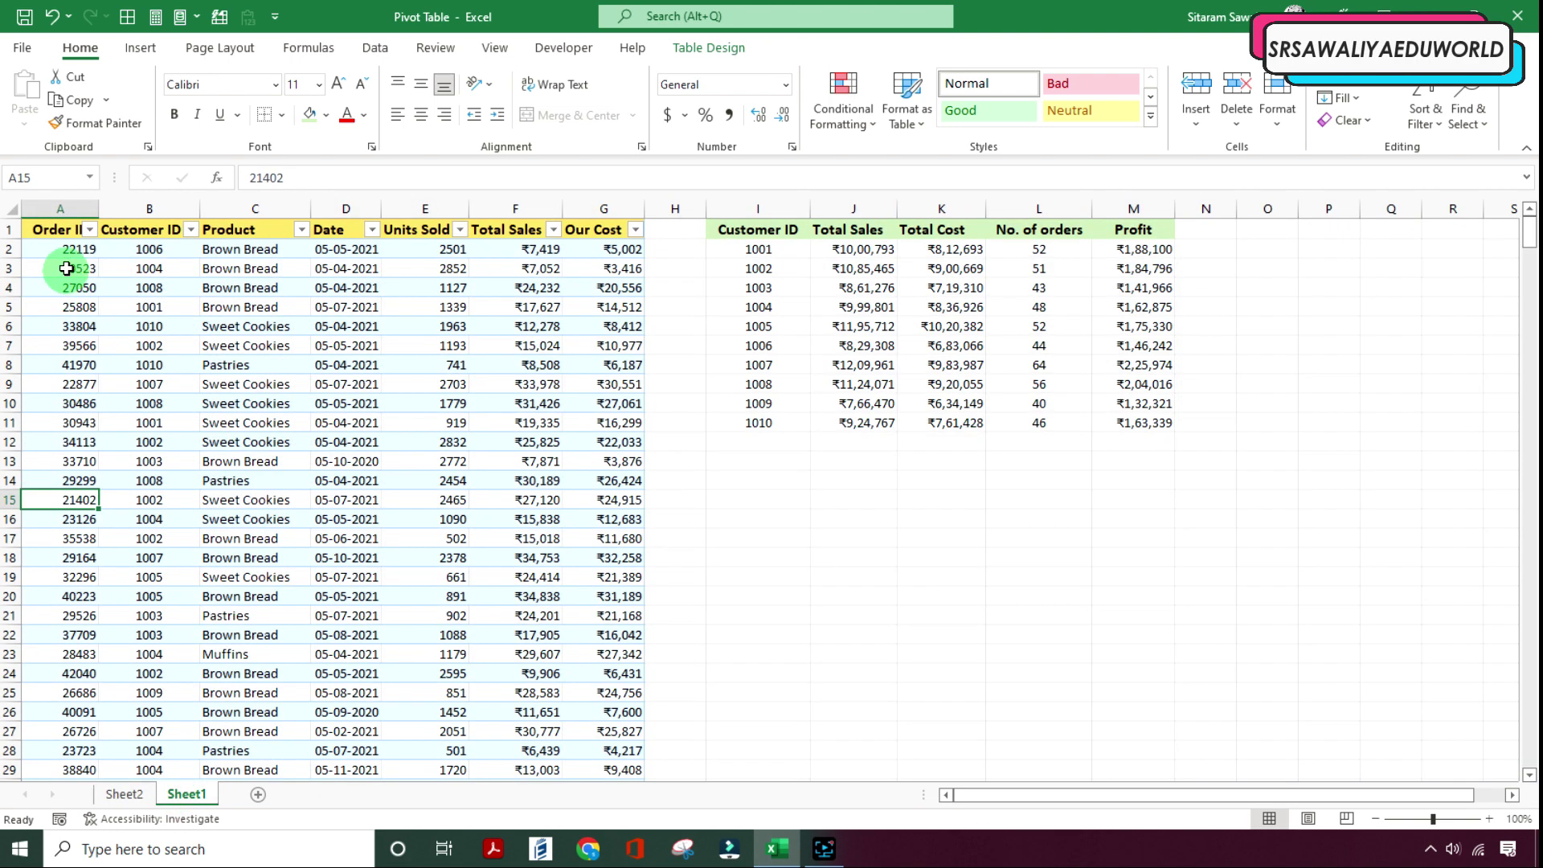
pyautogui.moveTo(67, 249); pyautogui.dragTo(68, 571)
pyautogui.click(122, 795)
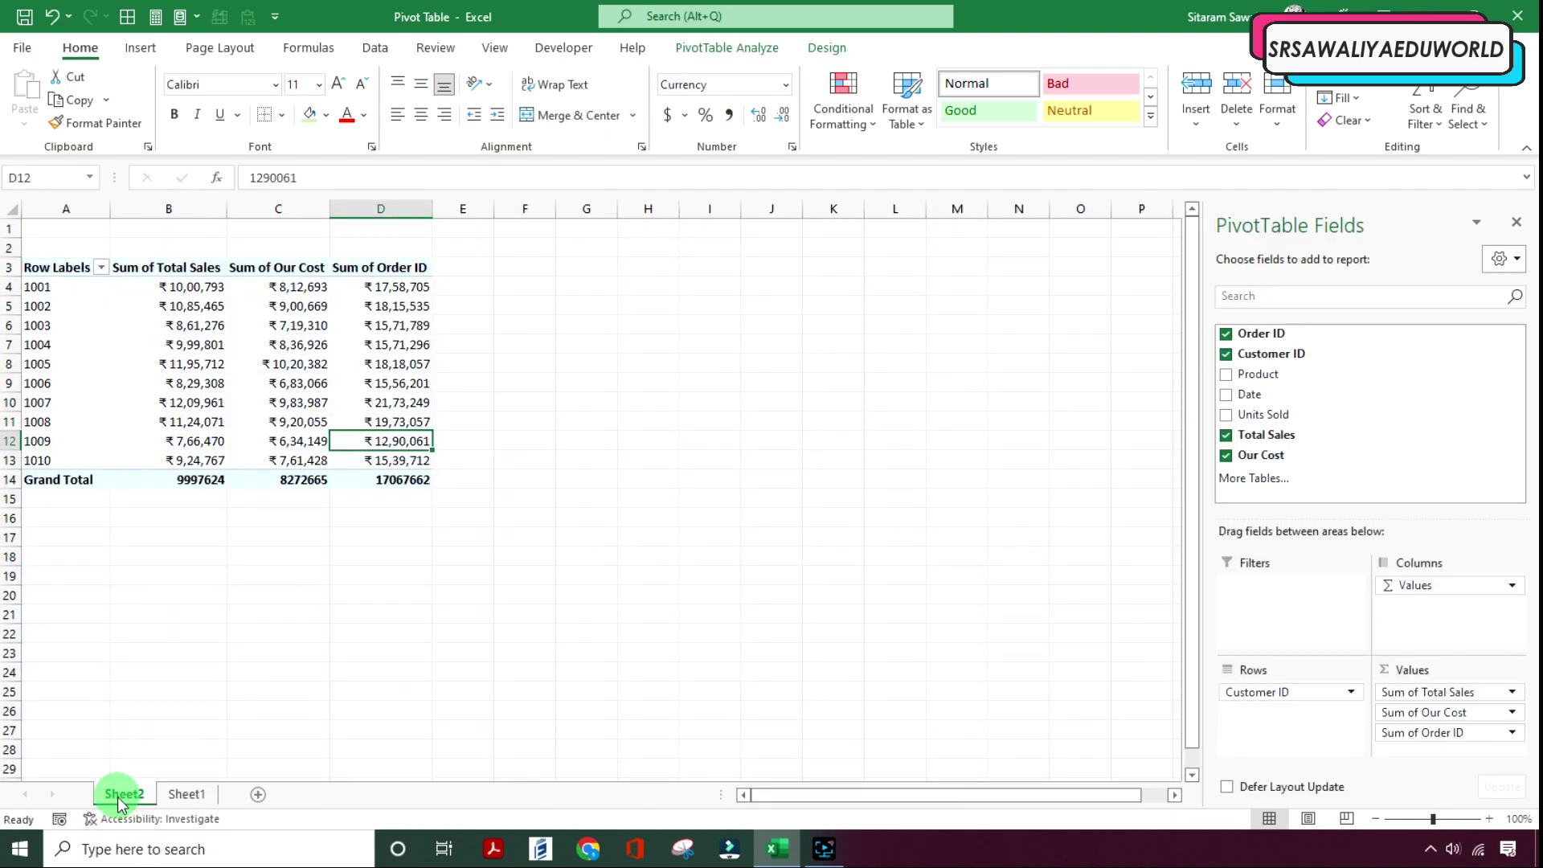
pyautogui.click(405, 287)
pyautogui.click(405, 365)
pyautogui.click(401, 461)
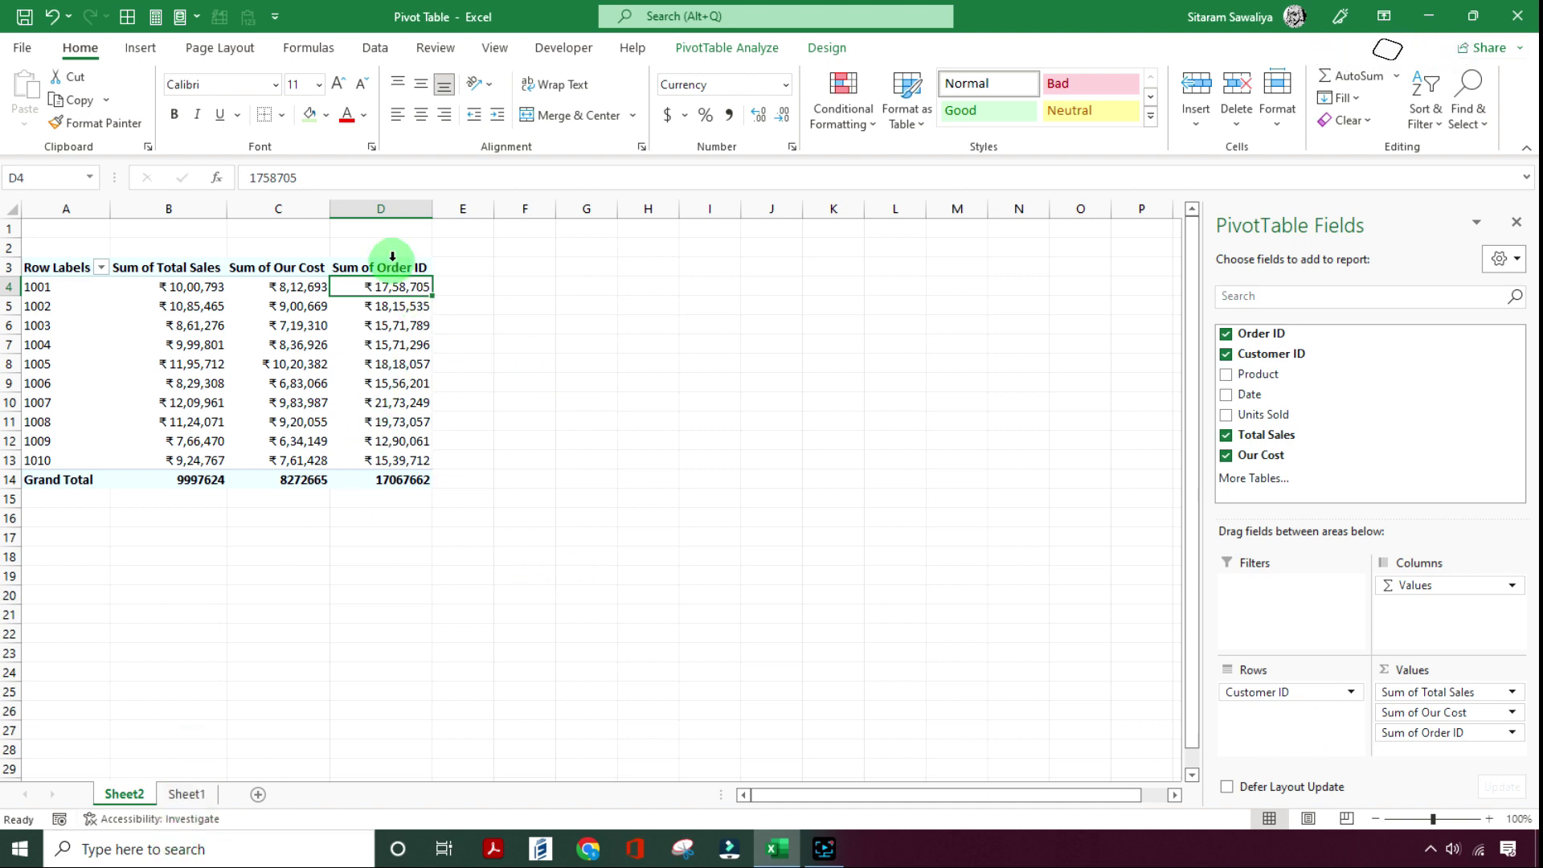
pyautogui.rightClick(372, 285)
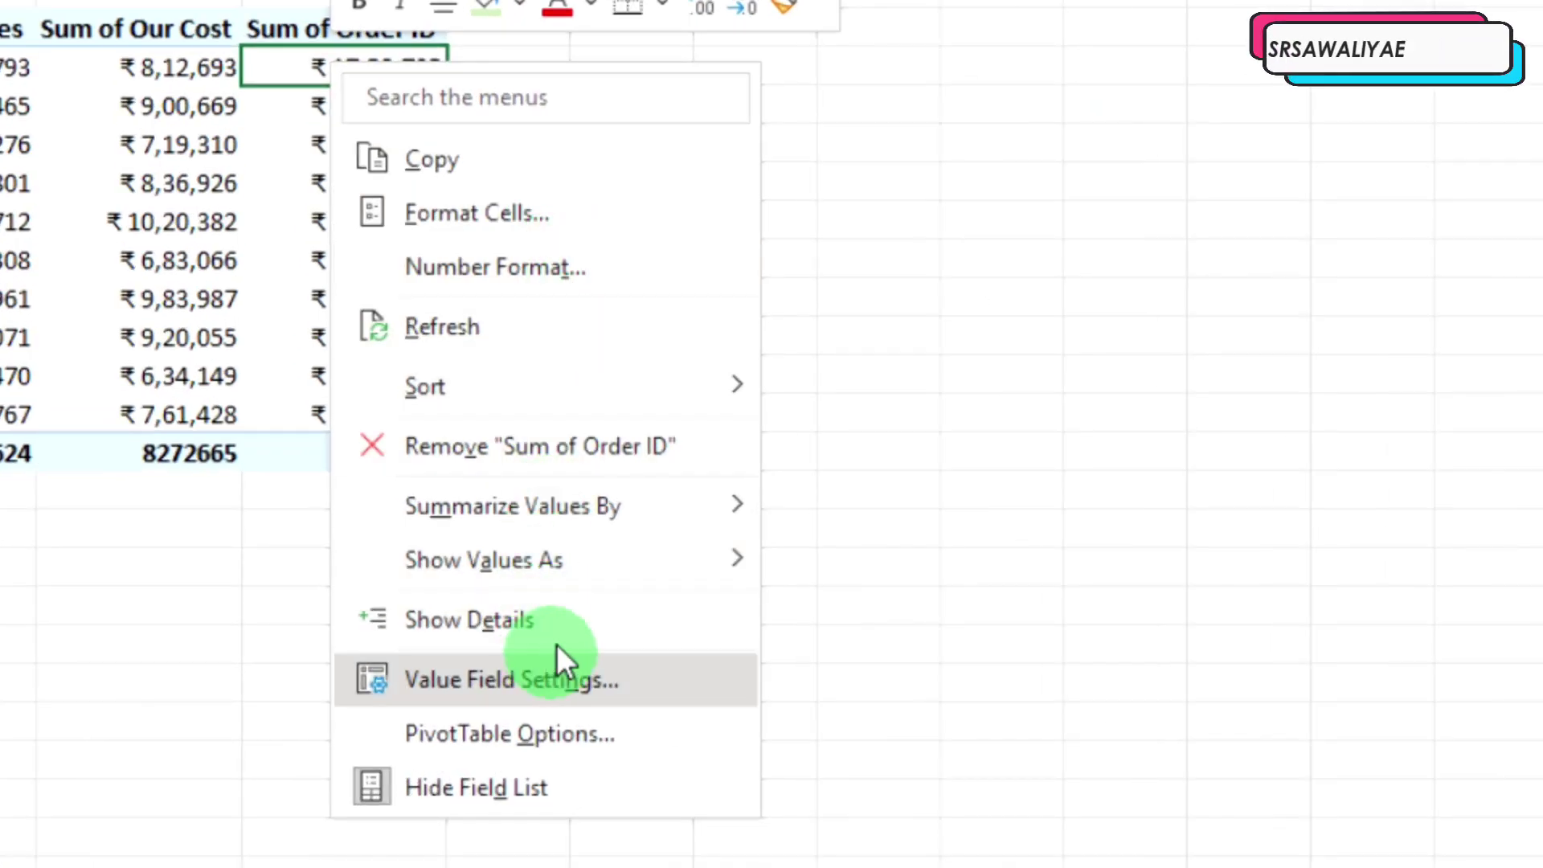
pyautogui.moveTo(614, 512)
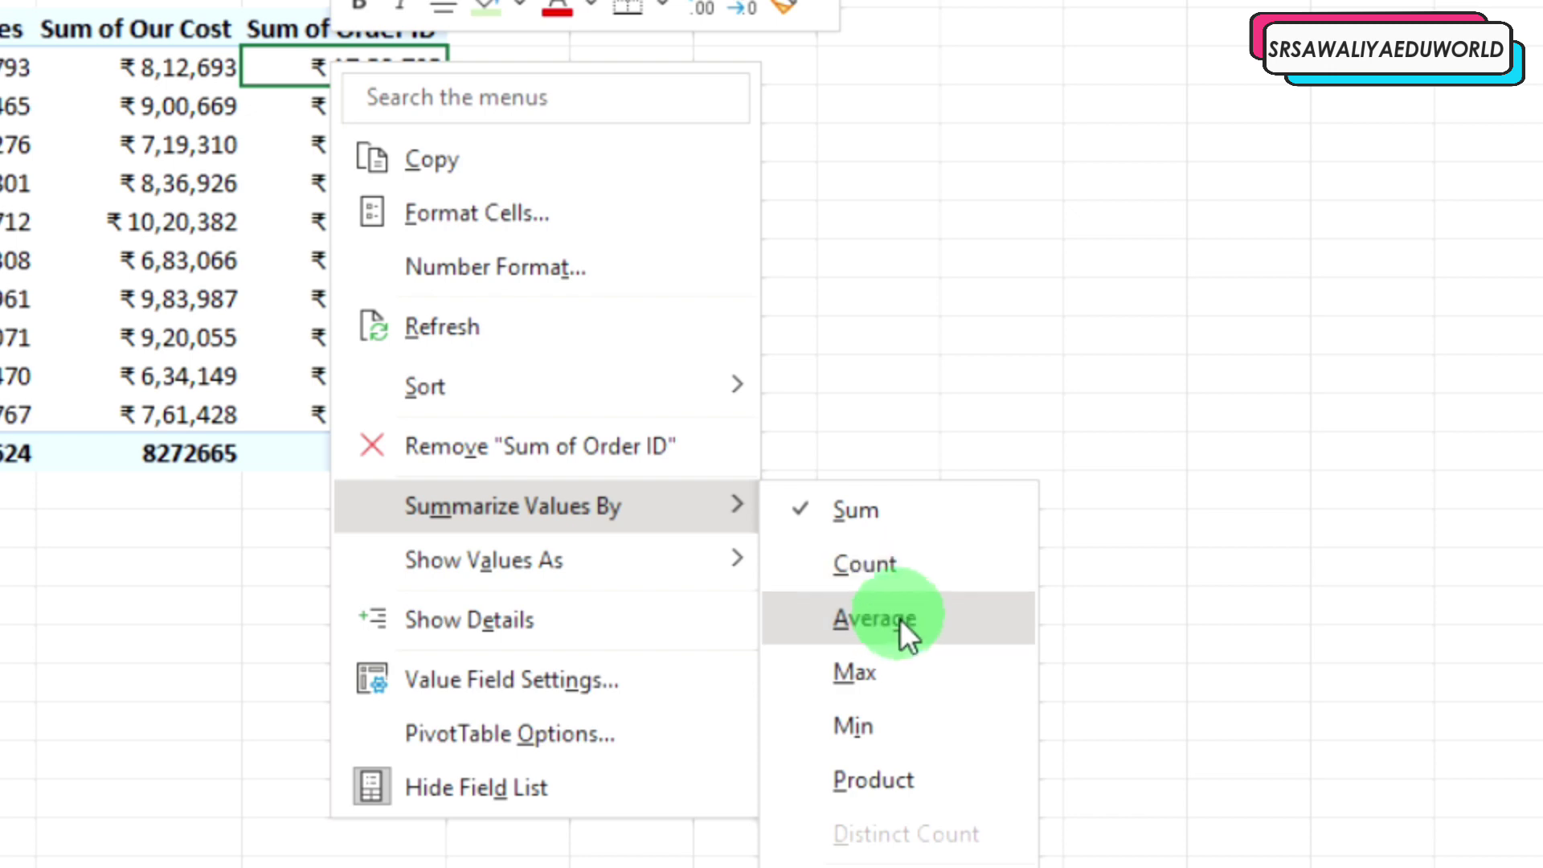
pyautogui.click(876, 556)
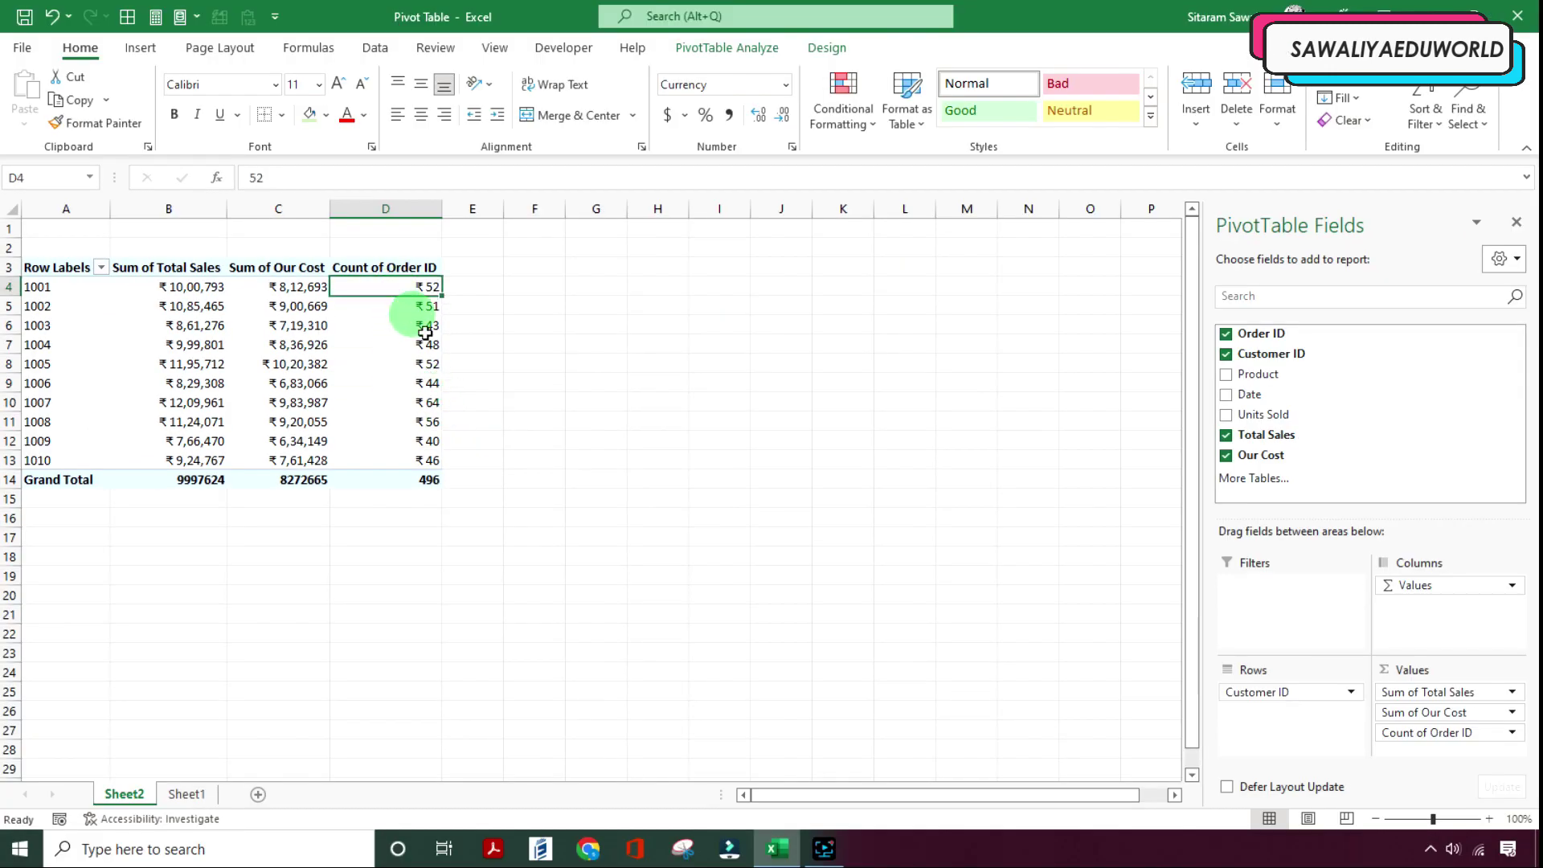
# Step: Set the order count in D4 to the General number format and copy that format to D5:D13
pyautogui.click(786, 89)
pyautogui.click(744, 125)
pyautogui.click(532, 406)
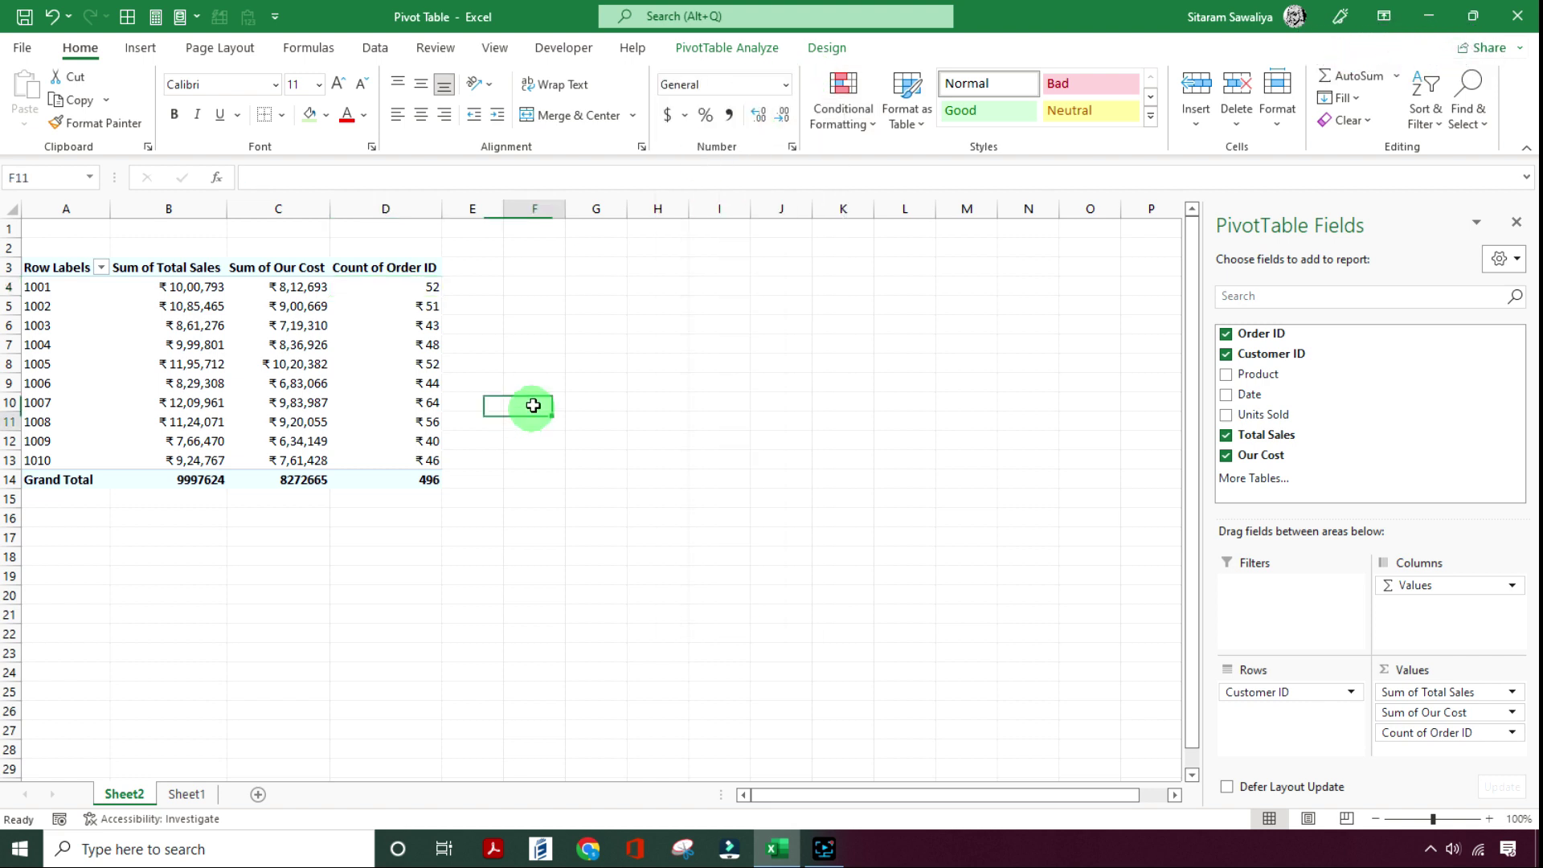
pyautogui.click(413, 288)
pyautogui.click(95, 123)
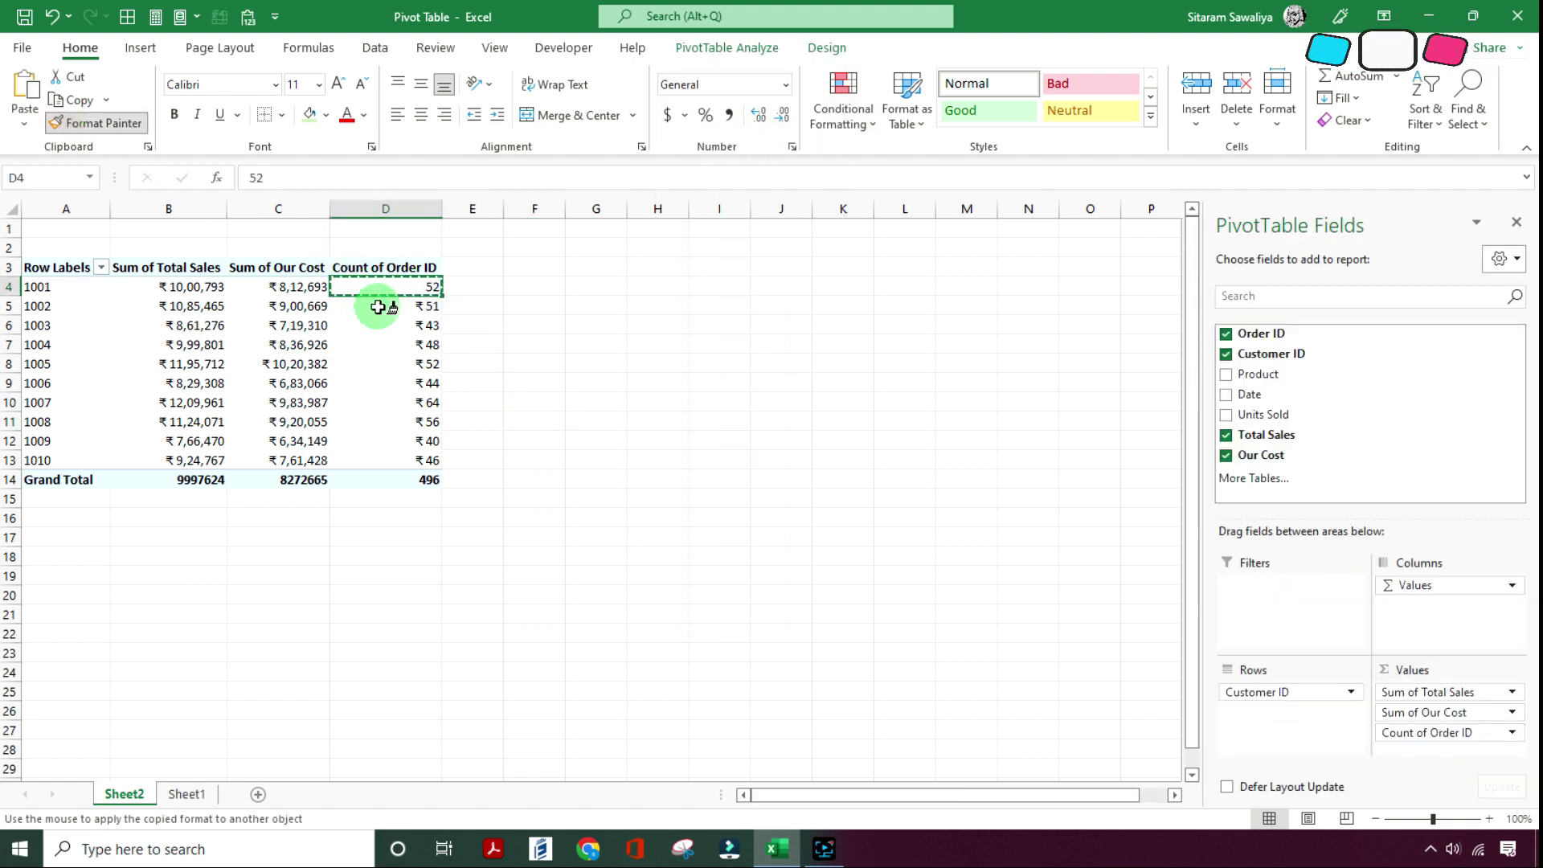
pyautogui.moveTo(378, 307)
pyautogui.mouseDown()
pyautogui.moveTo(396, 359)
pyautogui.moveTo(386, 441)
pyautogui.moveTo(413, 458)
pyautogui.mouseUp()
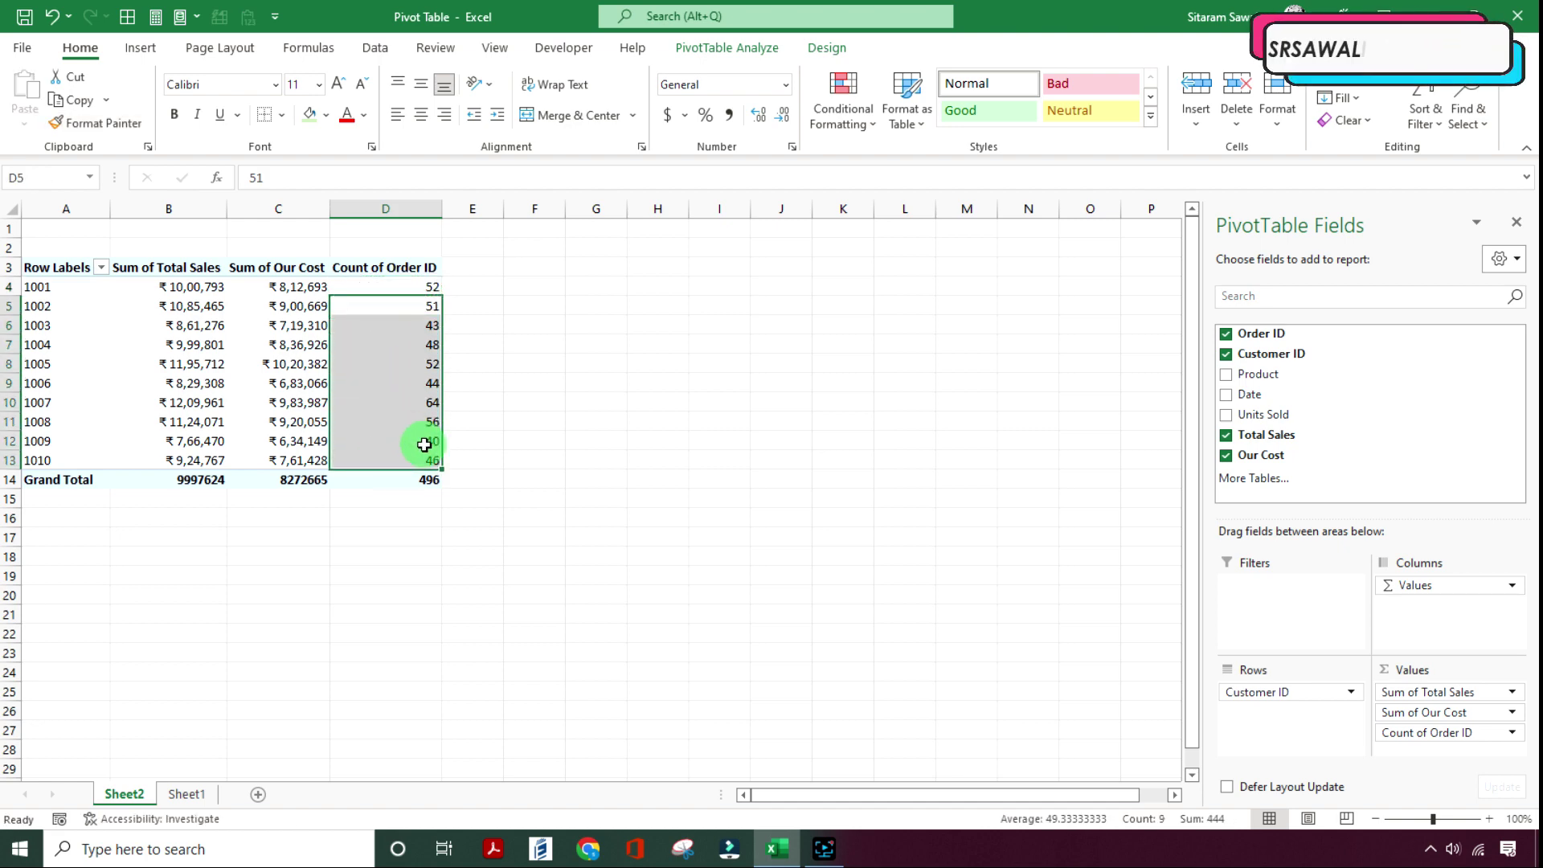
# Step: Examine the Total Cost, Profit and No. of orders columns of the customer summary on Sheet1
pyautogui.click(186, 794)
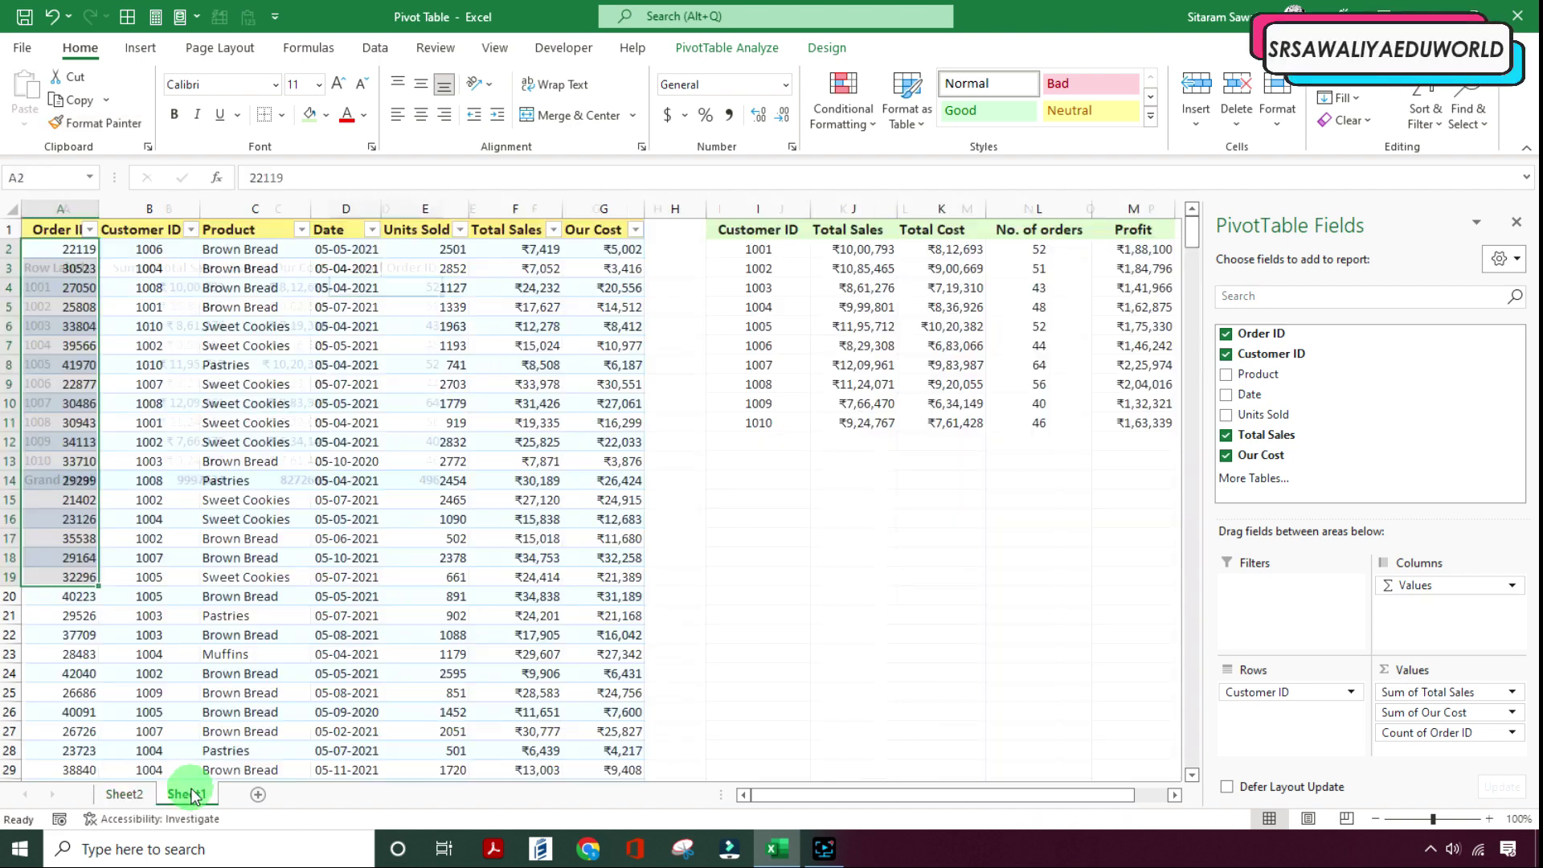
pyautogui.moveTo(950, 253); pyautogui.dragTo(953, 397)
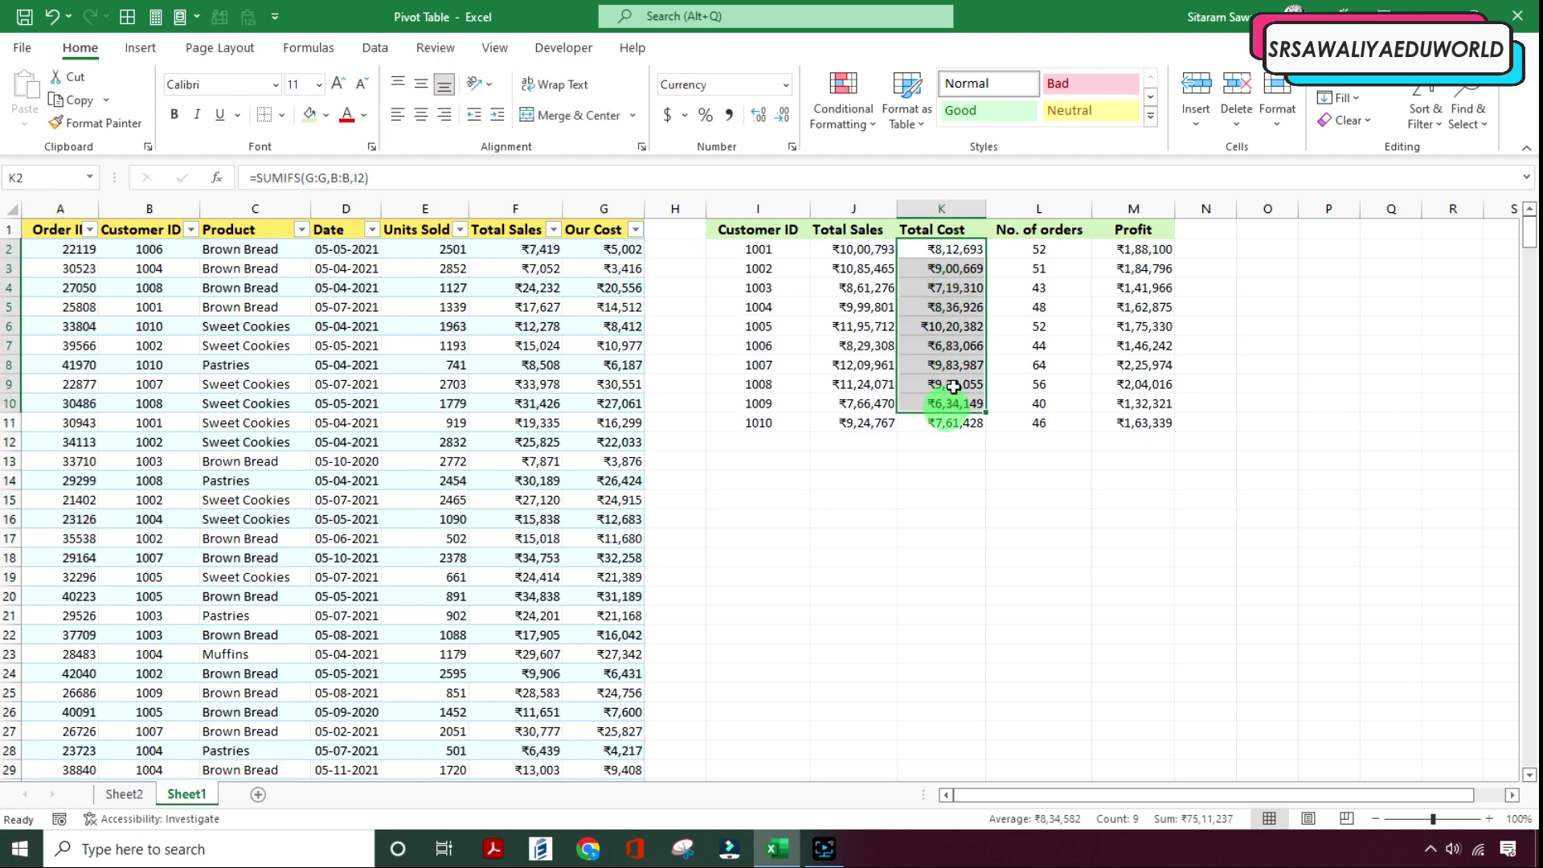
pyautogui.click(1107, 310)
pyautogui.moveTo(1143, 253); pyautogui.dragTo(1128, 300)
pyautogui.moveTo(1047, 254); pyautogui.dragTo(1037, 446)
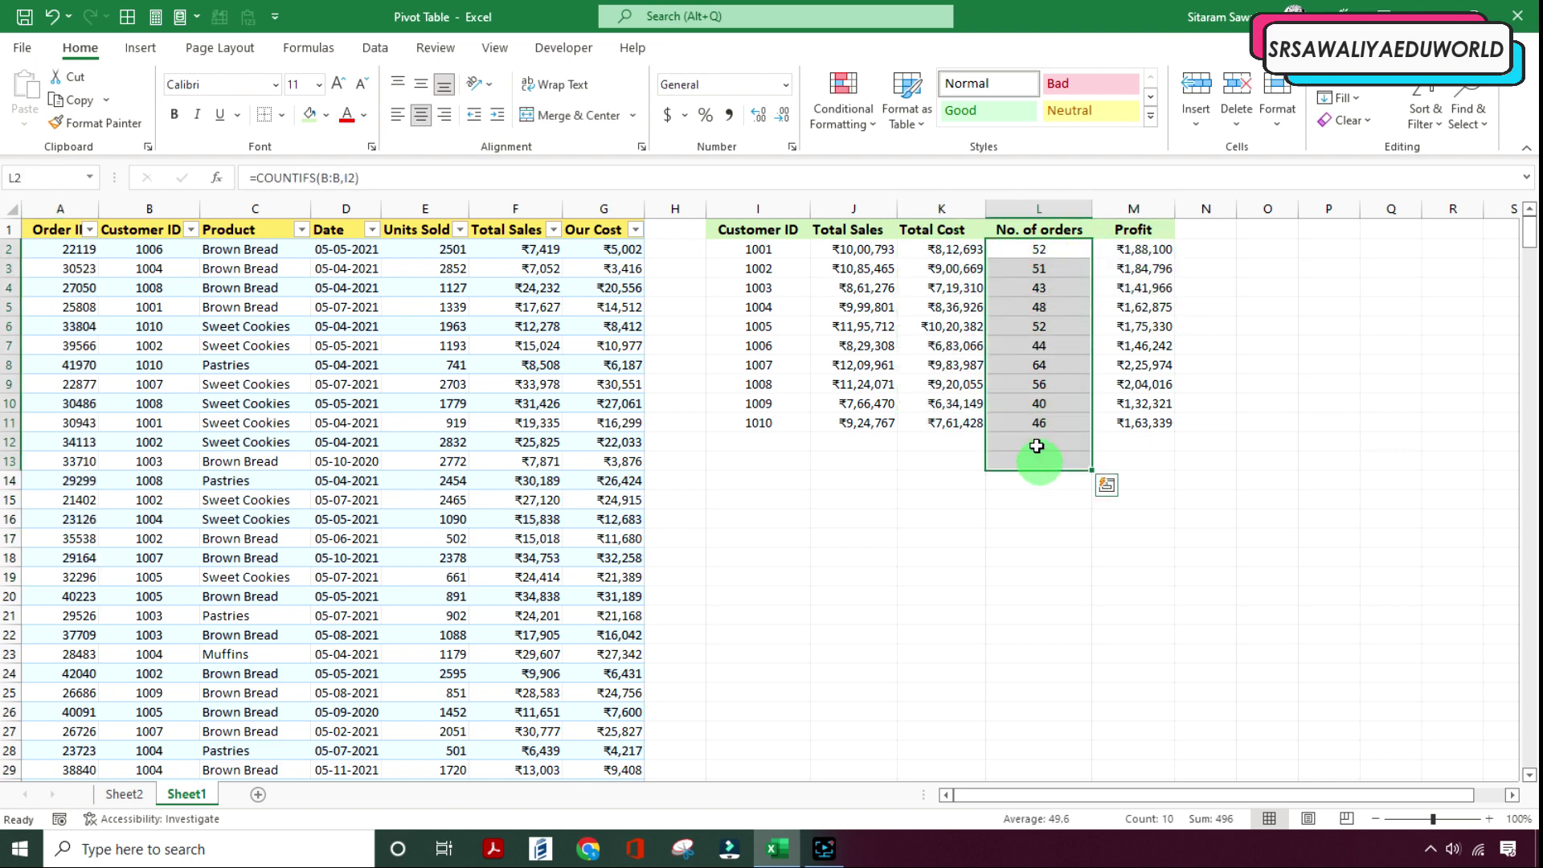
# Step: Return to Sheet2 and examine the order counts and their grand total in the pivot table
pyautogui.click(125, 794)
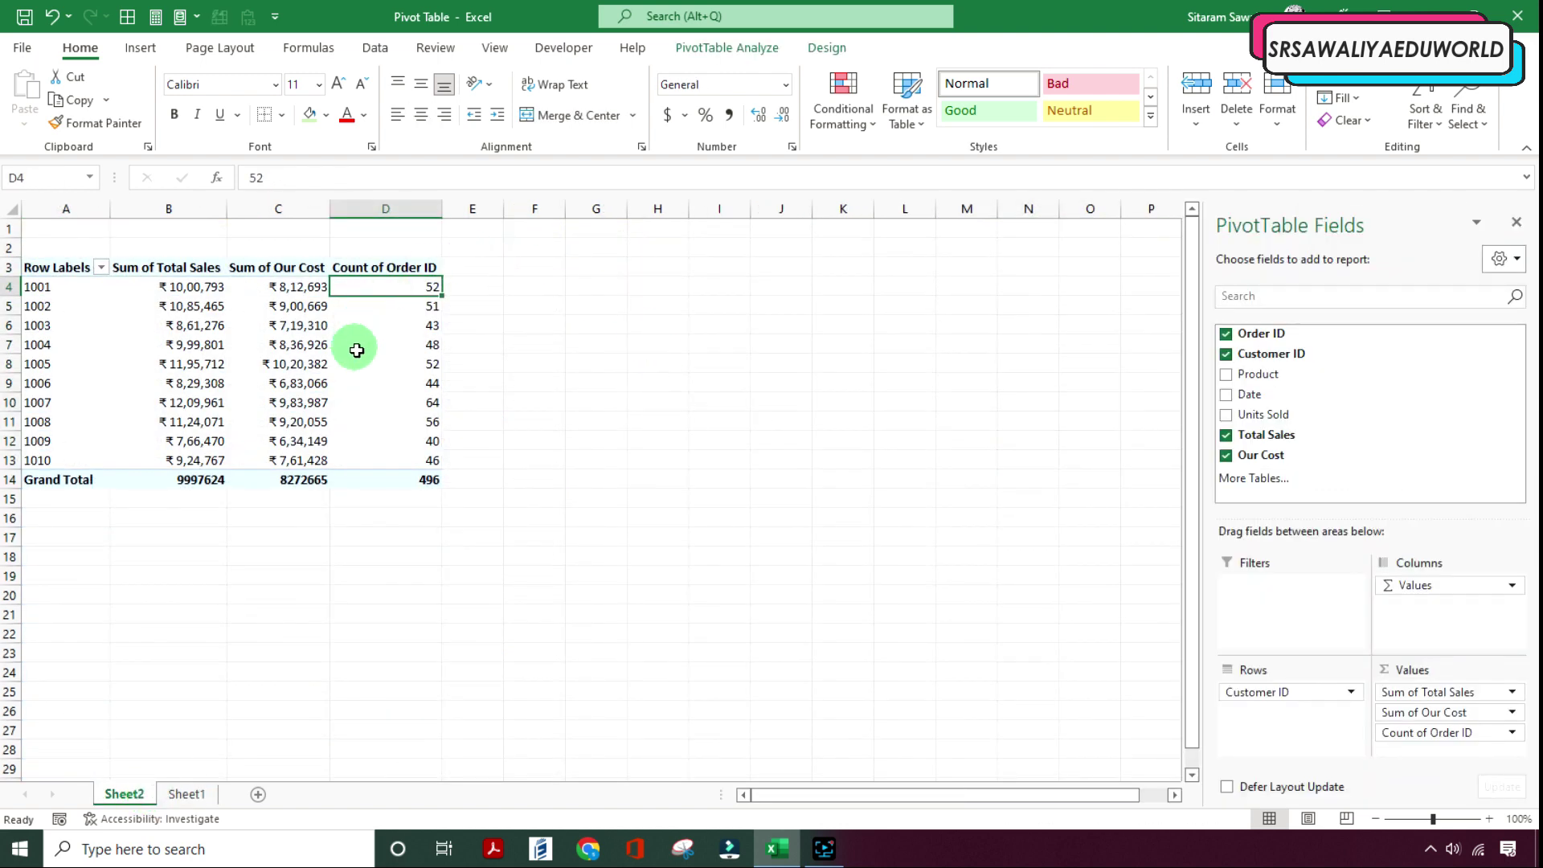
pyautogui.click(368, 359)
pyautogui.click(389, 270)
pyautogui.click(420, 402)
pyautogui.click(424, 484)
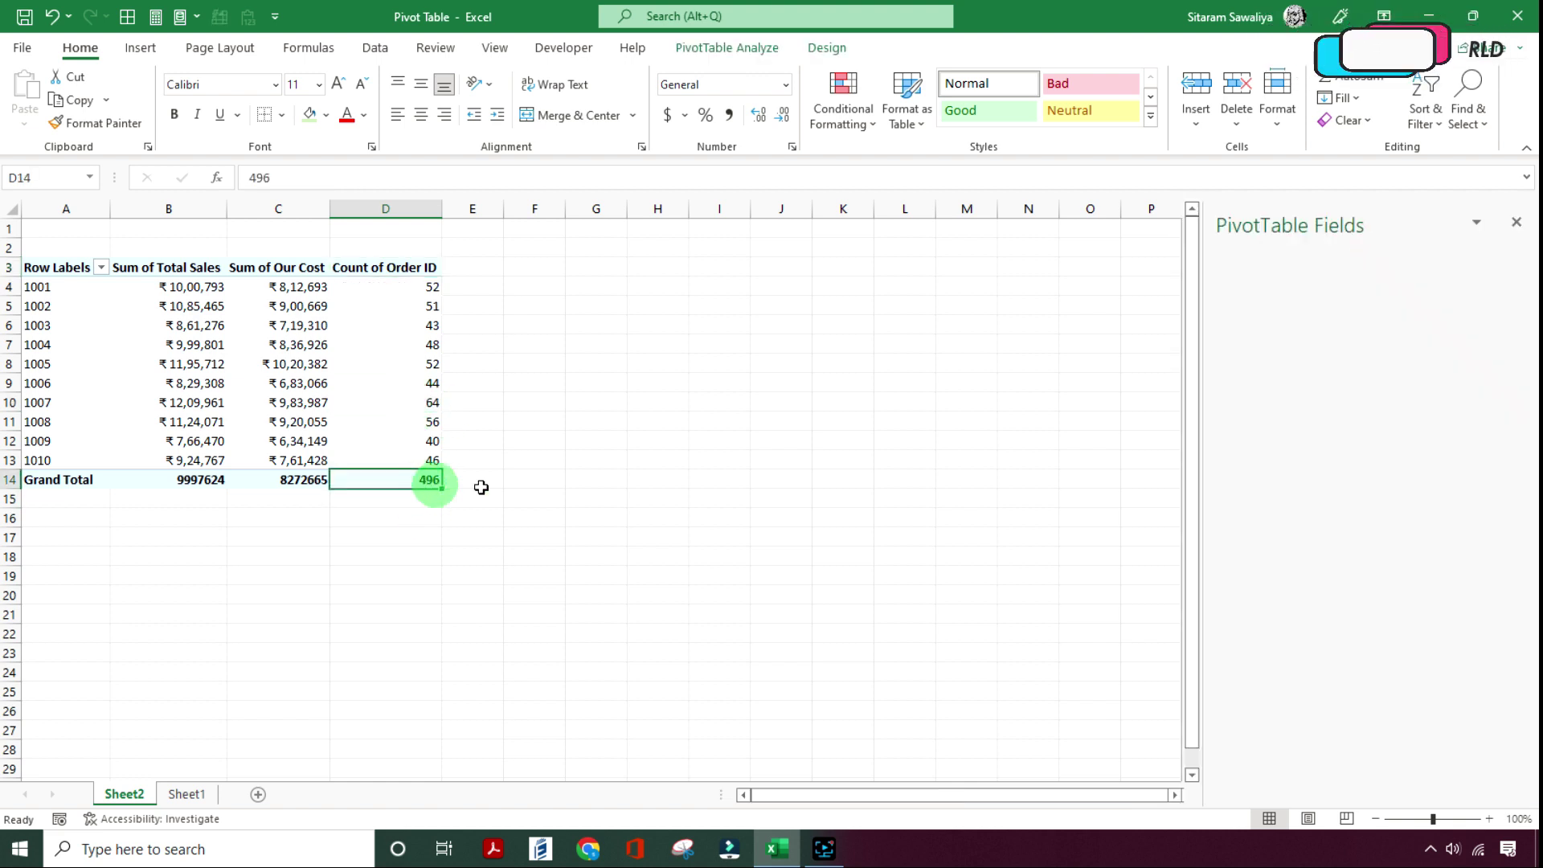
pyautogui.click(414, 306)
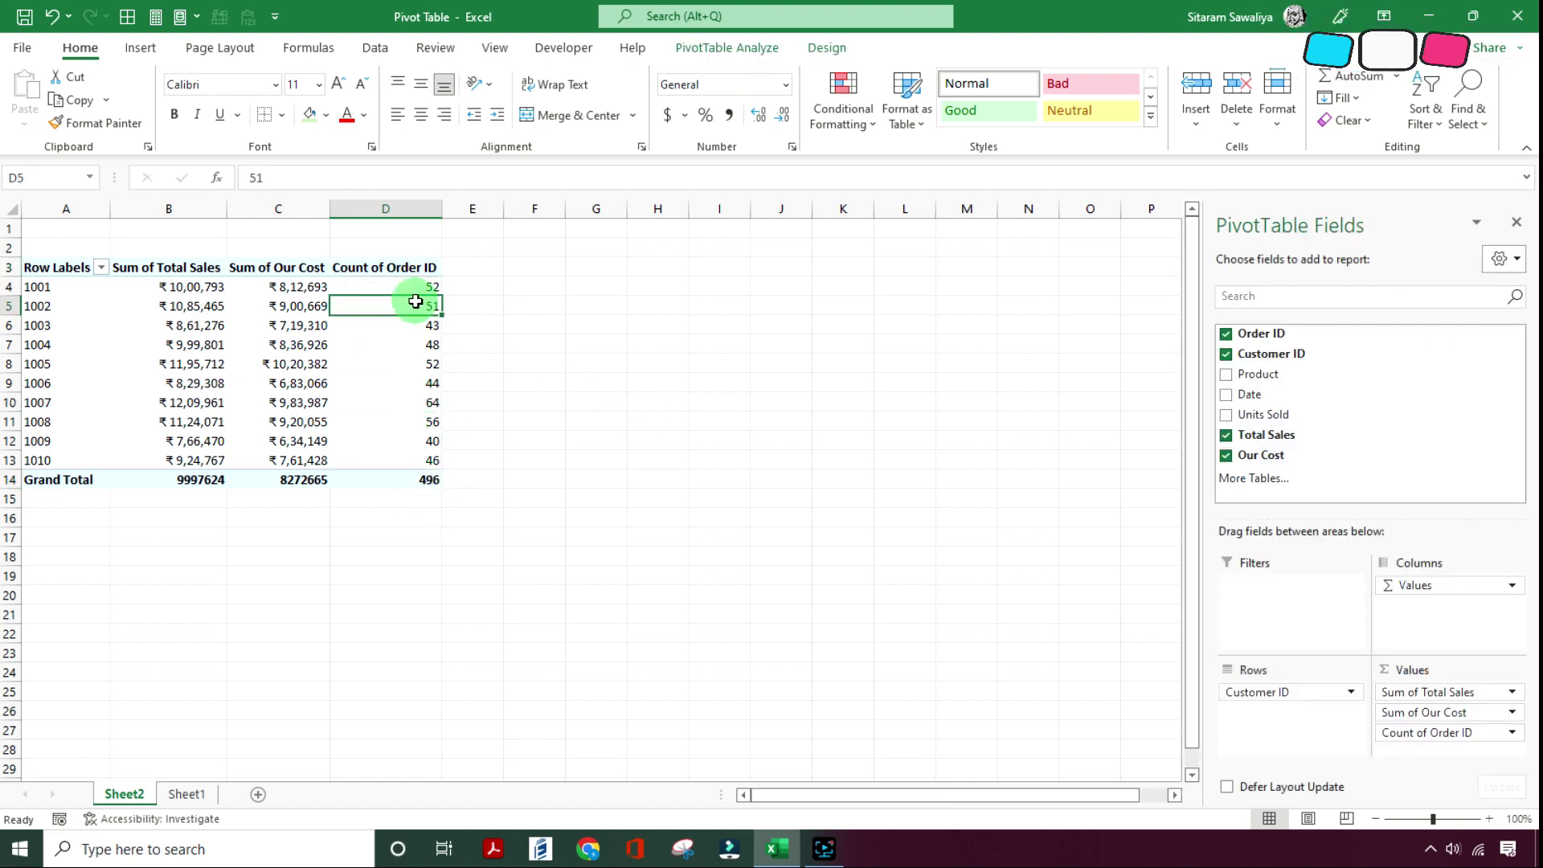
pyautogui.click(409, 402)
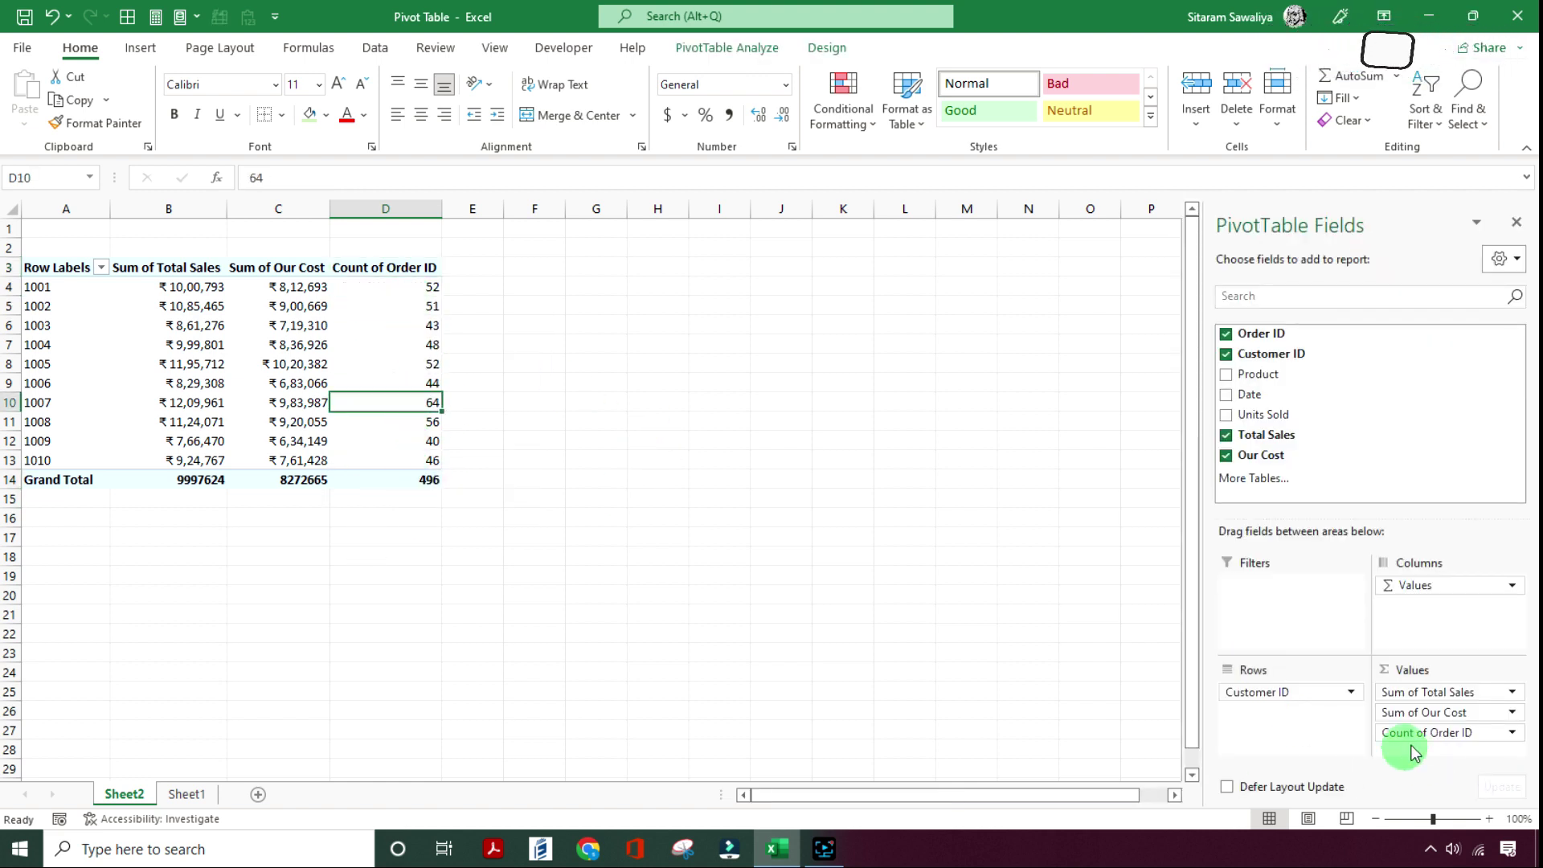
# Step: Remove Order ID and Our Cost from the Values area and Customer ID from Rows, leaving only Sum of Total Sales
pyautogui.moveTo(1435, 737); pyautogui.dragTo(876, 514)
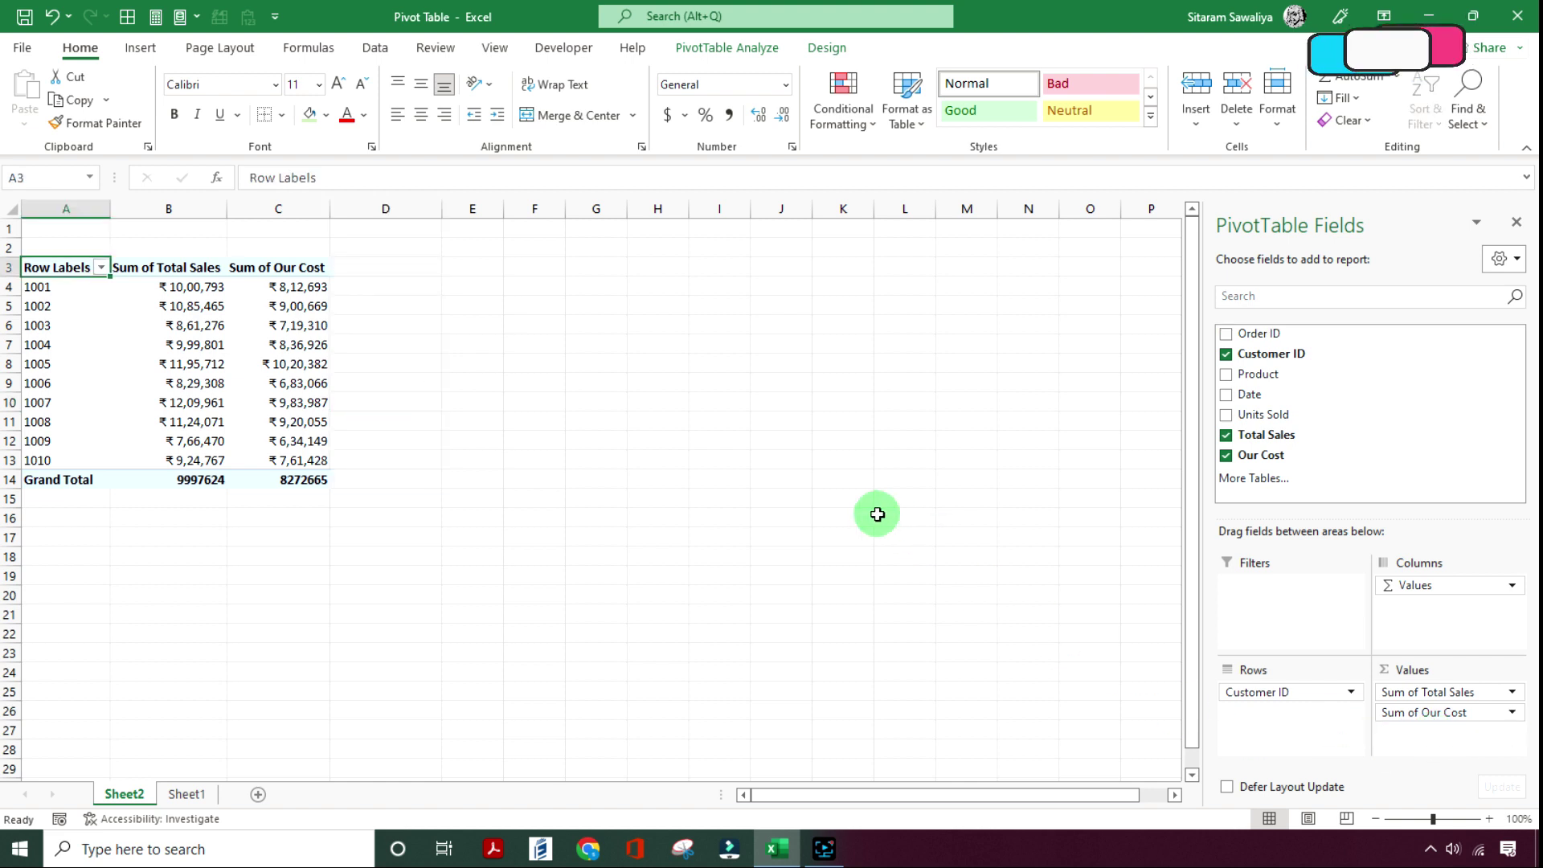
pyautogui.moveTo(1429, 713); pyautogui.dragTo(463, 471)
pyautogui.moveTo(152, 305); pyautogui.dragTo(161, 441)
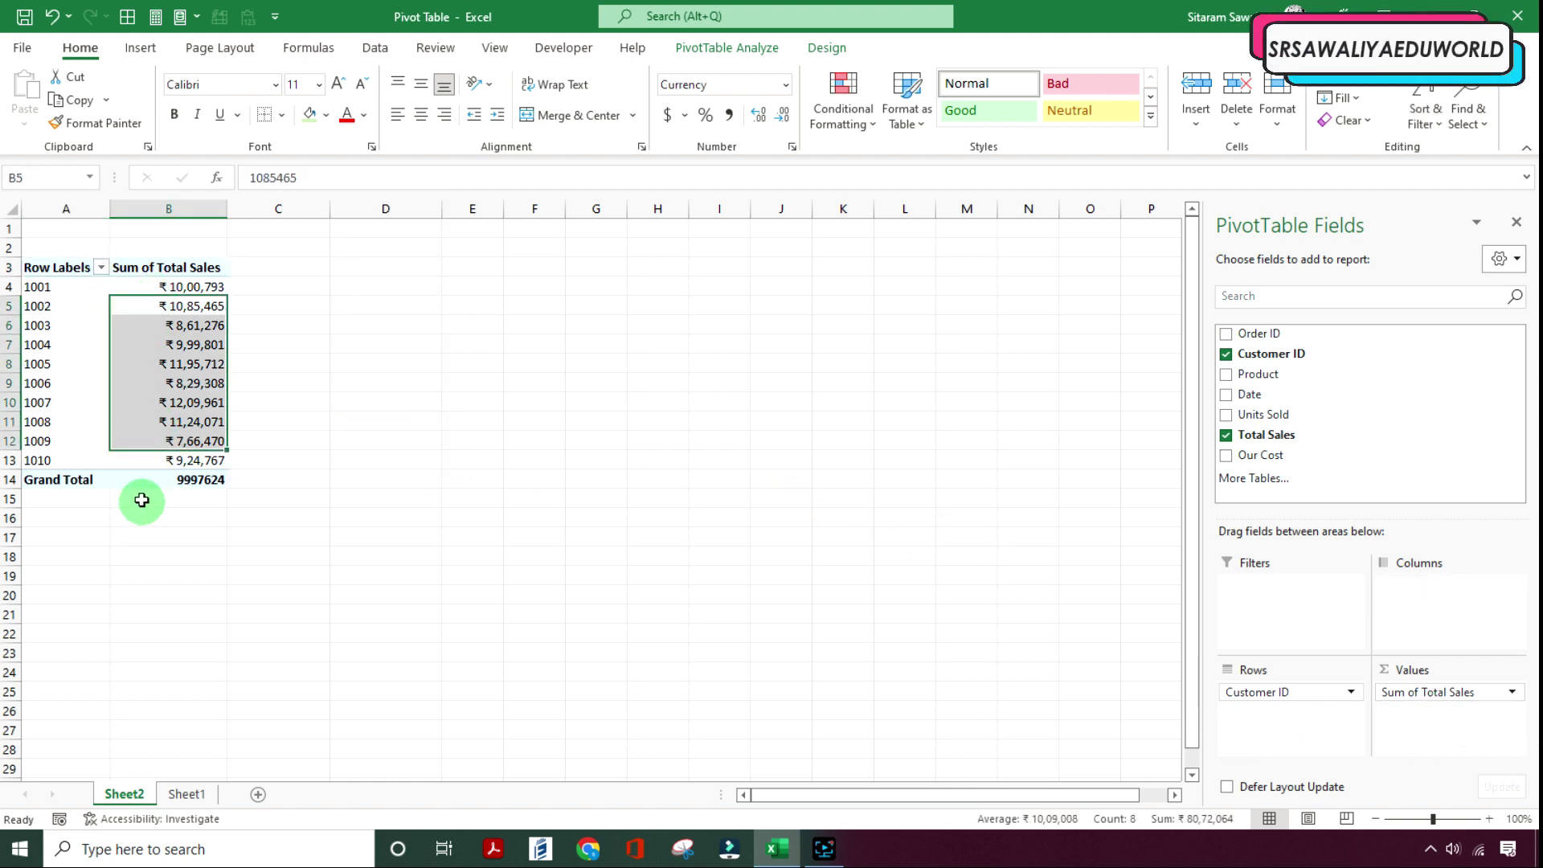
pyautogui.click(160, 480)
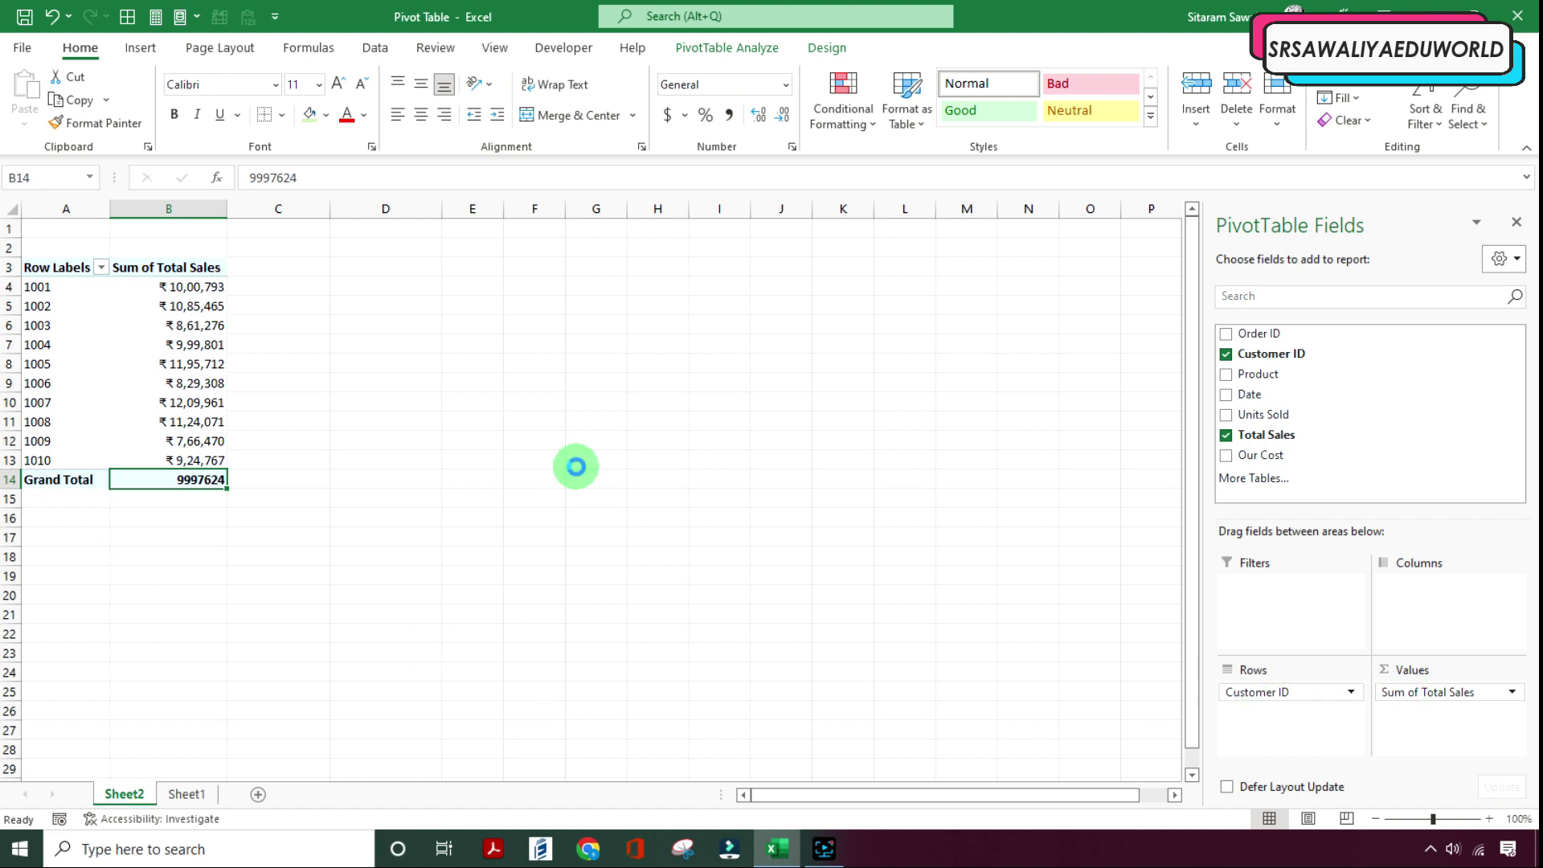
pyautogui.click(77, 305)
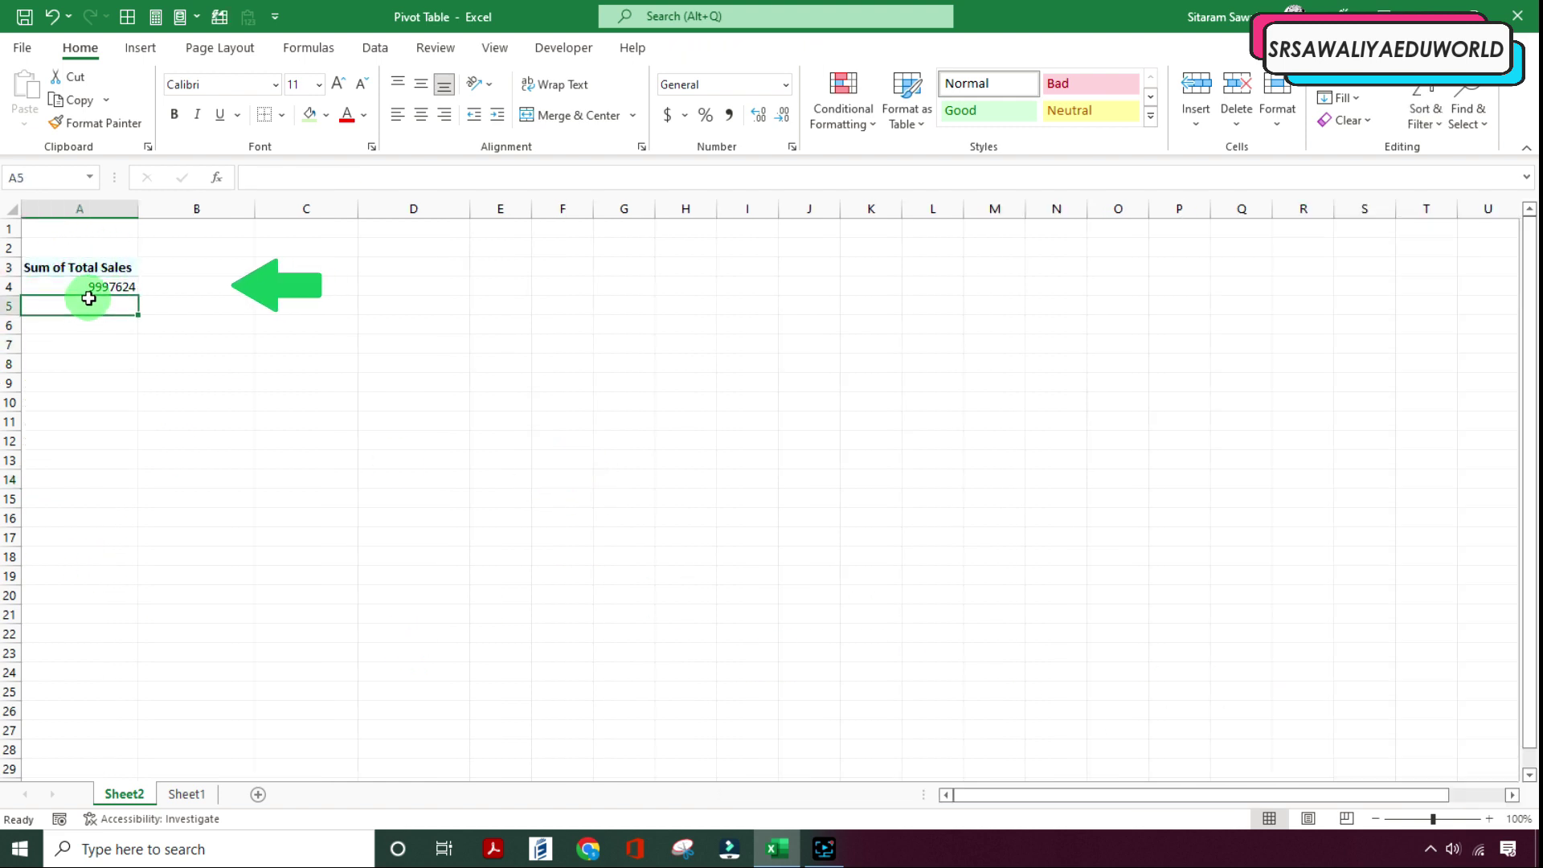
pyautogui.click(121, 287)
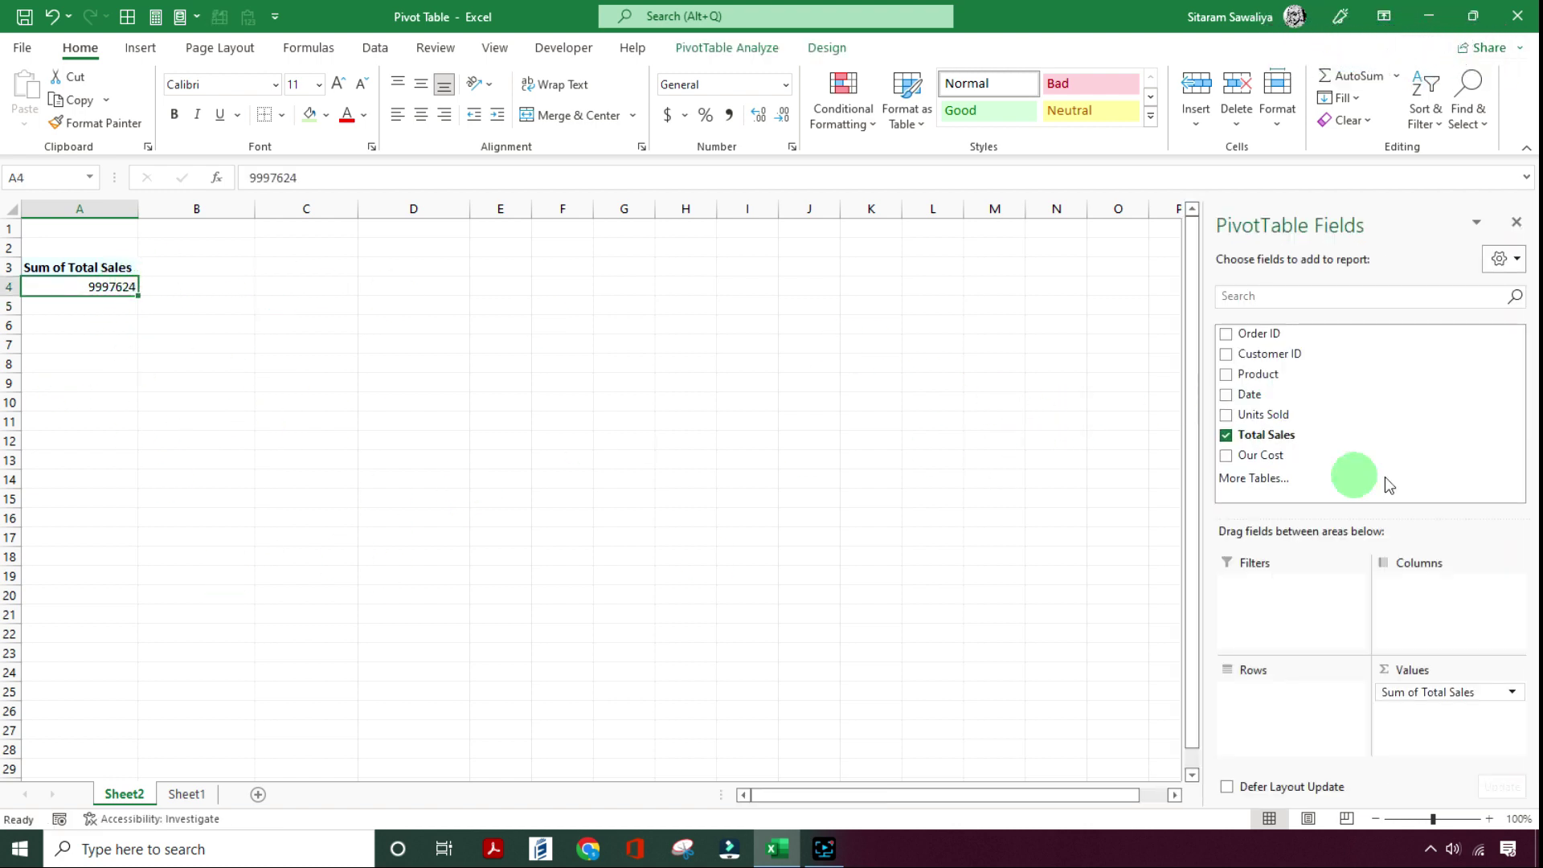
# Step: Add Customer ID to the Rows area and look through the total sales per customer
pyautogui.moveTo(1280, 354); pyautogui.dragTo(1267, 718)
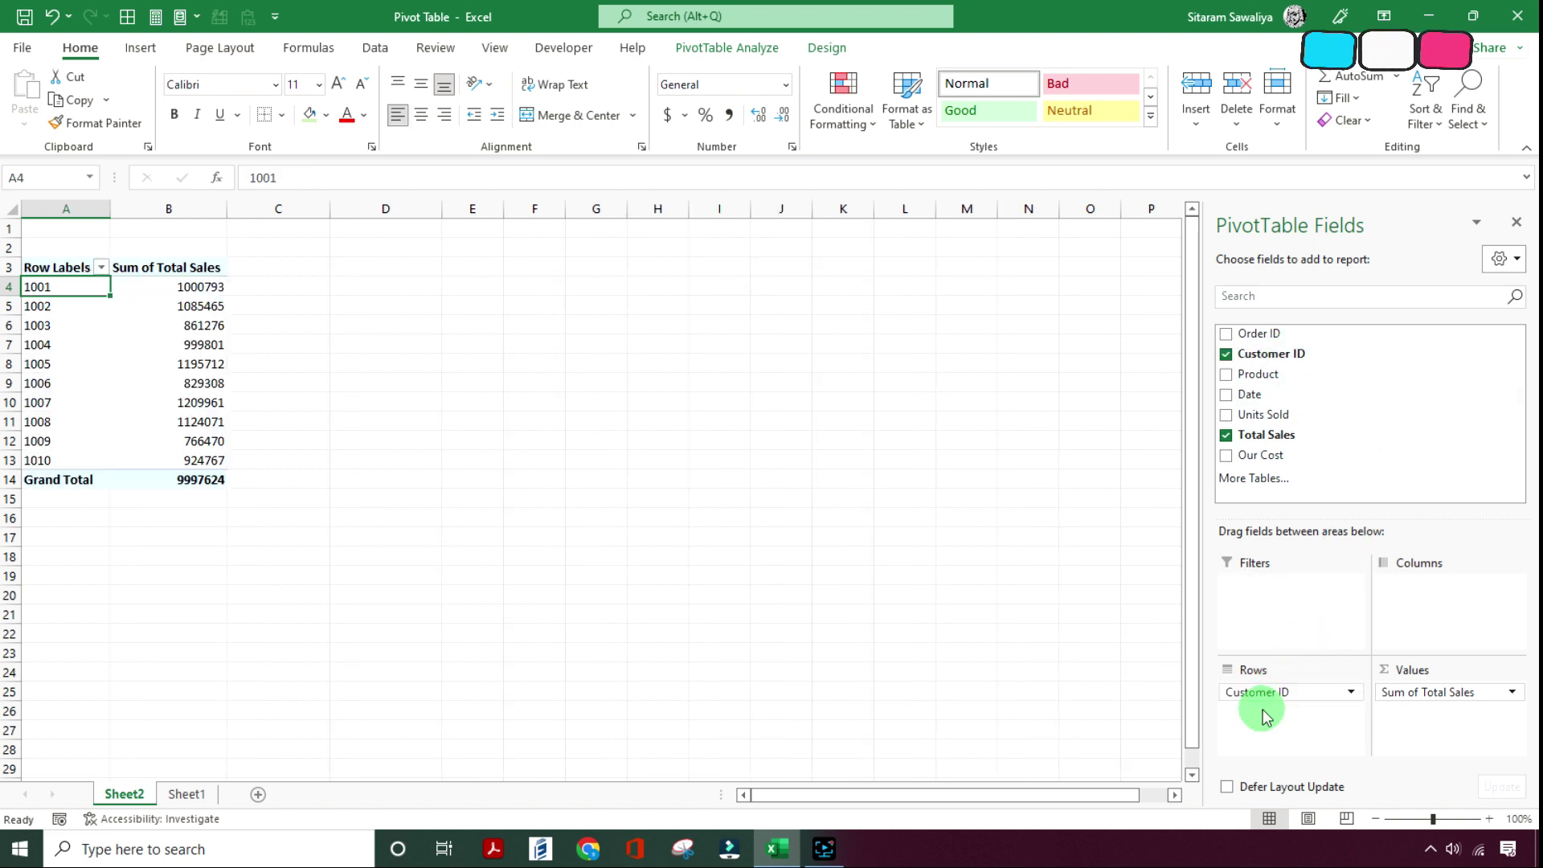
pyautogui.click(95, 337)
pyautogui.click(240, 440)
pyautogui.click(222, 347)
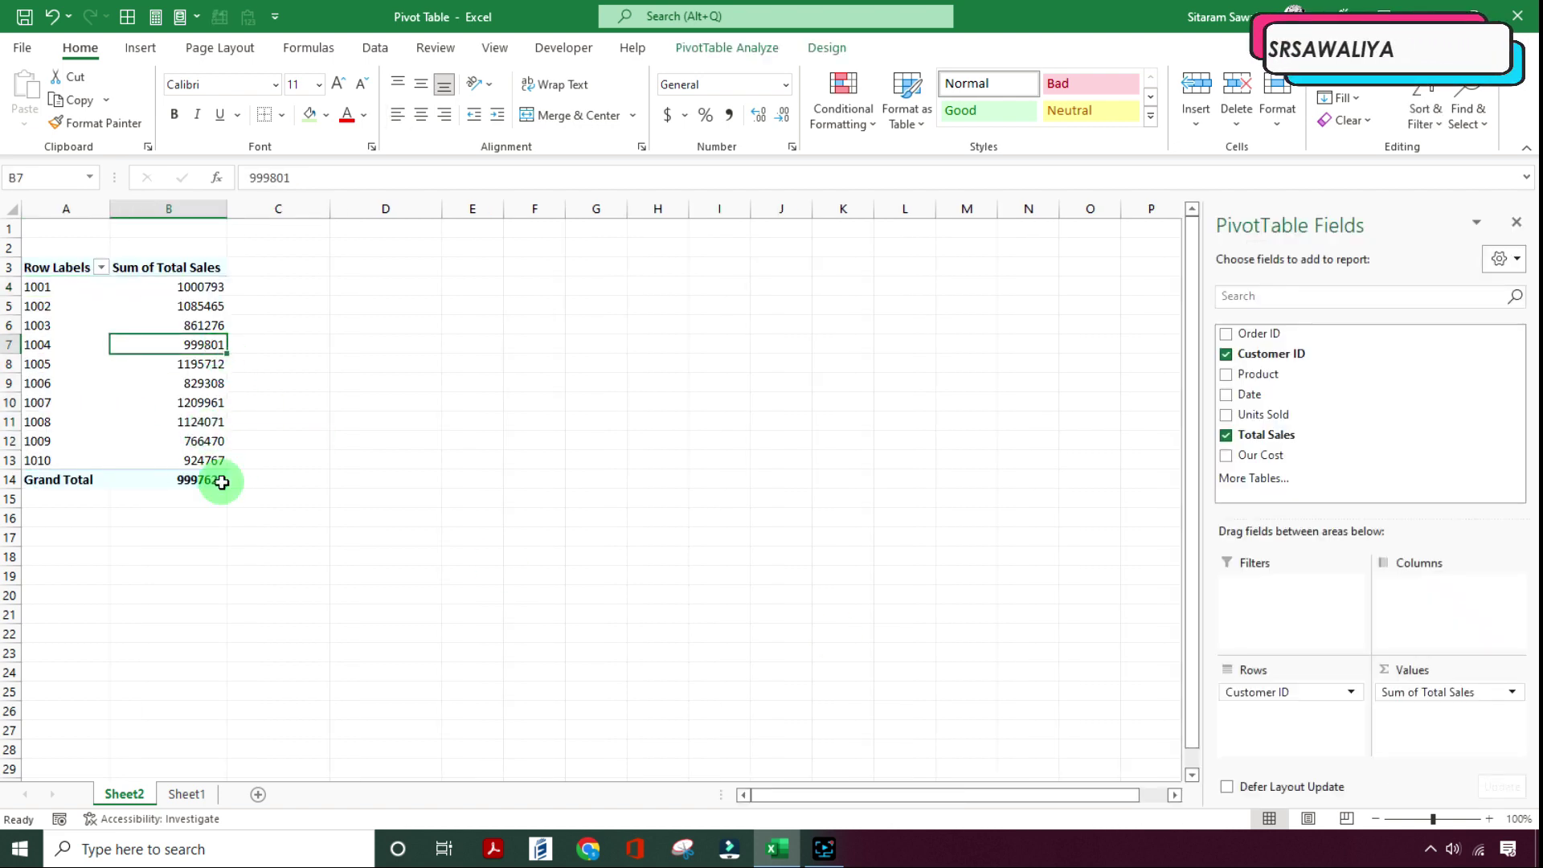
pyautogui.click(179, 441)
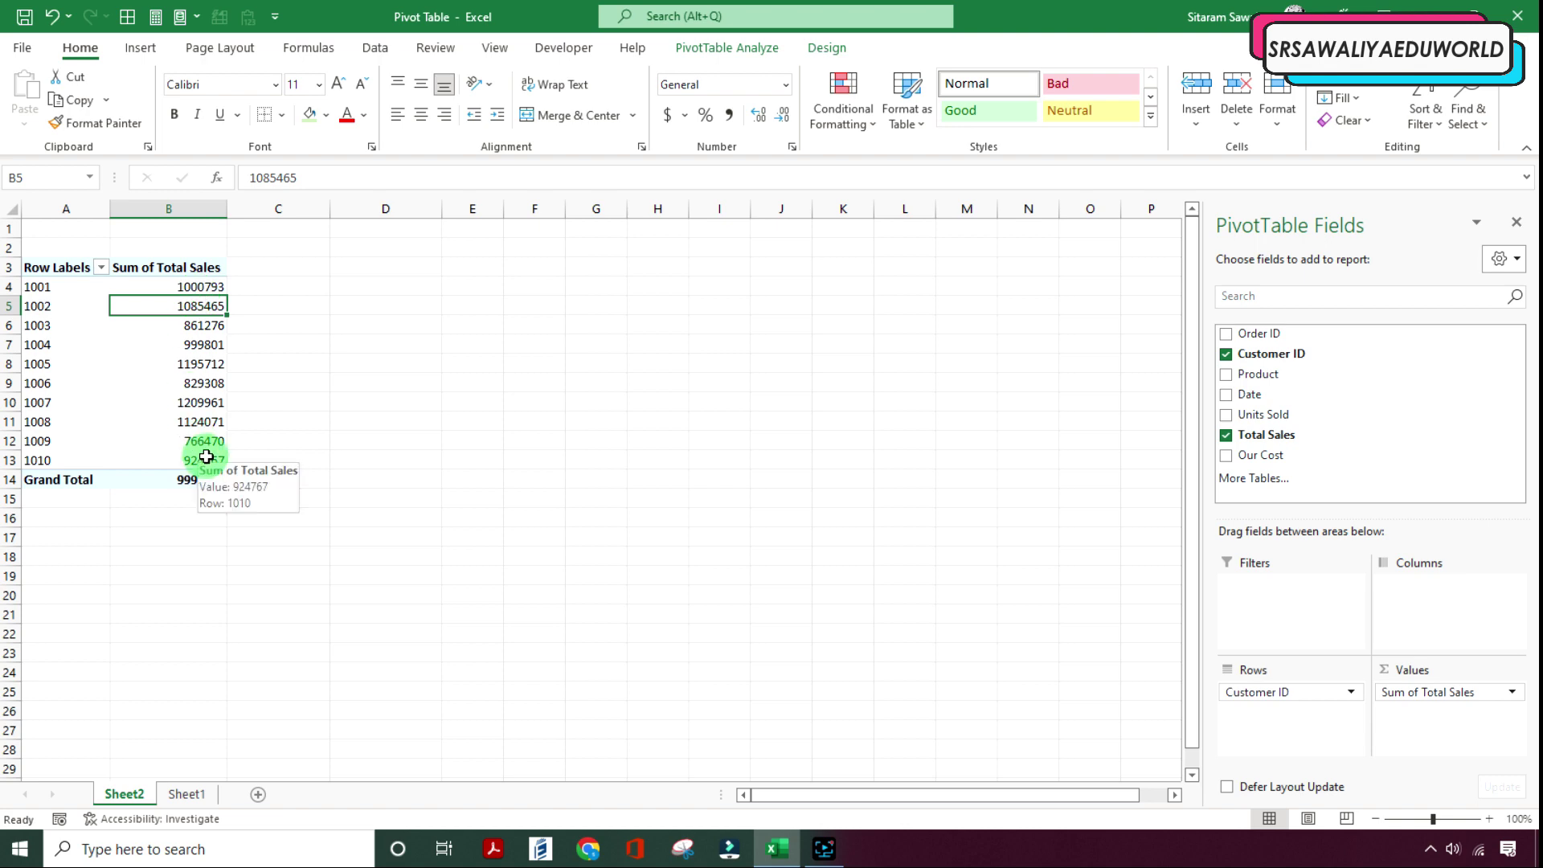
pyautogui.moveTo(59, 287); pyautogui.dragTo(60, 462)
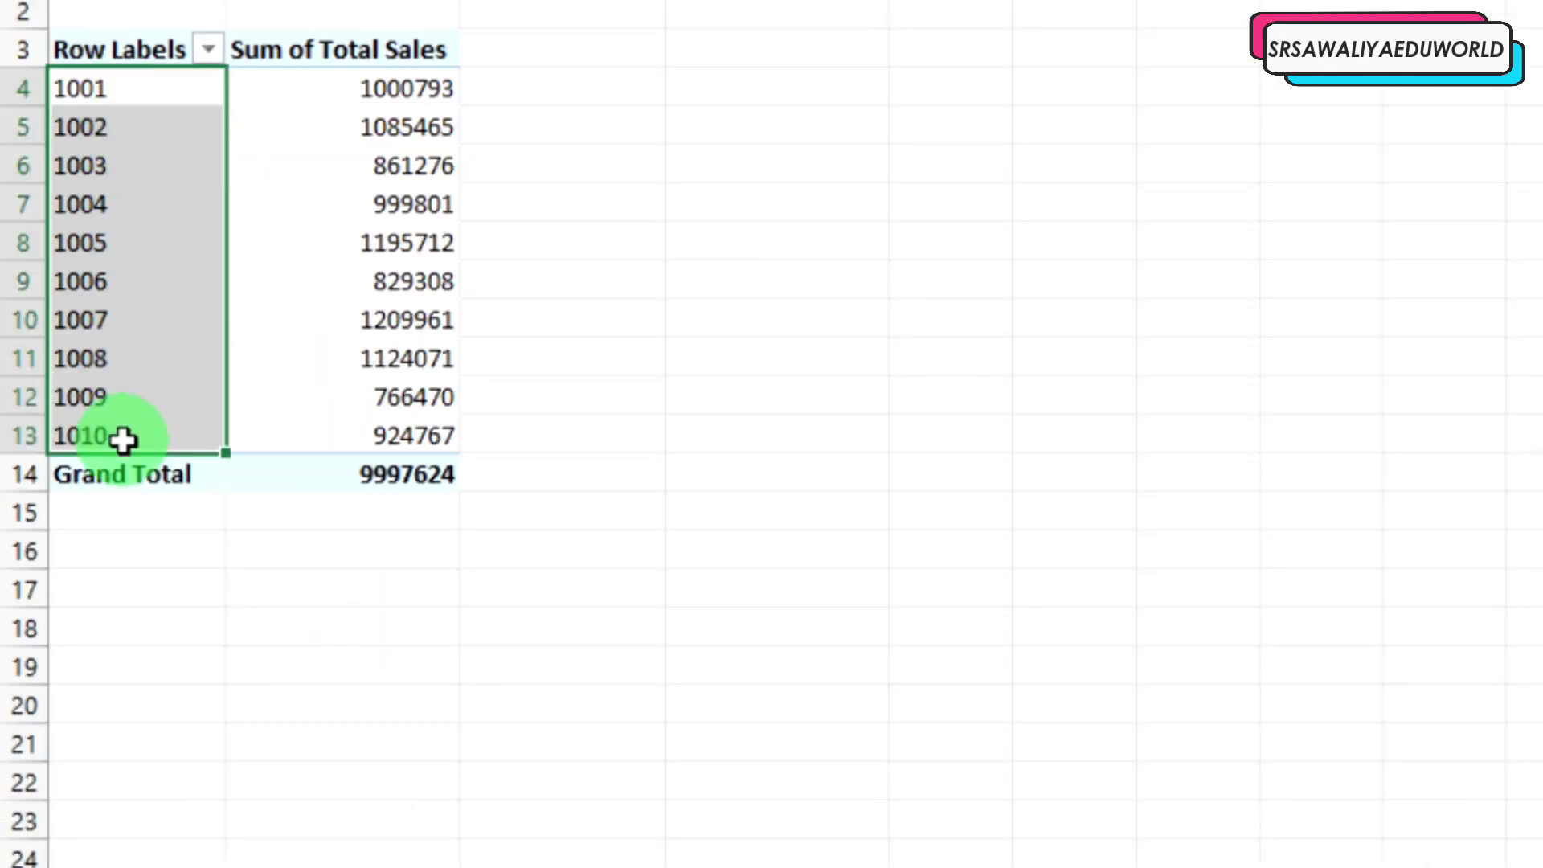
# Step: Sort the pivot table by Sum of Total Sales from largest to smallest and check the top customer's row
pyautogui.click(402, 314)
pyautogui.click(390, 166)
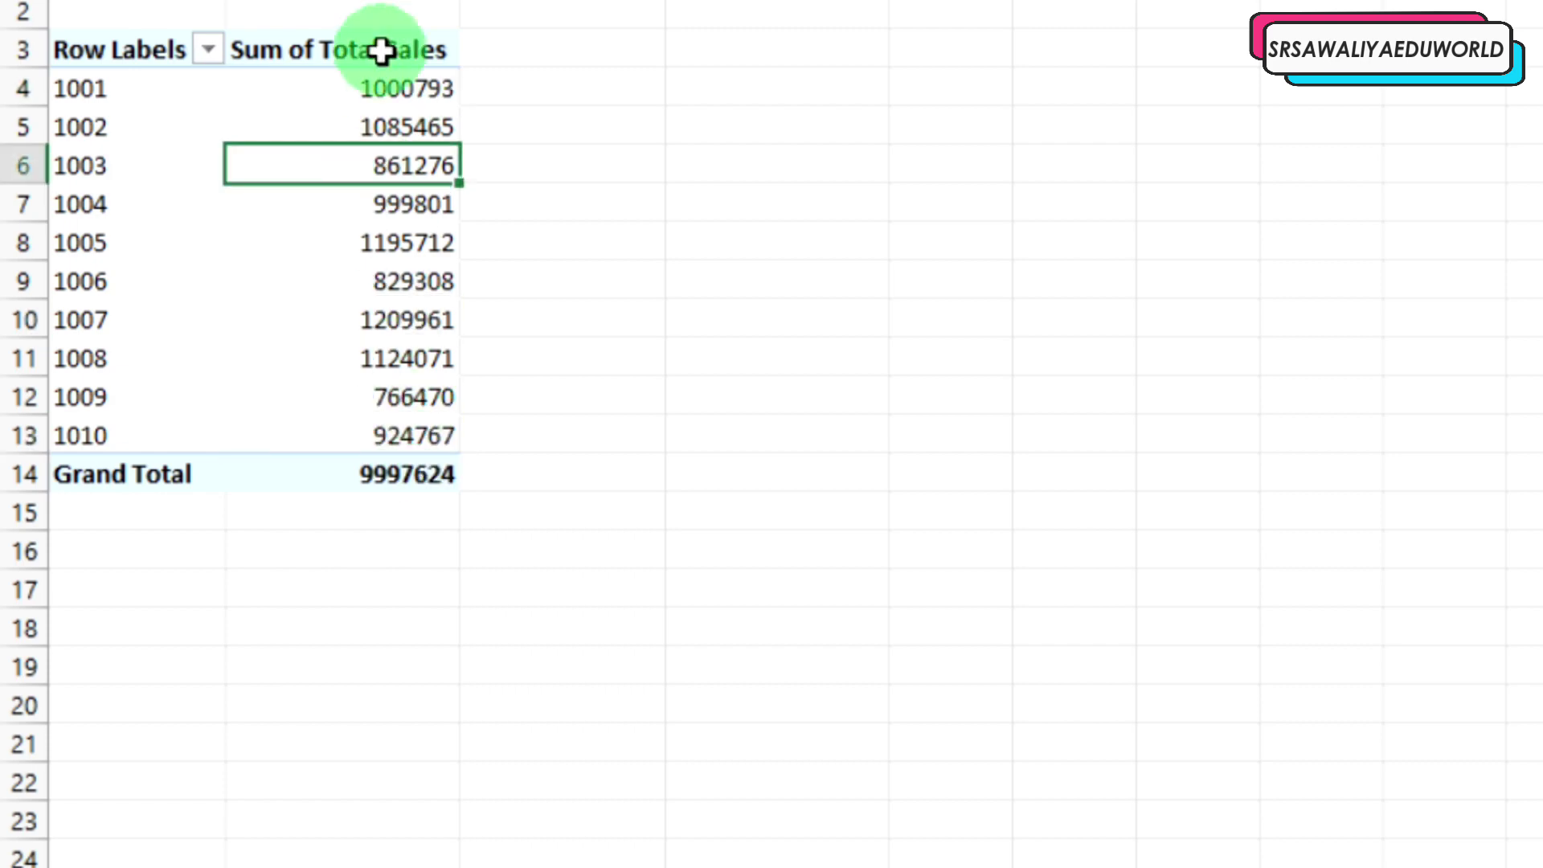
pyautogui.rightClick(383, 165)
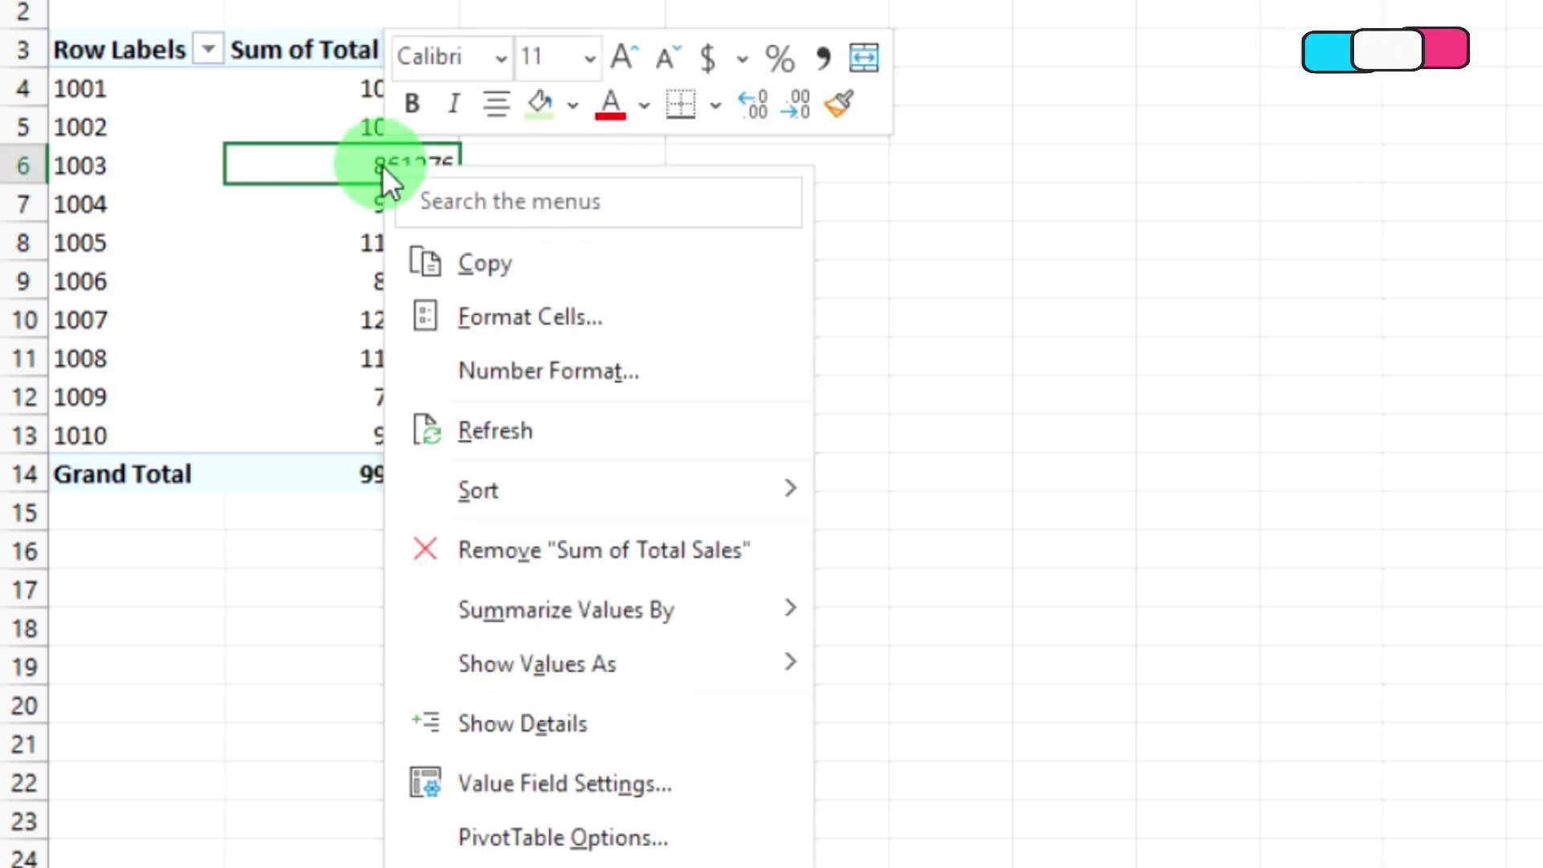
pyautogui.moveTo(591, 514)
pyautogui.click(1009, 557)
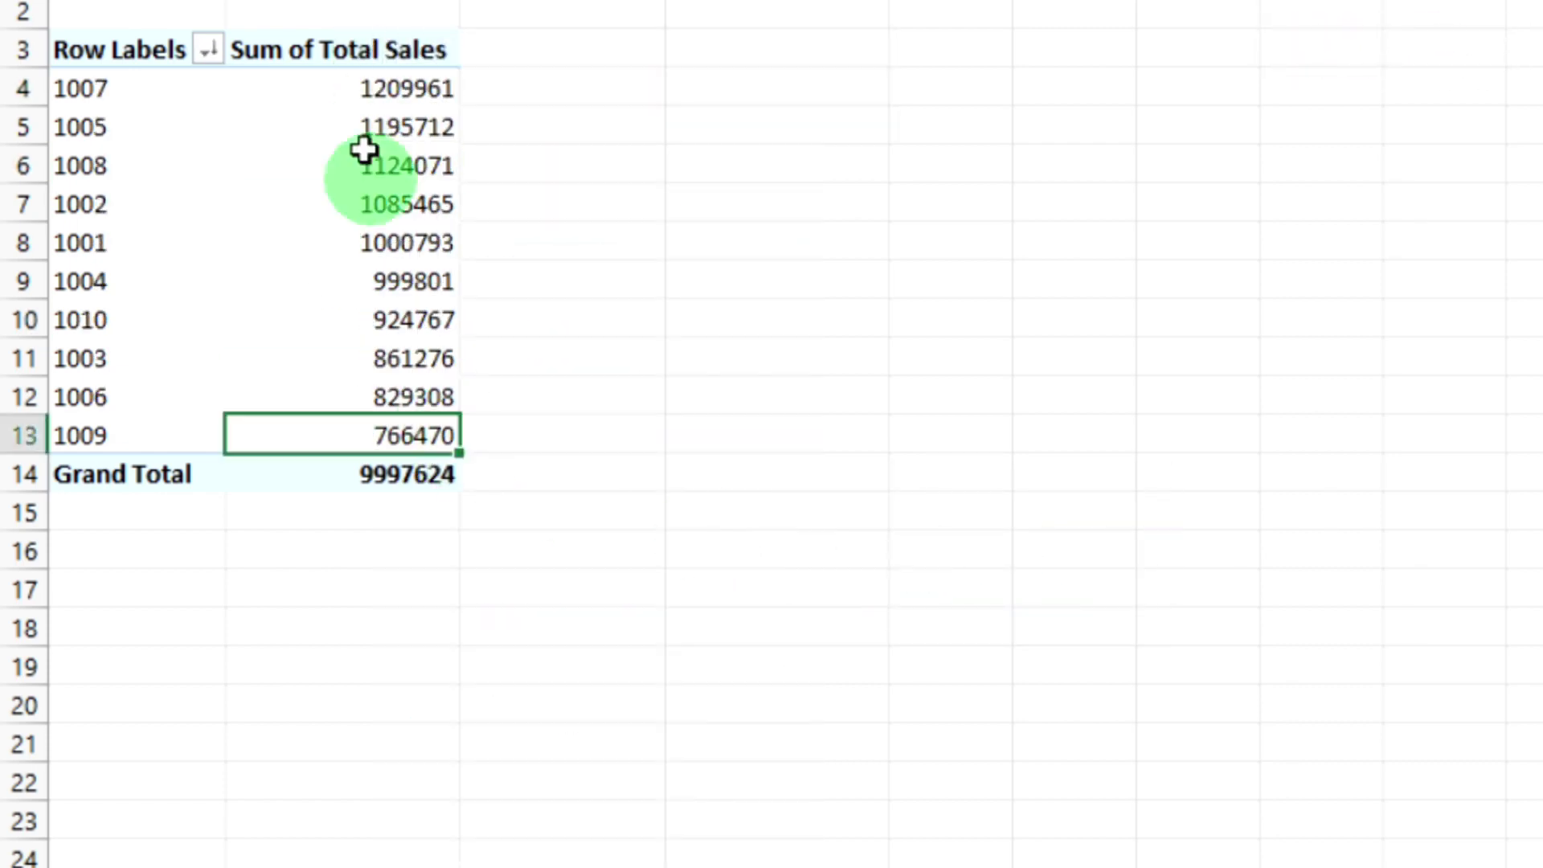
pyautogui.click(372, 87)
pyautogui.moveTo(93, 90); pyautogui.dragTo(372, 84)
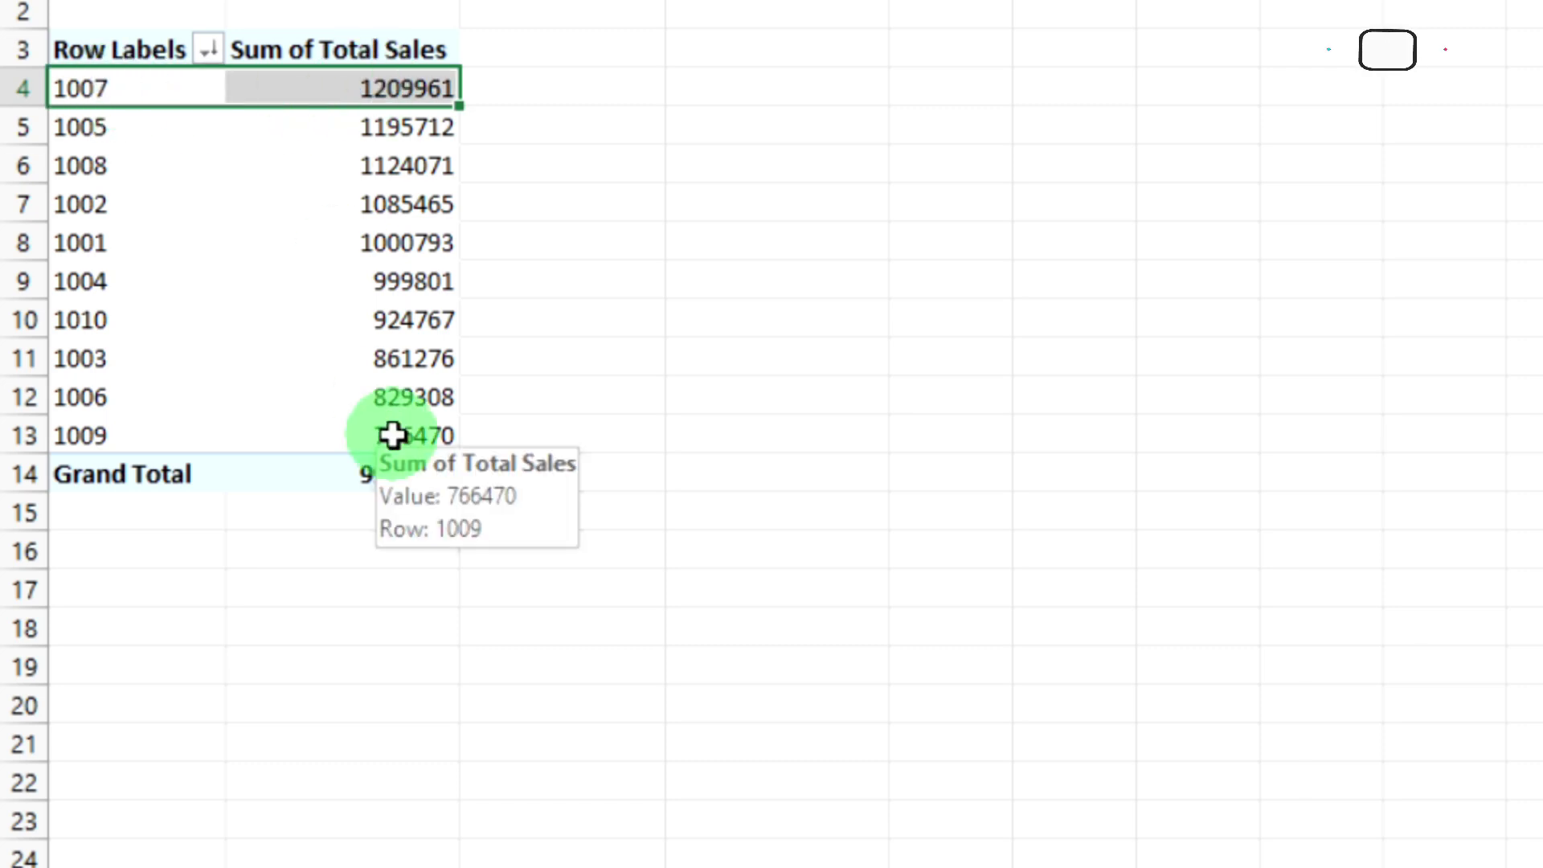
# Step: Sort the pivot table's customer IDs from smallest to largest
pyautogui.click(128, 64)
pyautogui.click(128, 84)
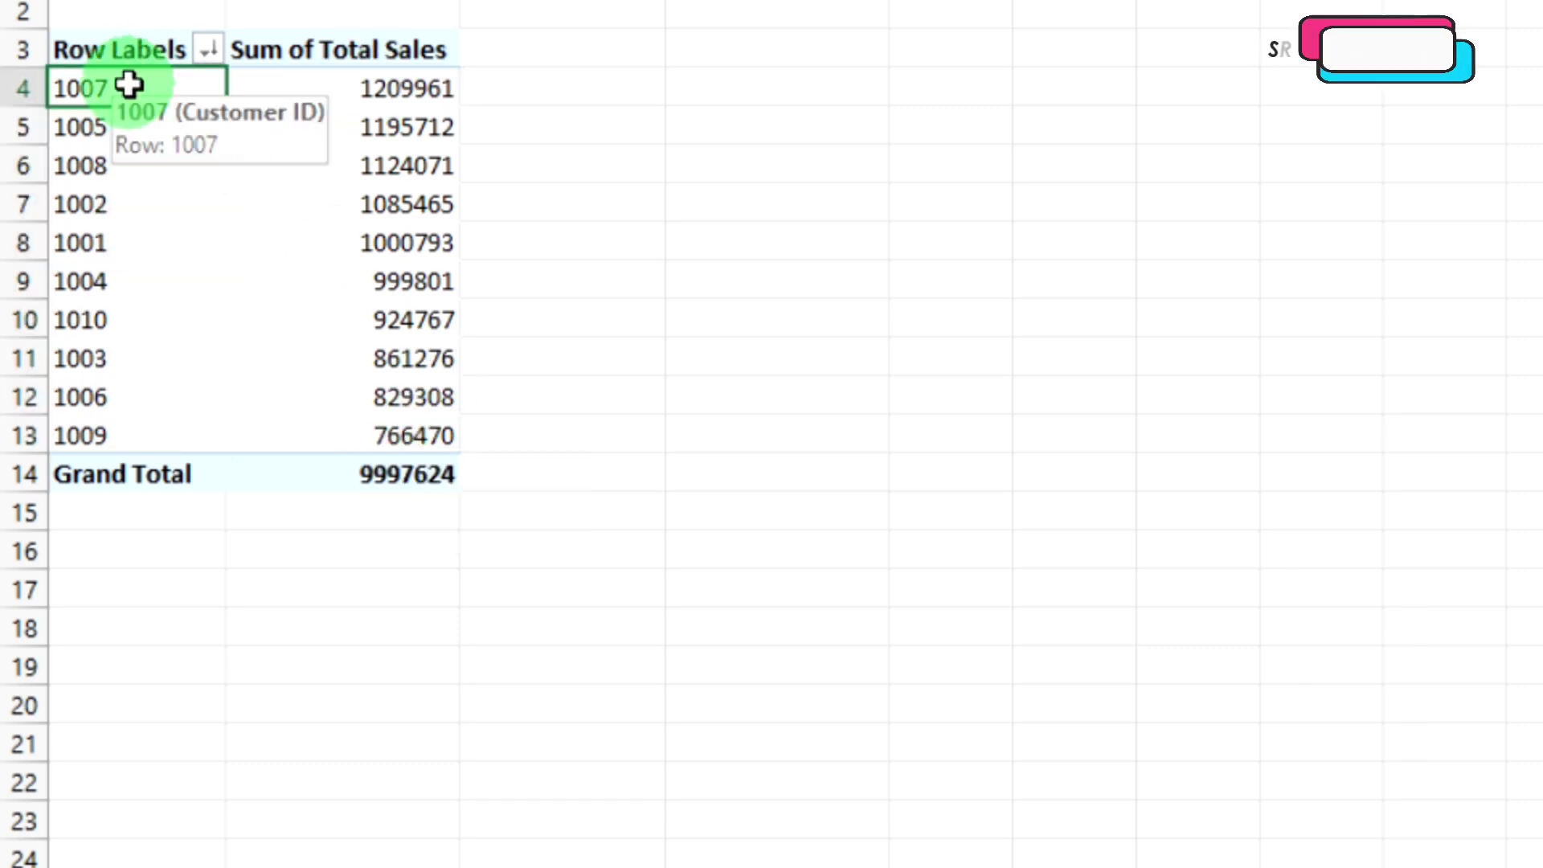
pyautogui.rightClick(128, 84)
pyautogui.moveTo(320, 368)
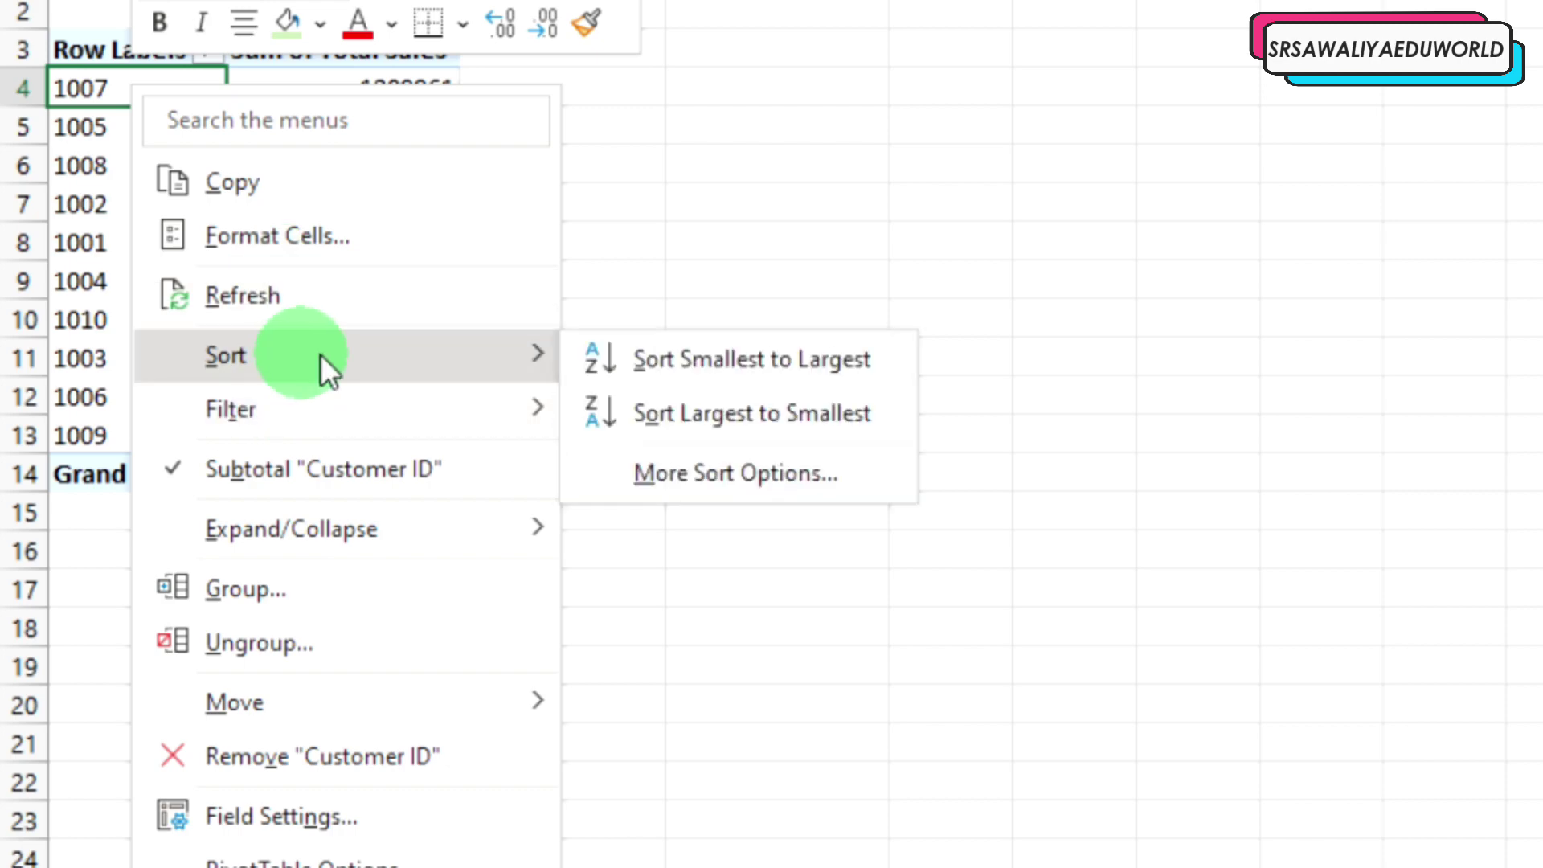
pyautogui.click(707, 356)
pyautogui.click(179, 169)
pyautogui.click(141, 242)
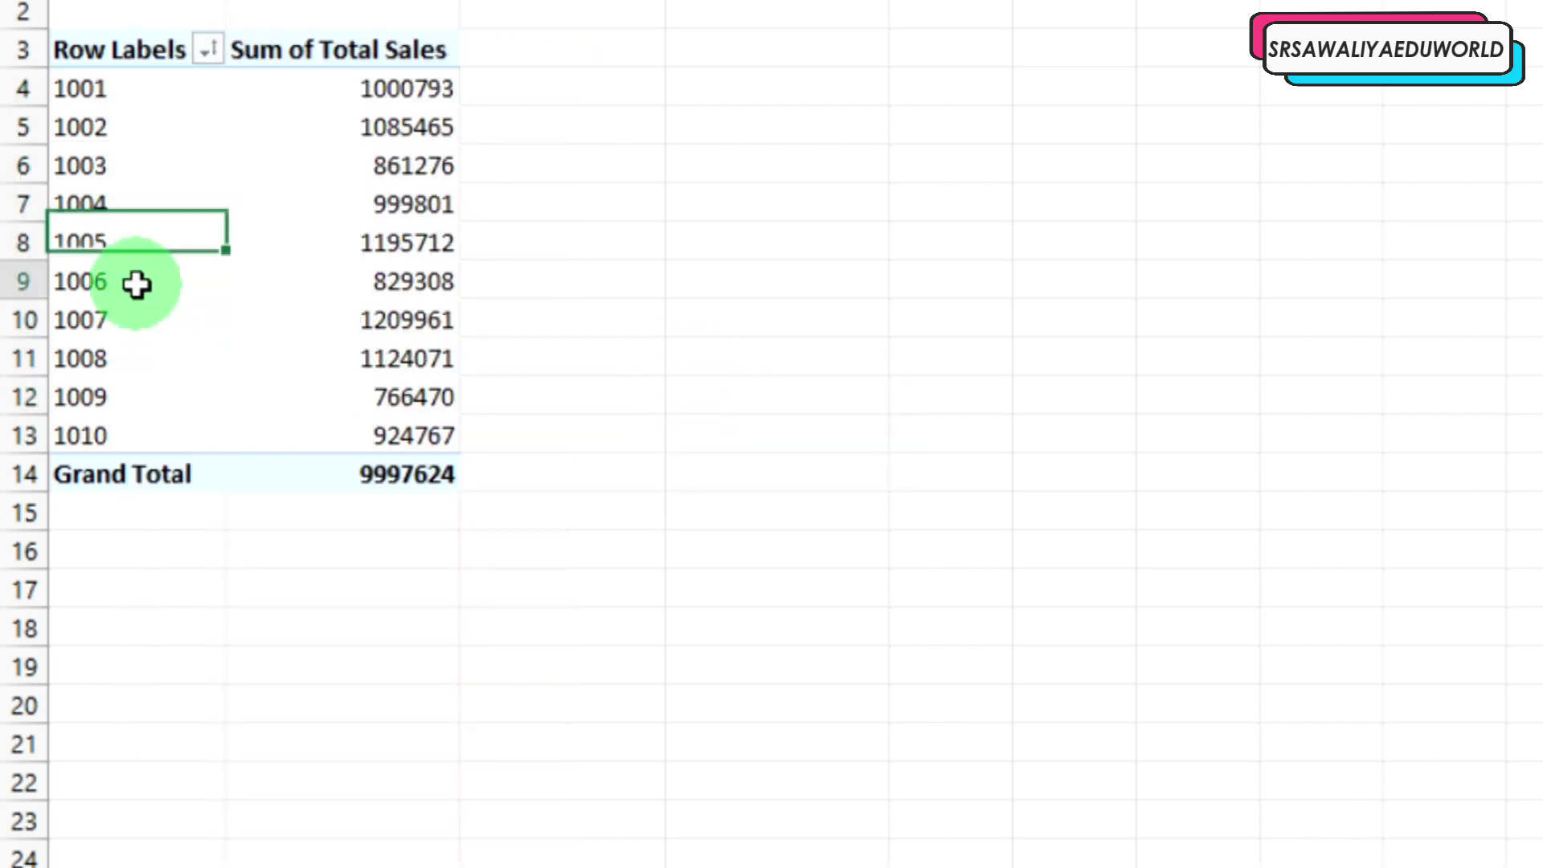
# Step: Move customer 1006 to the beginning of the row labels
pyautogui.click(135, 281)
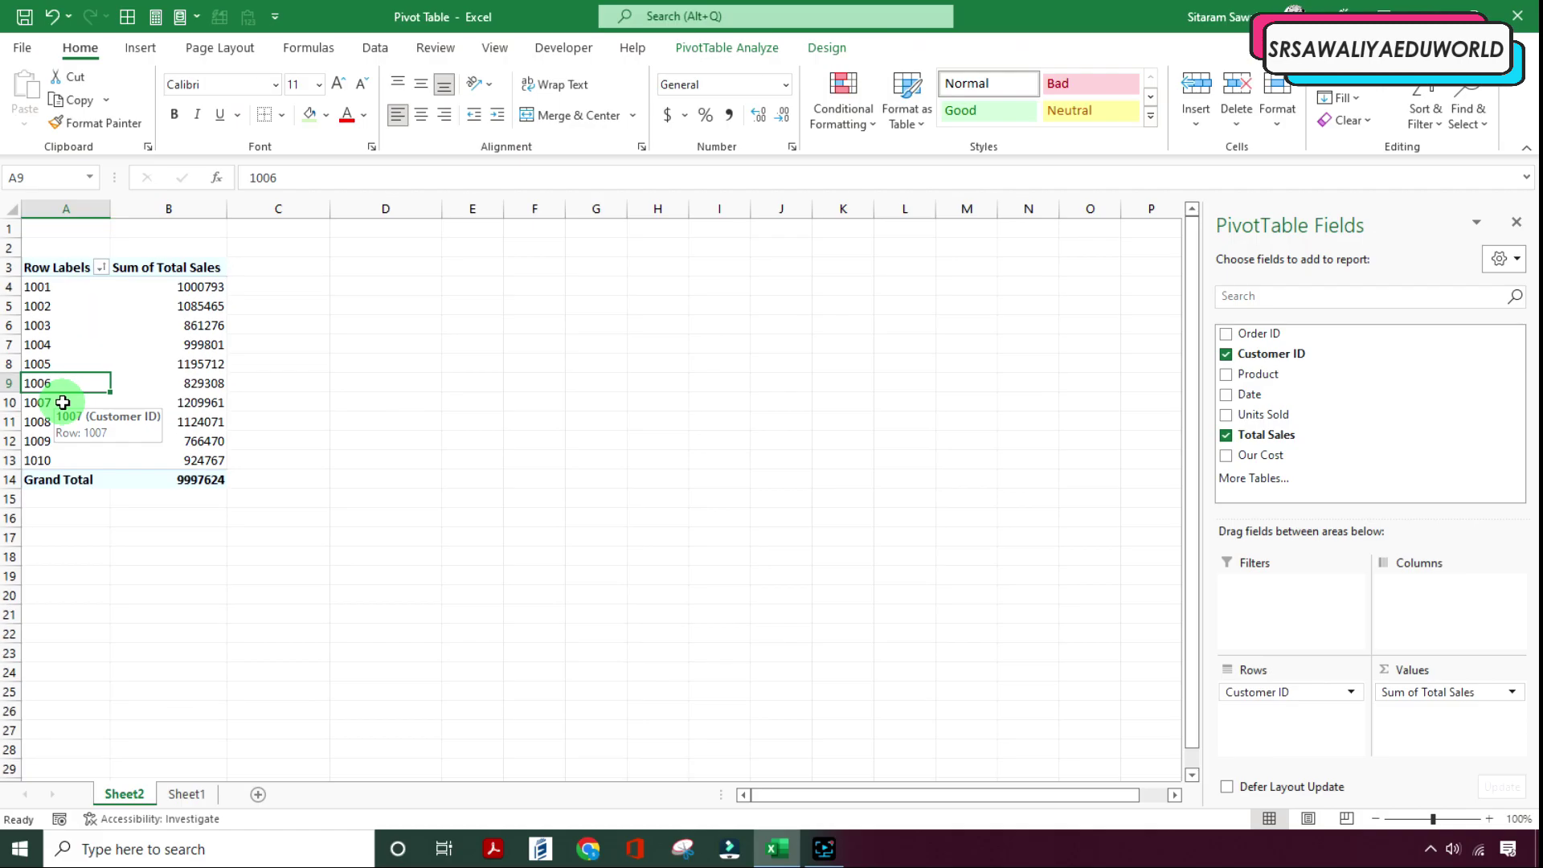
pyautogui.rightClick(69, 385)
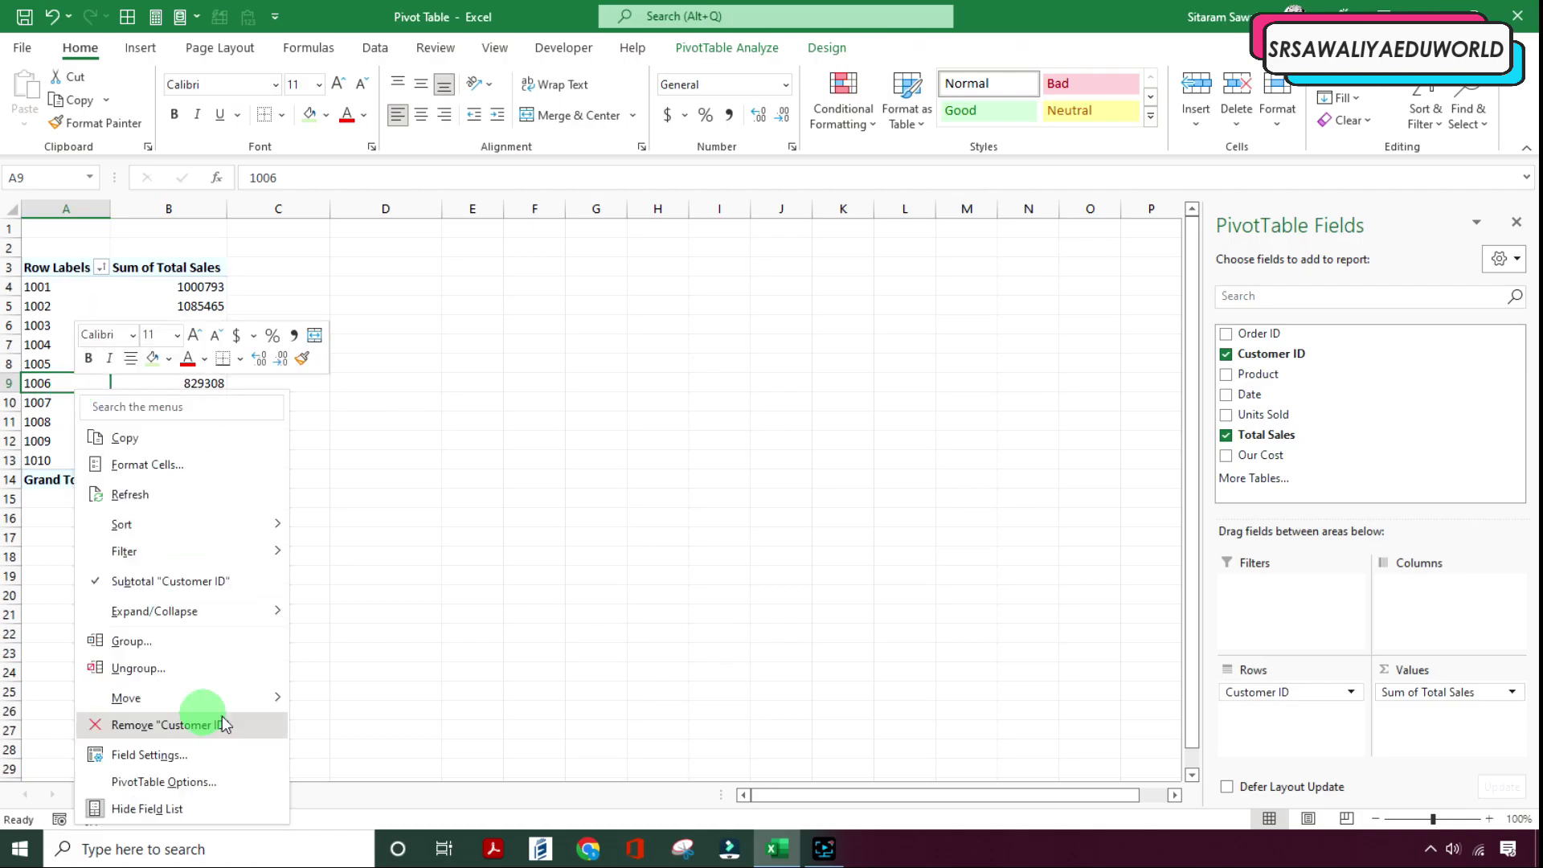
pyautogui.moveTo(193, 711)
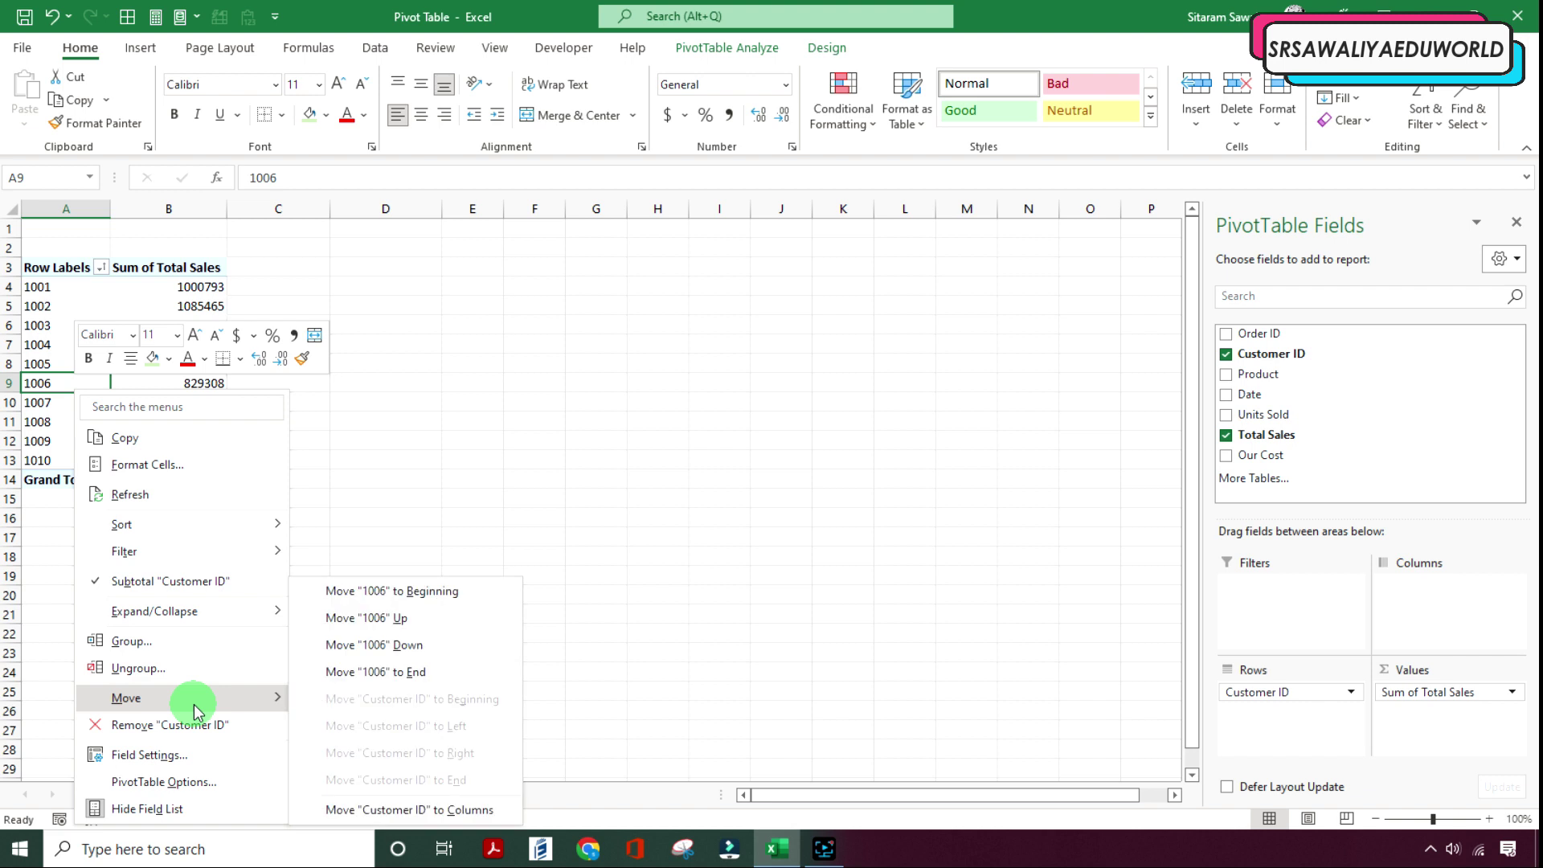
pyautogui.click(420, 597)
pyautogui.click(41, 278)
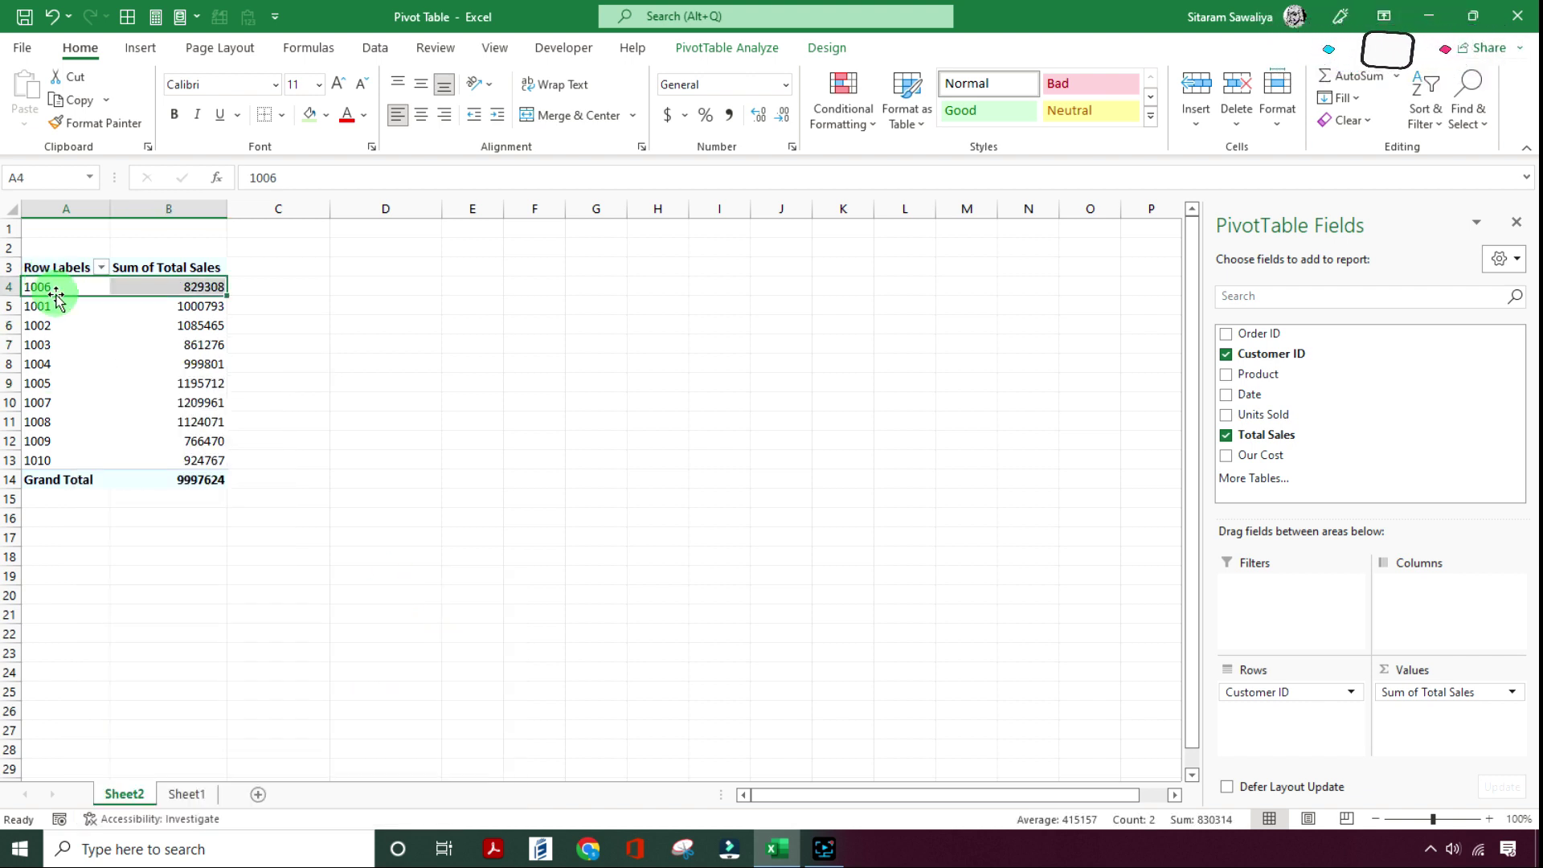
pyautogui.click(63, 290)
pyautogui.click(65, 291)
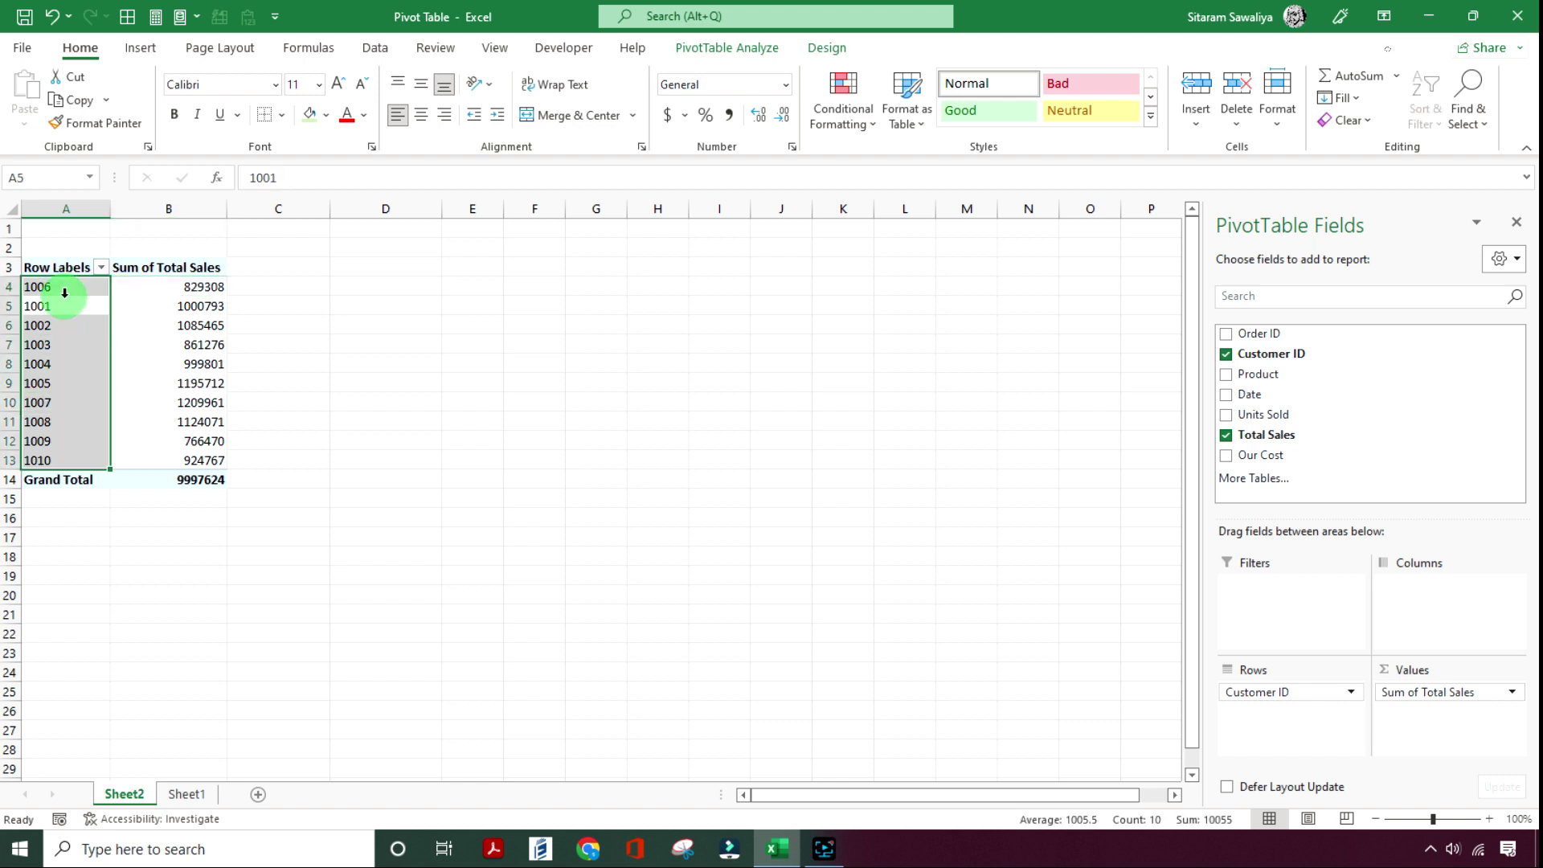
pyautogui.click(71, 309)
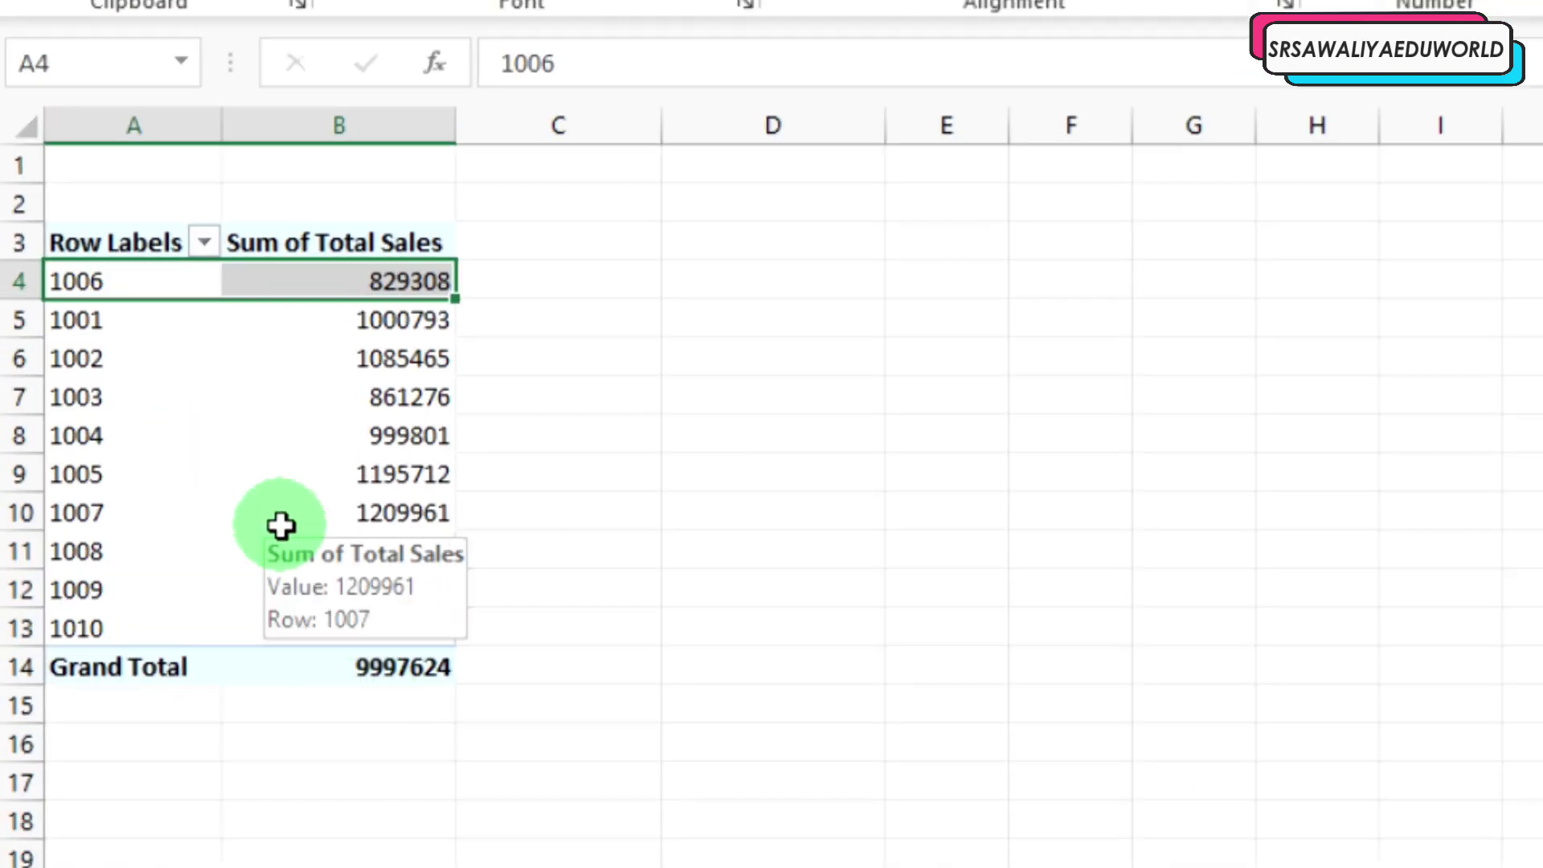
# Step: Try to place the customer 1006 row at row 10 of the pivot table
pyautogui.hotkey('ctrl', 'c')
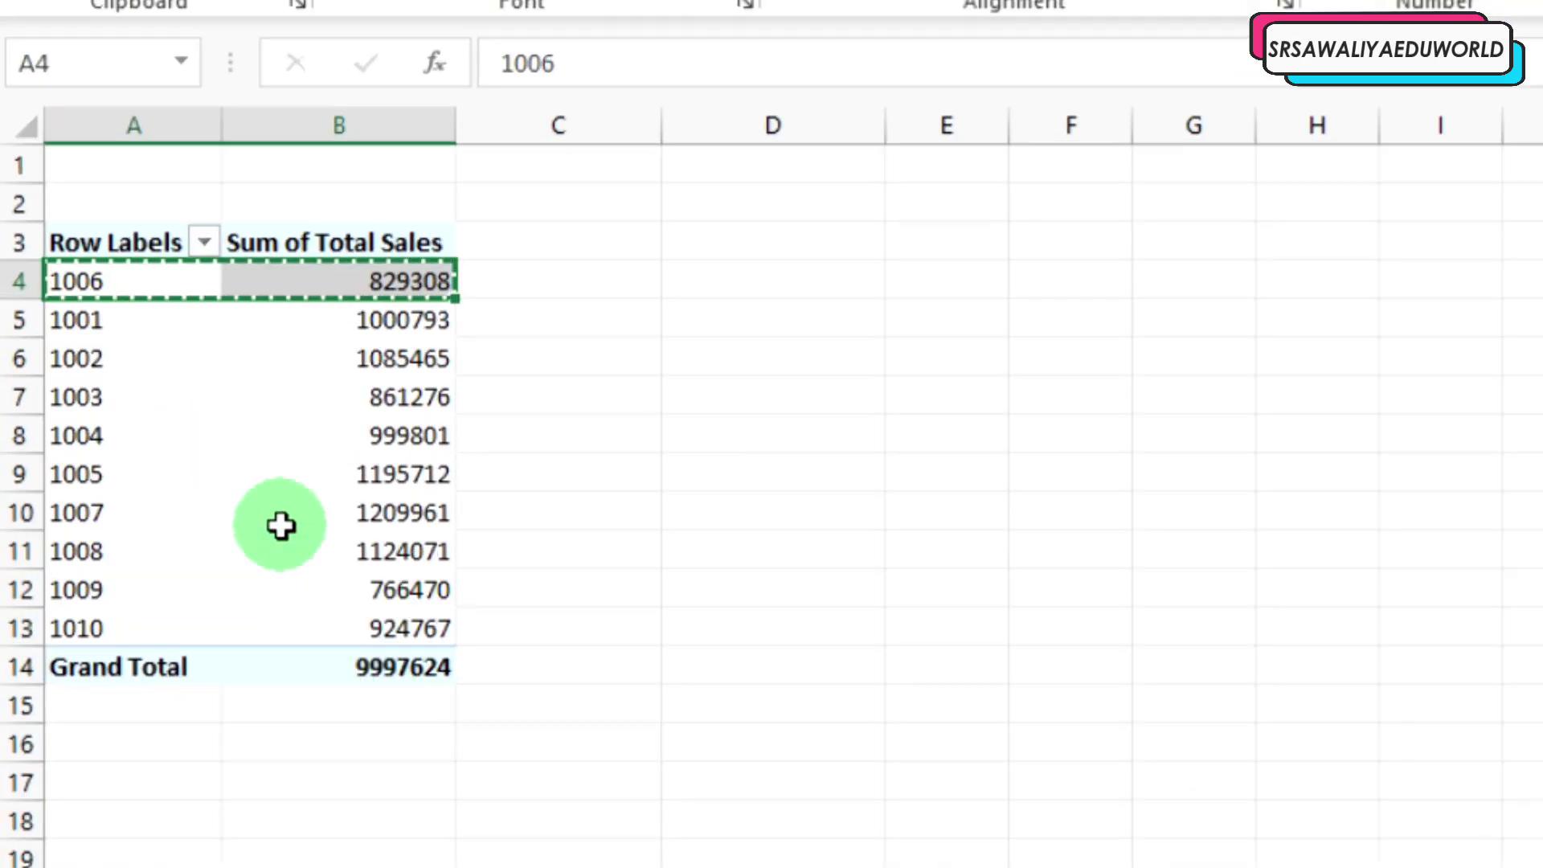
pyautogui.press('Down')
pyautogui.press('Down')
pyautogui.press('Down')
pyautogui.press('Down')
pyautogui.press('Down')
pyautogui.press('Down')
pyautogui.hotkey('ctrl', 'v')
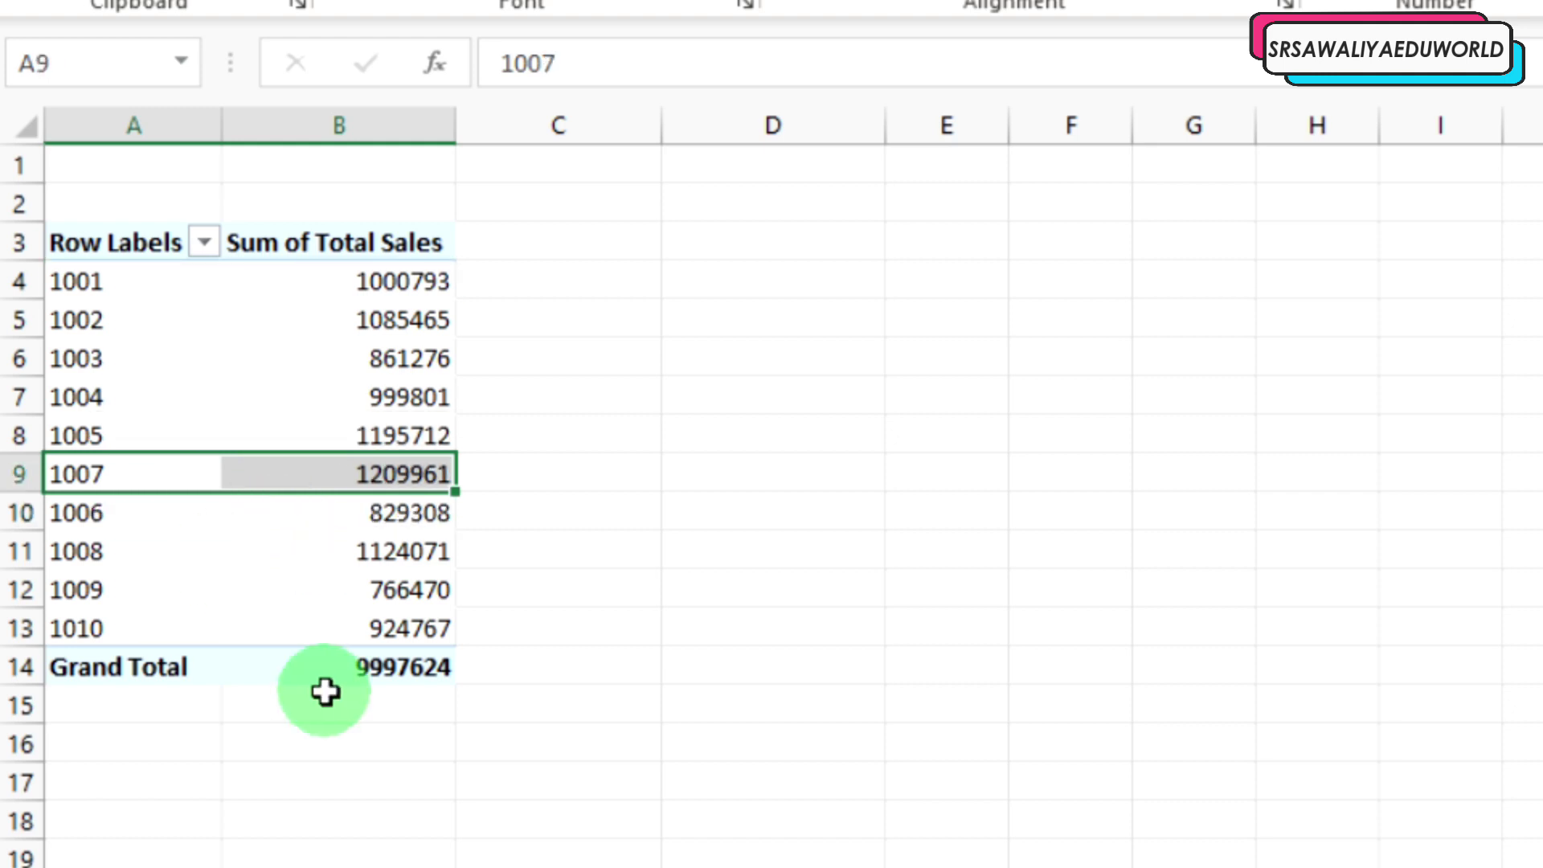
# Step: Undo the last row placement and put the customer 1006 row between customers 1005 and 1007
pyautogui.hotkey('ctrl', 'z')
pyautogui.press('Up')
pyautogui.hotkey('ctrl', 'v')
pyautogui.press('Down')
pyautogui.press('Down')
pyautogui.press('Up')
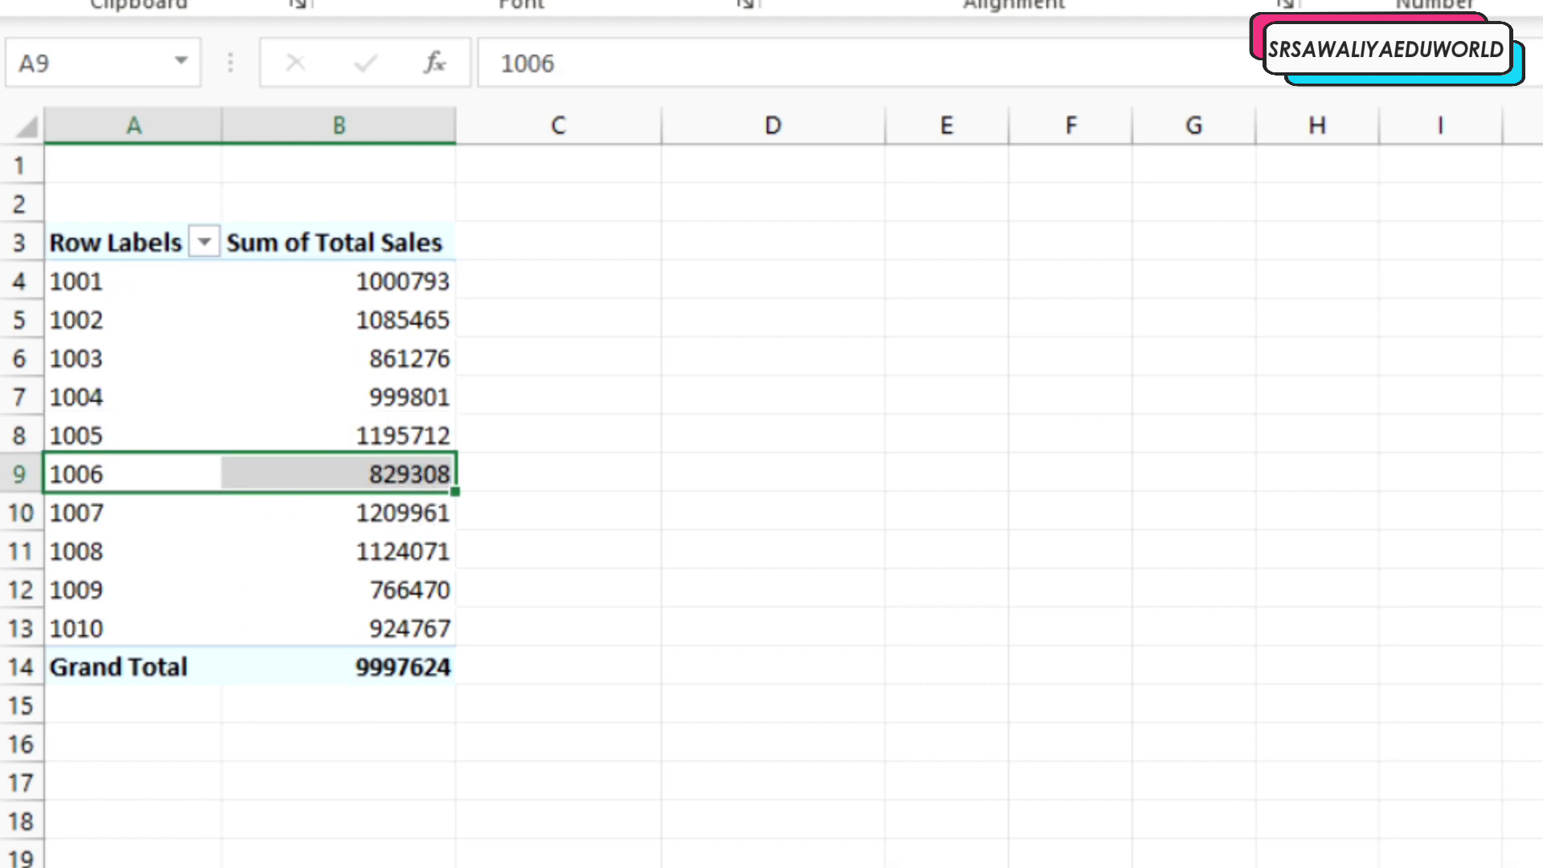
pyautogui.press('Up')
pyautogui.press('Up')
pyautogui.press('Up')
pyautogui.press('Up')
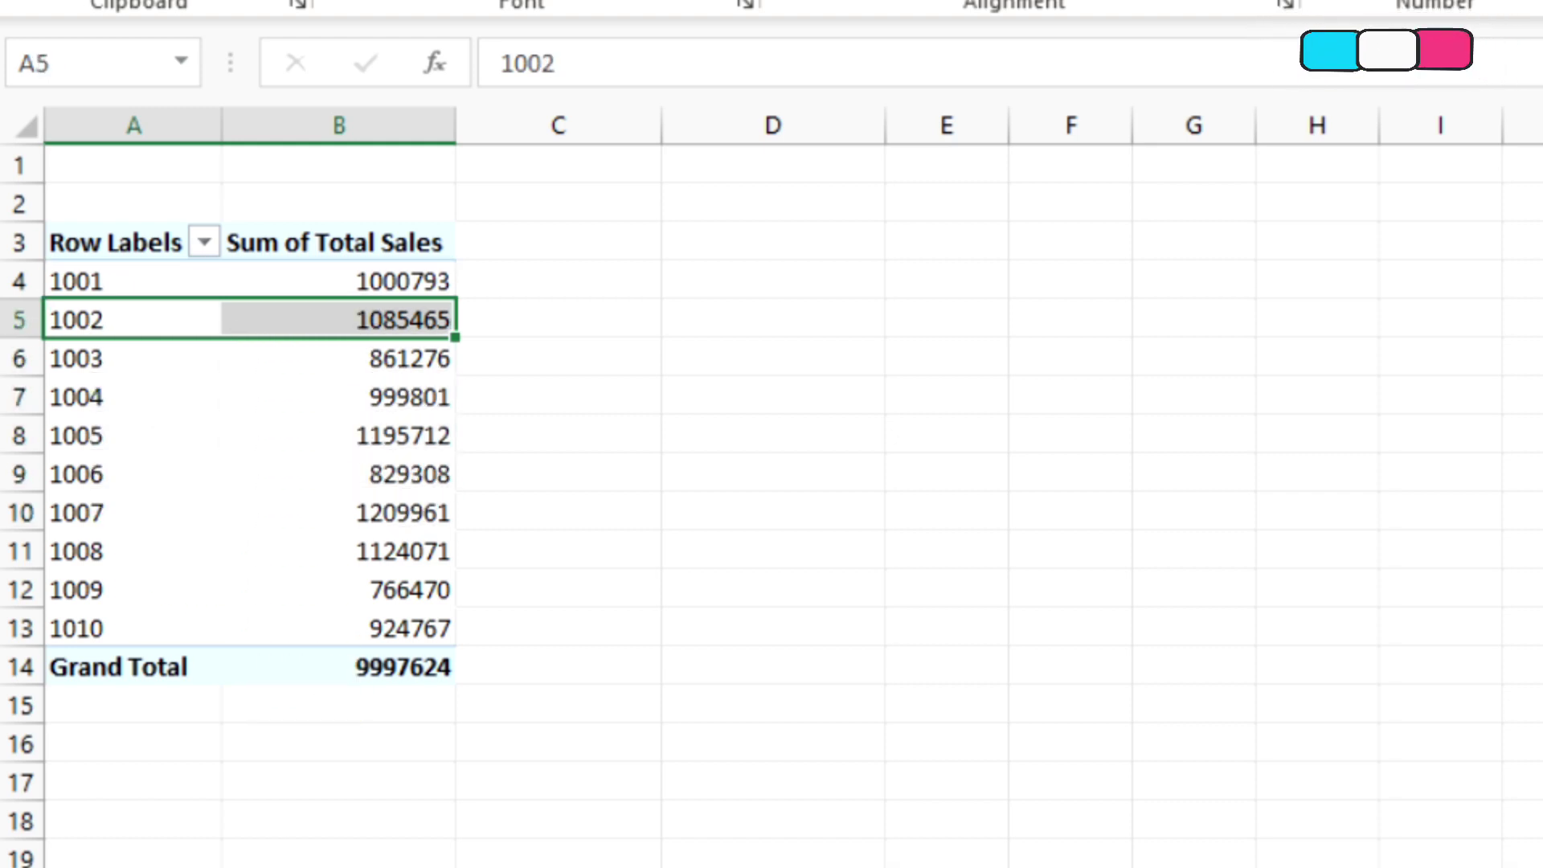
# Step: Examine the pivot table's customer row labels and their sort and filter options
pyautogui.click(182, 589)
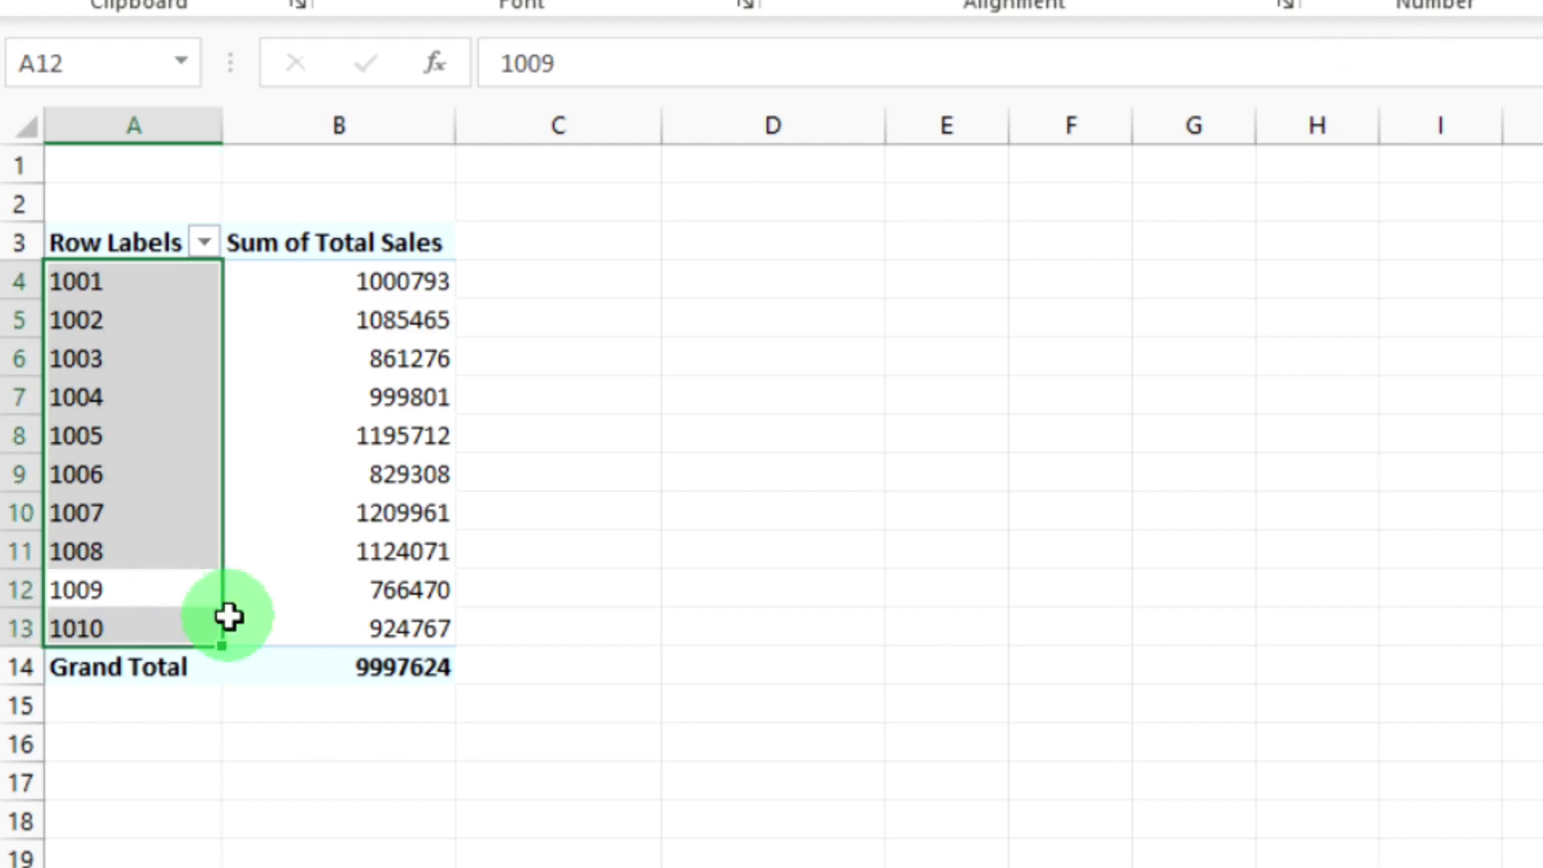
pyautogui.click(177, 471)
pyautogui.click(203, 245)
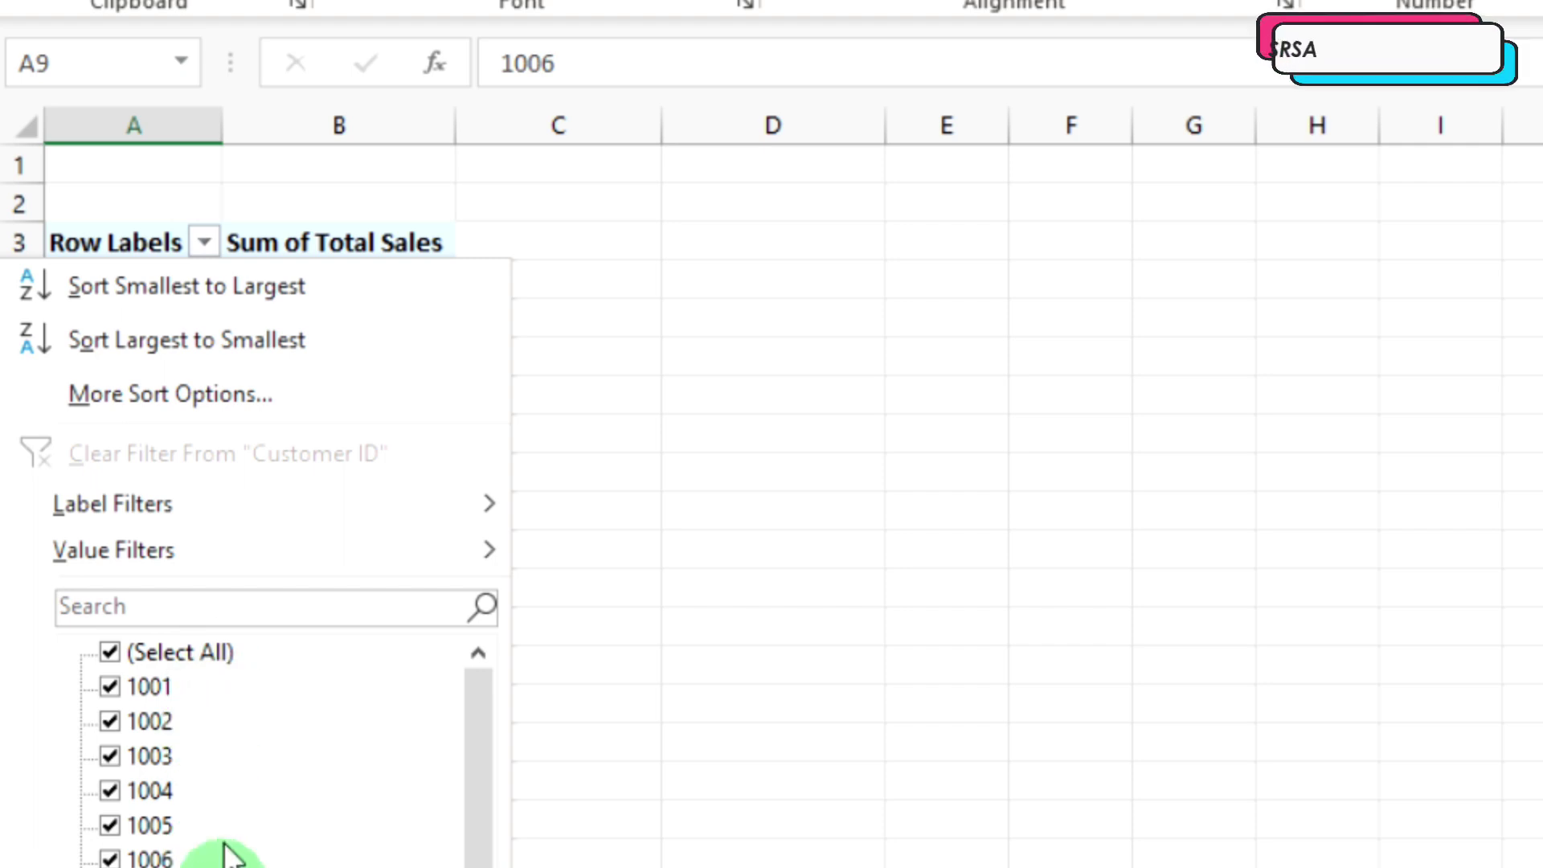
pyautogui.press('Escape')
pyautogui.moveTo(223, 462); pyautogui.dragTo(190, 258)
pyautogui.click(177, 321)
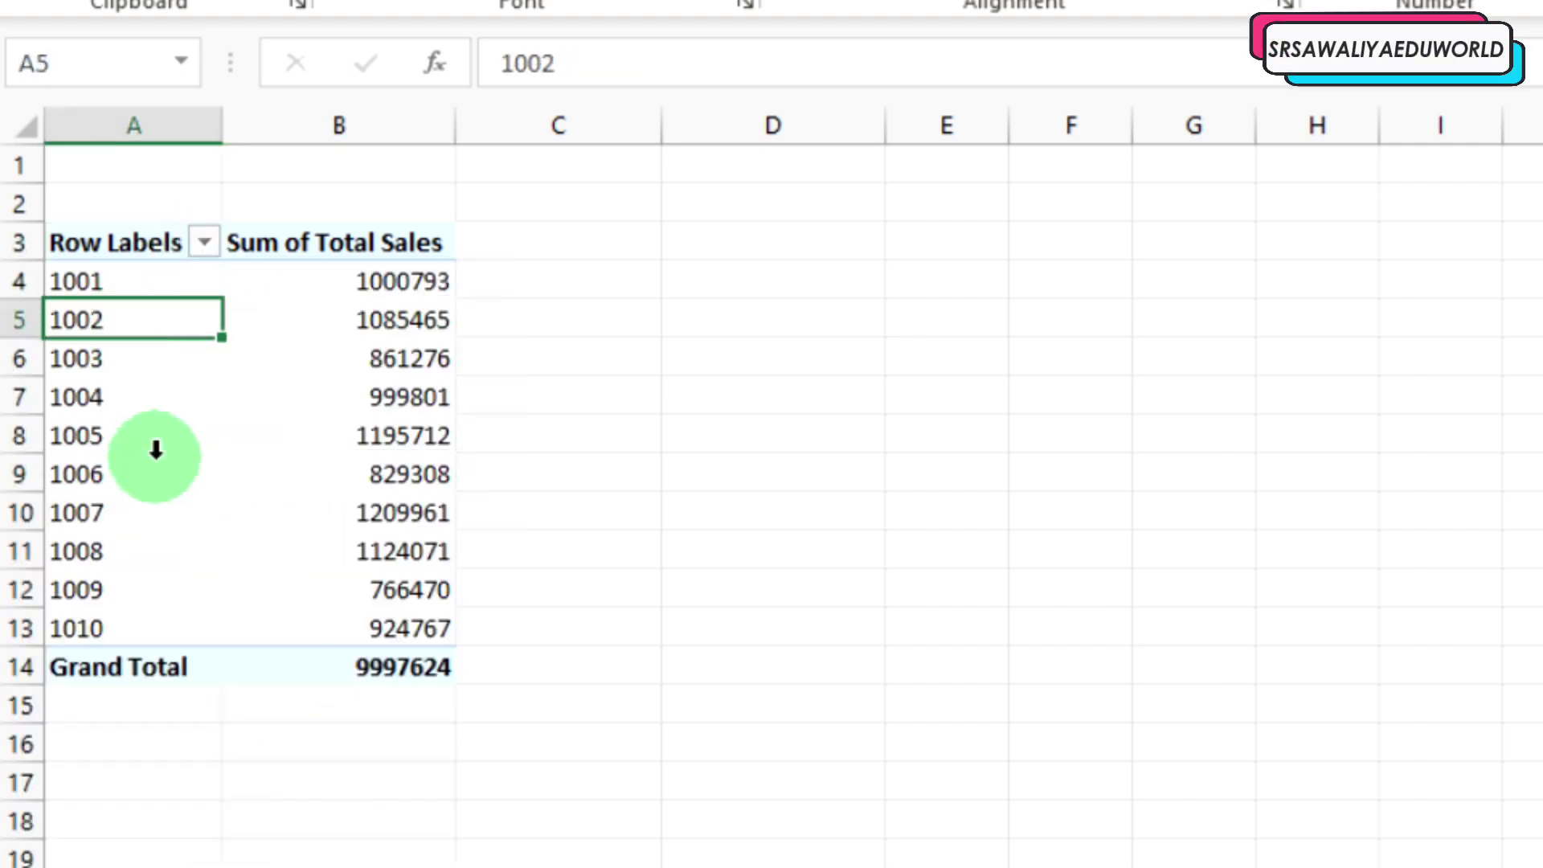
pyautogui.click(155, 454)
pyautogui.click(165, 510)
# Step: Filter the row labels to show only customers 1001, 1002 and 1003
pyautogui.click(201, 241)
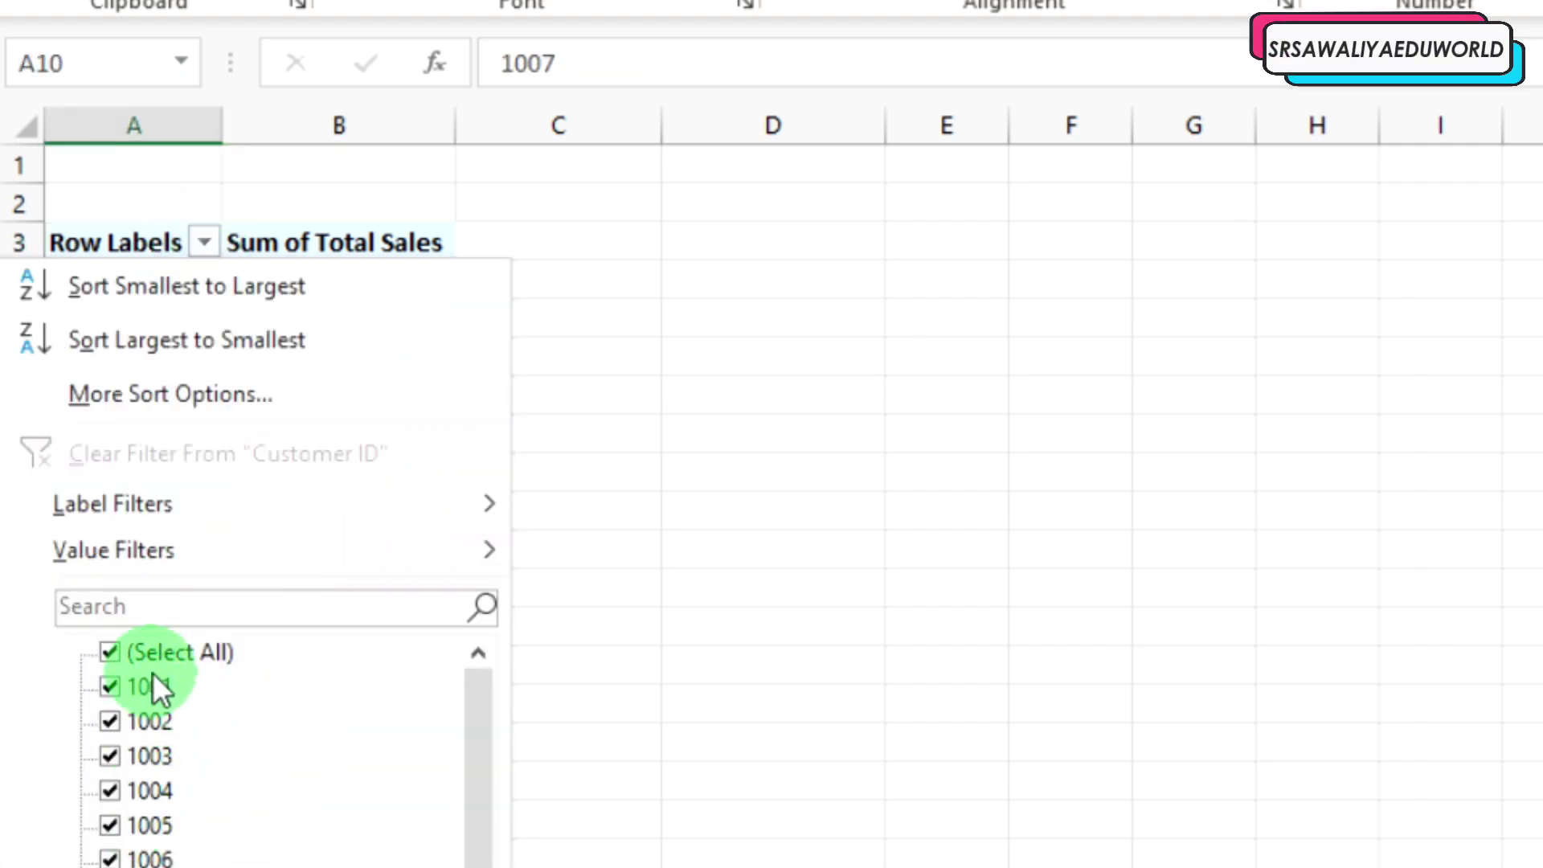
pyautogui.click(110, 651)
pyautogui.click(110, 686)
pyautogui.click(110, 721)
pyautogui.click(110, 755)
pyautogui.press('Return')
pyautogui.click(76, 354)
pyautogui.click(331, 304)
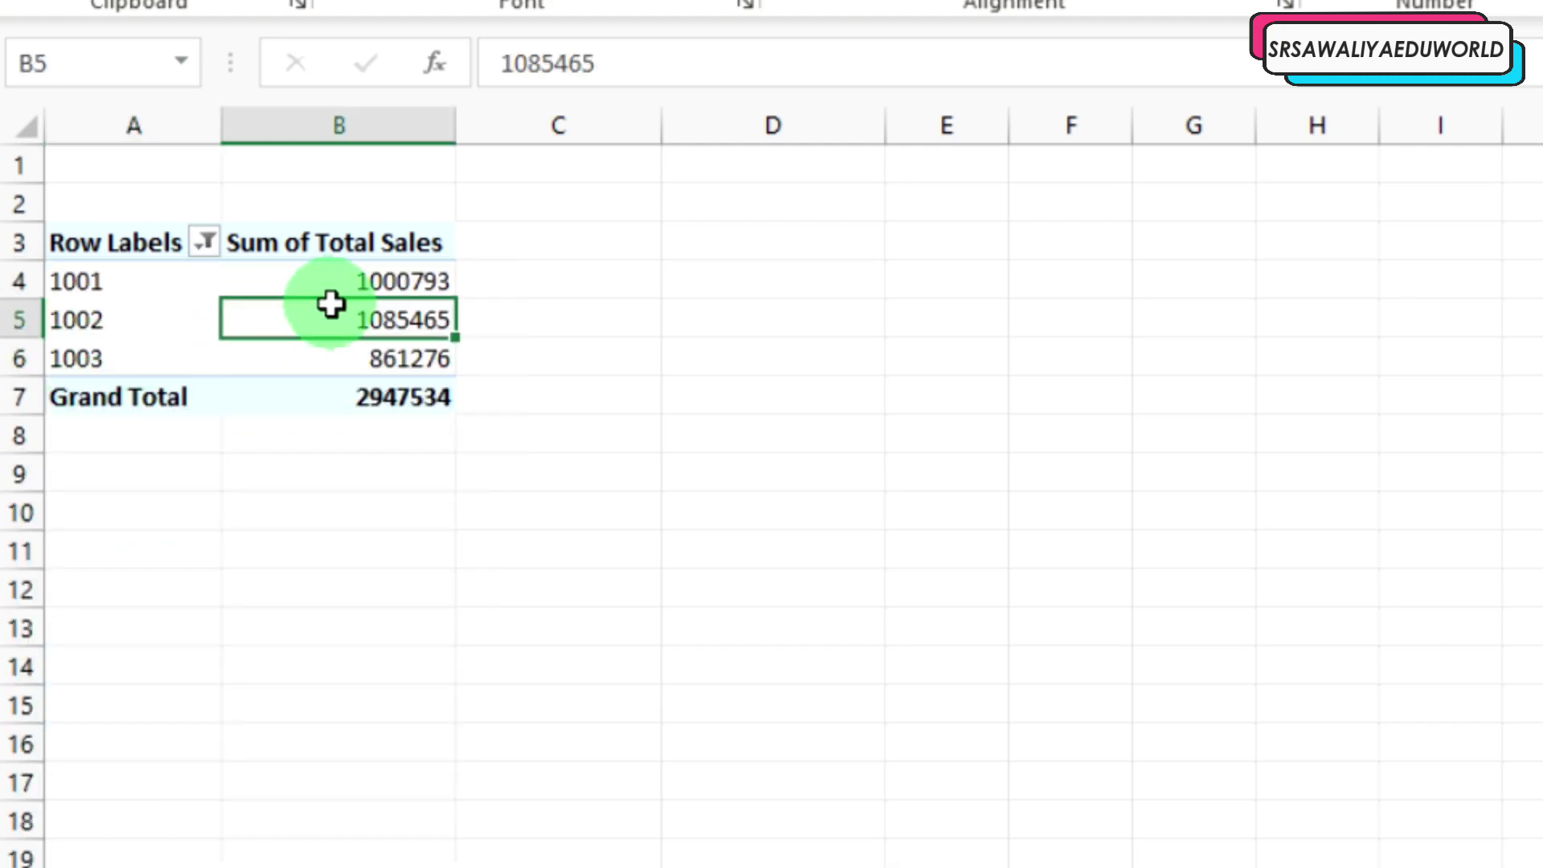
# Step: Clear the customer selection in the row label filter to show all customers
pyautogui.click(257, 865)
pyautogui.moveTo(498, 167); pyautogui.dragTo(484, 867)
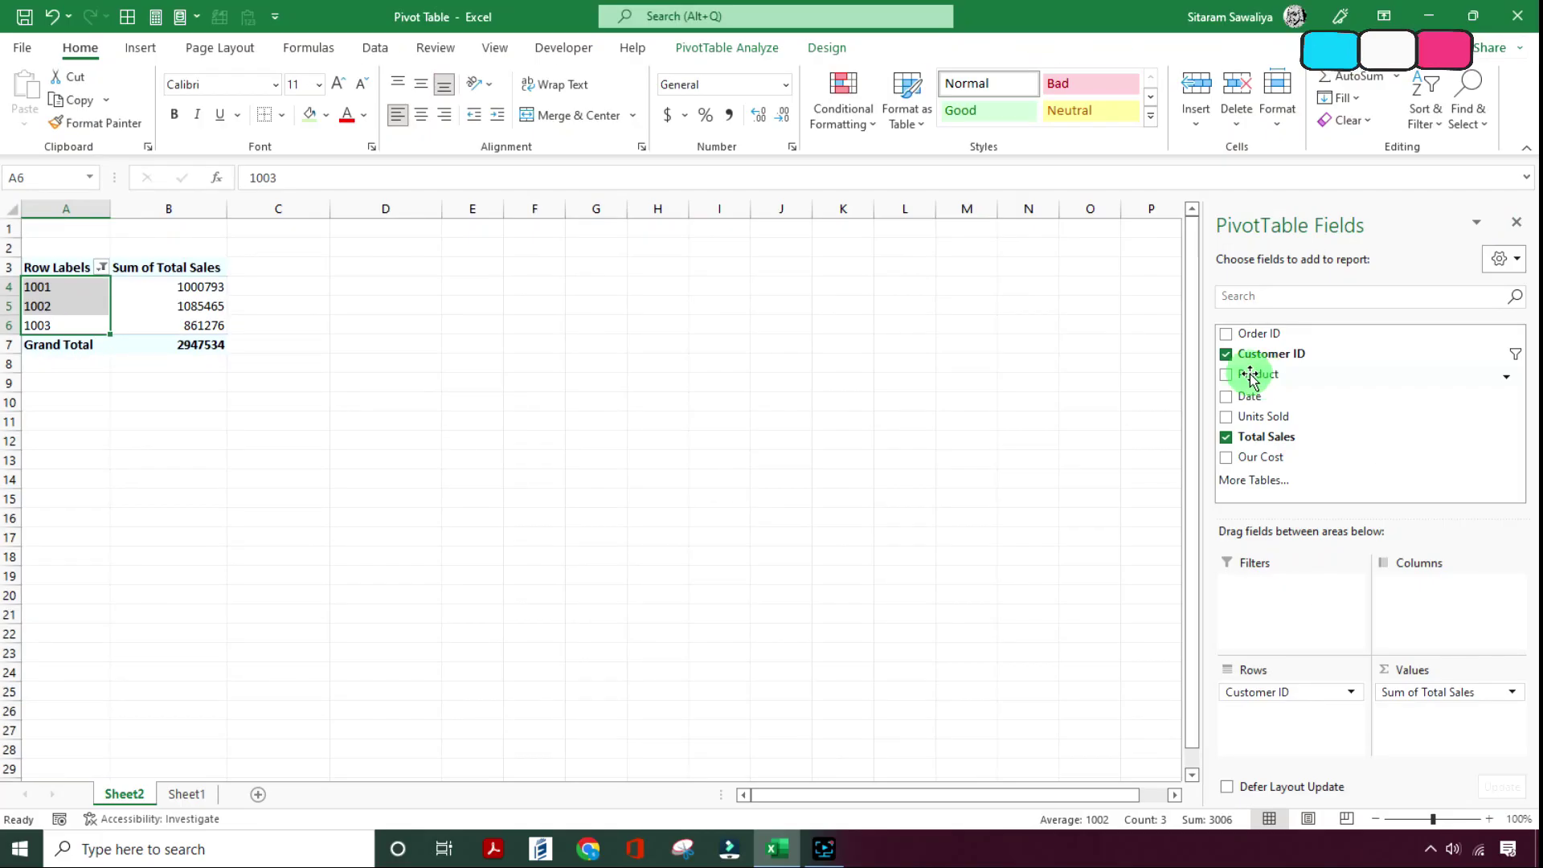
pyautogui.click(101, 267)
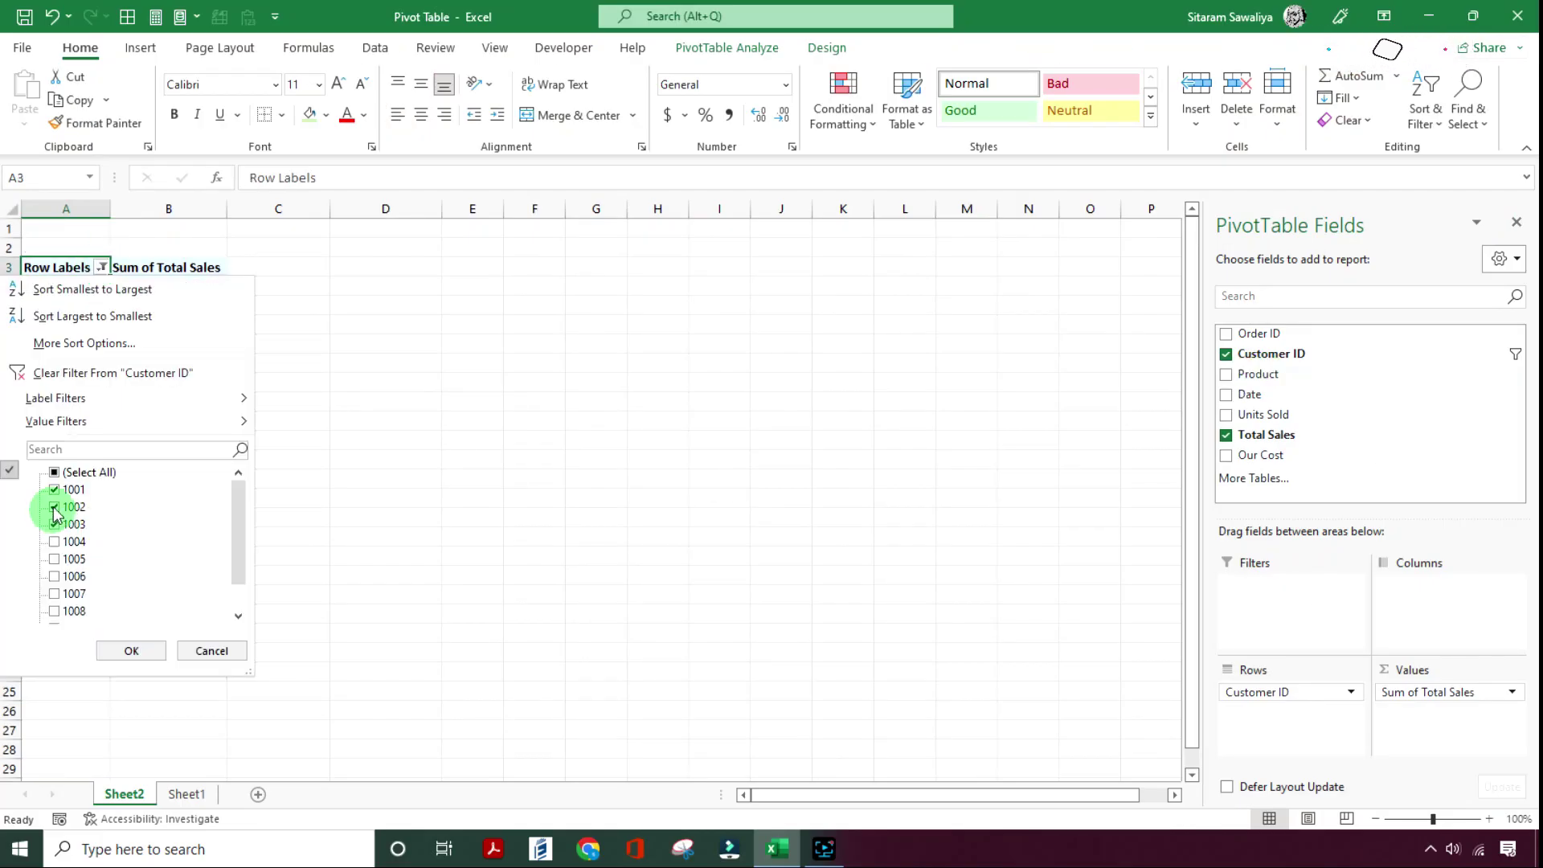
pyautogui.click(50, 474)
pyautogui.click(131, 650)
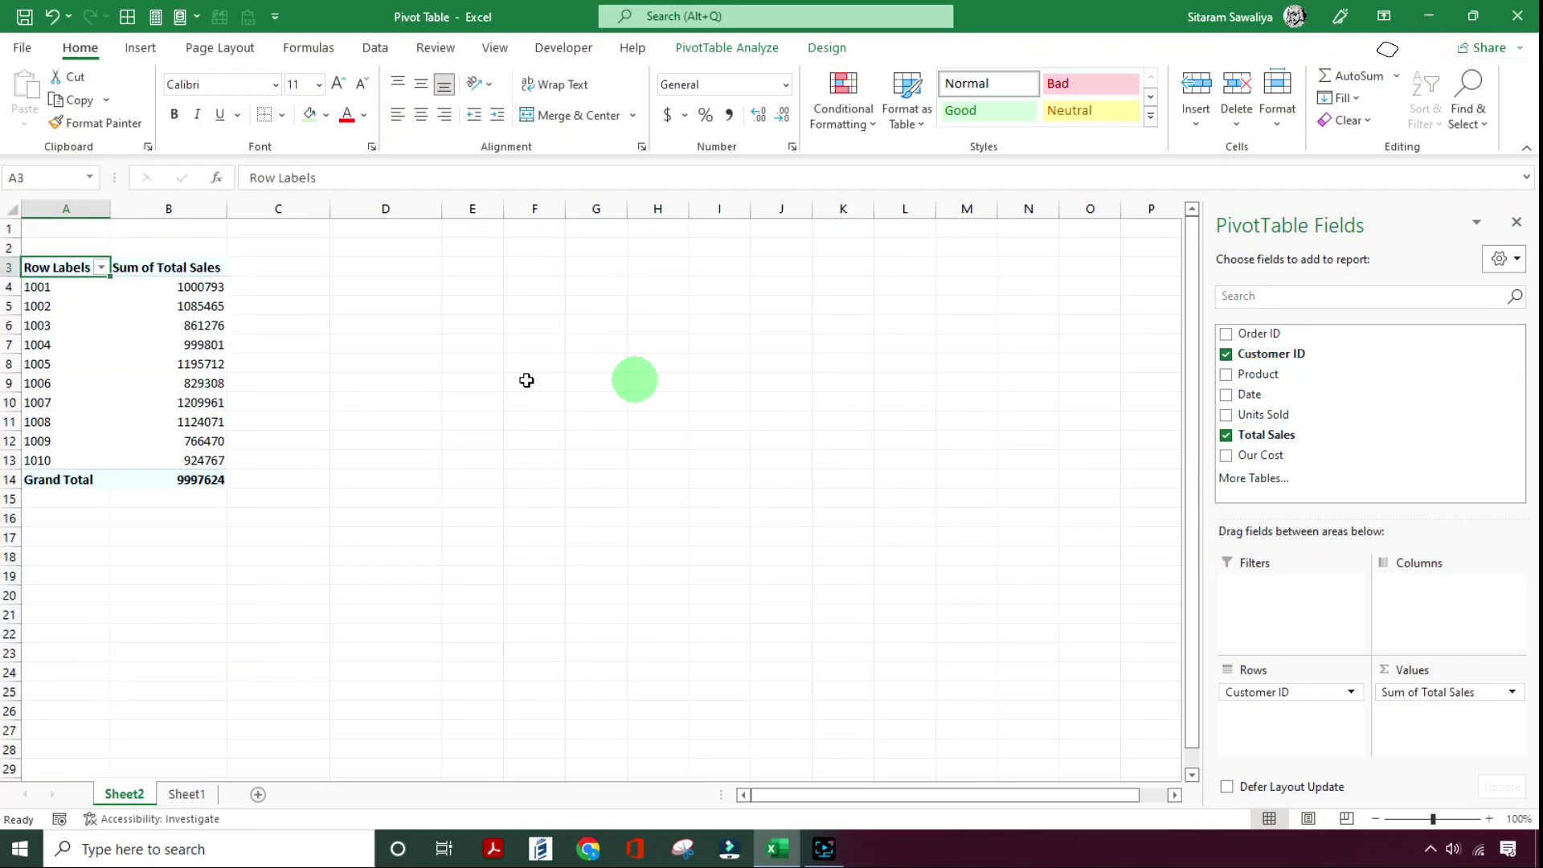
# Step: Add the Product field to the pivot table's Filters area
pyautogui.click(96, 385)
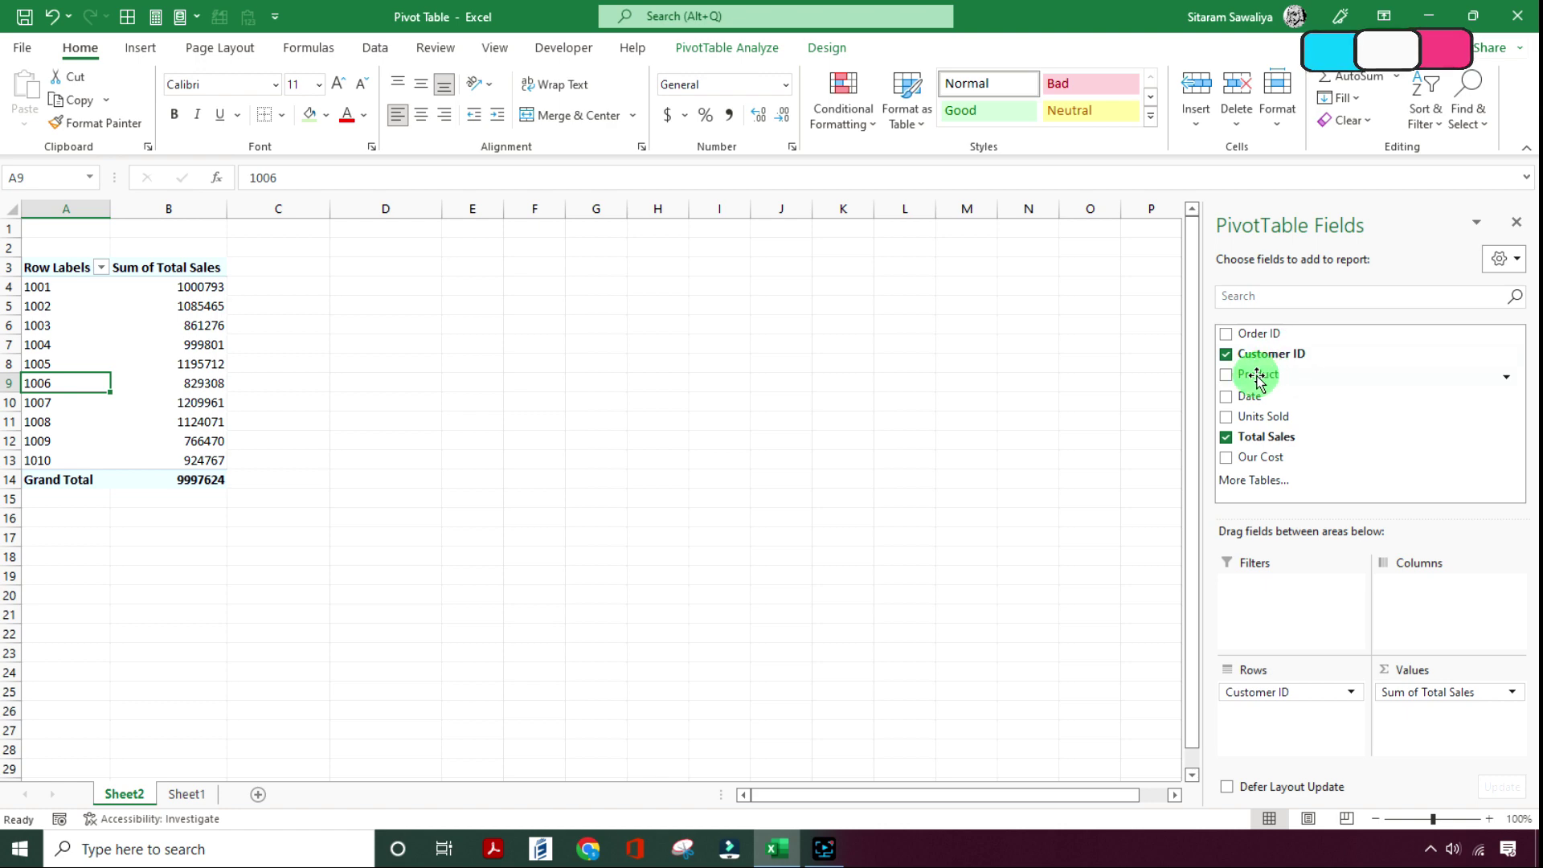
pyautogui.moveTo(1257, 378); pyautogui.dragTo(1277, 623)
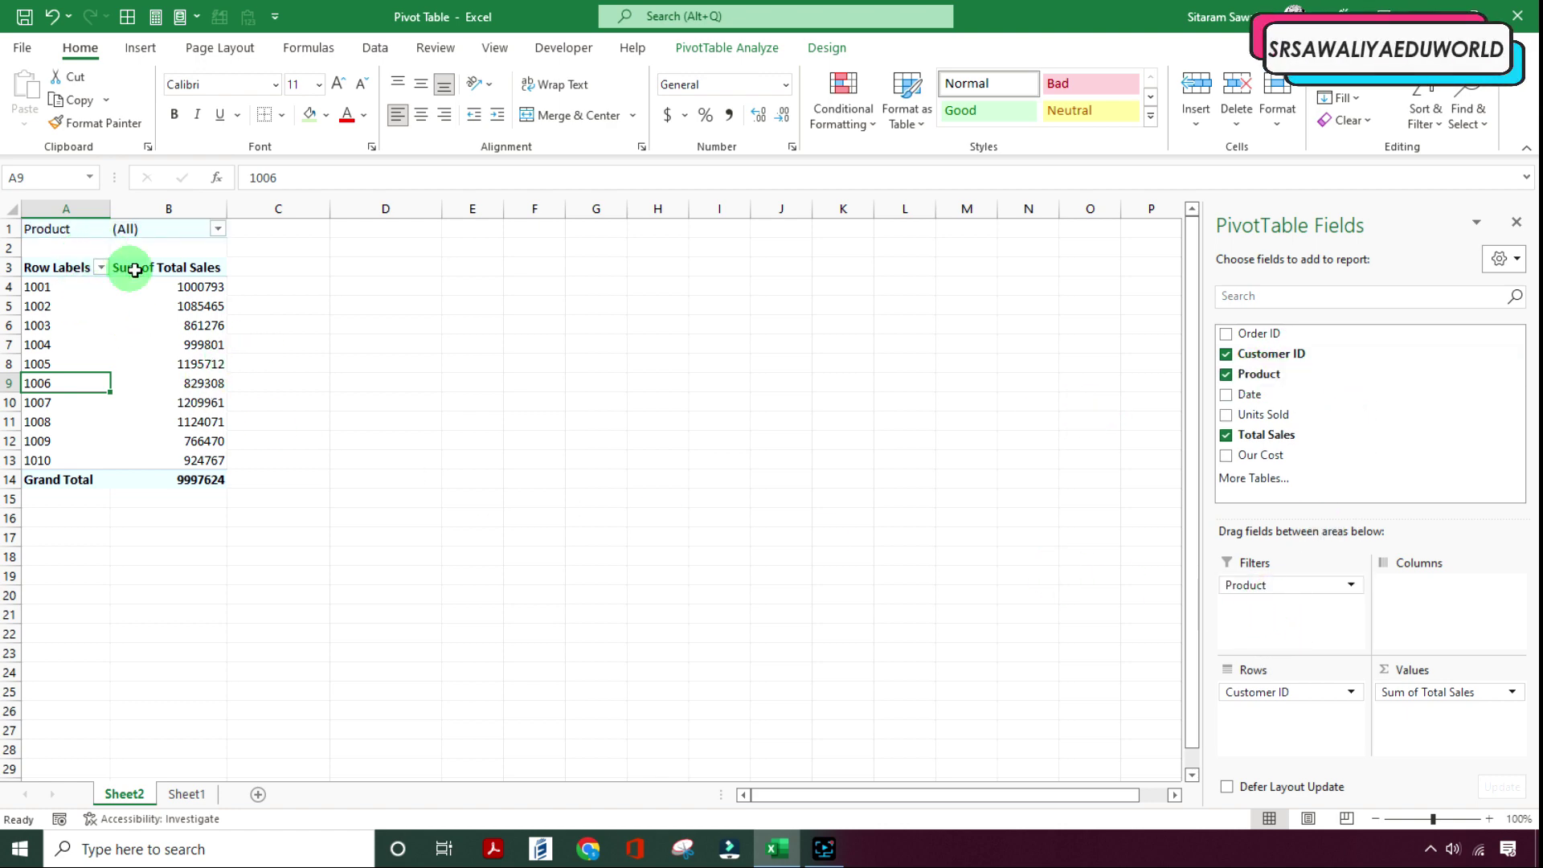
pyautogui.click(134, 361)
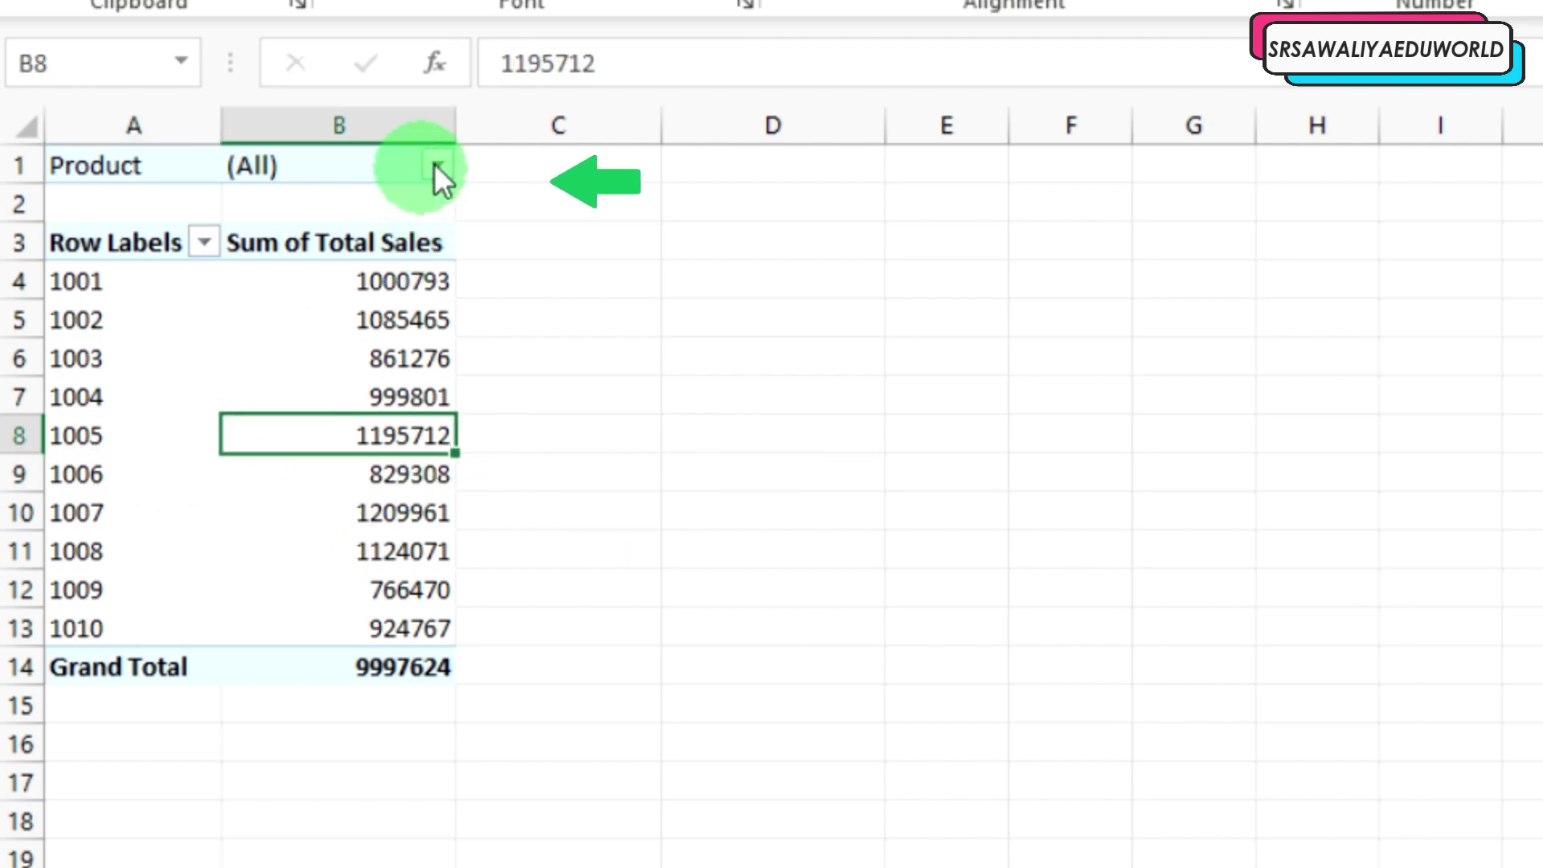
# Step: Filter the pivot table by the product Brown Bread and look through the customers' sales totals
pyautogui.click(438, 167)
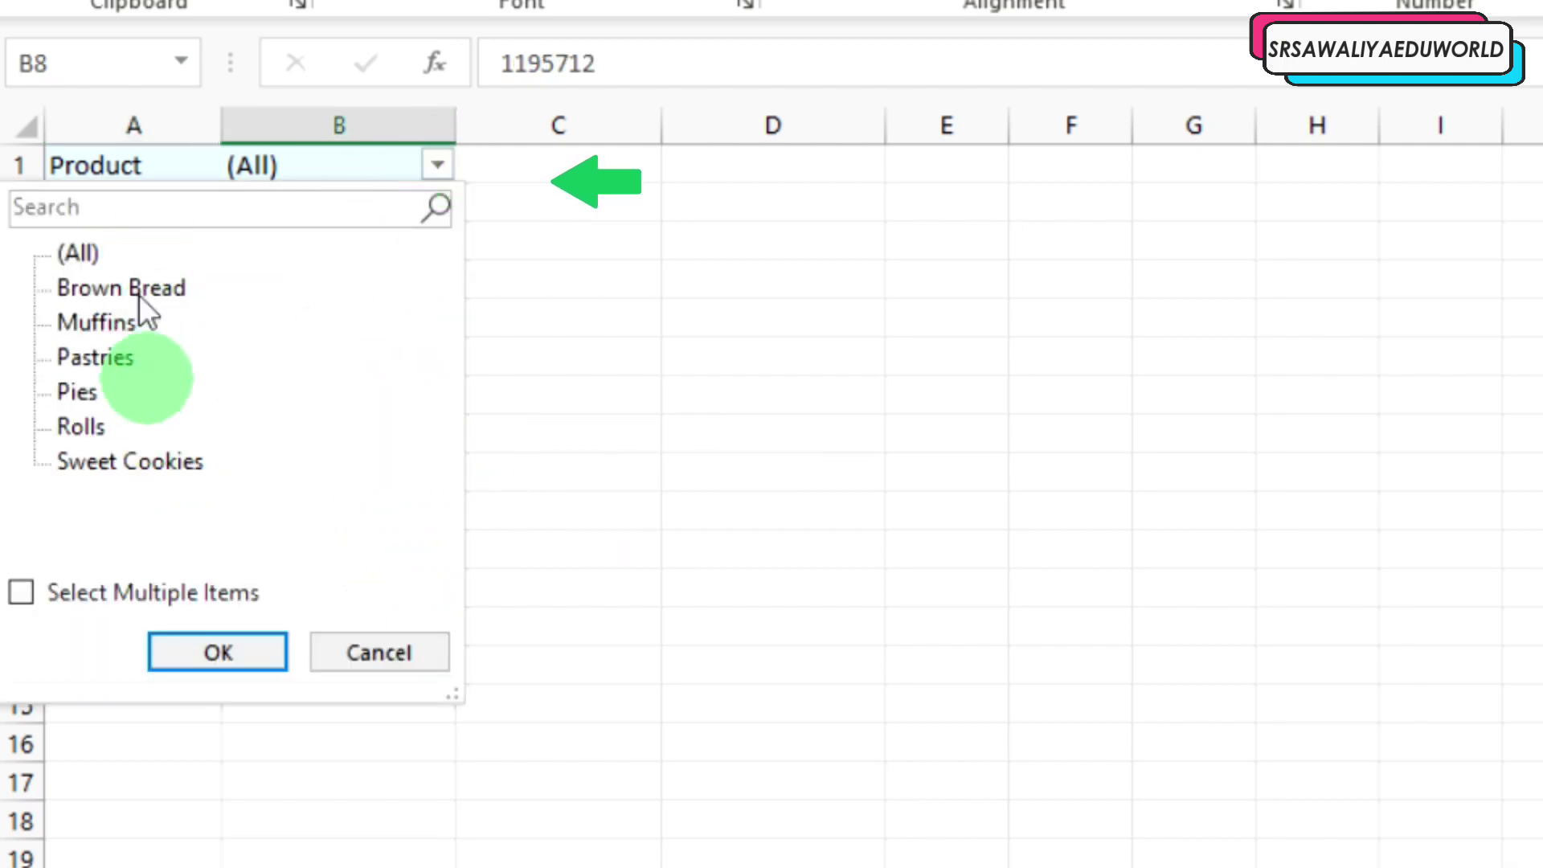
pyautogui.click(117, 293)
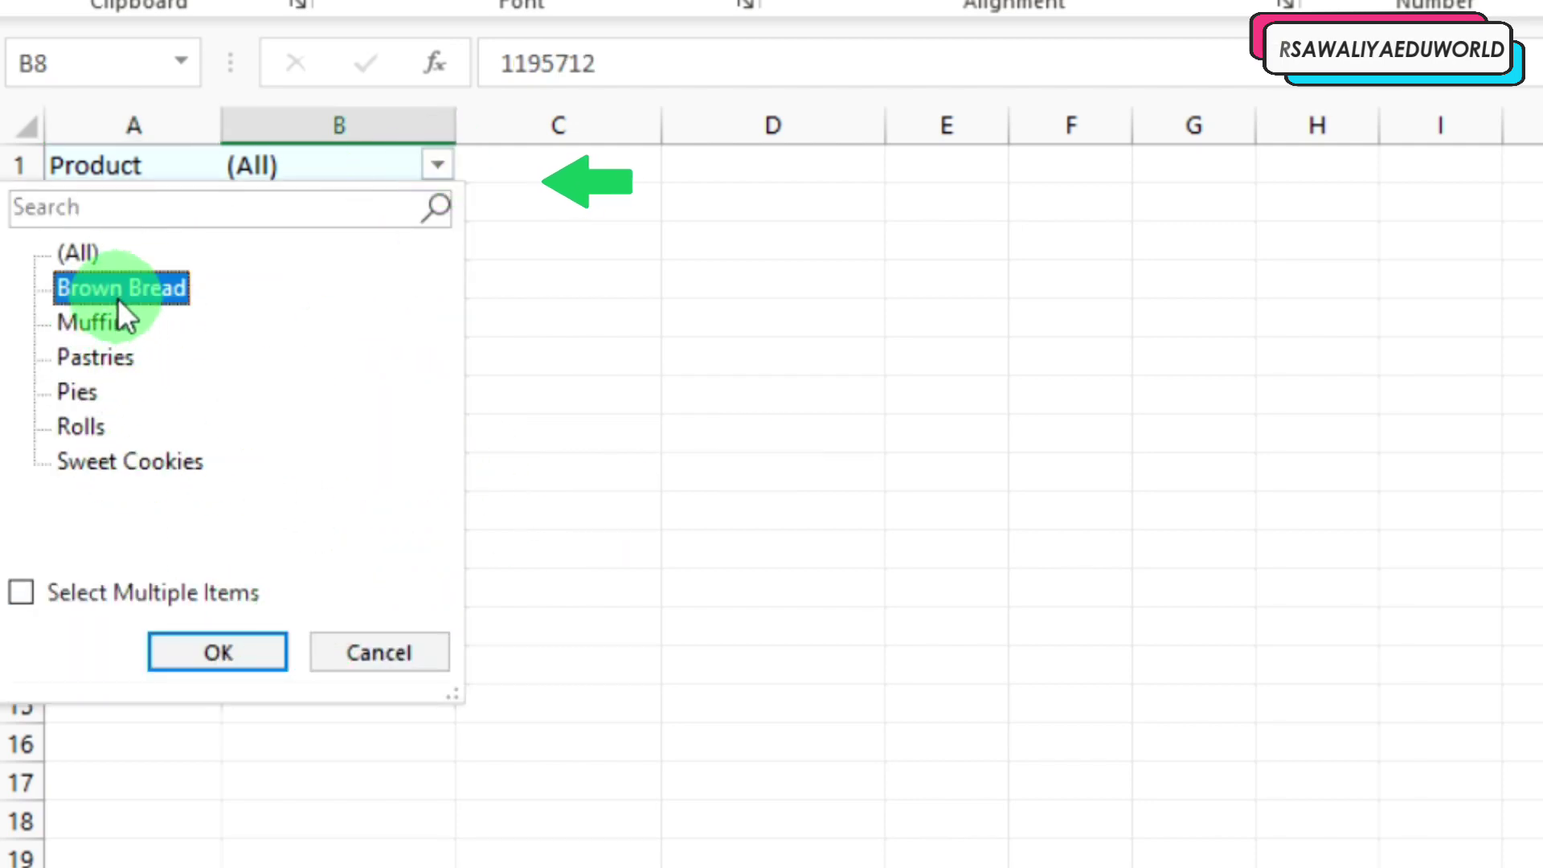
pyautogui.click(187, 652)
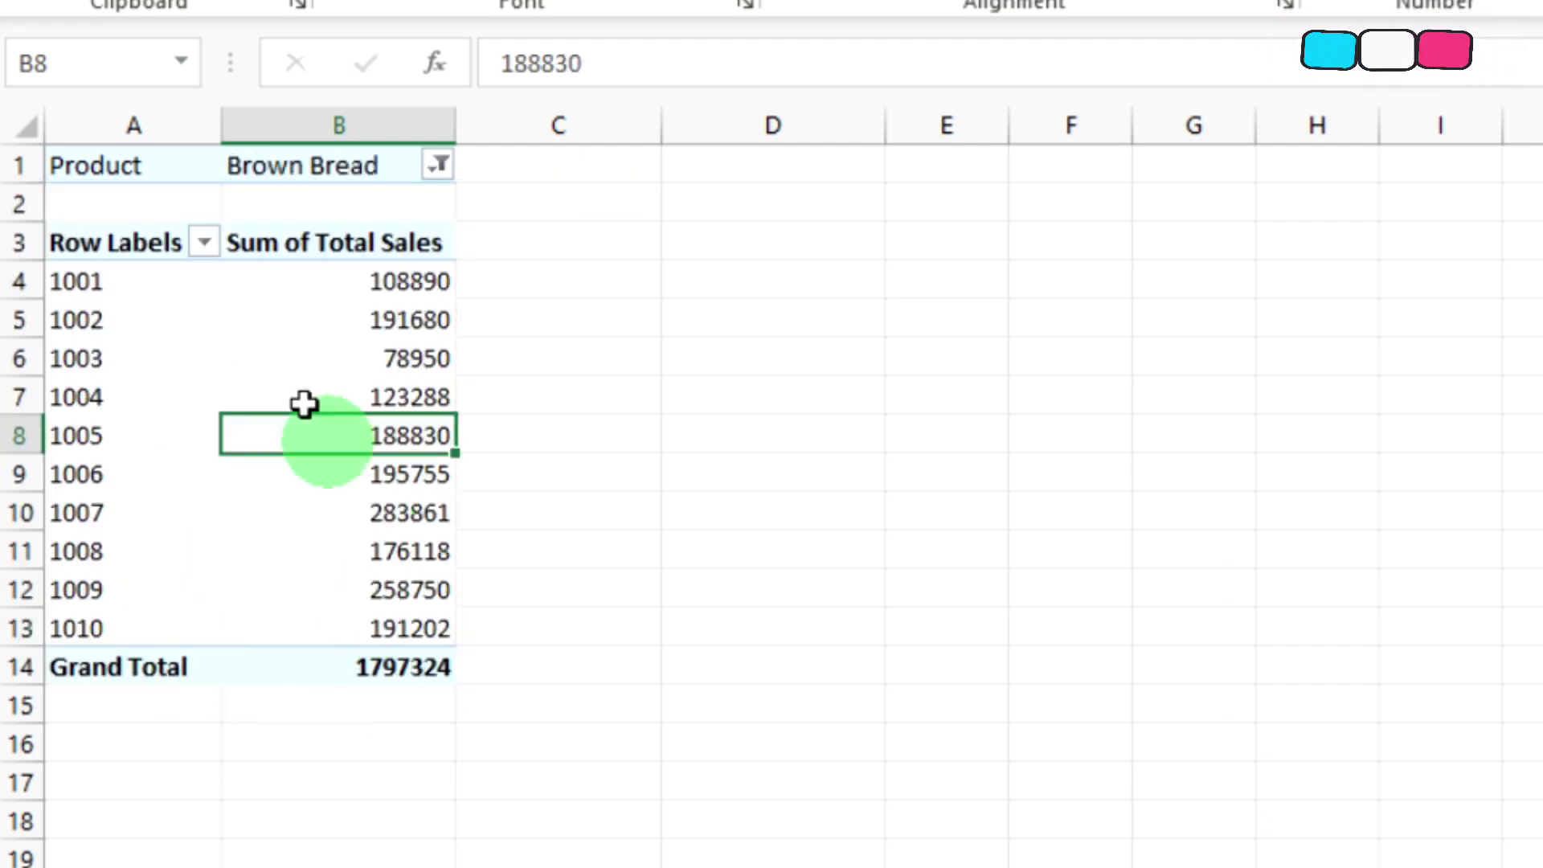
pyautogui.click(367, 638)
pyautogui.click(368, 472)
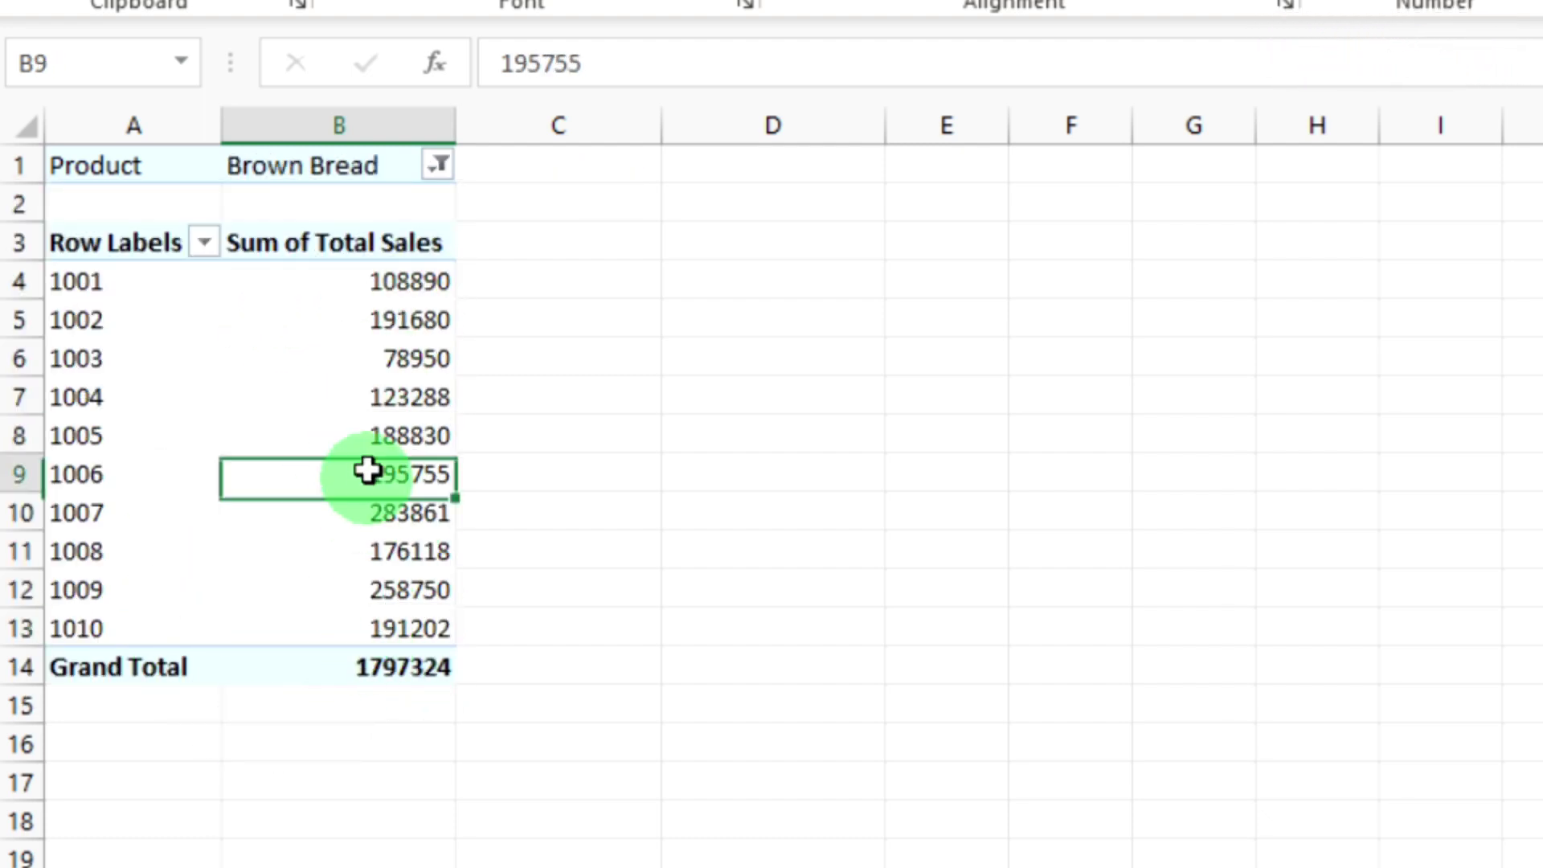
pyautogui.click(362, 389)
pyautogui.click(357, 322)
# Step: Switch the Product report filter to Muffins and look through the customers' sales totals
pyautogui.click(436, 164)
pyautogui.click(113, 324)
pyautogui.click(251, 650)
pyautogui.click(353, 514)
pyautogui.click(354, 397)
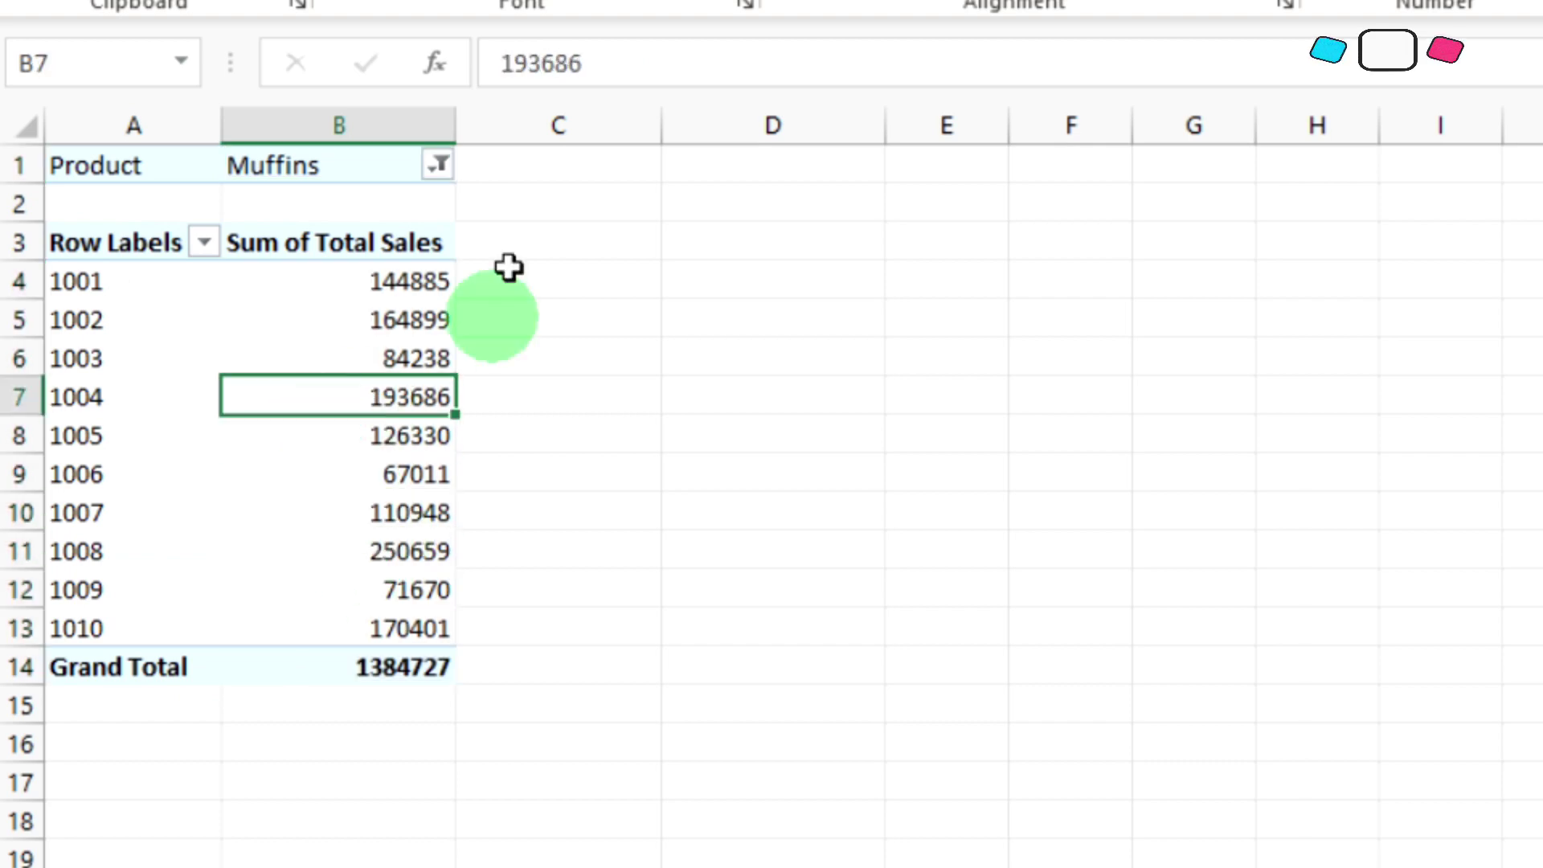
# Step: Reset the Product report filter to all products and remove Product from the Filters area
pyautogui.click(437, 164)
pyautogui.click(24, 593)
pyautogui.click(64, 251)
pyautogui.click(217, 652)
pyautogui.click(357, 359)
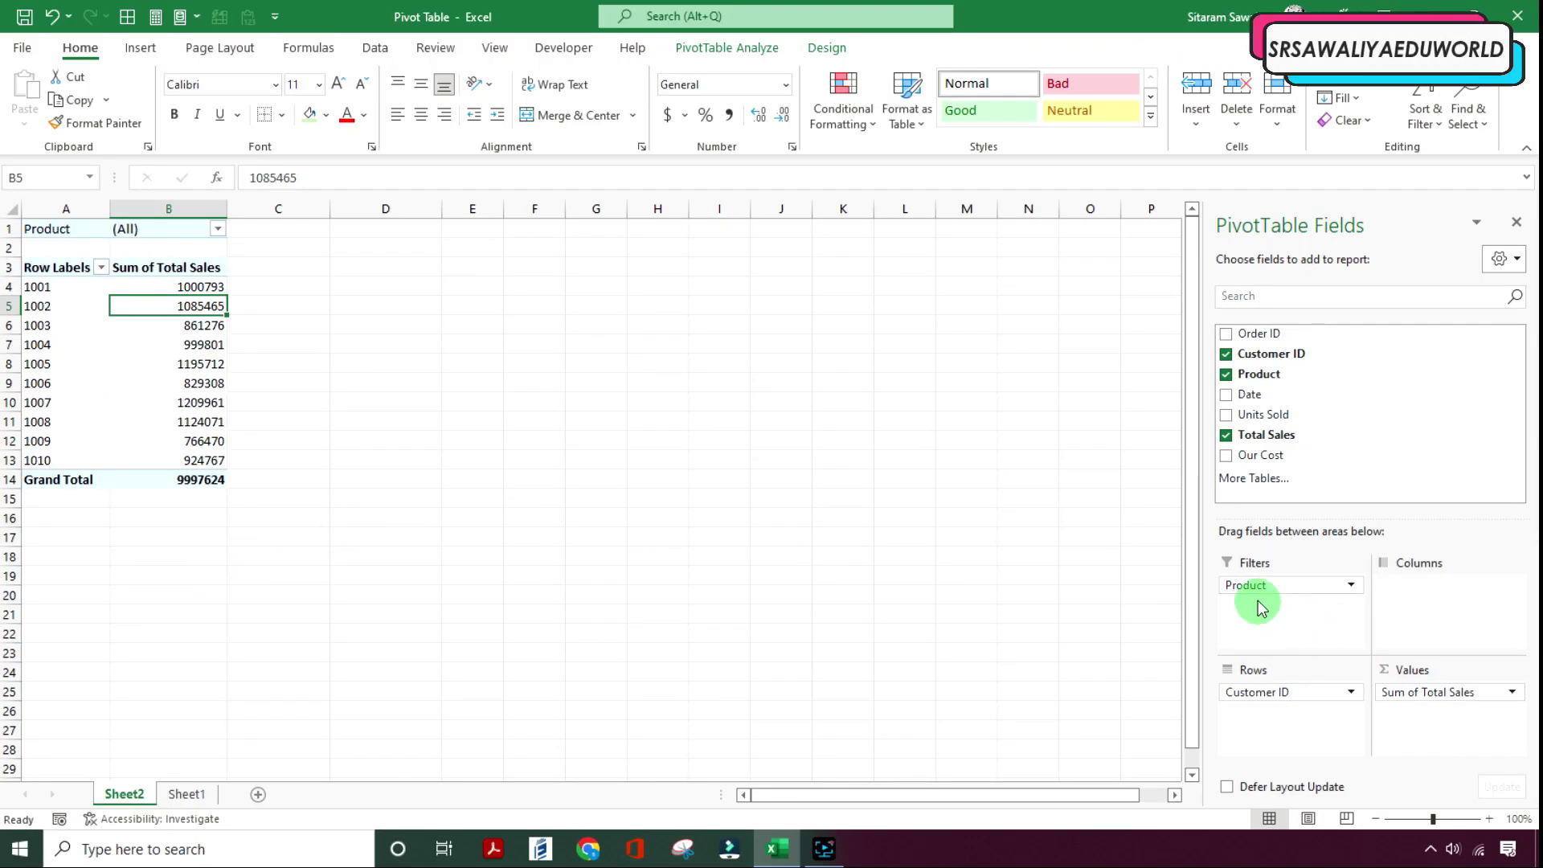
pyautogui.moveTo(1256, 587); pyautogui.dragTo(647, 593)
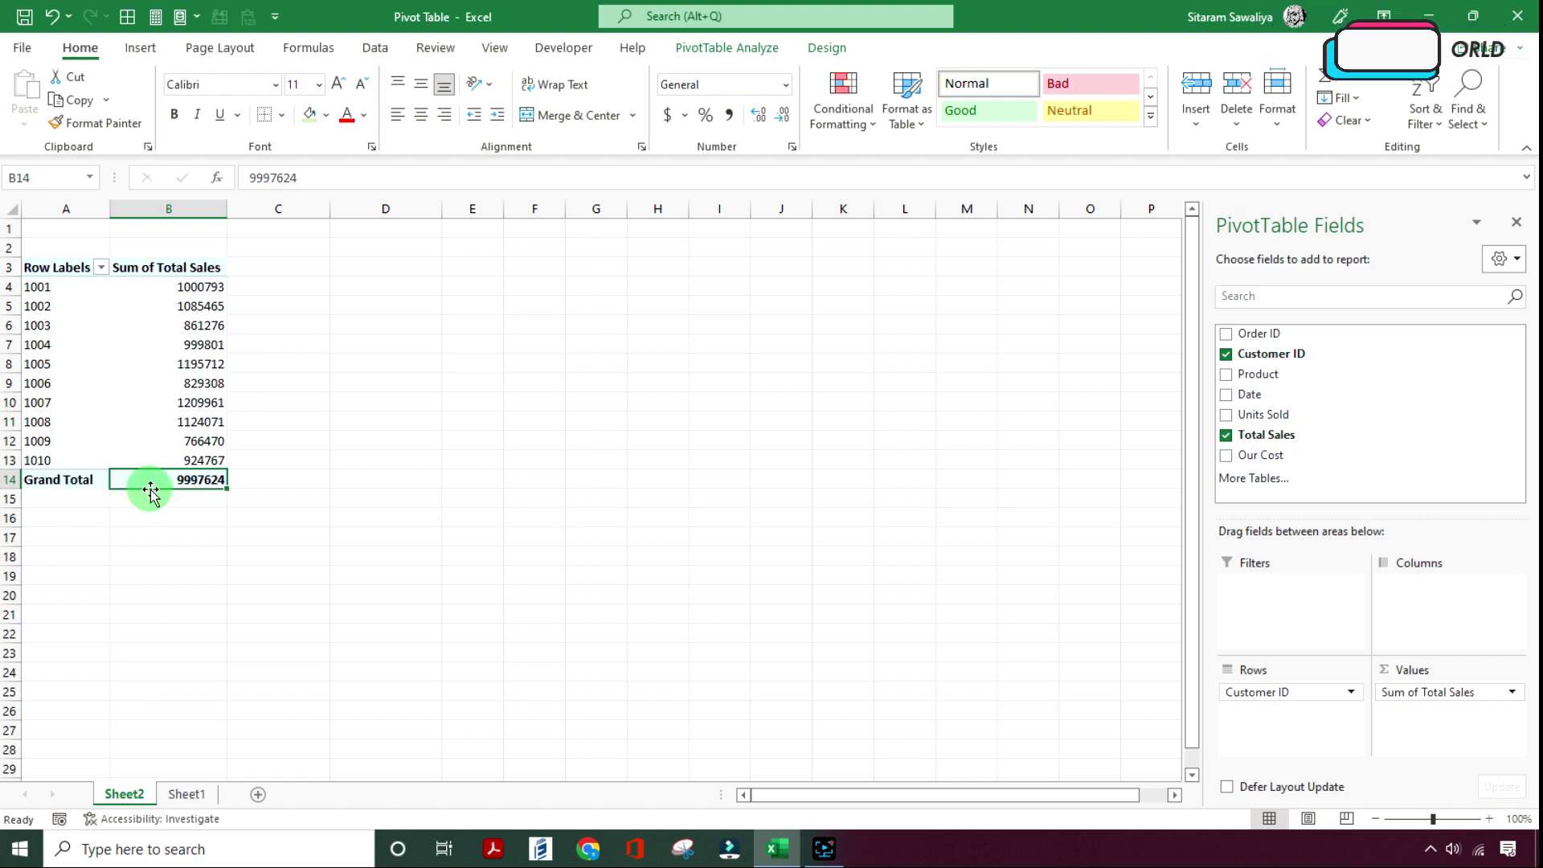
# Step: Add the Total Sales field a second time to the Values area and review the duplicate column
pyautogui.moveTo(1330, 436); pyautogui.dragTo(1366, 465)
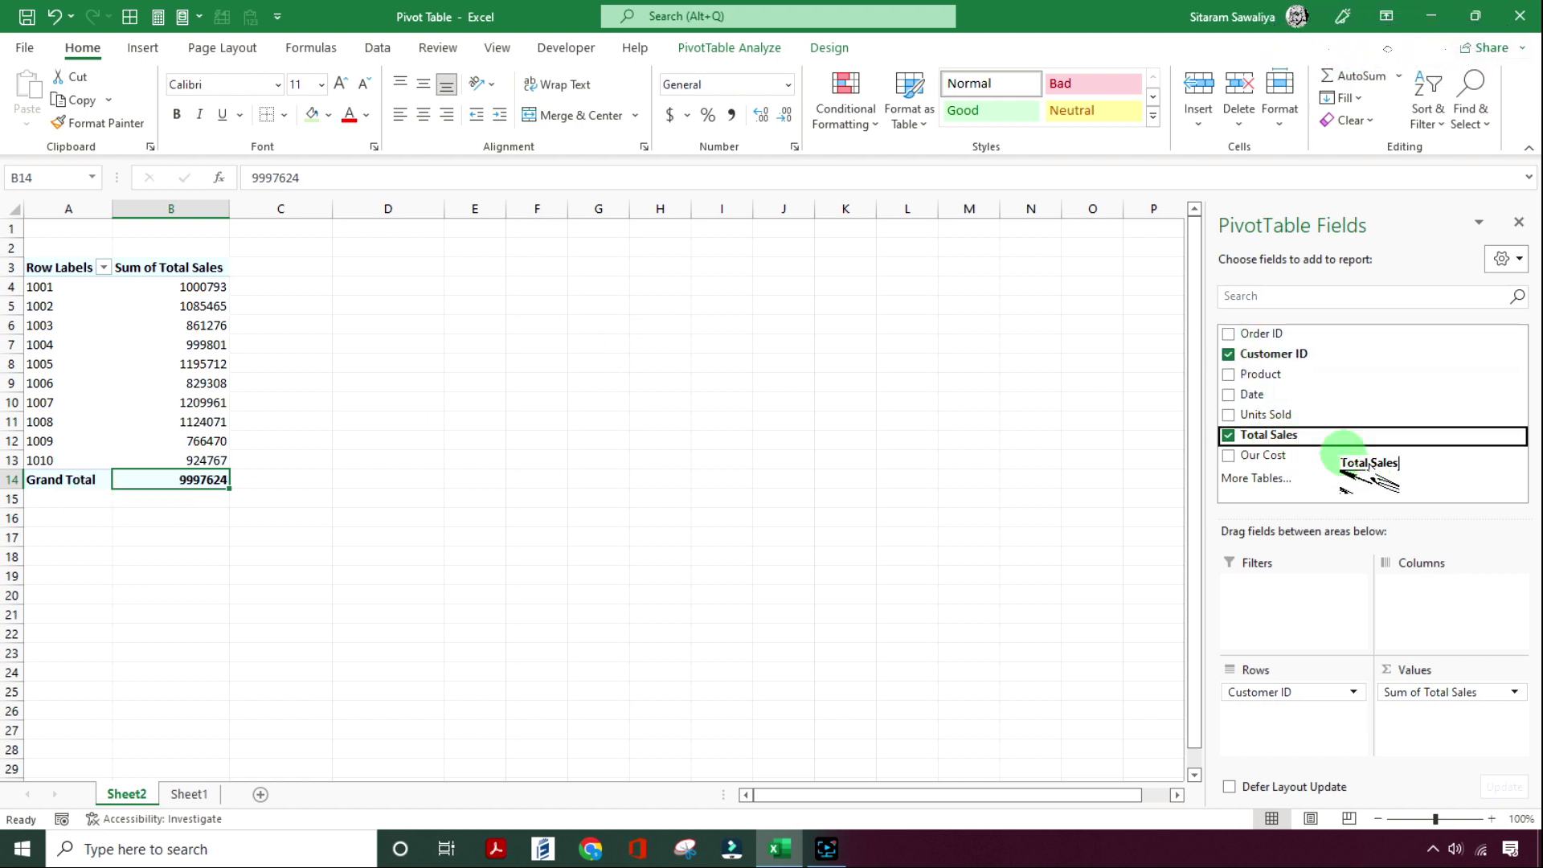
pyautogui.moveTo(1427, 730); pyautogui.dragTo(1427, 733)
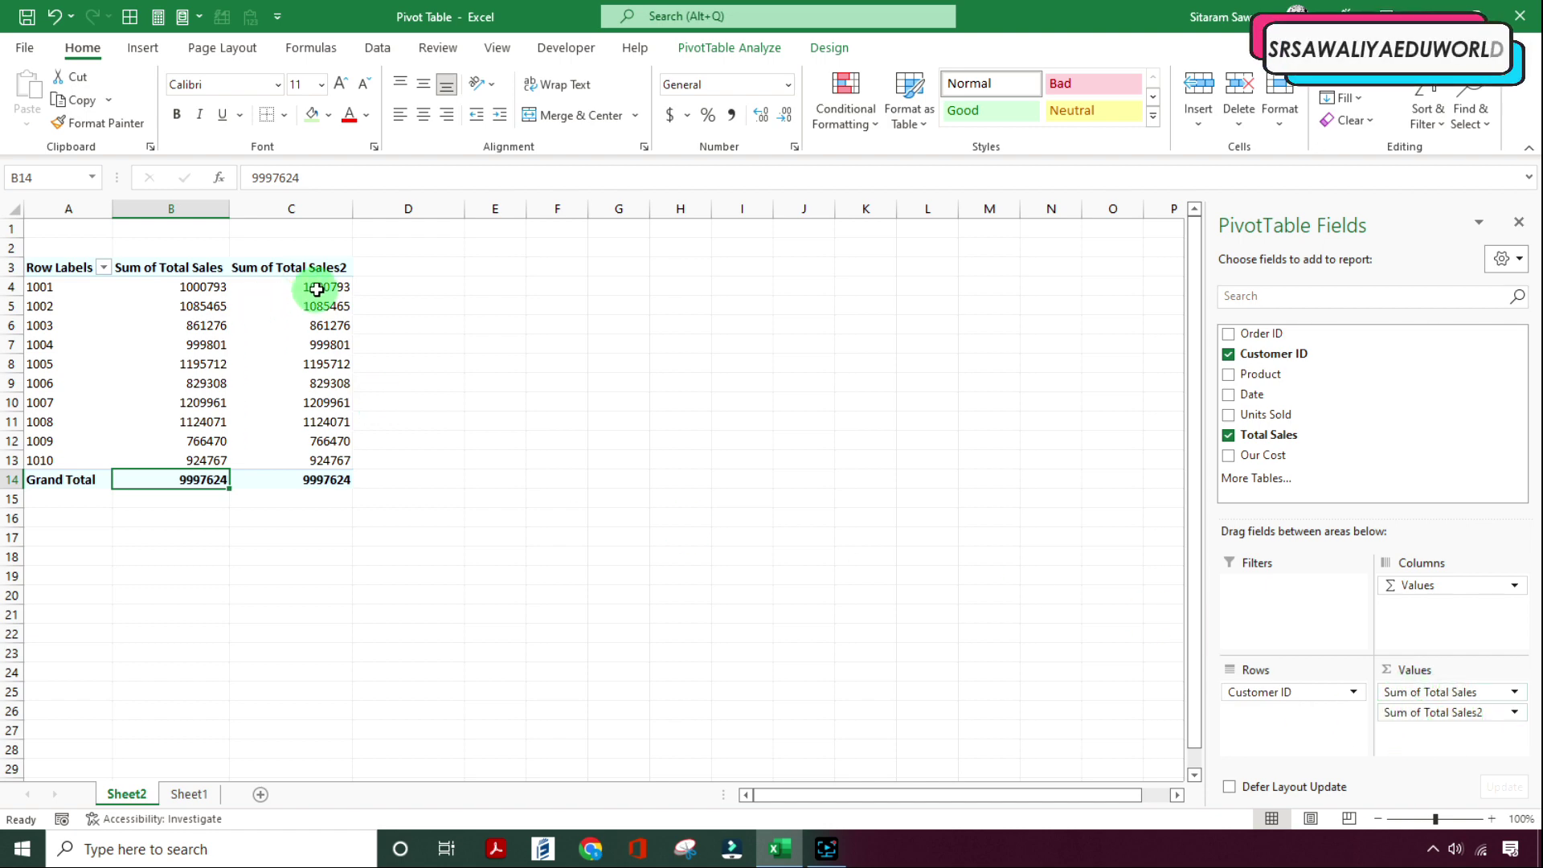
pyautogui.click(321, 418)
pyautogui.click(313, 325)
pyautogui.moveTo(311, 281); pyautogui.dragTo(309, 432)
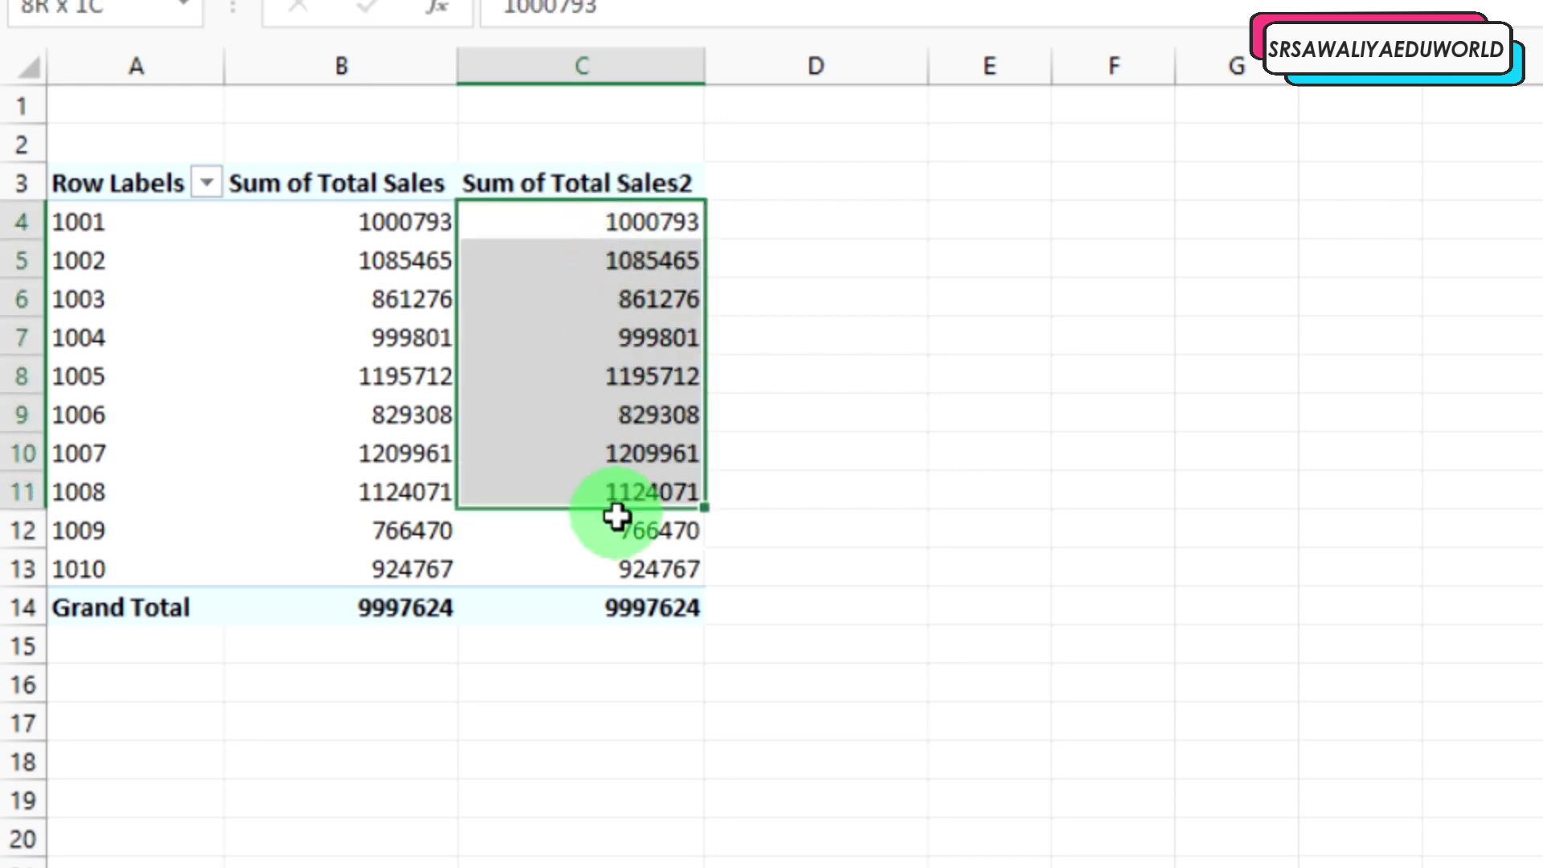
pyautogui.moveTo(616, 517); pyautogui.dragTo(571, 592)
pyautogui.click(619, 452)
# Step: Show the values of the second Total Sales column as % of Column Total
pyautogui.rightClick(631, 260)
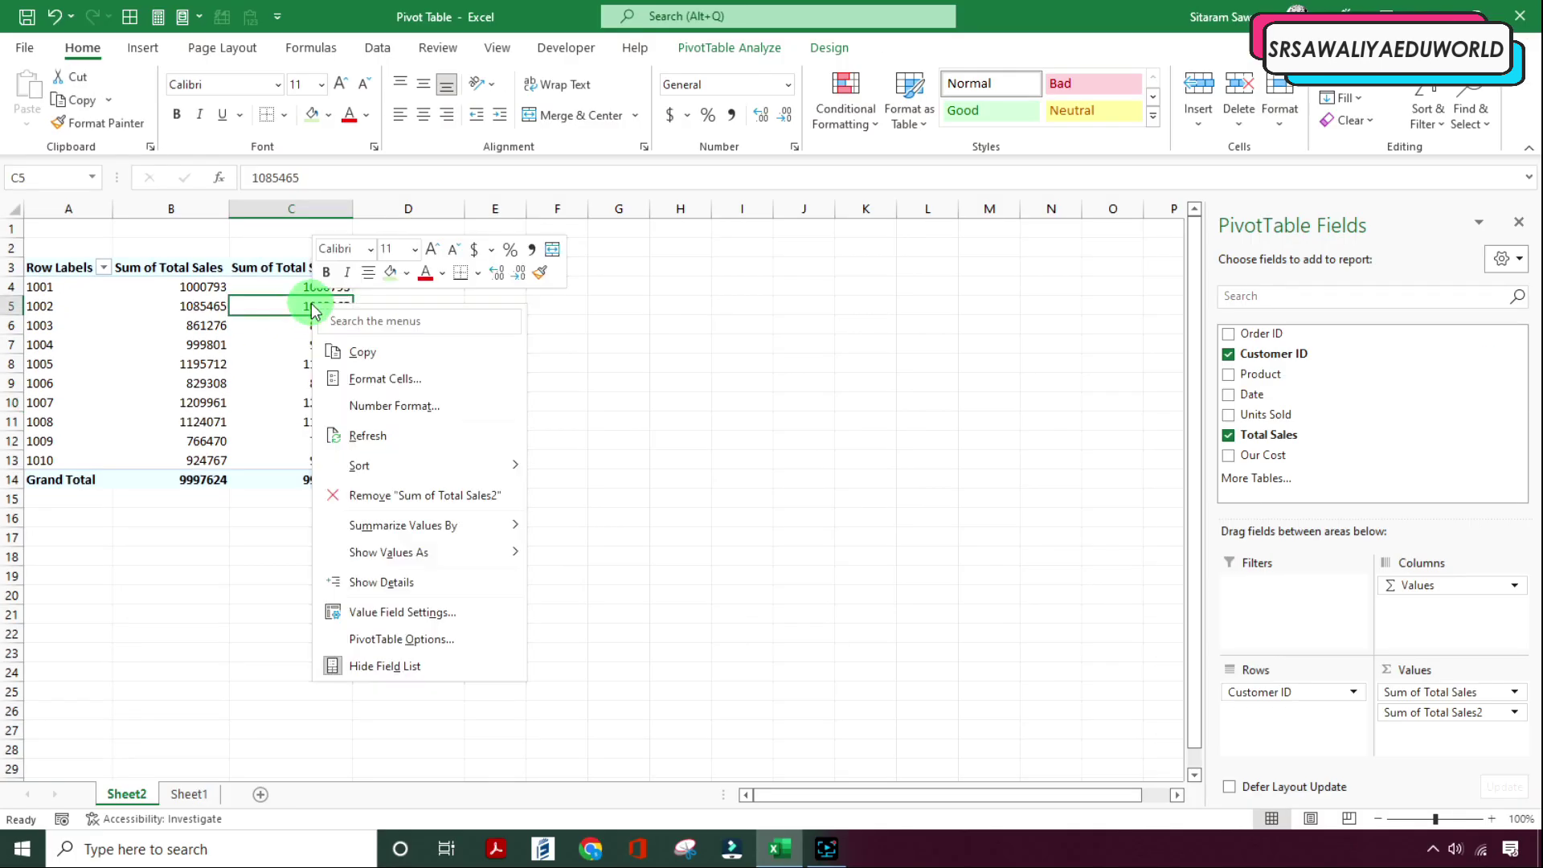
pyautogui.moveTo(428, 560)
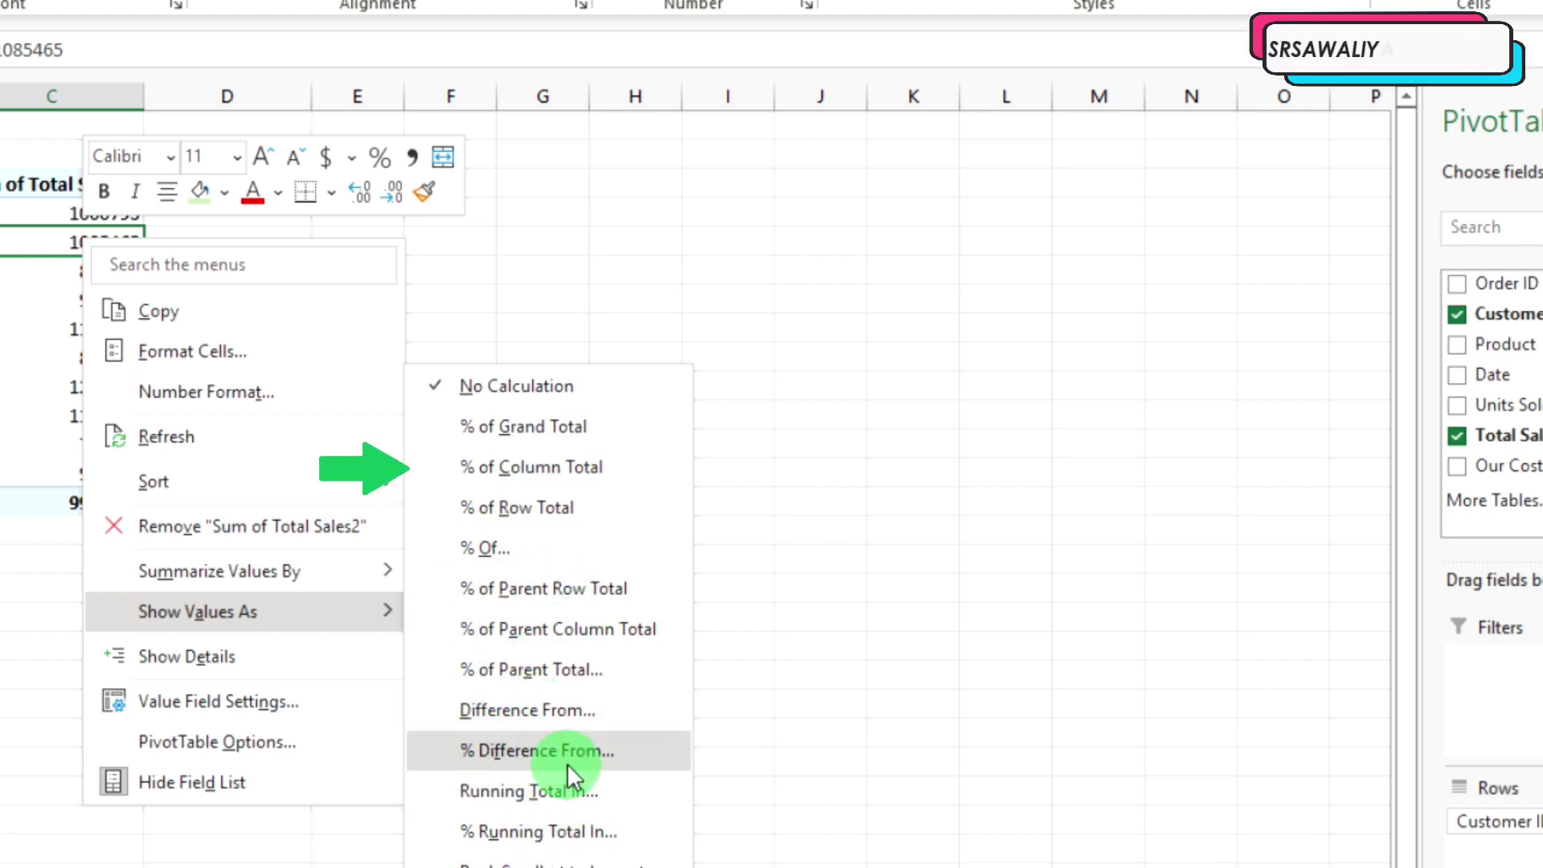
pyautogui.click(553, 464)
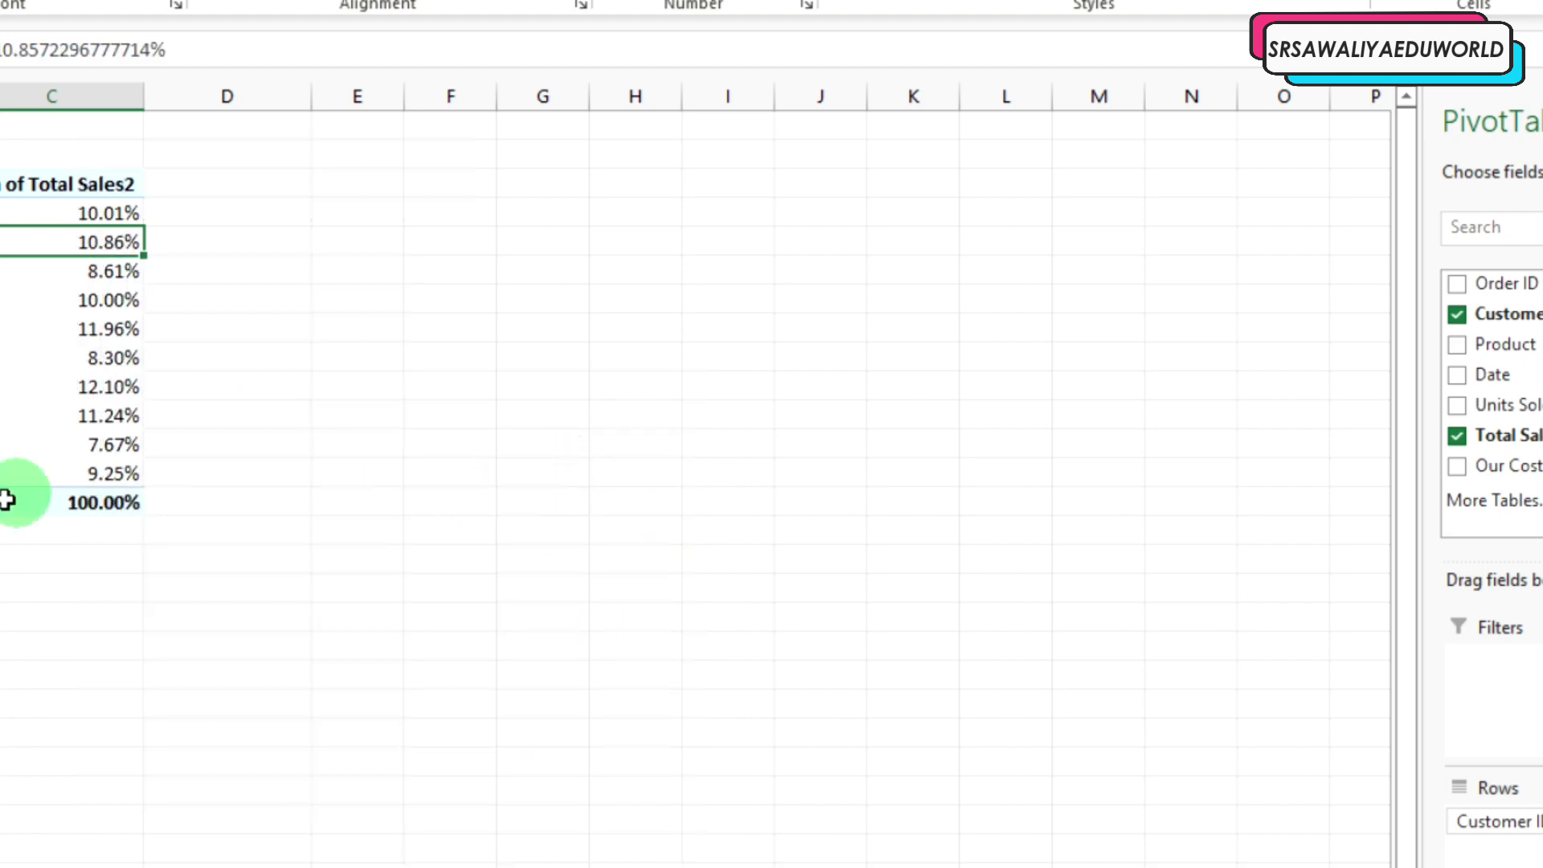
pyautogui.click(83, 468)
pyautogui.click(85, 242)
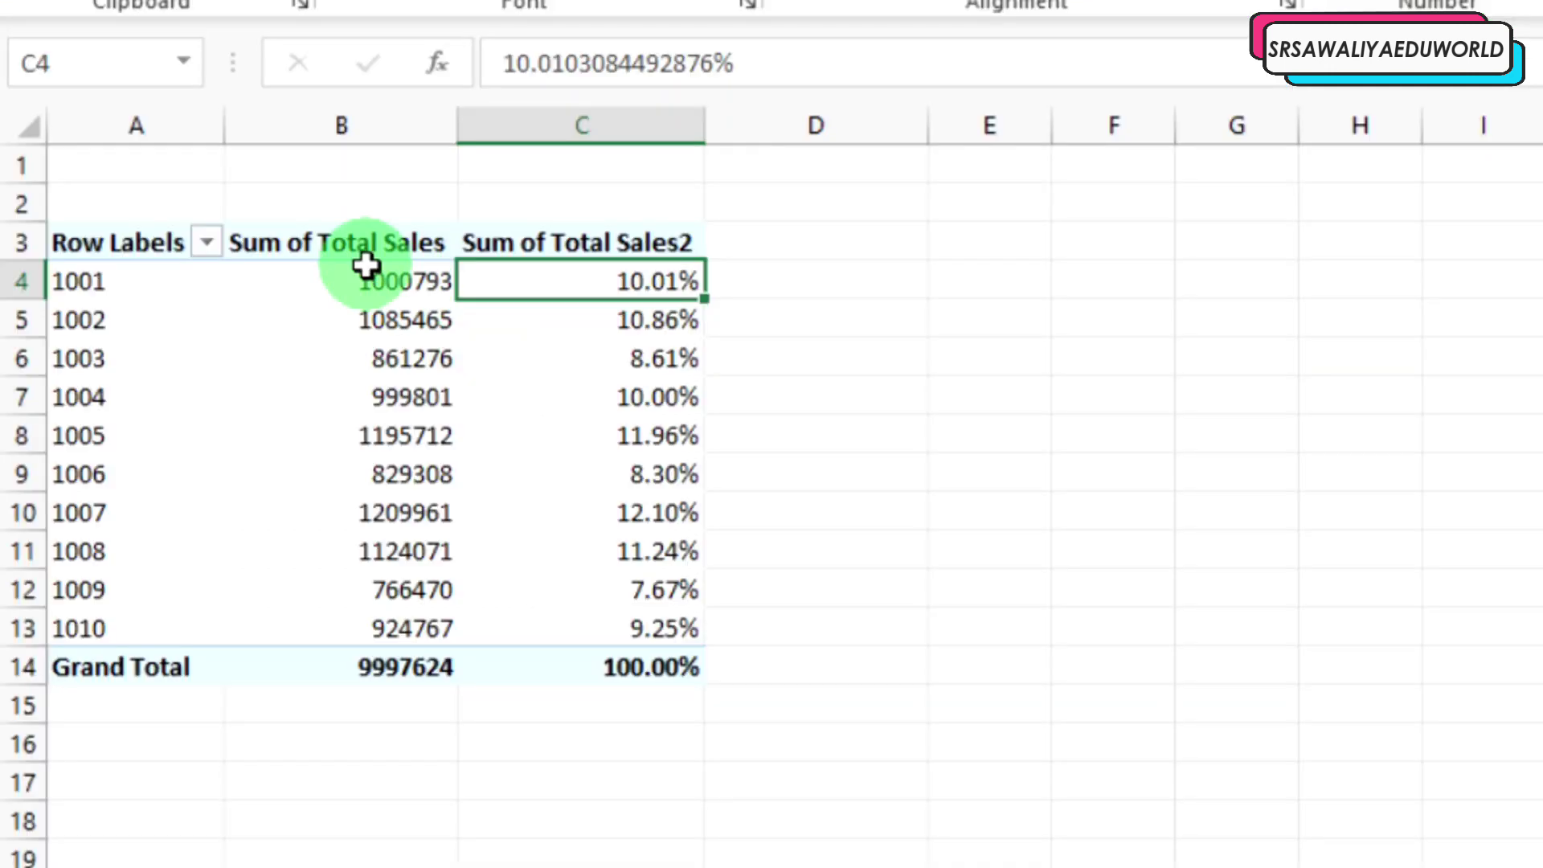
# Step: Rename the percentage column's header to "% of Total Sales"
pyautogui.click(185, 270)
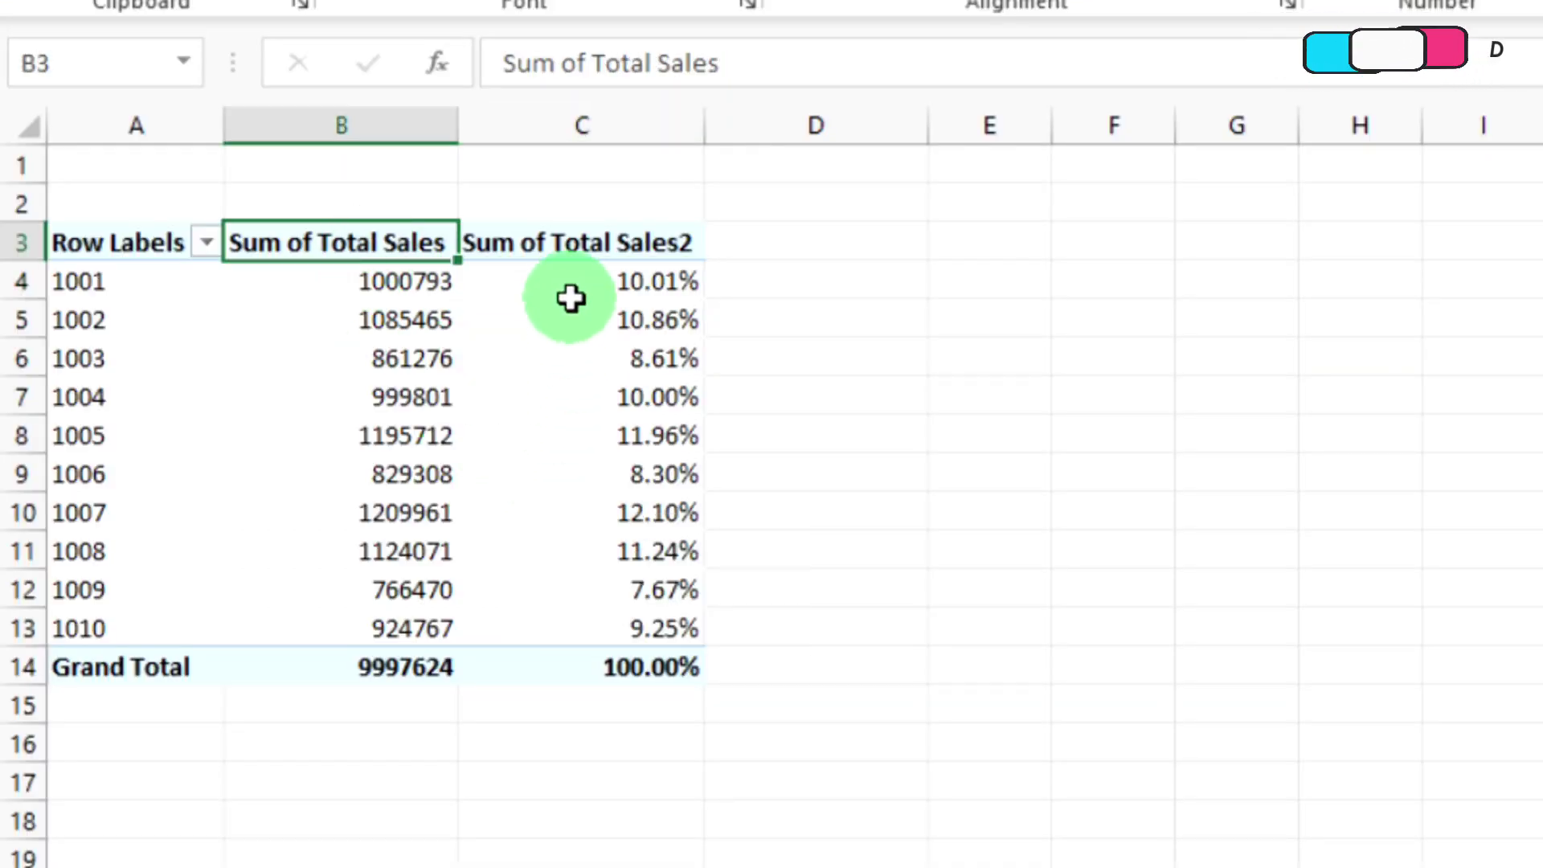
pyautogui.click(576, 248)
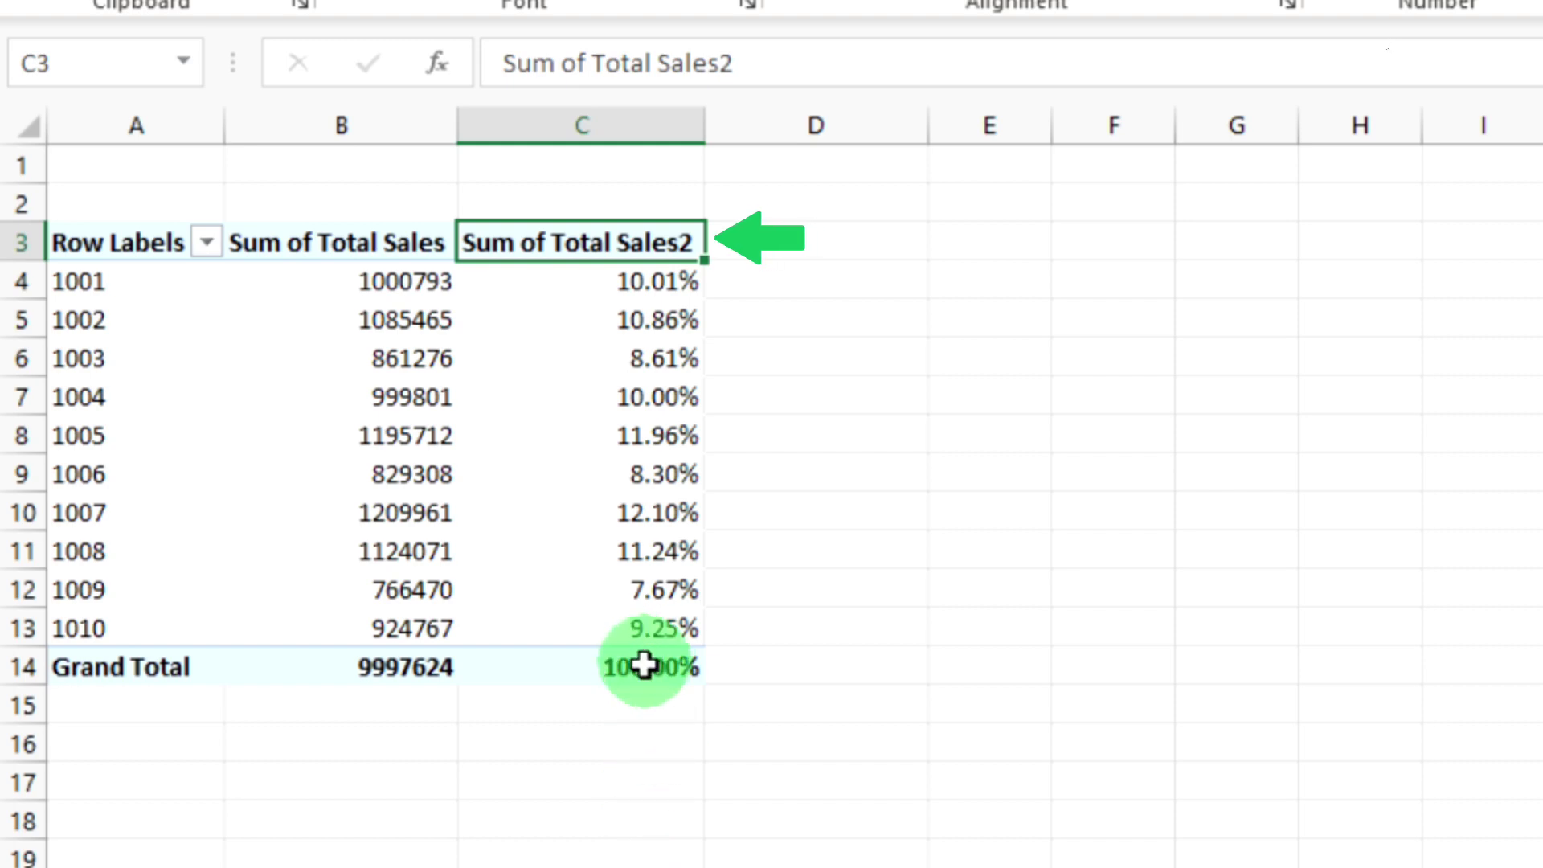
pyautogui.moveTo(644, 639)
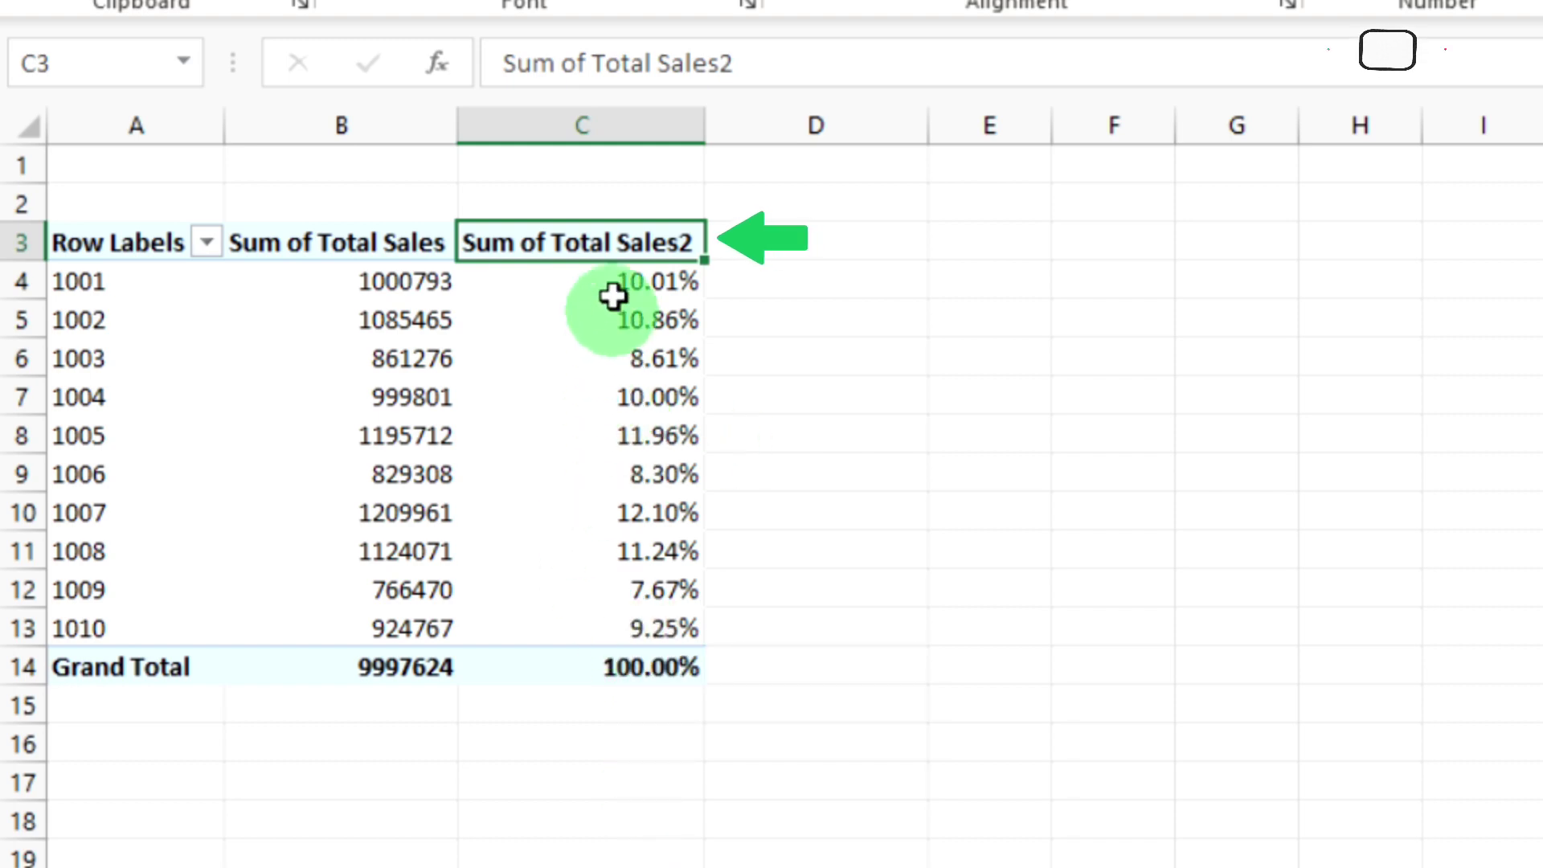
pyautogui.write('% of Total Sales')
pyautogui.press('Left')
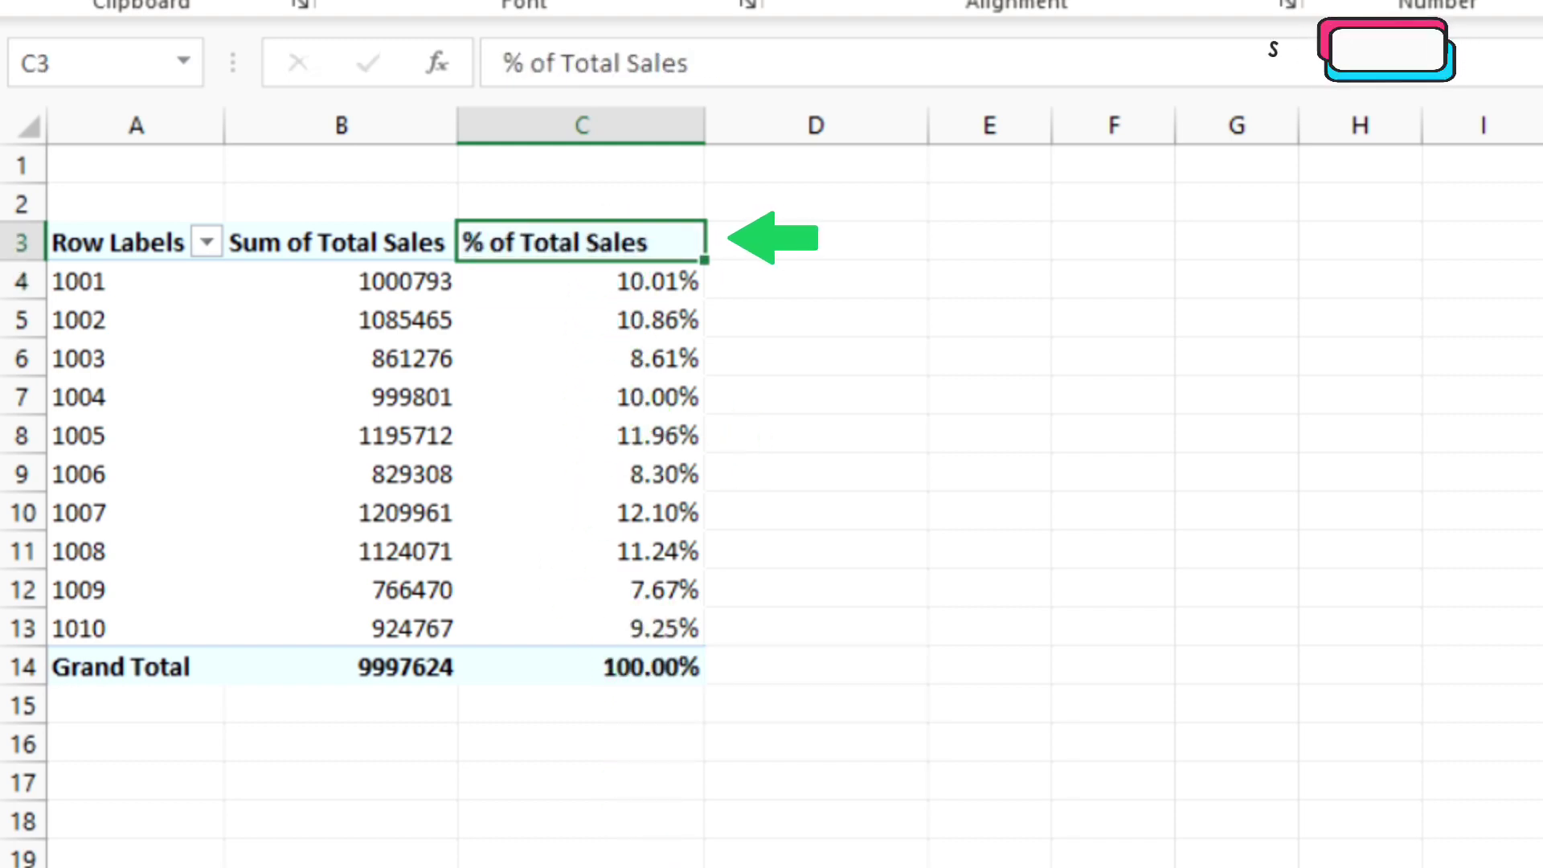
# Step: Shorten the header of the first sales column to "Total Sales", keeping a leading space
pyautogui.press('F2')
pyautogui.press('Home')
pyautogui.press('Delete')
pyautogui.press('Delete')
pyautogui.press('Delete')
pyautogui.press('Delete')
pyautogui.press('Delete')
pyautogui.press('Delete')
pyautogui.press('Return')
pyautogui.press('Up')
pyautogui.press('F2')
pyautogui.press('Home')
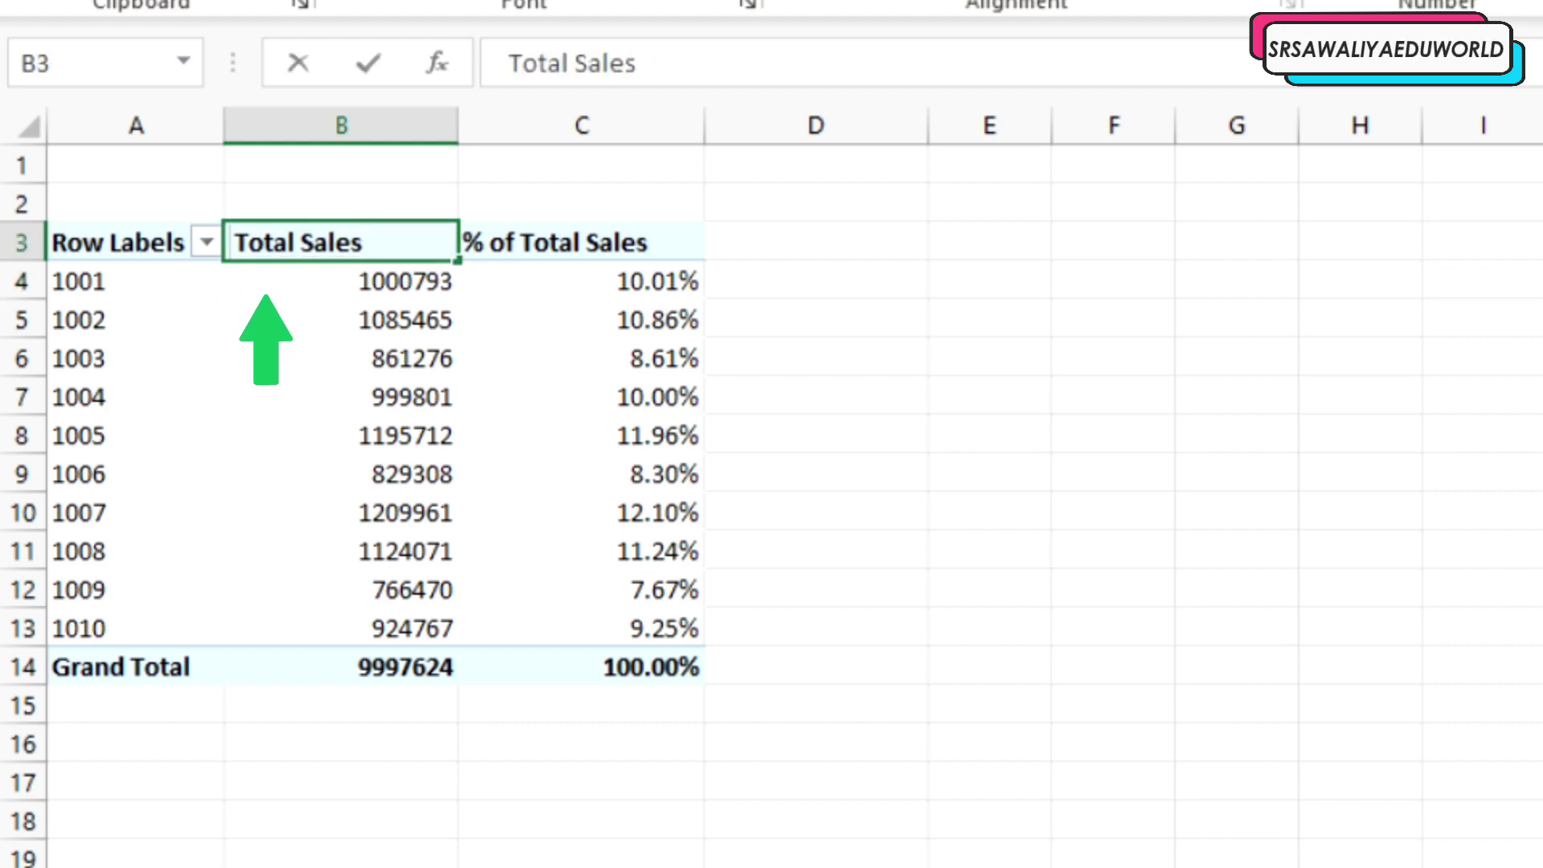
pyautogui.press('Delete')
pyautogui.press('Return')
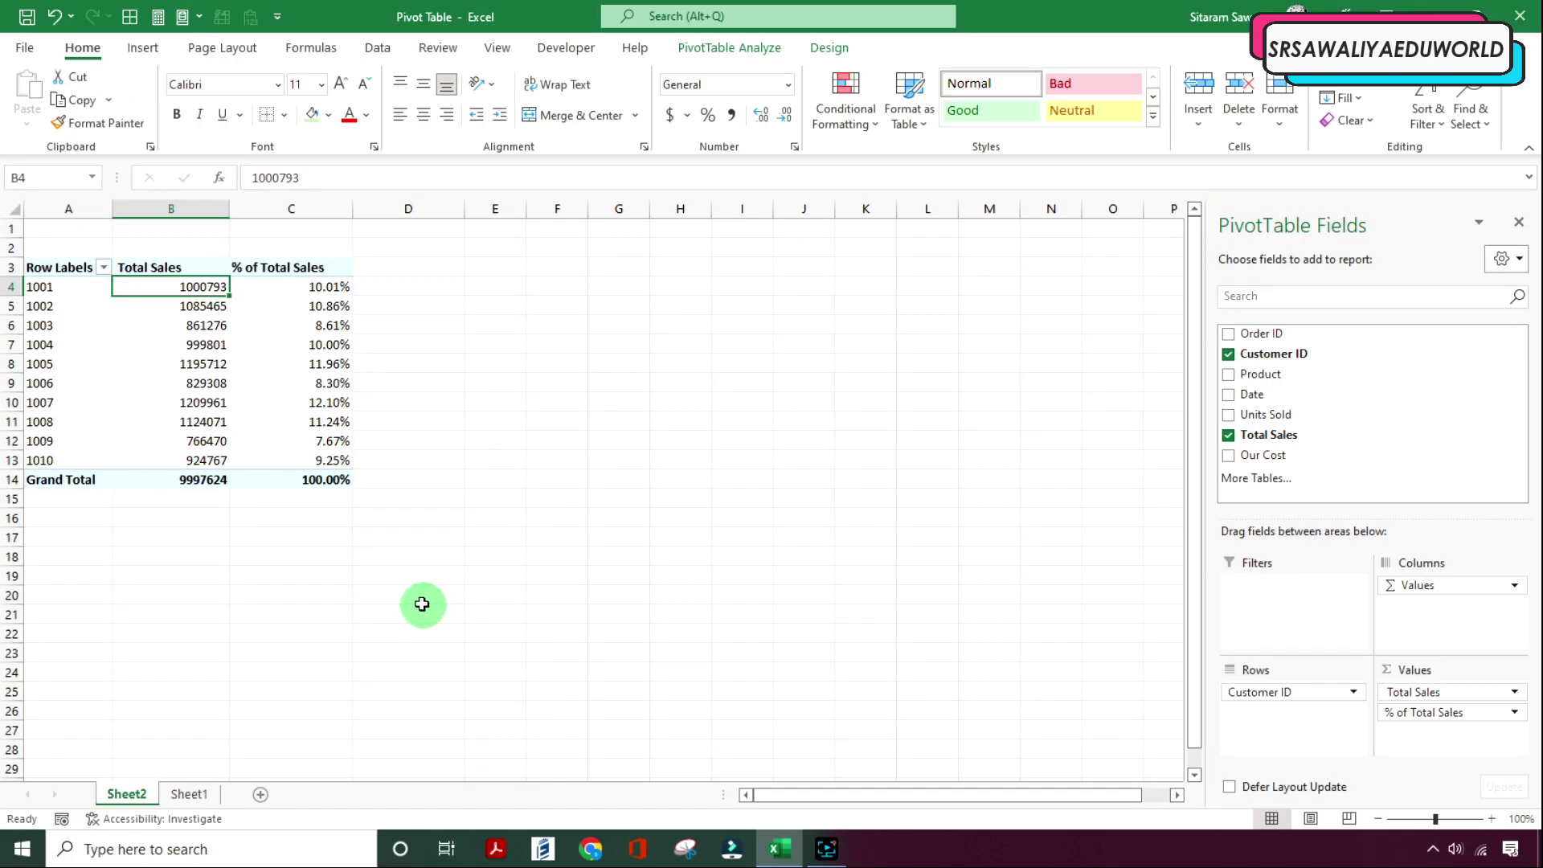
# Step: Add the Product field below Customer ID in the Rows area and review the products listed under each customer
pyautogui.click(73, 421)
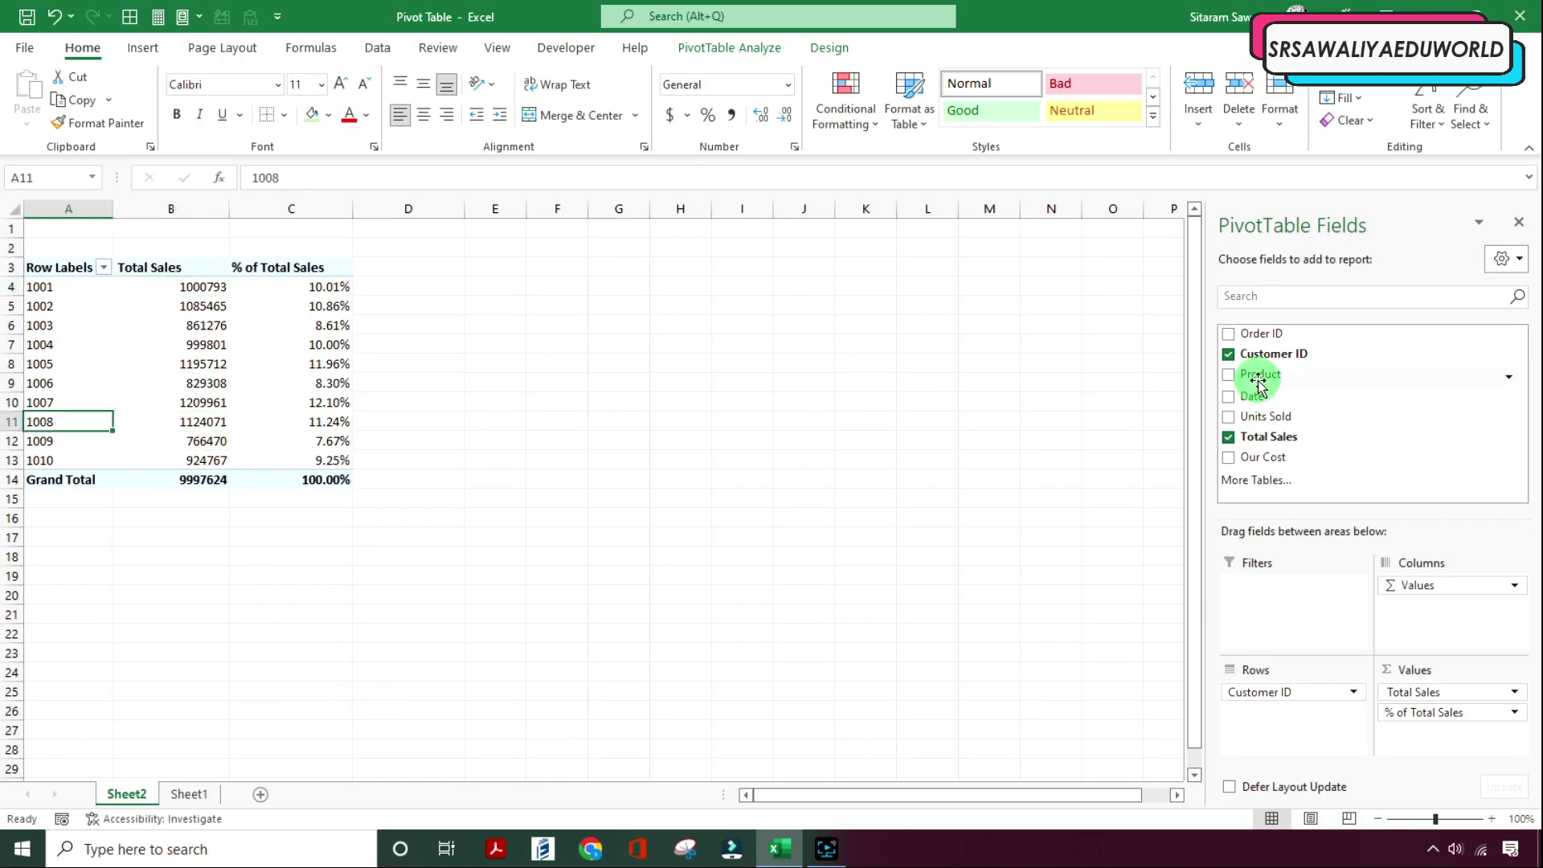
pyautogui.moveTo(1259, 382); pyautogui.dragTo(1250, 733)
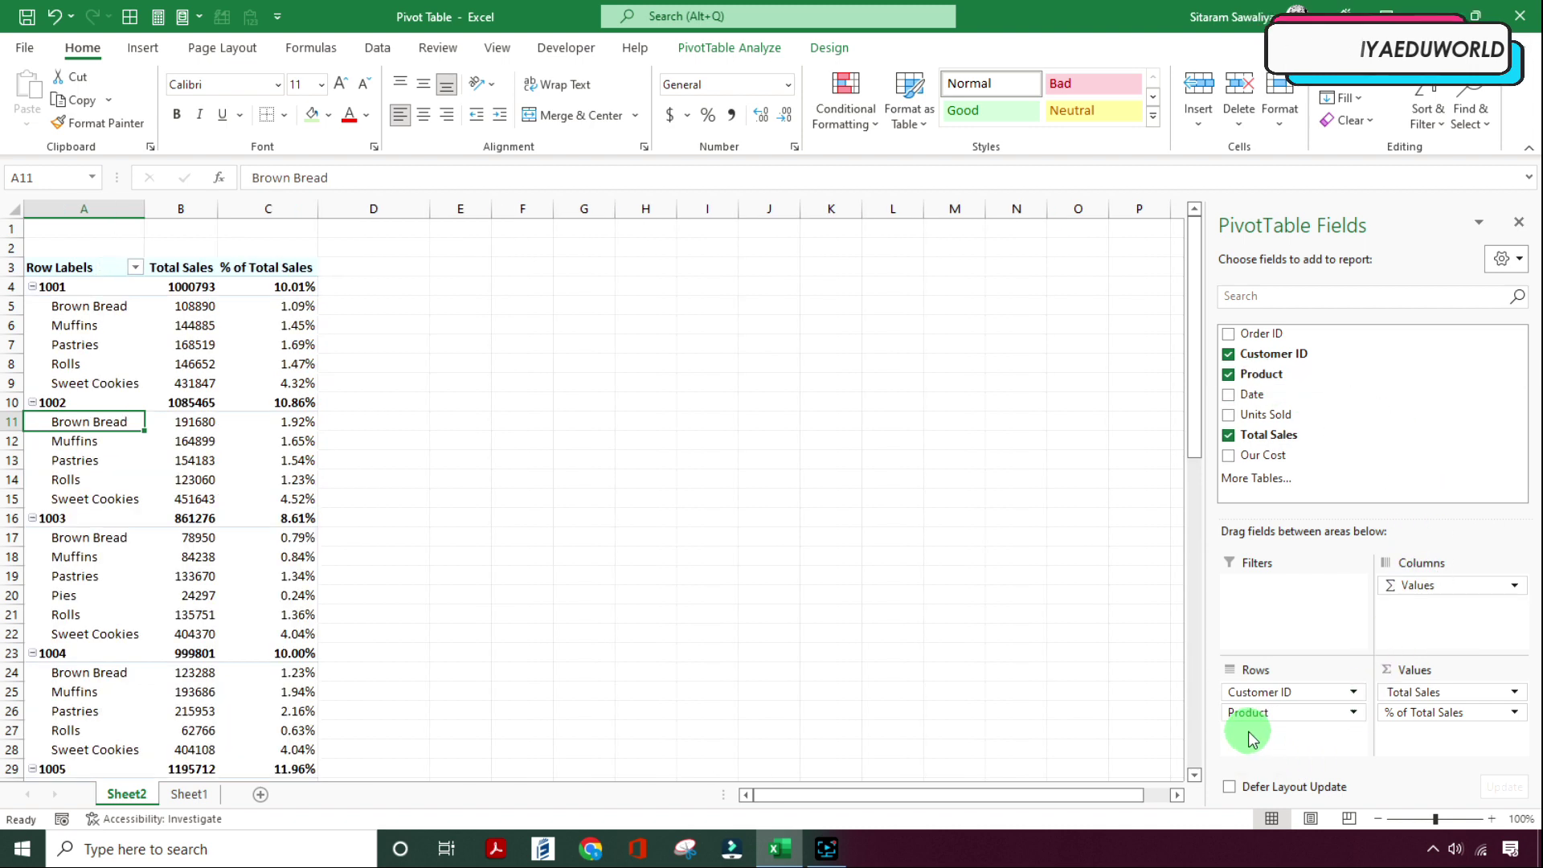
pyautogui.click(105, 346)
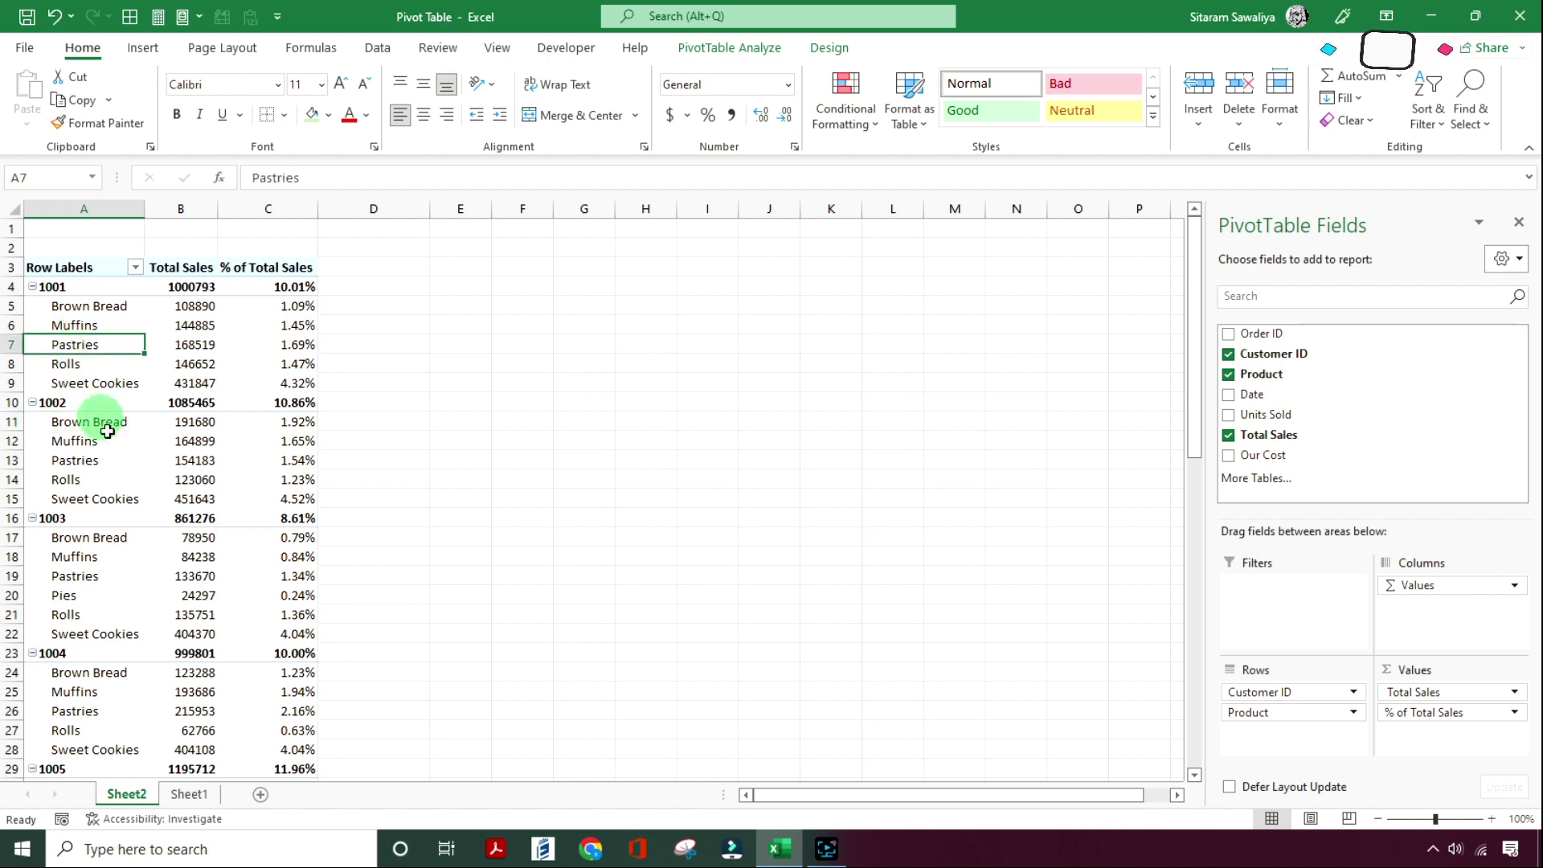
pyautogui.click(110, 365)
pyautogui.moveTo(111, 304); pyautogui.dragTo(115, 393)
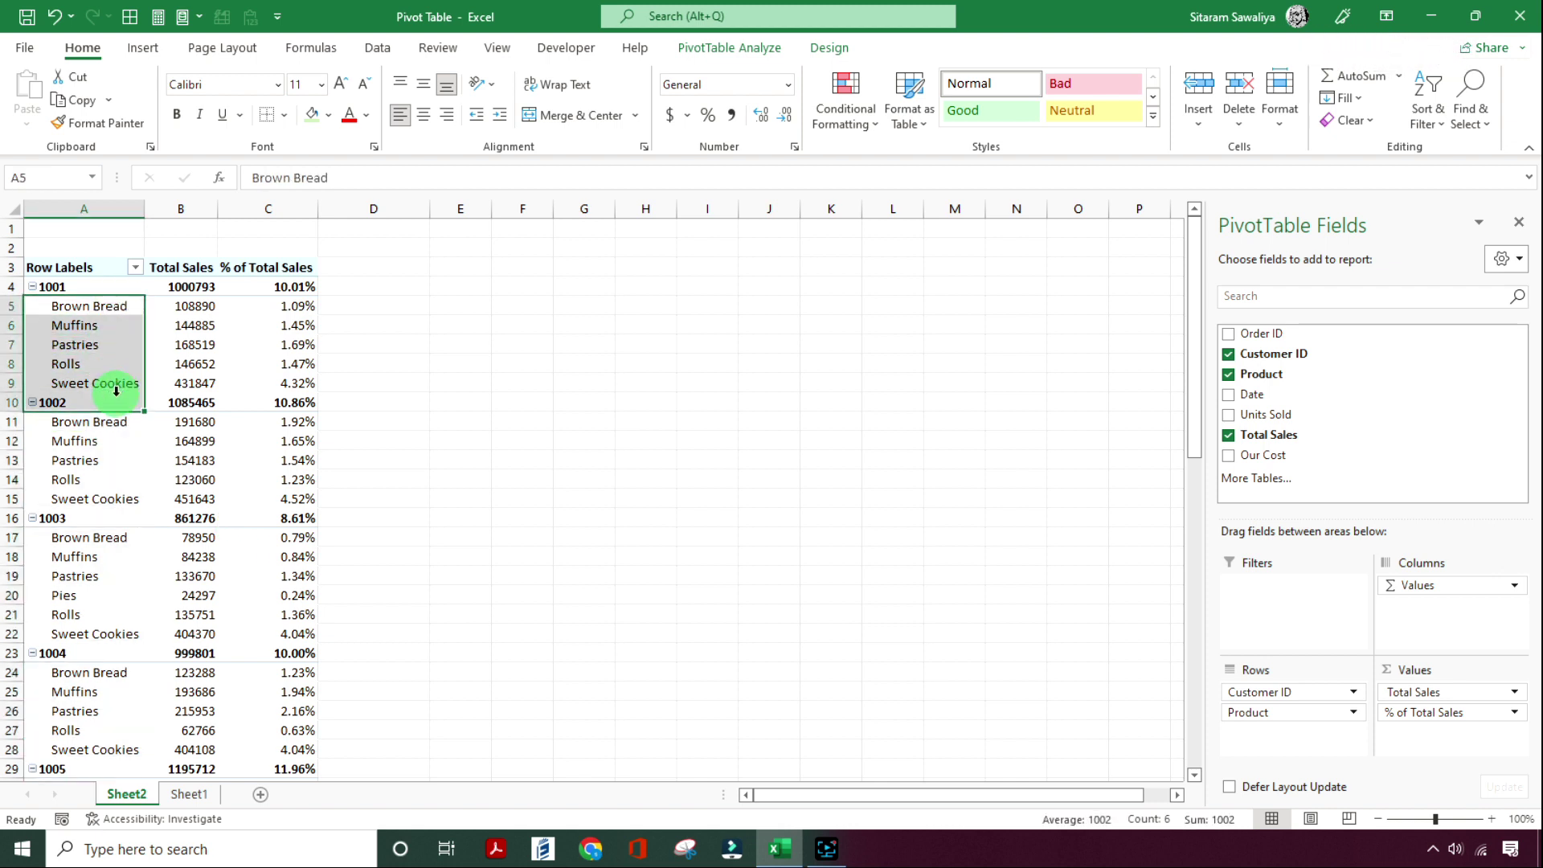
pyautogui.click(104, 345)
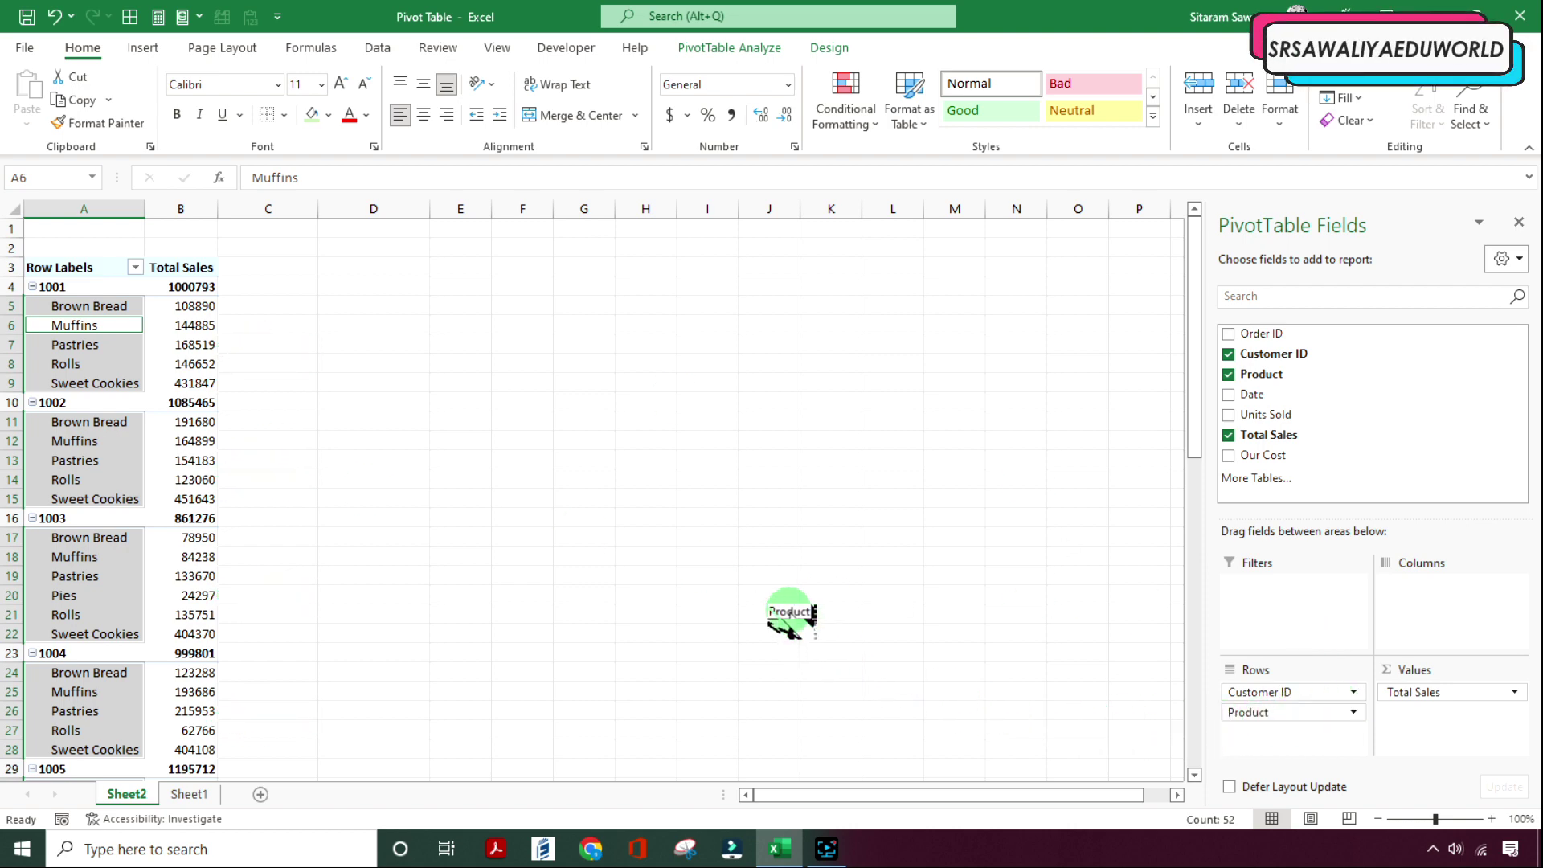
# Step: Move the Product field from the Rows area to the Columns area and review the sales per customer and product
pyautogui.moveTo(790, 613); pyautogui.dragTo(756, 560)
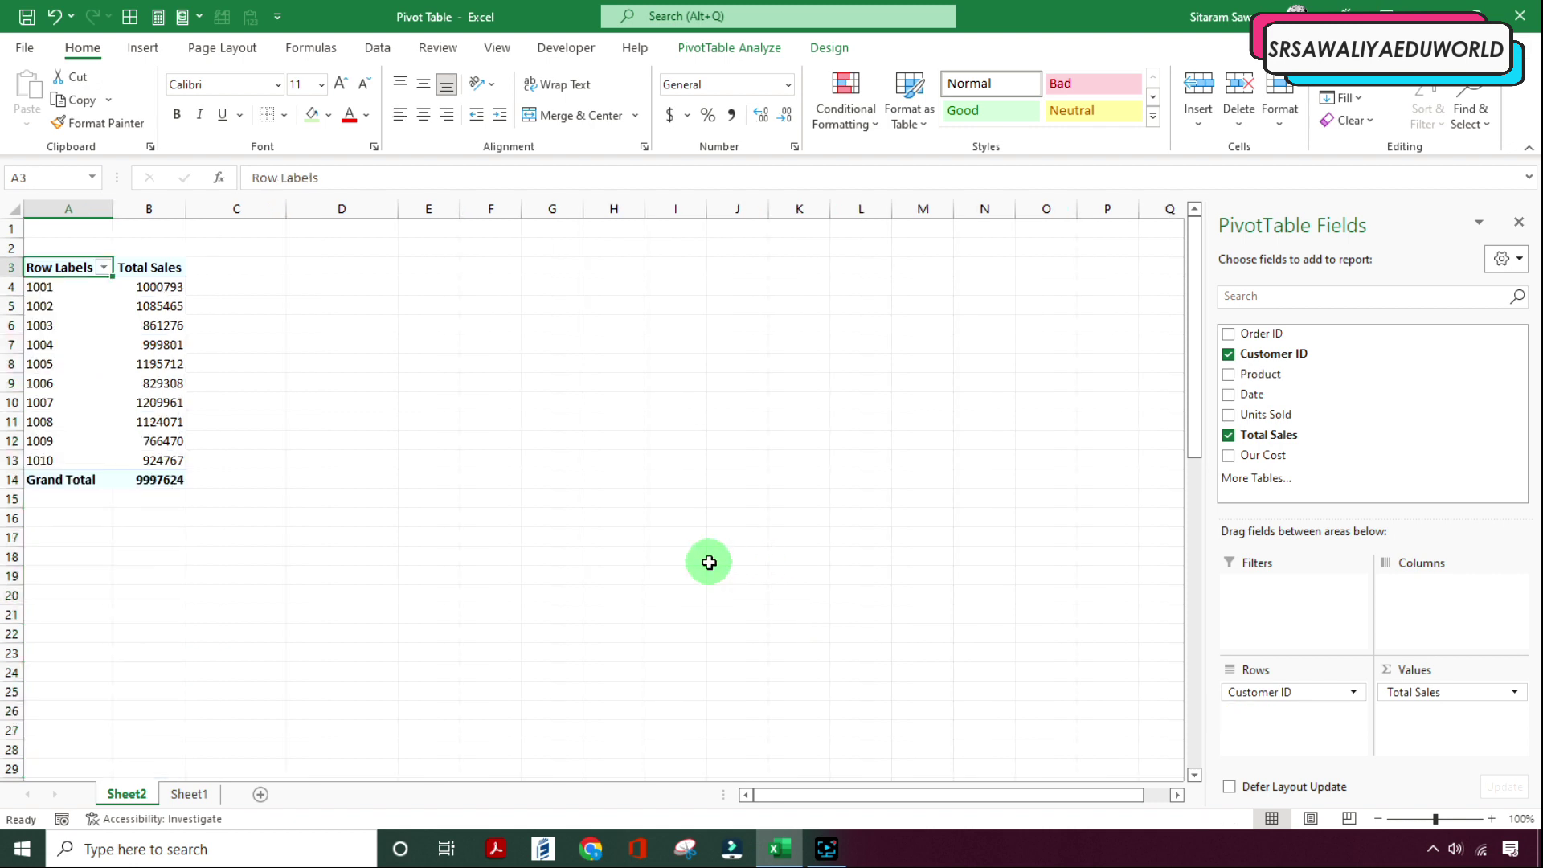
pyautogui.click(126, 342)
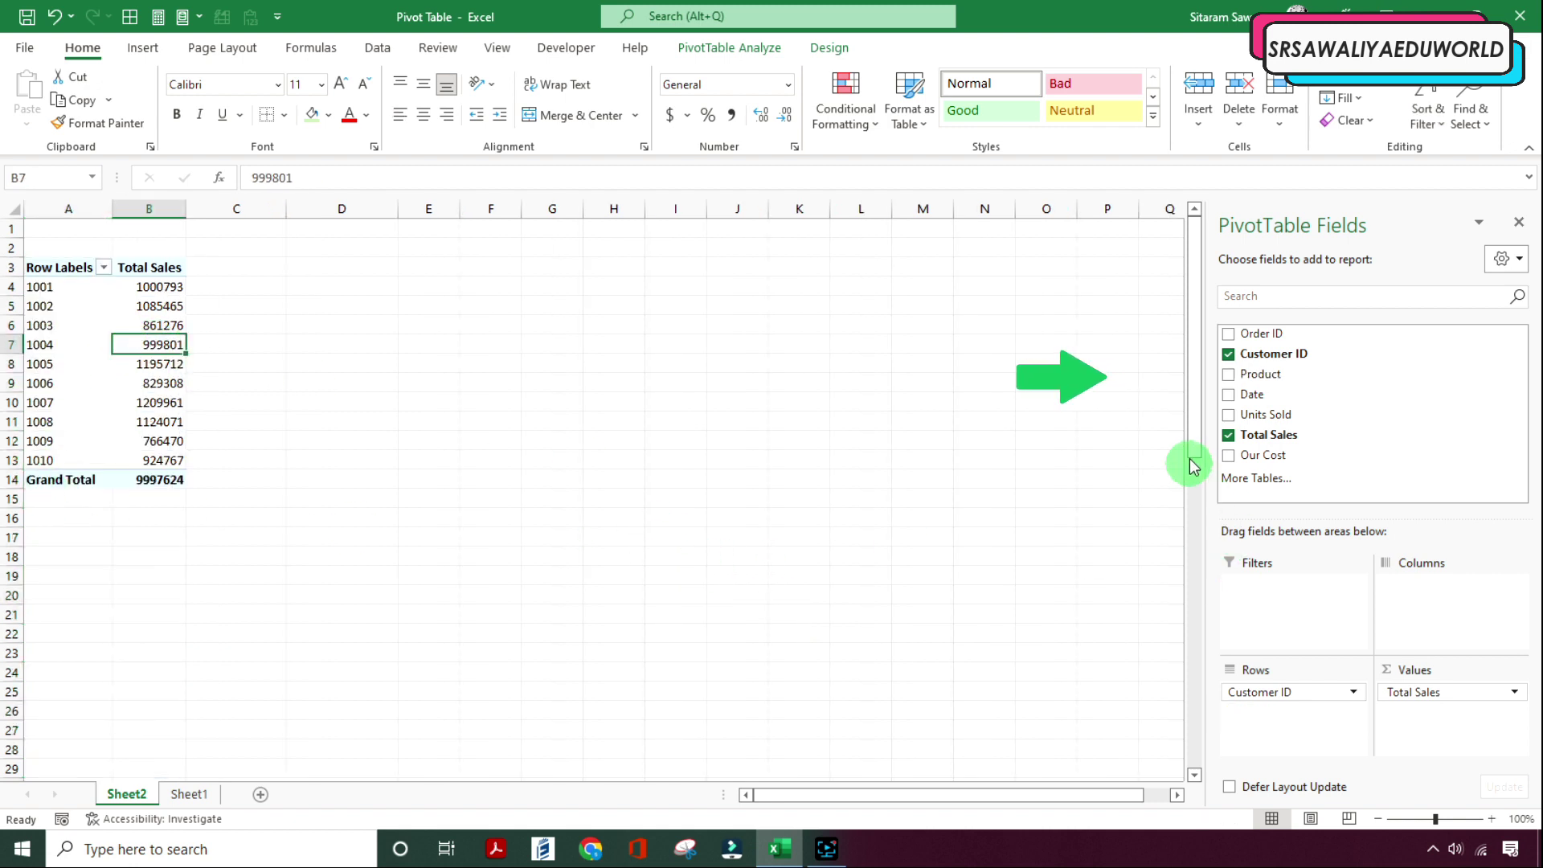
pyautogui.moveTo(1259, 374); pyautogui.dragTo(1422, 615)
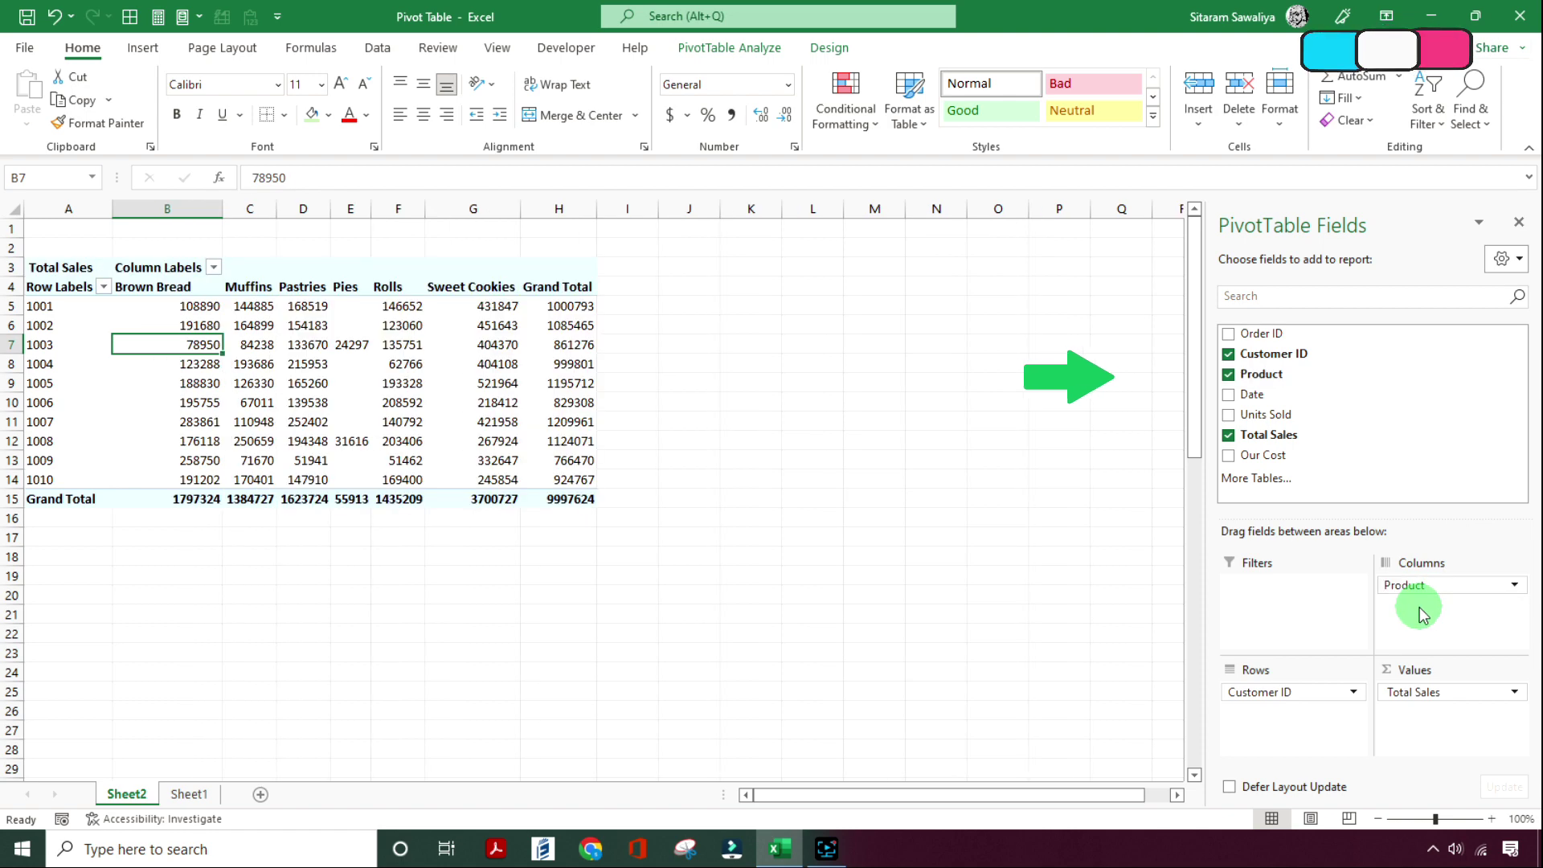
pyautogui.click(239, 364)
pyautogui.click(181, 323)
pyautogui.click(184, 444)
pyautogui.click(209, 366)
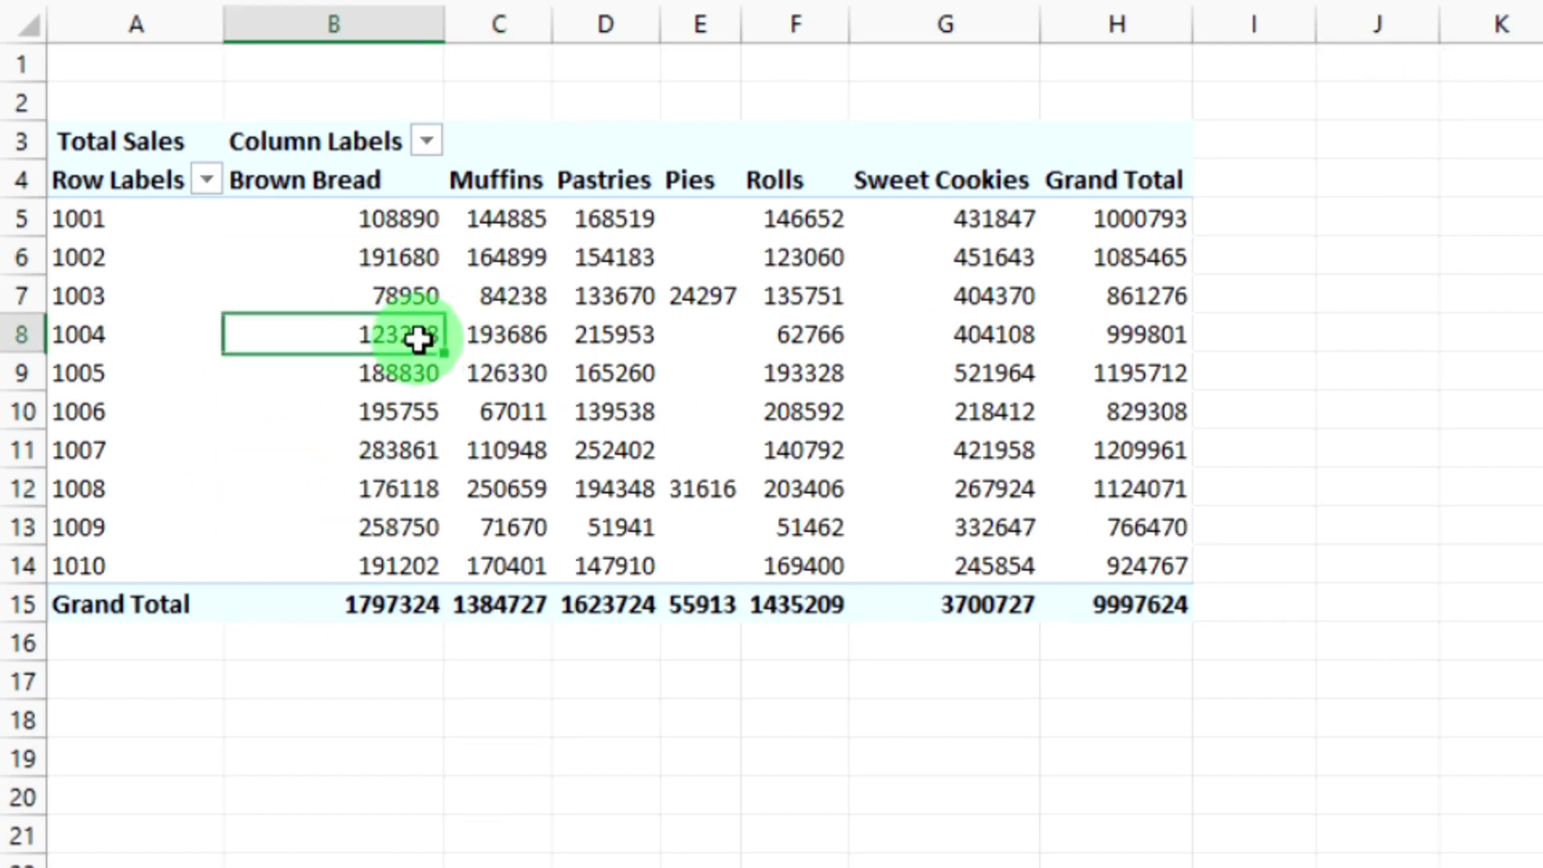
# Step: Examine the sales per customer and product and the grand totals in the pivot table
pyautogui.click(335, 180)
pyautogui.click(575, 451)
pyautogui.click(702, 299)
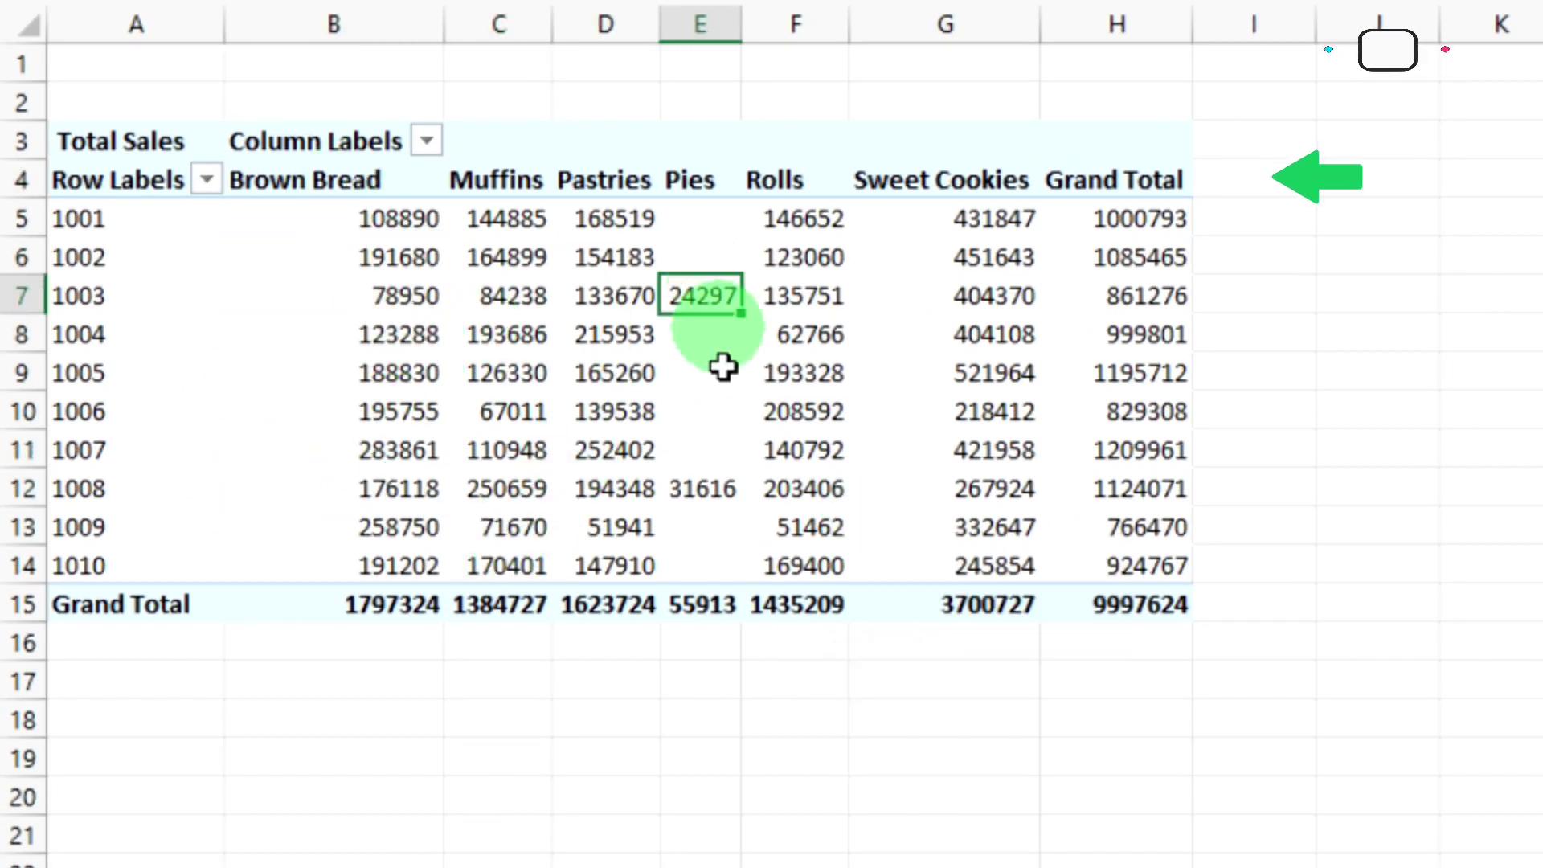
pyautogui.click(675, 491)
pyautogui.click(310, 414)
pyautogui.click(386, 296)
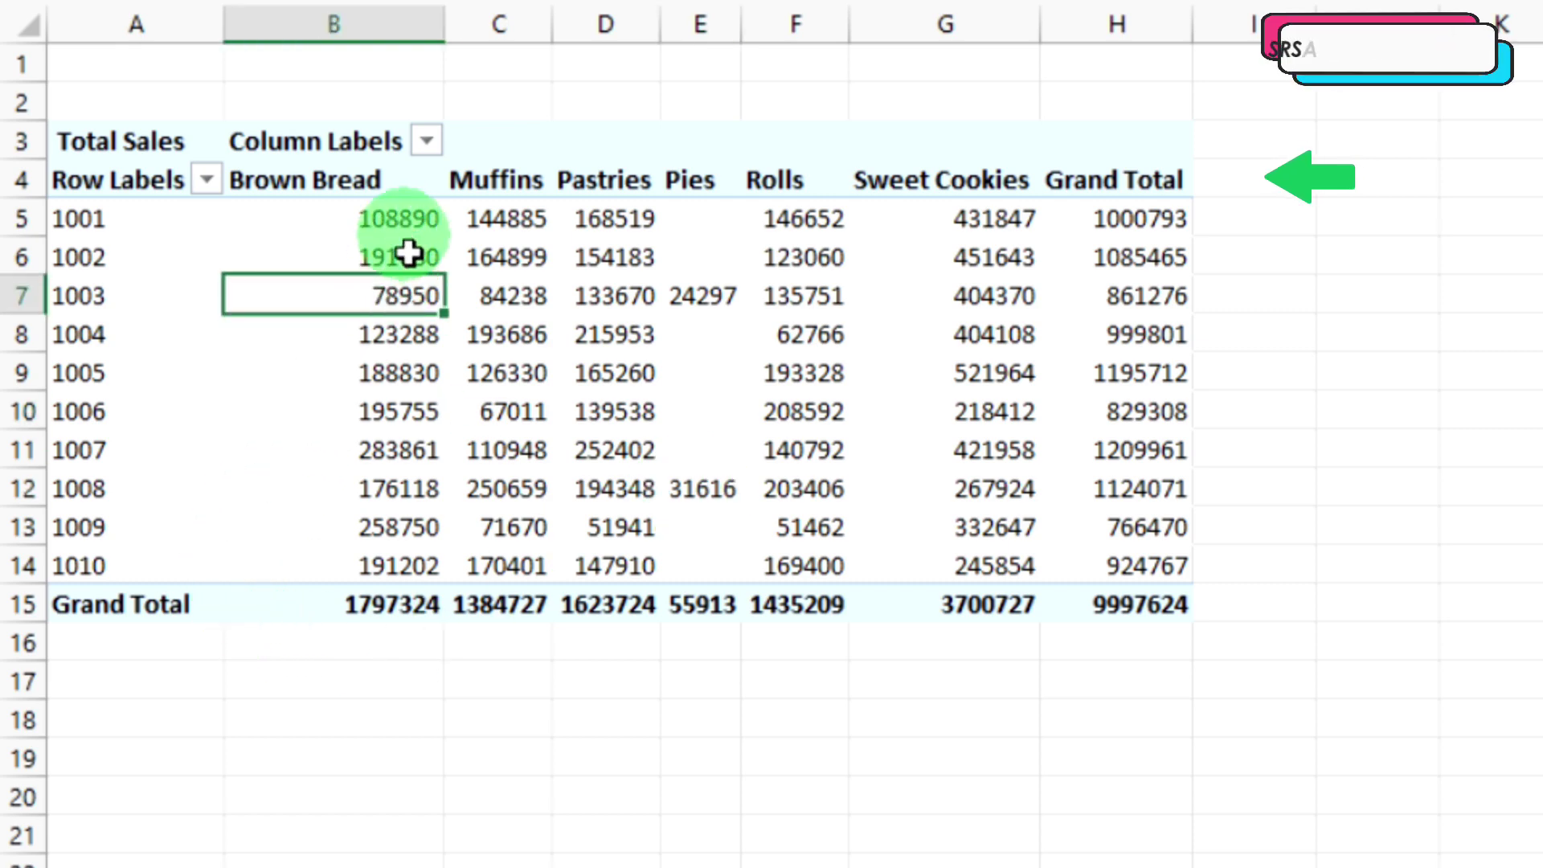
pyautogui.click(514, 562)
pyautogui.click(700, 297)
pyautogui.click(1061, 410)
pyautogui.click(1084, 294)
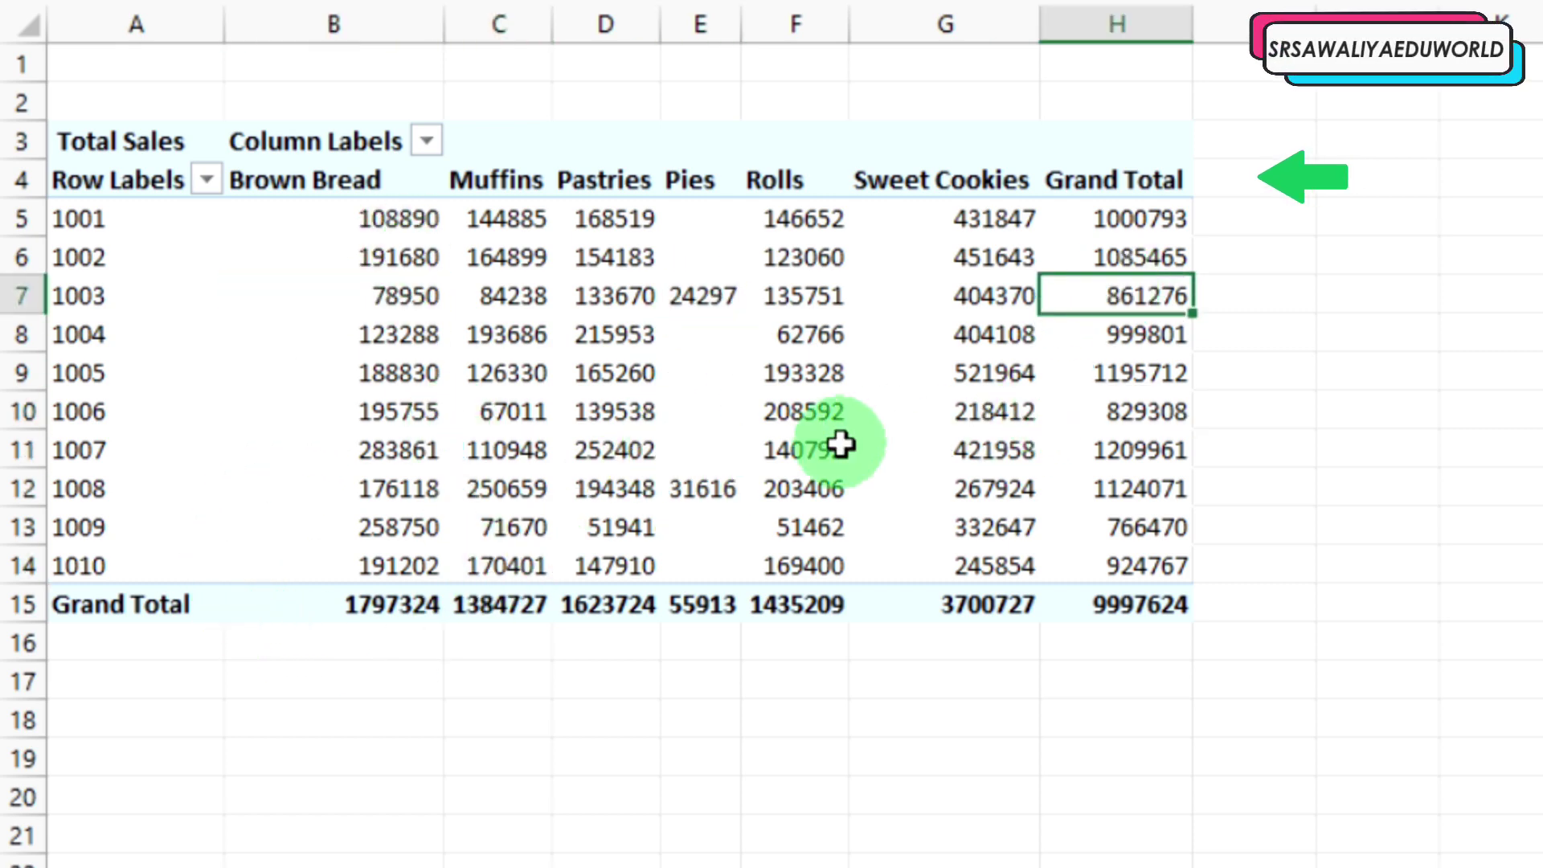
pyautogui.moveTo(839, 444)
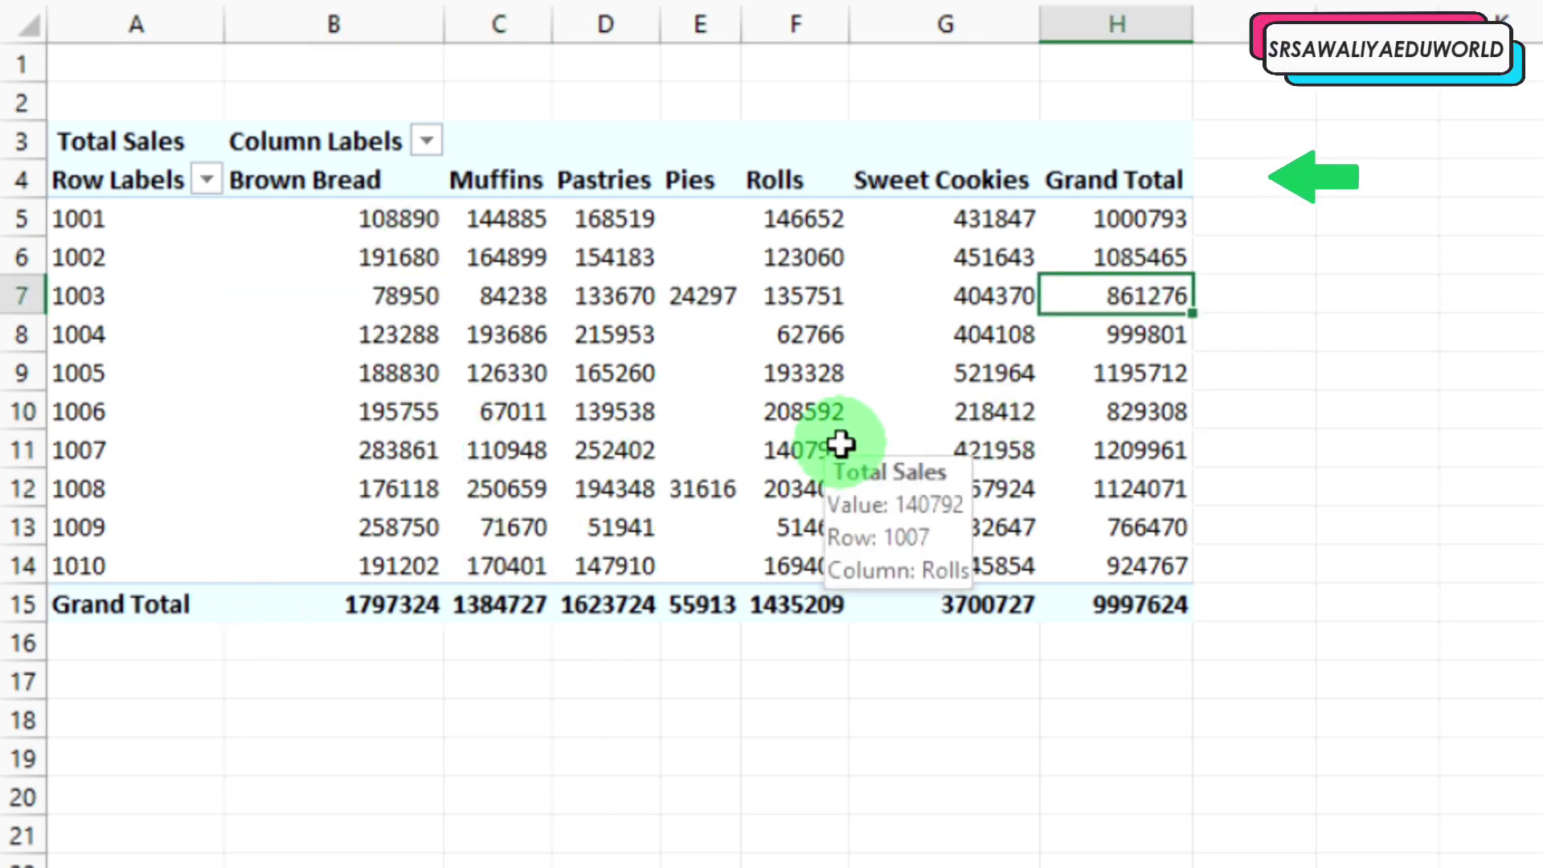
pyautogui.moveTo(323, 182); pyautogui.dragTo(1053, 580)
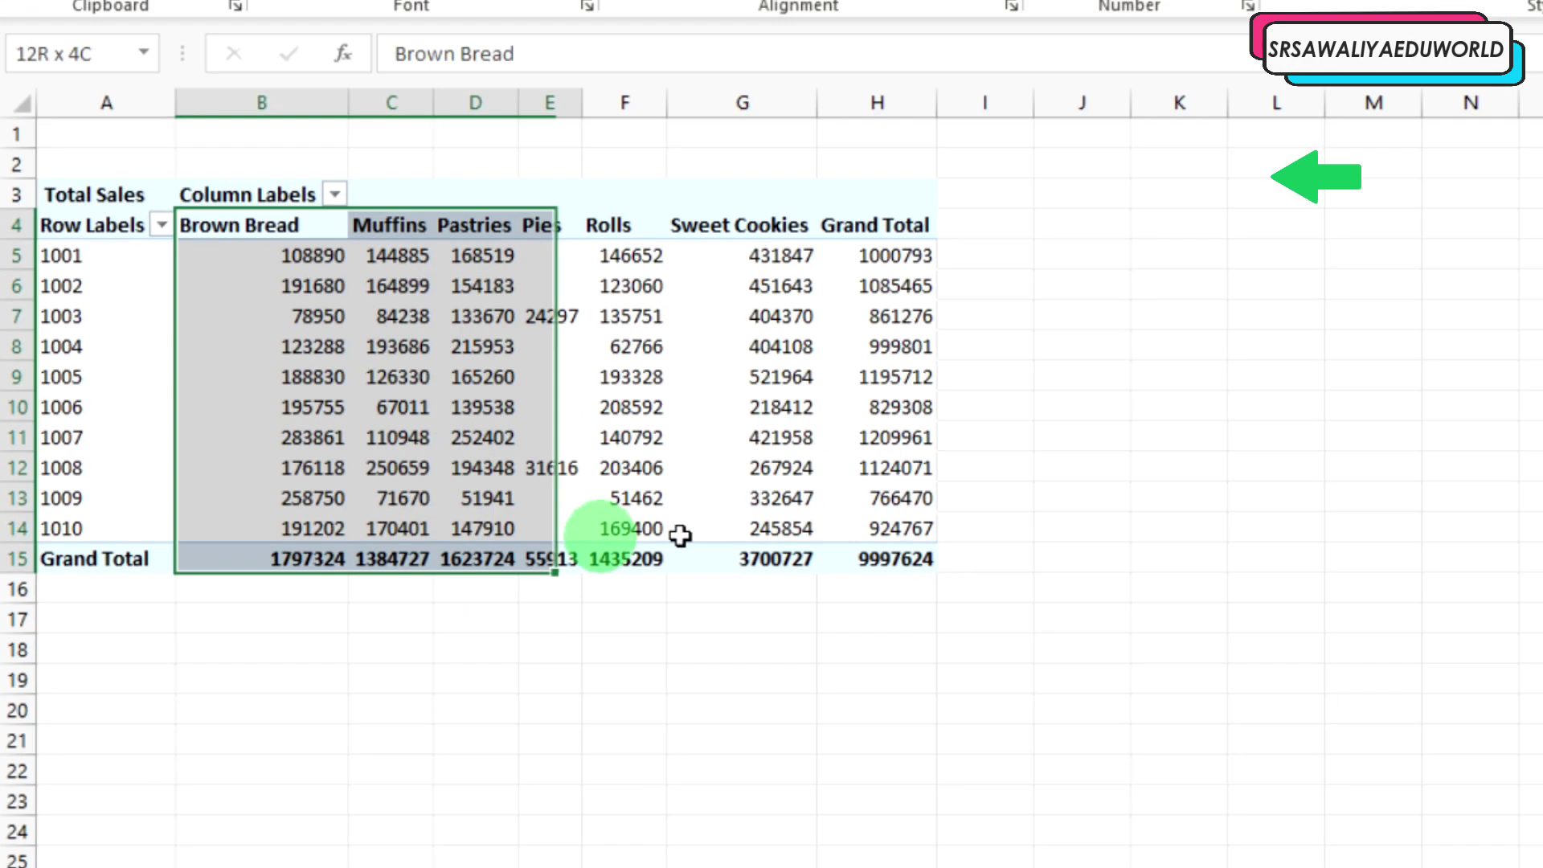
pyautogui.click(309, 461)
pyautogui.click(54, 289)
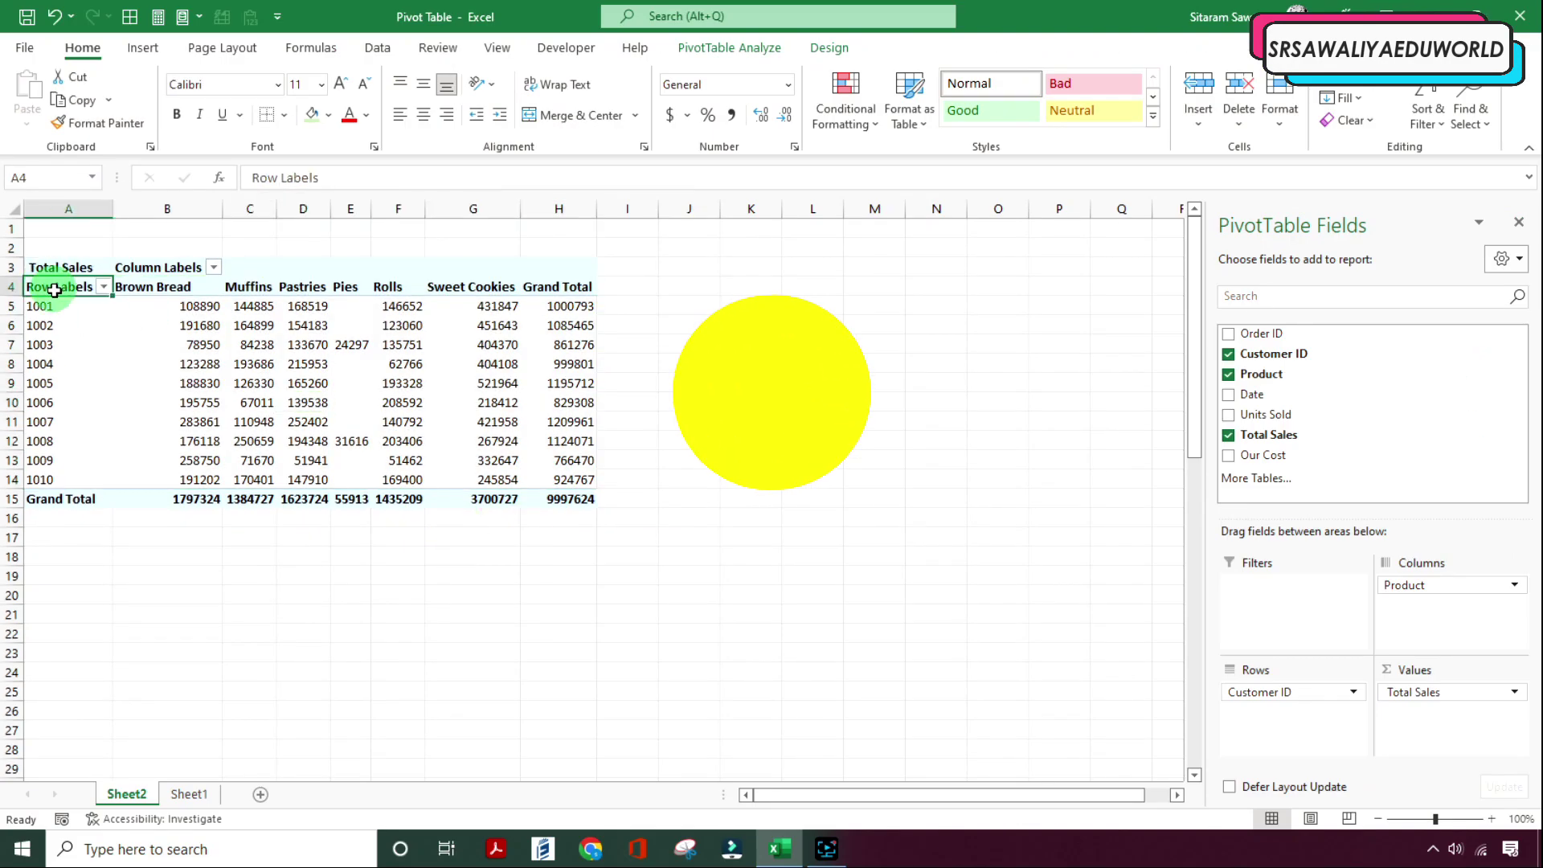
pyautogui.click(403, 466)
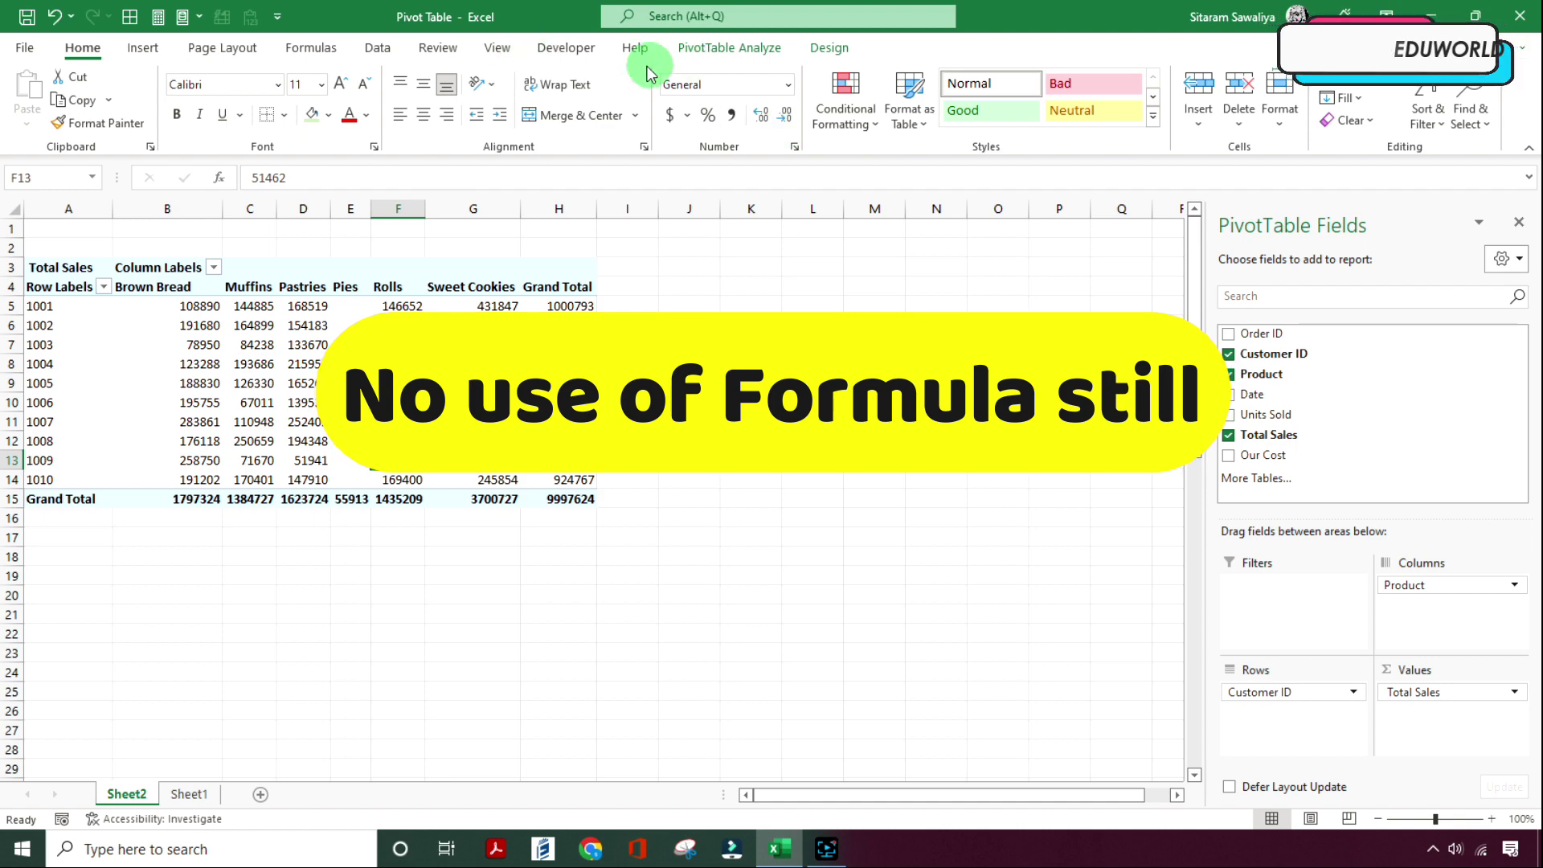
# Step: Try a green medium style and a pale yellow medium style with black headers on the pivot table
pyautogui.click(828, 48)
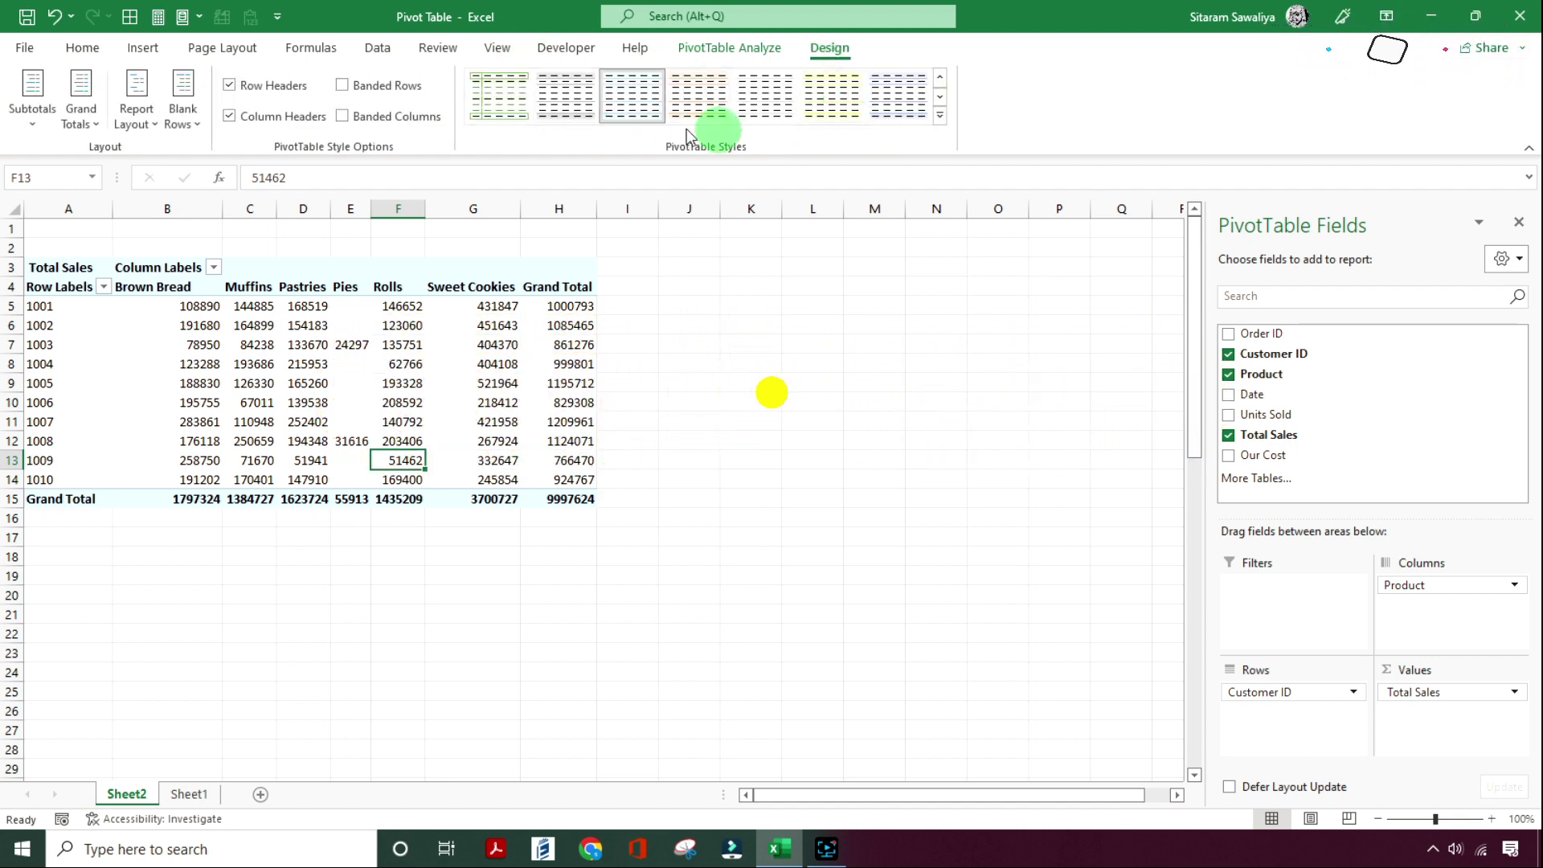
pyautogui.click(938, 115)
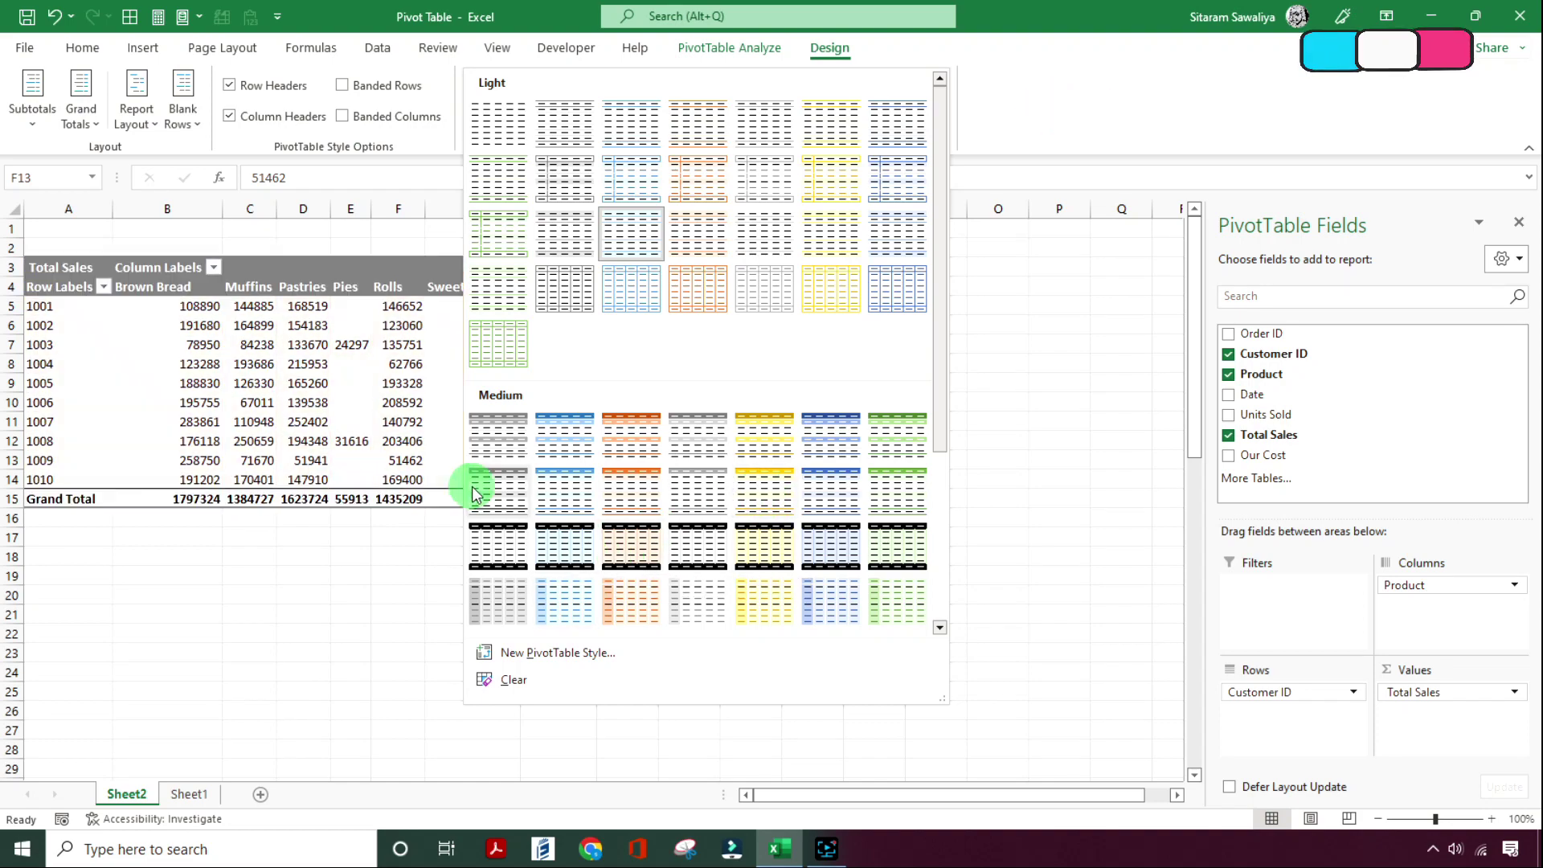
pyautogui.click(897, 490)
pyautogui.click(939, 115)
pyautogui.click(763, 553)
pyautogui.click(304, 385)
# Step: Try several more pivot table styles, ending with the medium style that has a solid orange header
pyautogui.click(939, 115)
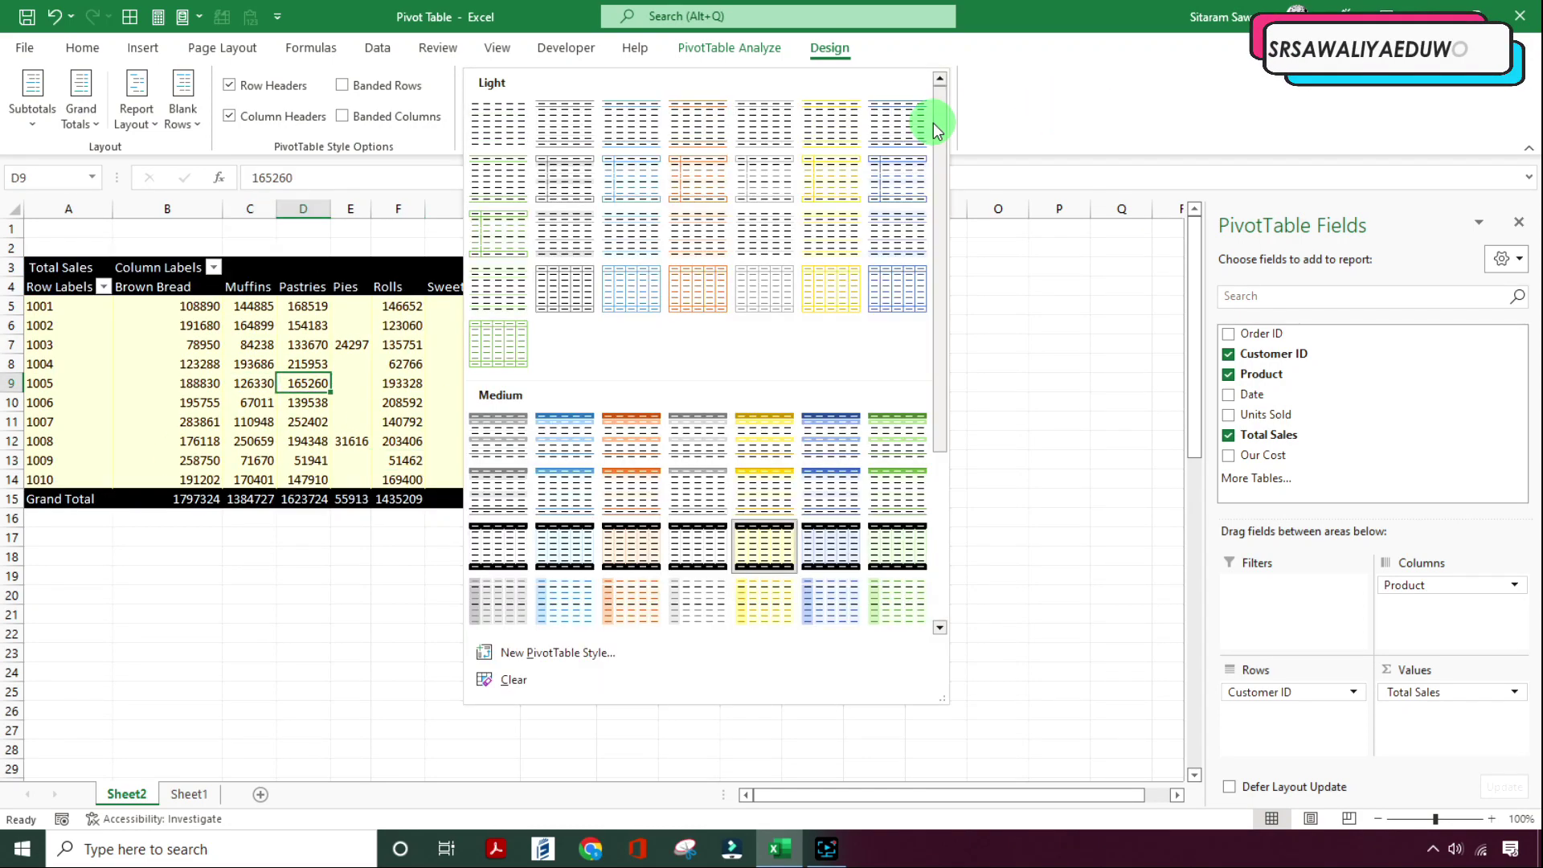
pyautogui.click(899, 292)
pyautogui.click(436, 389)
pyautogui.click(939, 115)
pyautogui.scroll(-3, 731, 515)
pyautogui.click(733, 528)
pyautogui.click(938, 115)
pyautogui.click(631, 437)
pyautogui.click(351, 385)
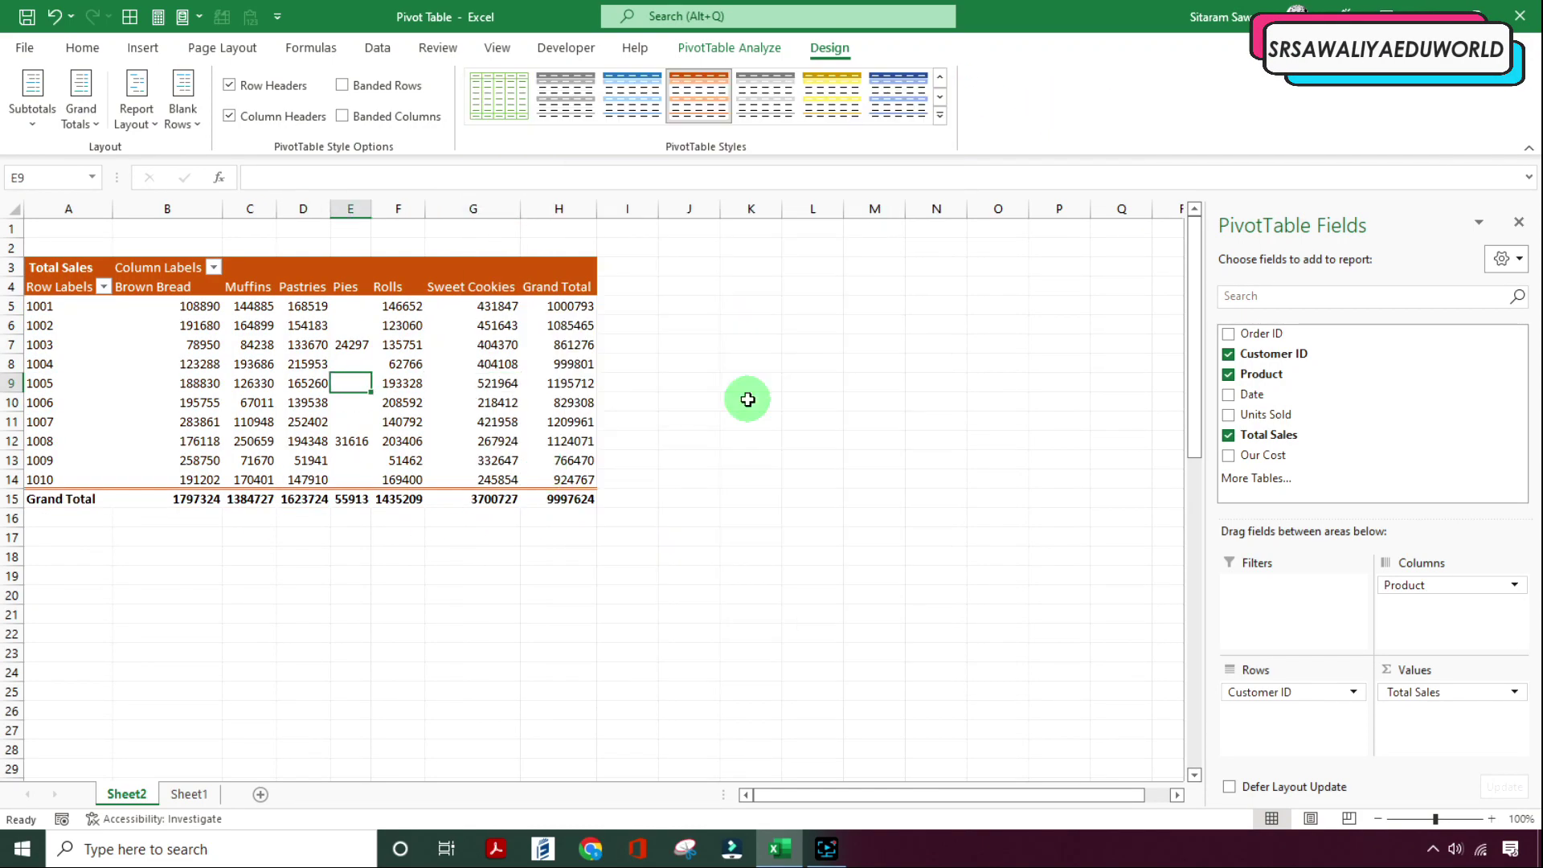
# Step: Try the light style with blue text and outline, followed by the medium style with a dark blue header
pyautogui.click(558, 421)
pyautogui.click(939, 115)
pyautogui.click(570, 199)
pyautogui.click(938, 115)
pyautogui.click(632, 122)
pyautogui.click(442, 389)
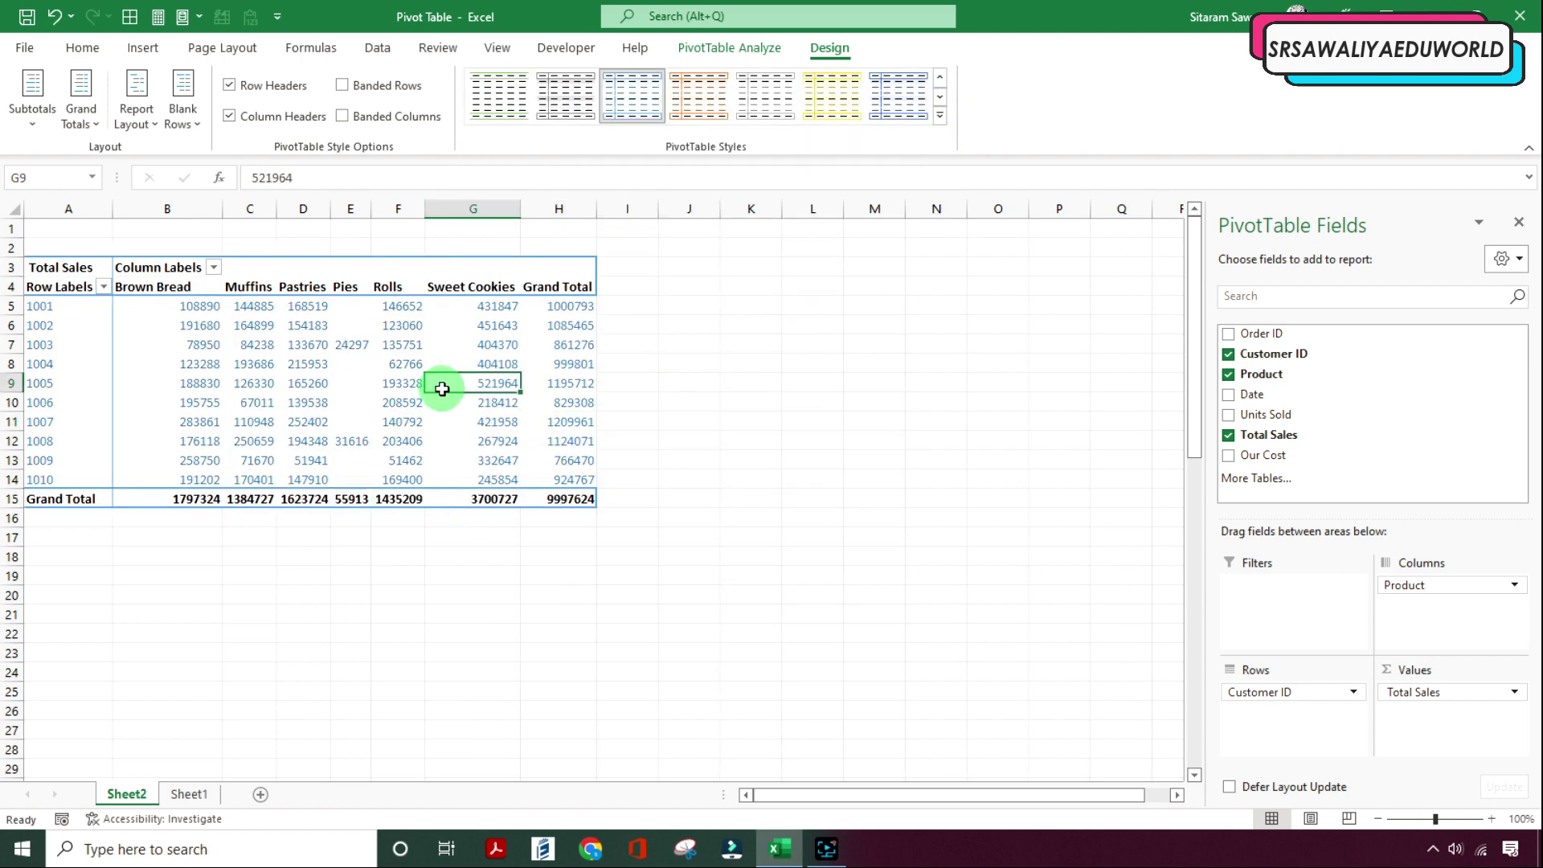
pyautogui.click(939, 115)
pyautogui.click(831, 344)
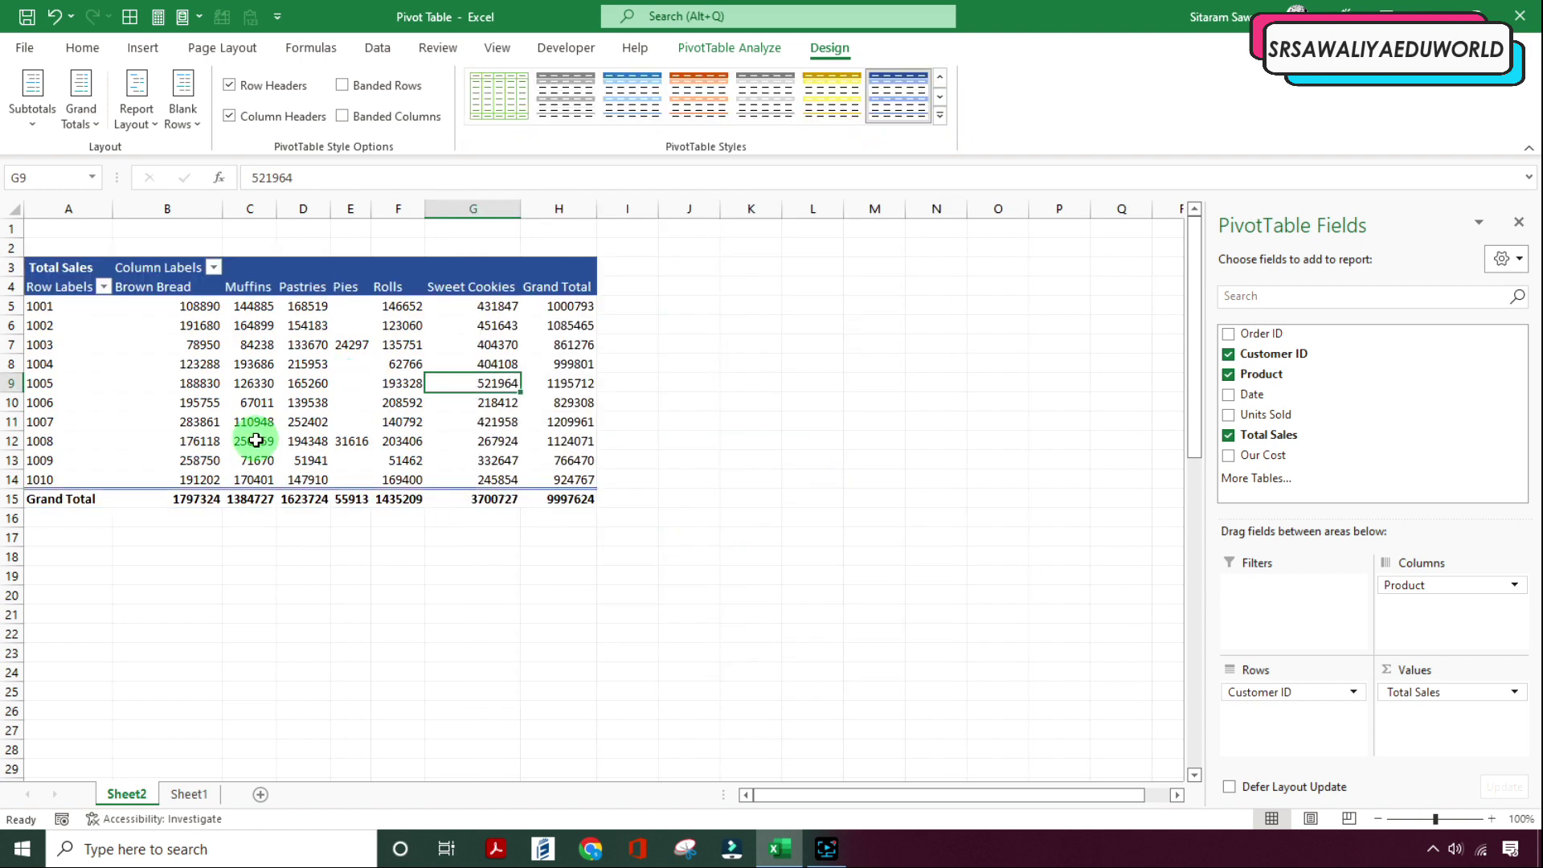
pyautogui.click(402, 363)
# Step: Apply the medium style with a solid light-blue header to the pivot table and try its Banded Rows option
pyautogui.click(939, 115)
pyautogui.click(1142, 294)
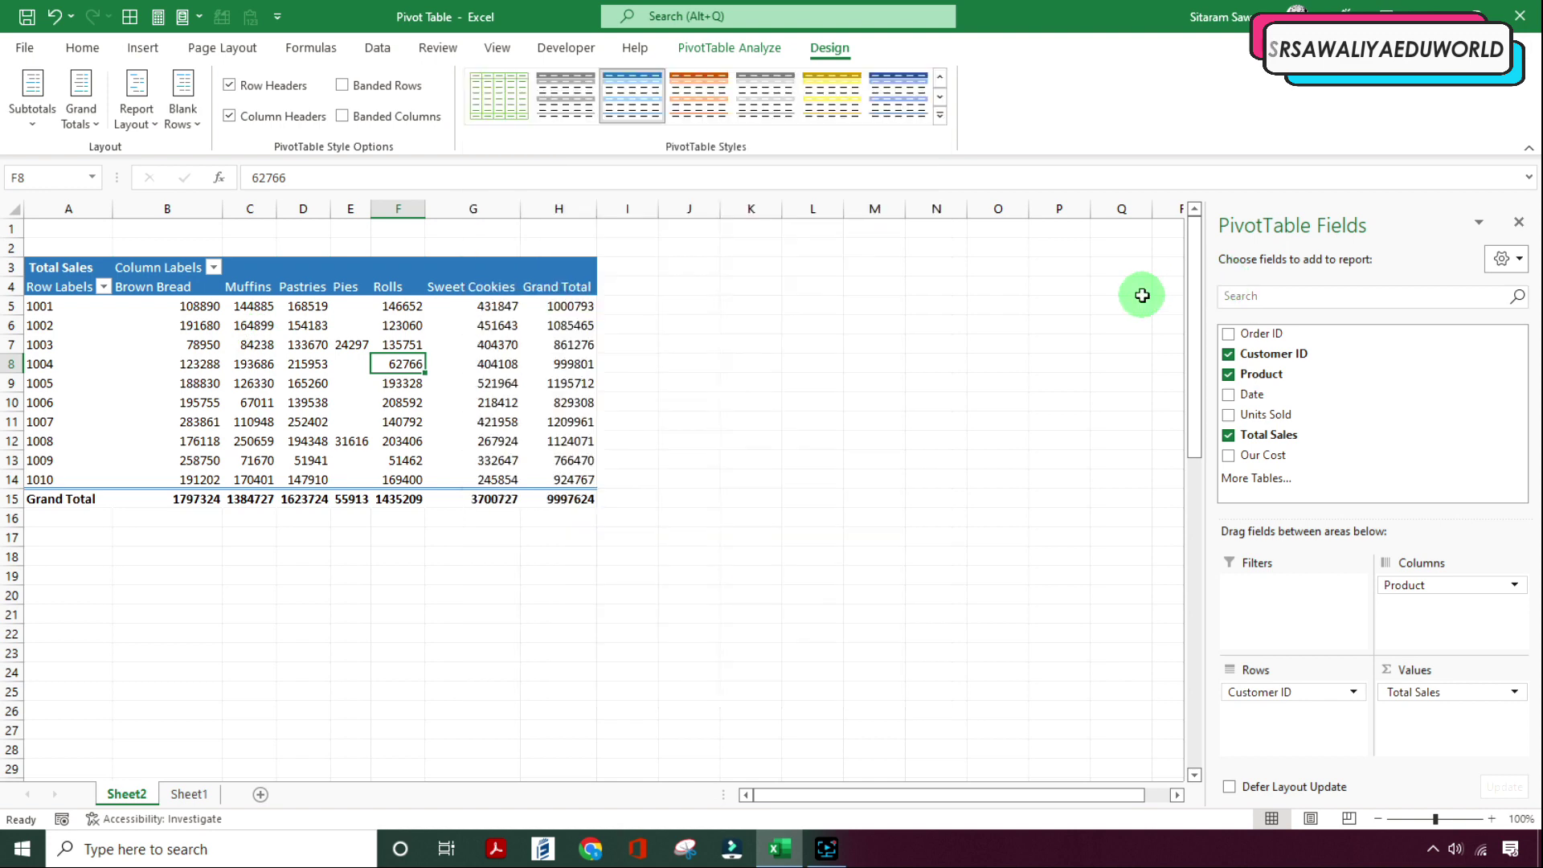
pyautogui.moveTo(196, 441)
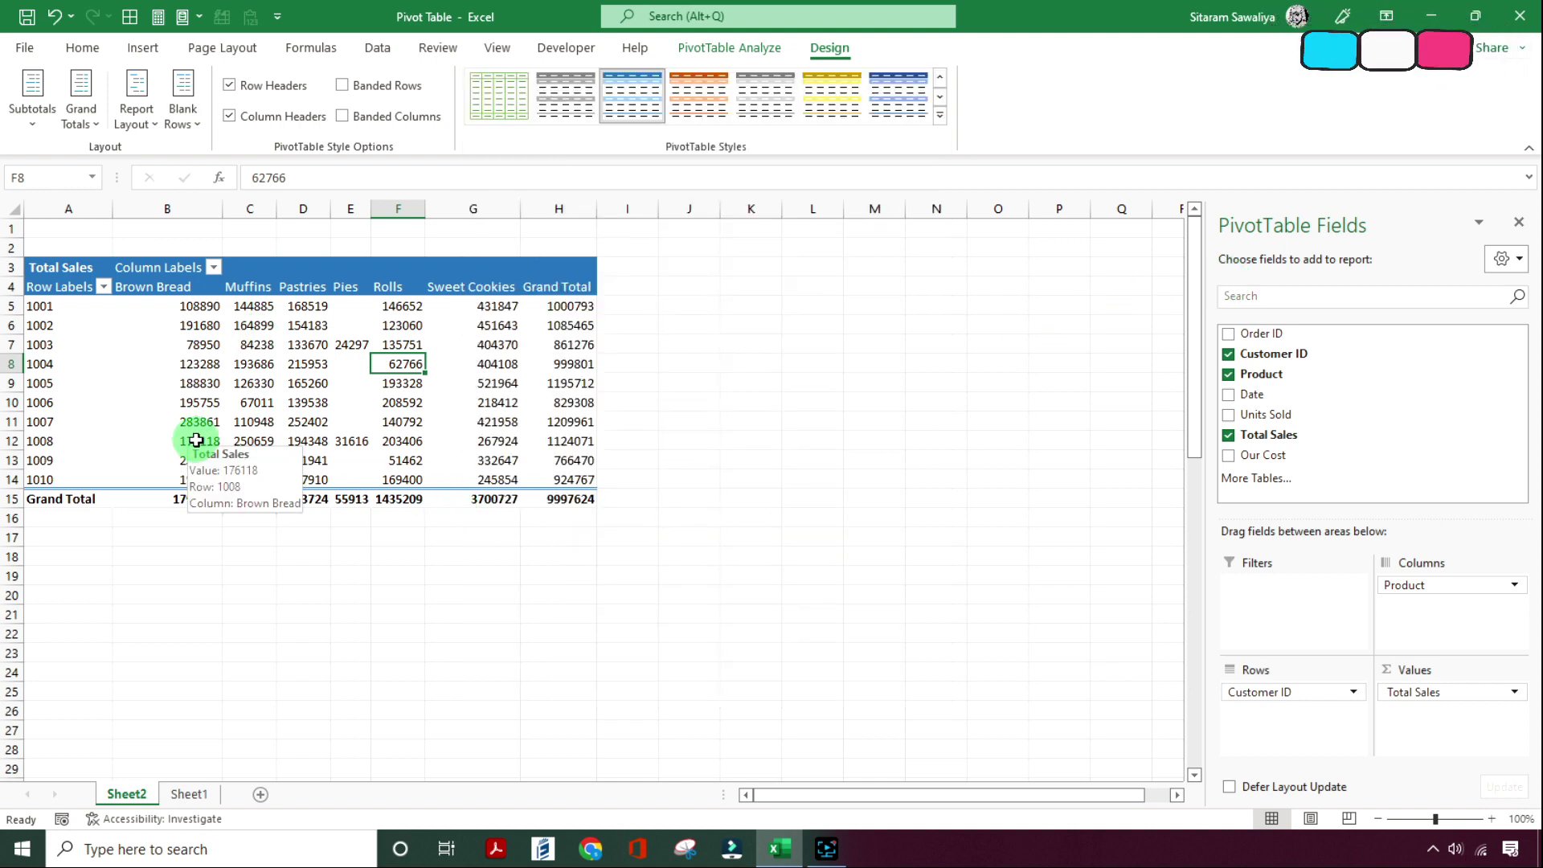
pyautogui.click(343, 86)
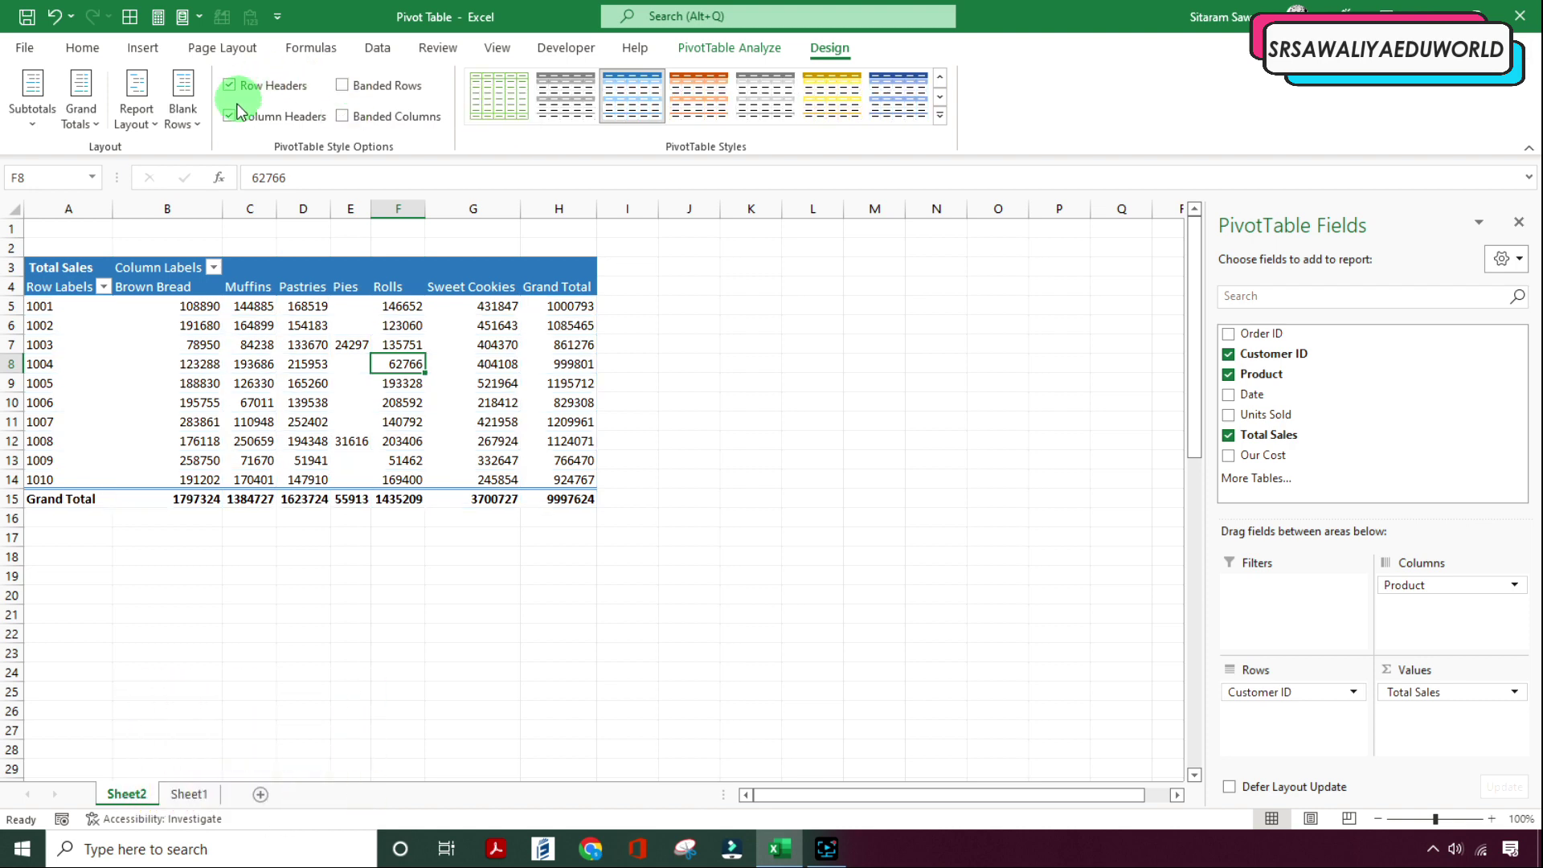
# Step: Turn grand totals off for rows and columns and switch them back on for both
pyautogui.click(81, 100)
pyautogui.click(144, 162)
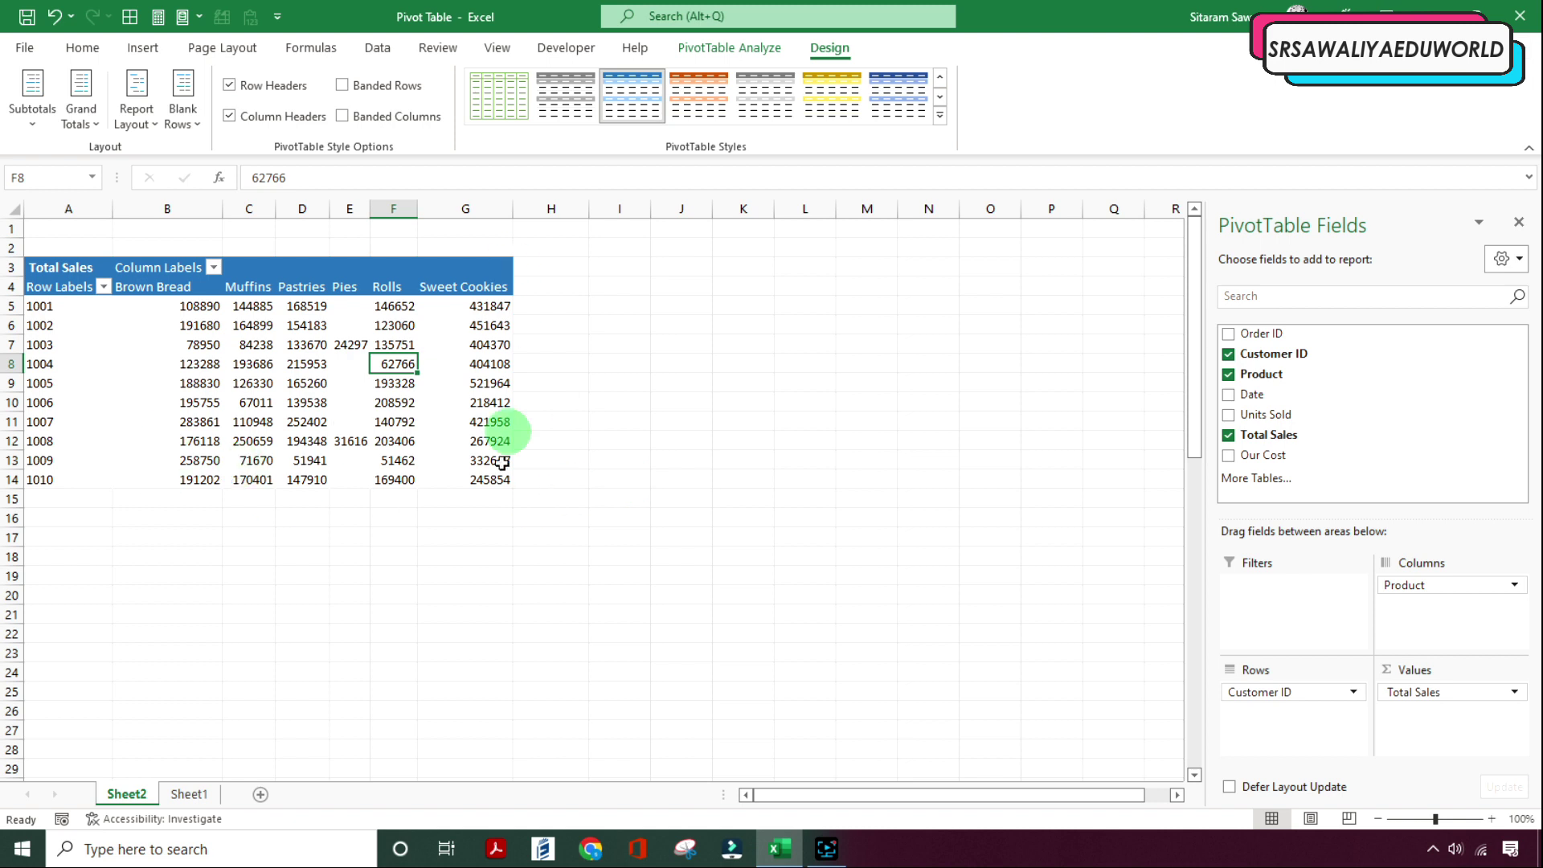
pyautogui.click(82, 100)
pyautogui.click(121, 211)
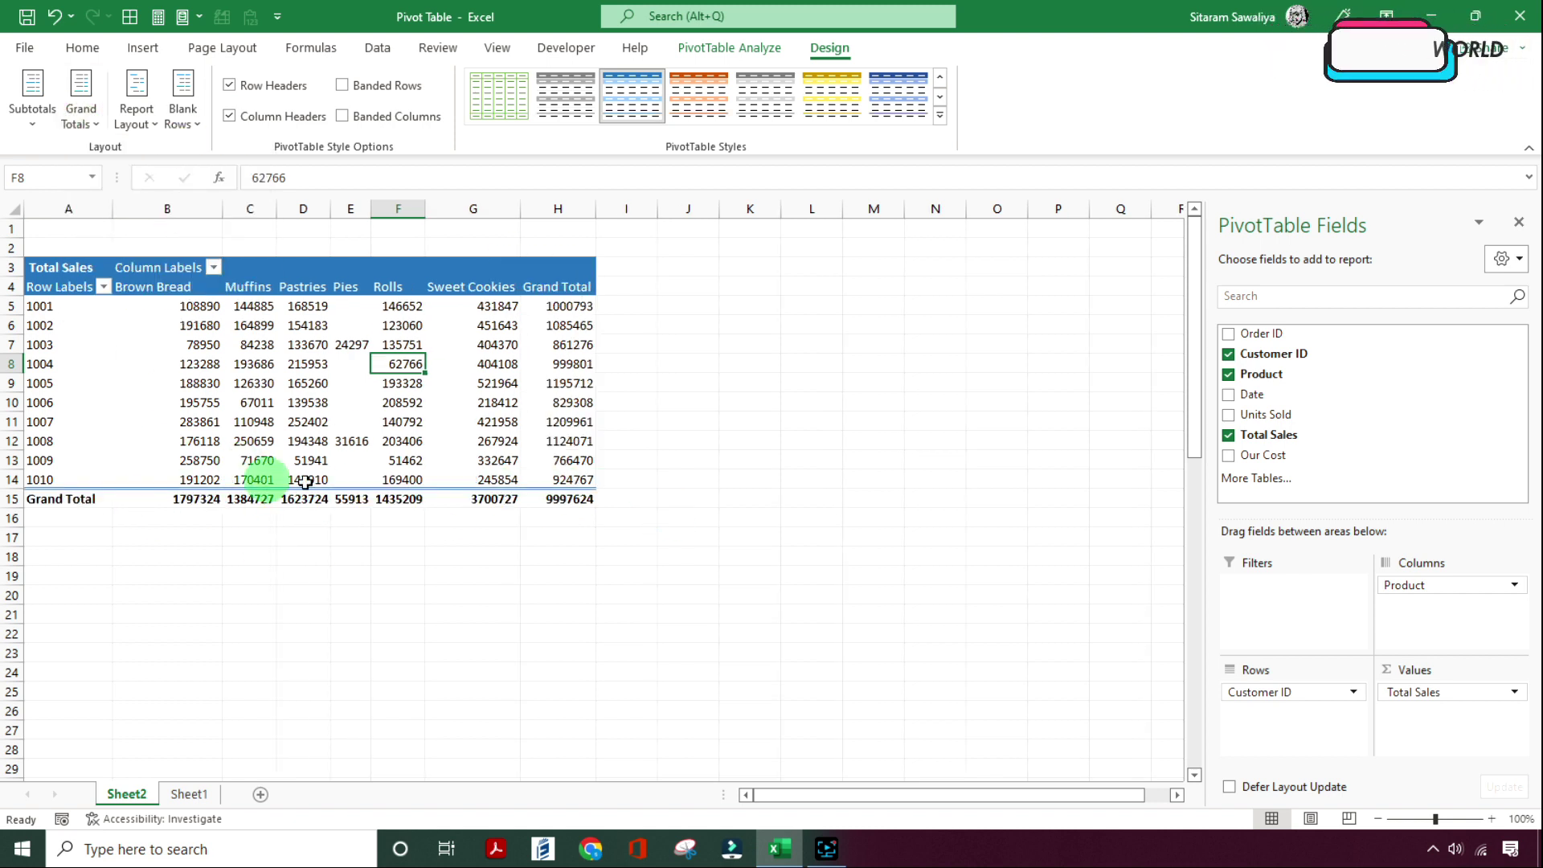
# Step: Try showing the pivot table's grand totals for columns only and for rows only
pyautogui.click(81, 100)
pyautogui.click(161, 301)
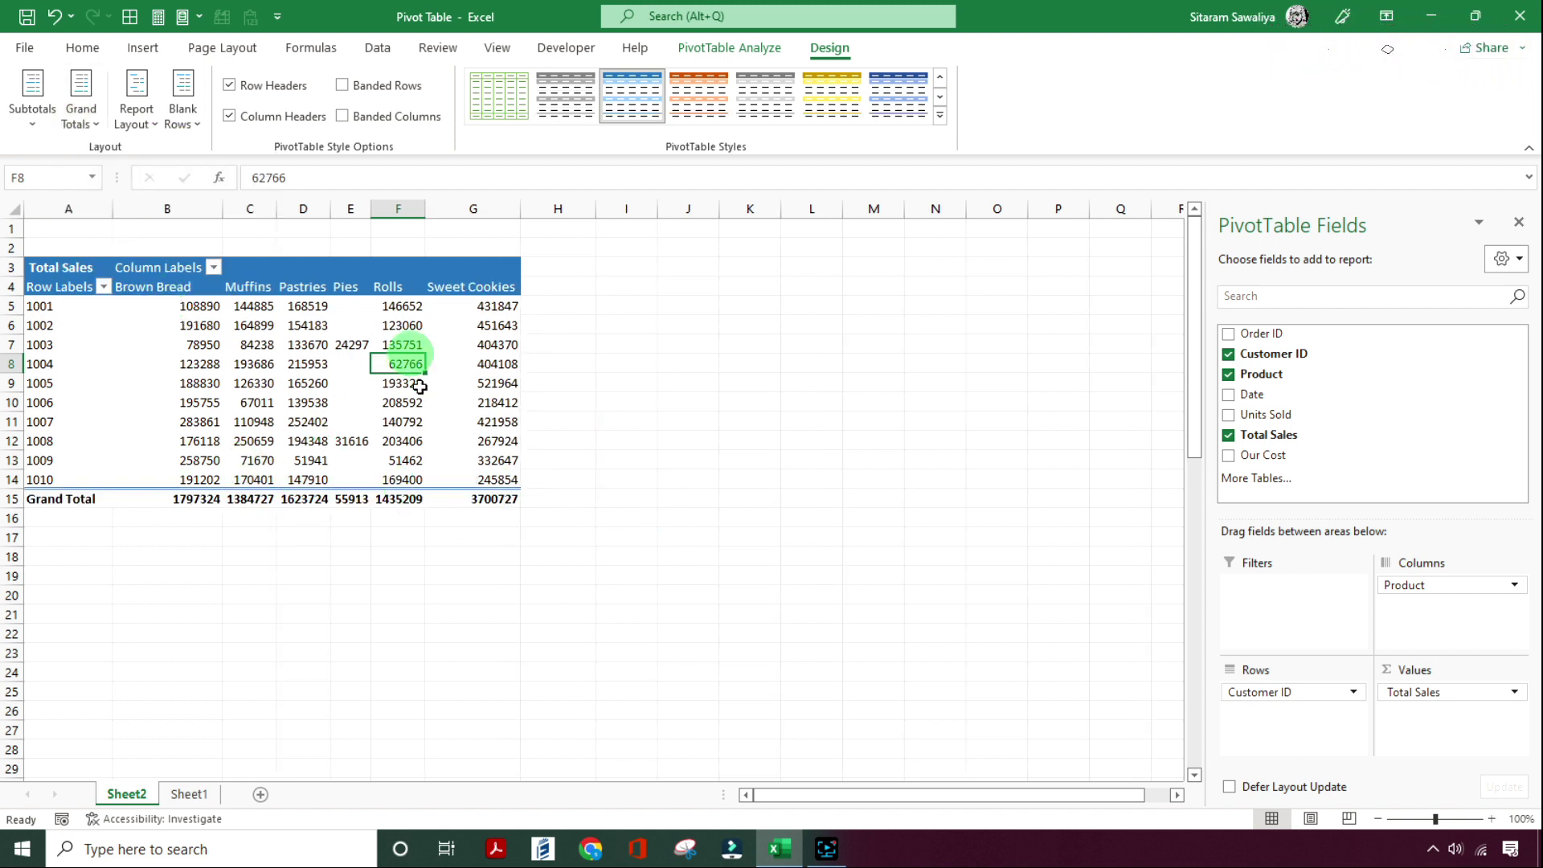
pyautogui.click(81, 100)
pyautogui.click(153, 255)
pyautogui.click(81, 112)
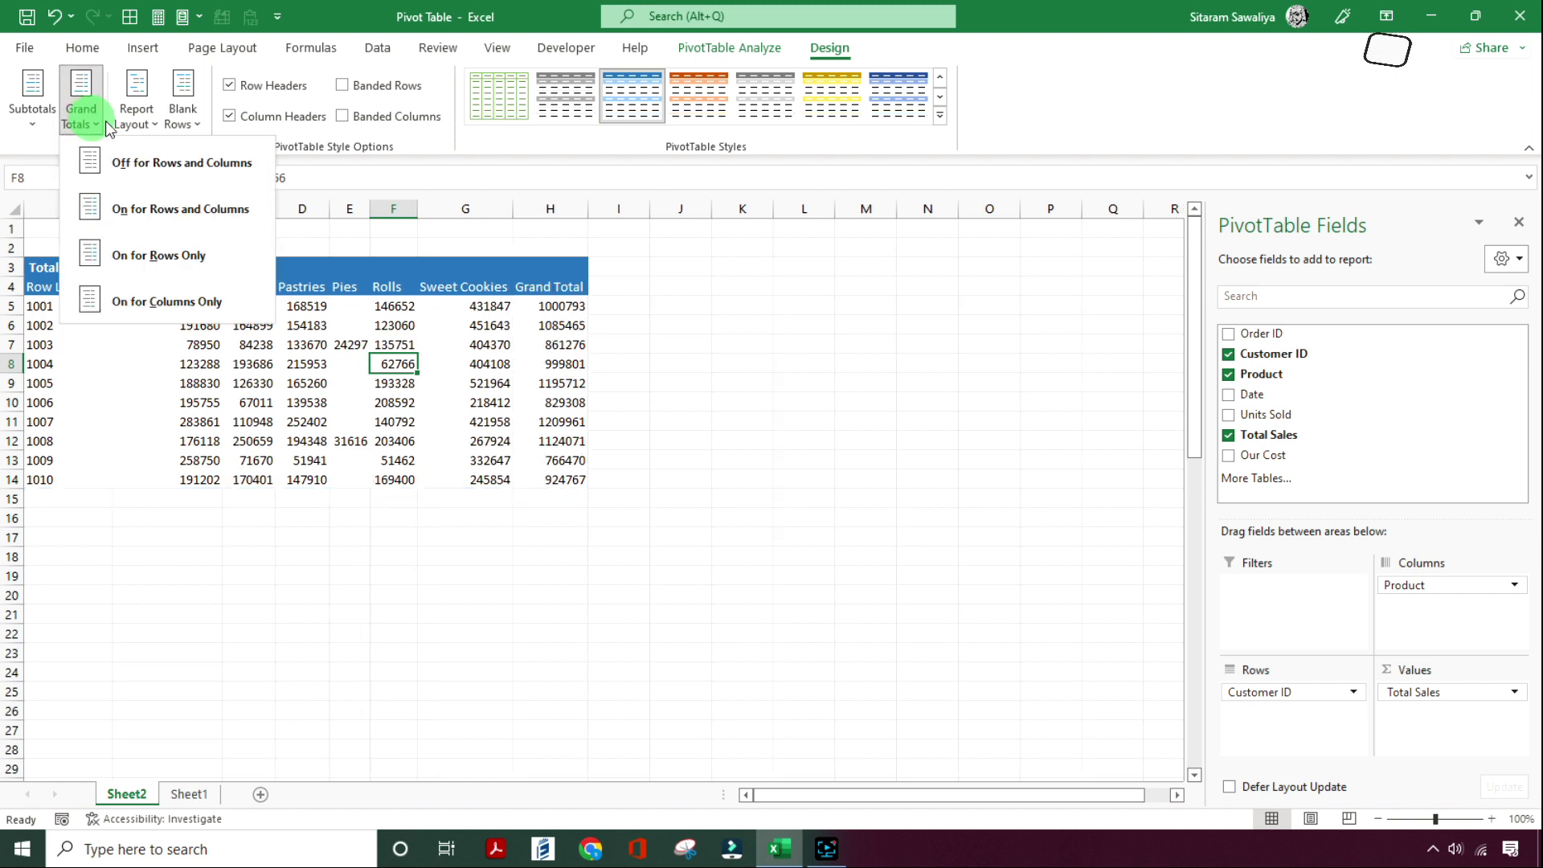
pyautogui.click(80, 114)
pyautogui.click(81, 114)
pyautogui.click(153, 302)
# Step: Turn grand totals on for both rows and columns of the pivot table
pyautogui.click(76, 125)
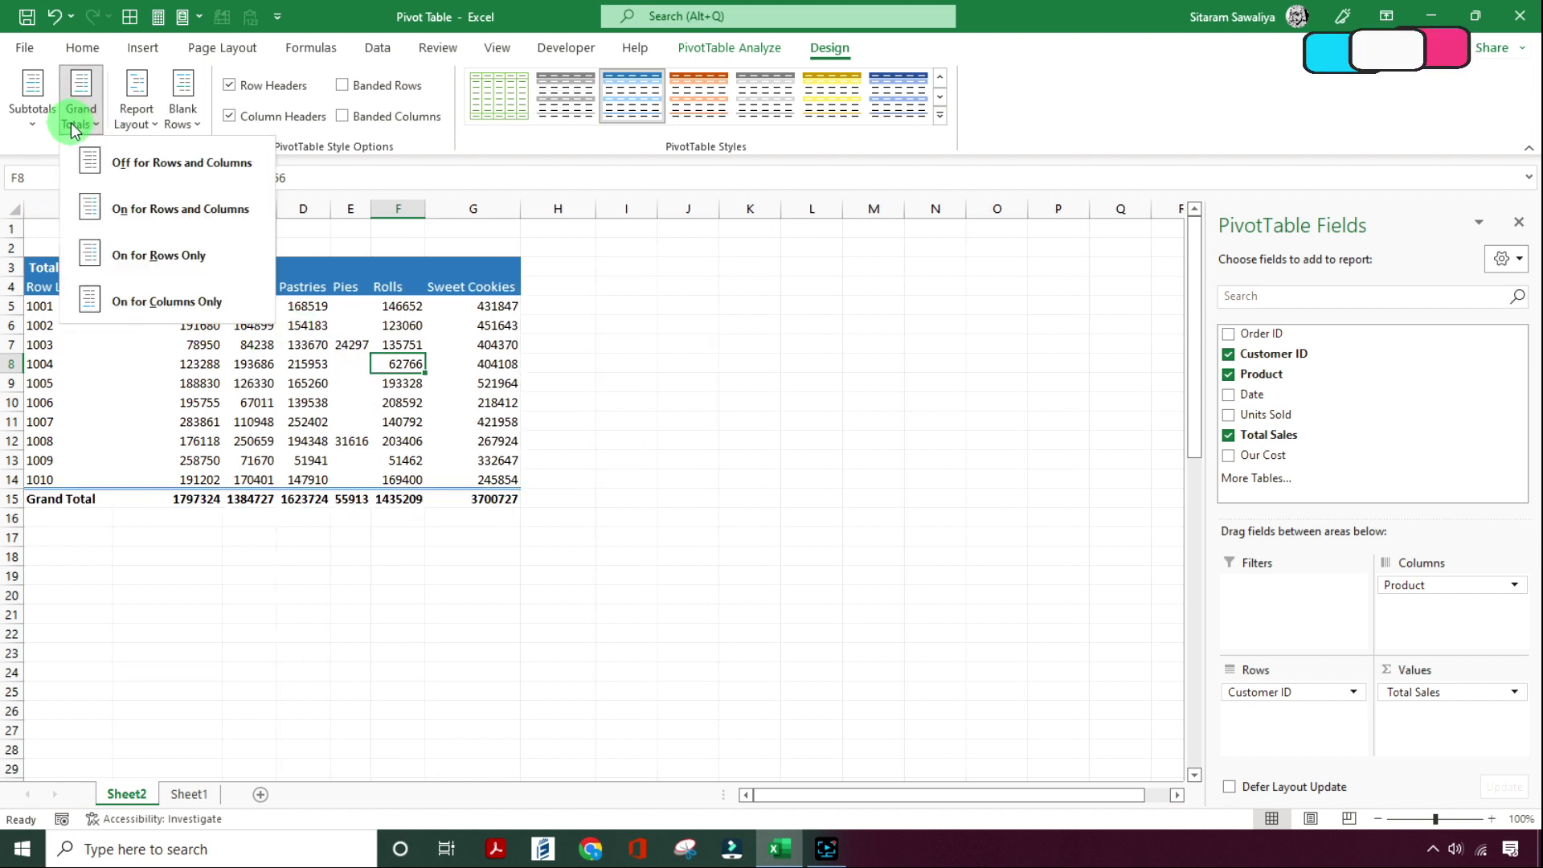
pyautogui.click(161, 209)
pyautogui.click(552, 517)
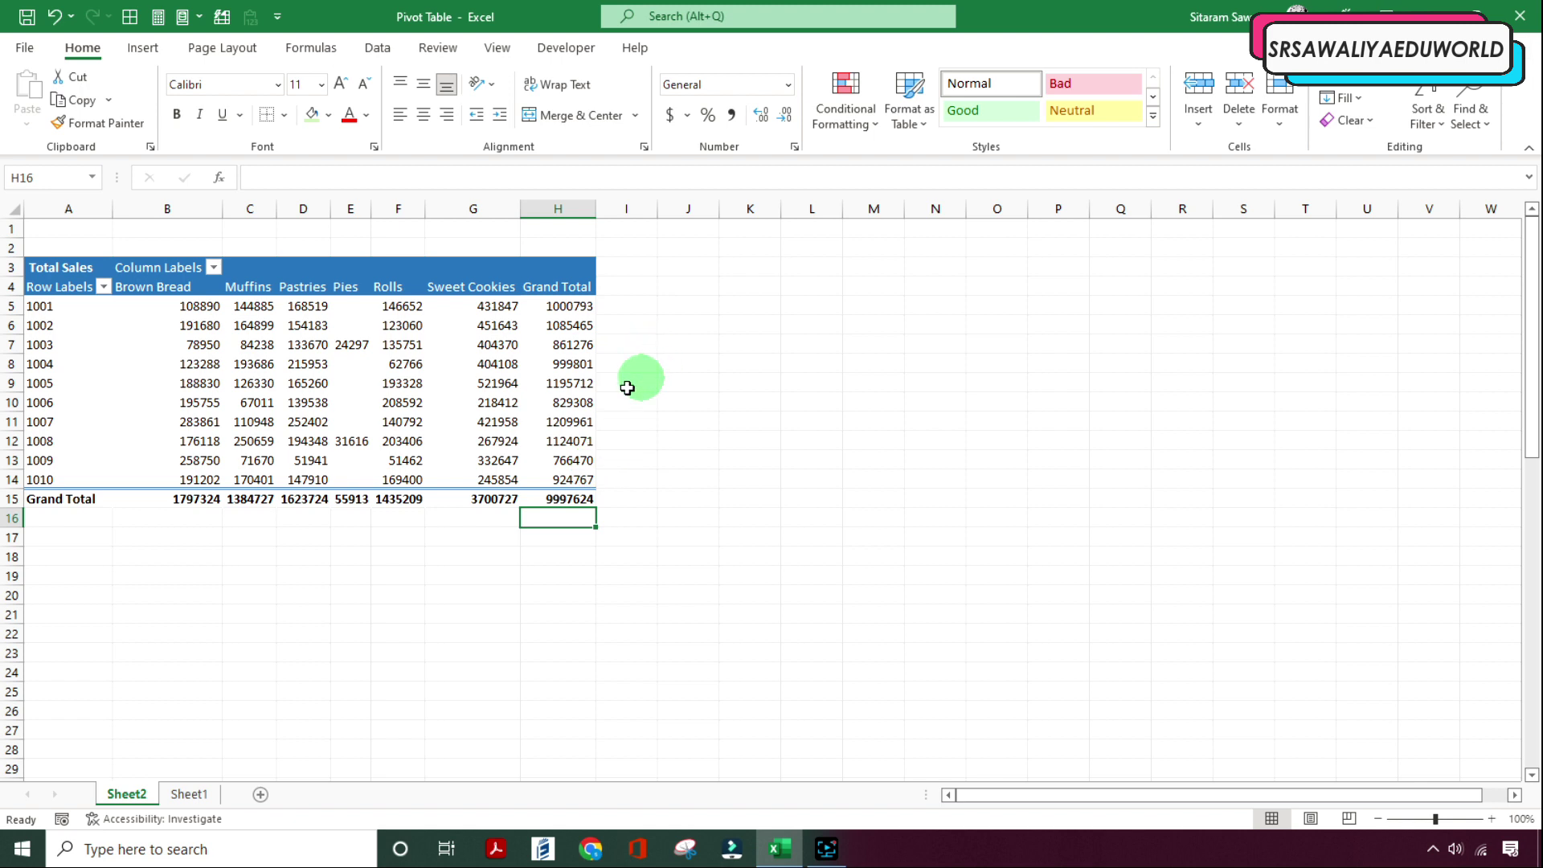
# Step: Insert a default clustered column PivotChart based on the pivot table
pyautogui.click(280, 421)
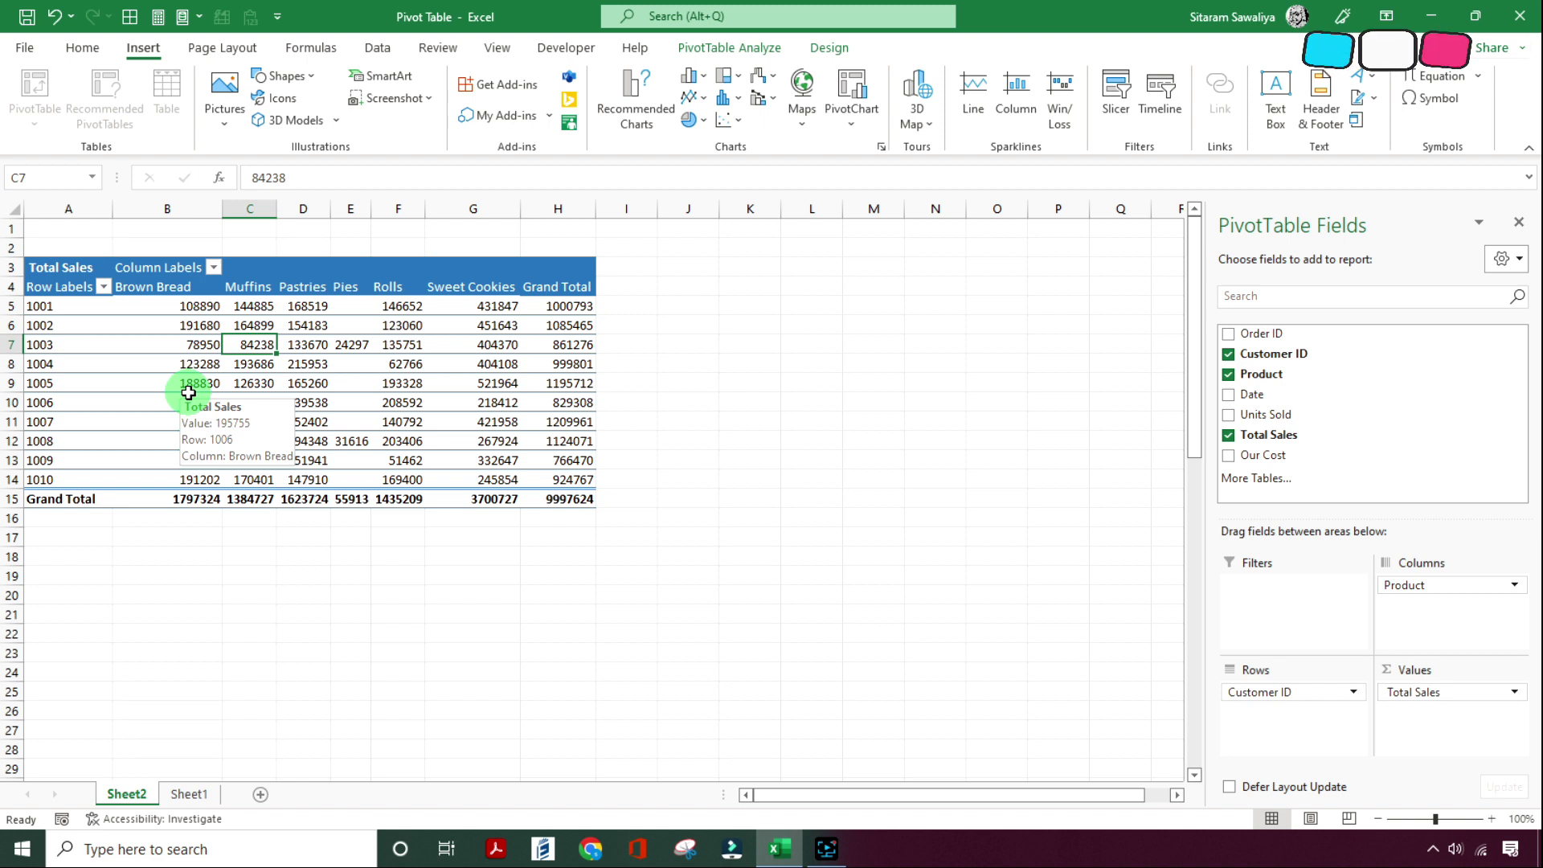
pyautogui.press('alt')
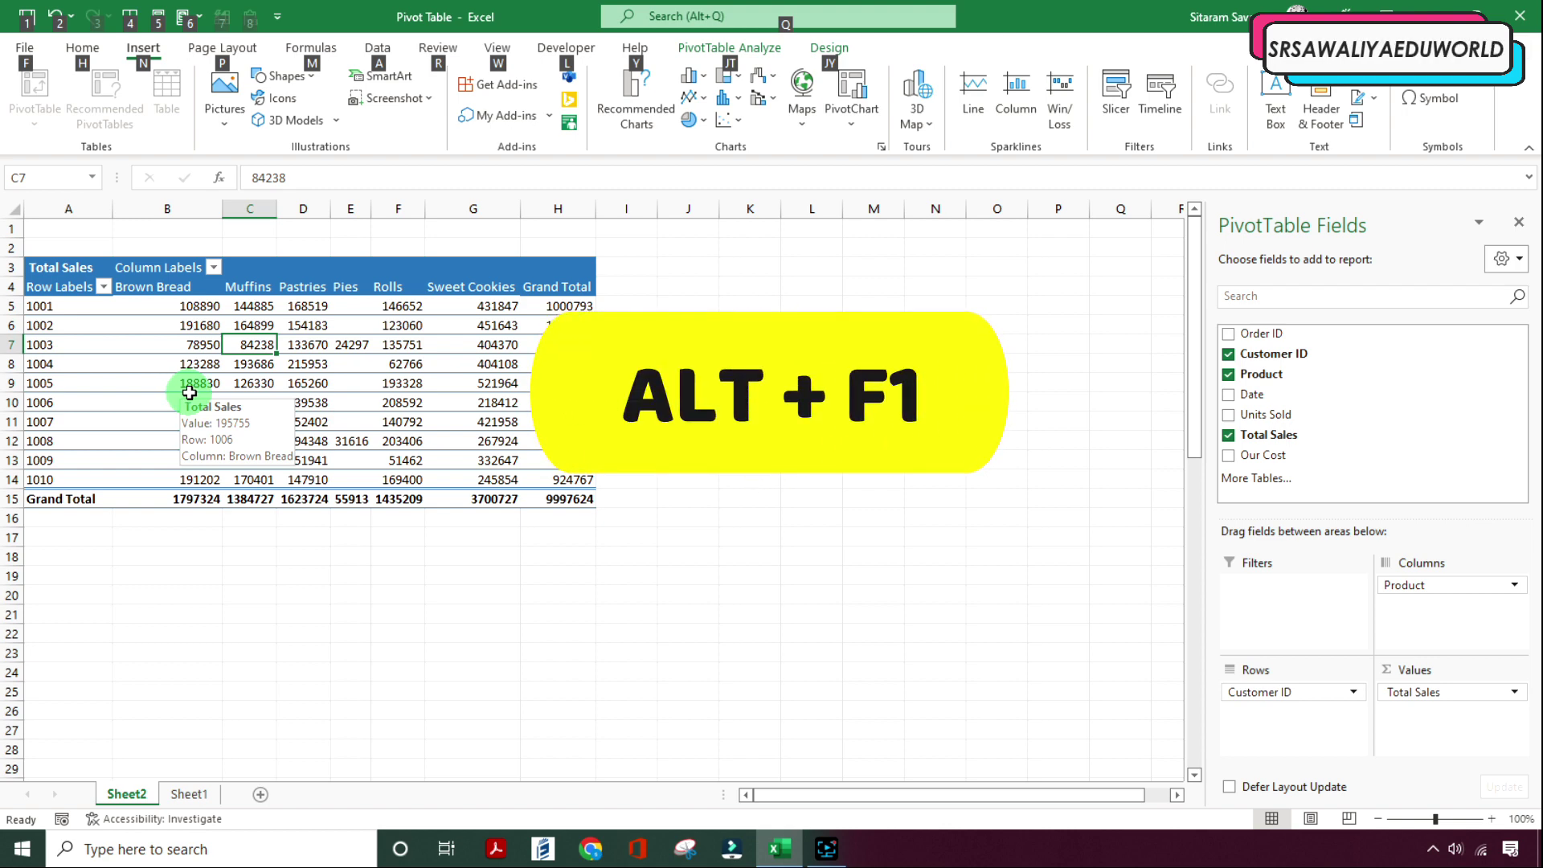
pyautogui.hotkey('alt', 'F1')
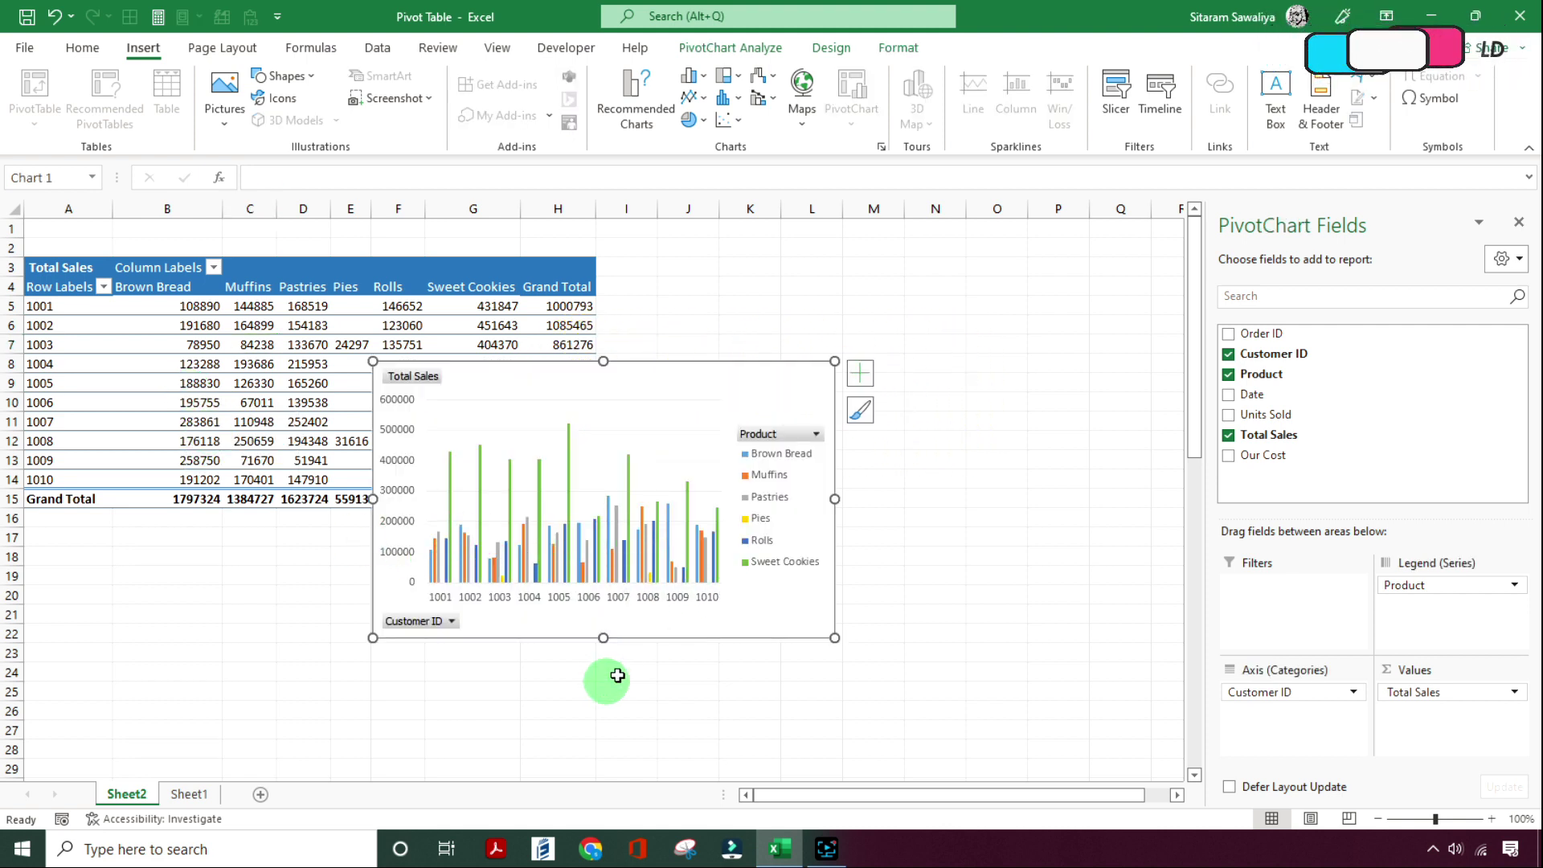
# Step: Reposition the PivotChart on the sheet and remove the Product field from its legend series
pyautogui.moveTo(691, 391); pyautogui.dragTo(722, 454)
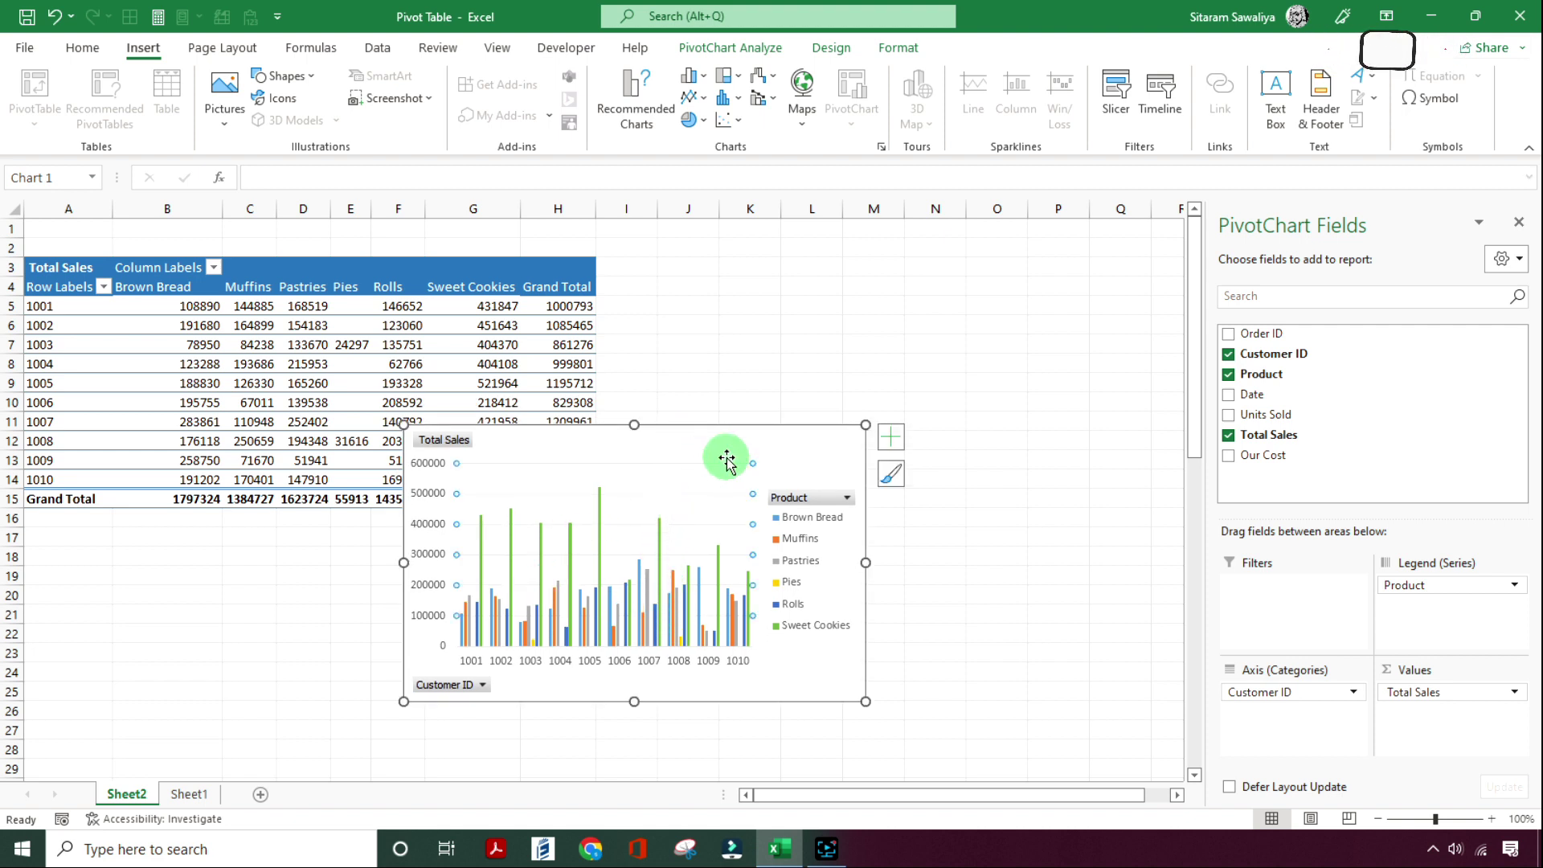
pyautogui.moveTo(723, 458); pyautogui.dragTo(726, 367)
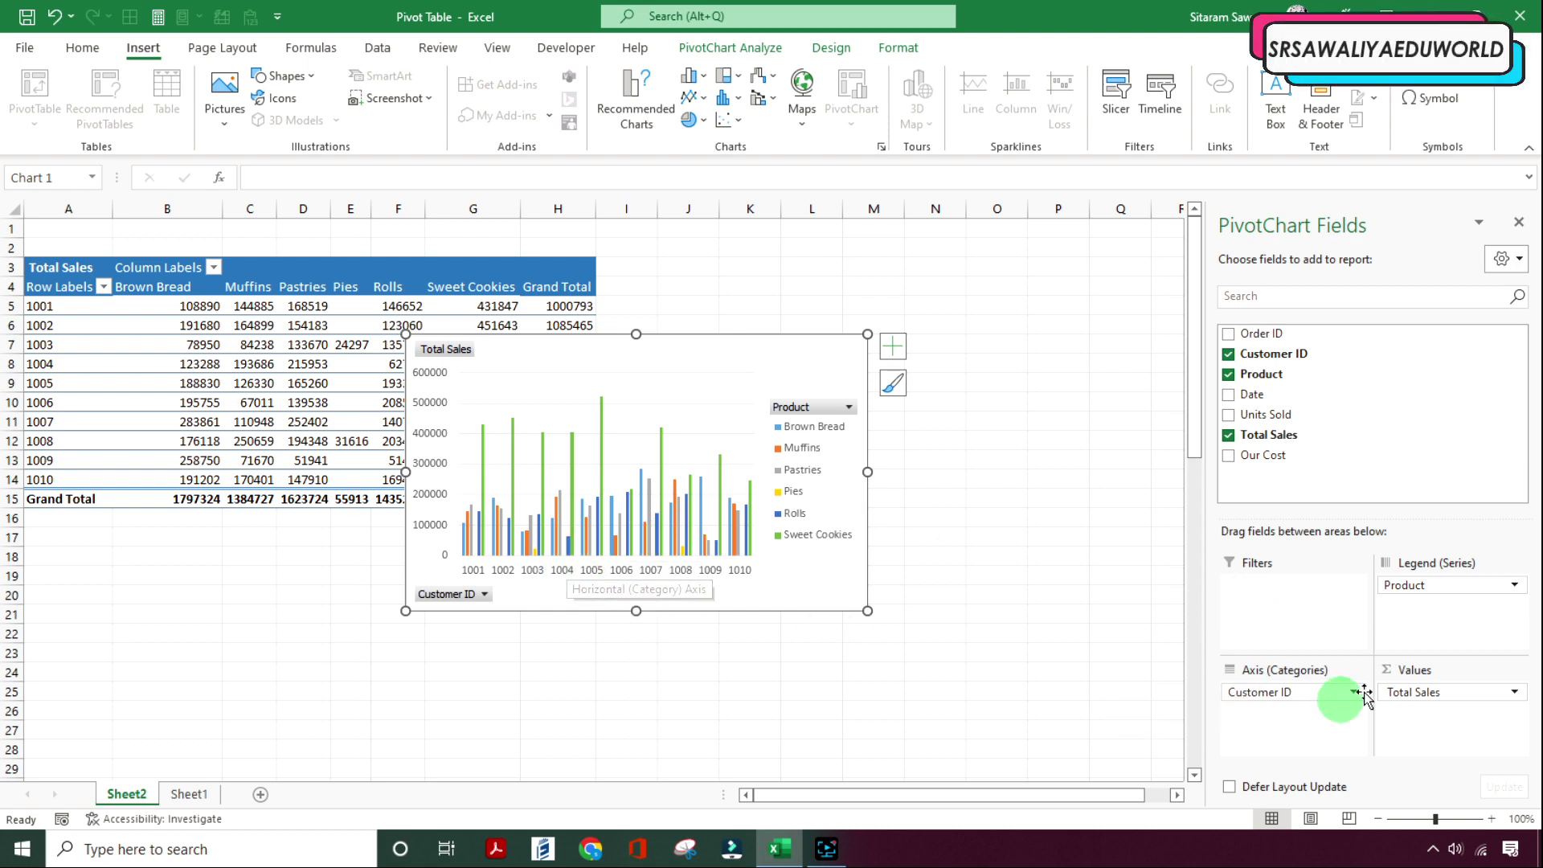
pyautogui.moveTo(1406, 587); pyautogui.dragTo(967, 487)
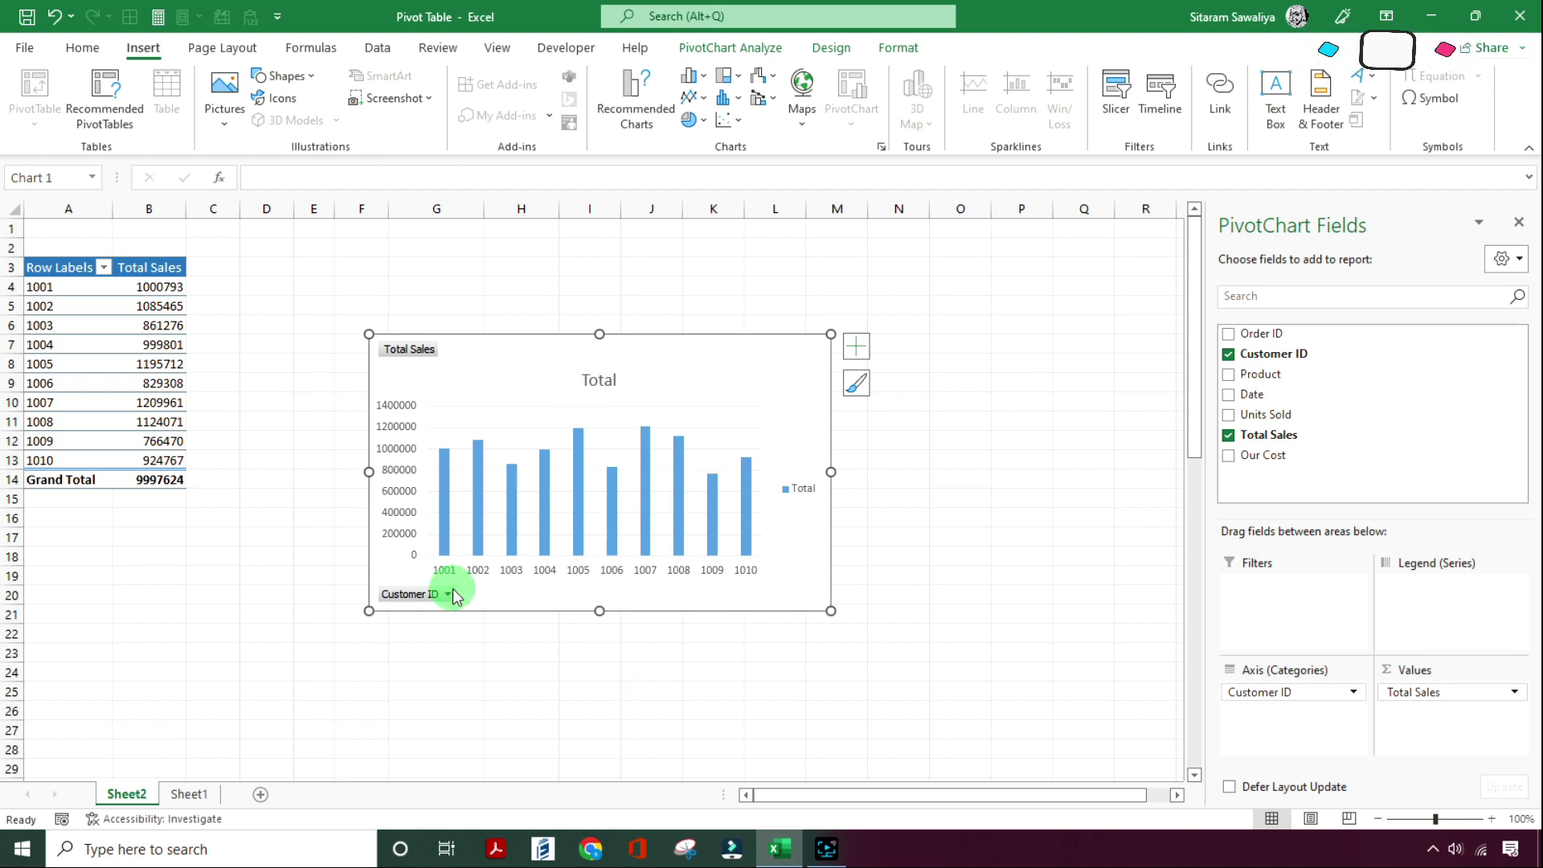
# Step: Insert a slicer for the Product field and place it beside the PivotChart, around columns N to P
pyautogui.click(709, 50)
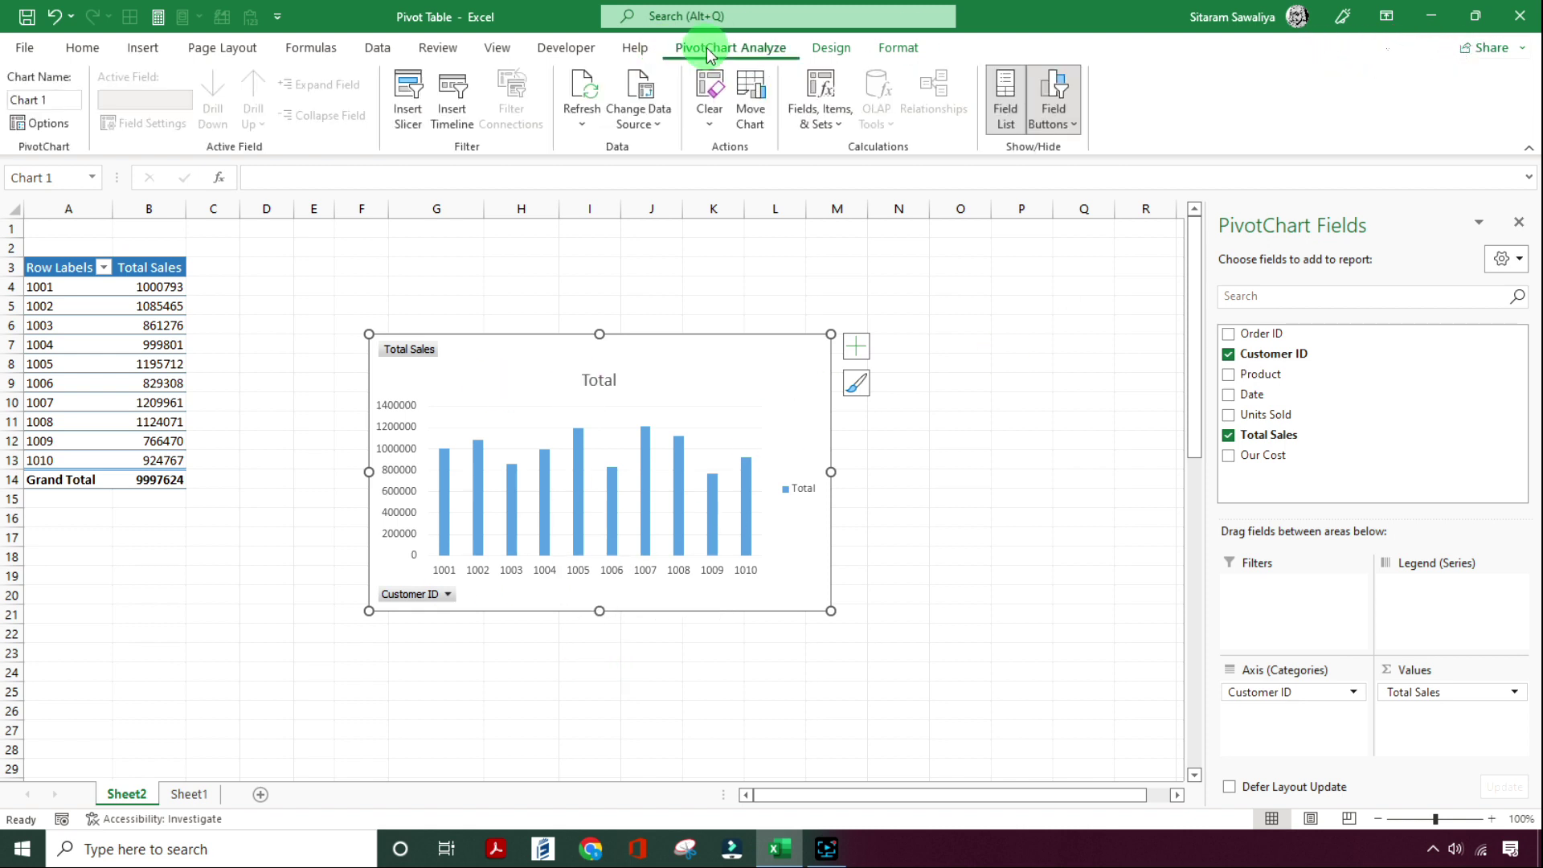
pyautogui.click(415, 118)
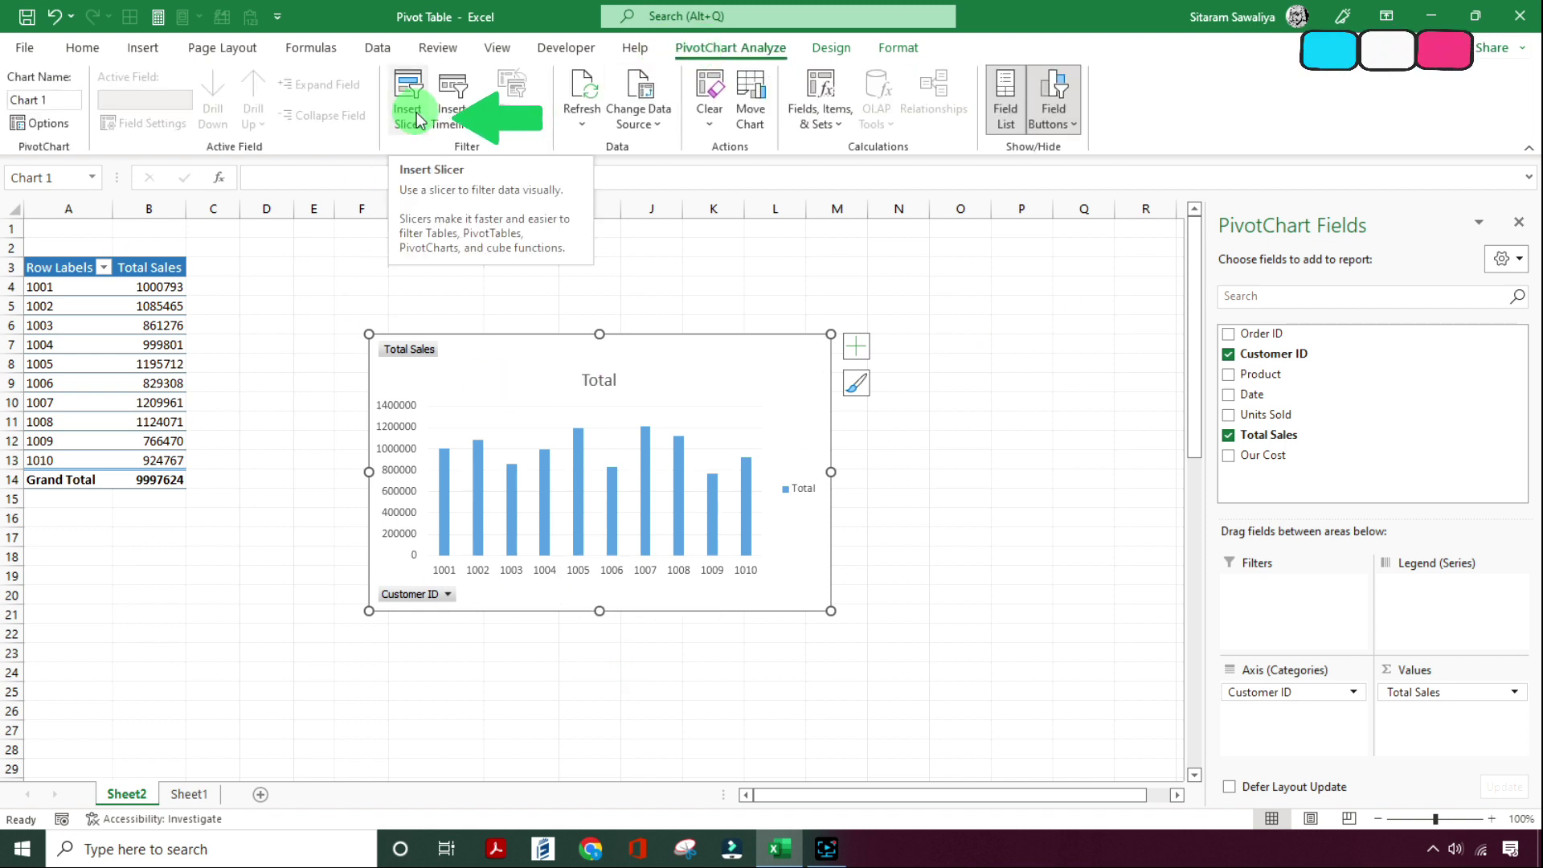
pyautogui.click(416, 119)
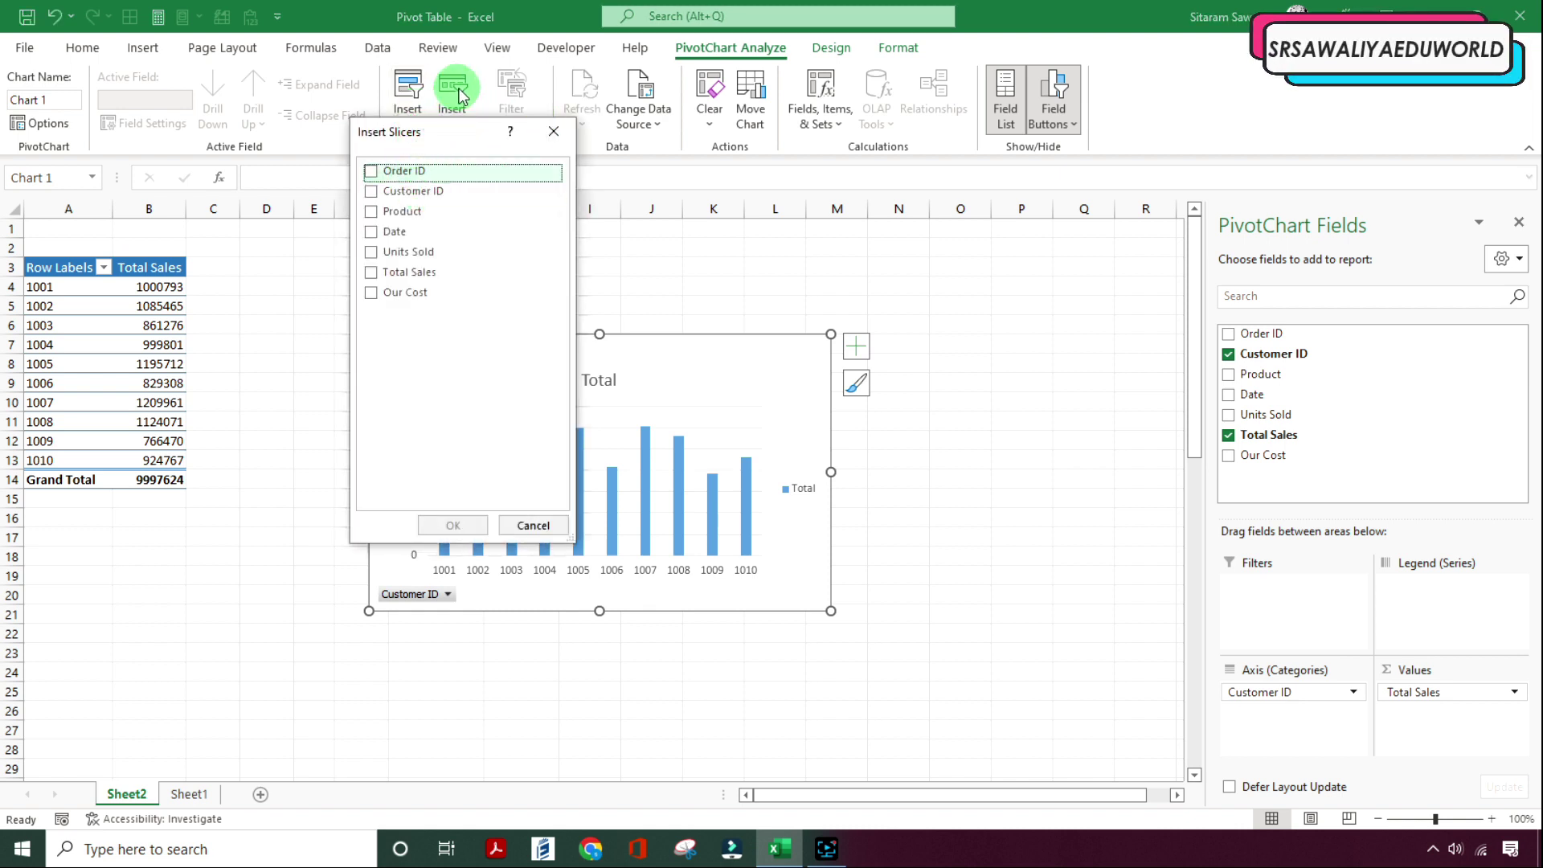
pyautogui.moveTo(456, 136); pyautogui.dragTo(354, 165)
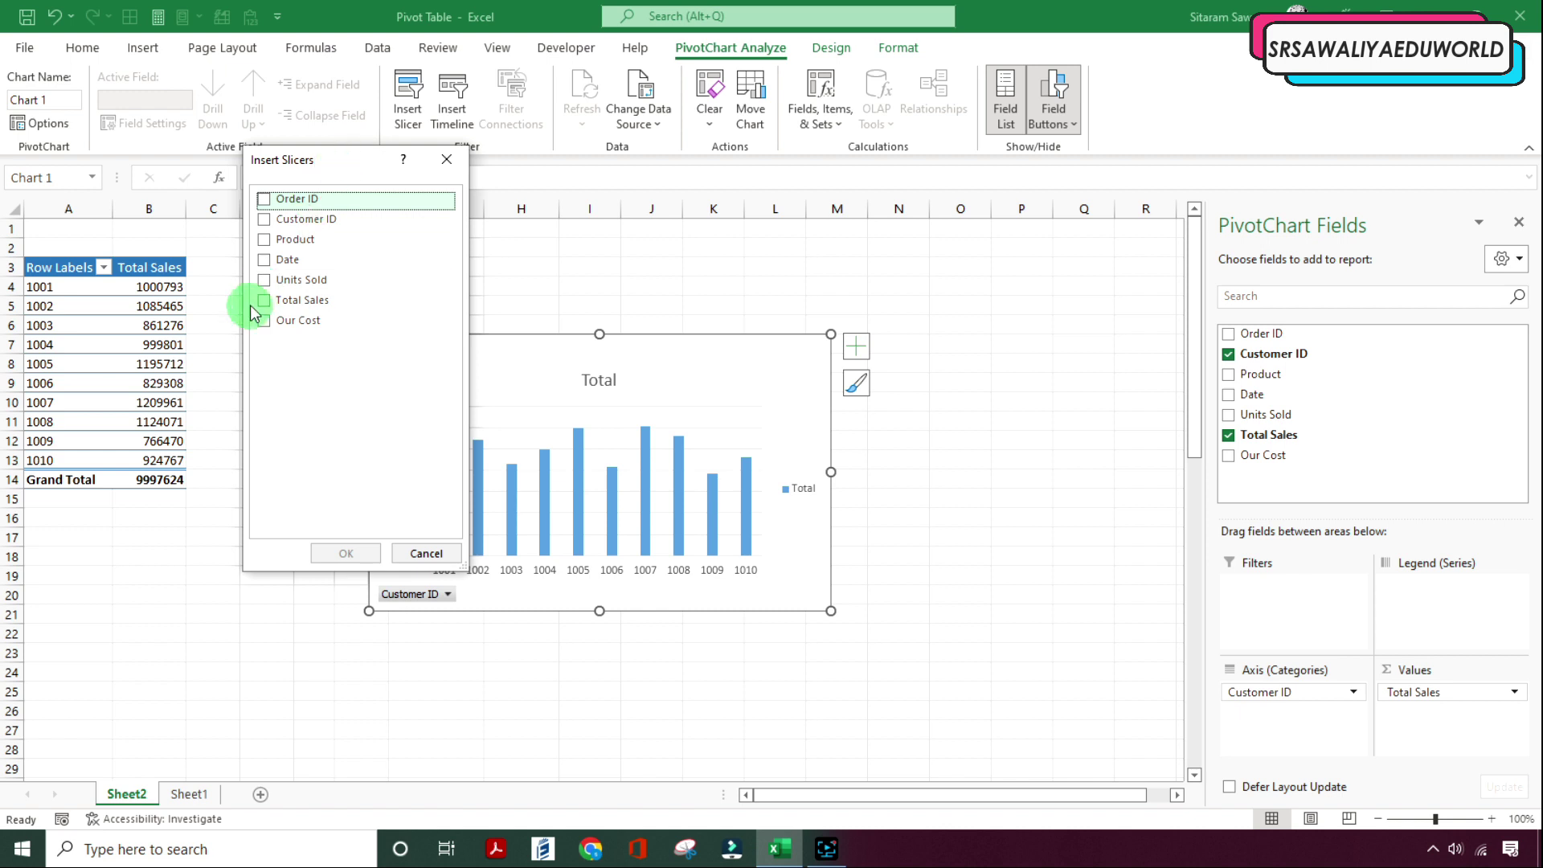
pyautogui.click(264, 241)
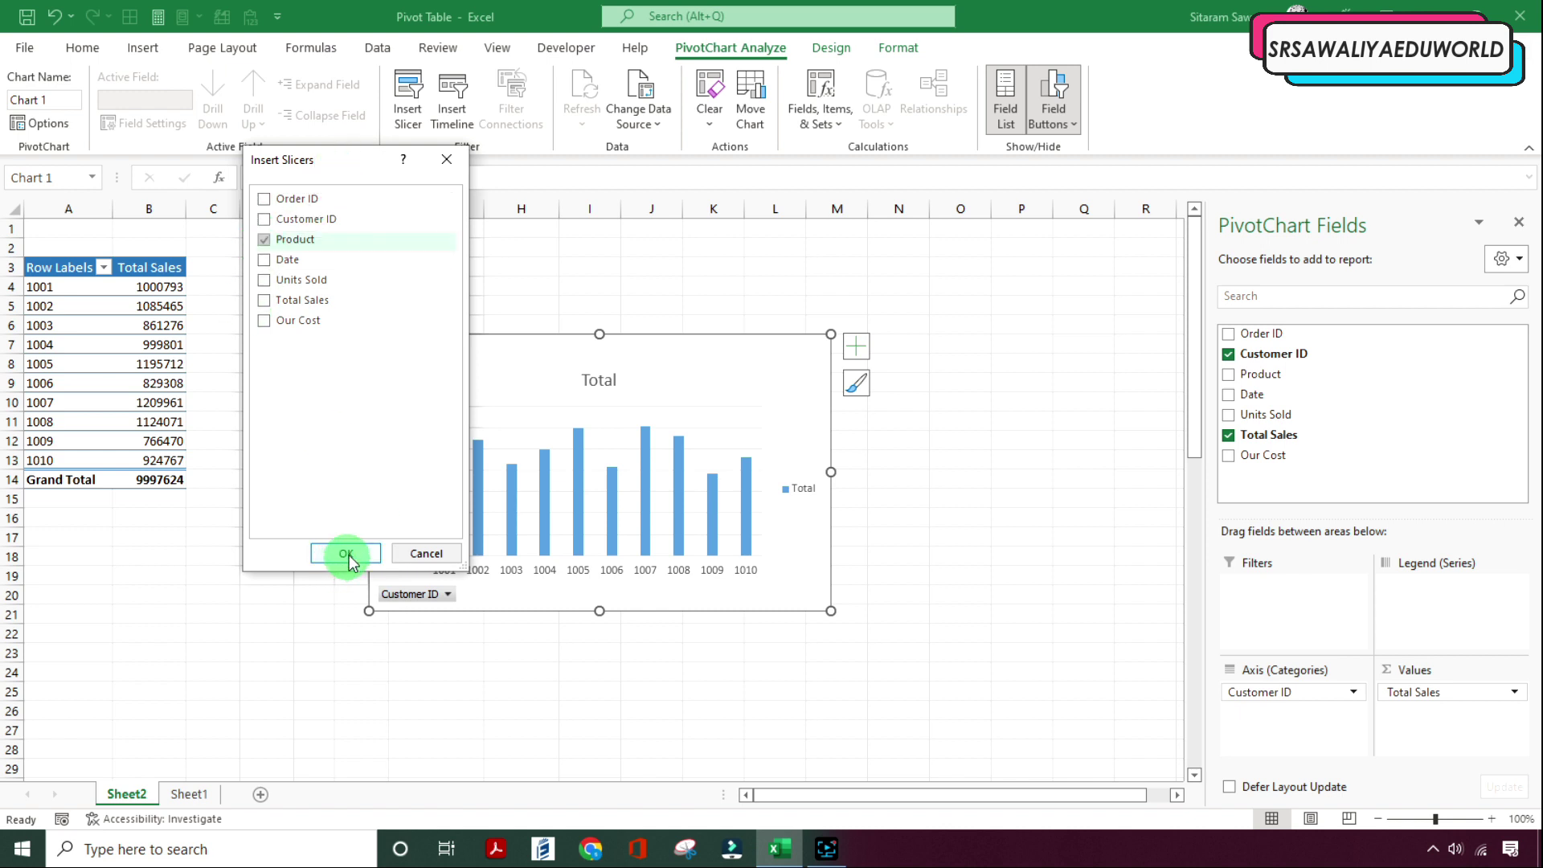
pyautogui.click(345, 554)
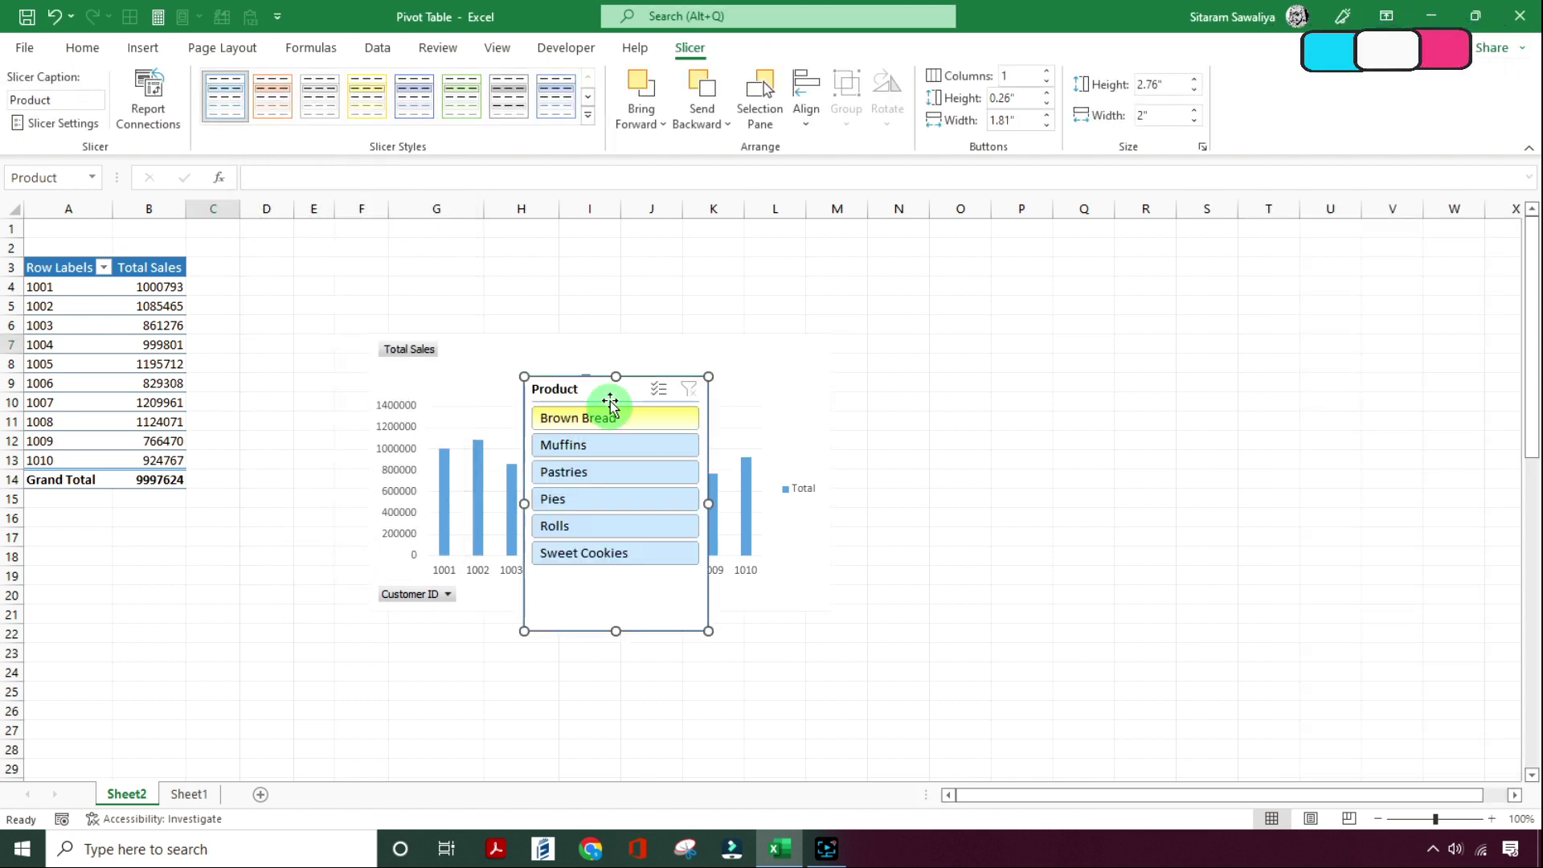
pyautogui.moveTo(589, 390); pyautogui.dragTo(973, 266)
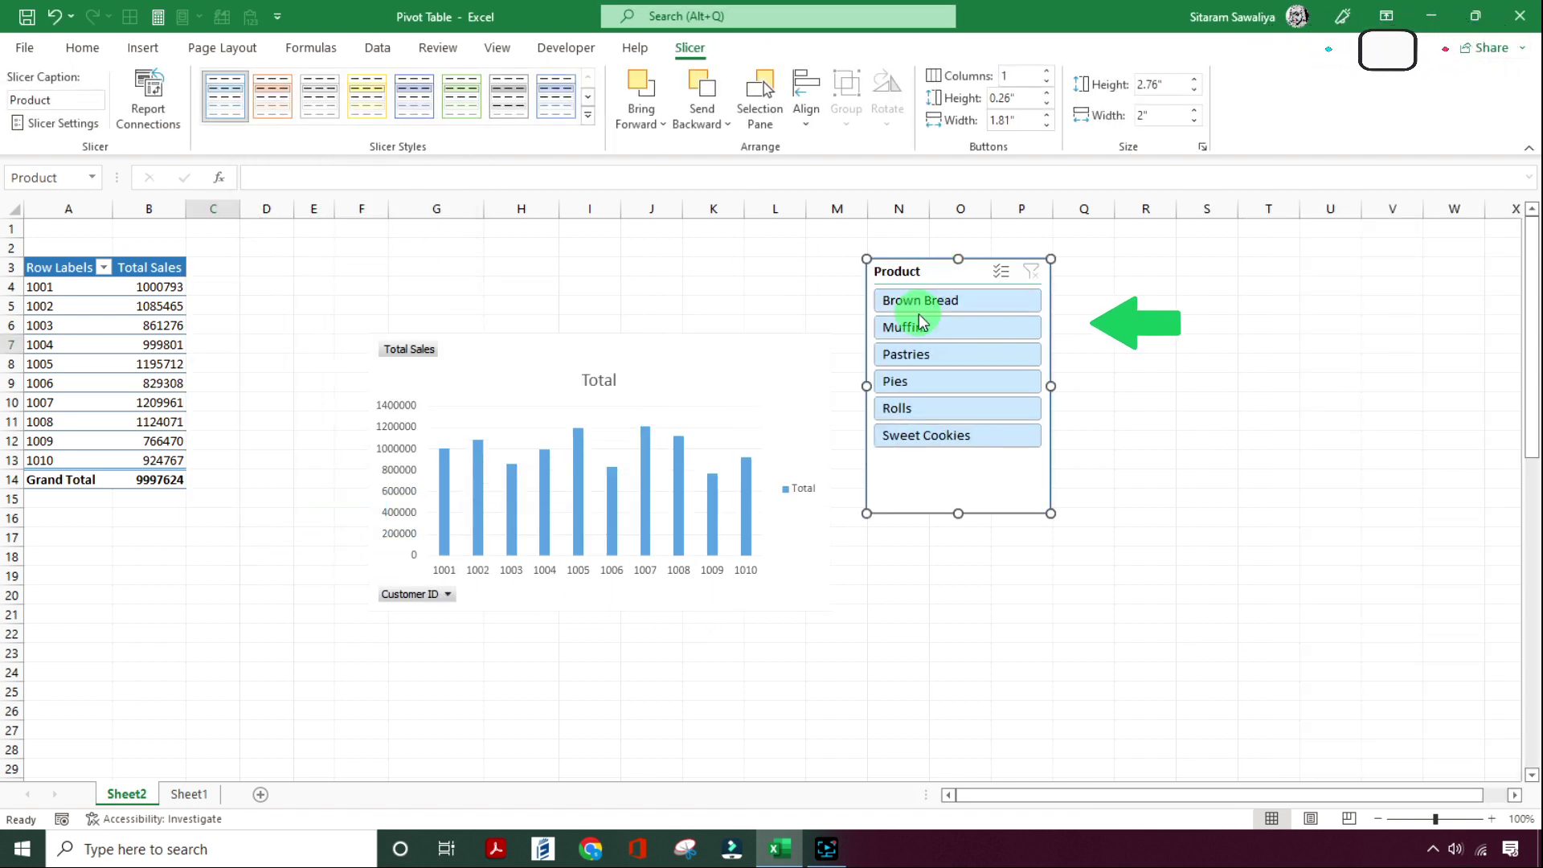
# Step: Filter the pivot table and chart with the Product slicer by Brown Bread, Muffins, Pastries, Pies, Rolls and Sweet Cookies in turn
pyautogui.click(938, 307)
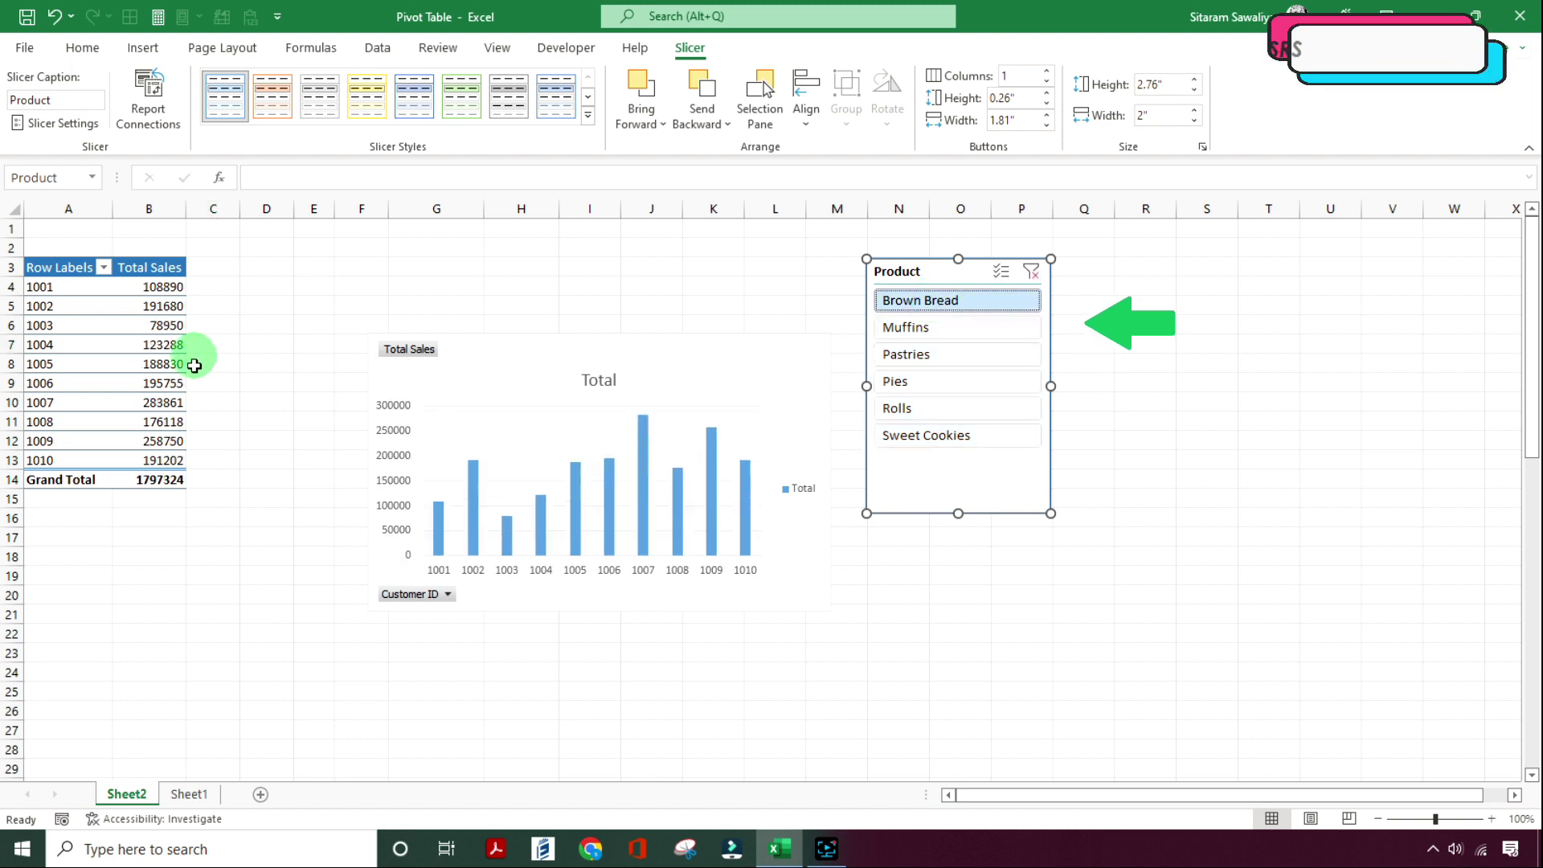
pyautogui.click(948, 328)
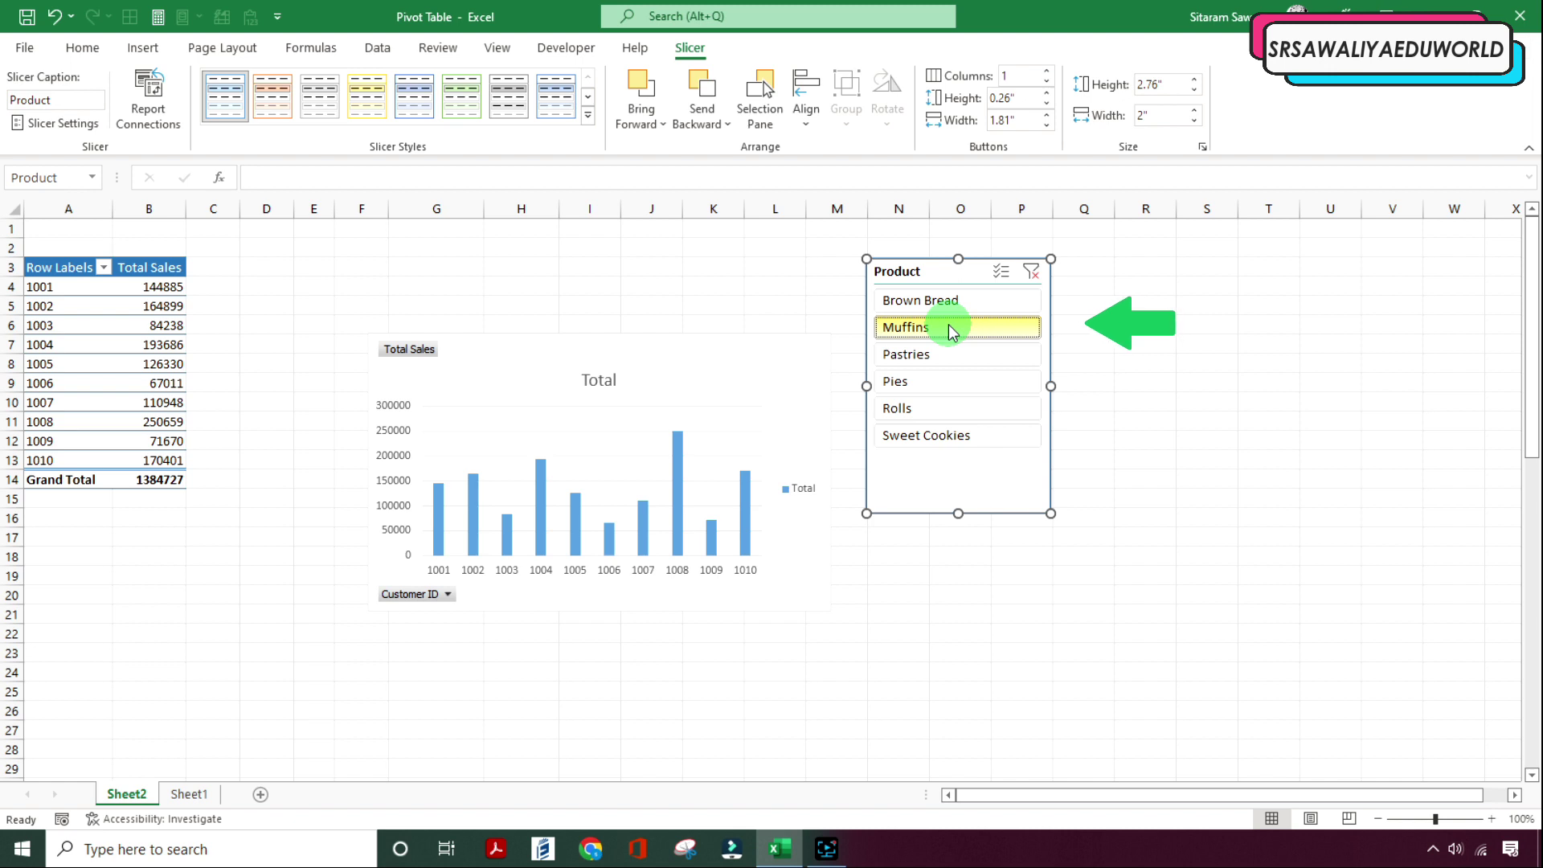
pyautogui.click(949, 353)
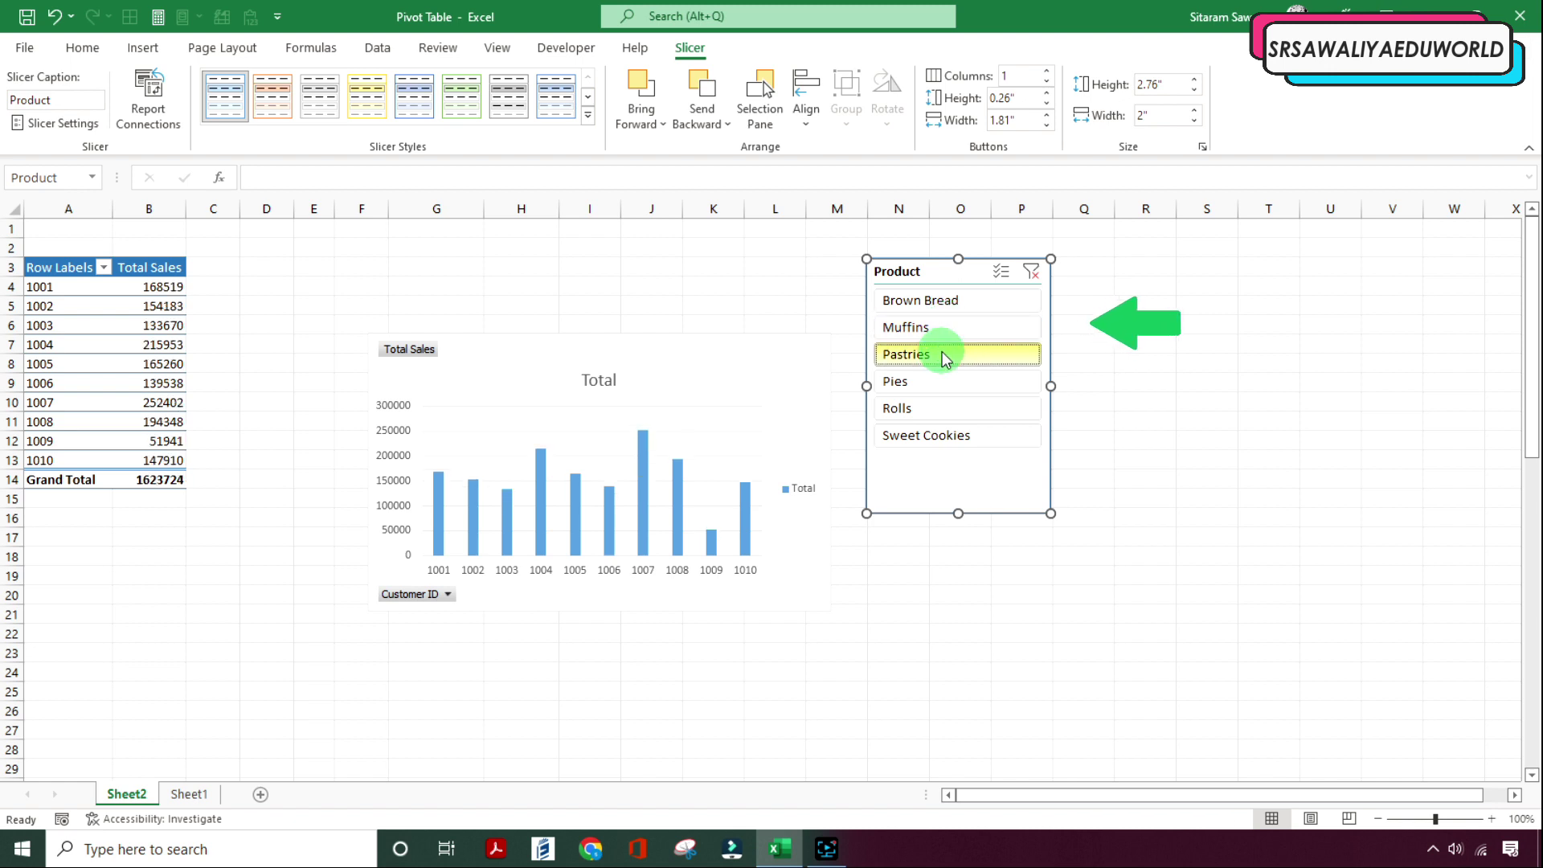
pyautogui.click(921, 381)
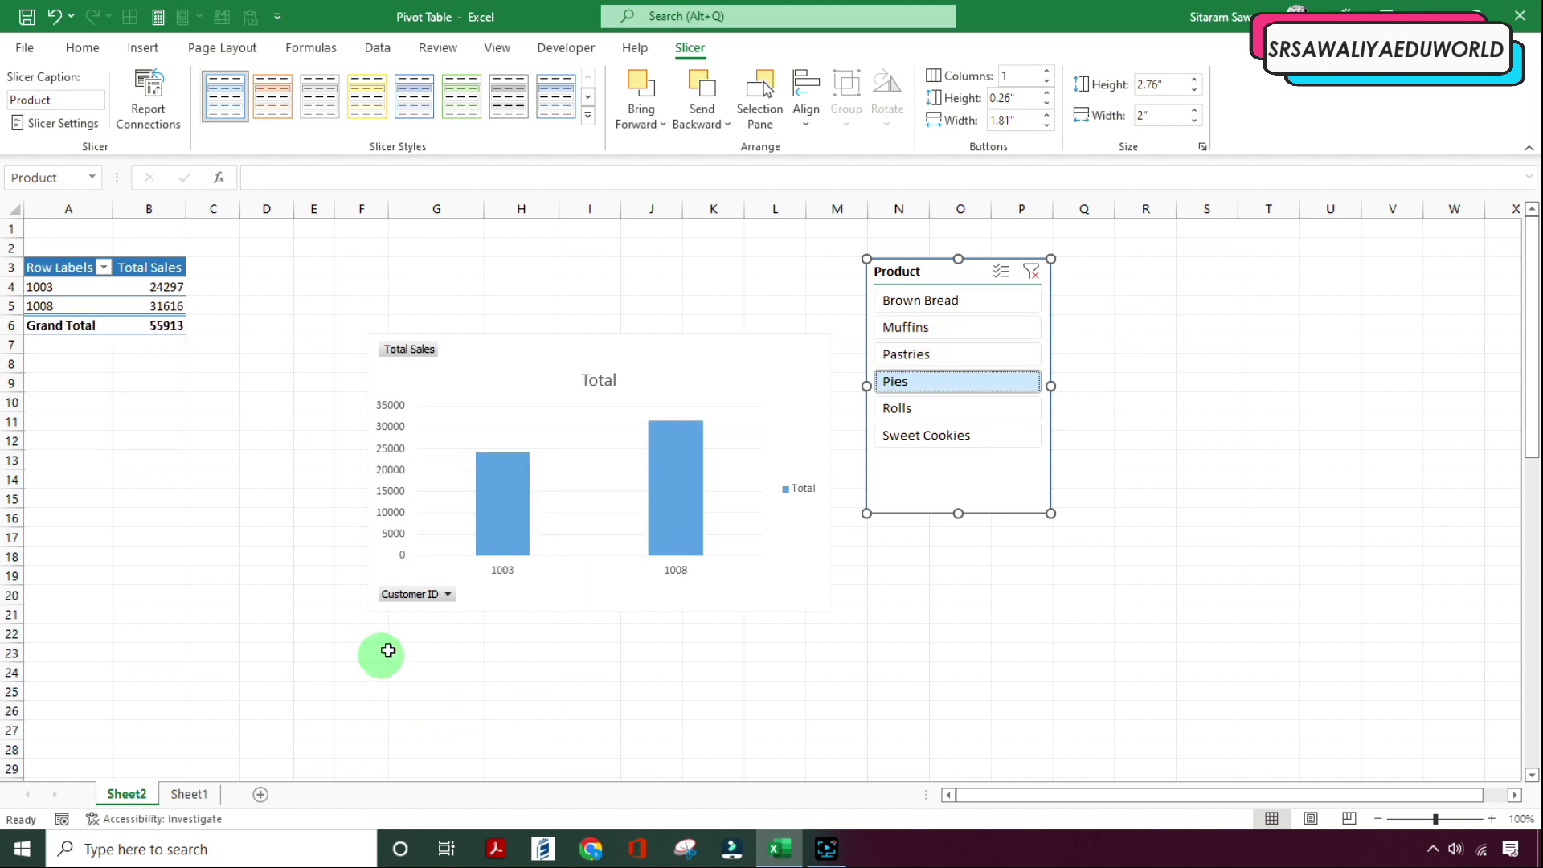
pyautogui.click(908, 408)
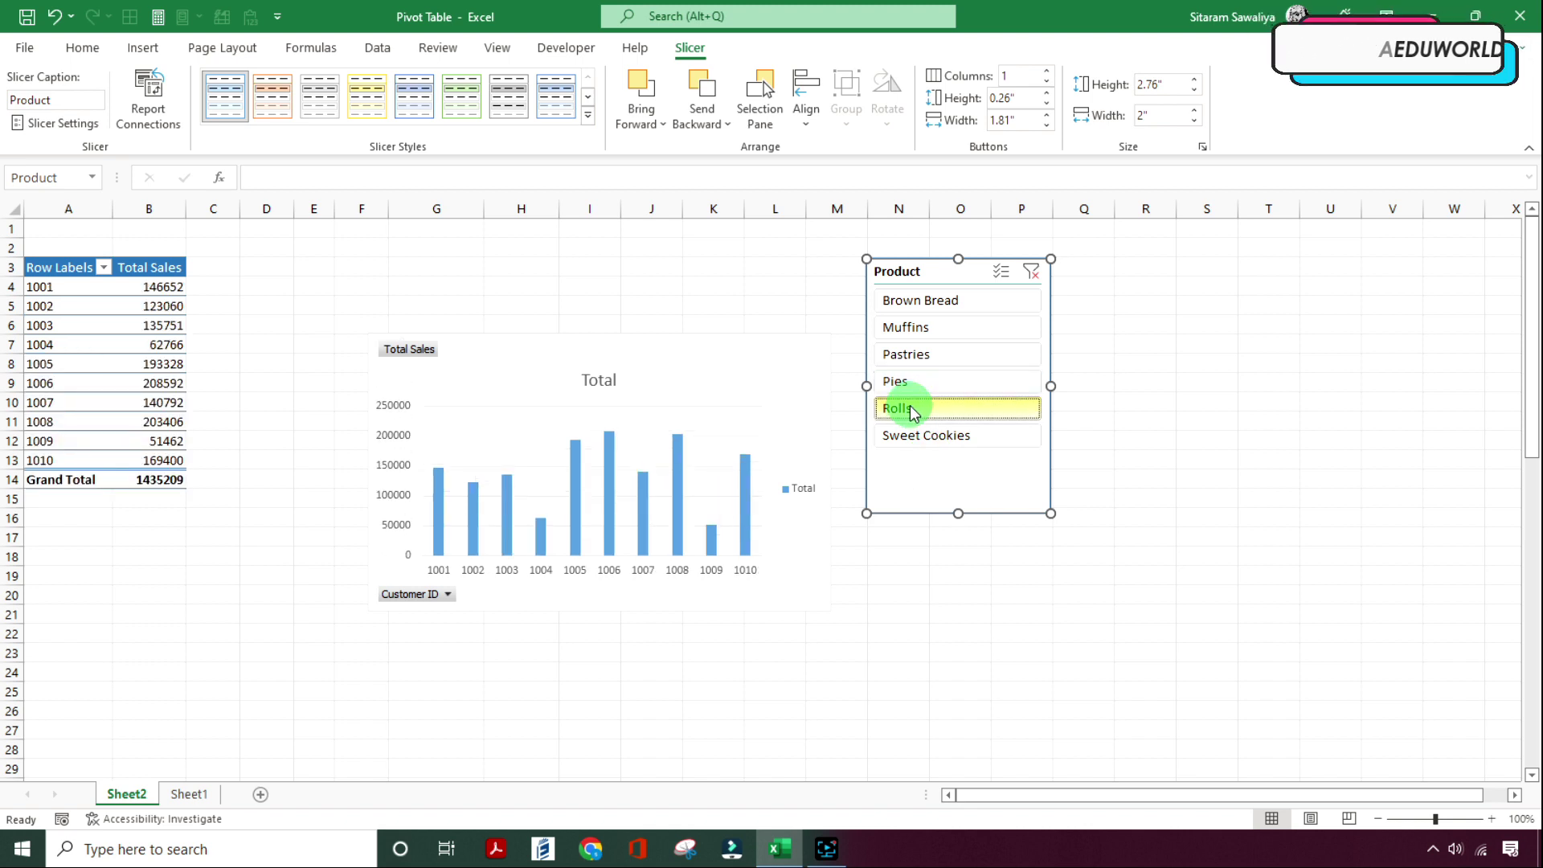
pyautogui.click(924, 435)
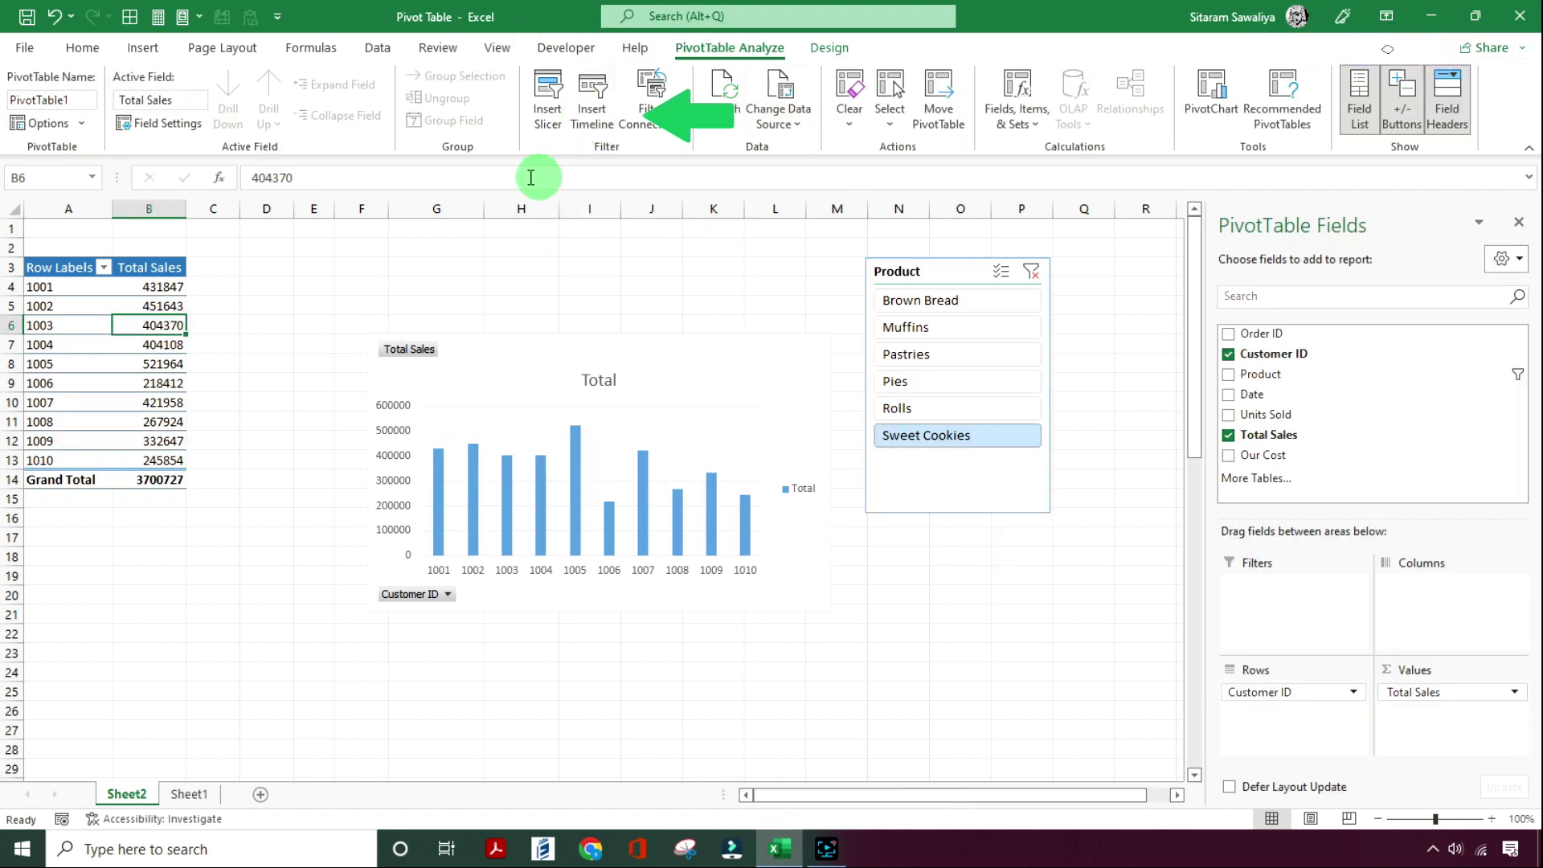
# Step: Insert a timeline for the Date field and place it below the PivotChart, around rows 20 to 27
pyautogui.click(604, 125)
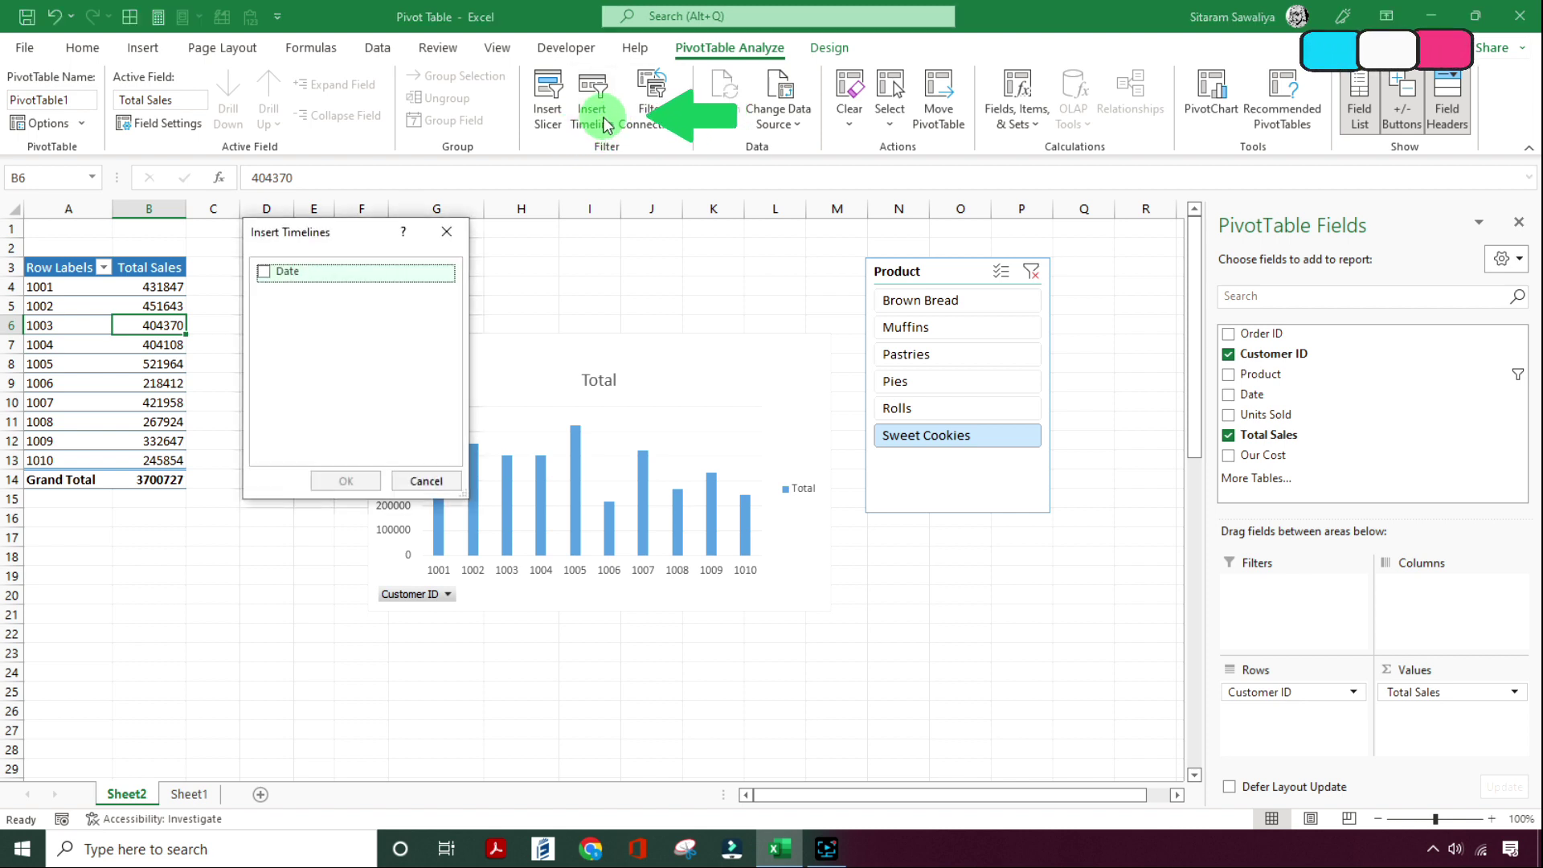
pyautogui.click(264, 273)
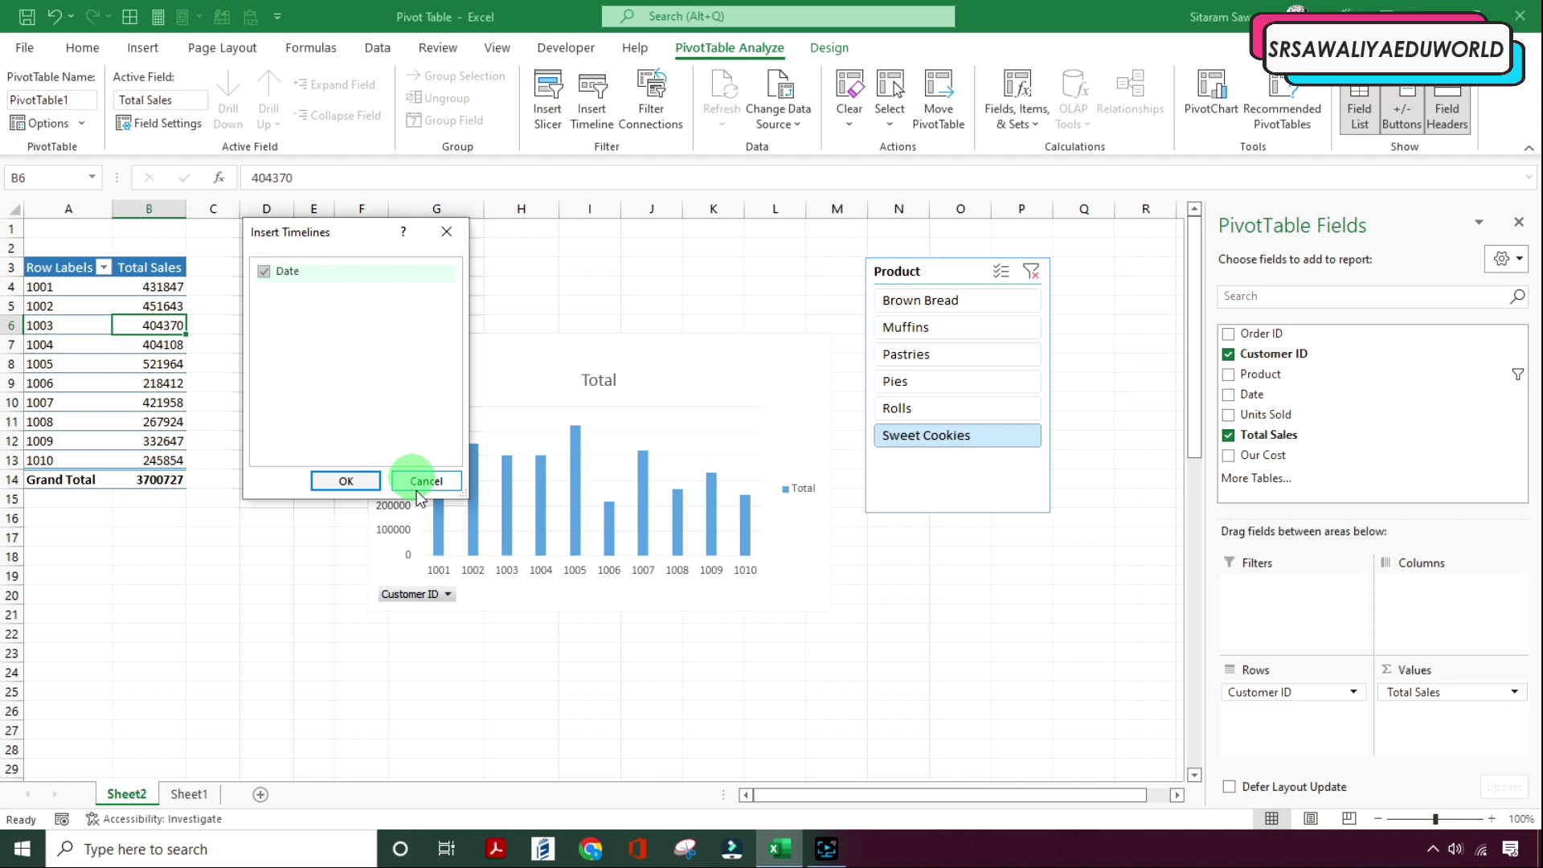
pyautogui.click(345, 481)
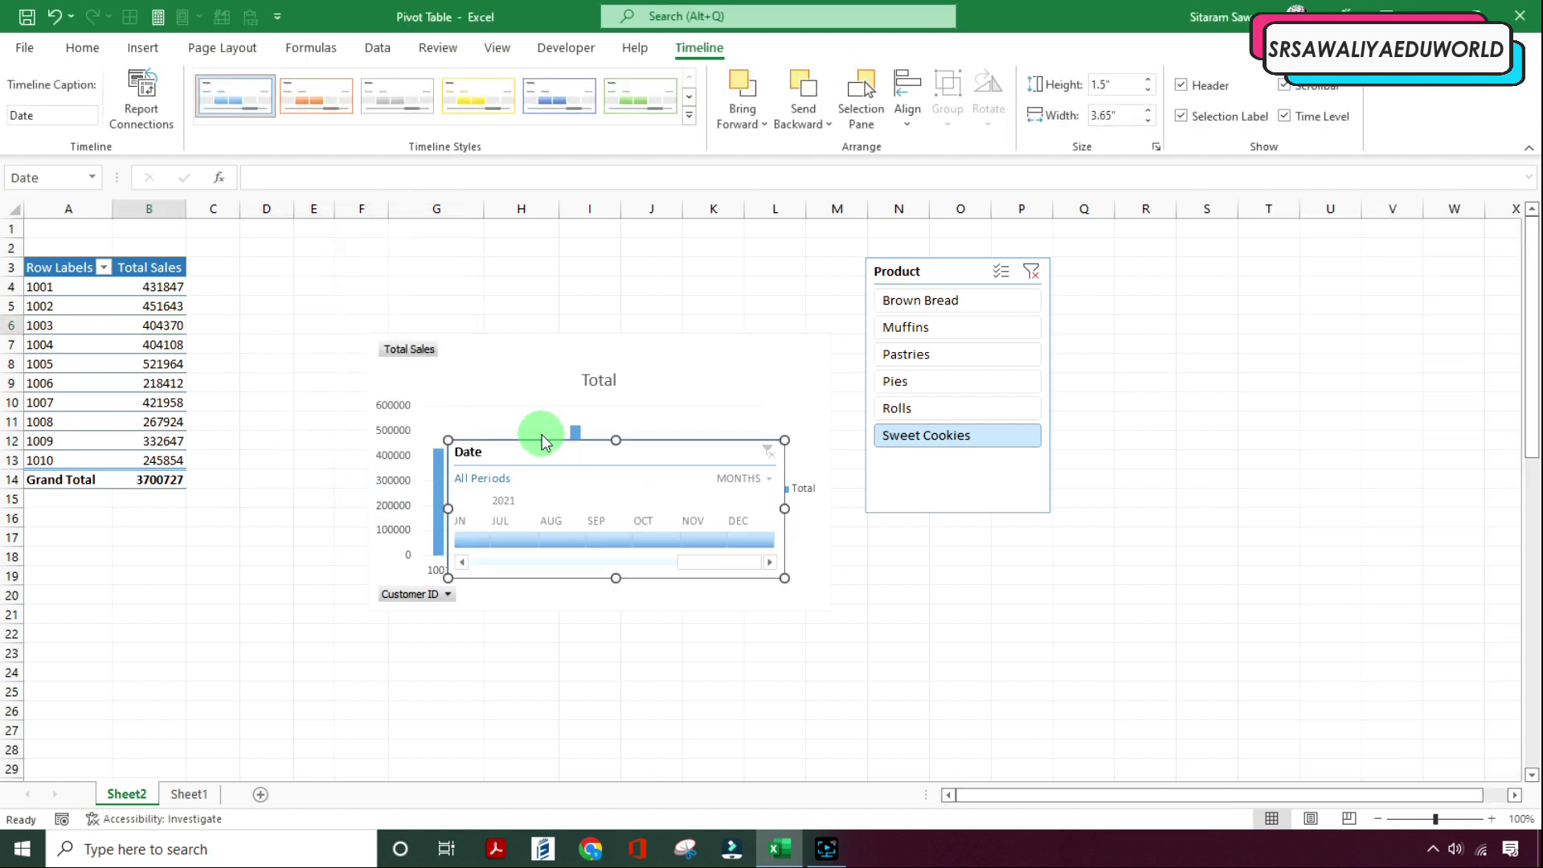
pyautogui.moveTo(543, 441); pyautogui.dragTo(545, 613)
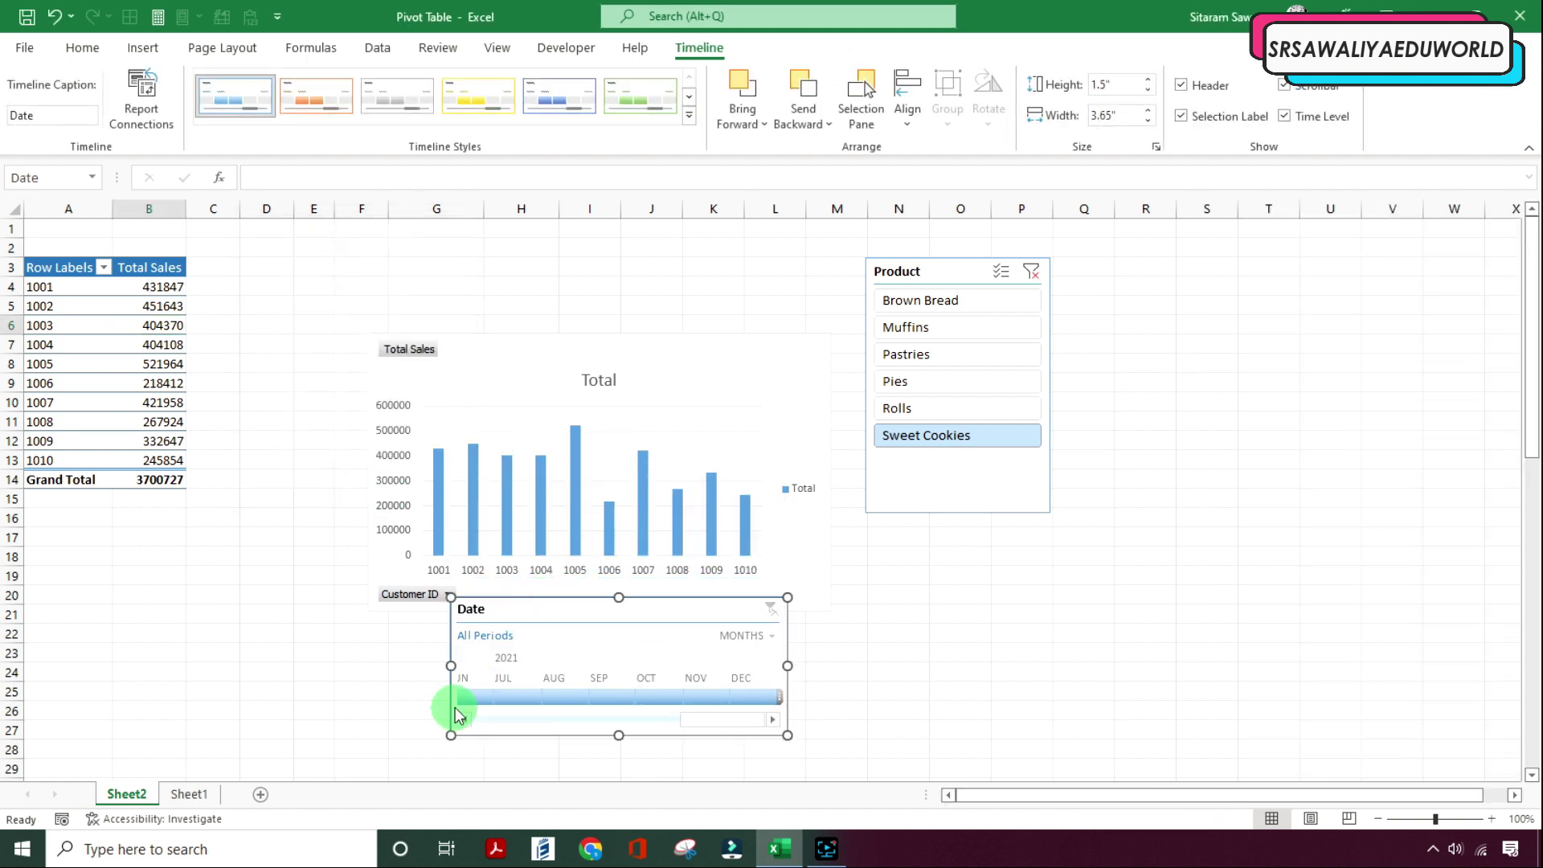
# Step: Filter the Date timeline by month to Jun - Aug 2021, Jun - Jul 2021 and finally Nov 2021
pyautogui.click(770, 697)
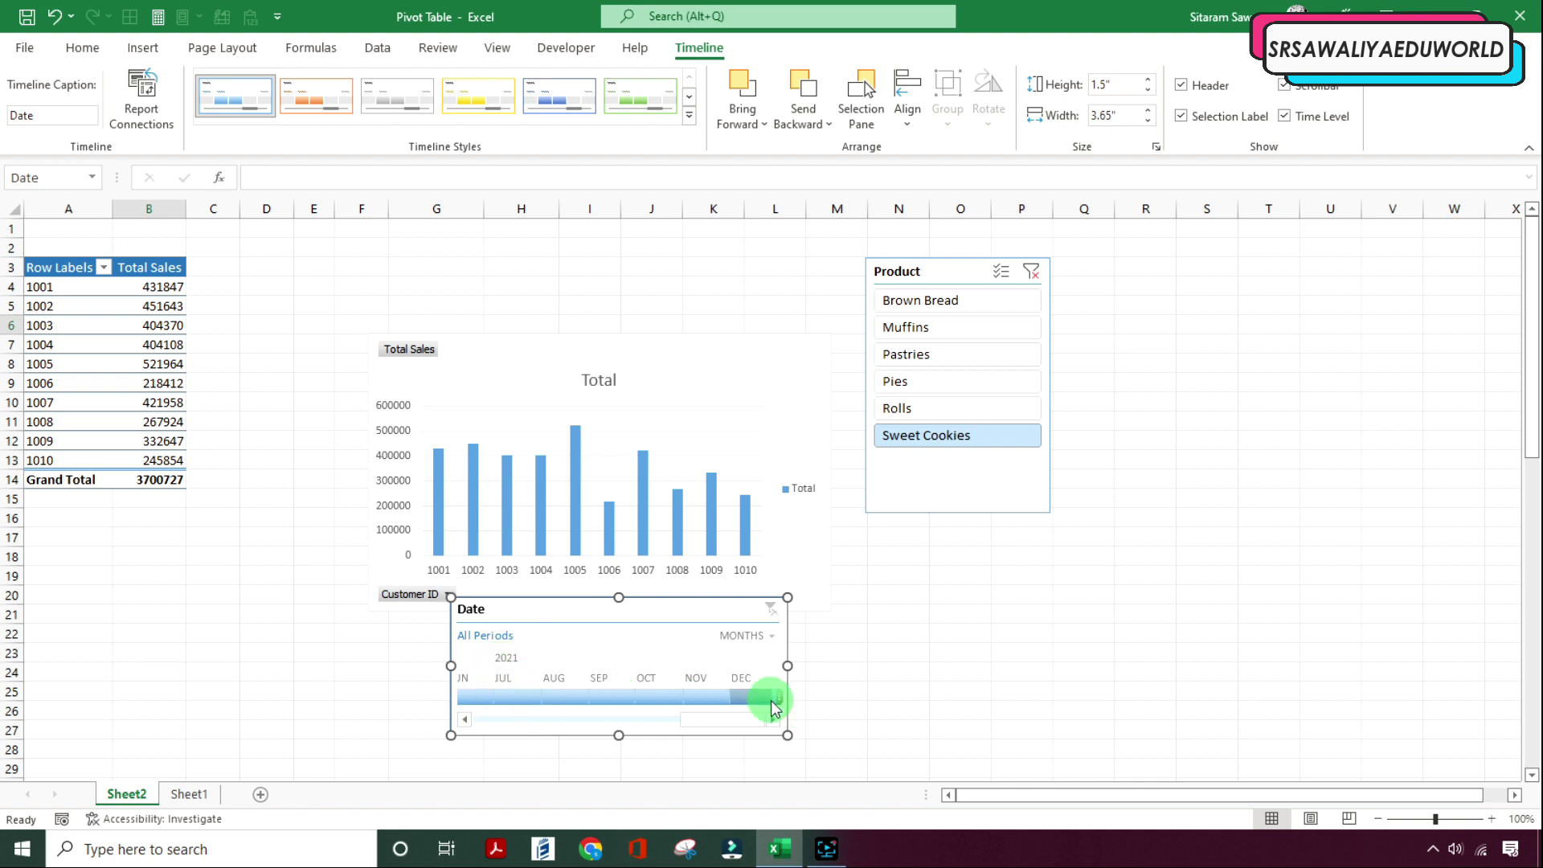
pyautogui.moveTo(777, 705)
pyautogui.mouseDown()
pyautogui.moveTo(451, 699)
pyautogui.moveTo(589, 697)
pyautogui.mouseUp()
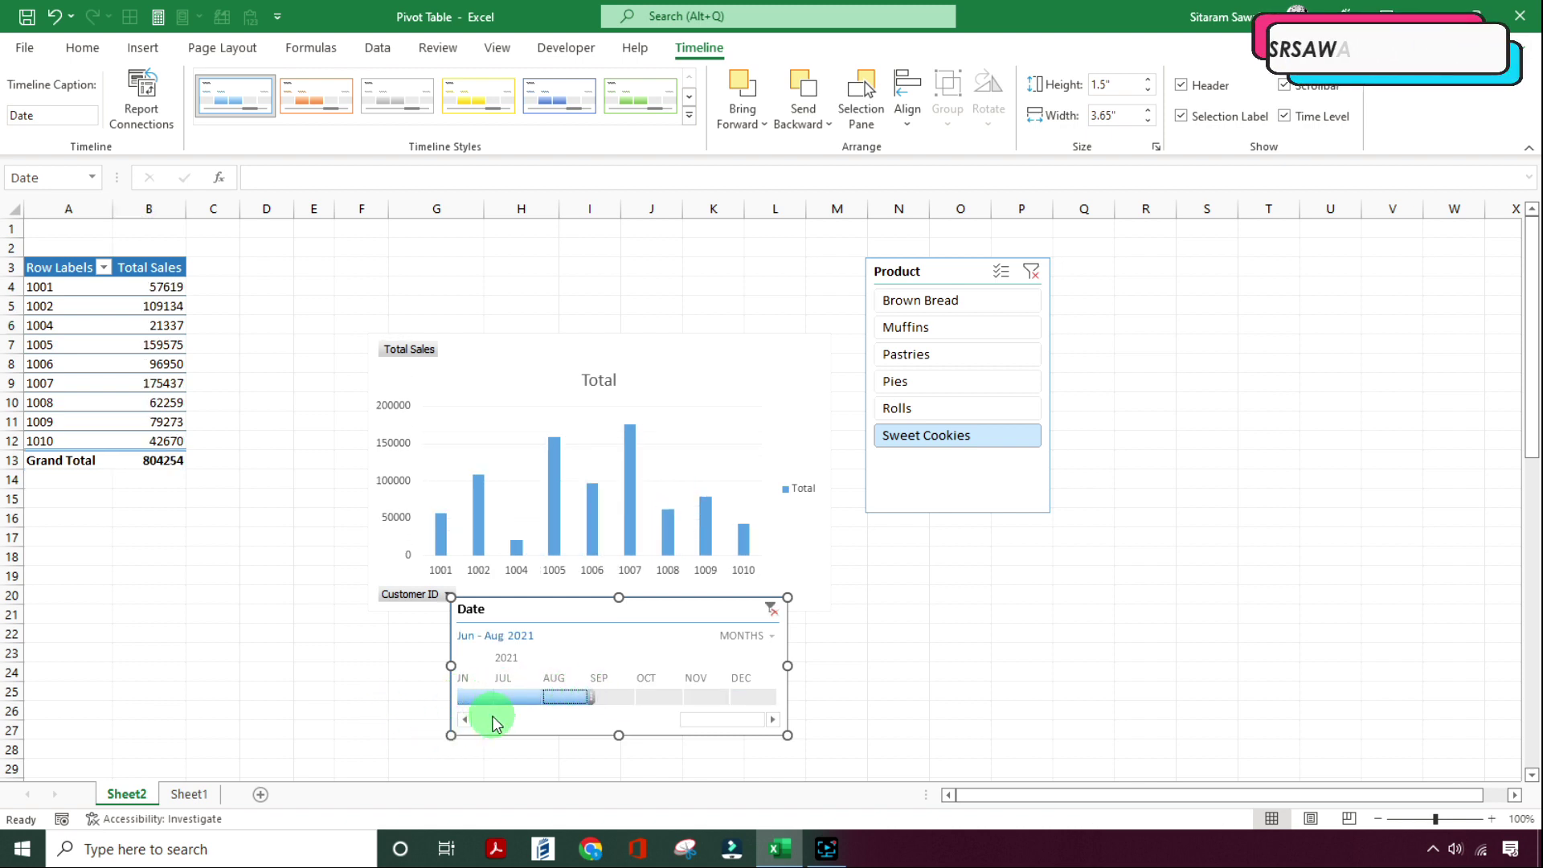
pyautogui.moveTo(591, 697); pyautogui.dragTo(530, 698)
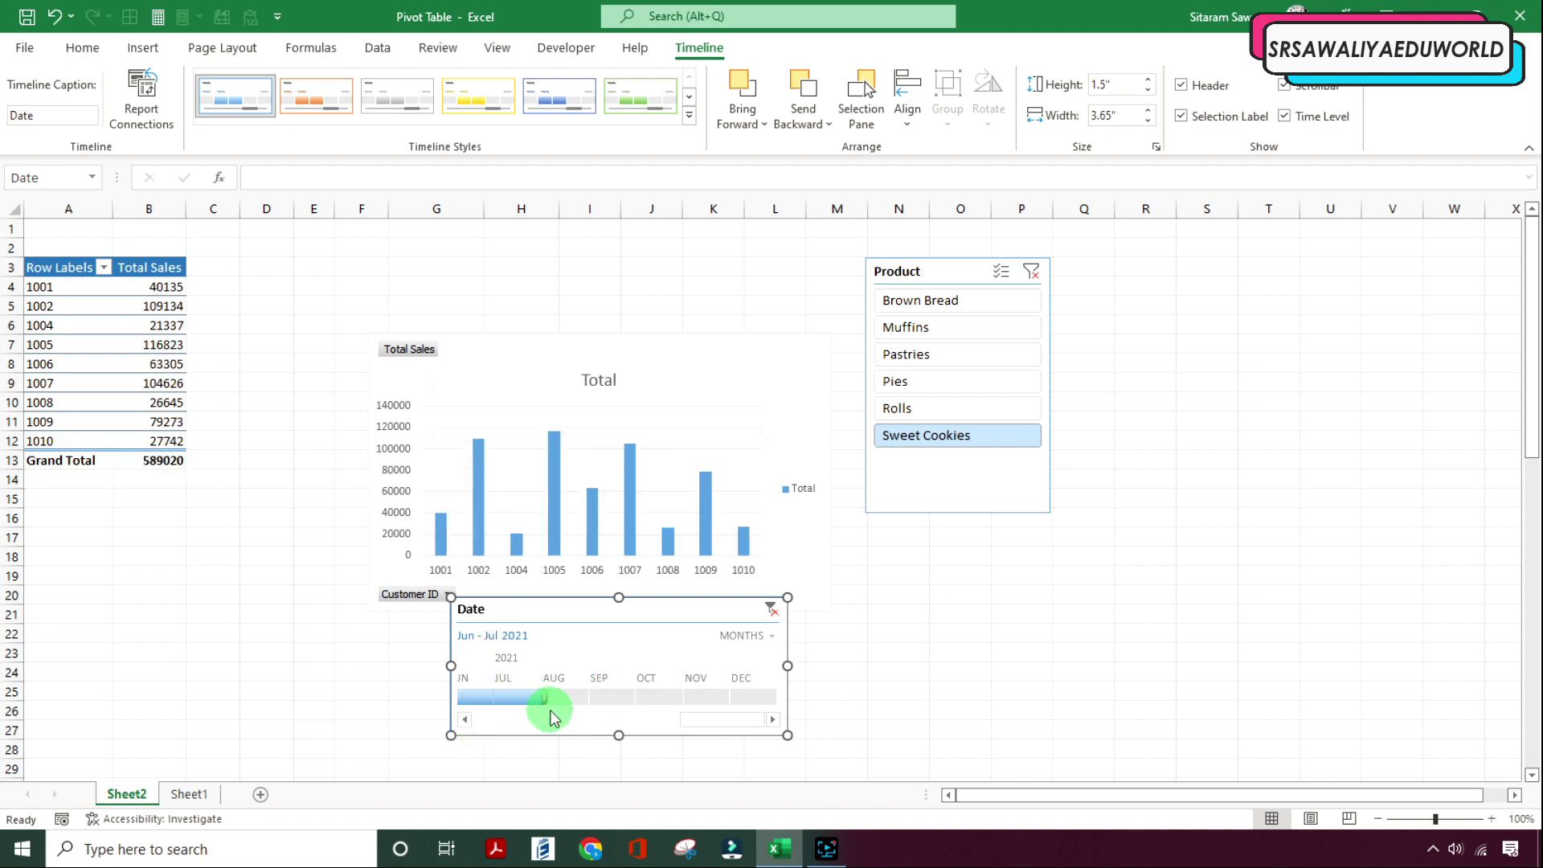
pyautogui.click(522, 697)
pyautogui.click(612, 698)
pyautogui.click(702, 699)
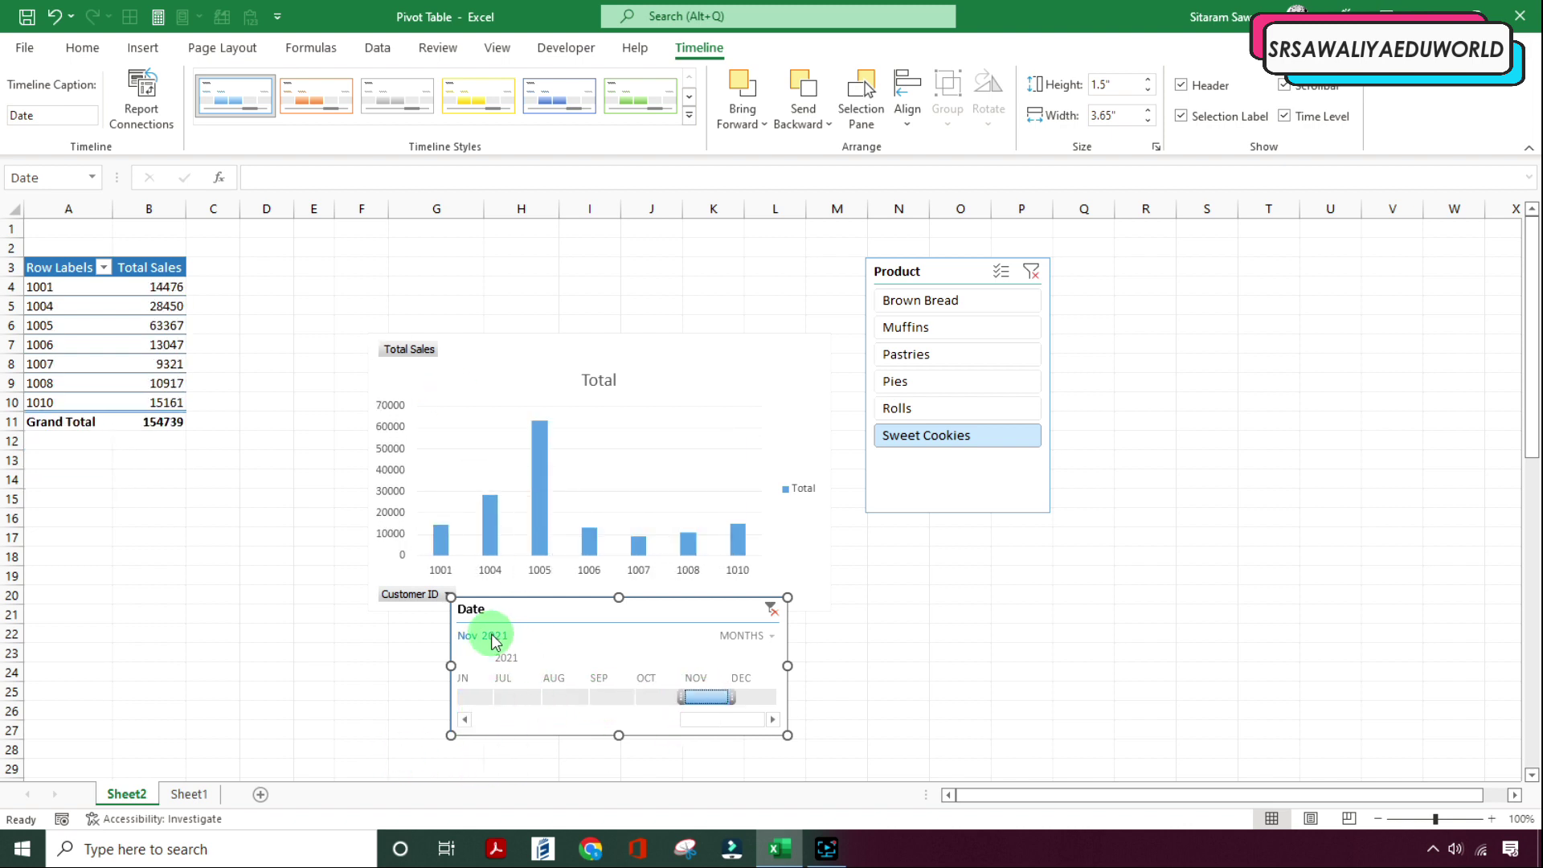
# Step: Switch the Date timeline to years and then quarters, and filter it to Q4 2020, Q1 2021 and Q4 2021 in turn
pyautogui.click(763, 639)
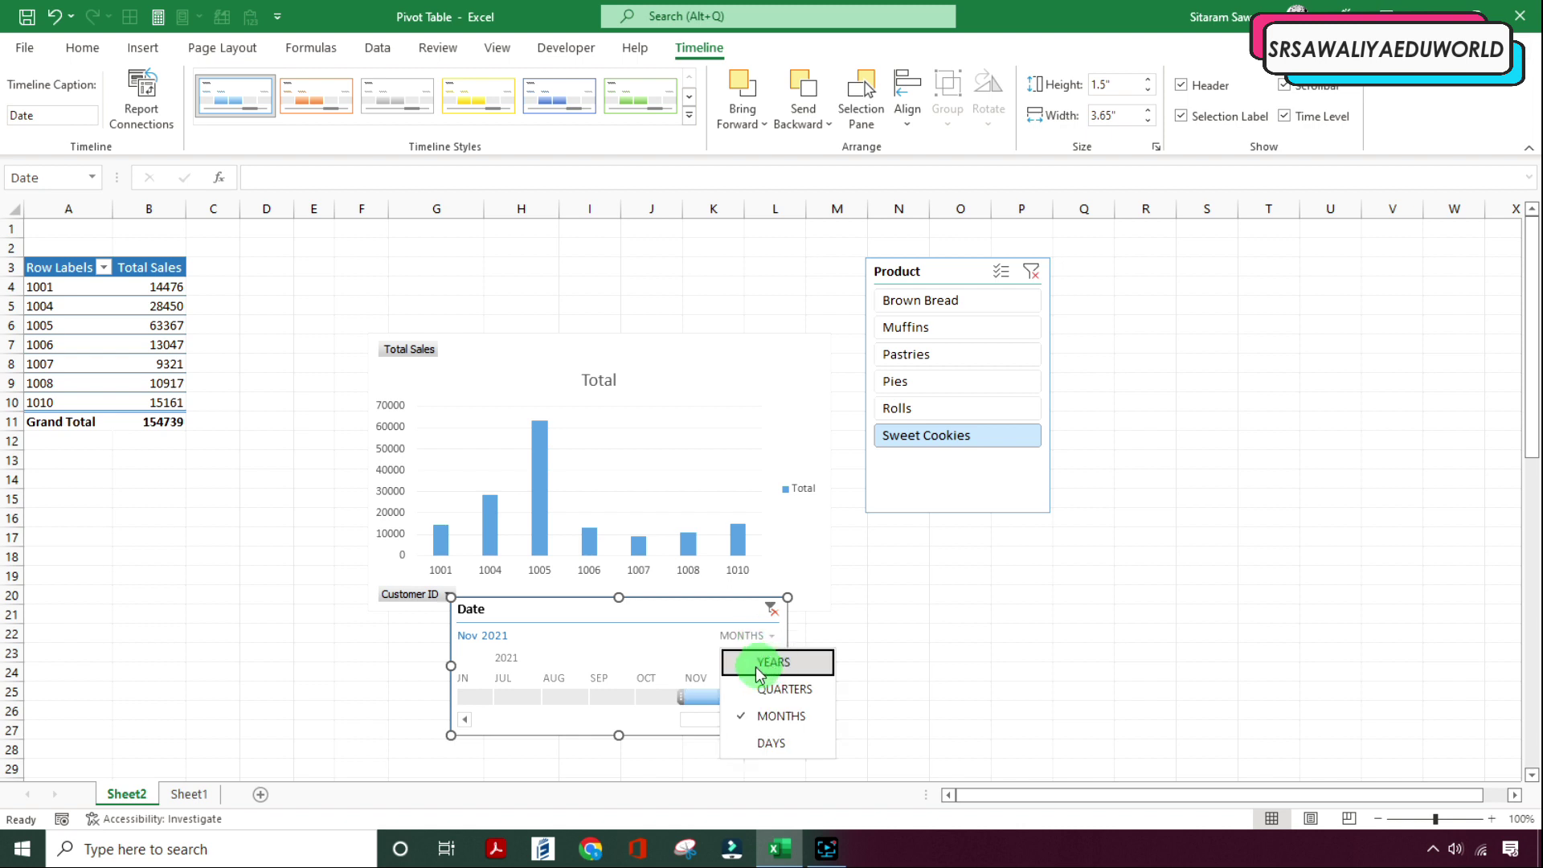
pyautogui.click(760, 667)
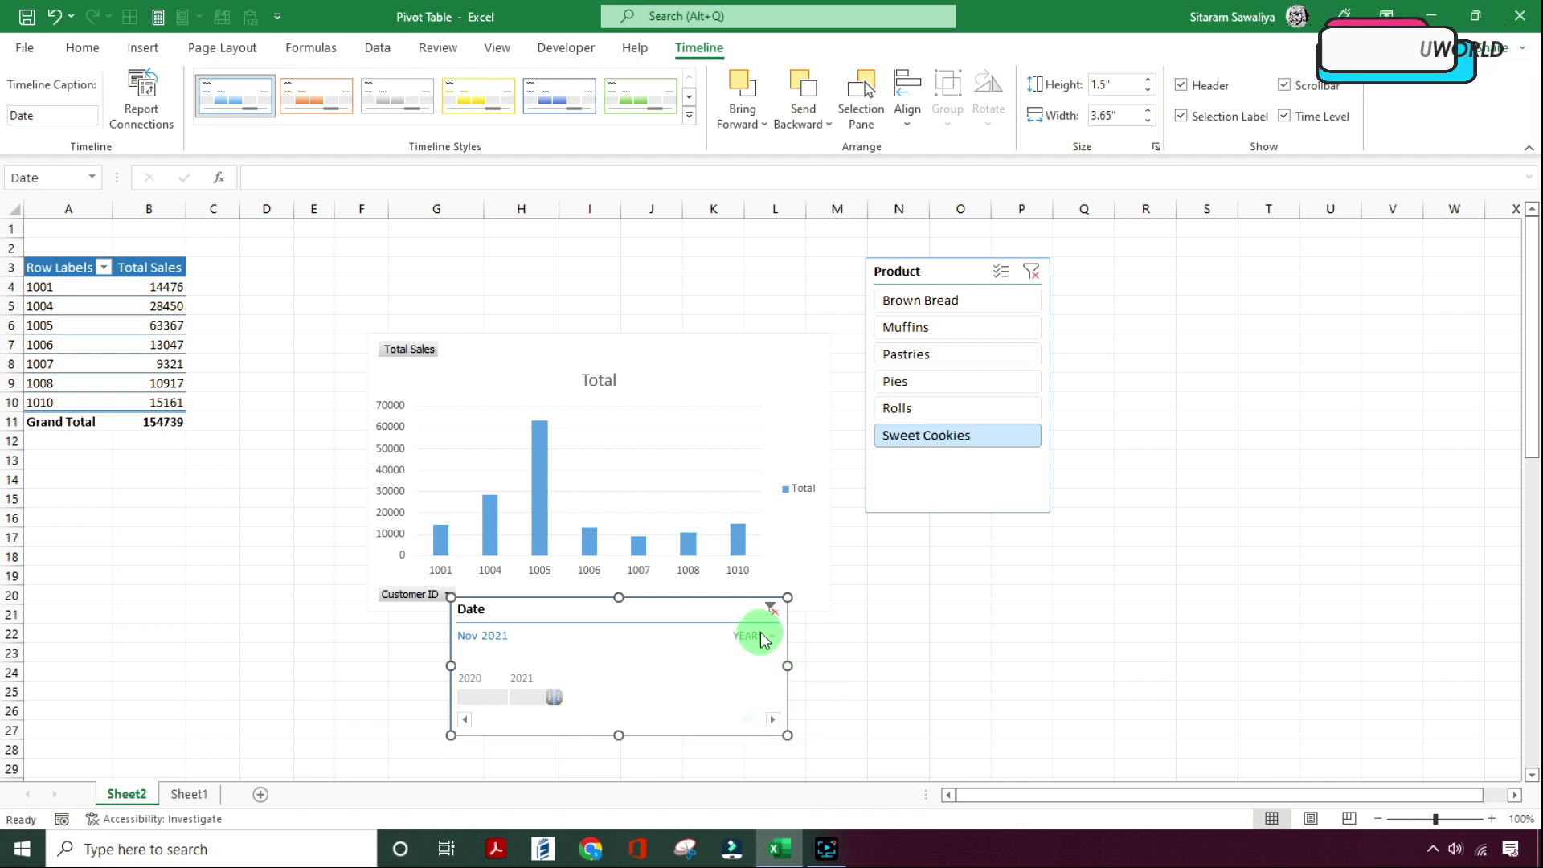
pyautogui.click(755, 636)
pyautogui.click(802, 699)
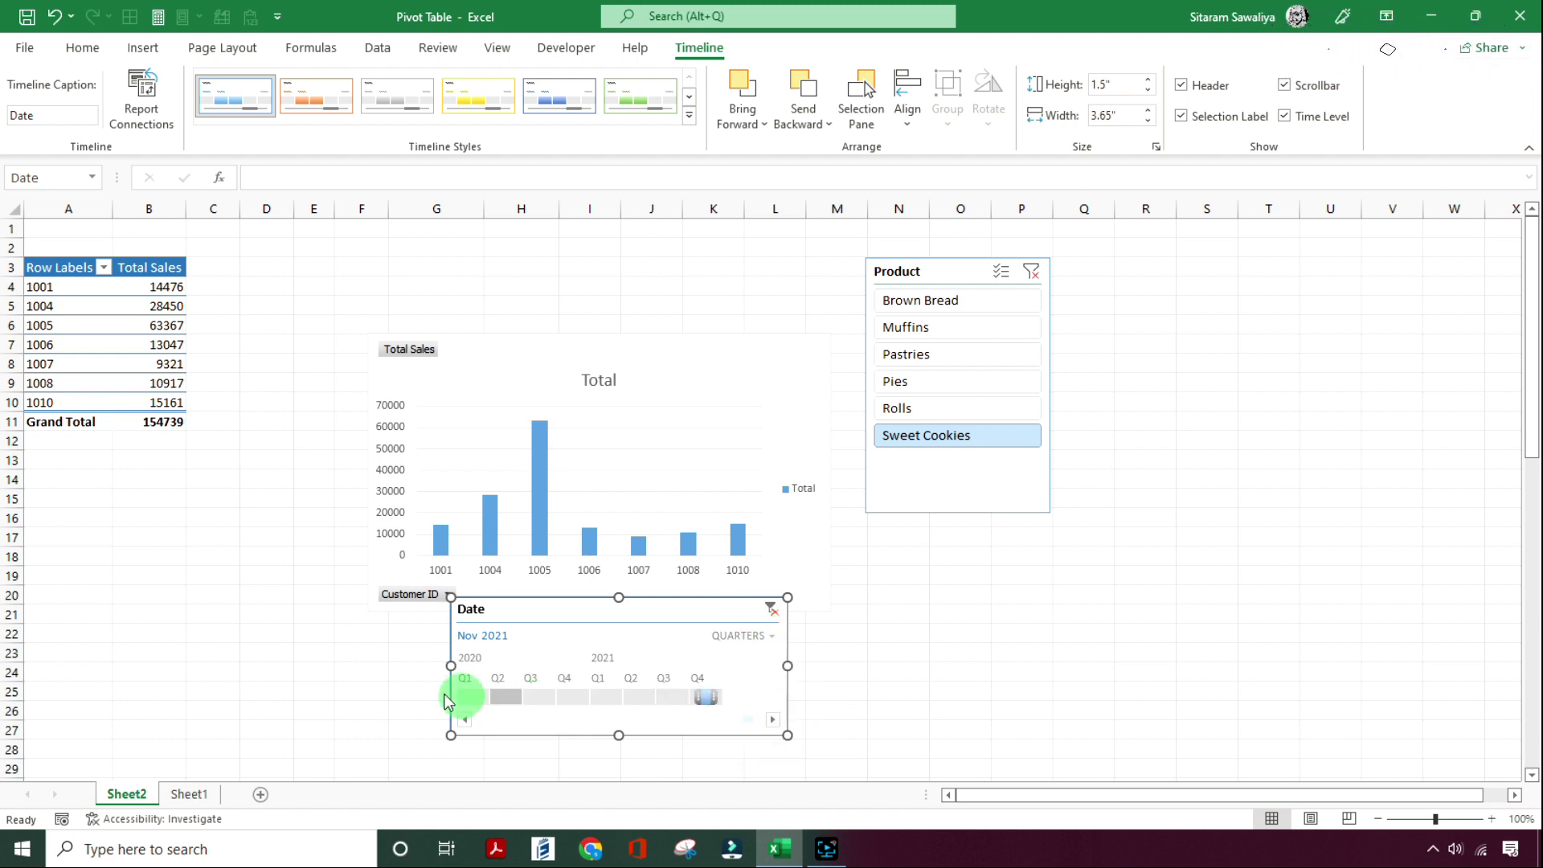
pyautogui.click(572, 696)
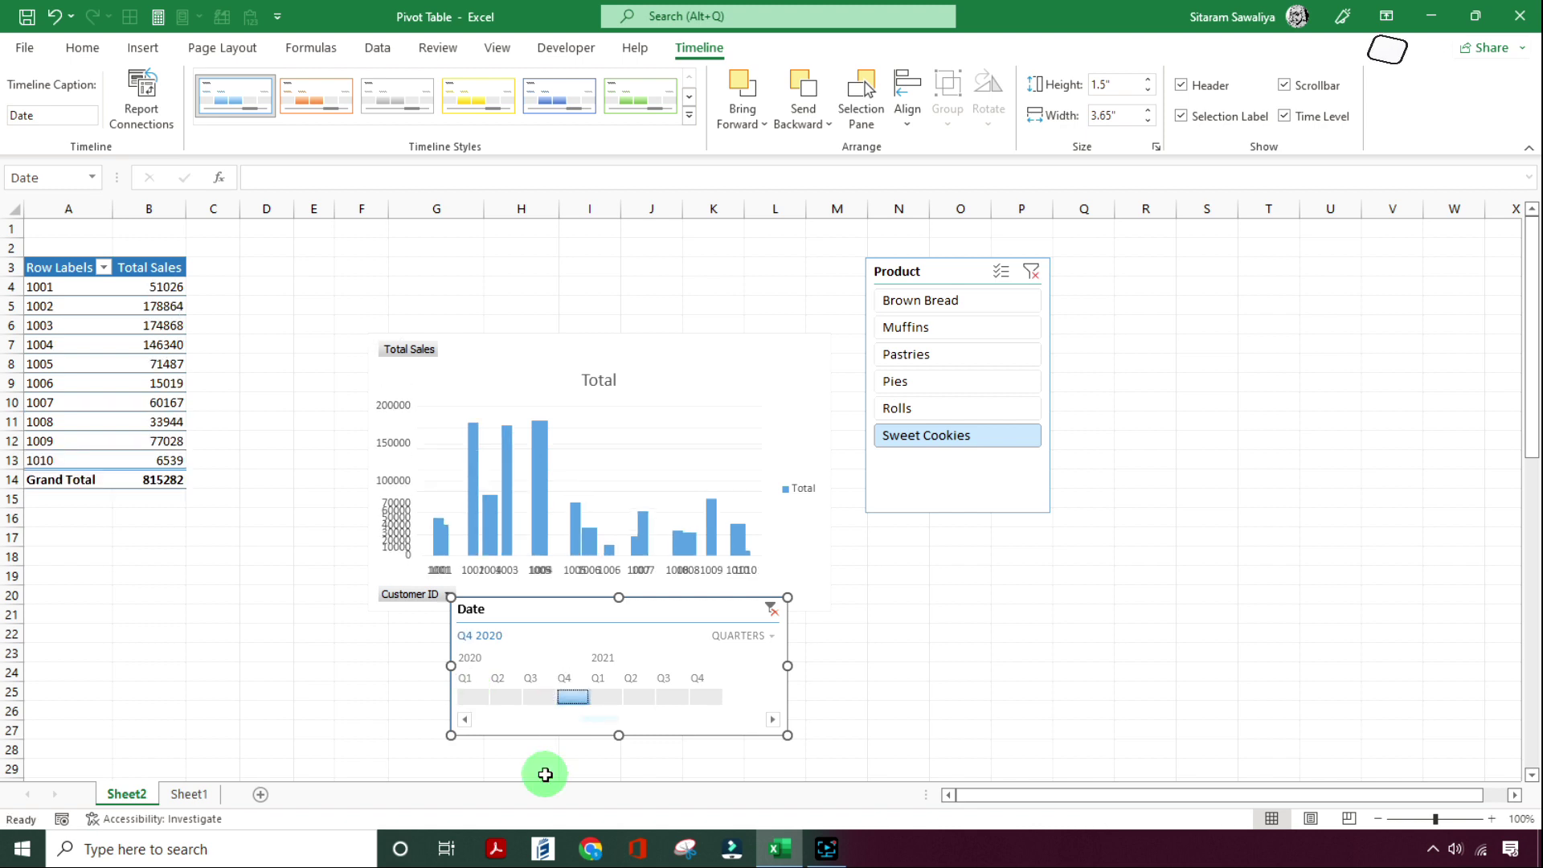
pyautogui.click(609, 699)
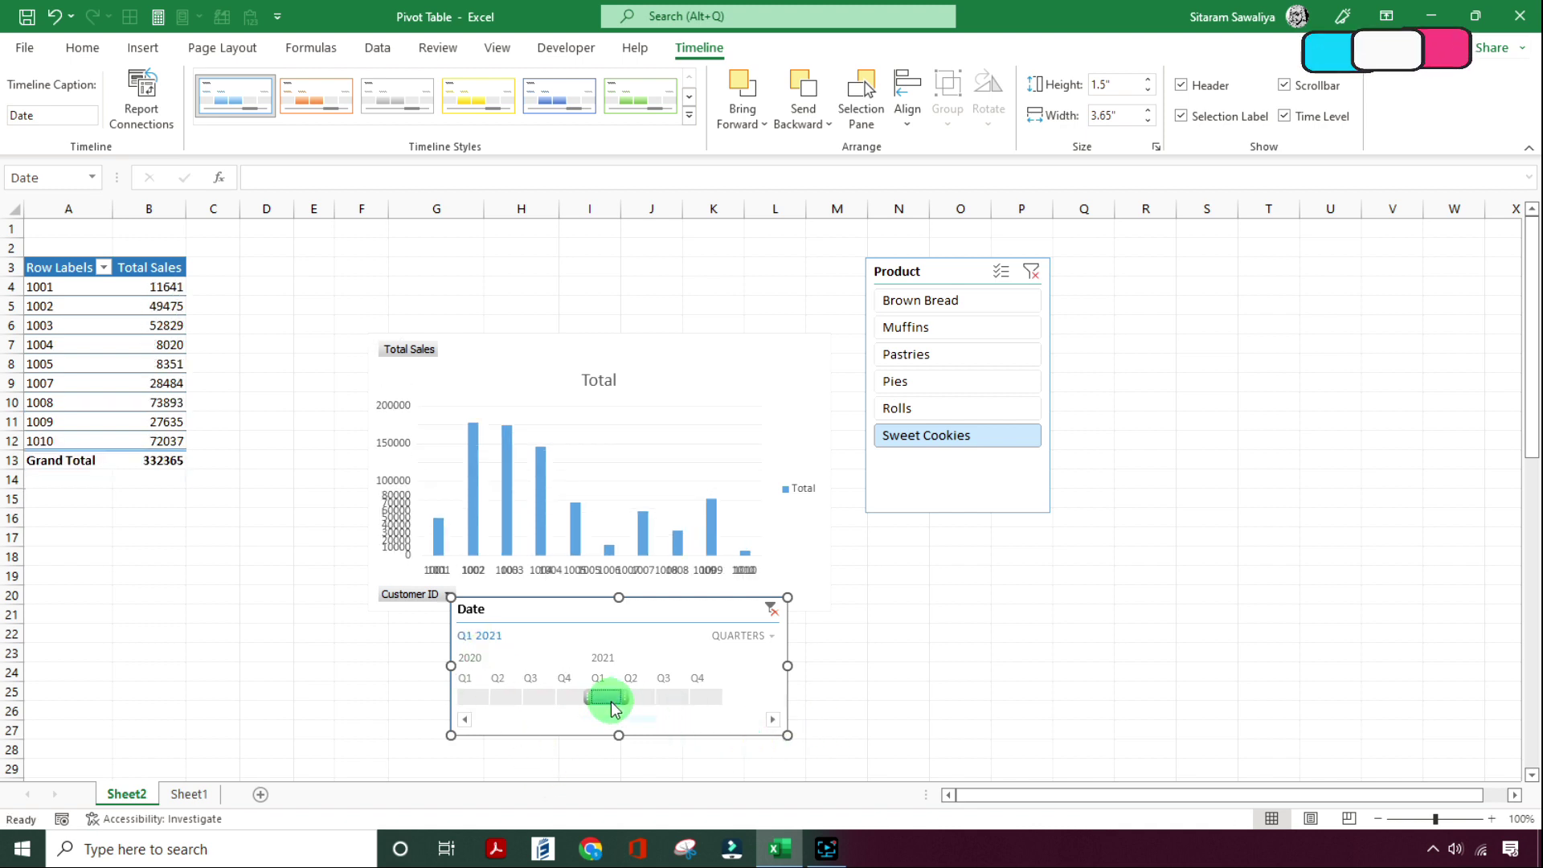
pyautogui.click(707, 698)
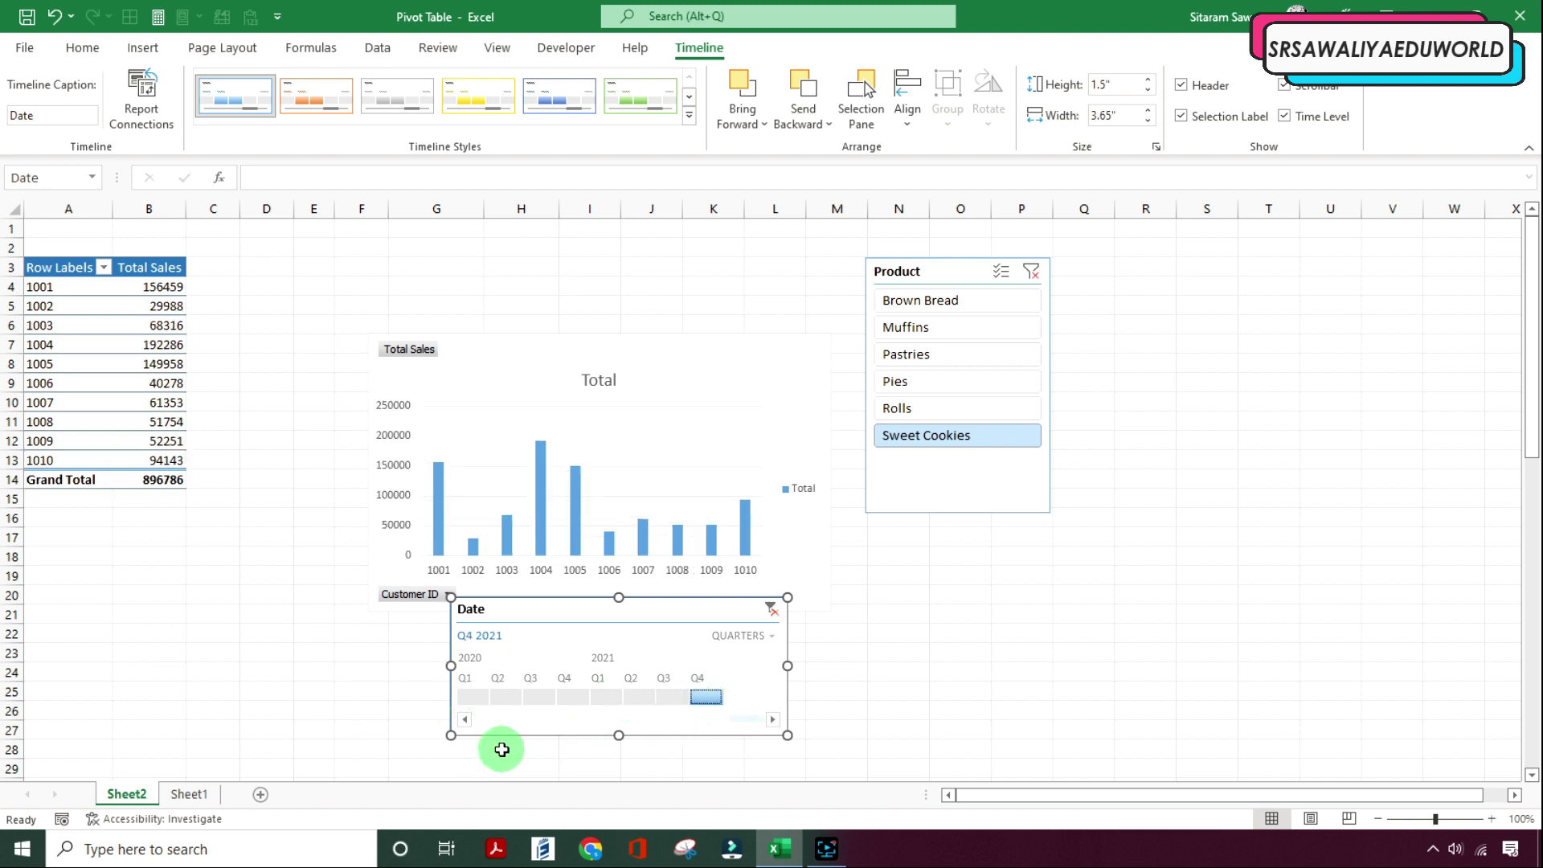
# Step: Set the Date timeline back to months, filter it to Jul 2021 and filter the Product slicer to Brown Bread
pyautogui.click(749, 636)
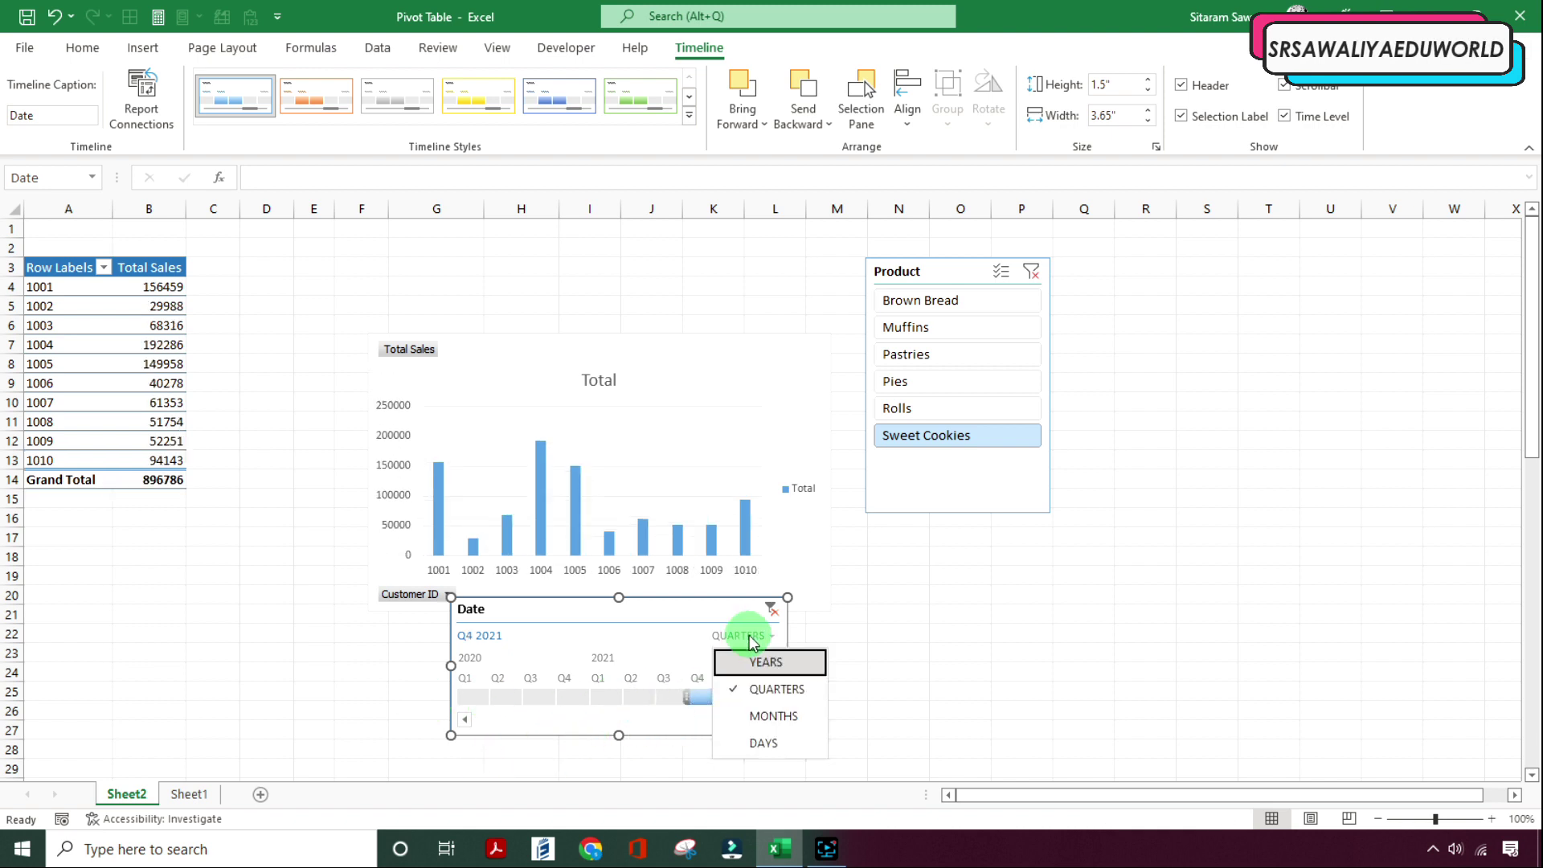
pyautogui.click(772, 715)
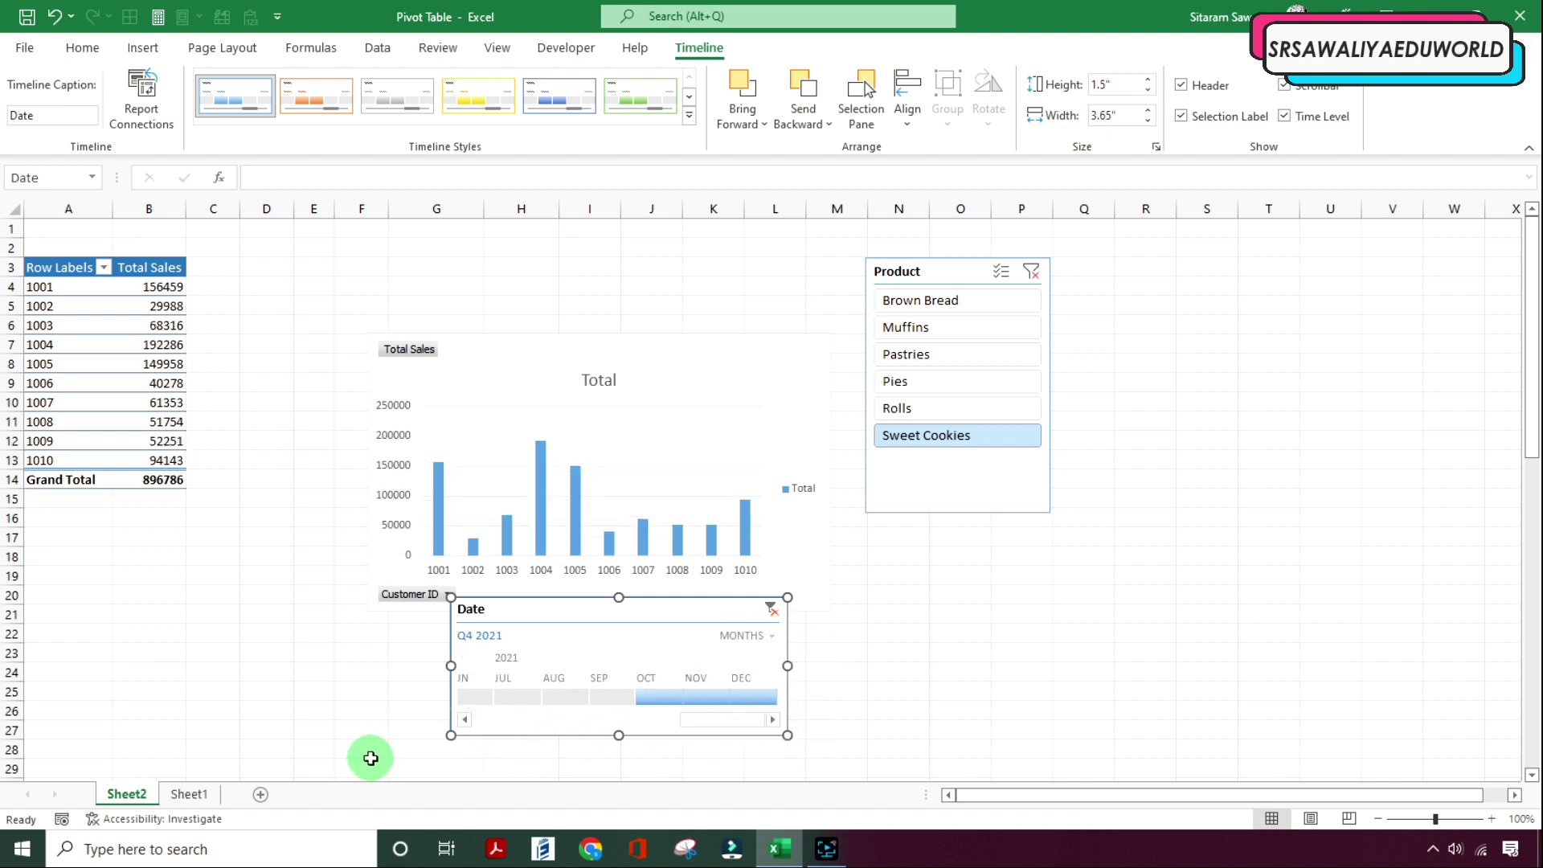
pyautogui.click(505, 697)
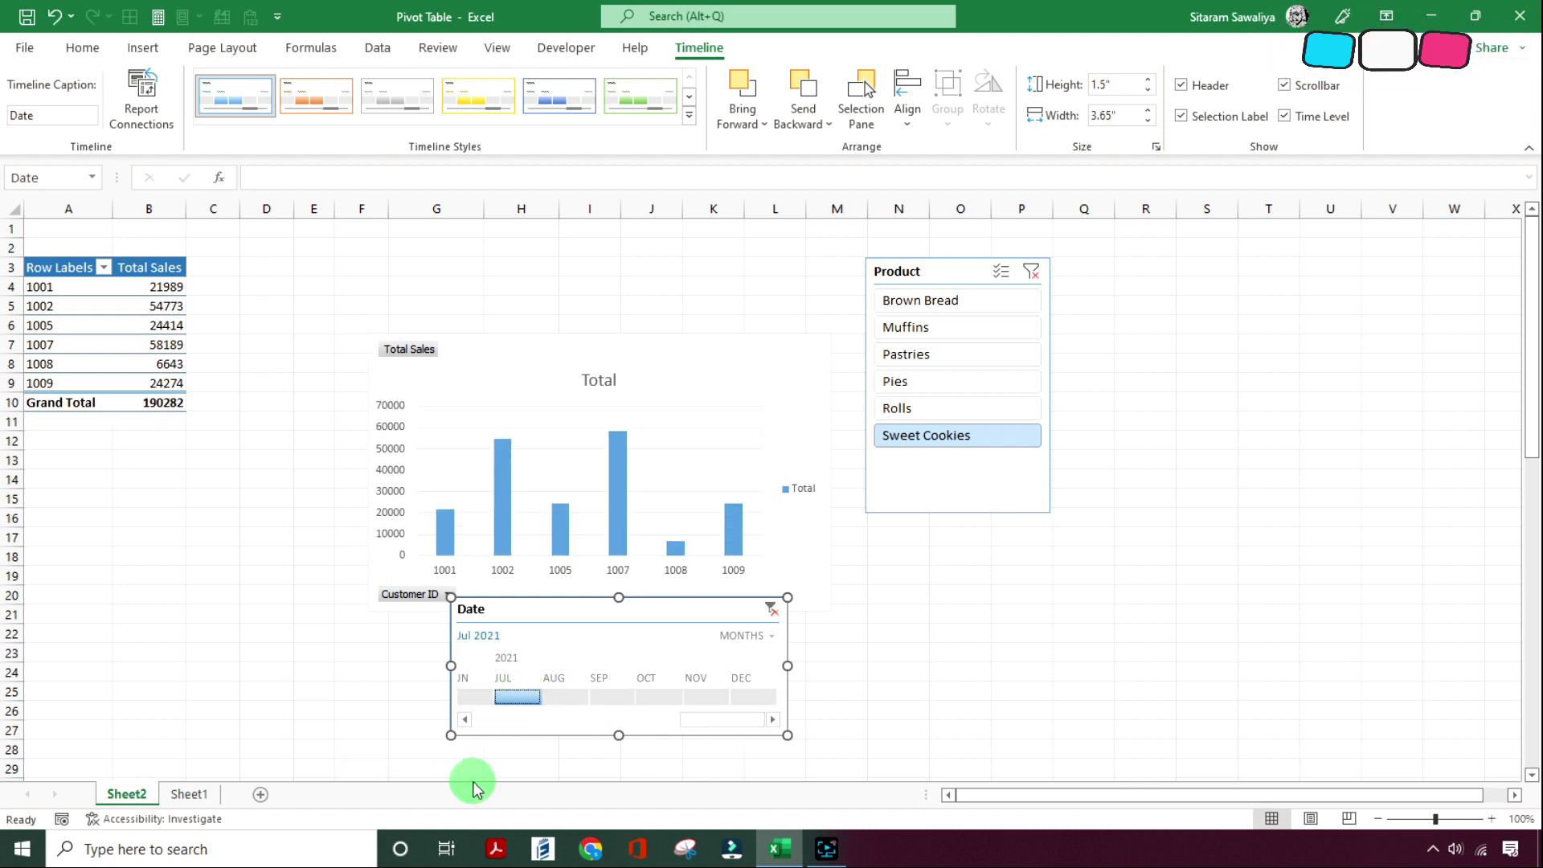
pyautogui.click(924, 308)
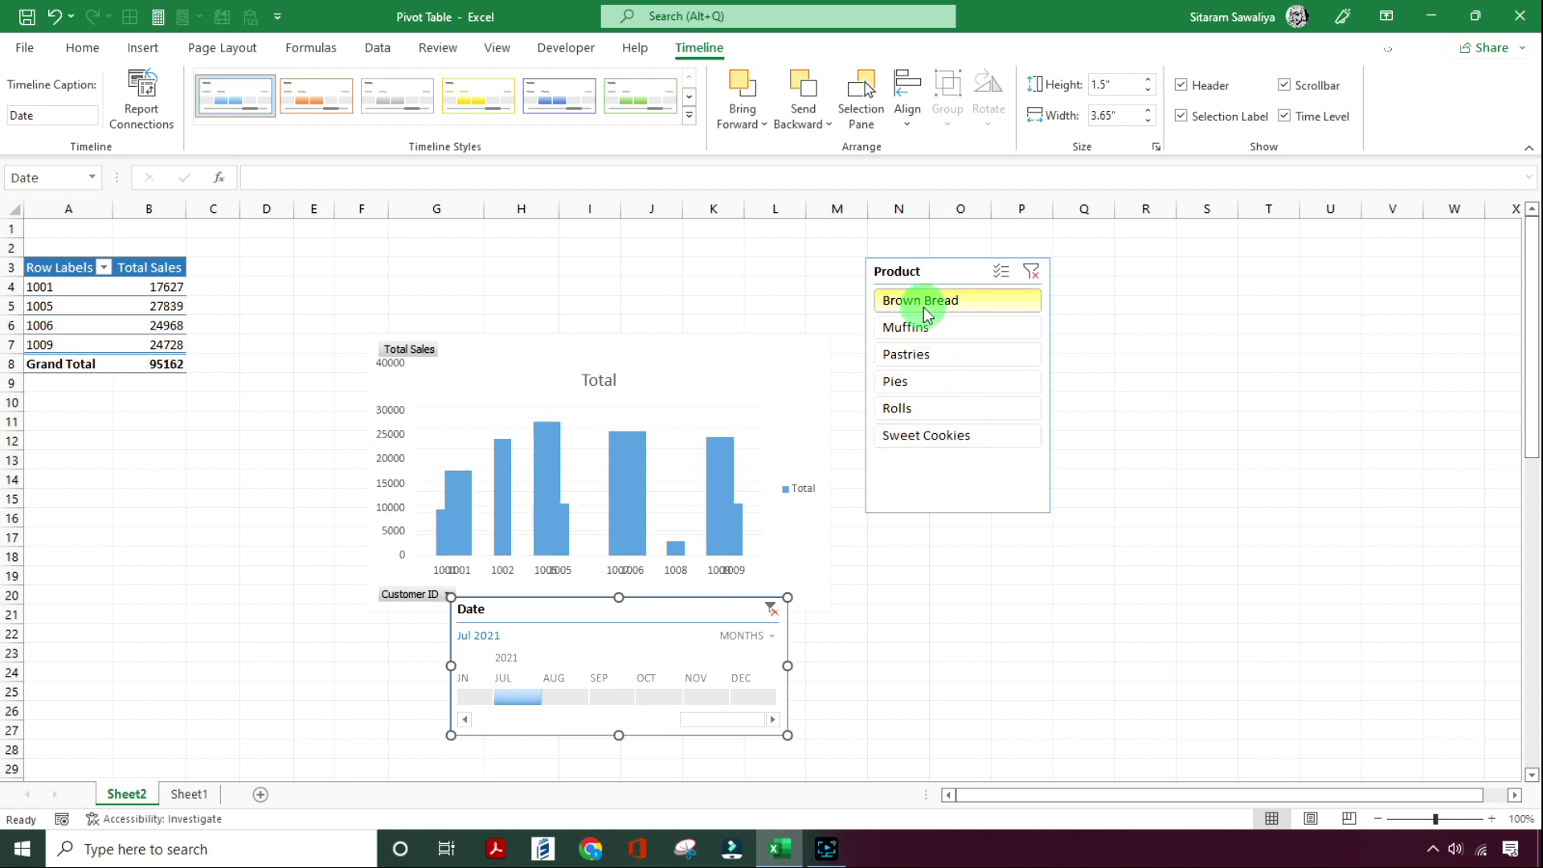
# Step: Clear the Product slicer filter and reset the Date timeline to all periods
pyautogui.click(1029, 272)
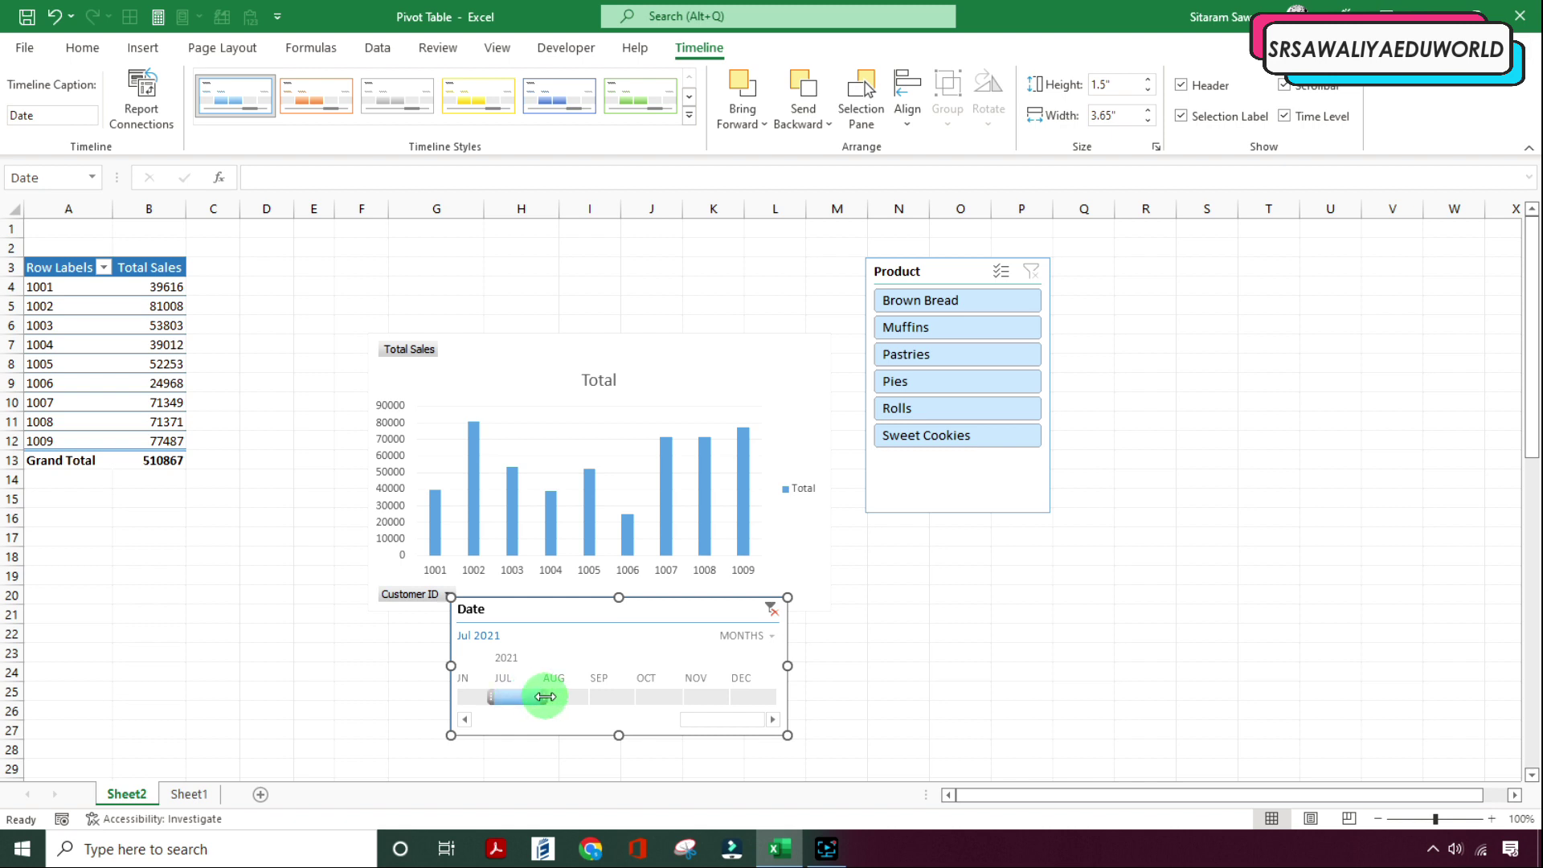
pyautogui.moveTo(581, 698); pyautogui.dragTo(759, 707)
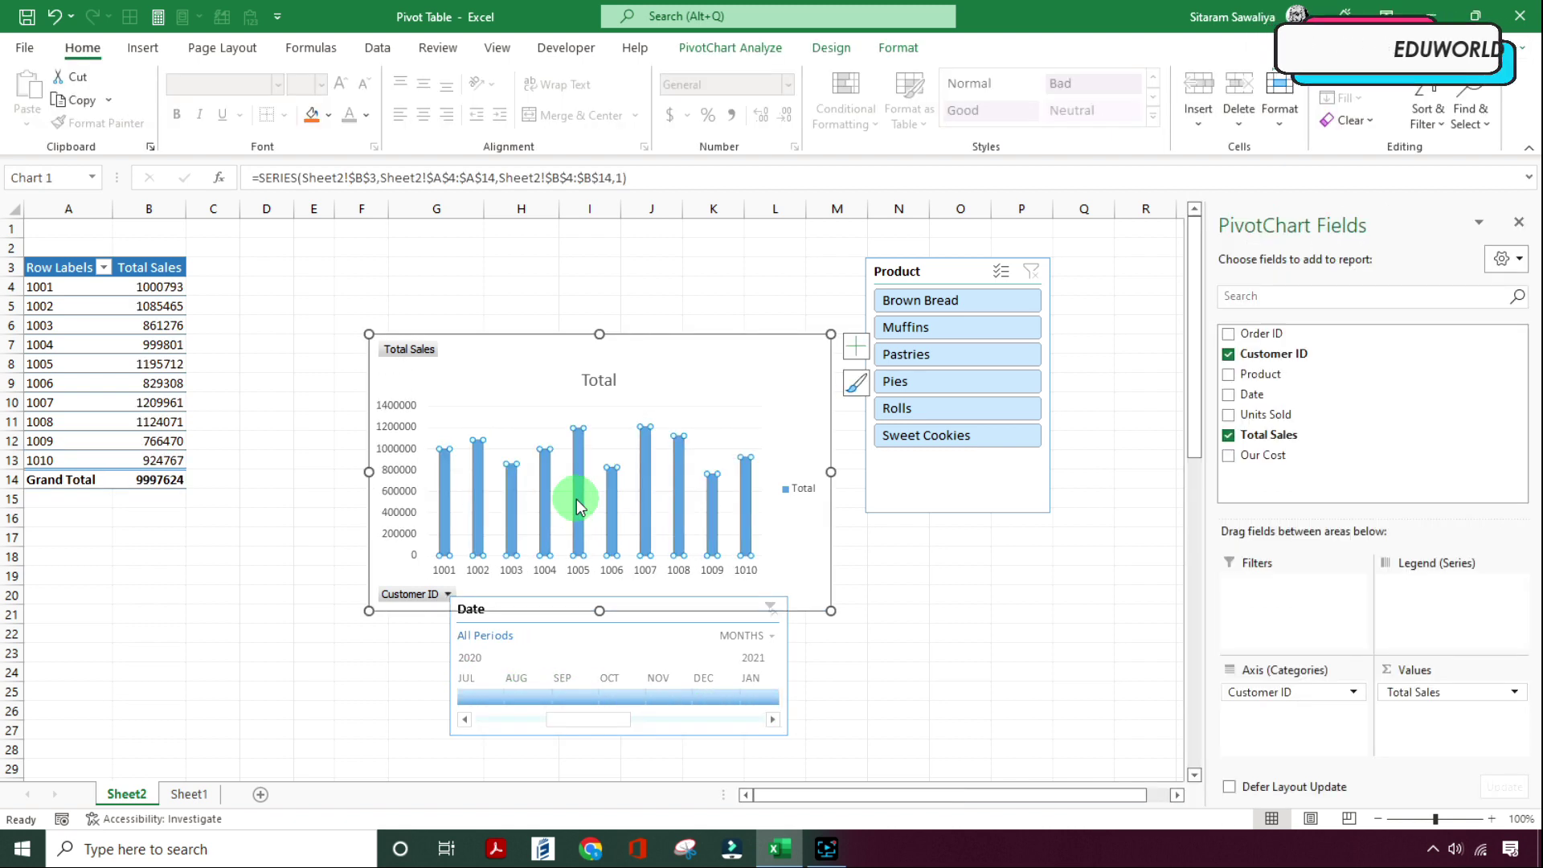
# Step: Give the PivotChart's data series a solid fill, trying standard light blue and settling on standard red
pyautogui.rightClick(577, 506)
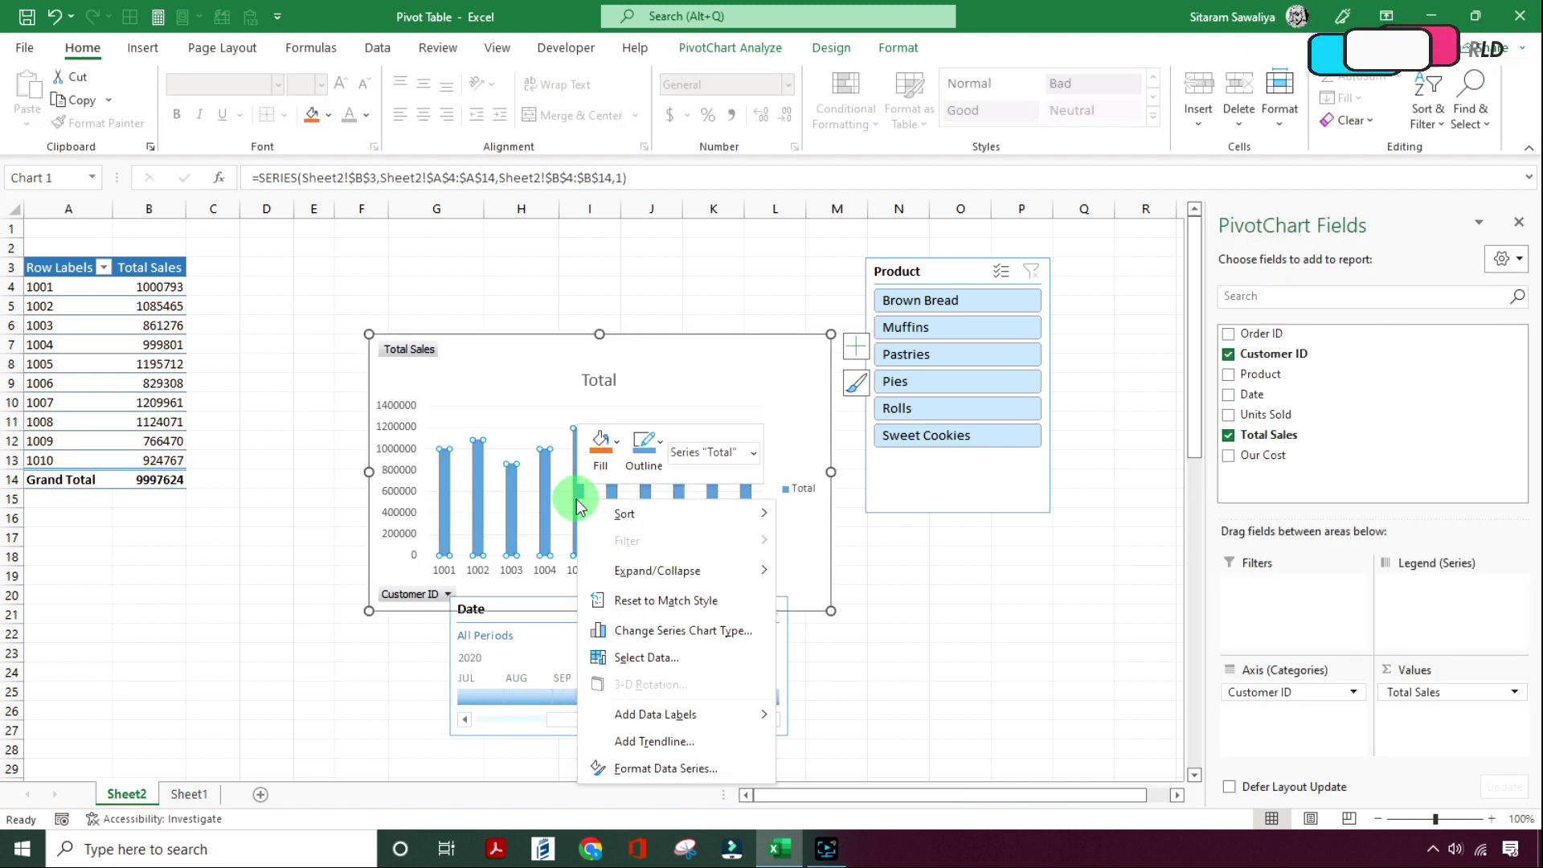
pyautogui.click(667, 768)
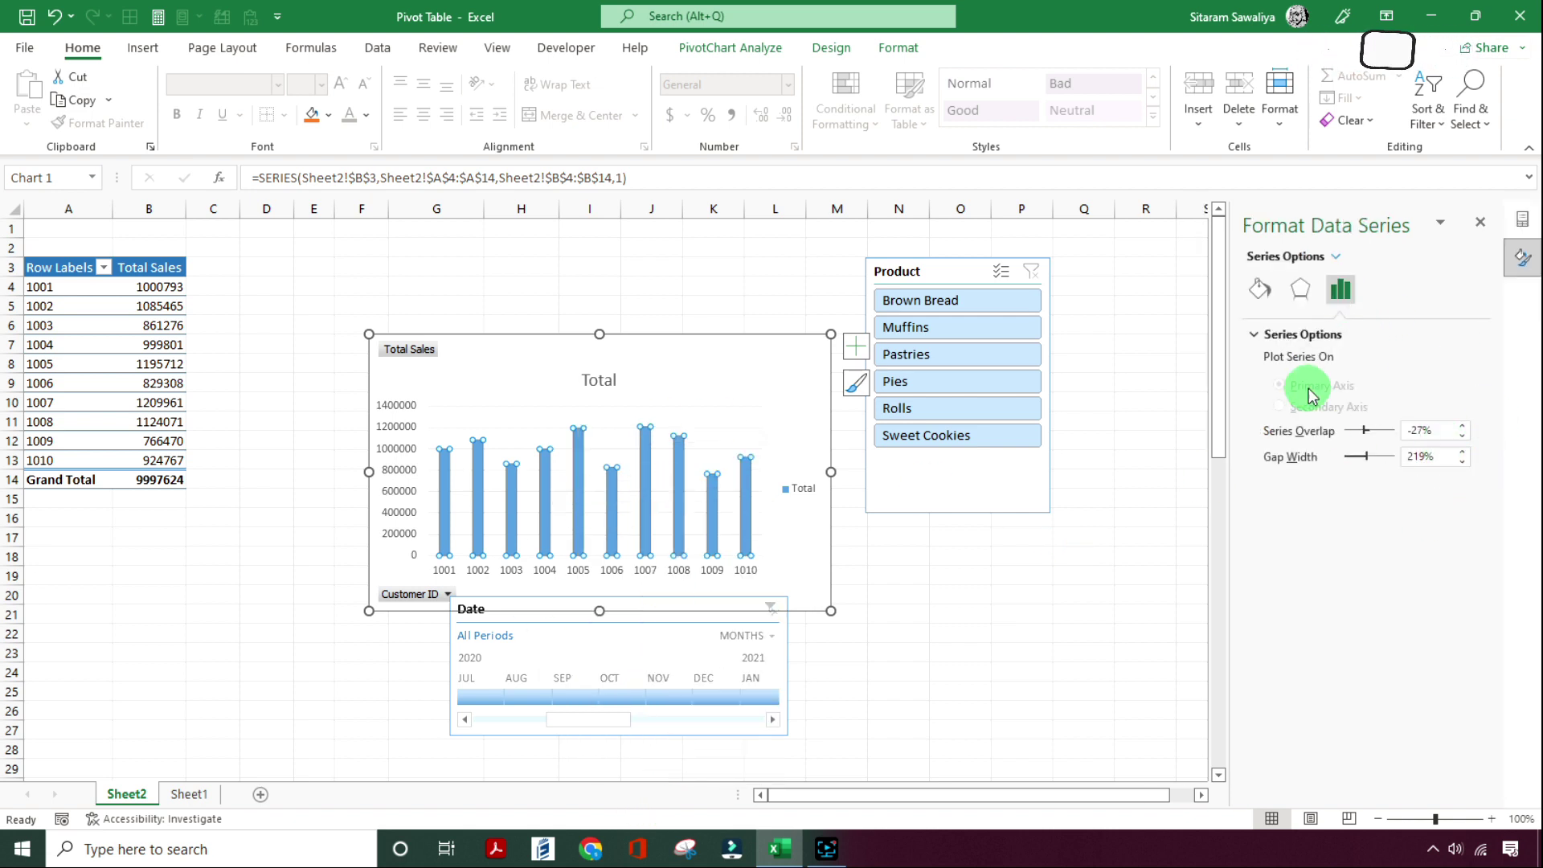
pyautogui.click(1259, 289)
pyautogui.click(1277, 336)
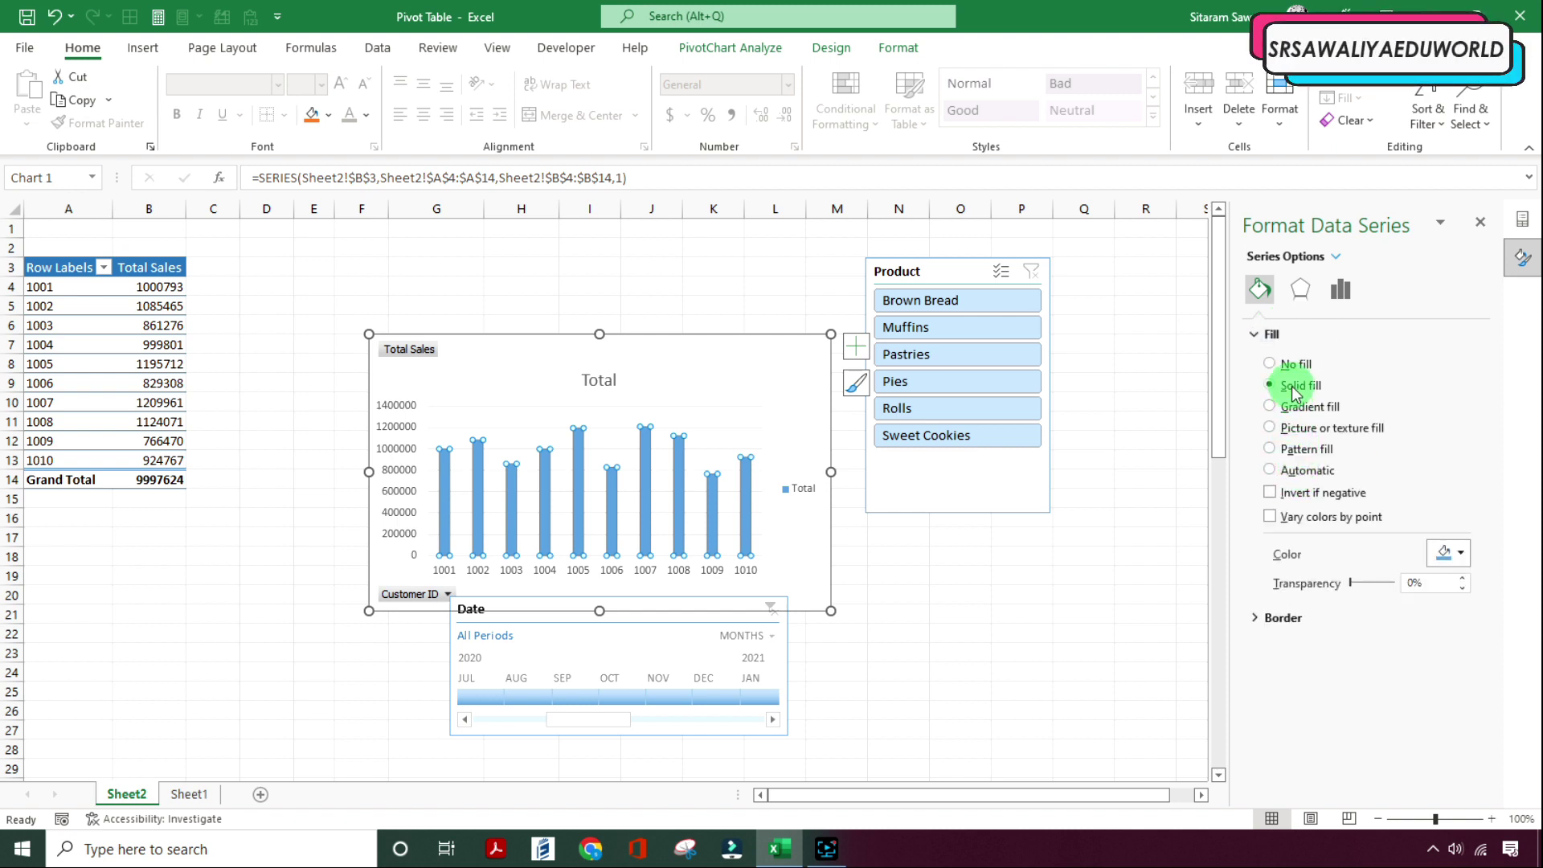
pyautogui.click(1459, 554)
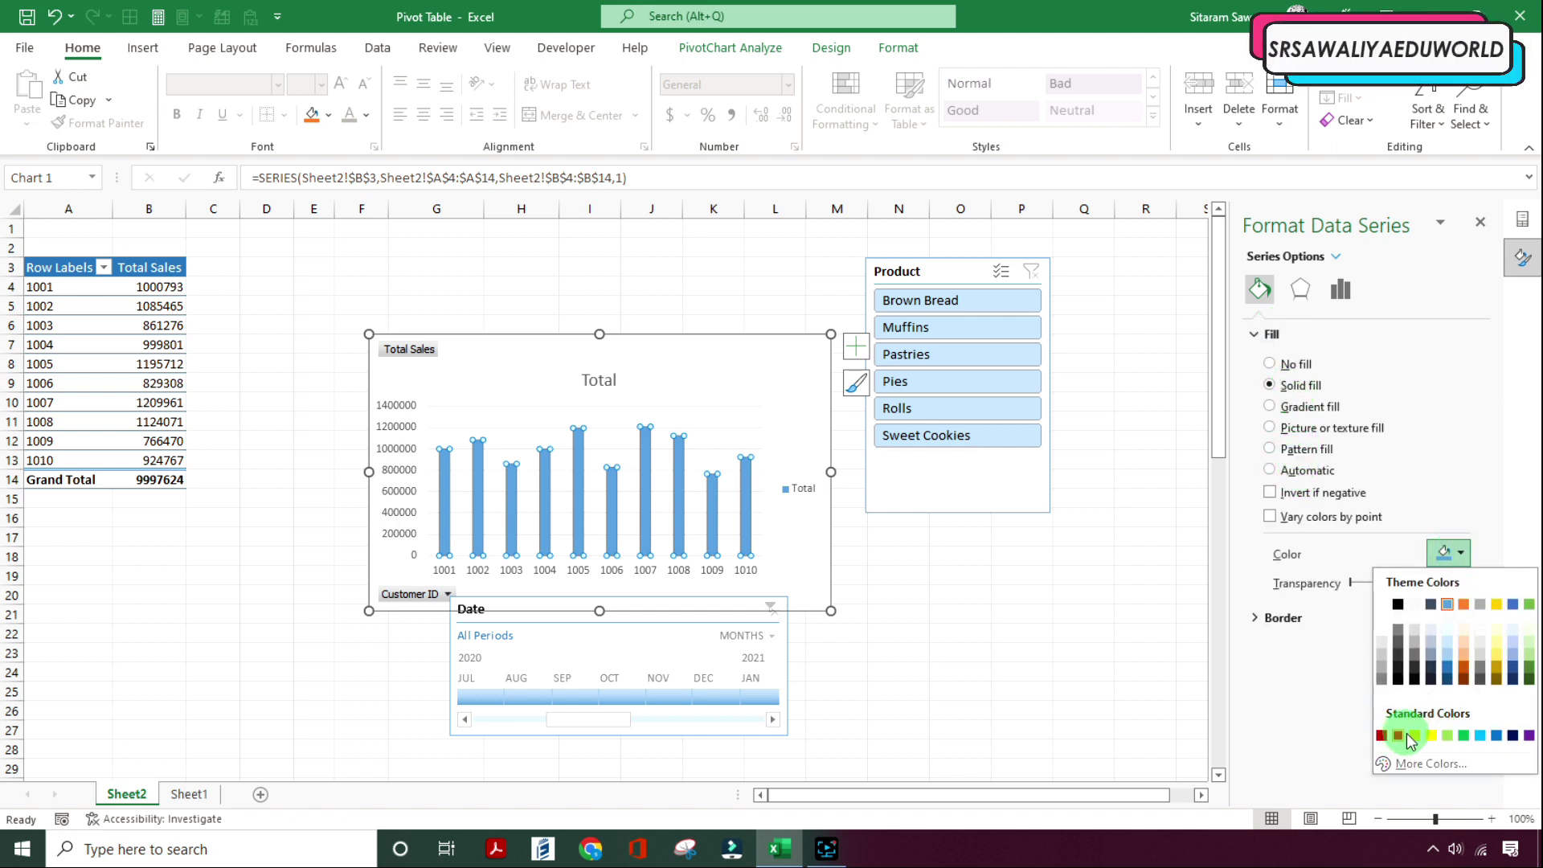
pyautogui.click(1481, 736)
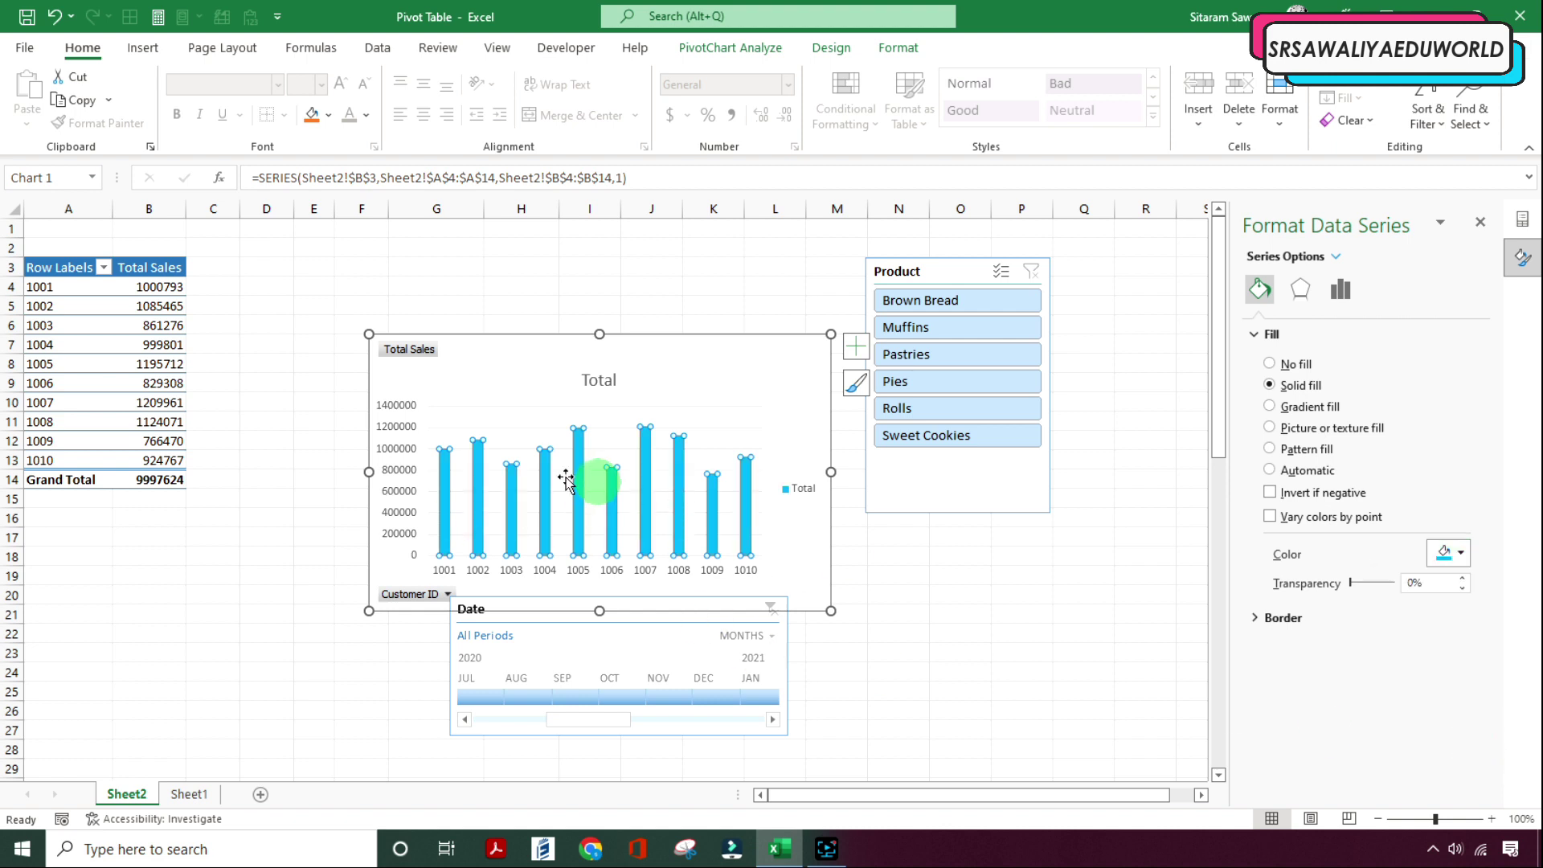
pyautogui.click(1459, 553)
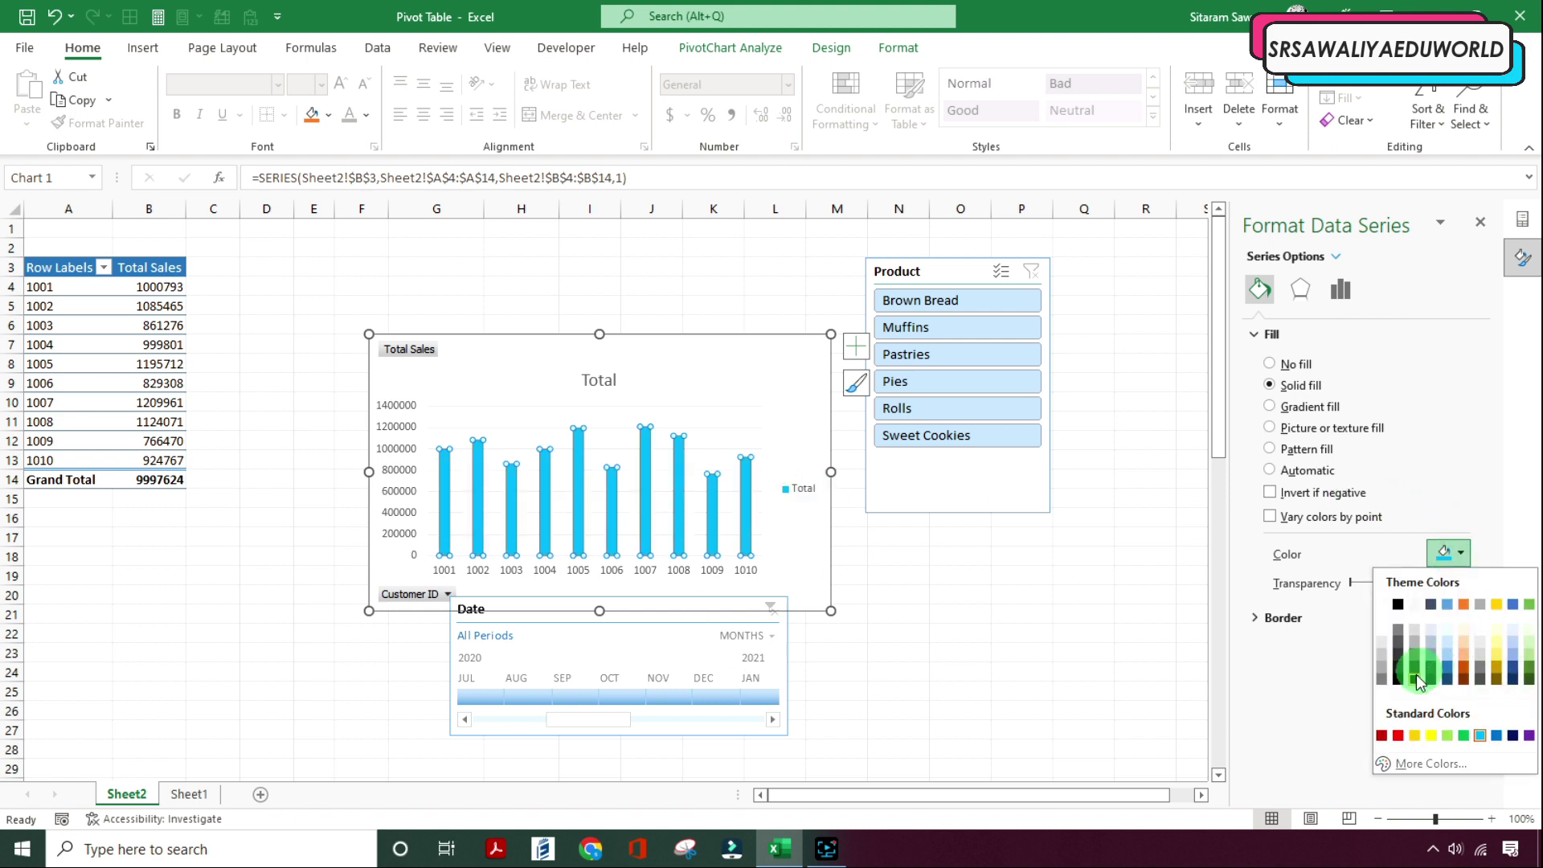
pyautogui.click(1398, 735)
pyautogui.click(960, 556)
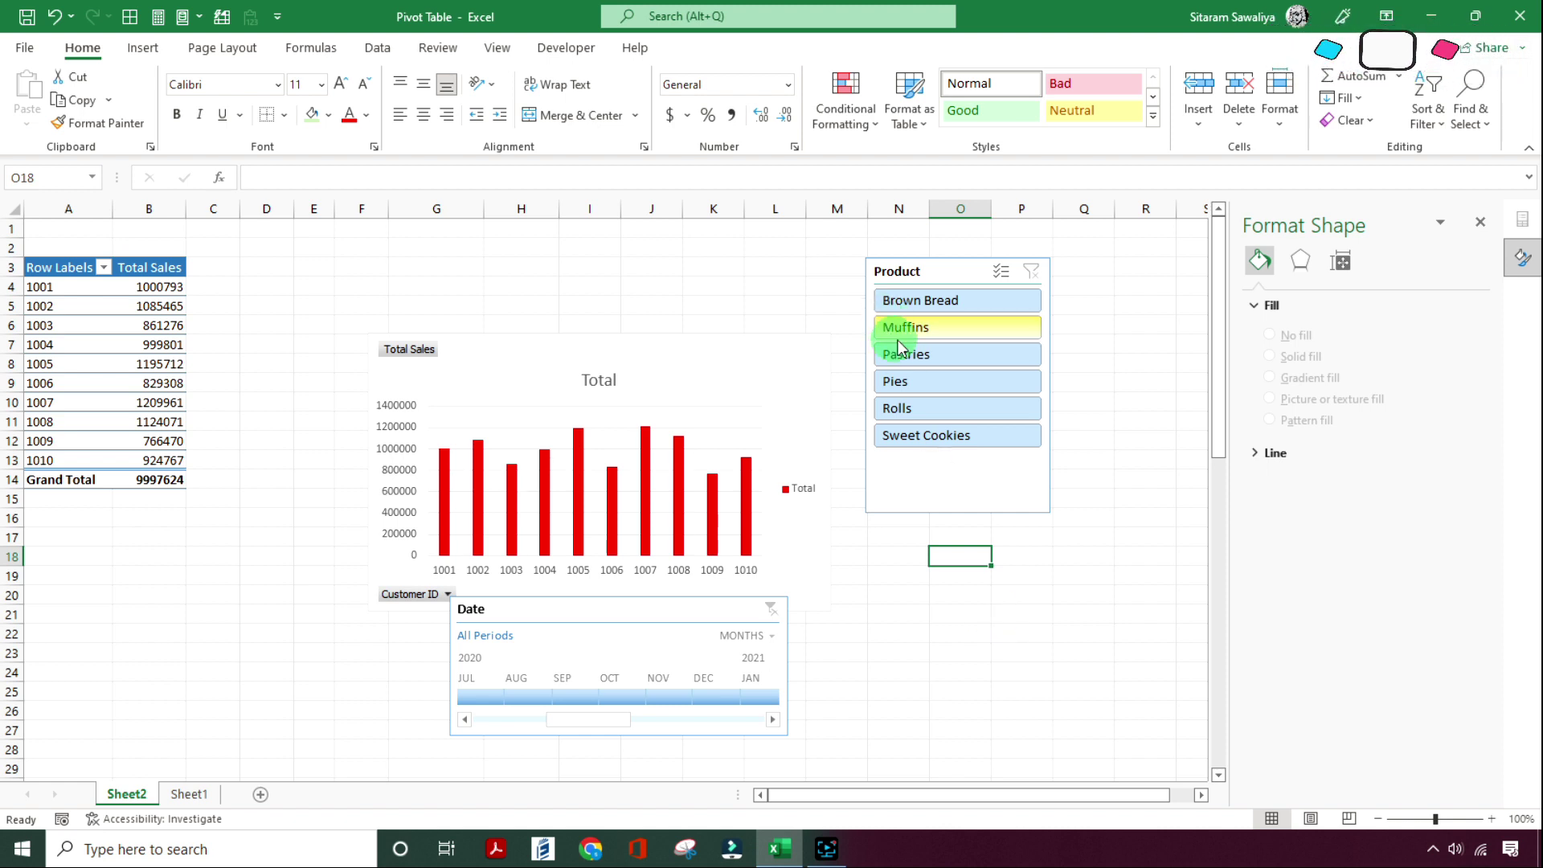
# Step: Filter the recolored PivotChart with the Product slicer by Muffins and then by Pies
pyautogui.click(923, 330)
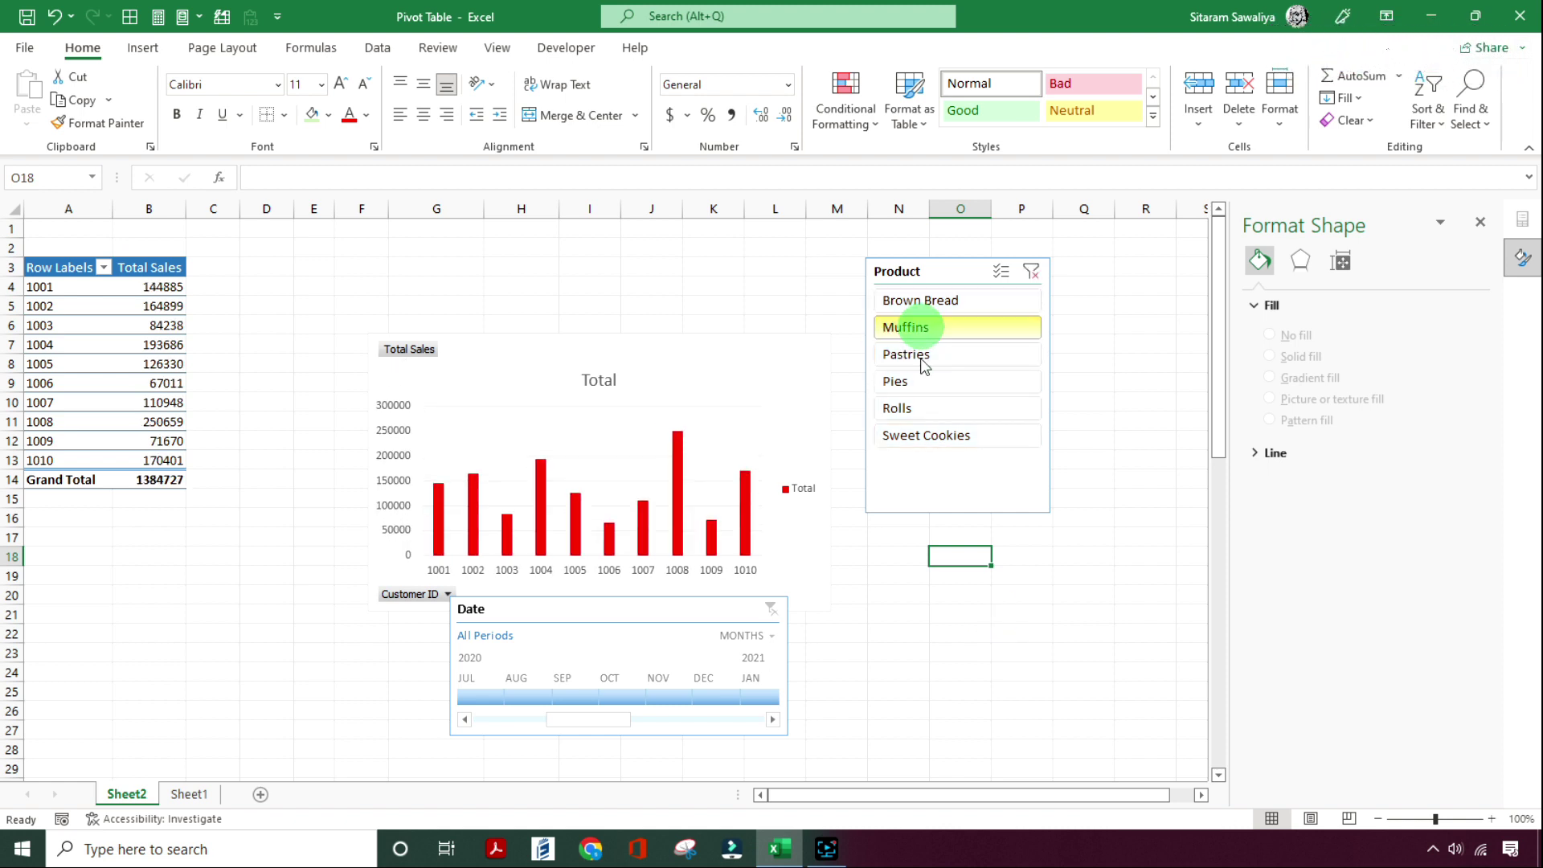
pyautogui.click(917, 387)
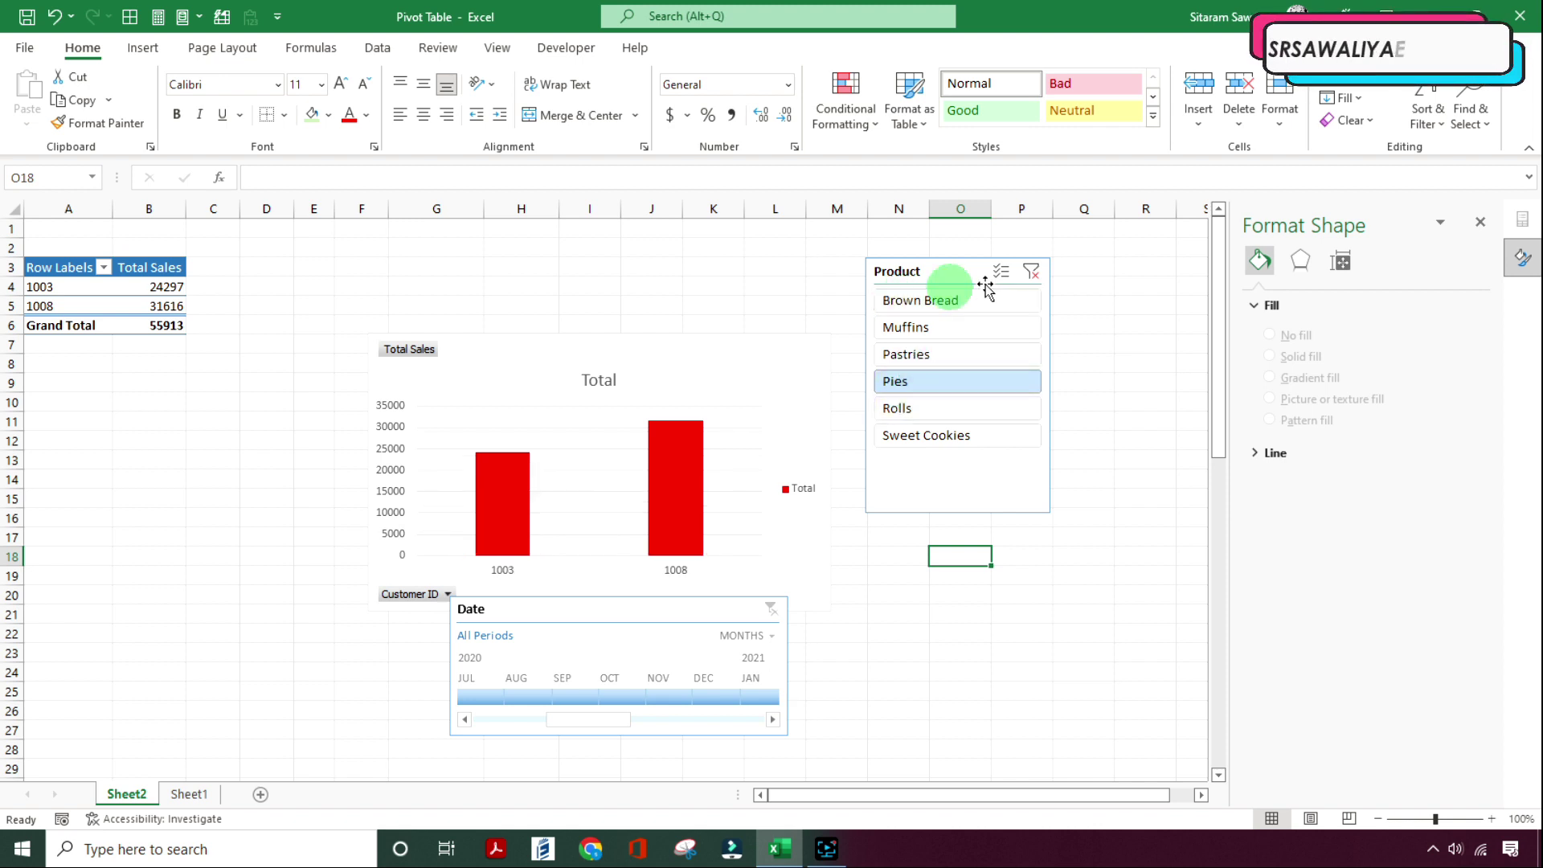
# Step: Clear the Product slicer filter and paste a copy of the whole pivot table at cell A54
pyautogui.click(1026, 274)
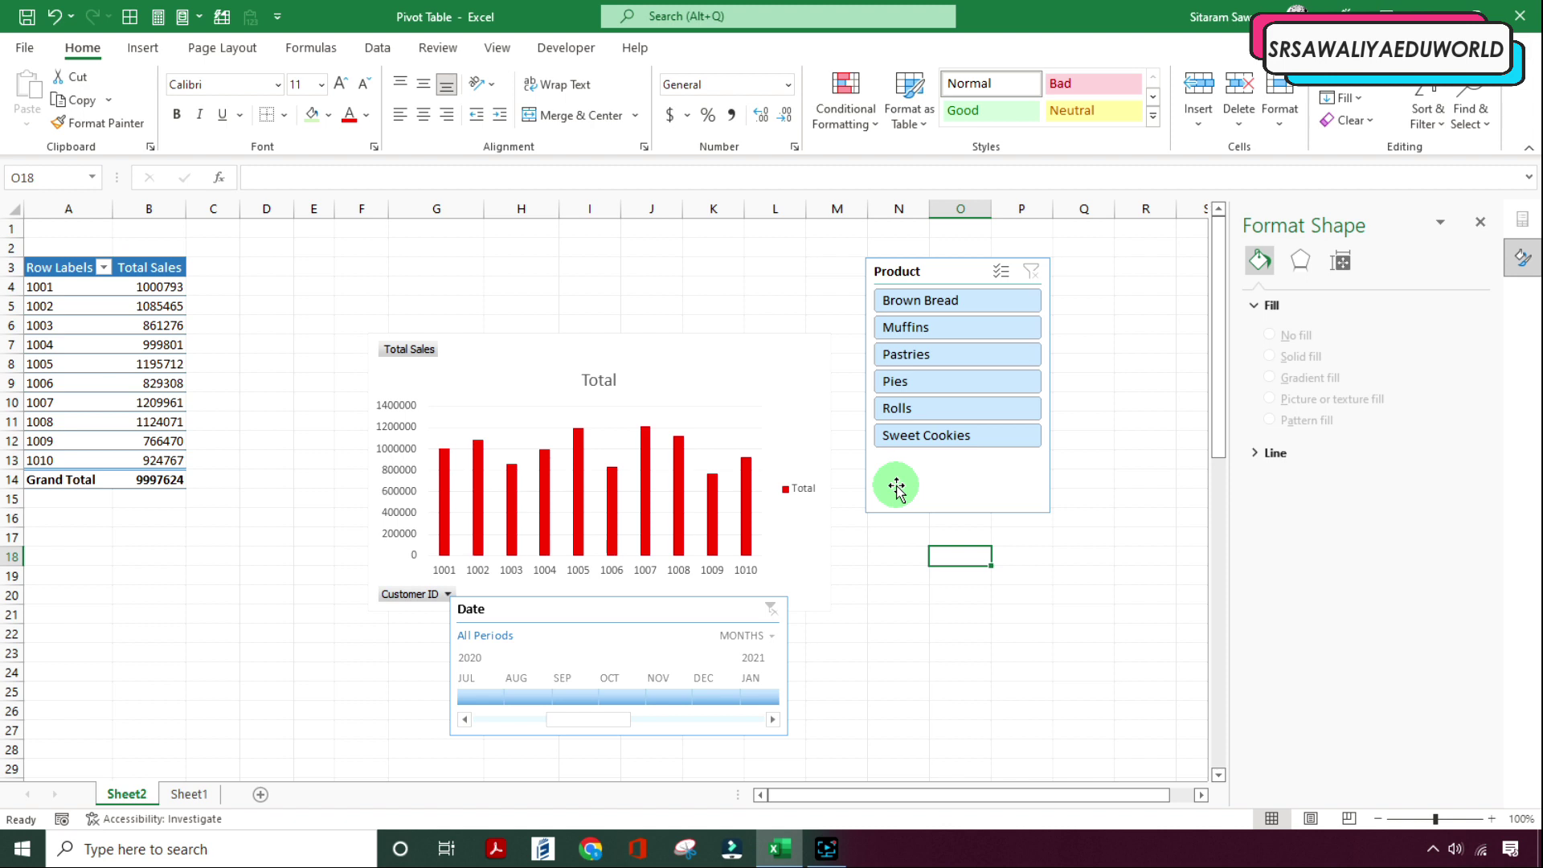
pyautogui.click(166, 404)
pyautogui.moveTo(64, 270); pyautogui.dragTo(161, 480)
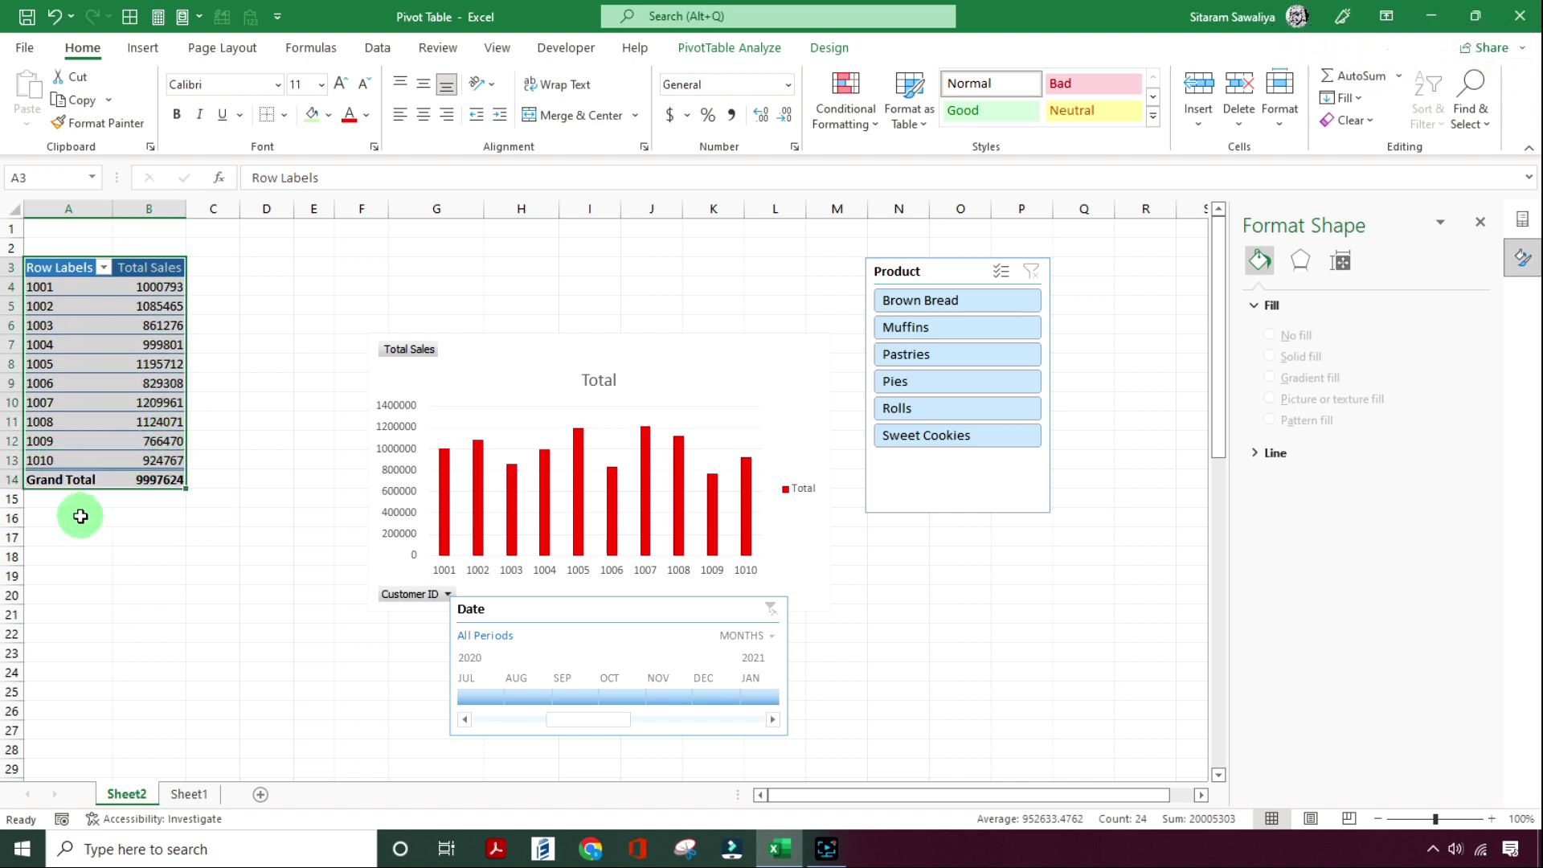
pyautogui.hotkey('ctrl', 'c')
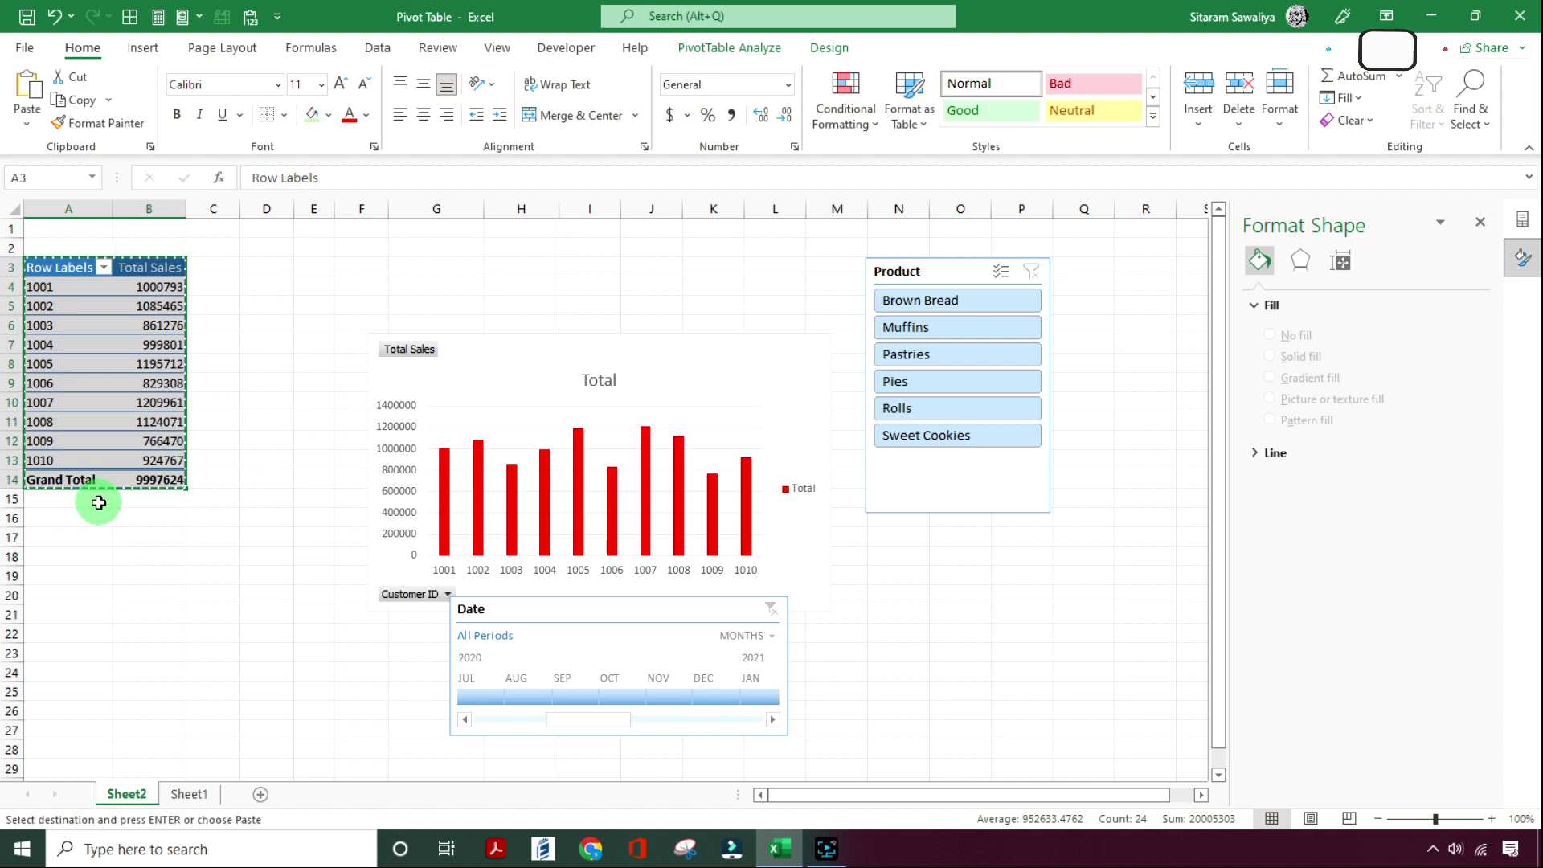
pyautogui.scroll(-15, 97, 501)
pyautogui.click(68, 382)
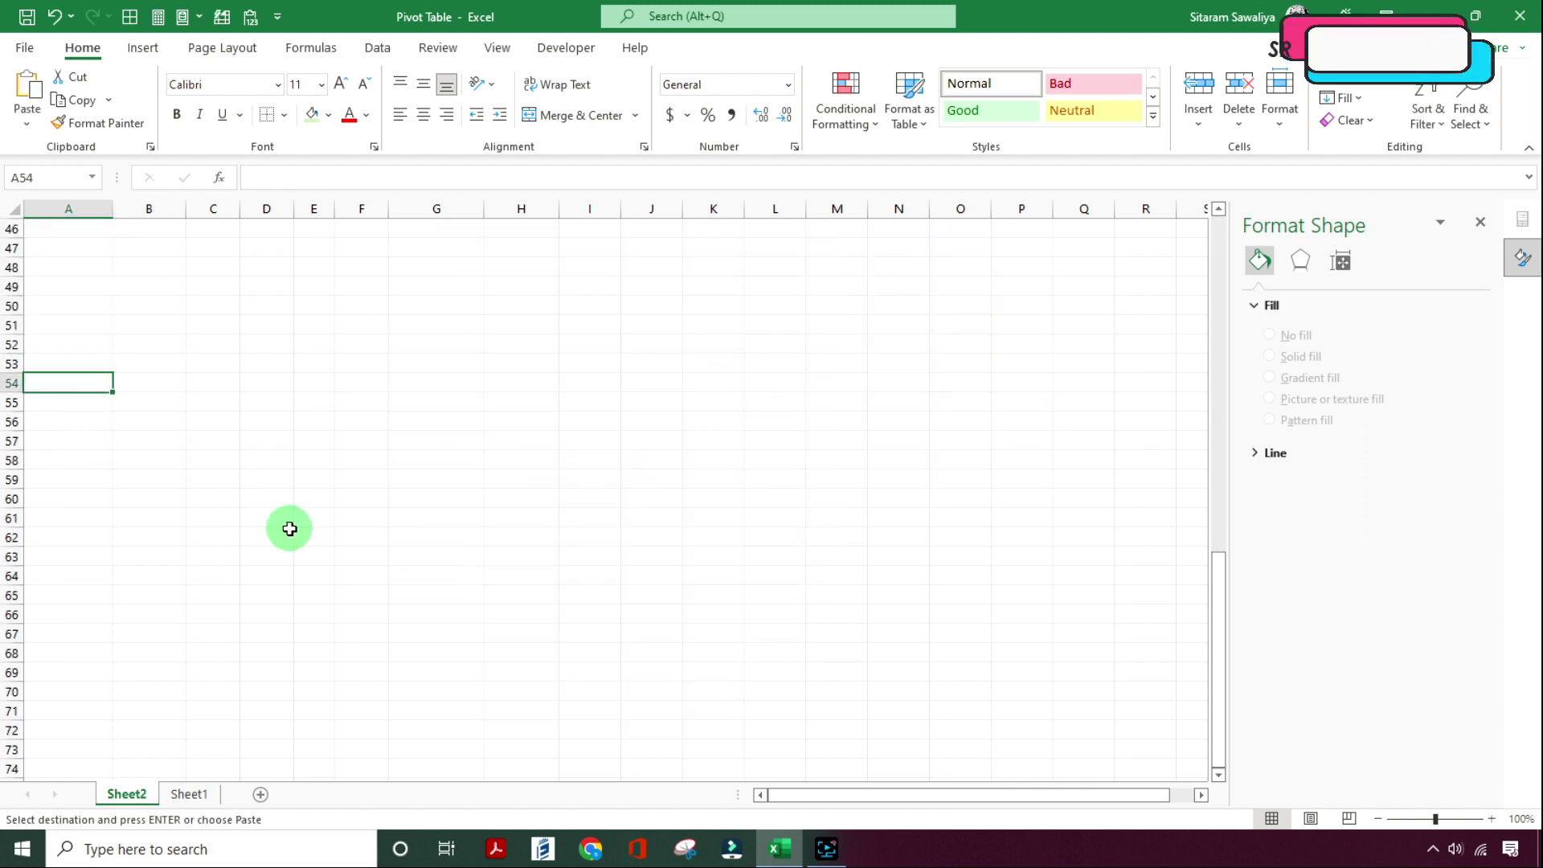
pyautogui.hotkey('ctrl', 'v')
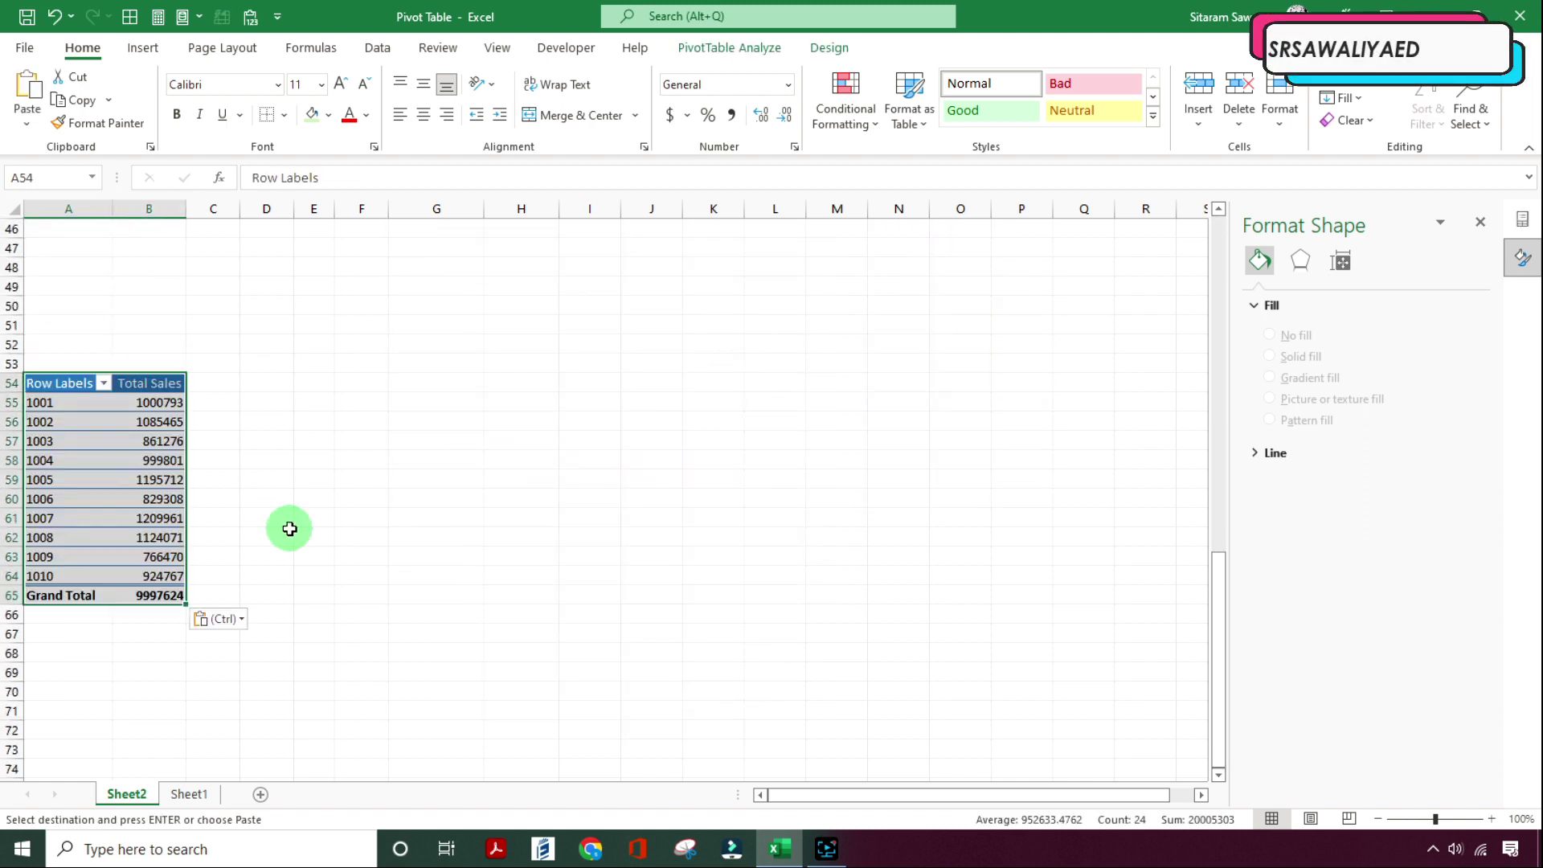
pyautogui.click(134, 441)
pyautogui.click(193, 434)
pyautogui.click(152, 482)
pyautogui.click(148, 423)
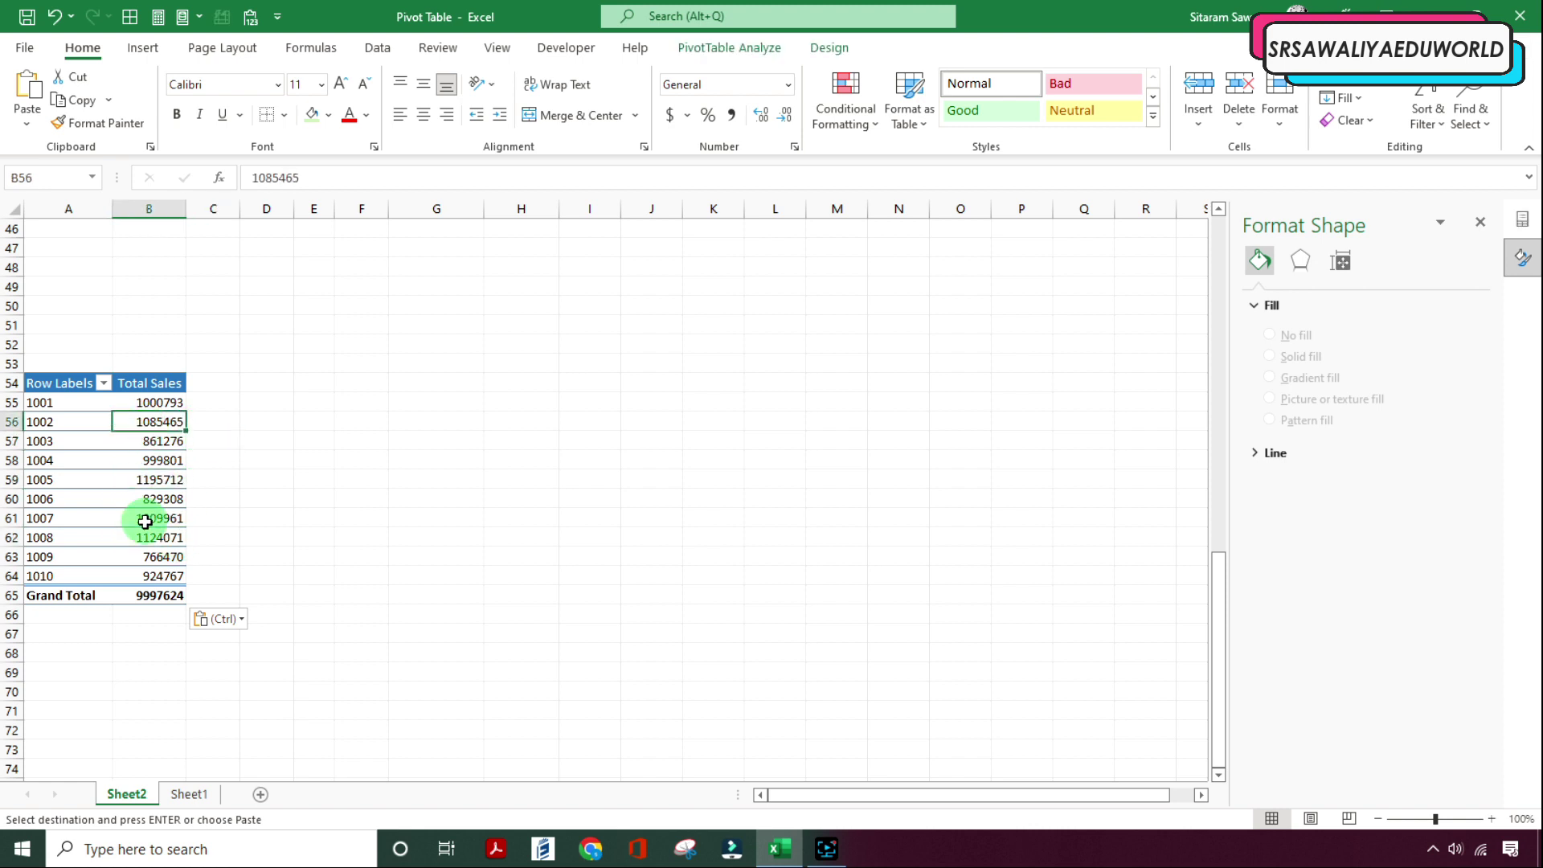
pyautogui.click(149, 556)
pyautogui.click(165, 444)
pyautogui.click(153, 386)
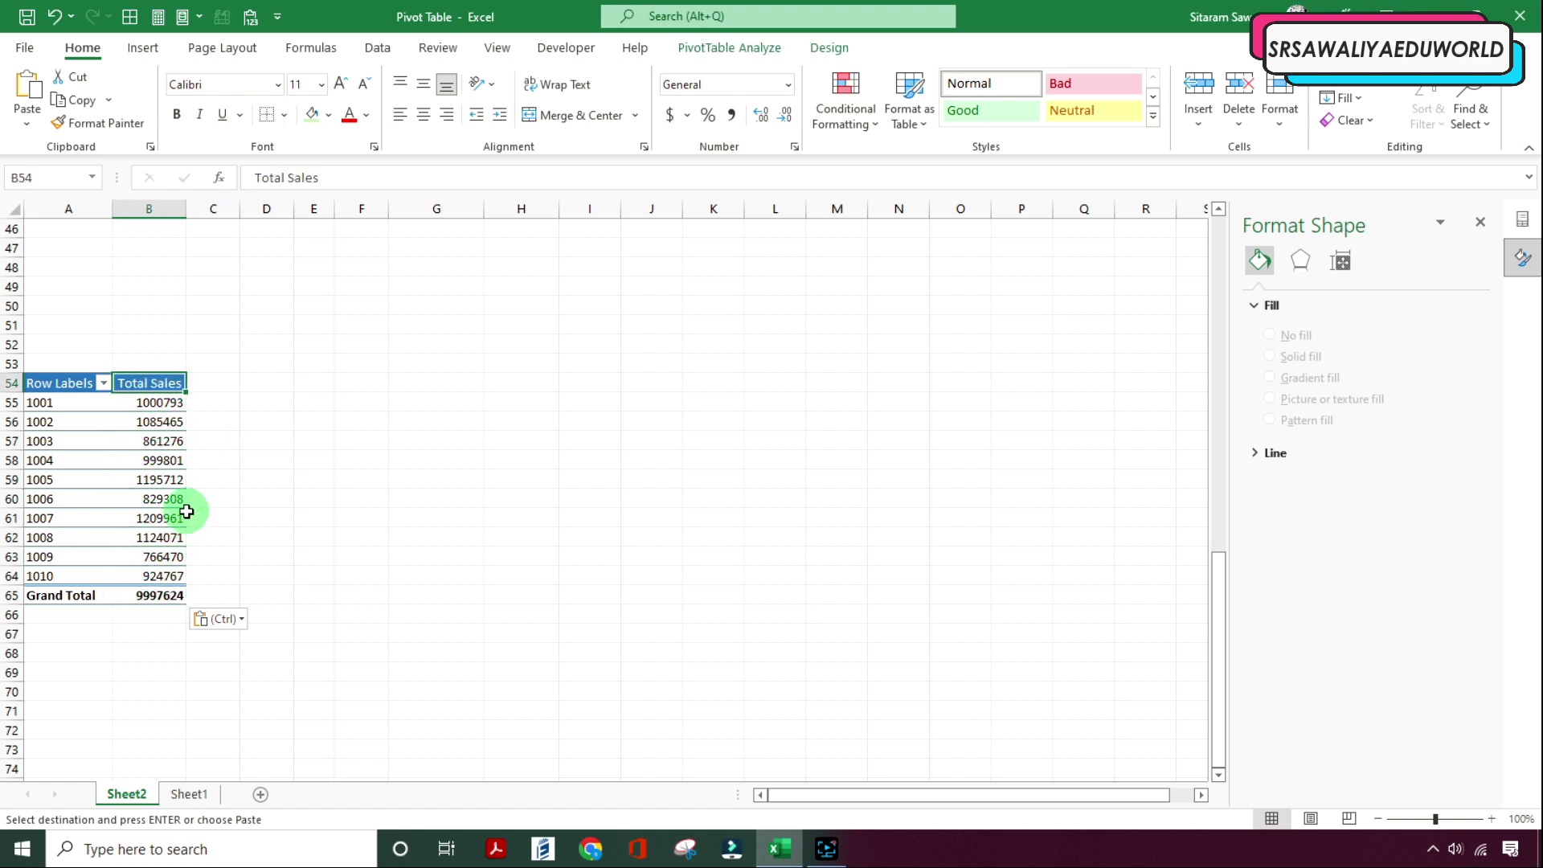
# Step: Add the Our Cost field to the values area of the copied pivot table
pyautogui.moveTo(183, 516); pyautogui.dragTo(193, 514)
pyautogui.click(217, 416)
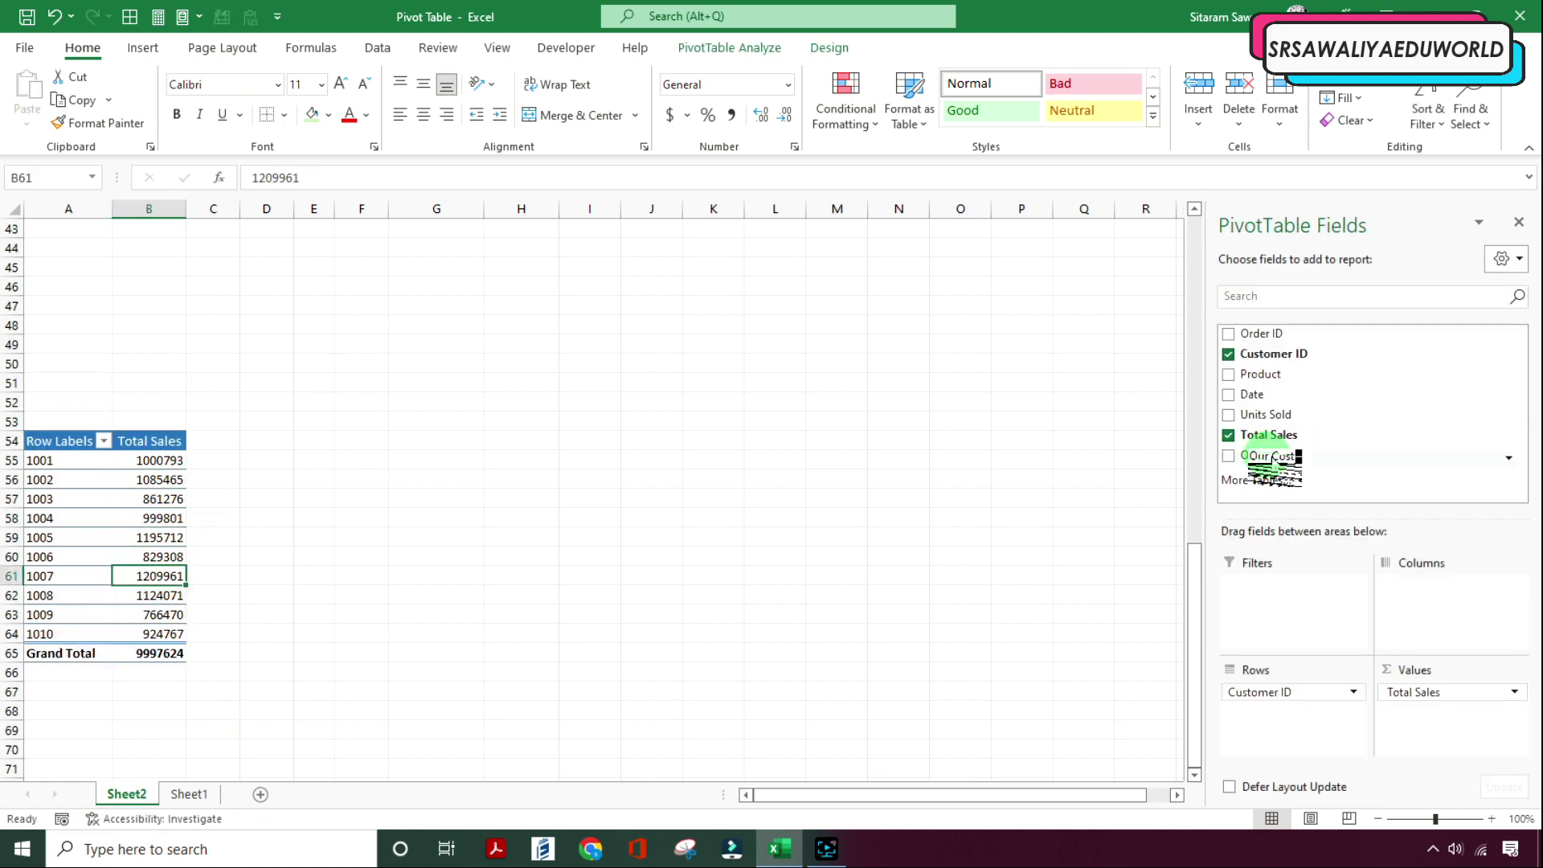
pyautogui.moveTo(1273, 458); pyautogui.dragTo(1421, 721)
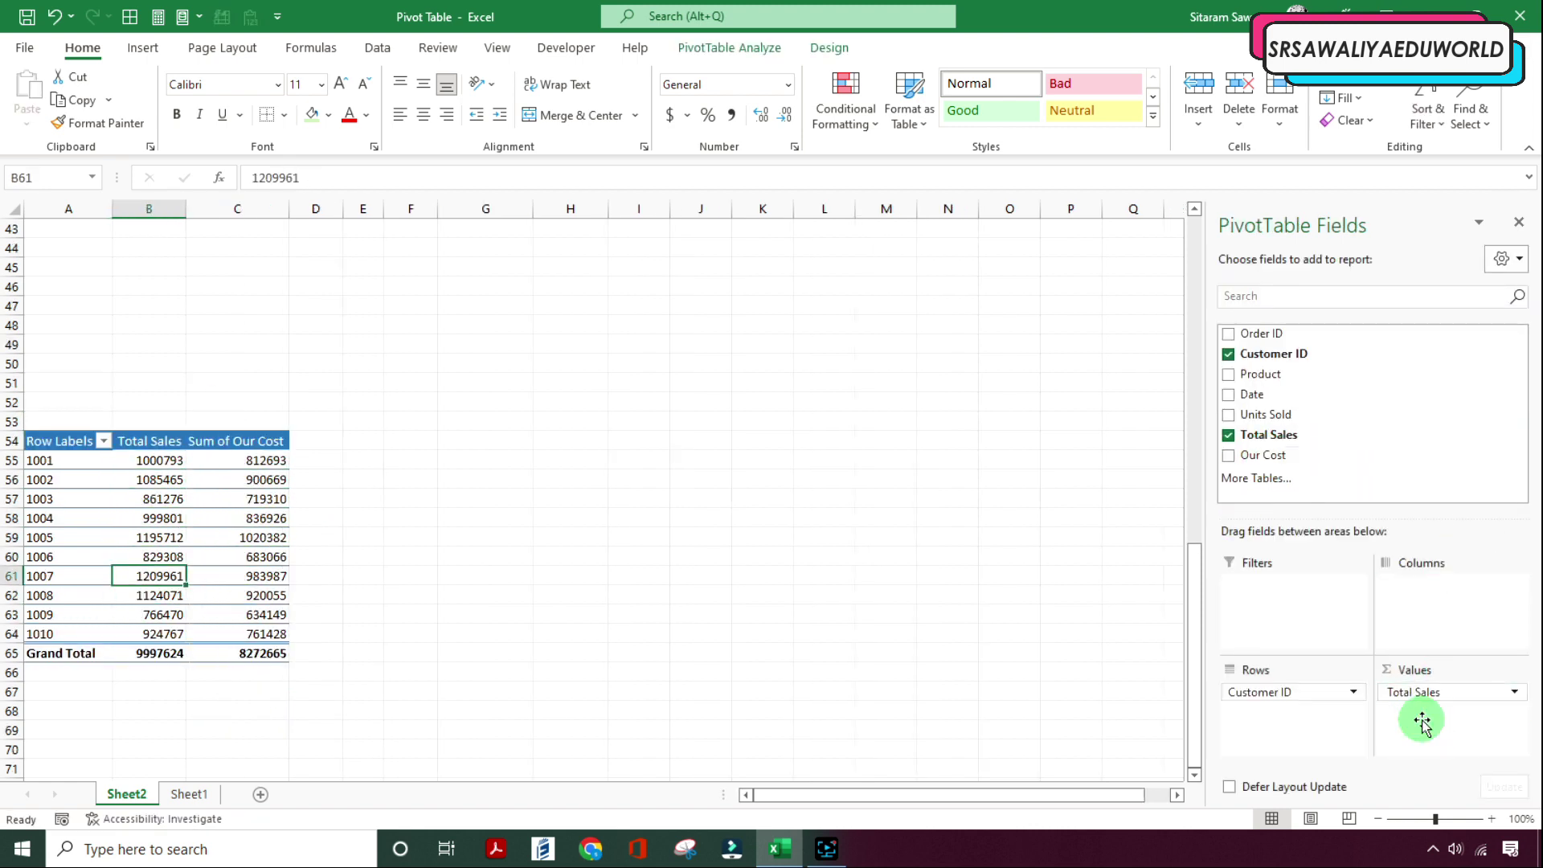
pyautogui.click(272, 500)
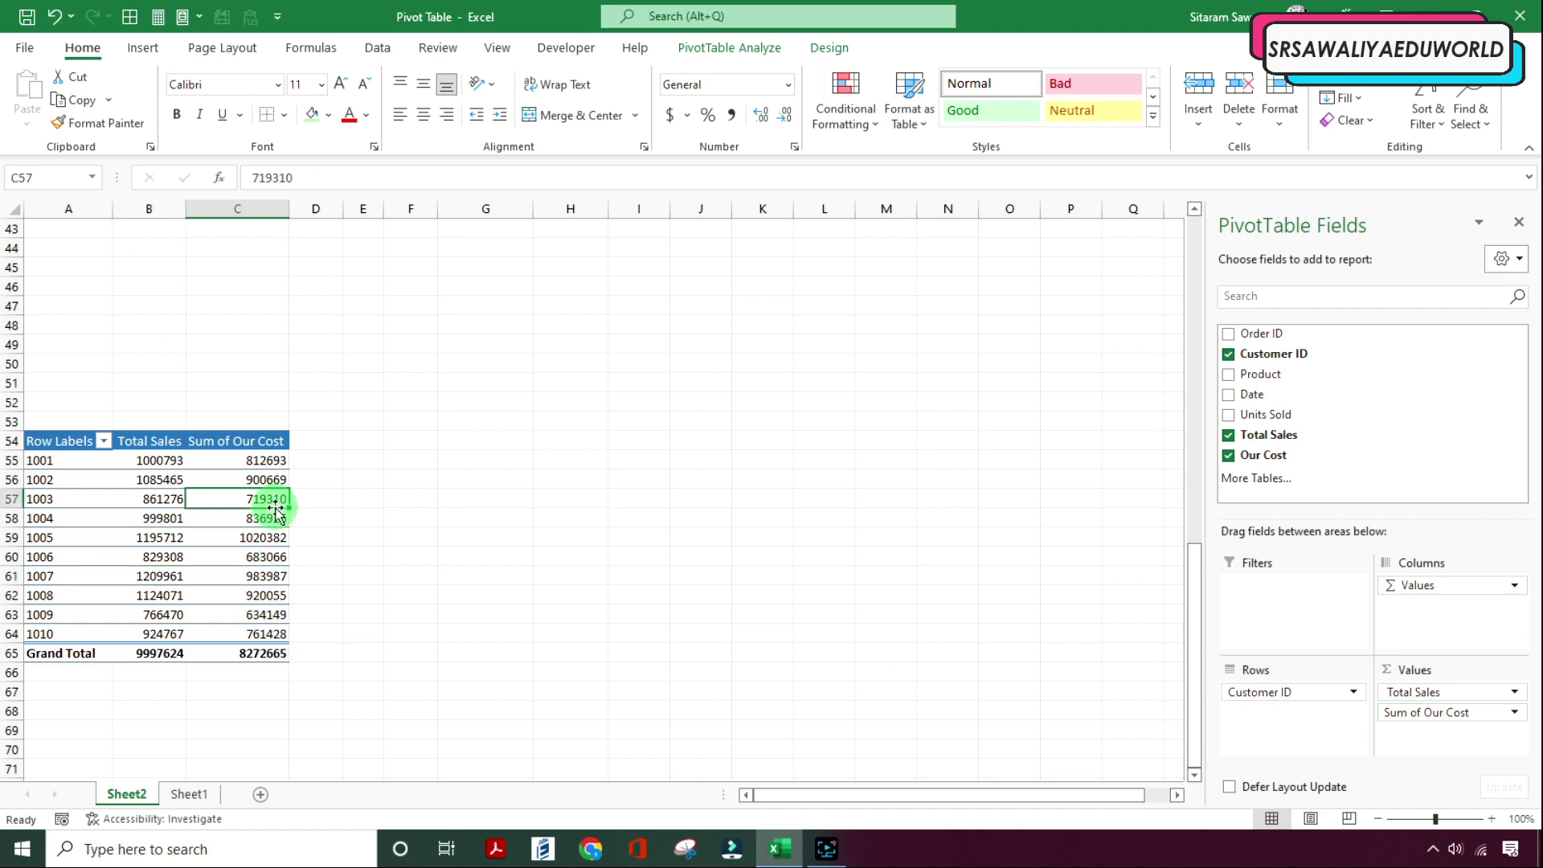
# Step: Insert a calculated field named Profit with the formula = 'Total Sales' - 'Our Cost' into the copied pivot table
pyautogui.click(743, 49)
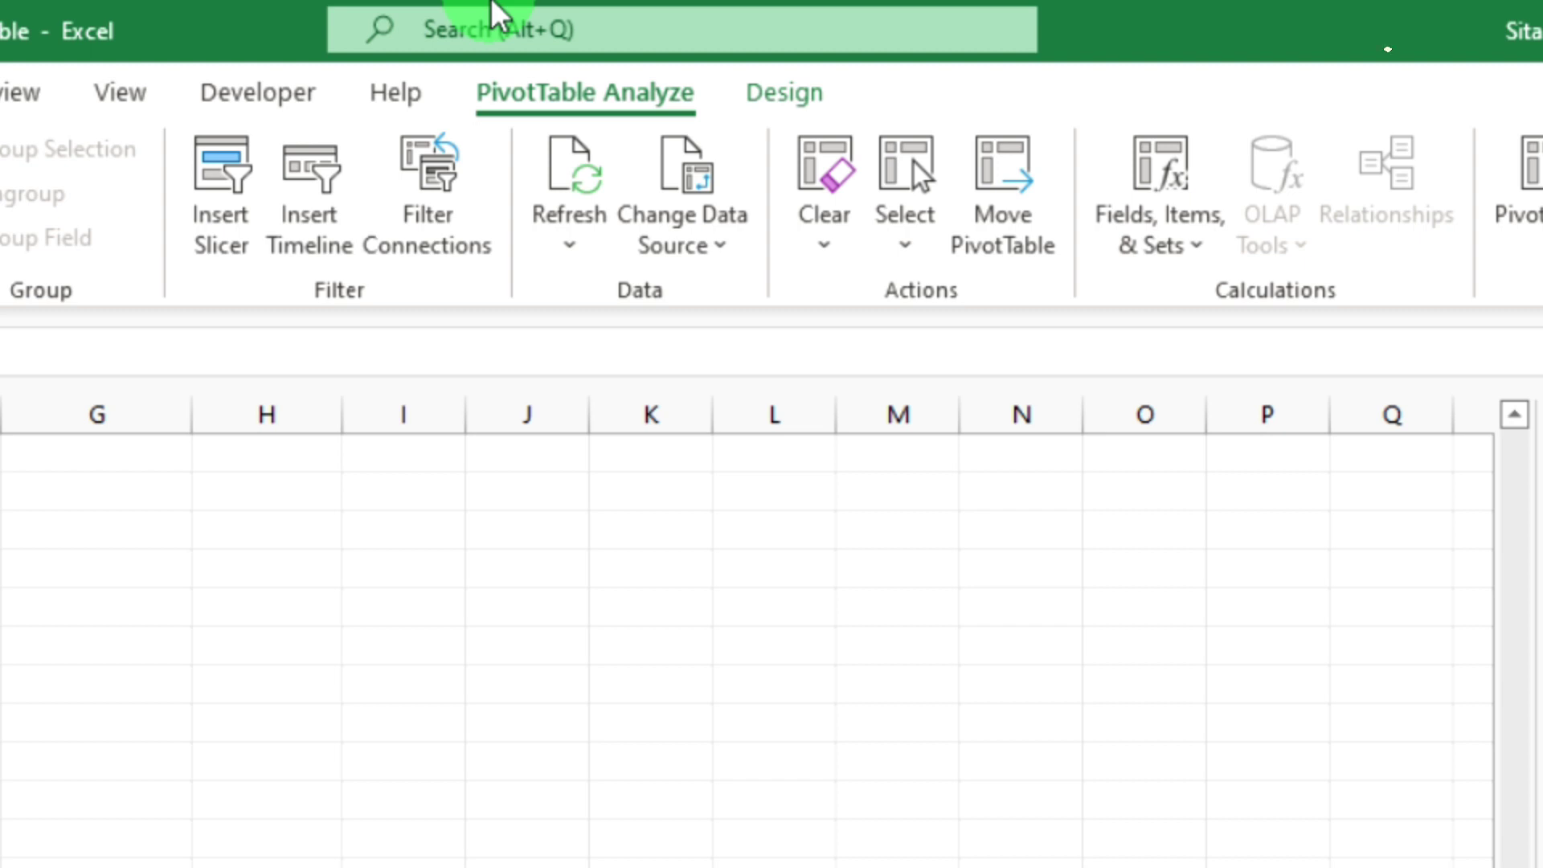
pyautogui.click(1171, 195)
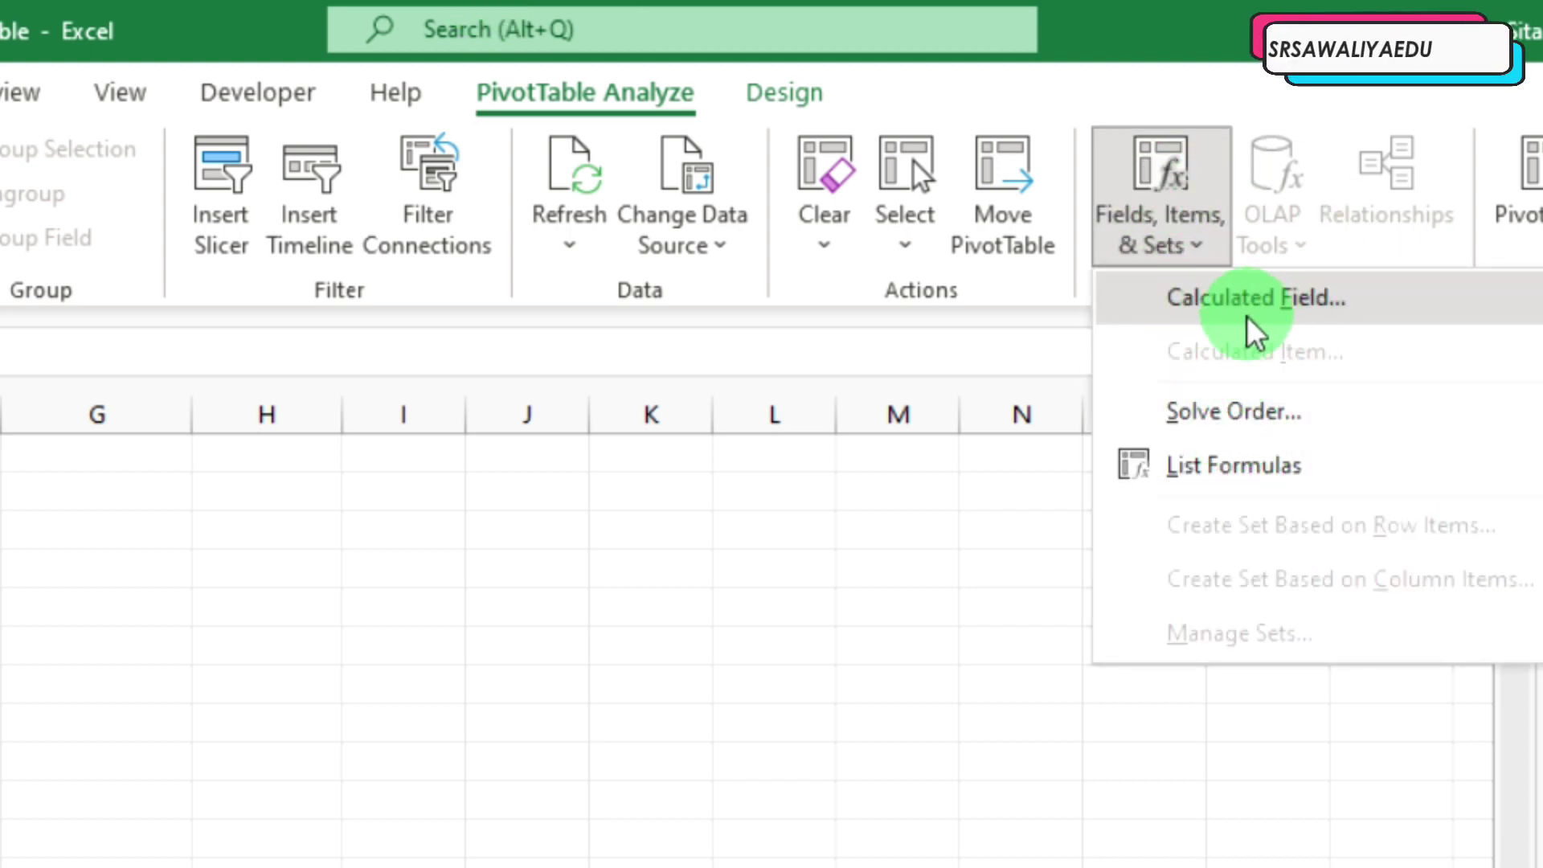
pyautogui.click(1279, 312)
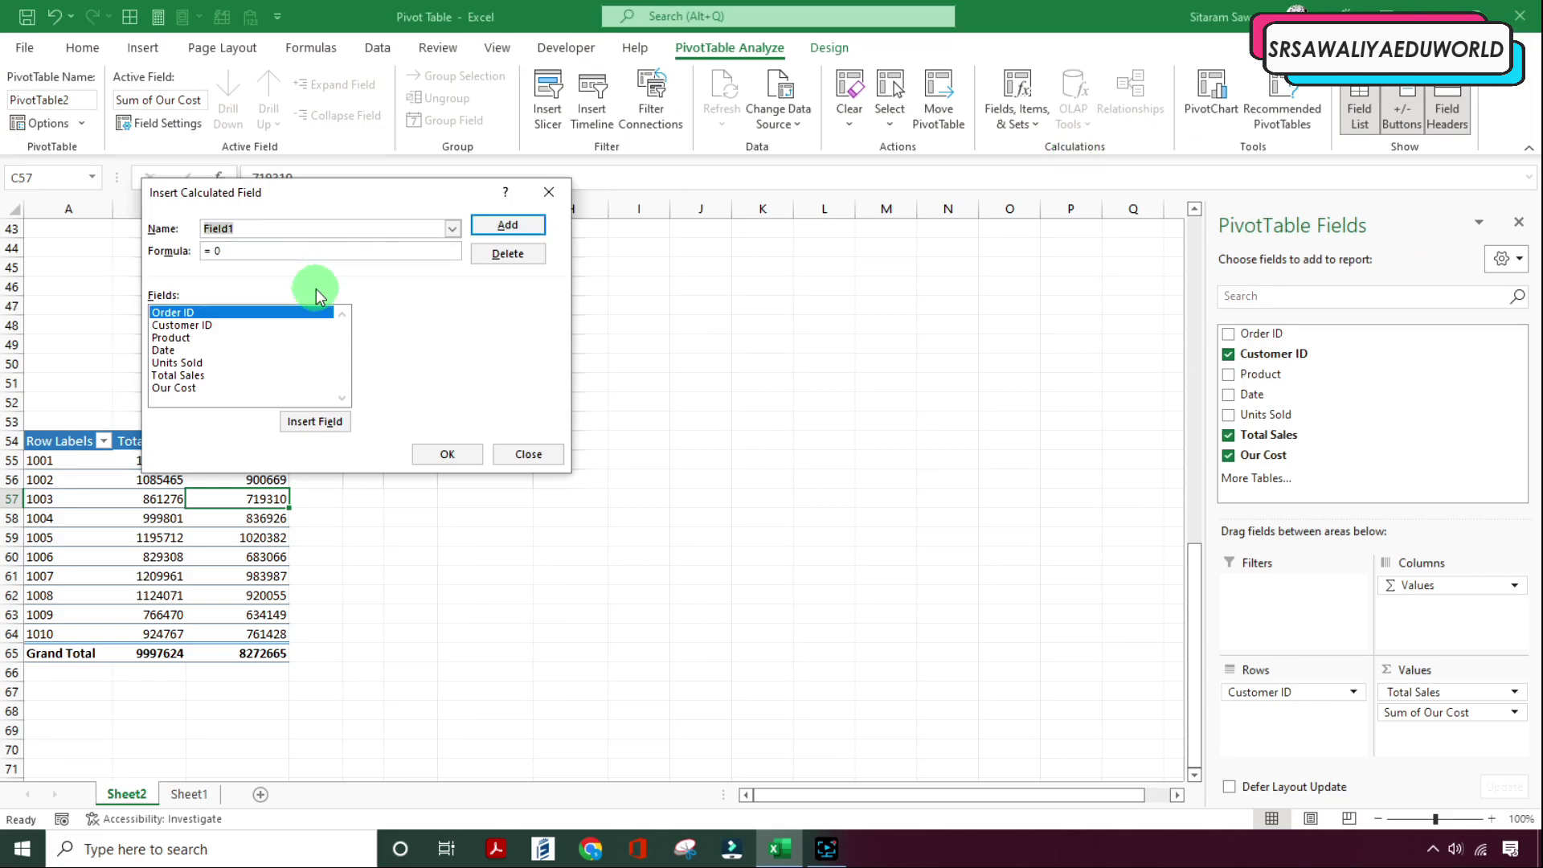
pyautogui.moveTo(287, 211); pyautogui.dragTo(592, 212)
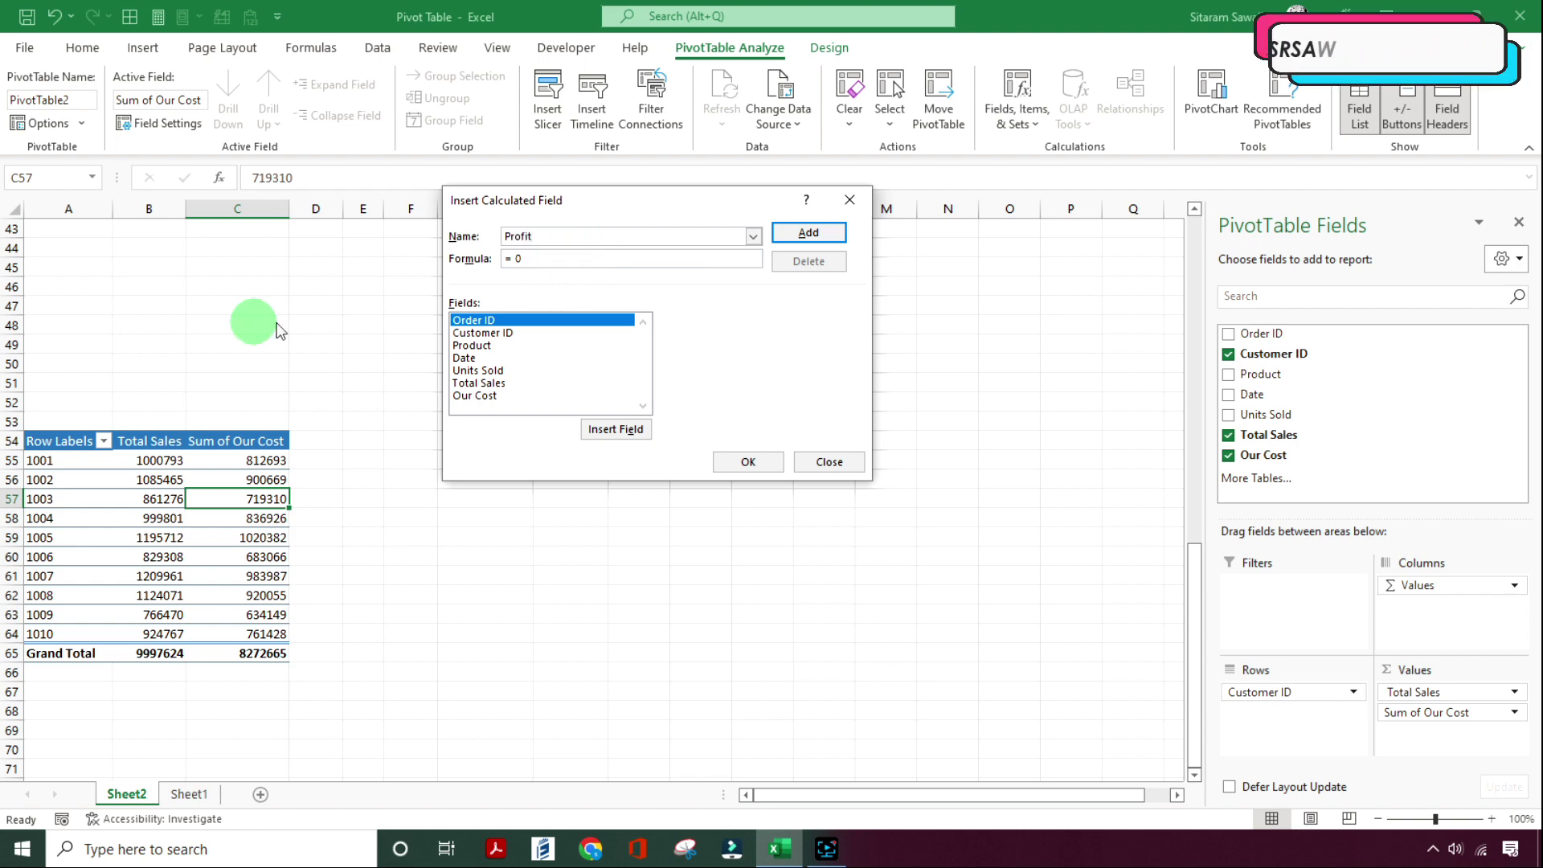
pyautogui.press('BackSpace')
pyautogui.click(519, 371)
pyautogui.click(511, 382)
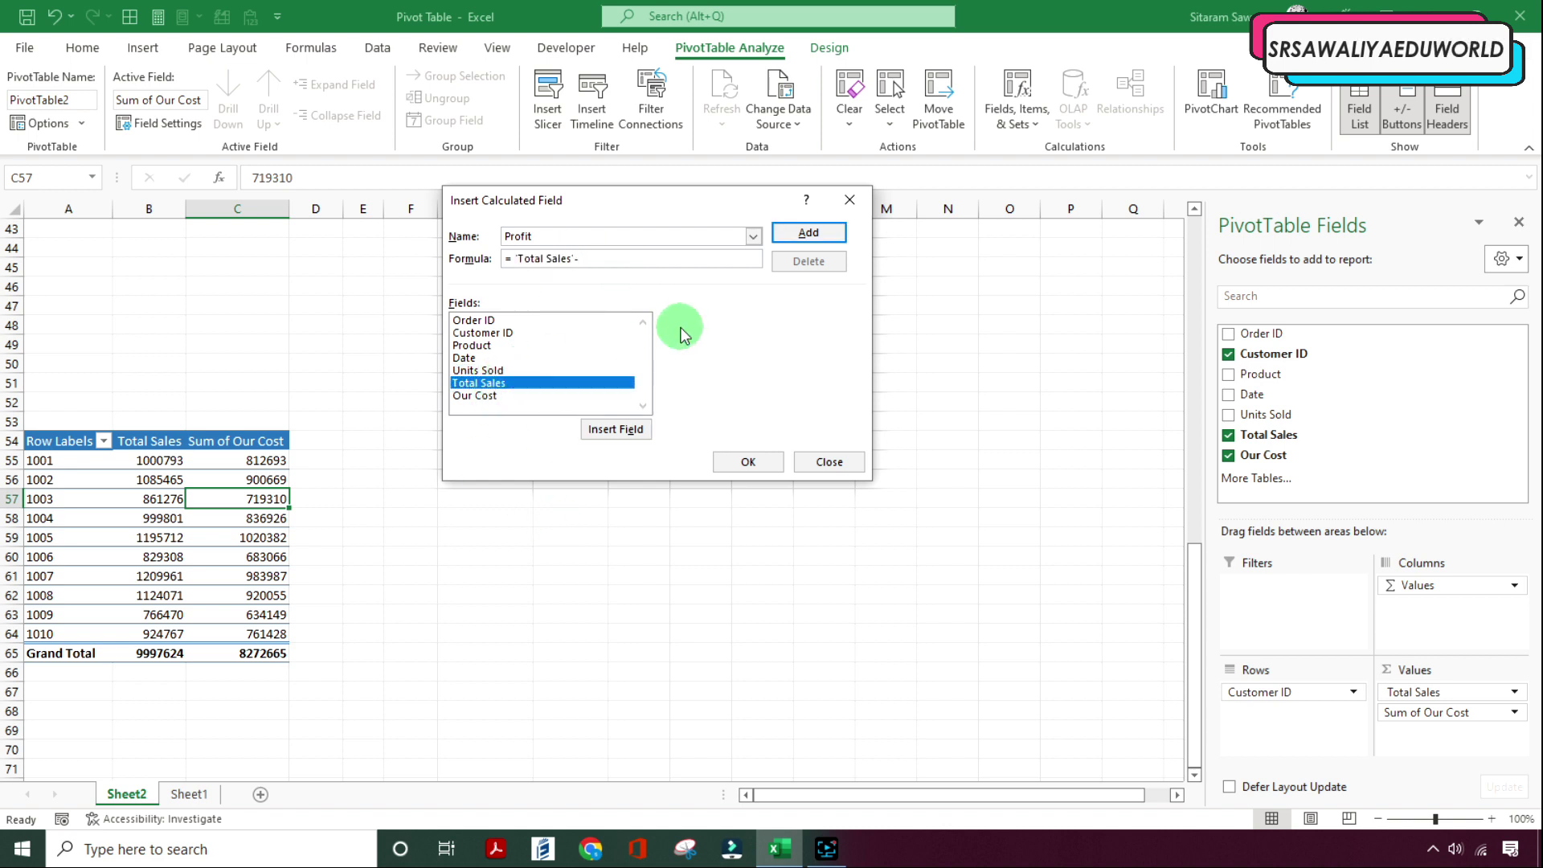
pyautogui.doubleClick(474, 395)
pyautogui.click(801, 233)
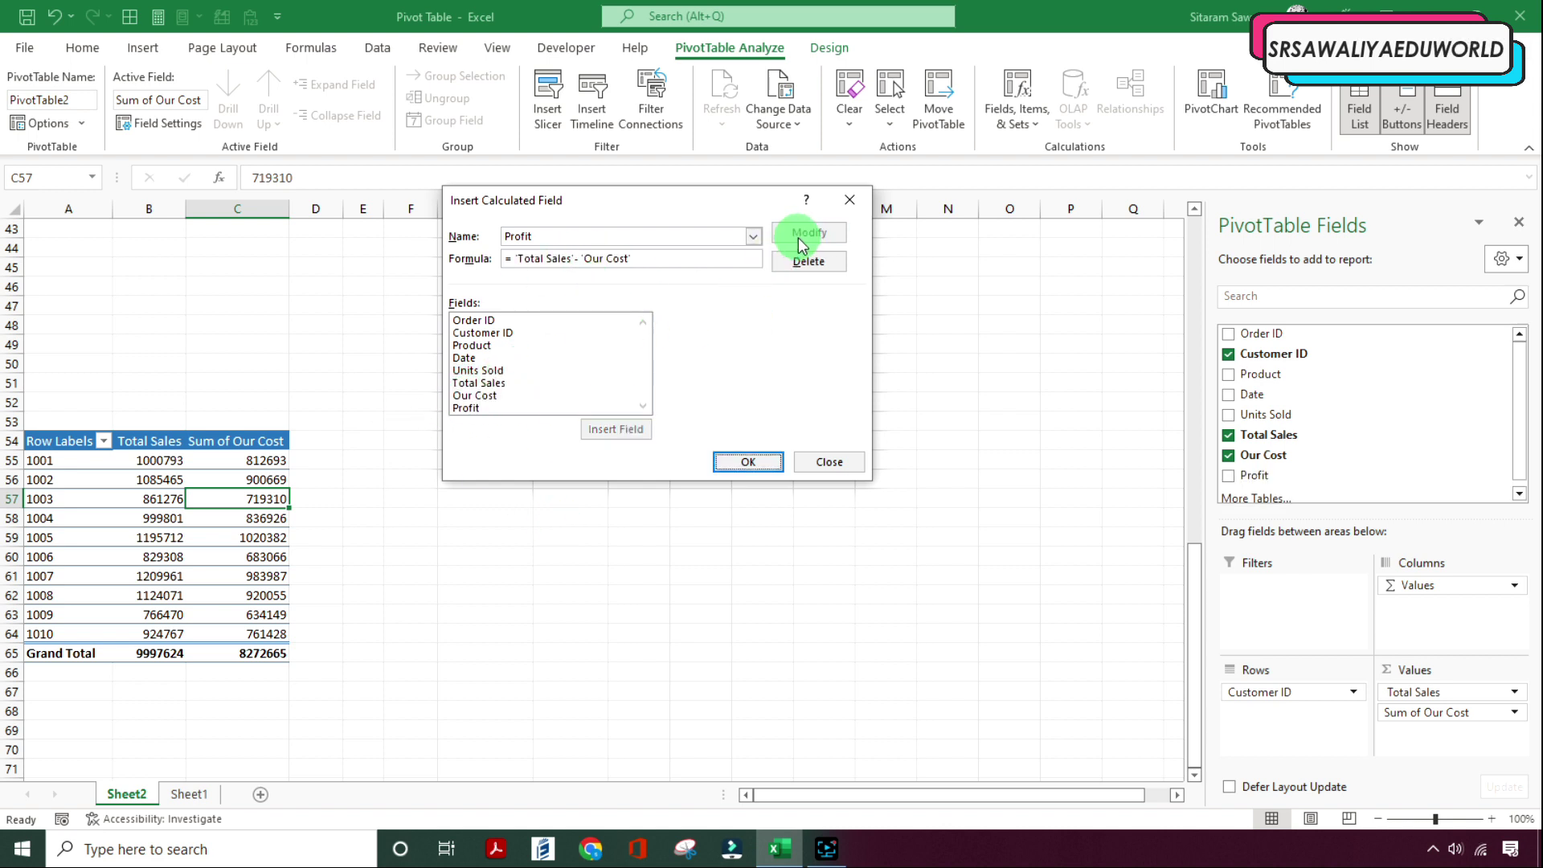
pyautogui.click(733, 462)
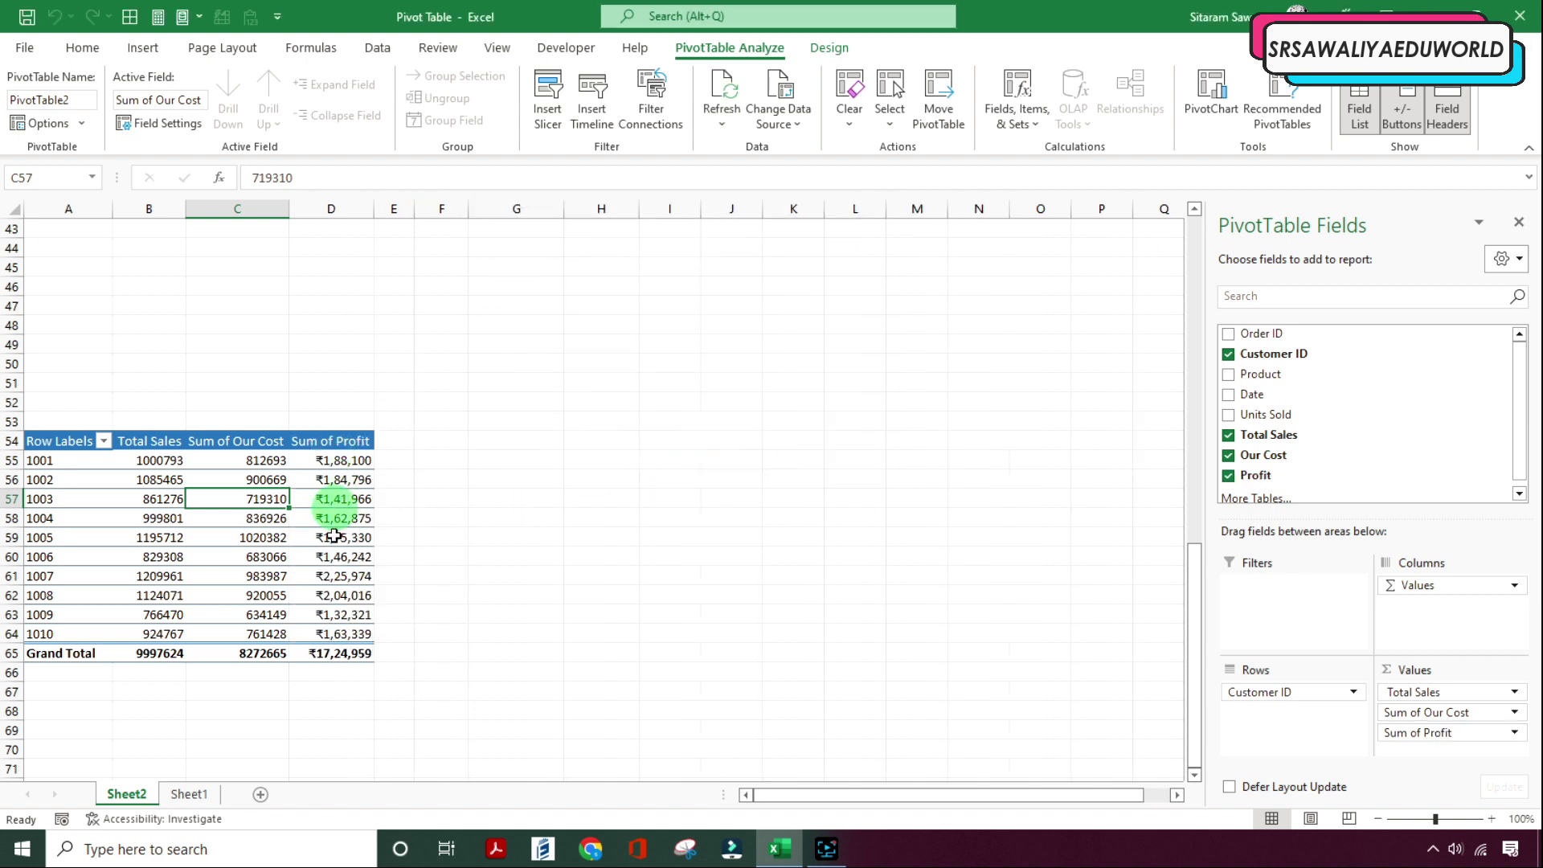
# Step: Remove Total Sales and Sum of Our Cost from the copied pivot table's values, keeping only Sum of Profit
pyautogui.click(334, 560)
pyautogui.click(332, 461)
pyautogui.click(351, 578)
pyautogui.click(261, 519)
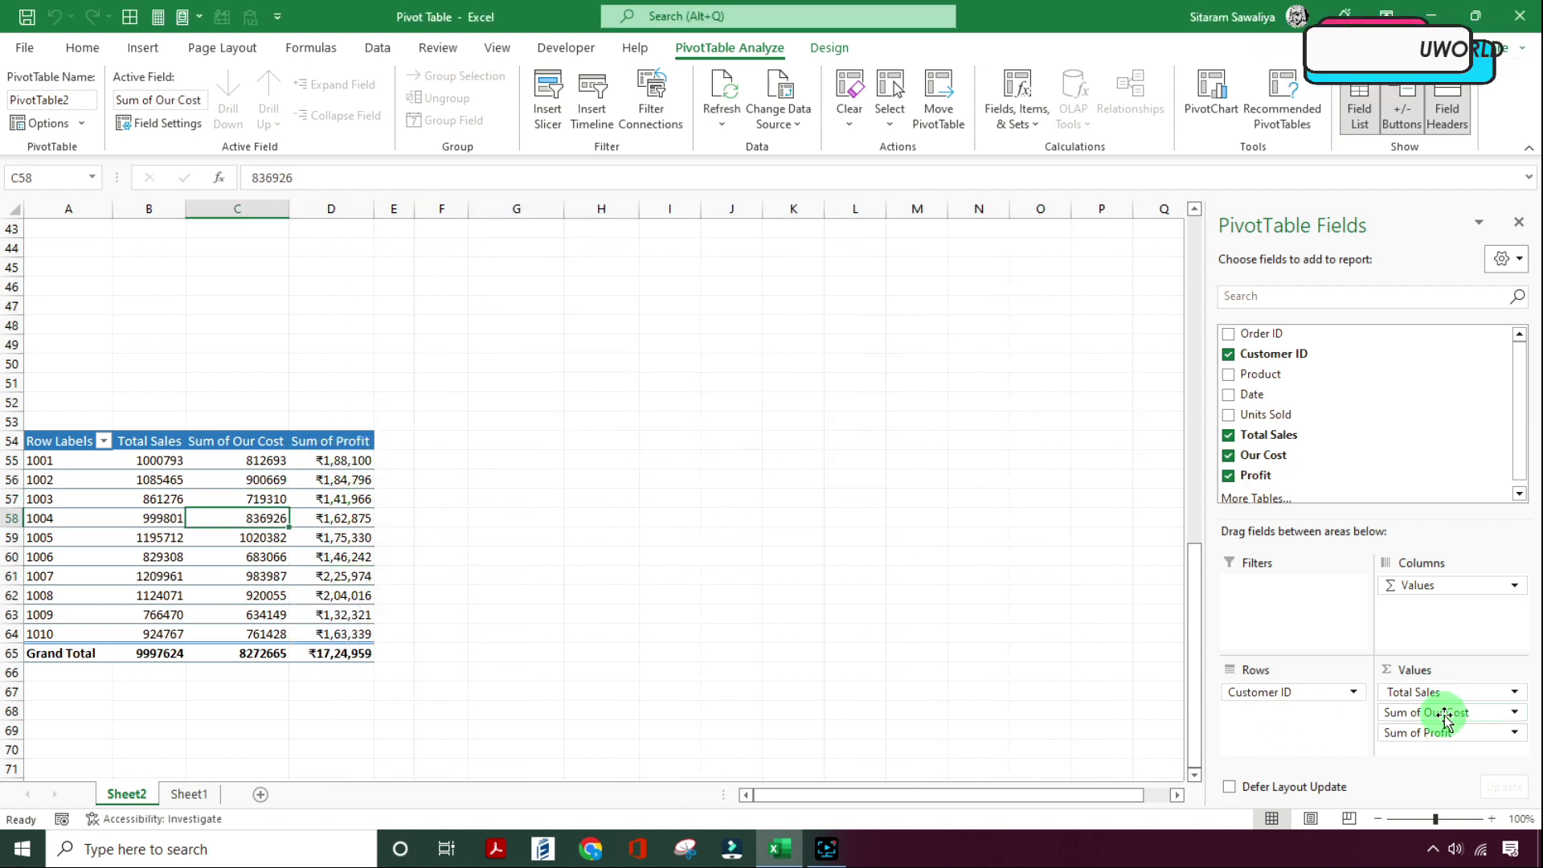
pyautogui.moveTo(1411, 692); pyautogui.dragTo(749, 635)
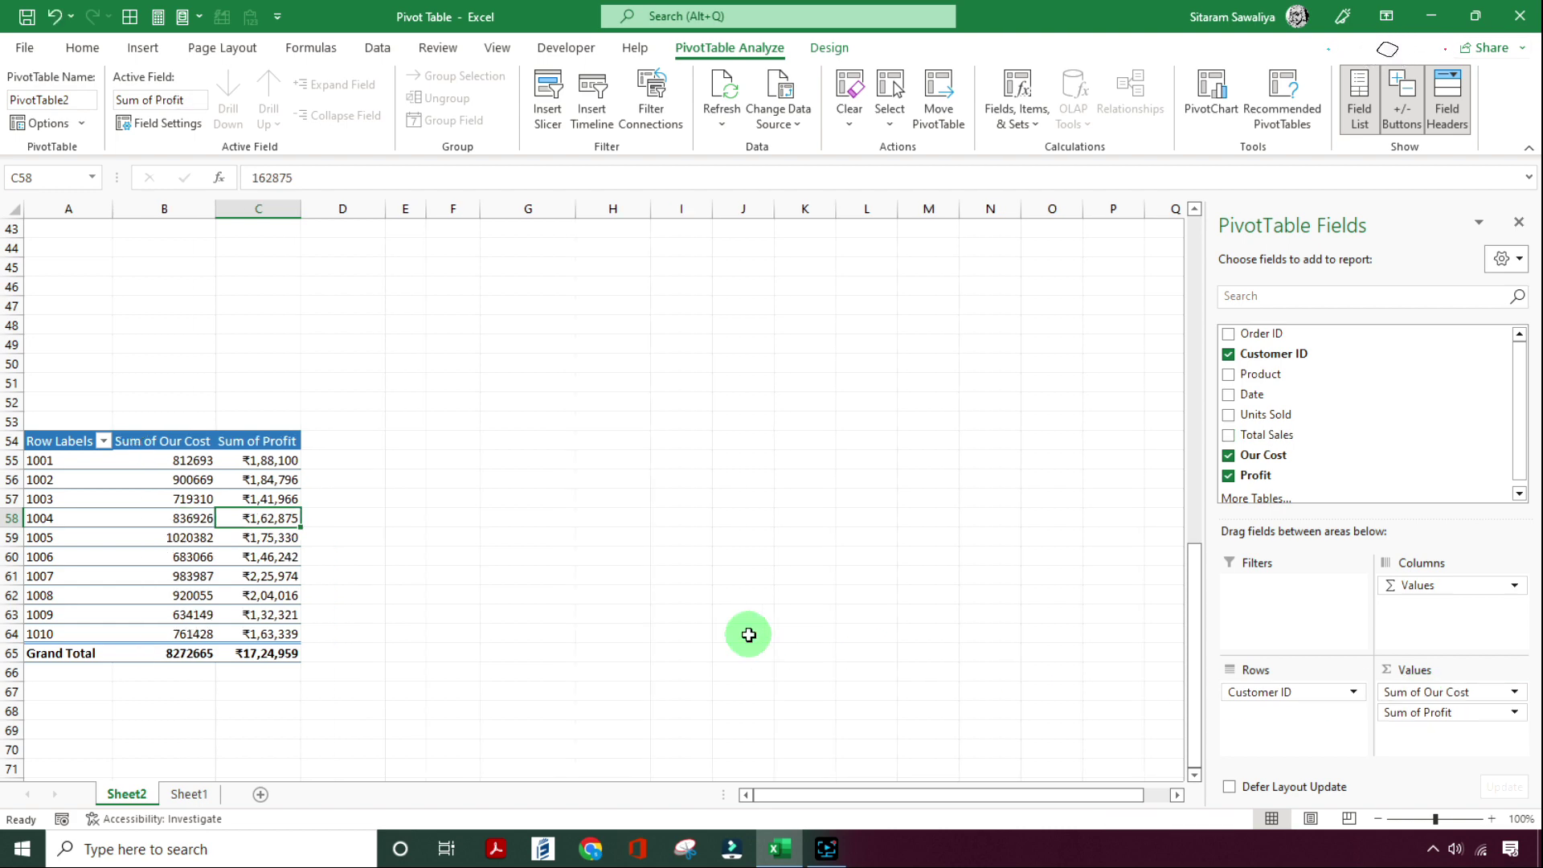
pyautogui.moveTo(1385, 702); pyautogui.dragTo(465, 626)
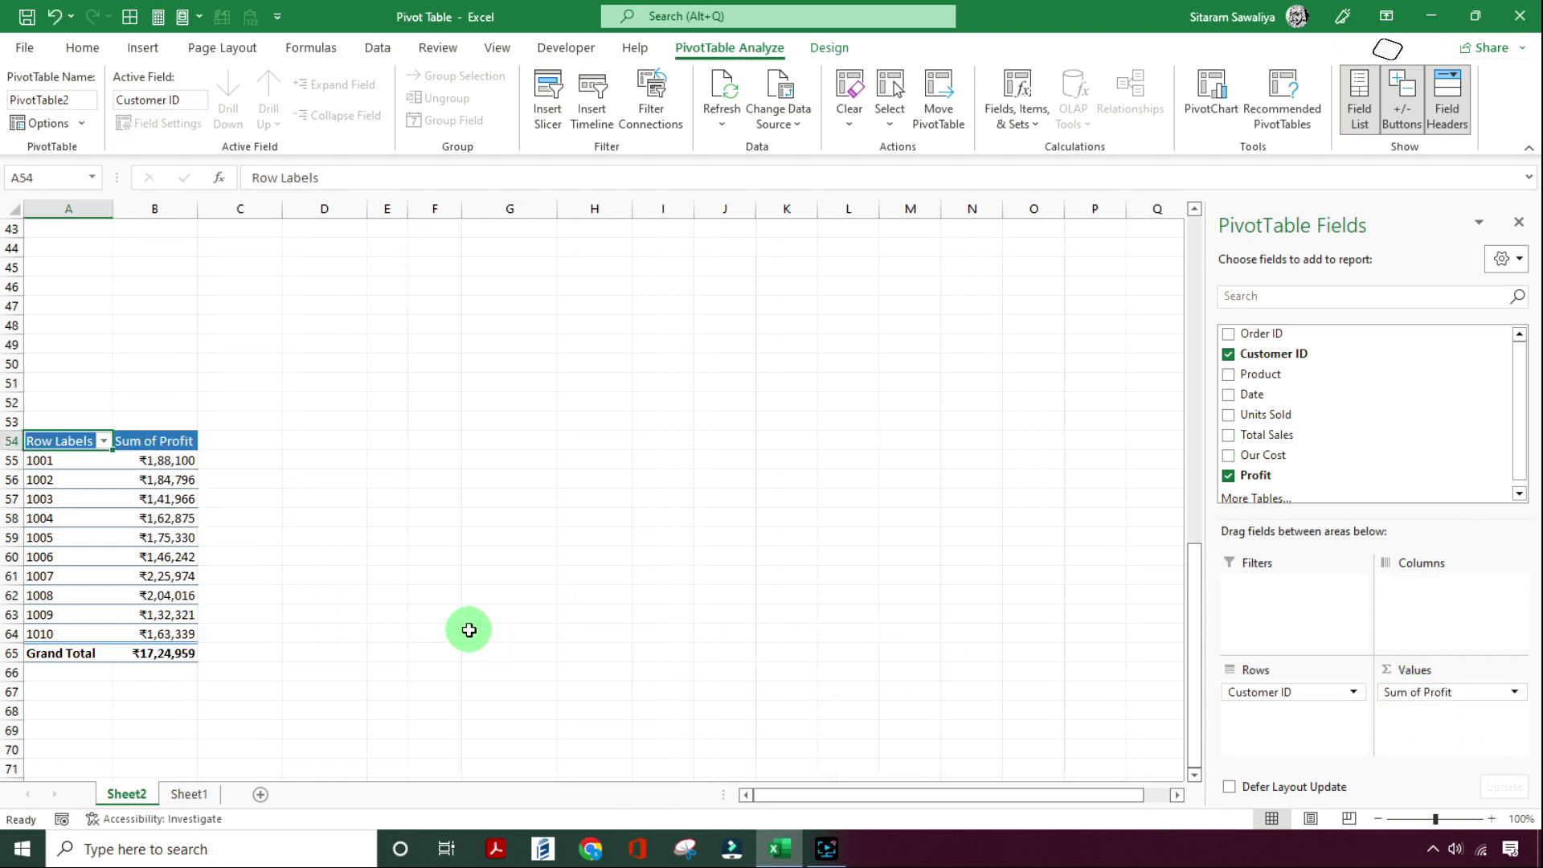
pyautogui.click(151, 440)
pyautogui.click(167, 523)
pyautogui.click(169, 577)
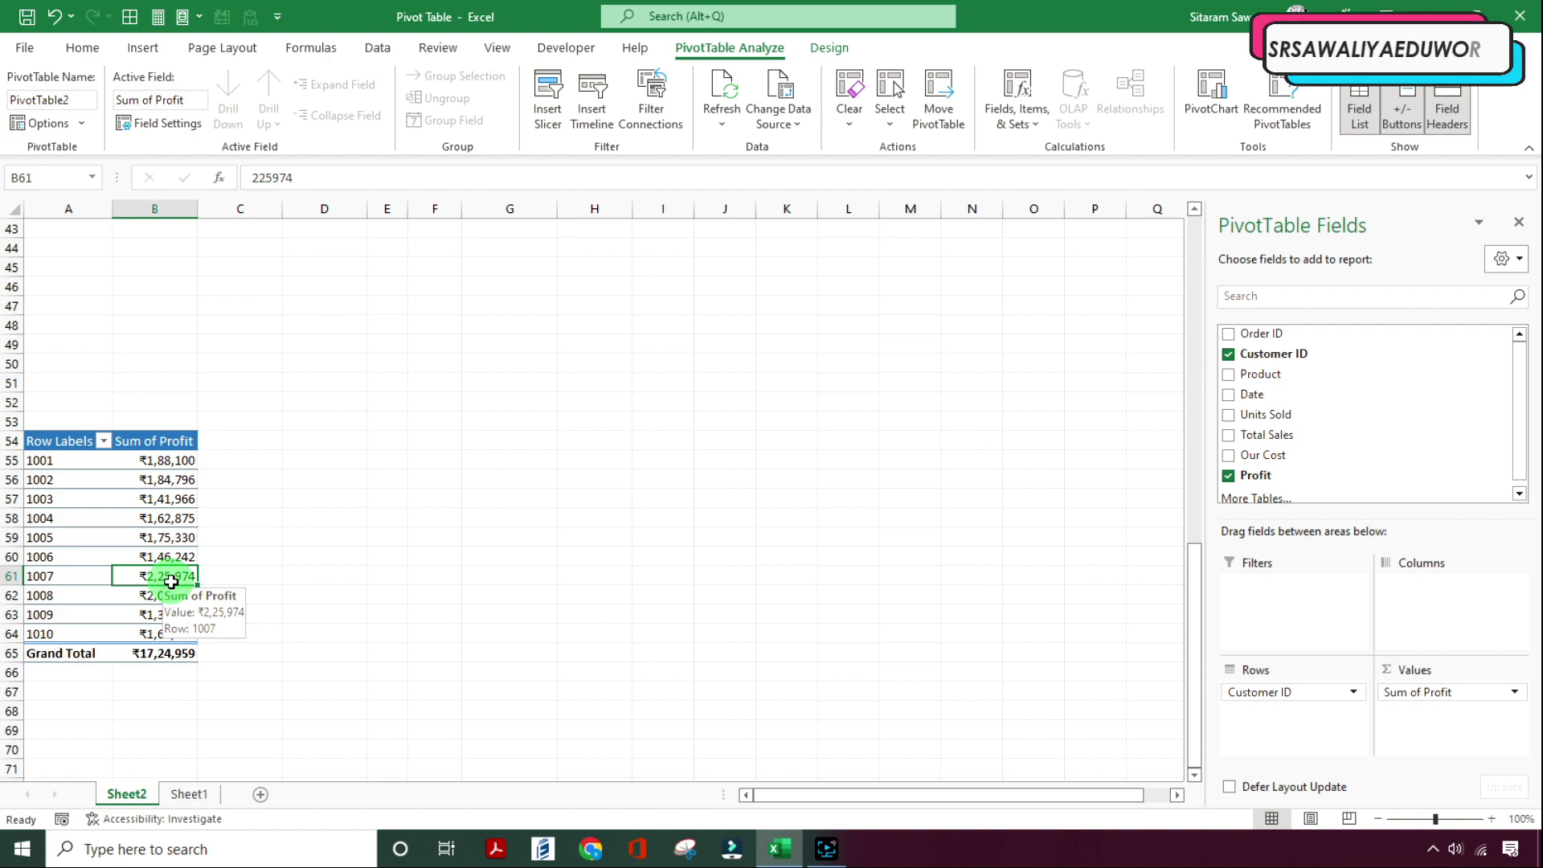
# Step: Start a new record in the first empty row below the sales data on Sheet1 by entering a new customer ID
pyautogui.click(187, 794)
pyautogui.scroll(-7, 241, 643)
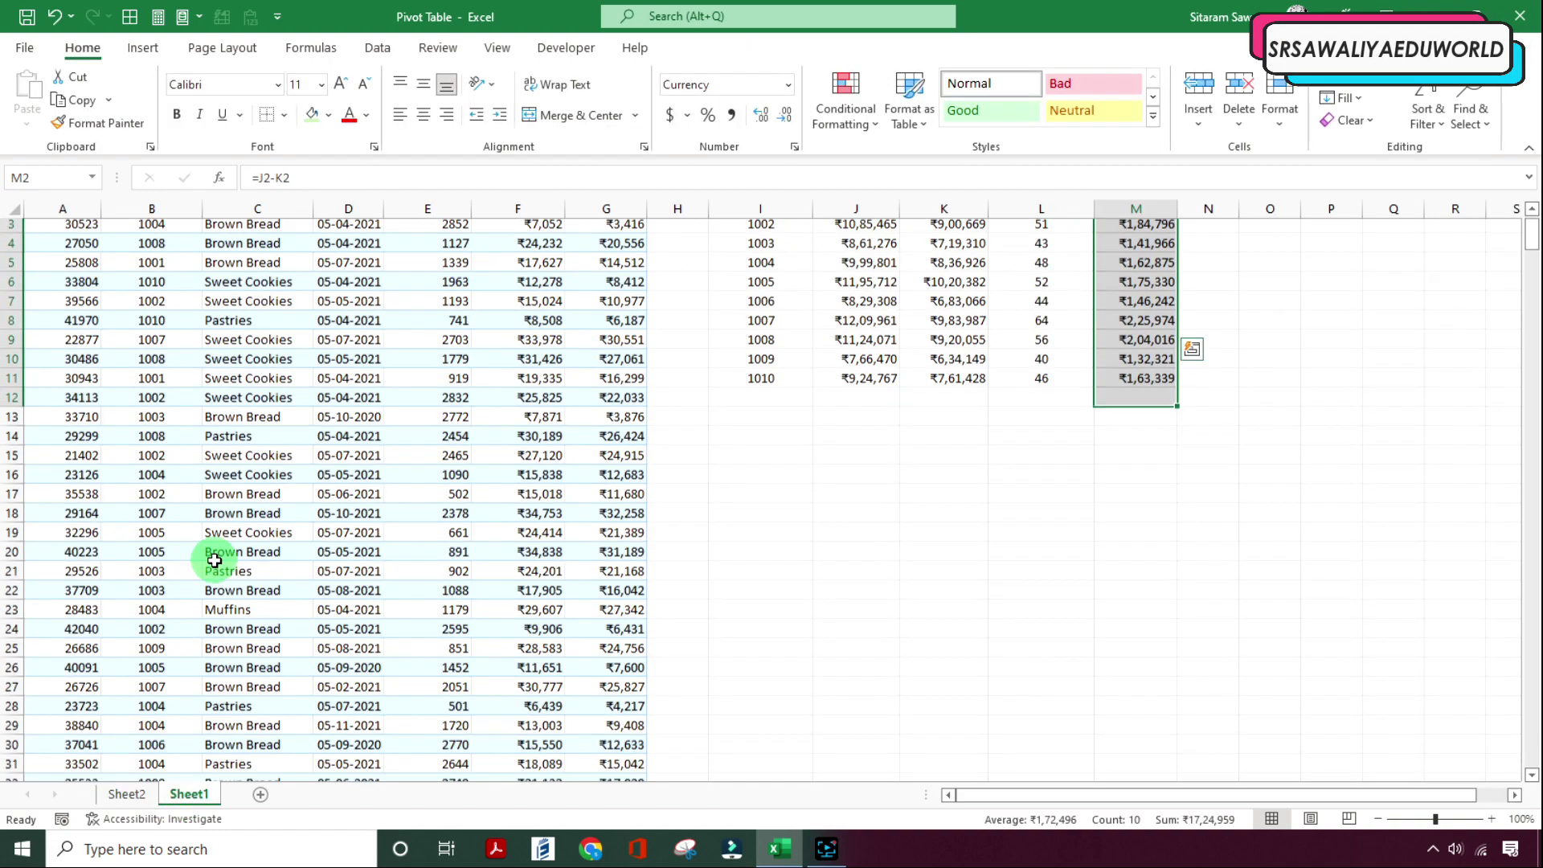
pyautogui.scroll(-5, 219, 562)
pyautogui.scroll(-20, 219, 562)
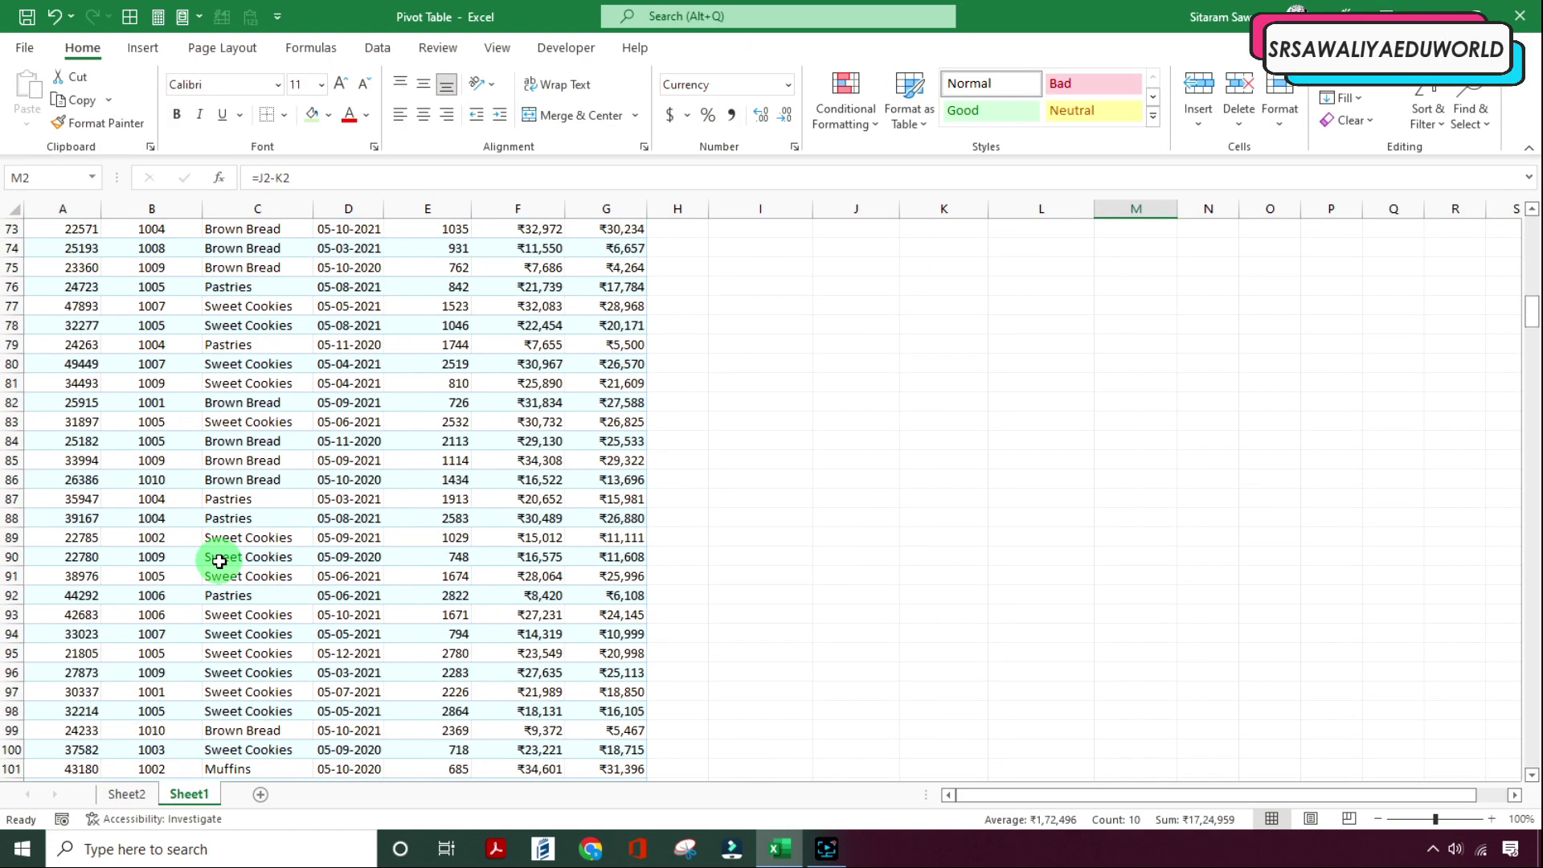
pyautogui.scroll(-16, 220, 562)
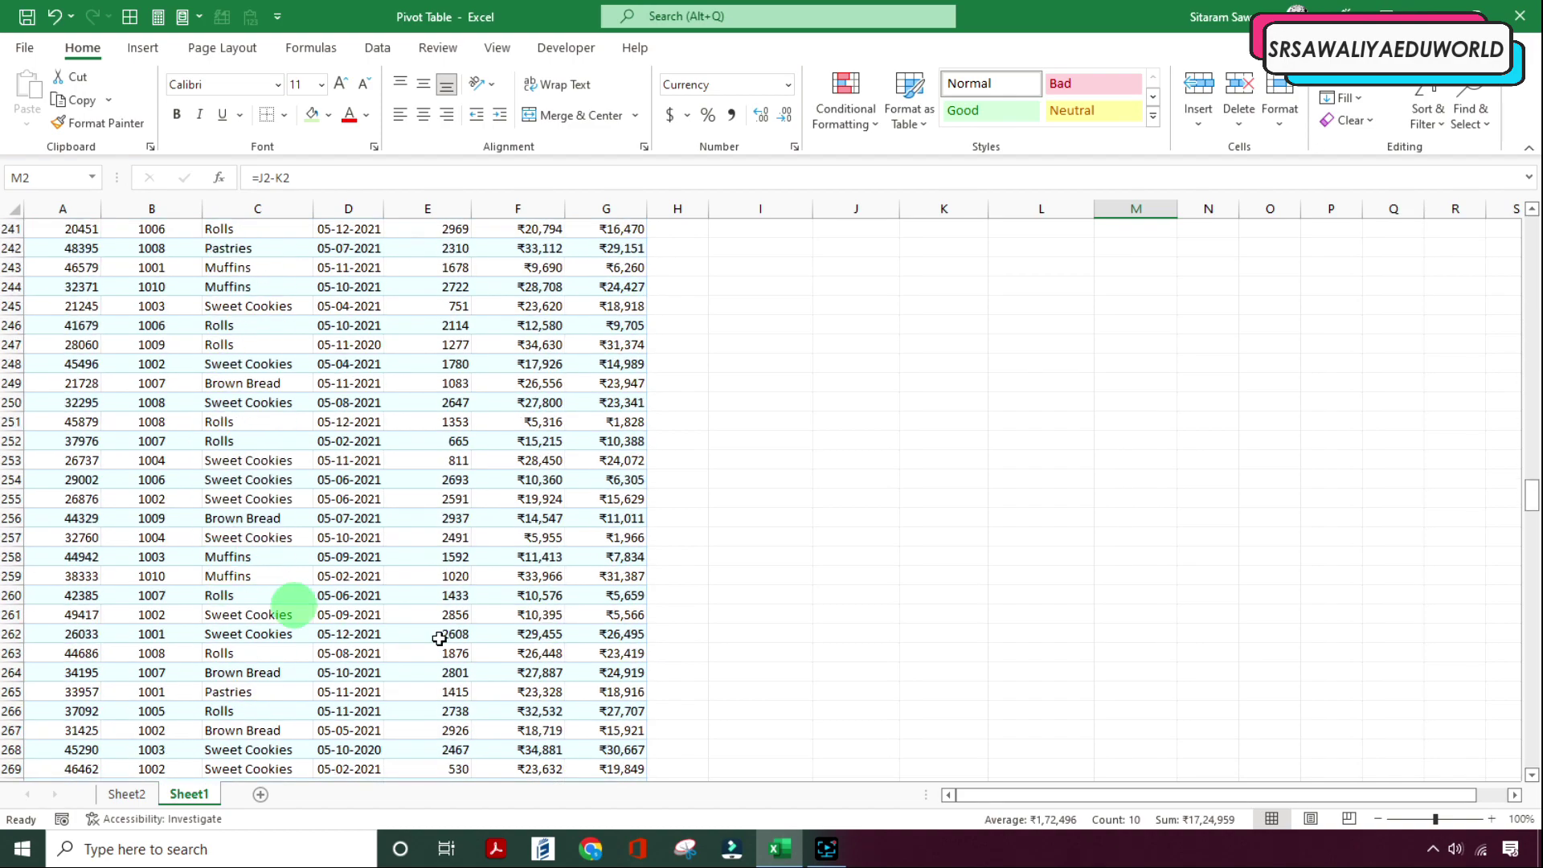
pyautogui.moveTo(1529, 498); pyautogui.dragTo(1532, 763)
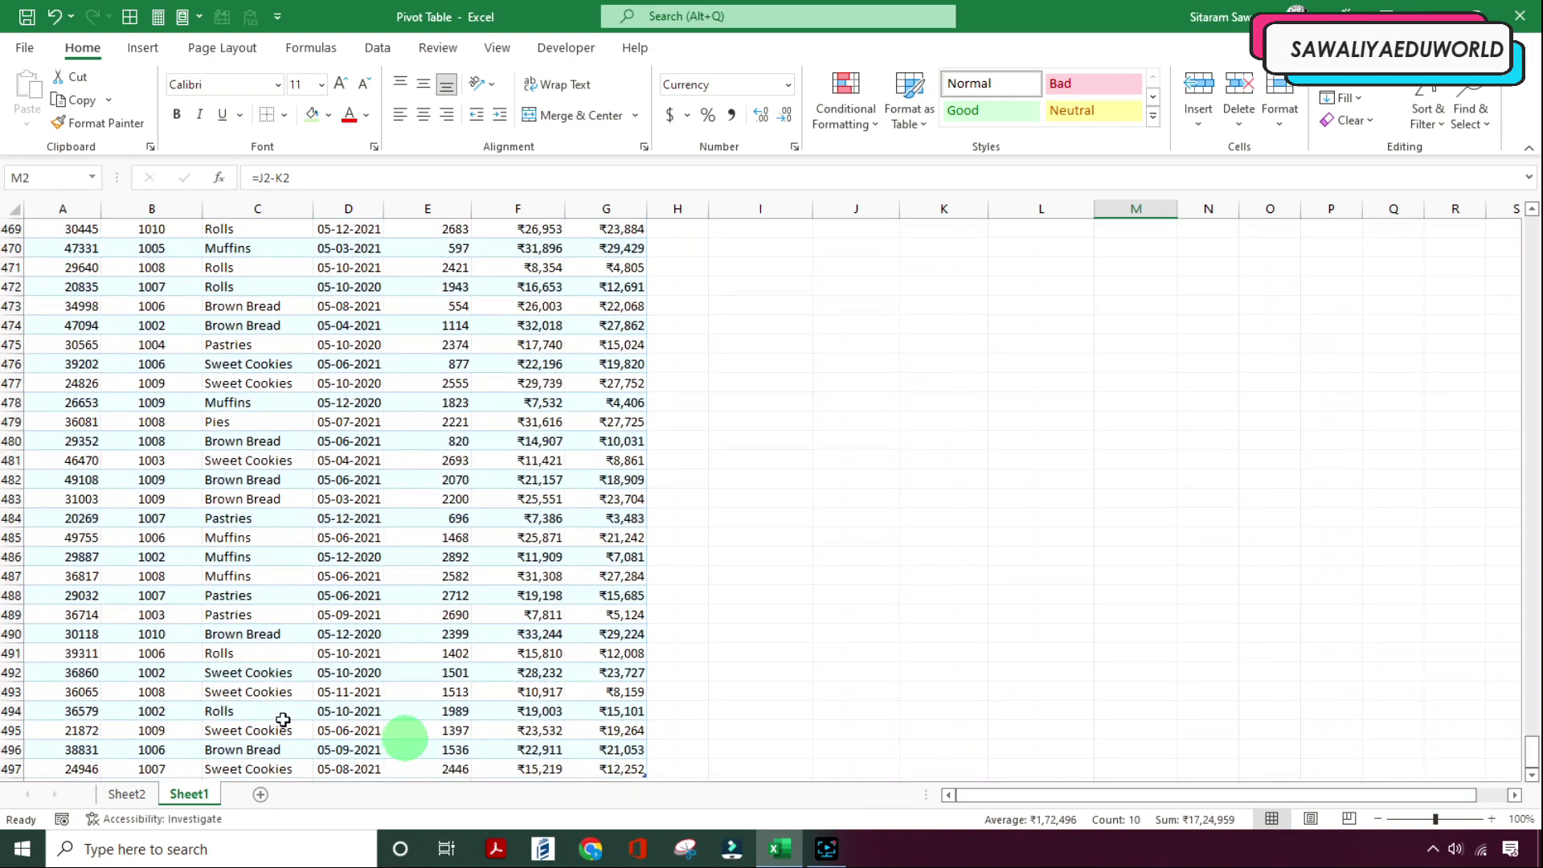
pyautogui.scroll(-3, 225, 679)
pyautogui.click(152, 614)
pyautogui.click(127, 791)
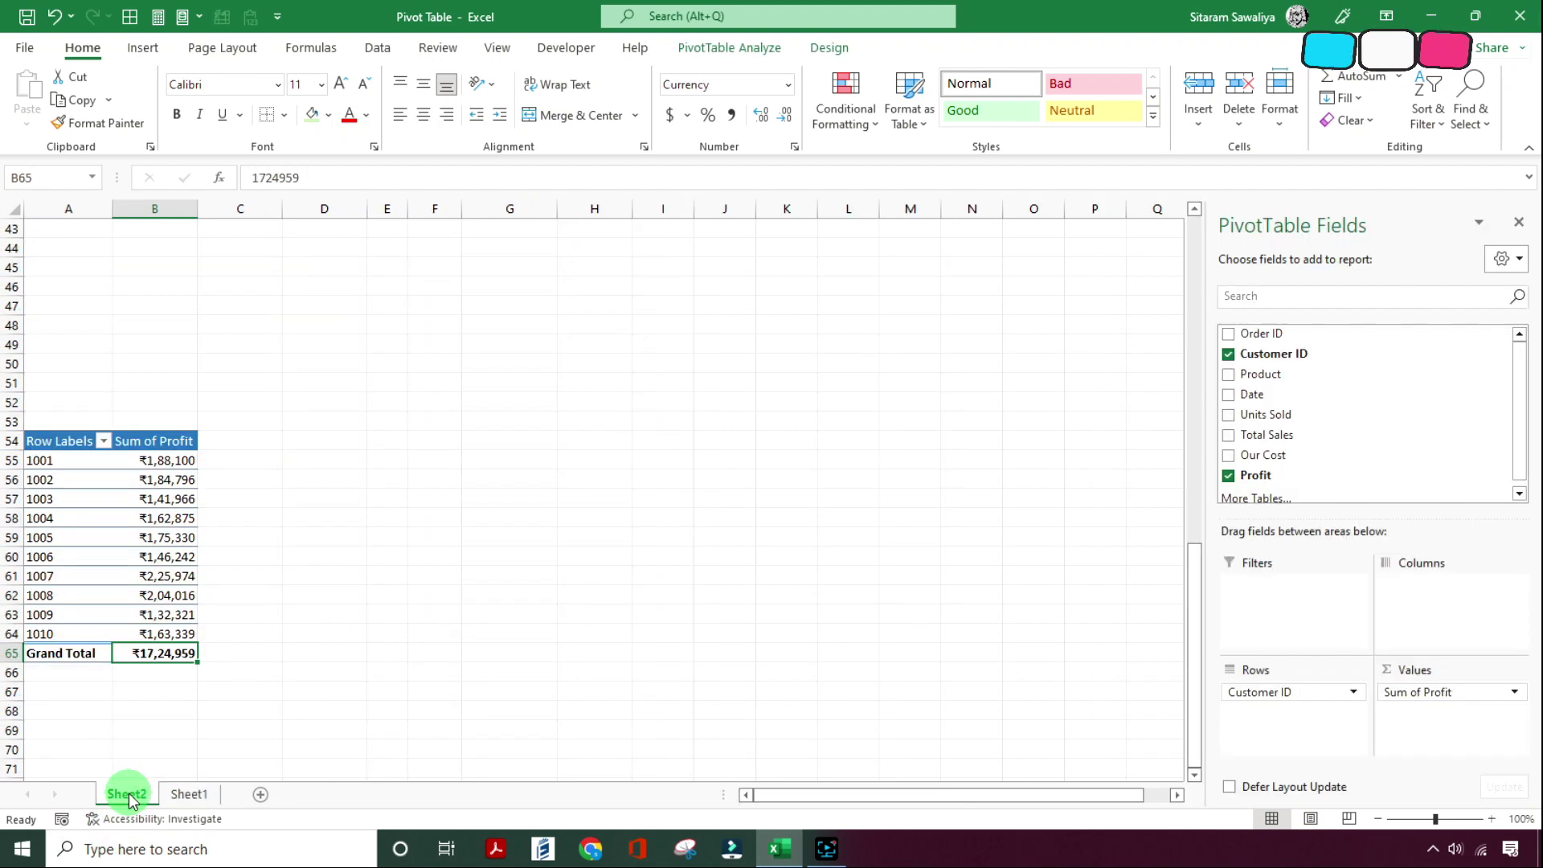
pyautogui.hotkey('ctrl', 'pagedown')
pyautogui.write('1011')
pyautogui.press('Tab')
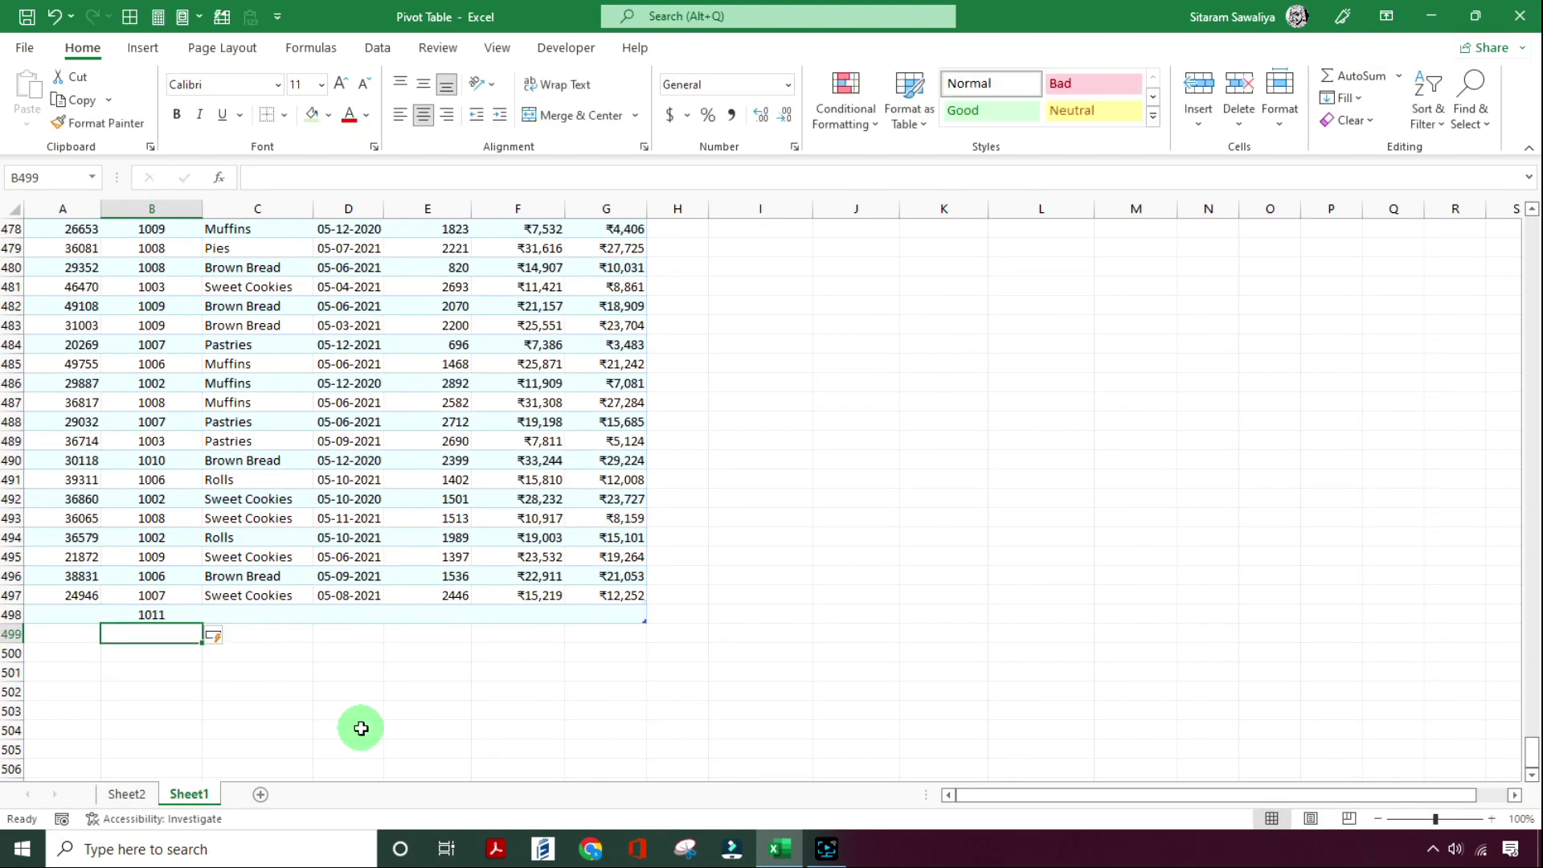
# Step: Set the new record's product to Rolls and enter its order ID
pyautogui.write('Rolls')
pyautogui.press('Tab')
pyautogui.press('Home')
pyautogui.write('55889')
pyautogui.press('Tab')
pyautogui.press('Tab')
pyautogui.press('Tab')
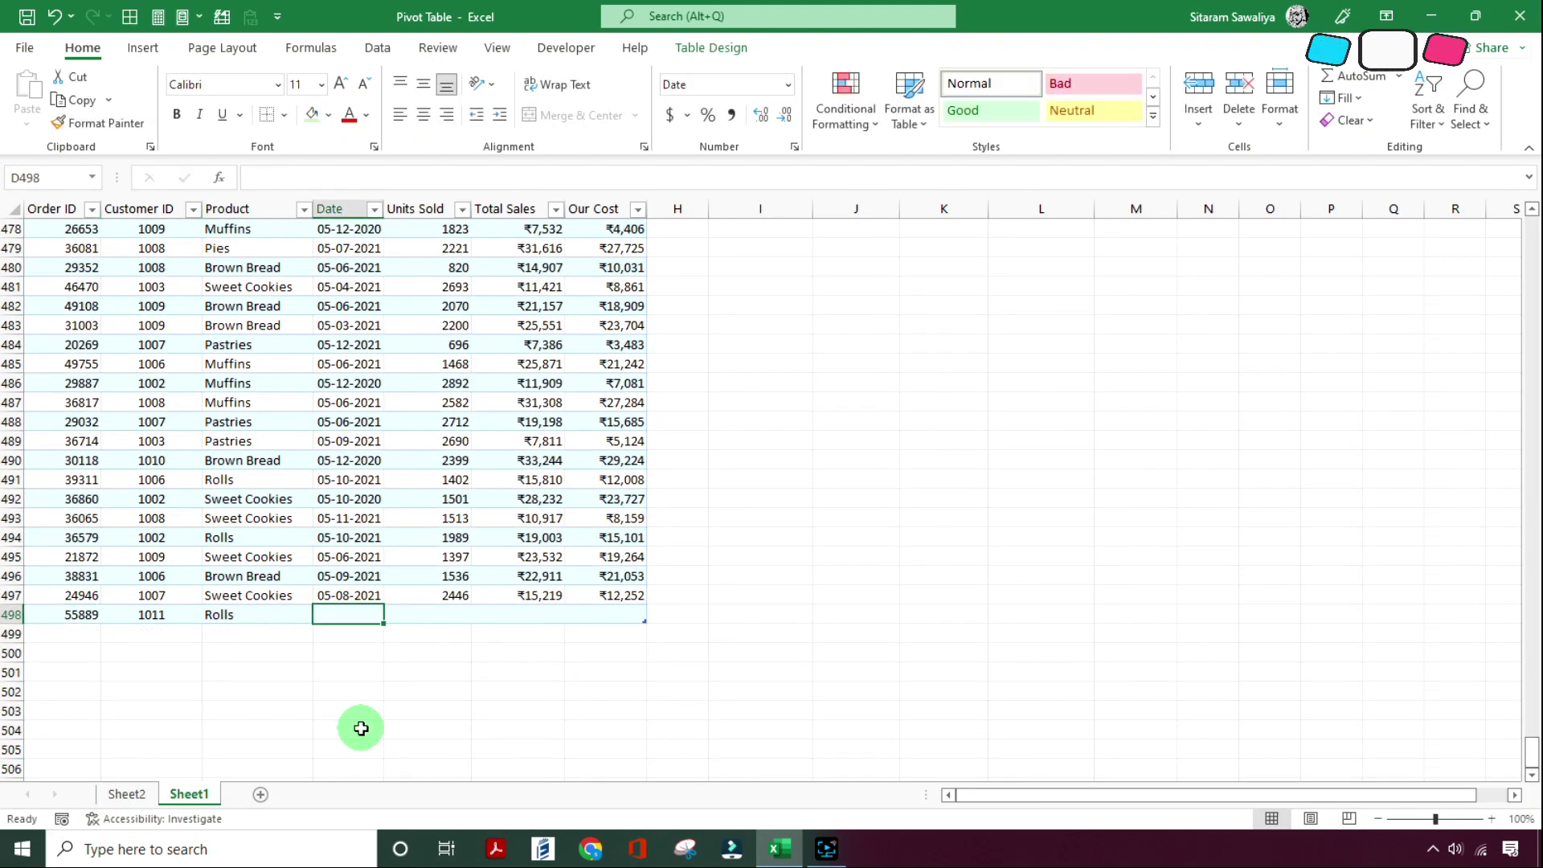
# Step: Complete the new record with date 11-10-2022, 555 units sold, total sales 14525 and our cost 12785
pyautogui.write('11-10-2022')
pyautogui.press('Tab')
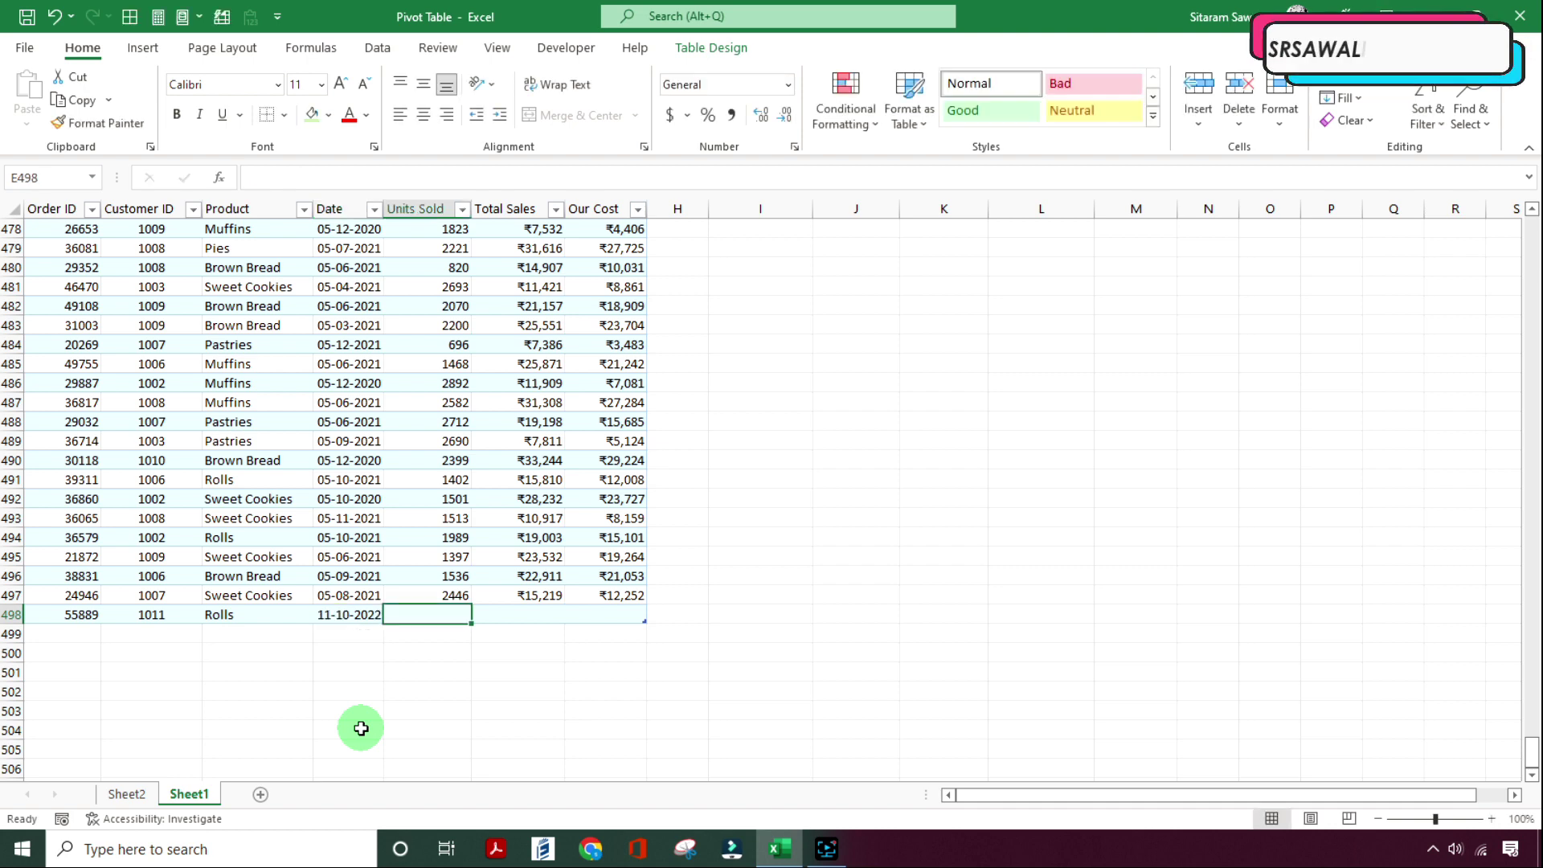
pyautogui.write('555')
pyautogui.press('Tab')
pyautogui.write('14525')
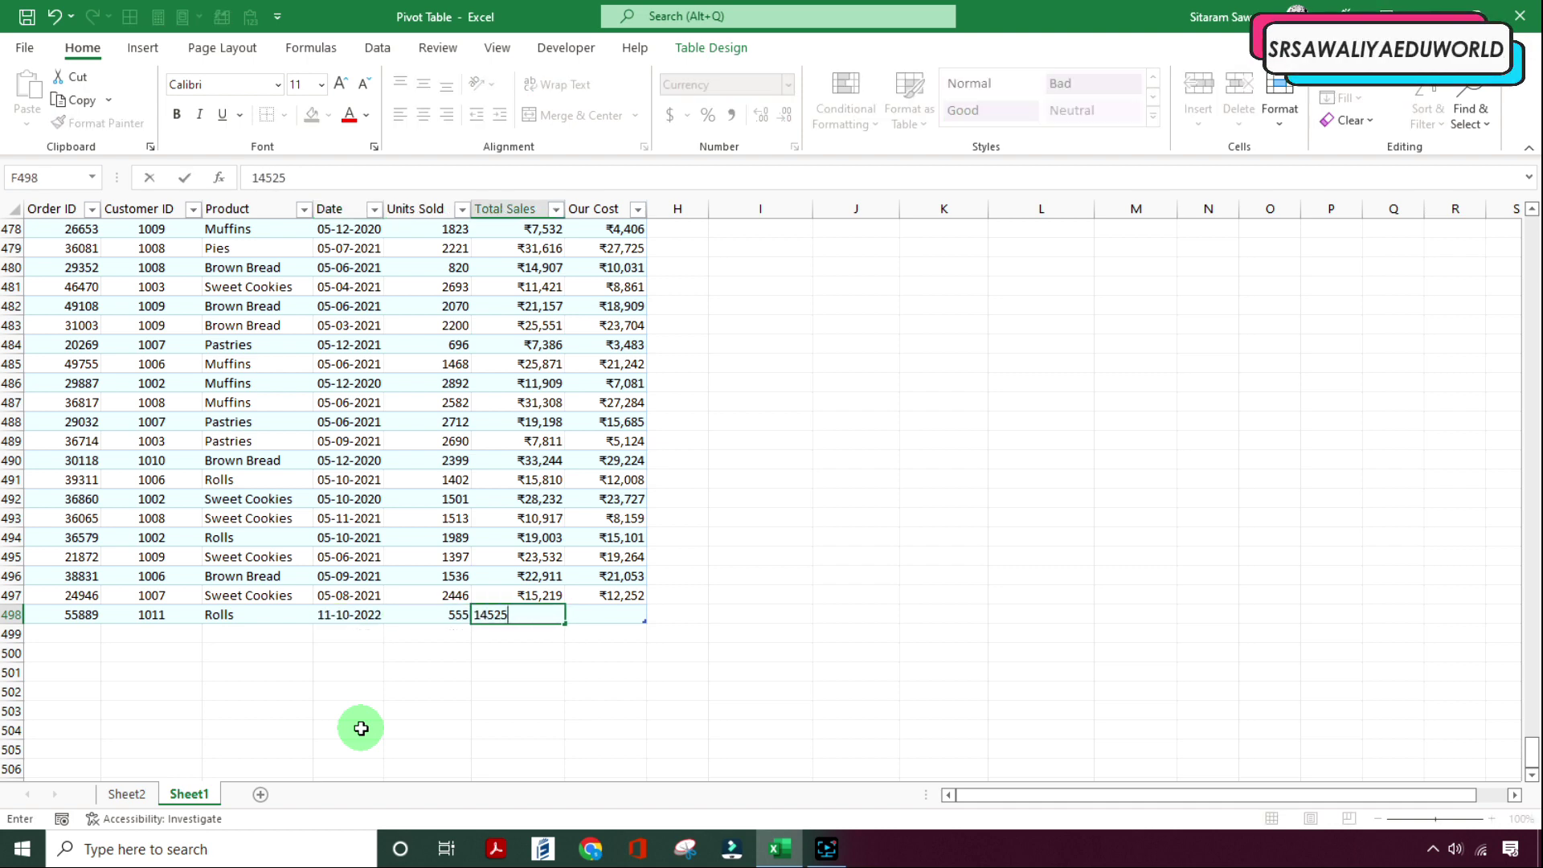
pyautogui.press('Tab')
pyautogui.write('1200000')
pyautogui.press('Return')
pyautogui.press('Up')
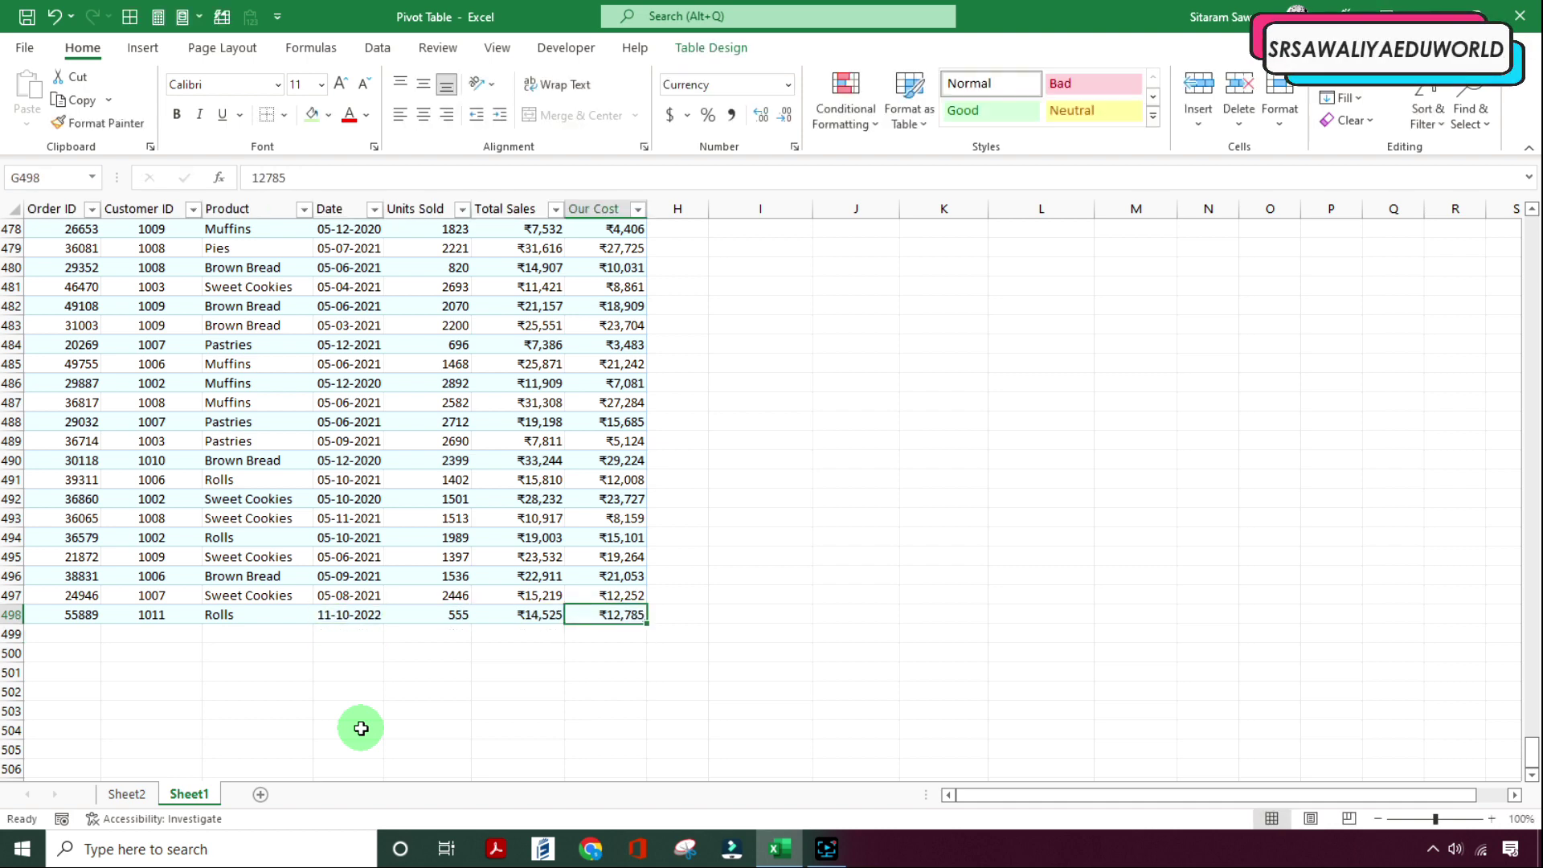
pyautogui.press('Left')
# Step: Check the customer rows of the profit pivot table on Sheet2 for the newly added customer
pyautogui.click(140, 794)
pyautogui.click(136, 707)
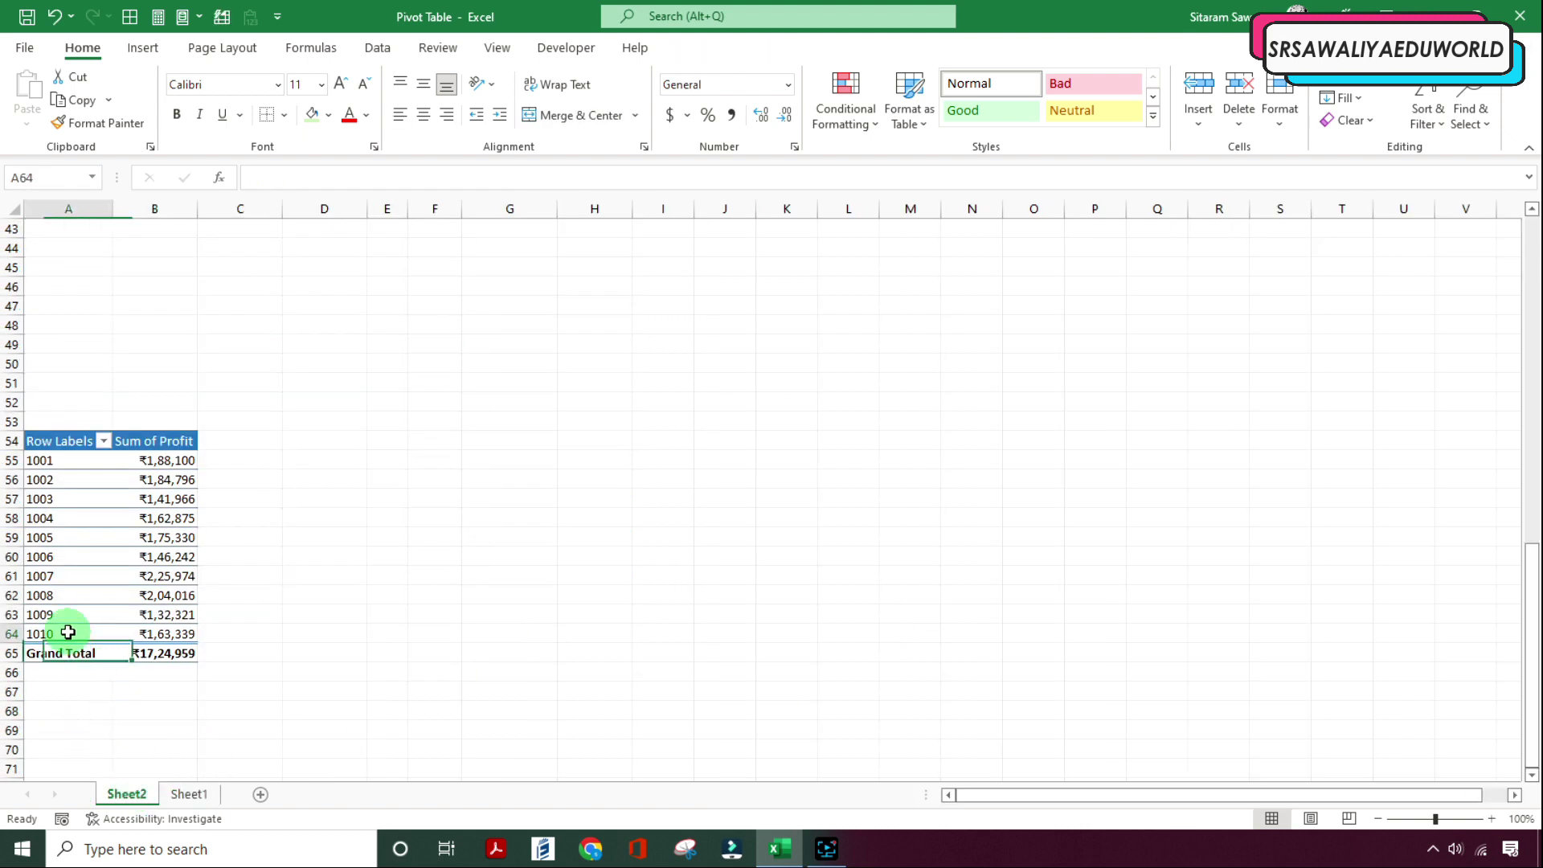
pyautogui.click(65, 630)
pyautogui.moveTo(65, 496); pyautogui.dragTo(116, 653)
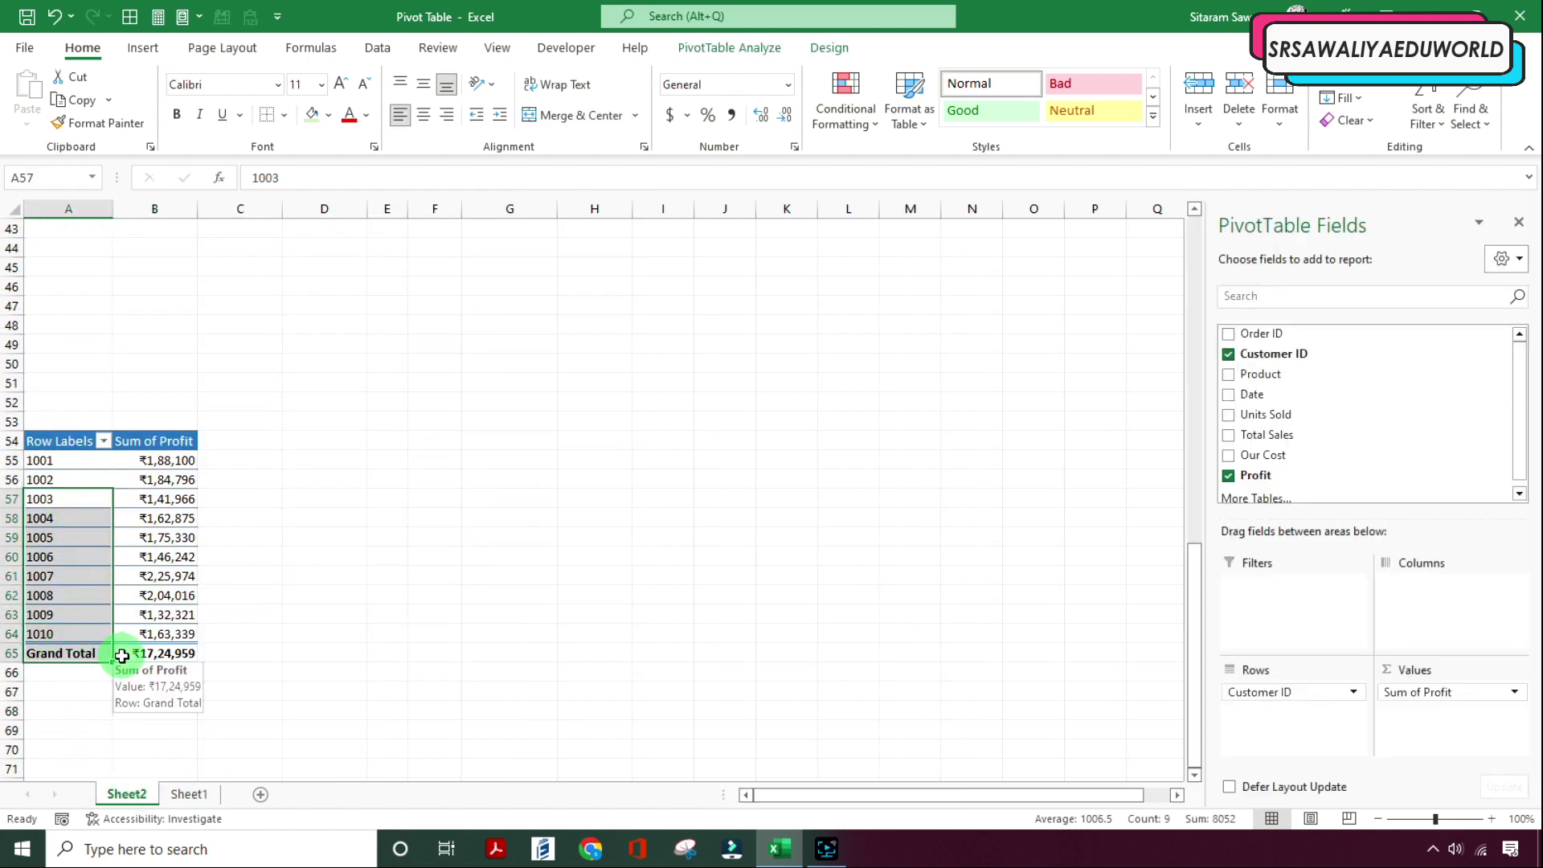
pyautogui.click(146, 492)
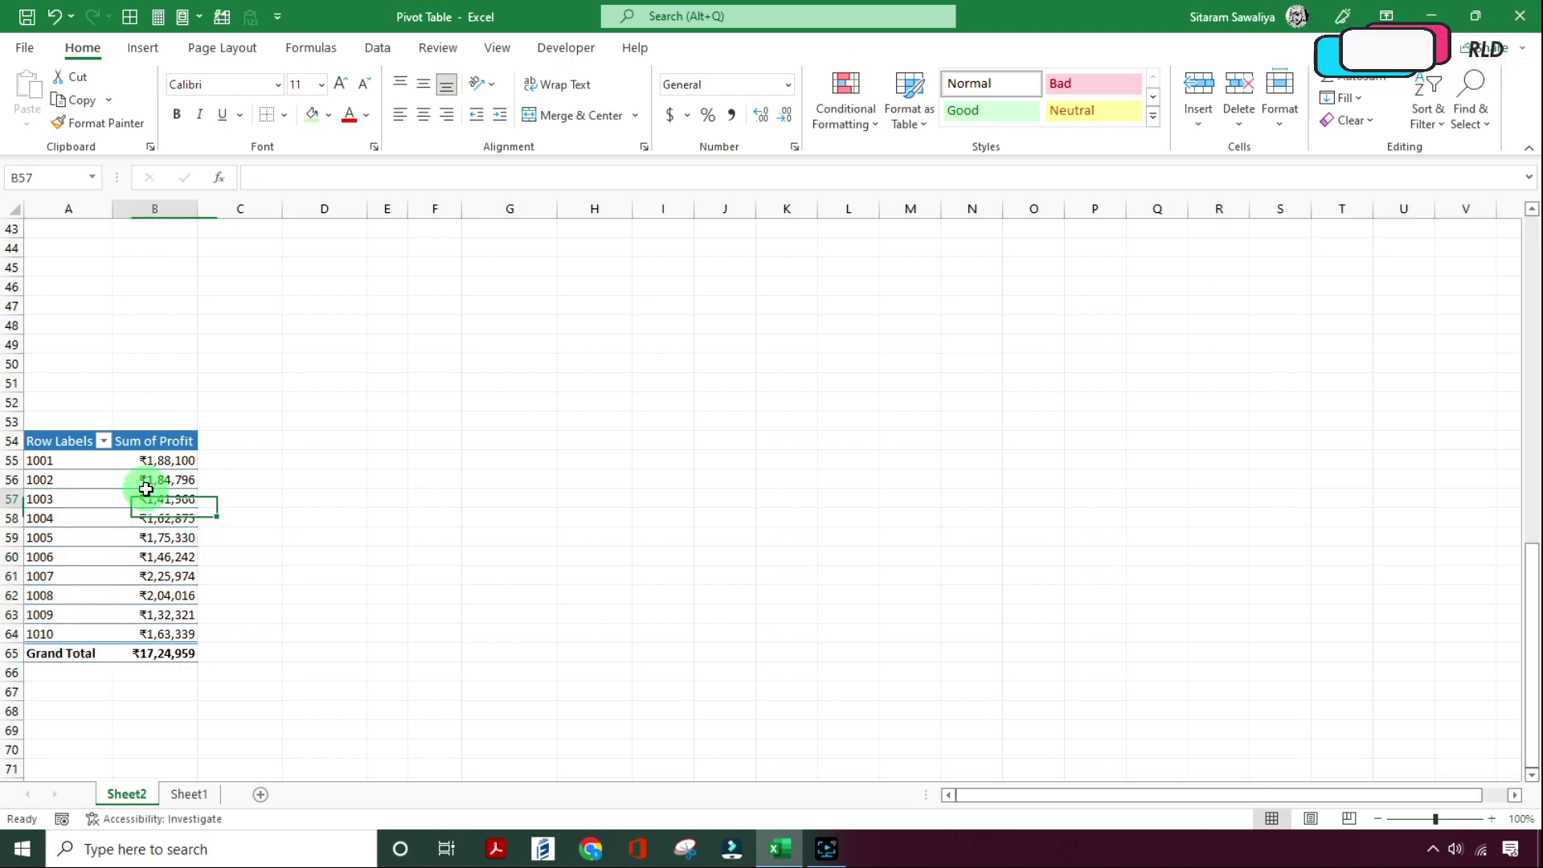
pyautogui.click(59, 599)
pyautogui.click(50, 646)
pyautogui.click(61, 623)
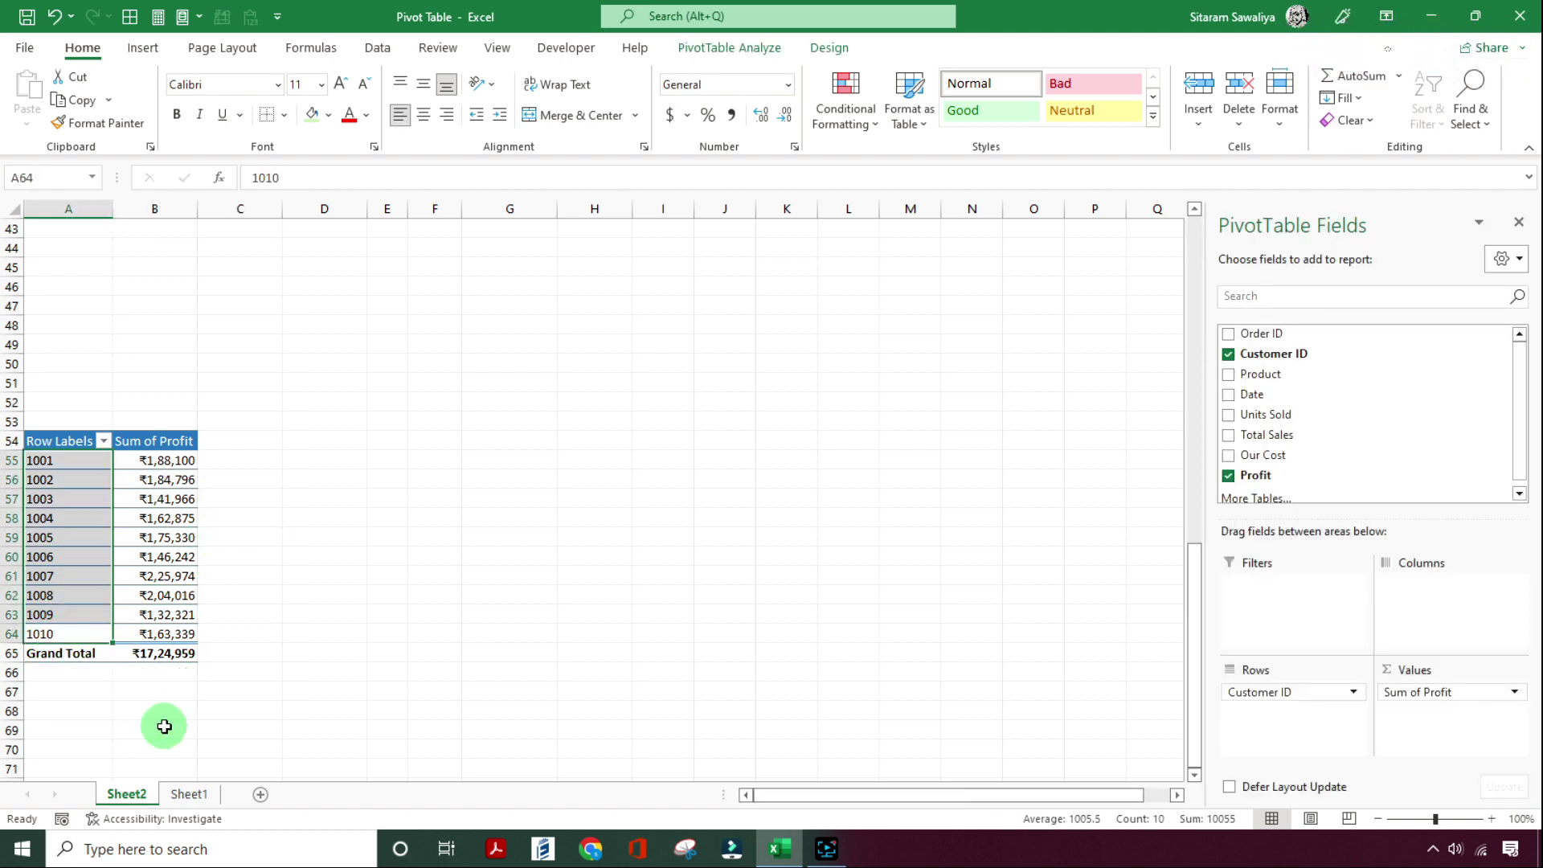
# Step: Refresh all data so the profit pivot table on Sheet2 picks up the record added on Sheet1
pyautogui.click(160, 577)
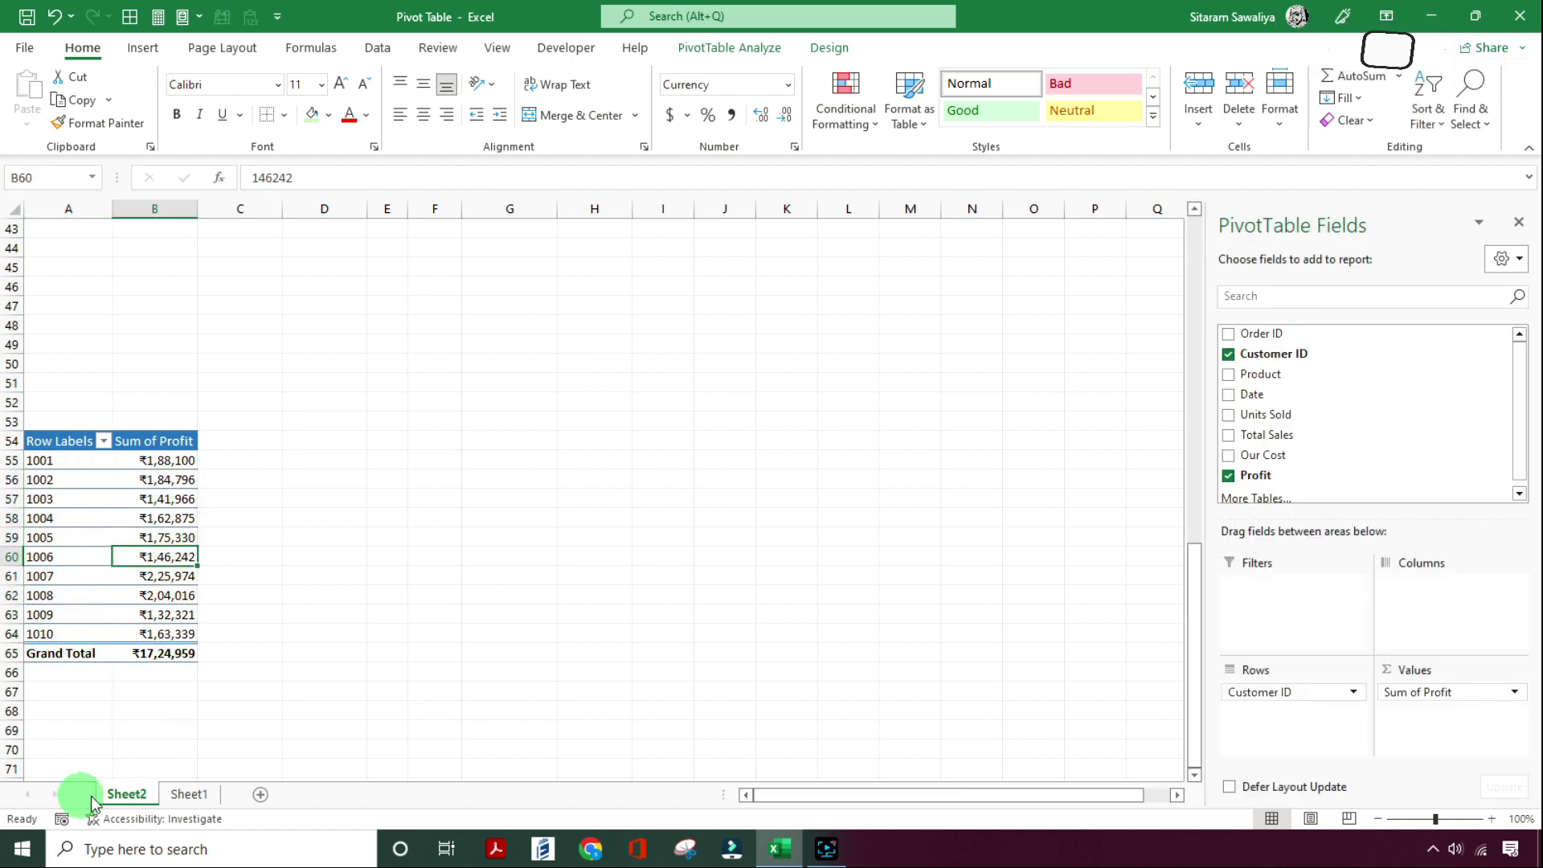
pyautogui.click(189, 794)
pyautogui.click(127, 794)
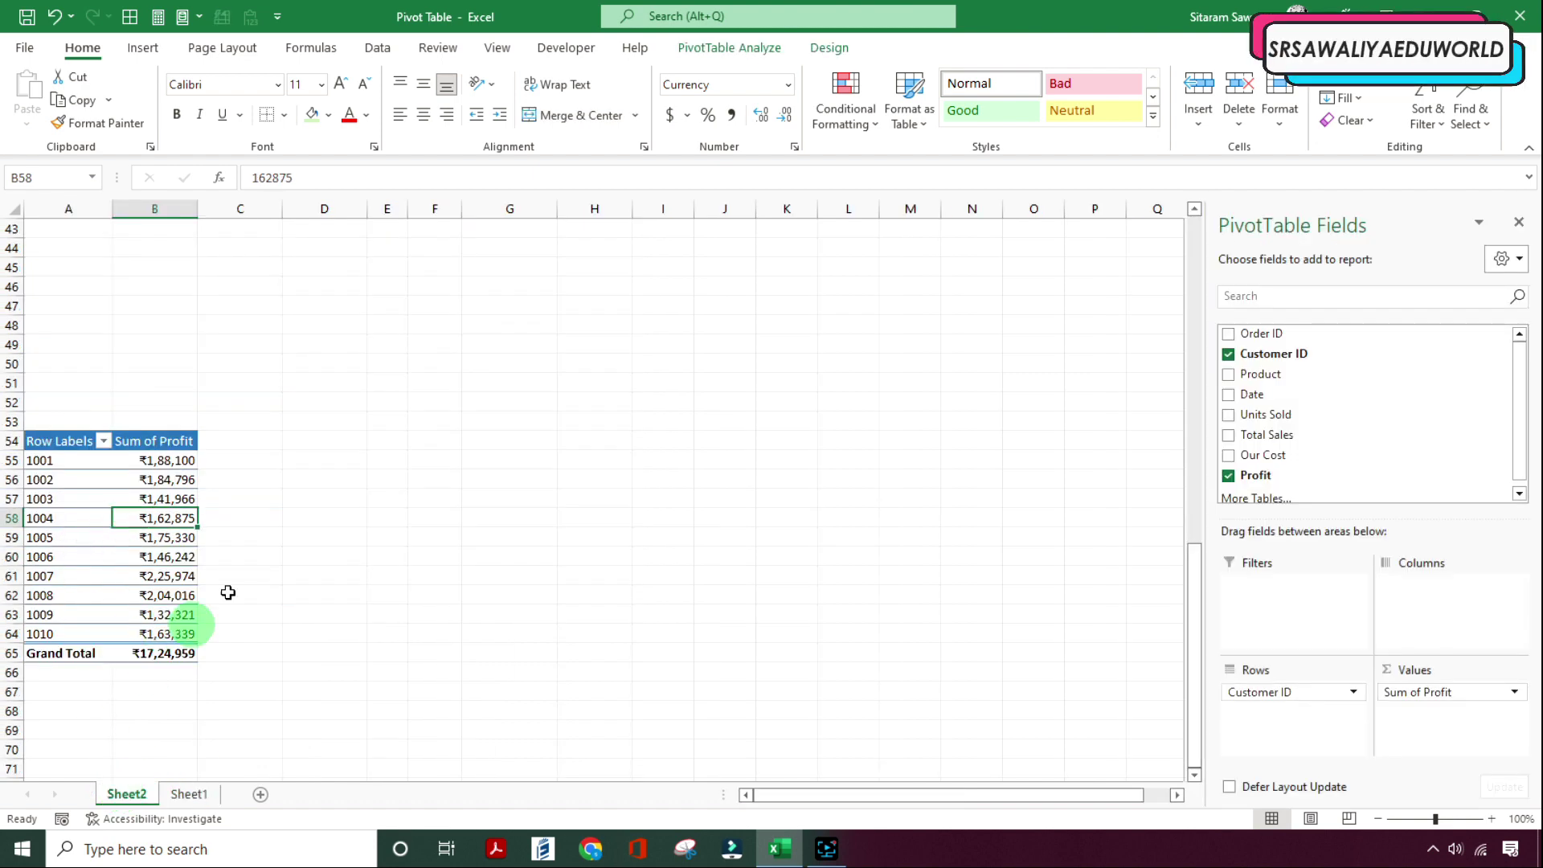
pyautogui.click(377, 50)
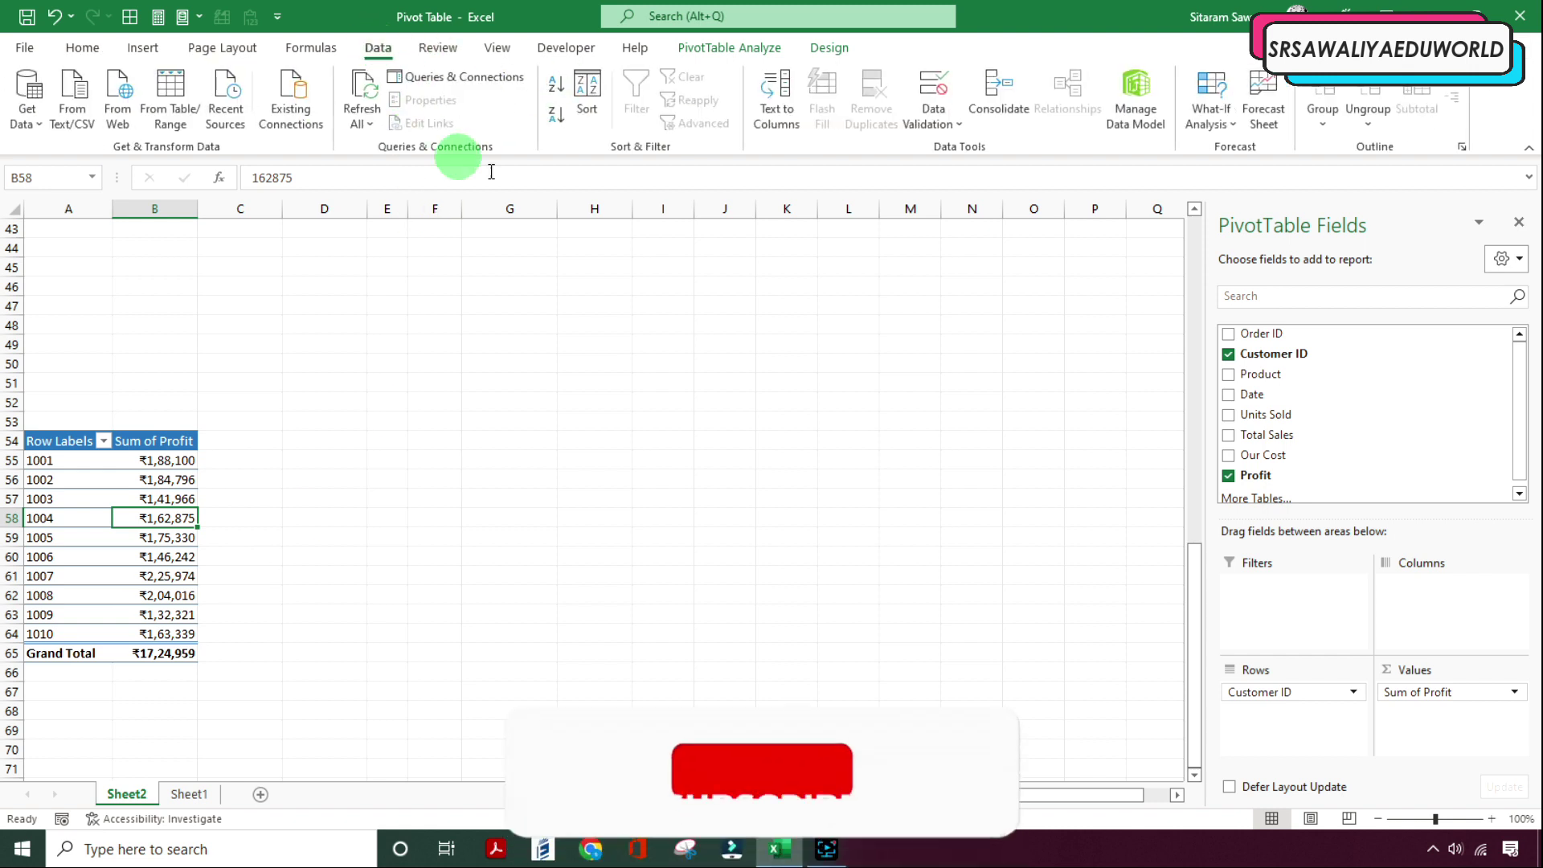
pyautogui.click(374, 120)
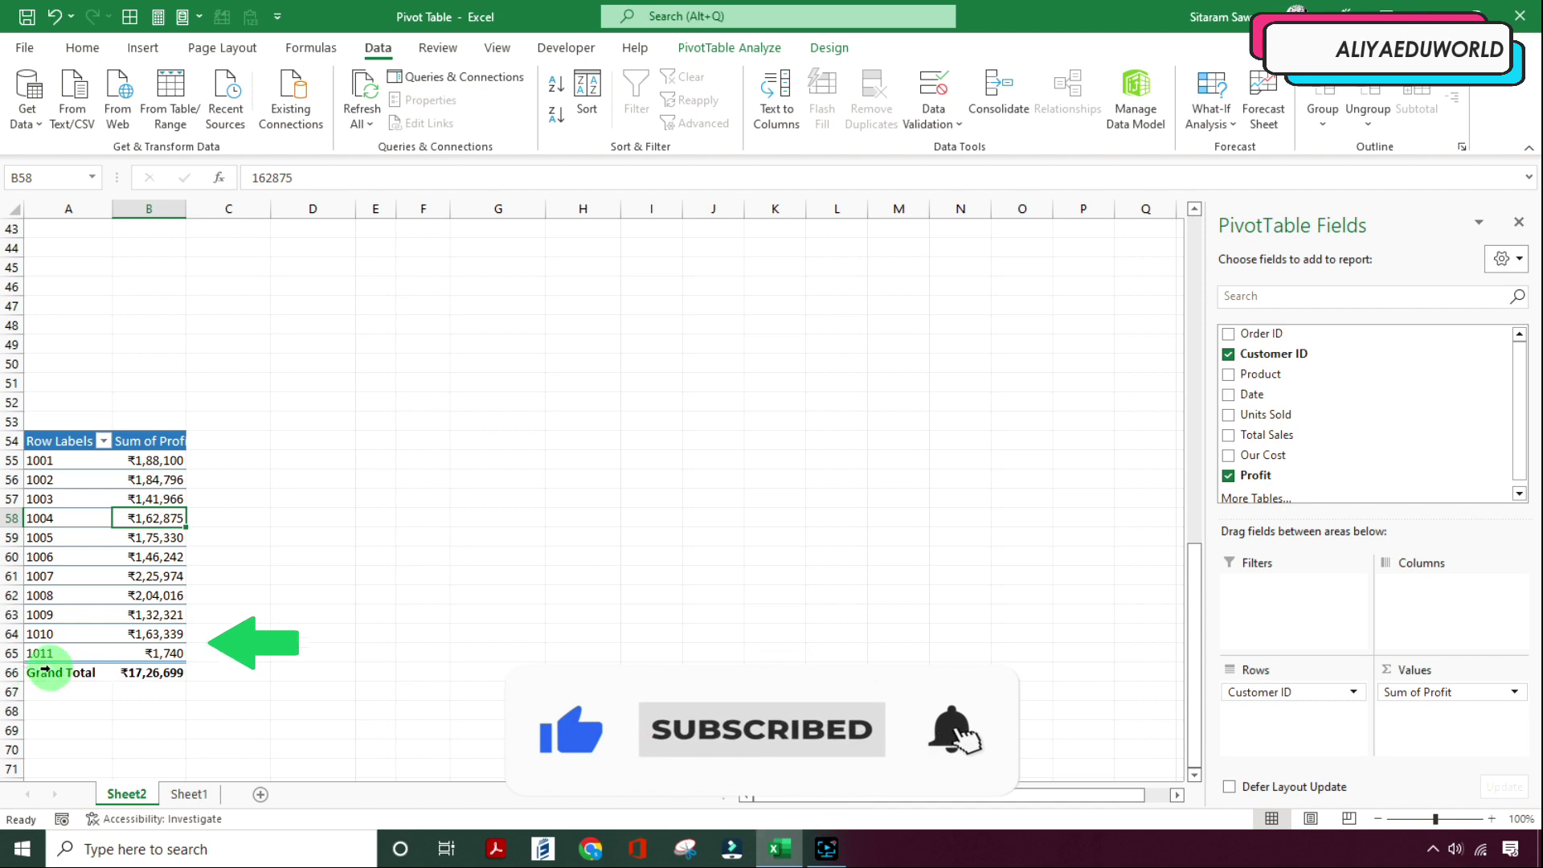
# Step: Check the newly added customer's row in the profit pivot table on Sheet2 against the last record on Sheet1
pyautogui.moveTo(40, 653); pyautogui.dragTo(116, 656)
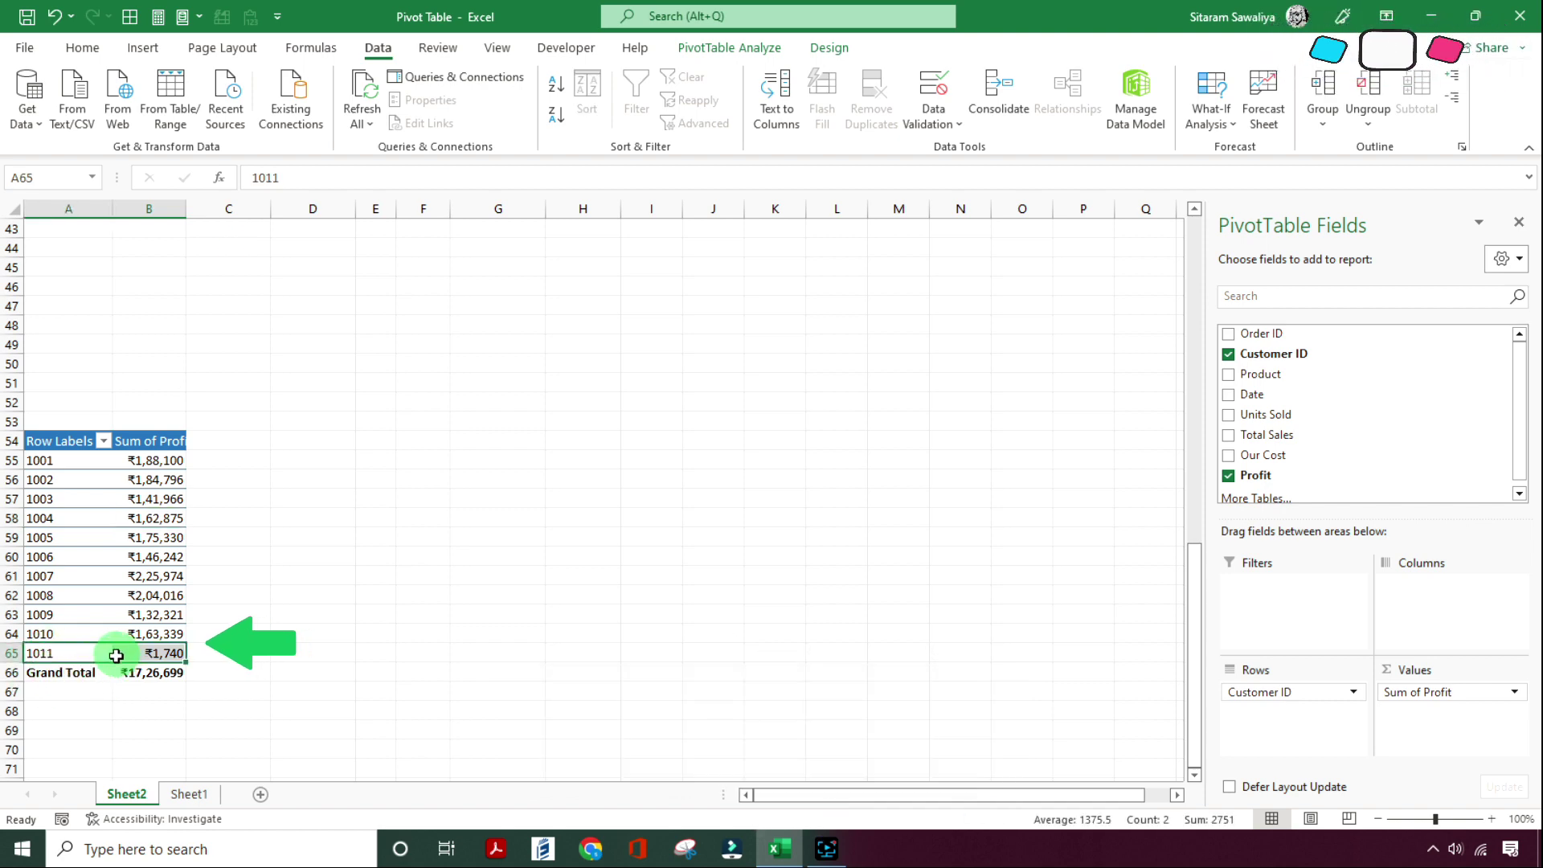
pyautogui.click(117, 654)
pyautogui.click(116, 513)
pyautogui.click(114, 614)
pyautogui.click(65, 645)
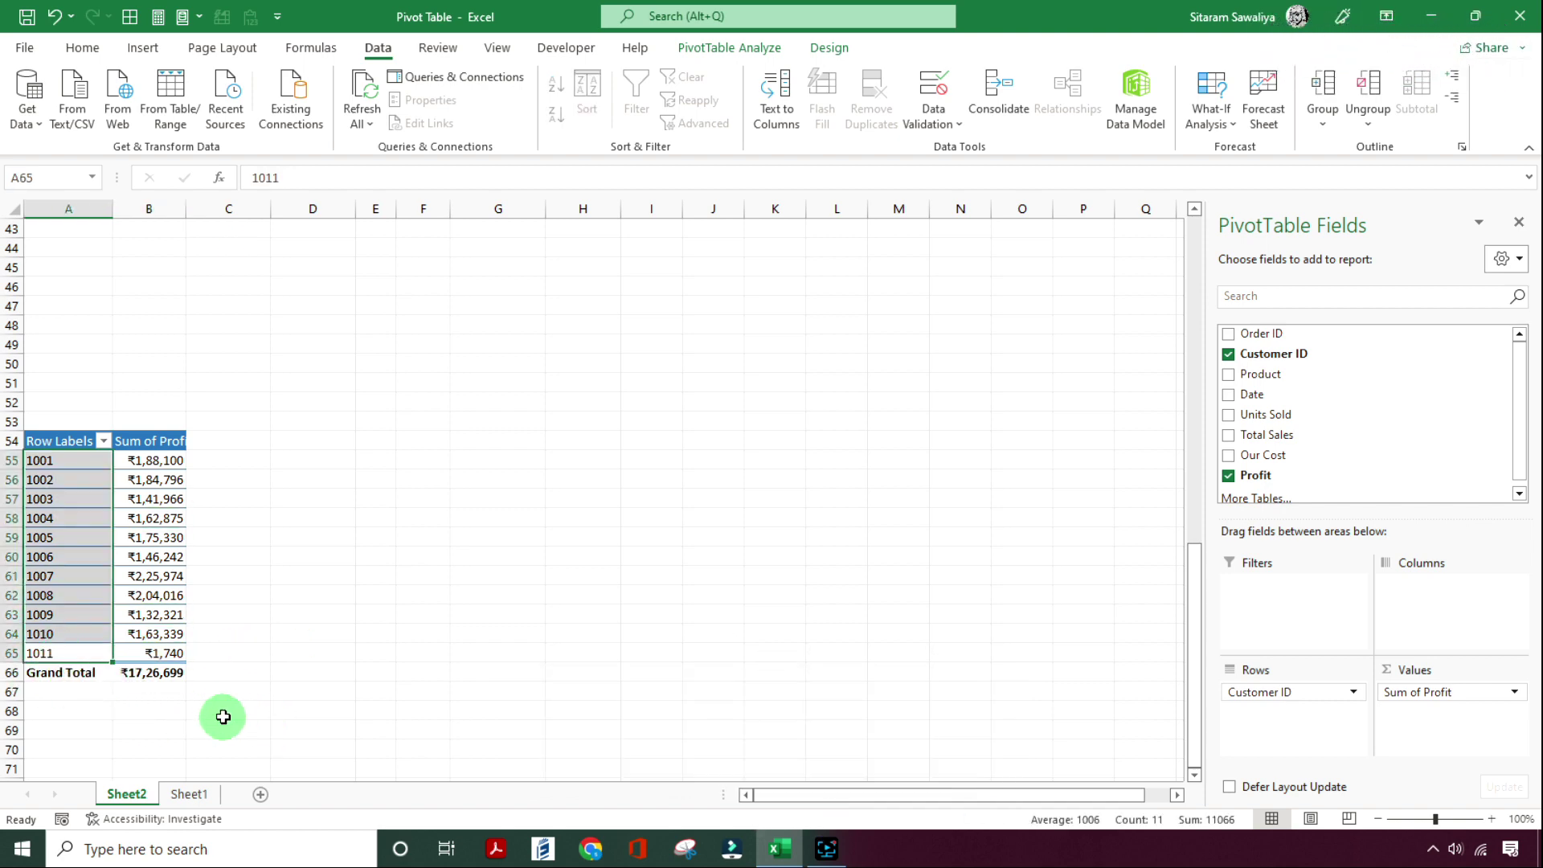
pyautogui.click(69, 671)
pyautogui.click(188, 794)
pyautogui.click(190, 632)
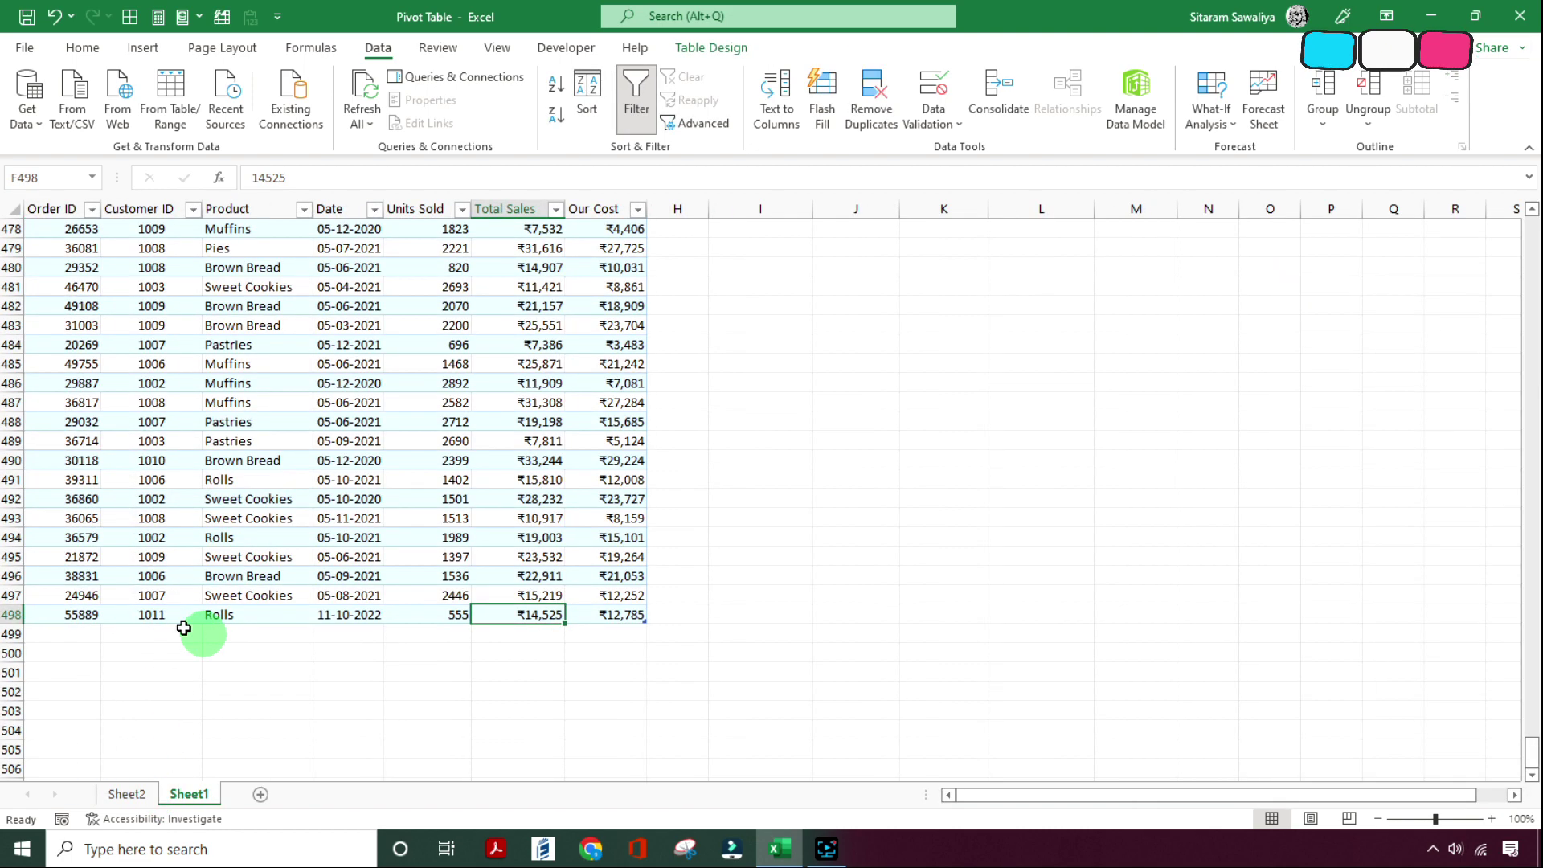
pyautogui.click(112, 804)
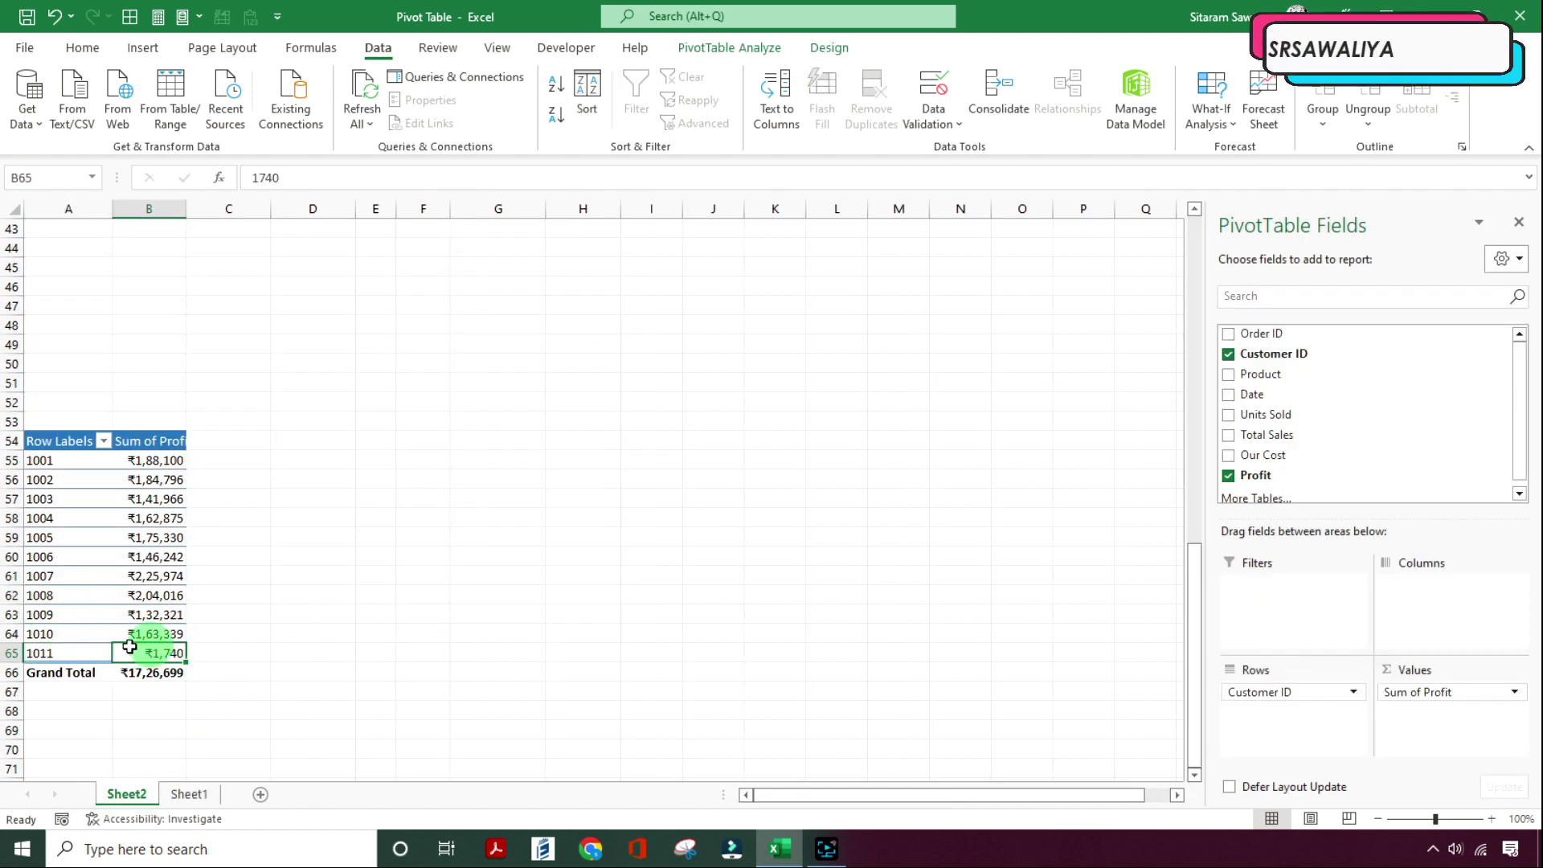
pyautogui.click(188, 657)
pyautogui.click(81, 652)
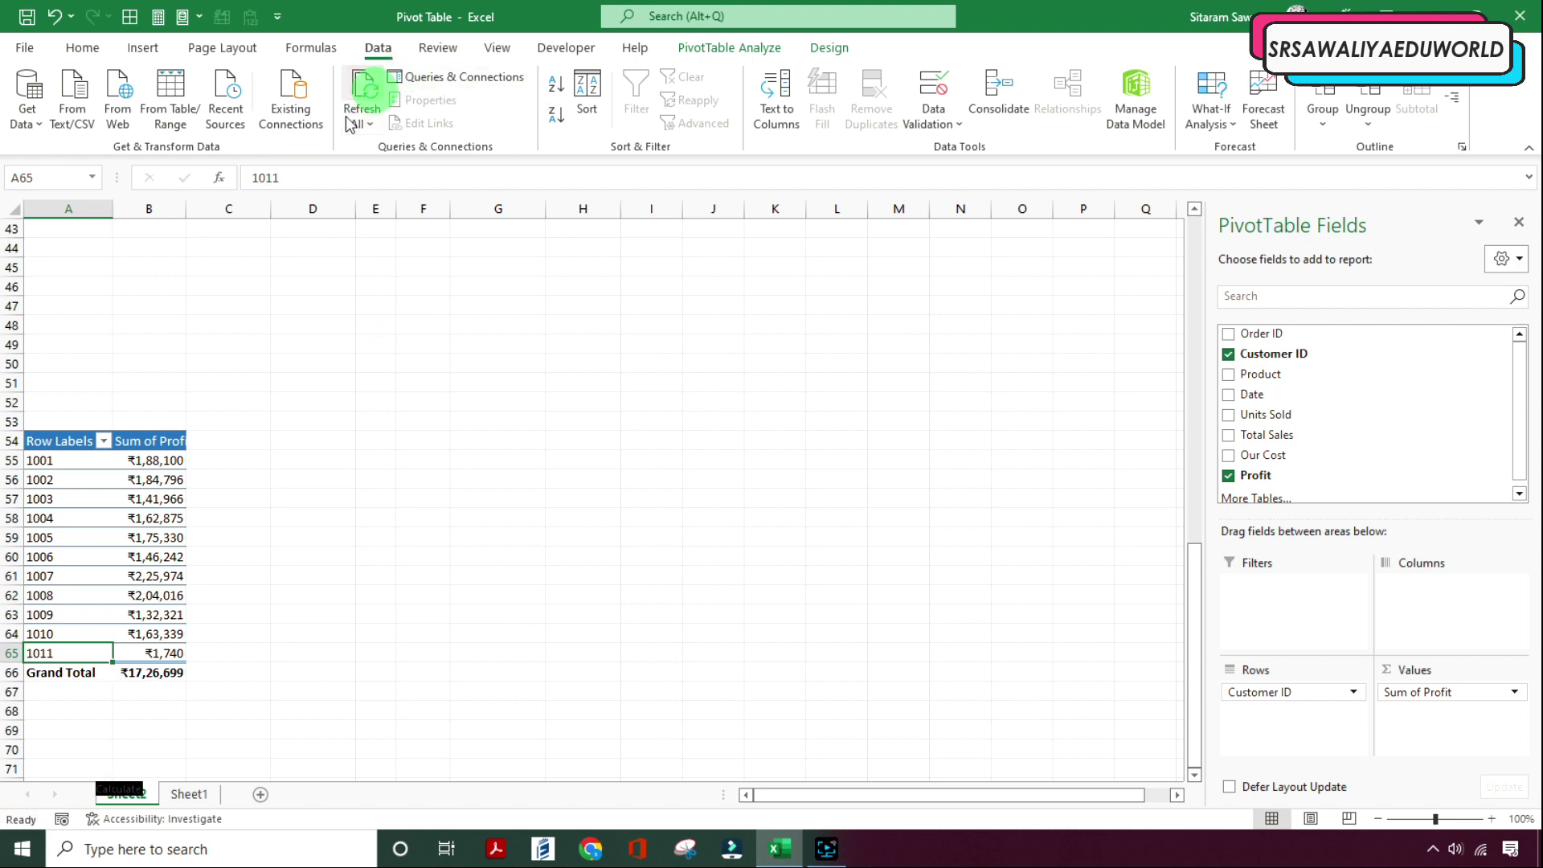
# Step: Open the recommended pivot tables for the sales data on Sheet1 and move the dialog clear of the data columns
pyautogui.click(314, 511)
pyautogui.scroll(5, 314, 511)
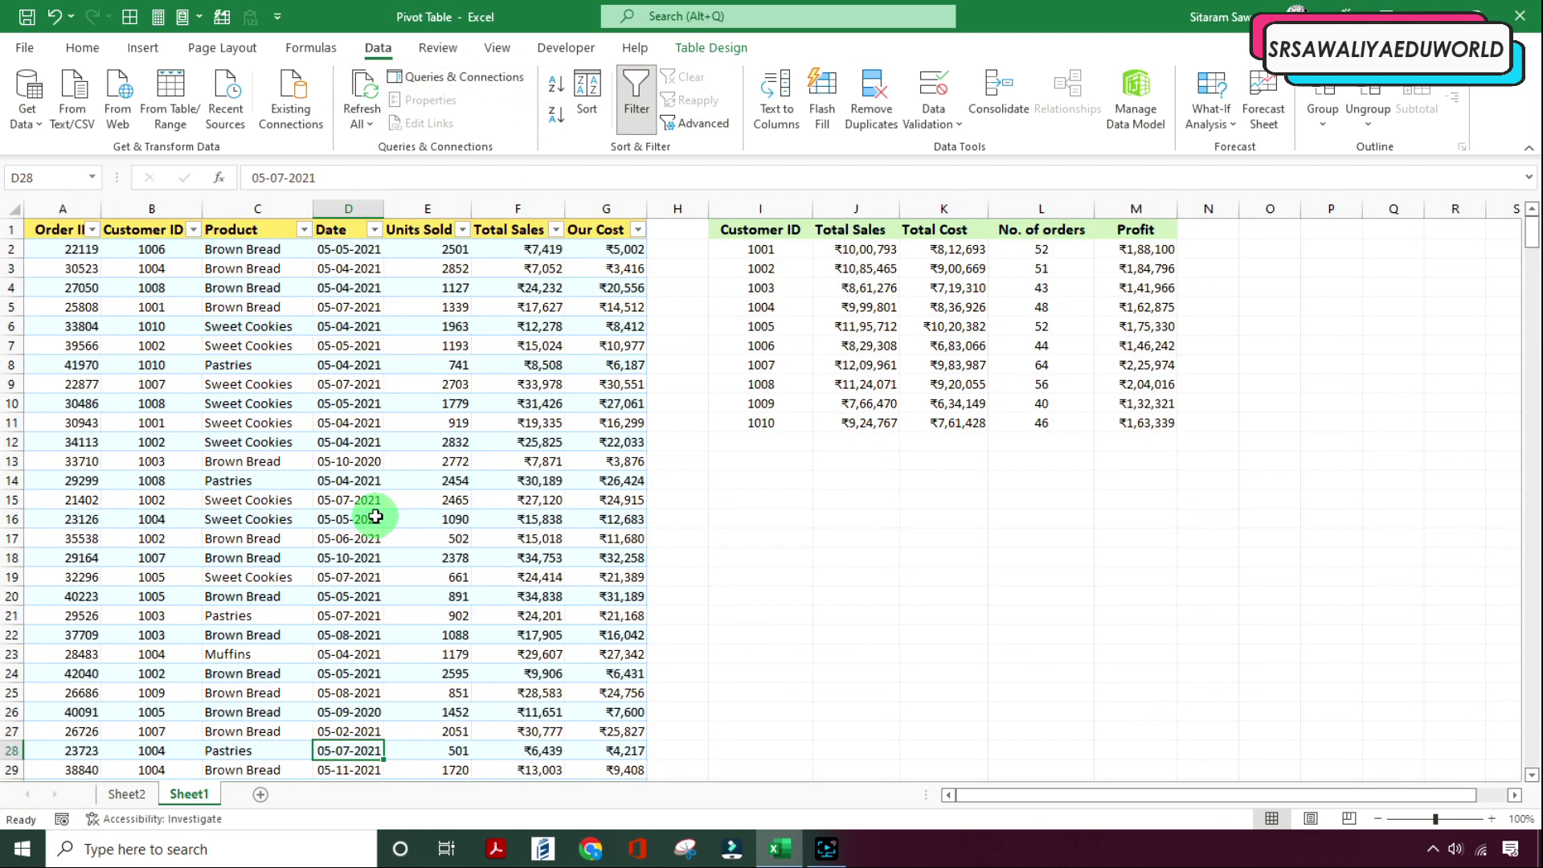
pyautogui.click(143, 50)
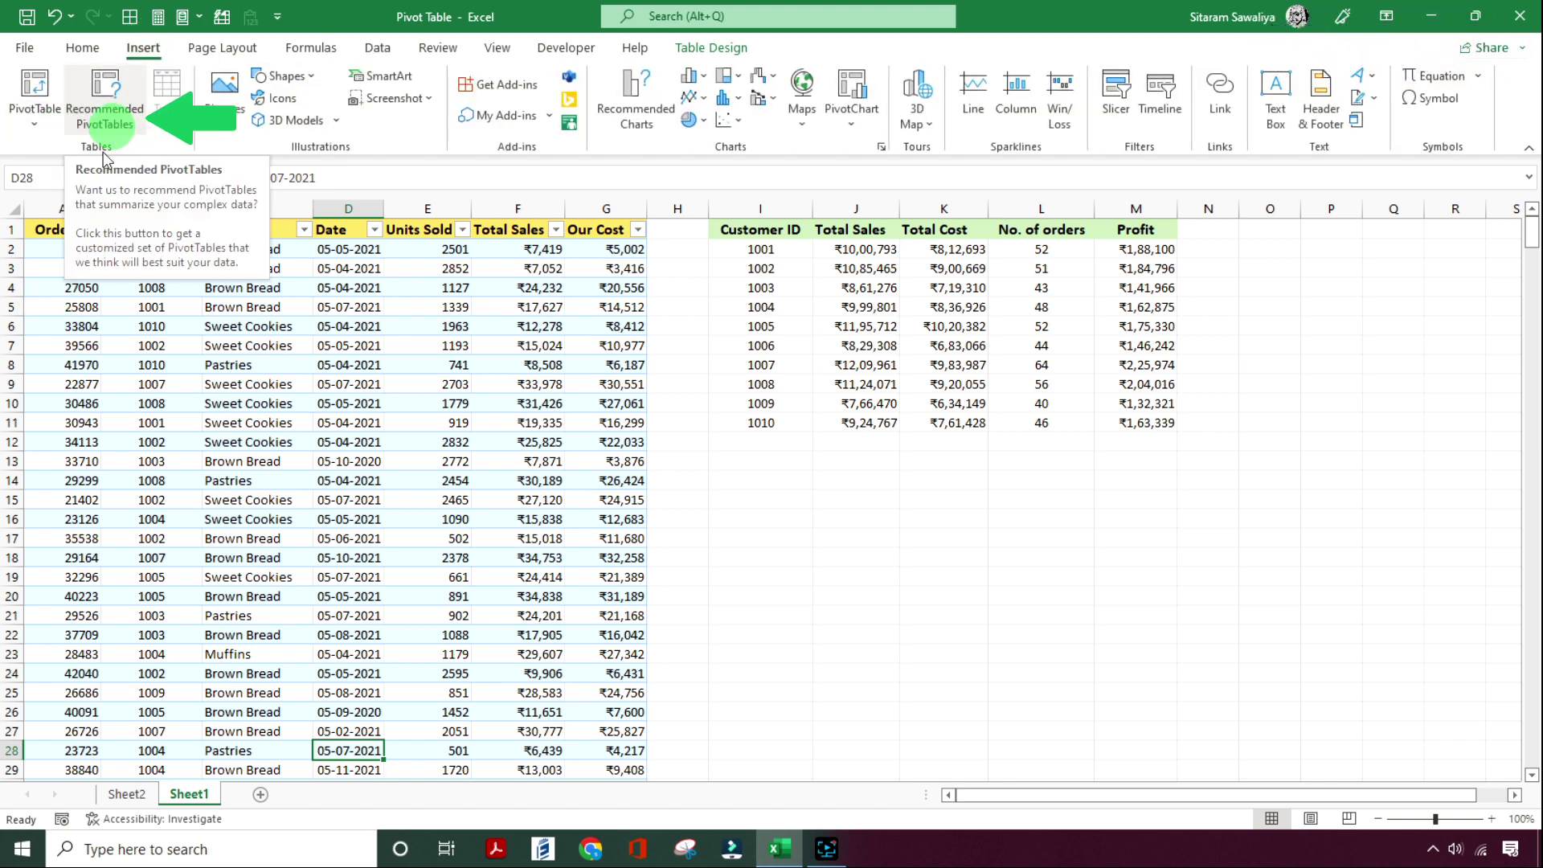
pyautogui.click(257, 461)
pyautogui.click(106, 120)
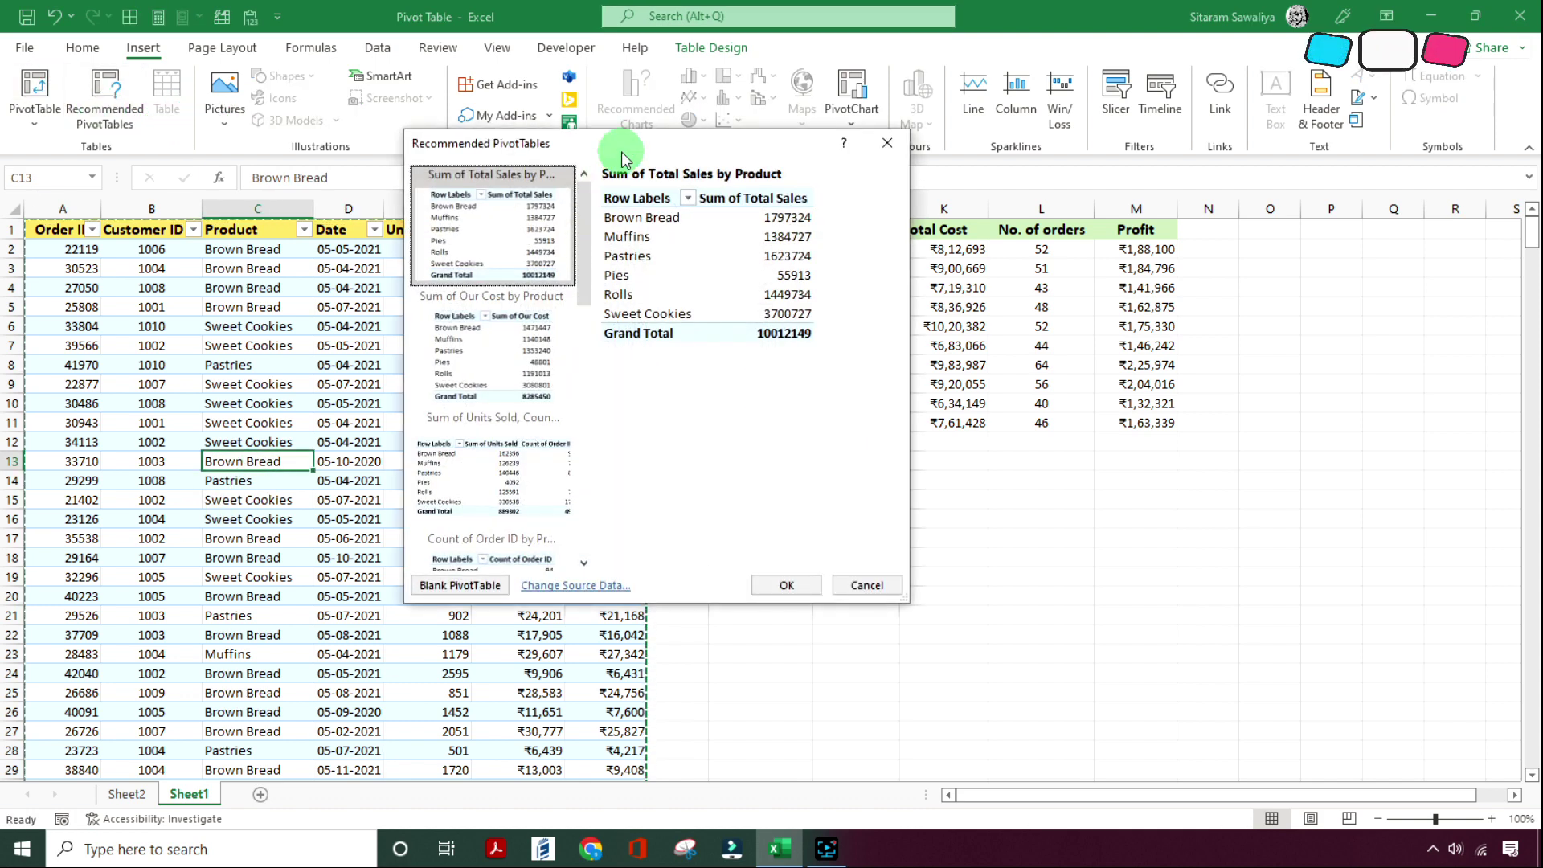
pyautogui.moveTo(619, 144); pyautogui.dragTo(930, 144)
# Step: Preview the recommended product summaries, including Sum of Our Cost by Product and the units sold with order count layout
pyautogui.click(816, 381)
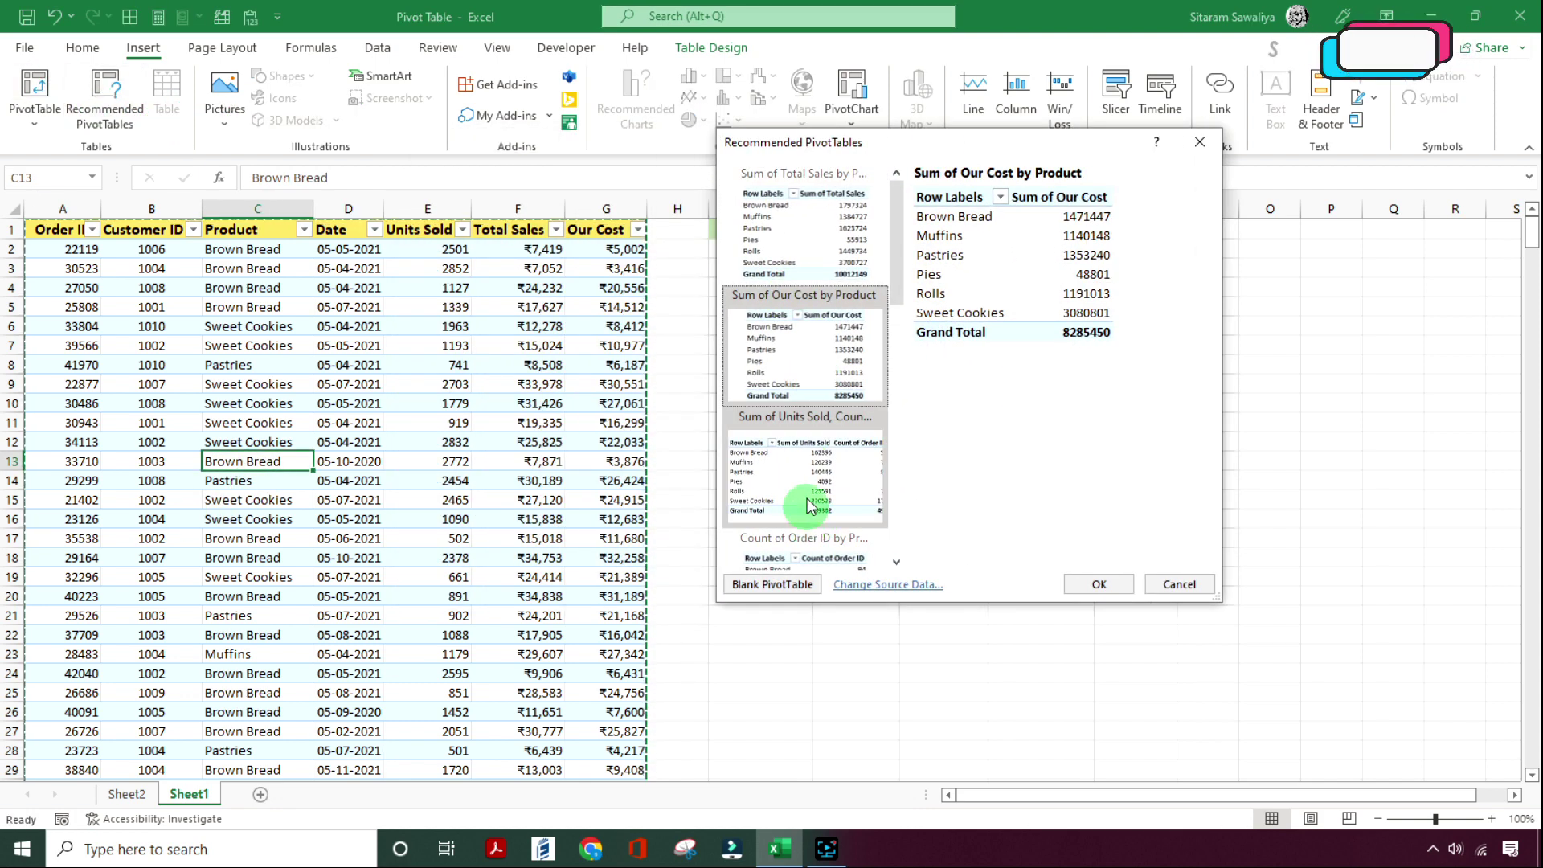
pyautogui.click(809, 505)
pyautogui.click(775, 241)
pyautogui.click(786, 349)
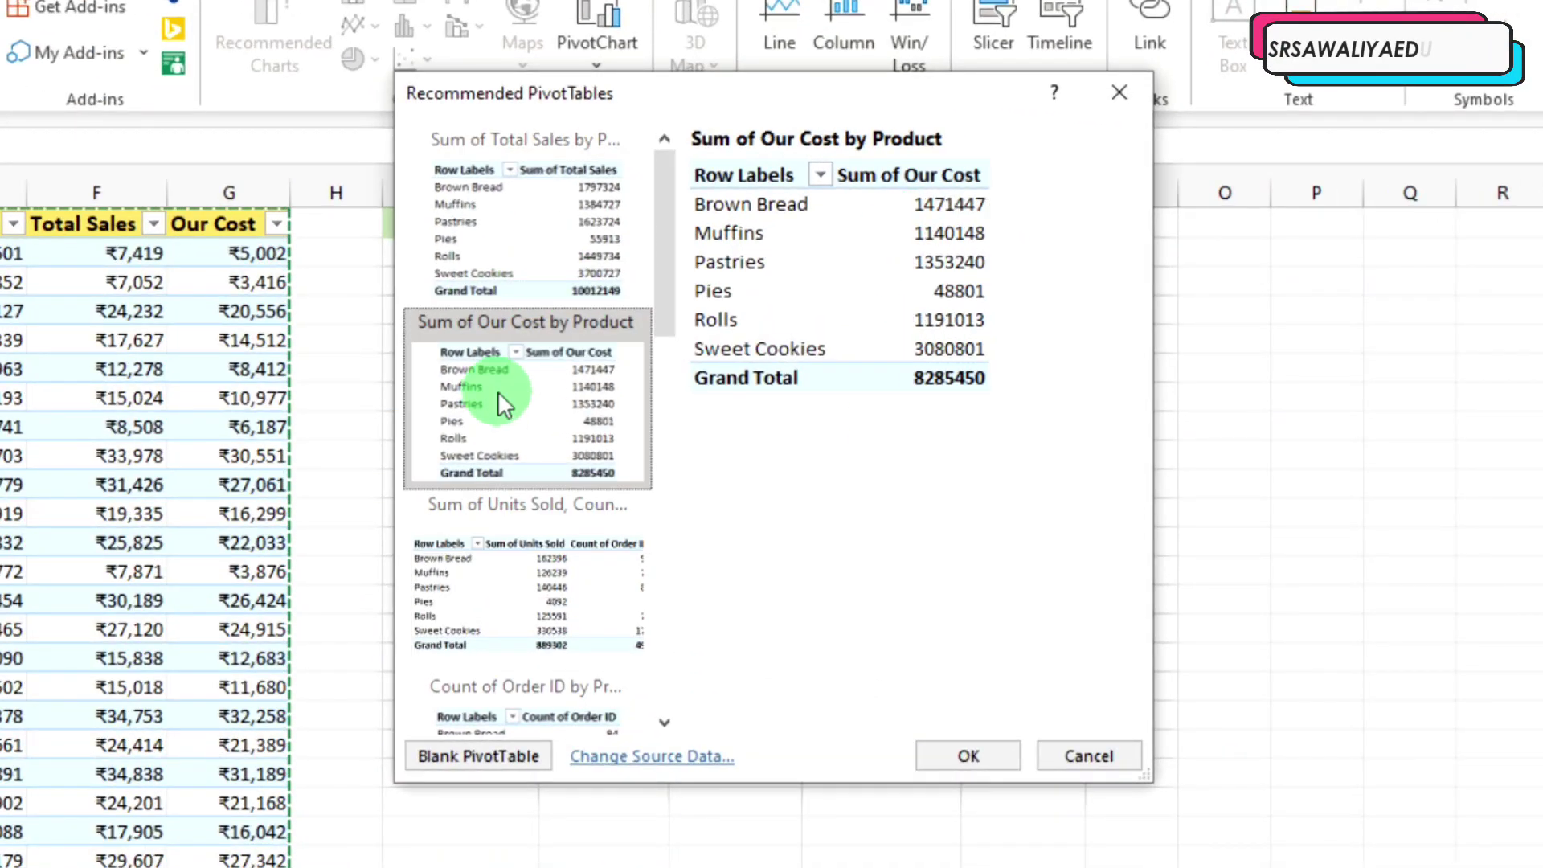
pyautogui.click(523, 595)
# Step: Preview the recommended customer layouts for total sales, order count and units sold, and dismiss the recommendations without inserting a pivot table
pyautogui.scroll(-4, 546, 498)
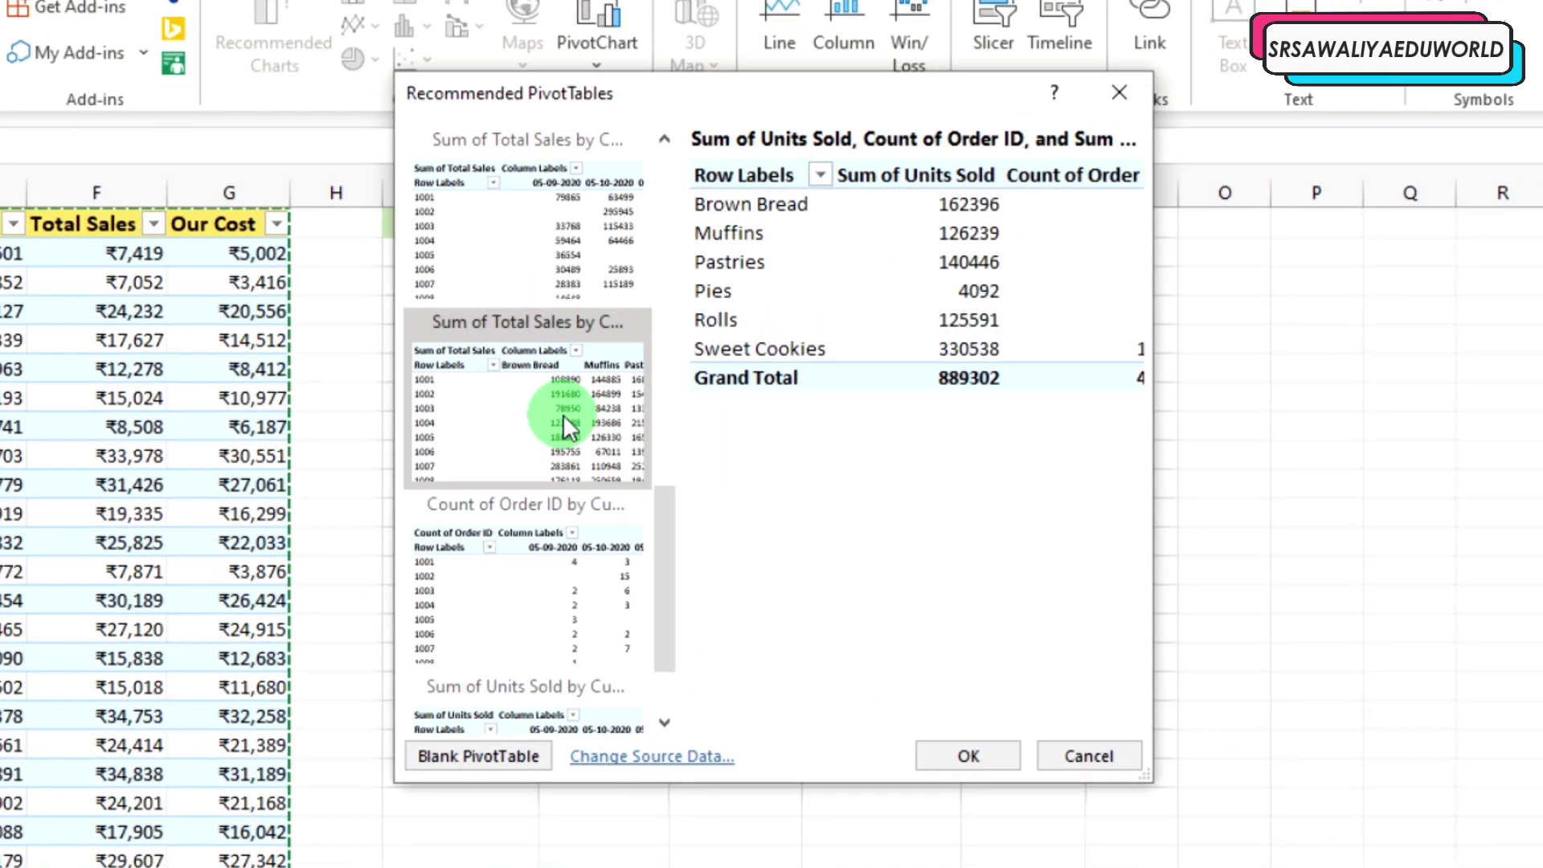
pyautogui.click(562, 417)
pyautogui.click(555, 615)
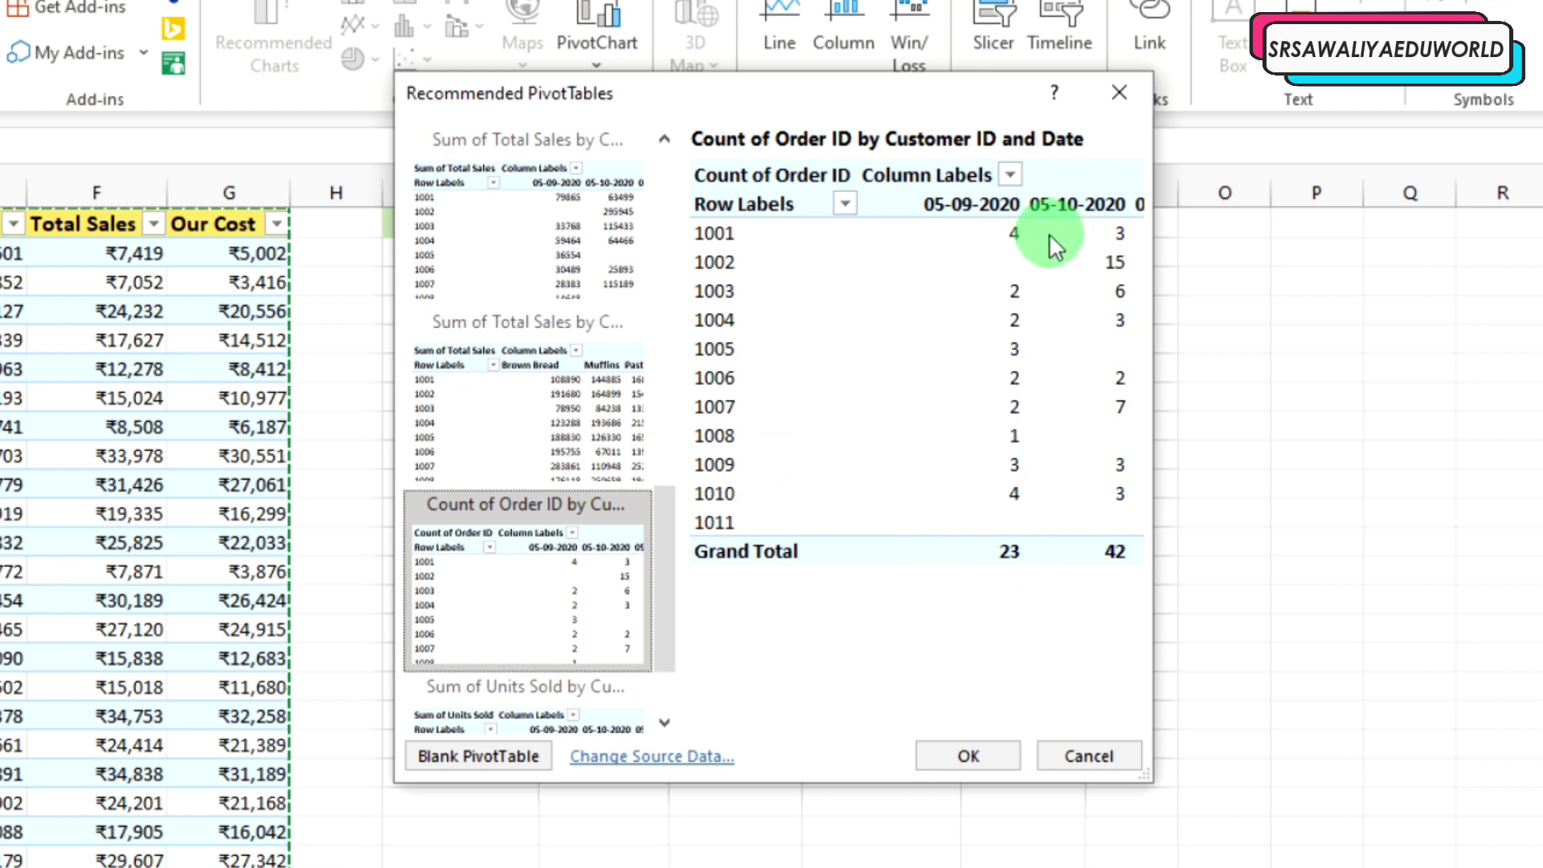
pyautogui.scroll(-2, 561, 599)
pyautogui.click(560, 599)
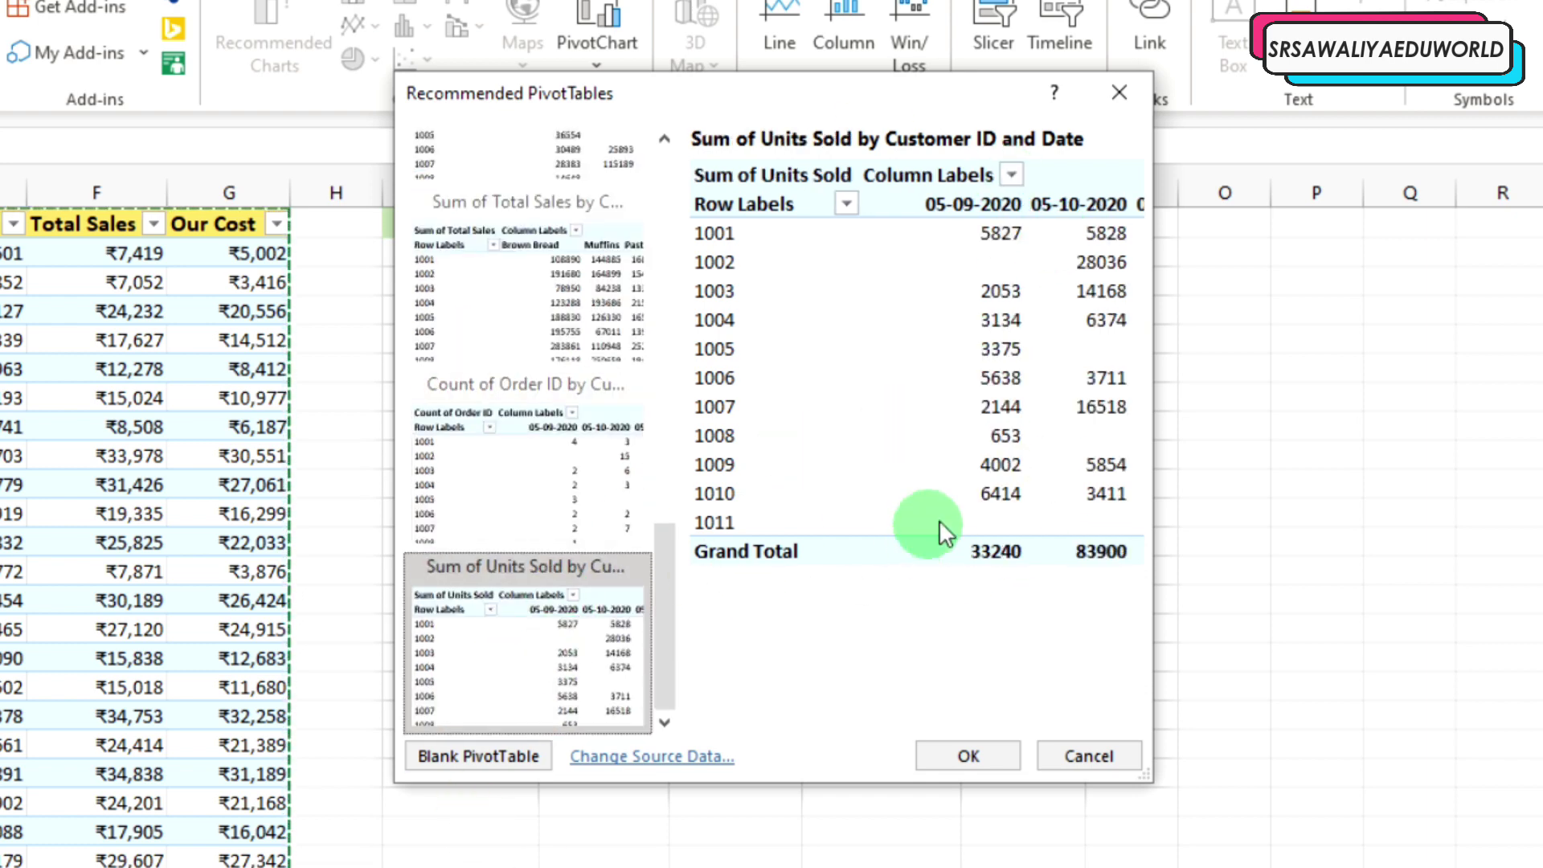
pyautogui.scroll(5, 552, 456)
pyautogui.click(551, 455)
pyautogui.click(527, 566)
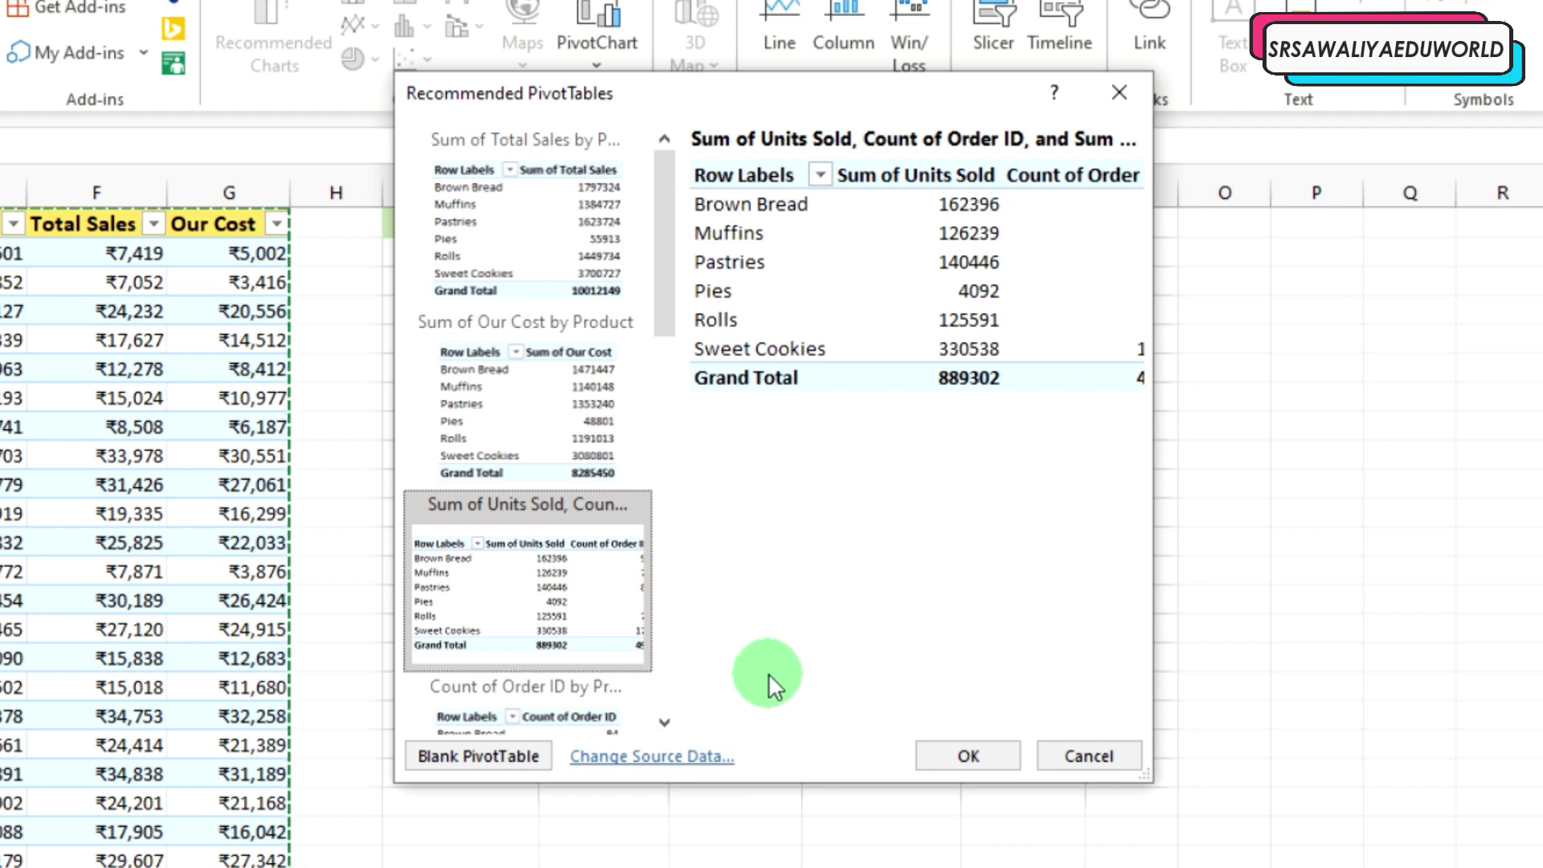
pyautogui.click(1087, 757)
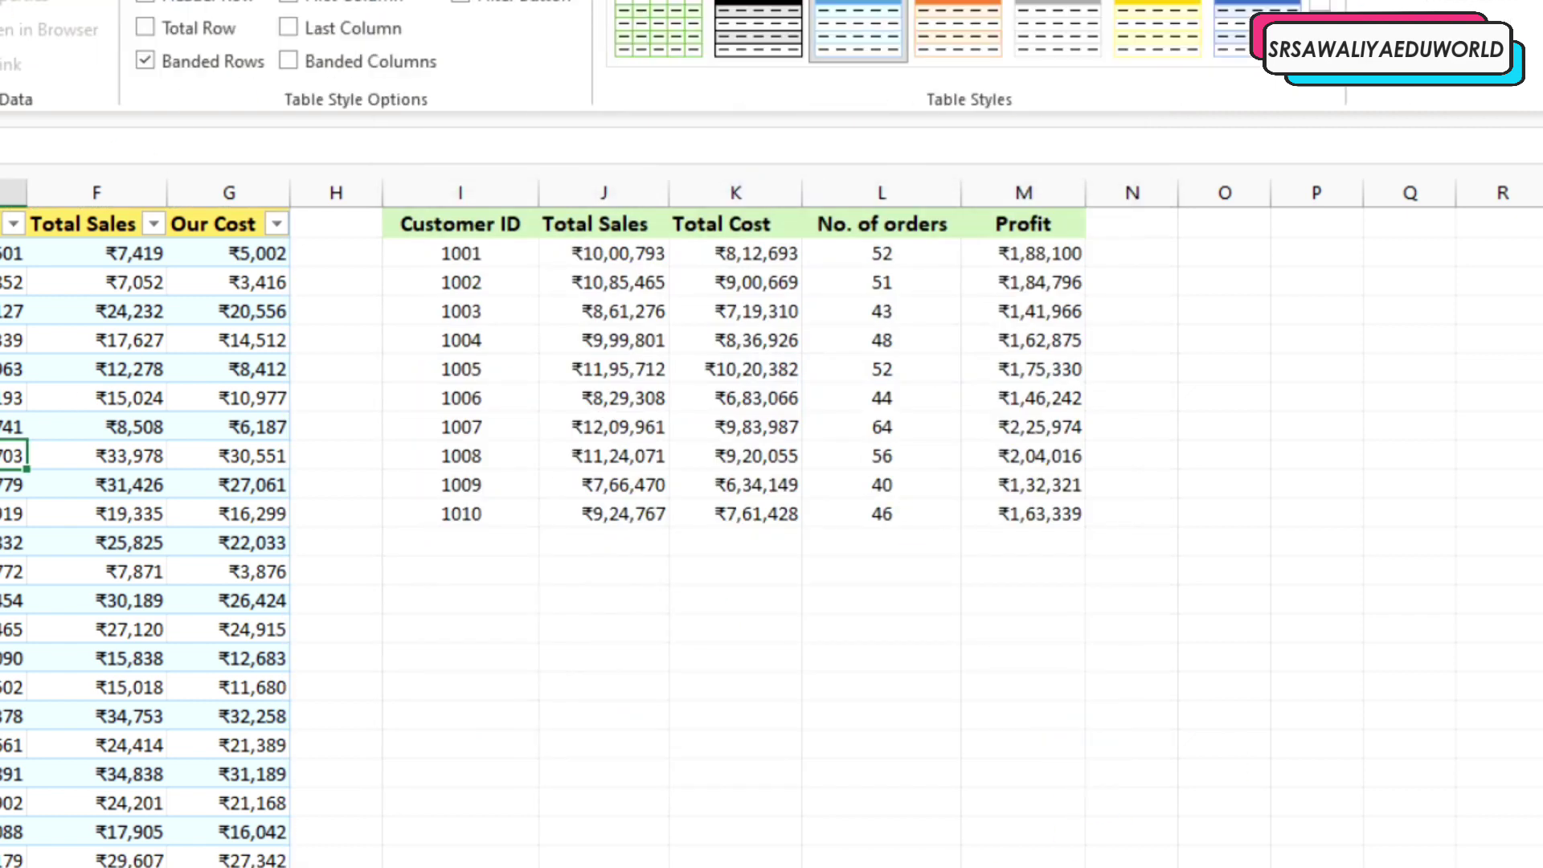